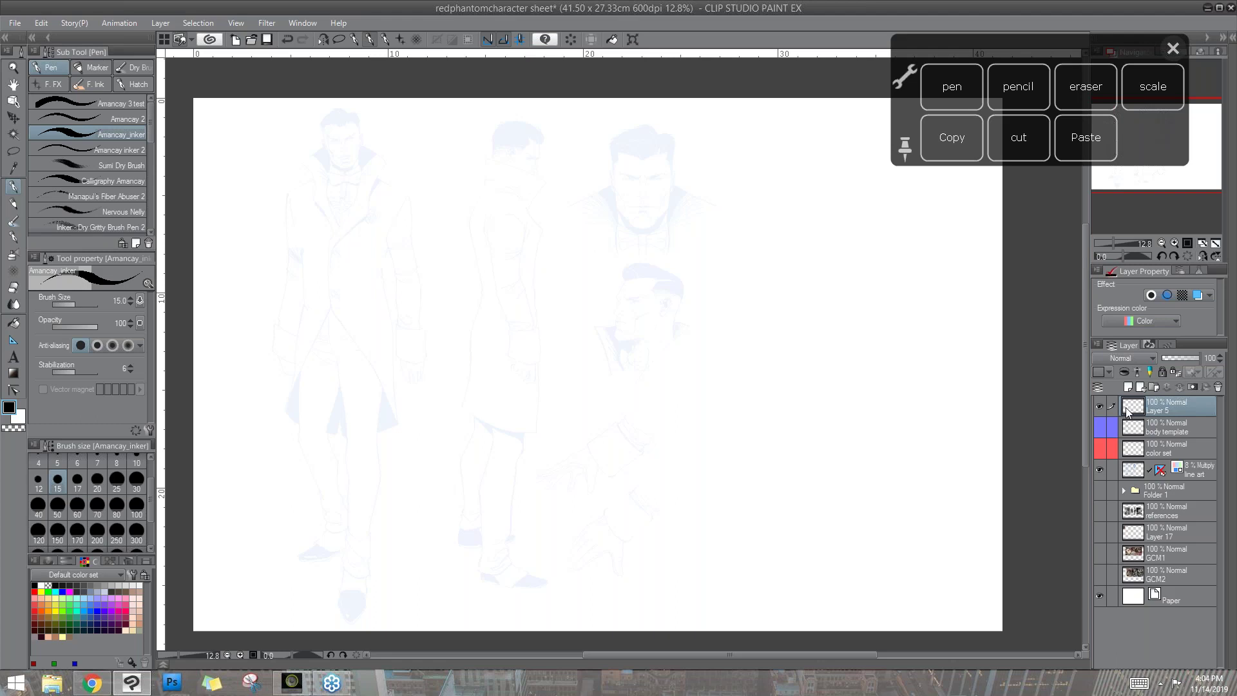
{"action": "scroll", "coordinate": [1054, 243], "scroll_direction": "down", "scroll_amount": 1}
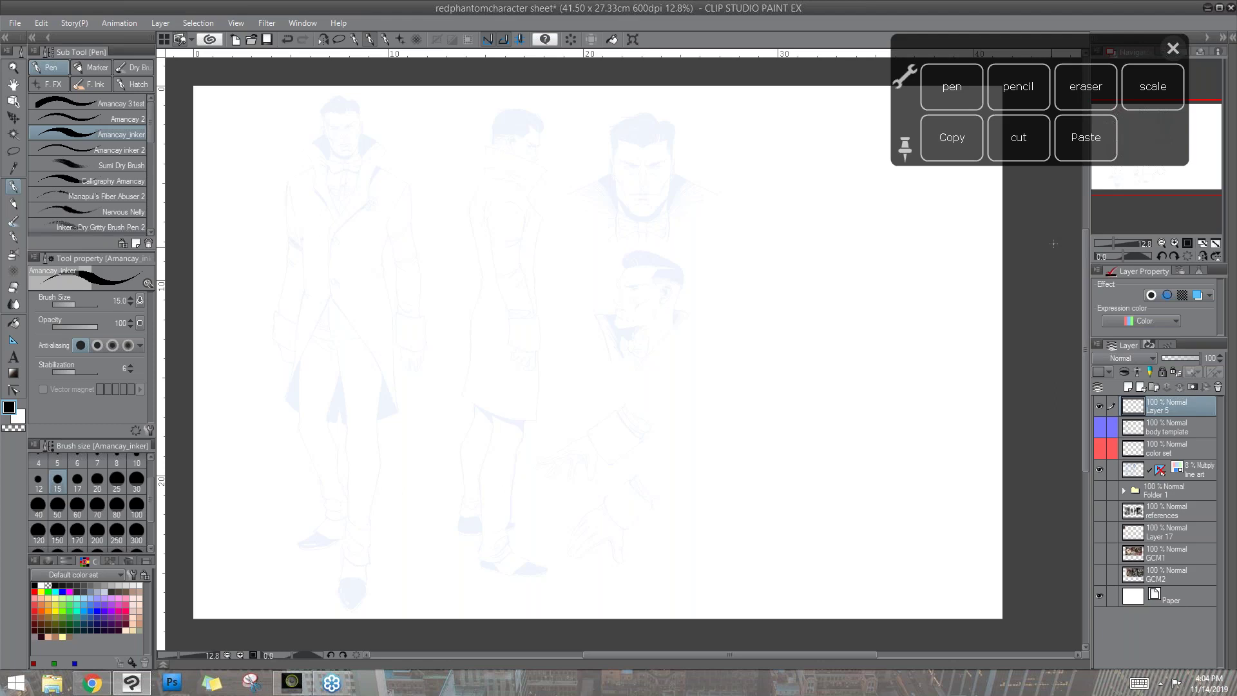
{"action": "scroll", "coordinate": [1084, 256], "scroll_direction": "up", "scroll_amount": 1}
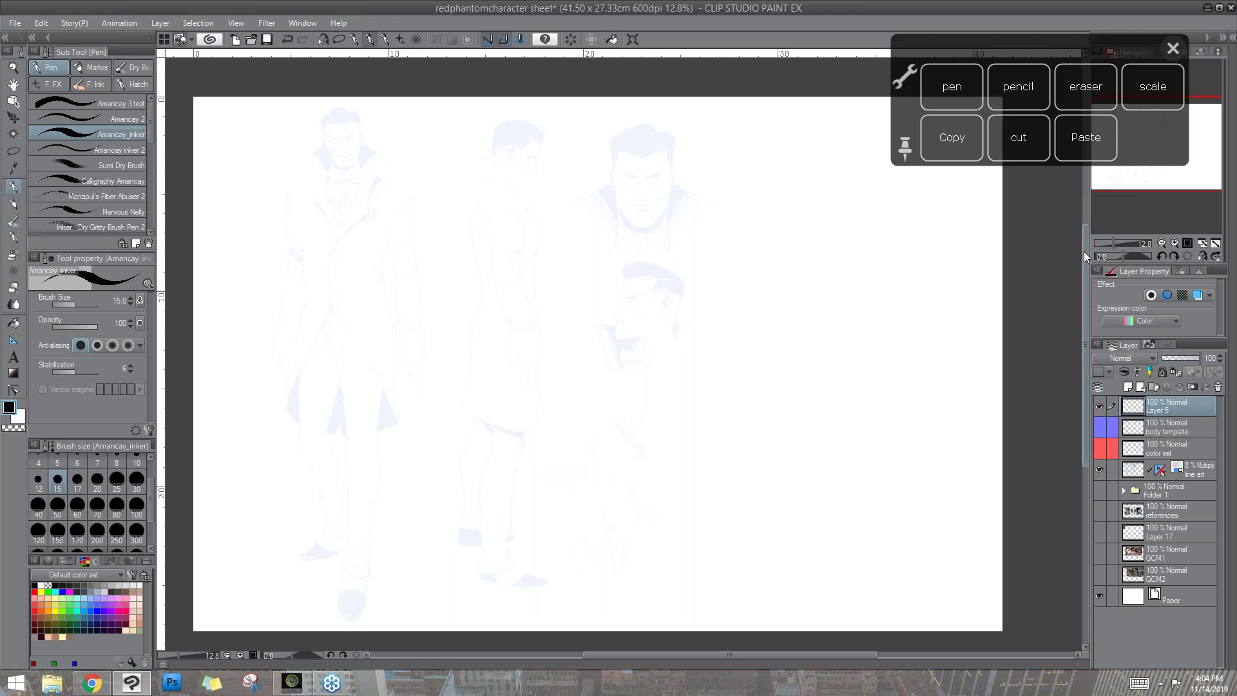
{"action": "scroll", "coordinate": [1084, 256], "scroll_direction": "down", "scroll_amount": 1}
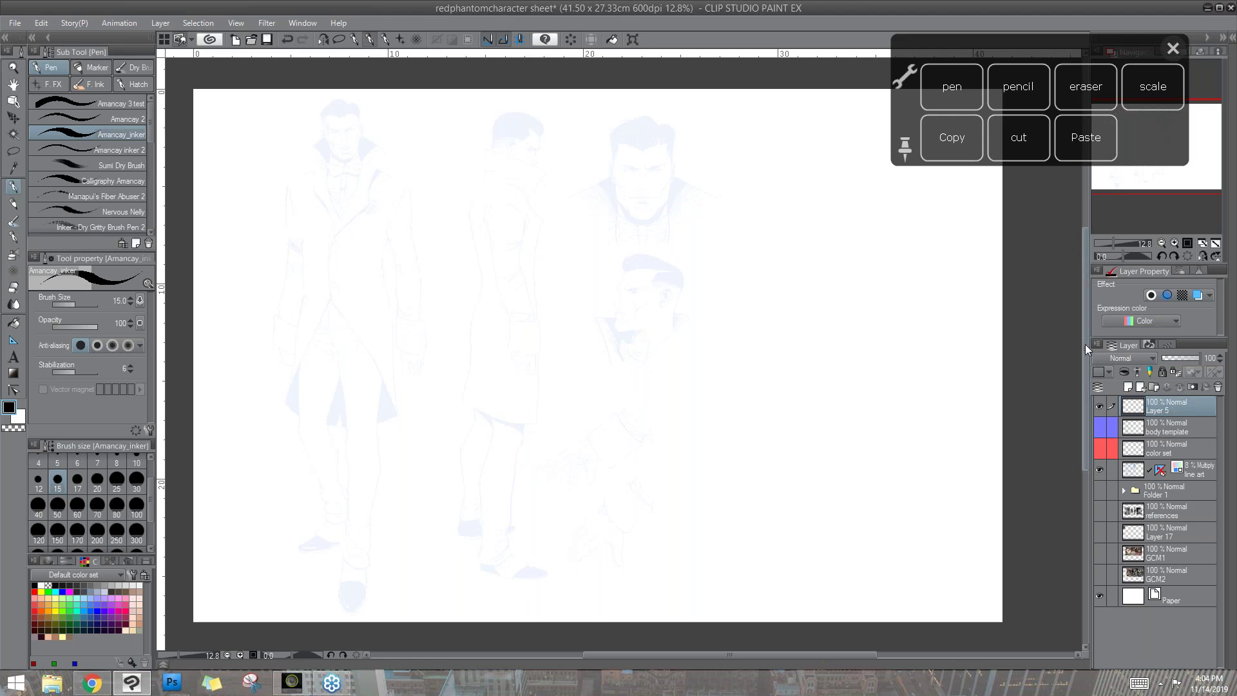
{"action": "scroll", "coordinate": [1085, 344], "scroll_direction": "down", "scroll_amount": 2}
{"action": "scroll", "coordinate": [1085, 342], "scroll_direction": "up", "scroll_amount": 2}
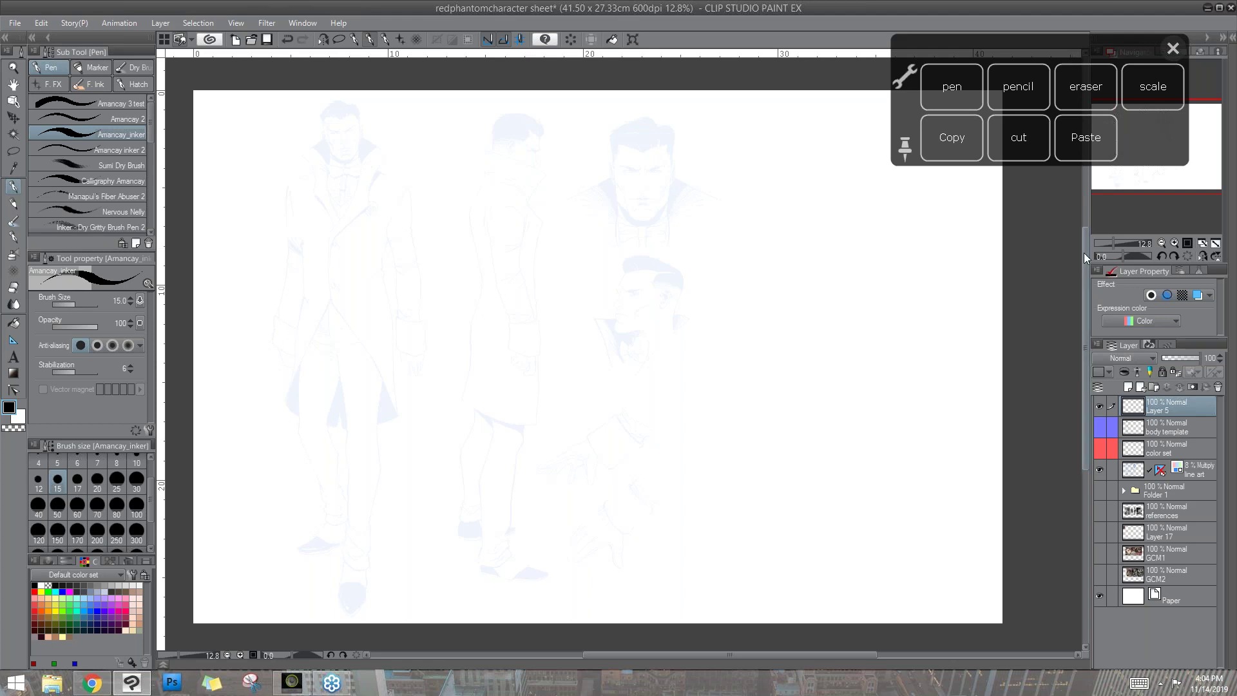
{"action": "scroll", "coordinate": [1078, 247], "scroll_direction": "down", "scroll_amount": 1}
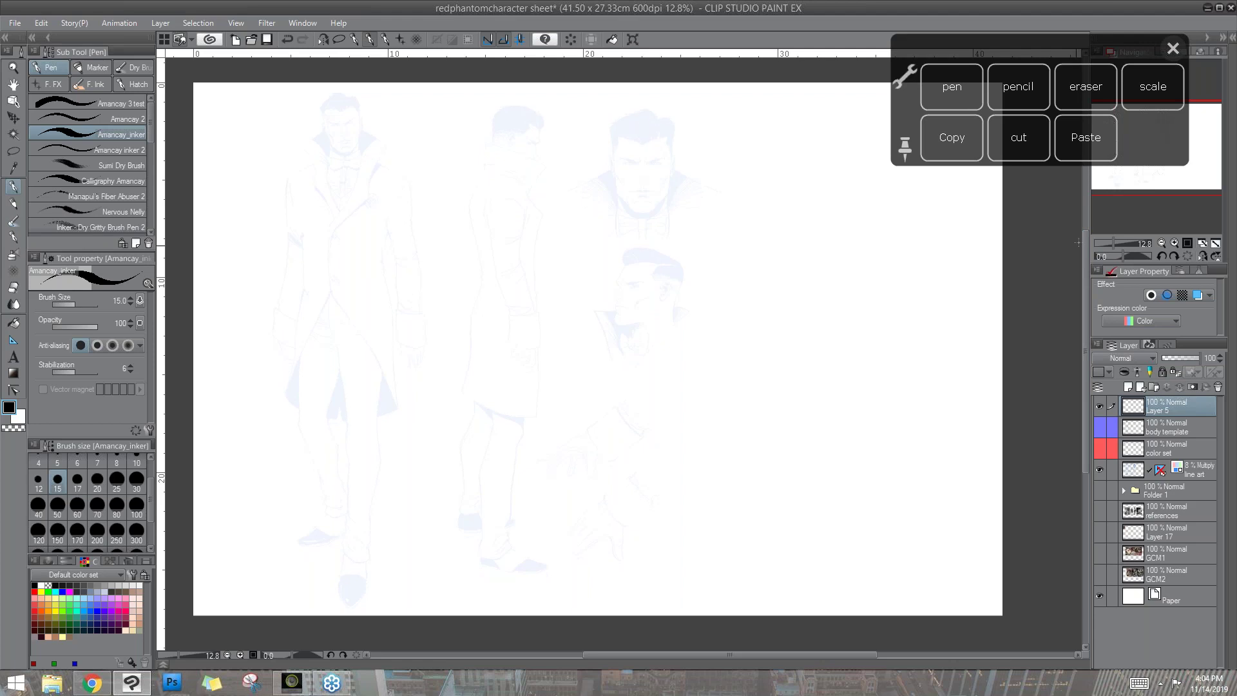
- Show the references layer to examine the costume and portrait photos, and hide it again
{"action": "left_click", "coordinate": [1098, 511]}
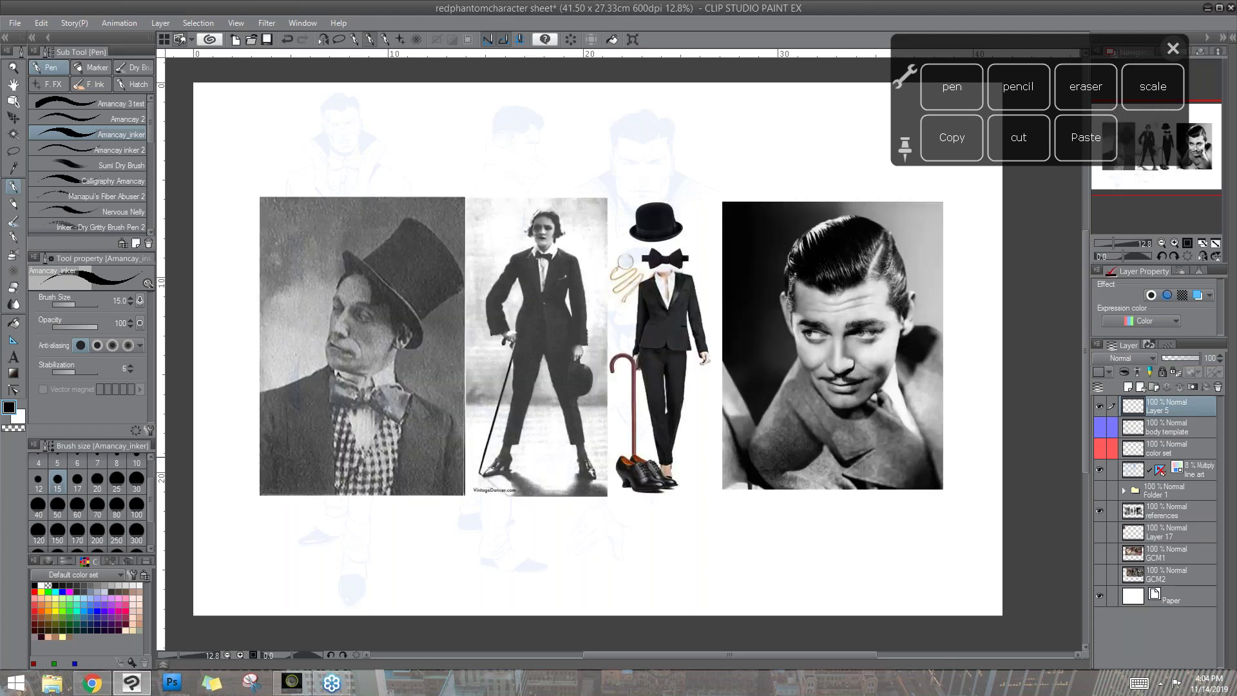
{"action": "scroll", "coordinate": [1083, 261], "scroll_direction": "down", "scroll_amount": 1}
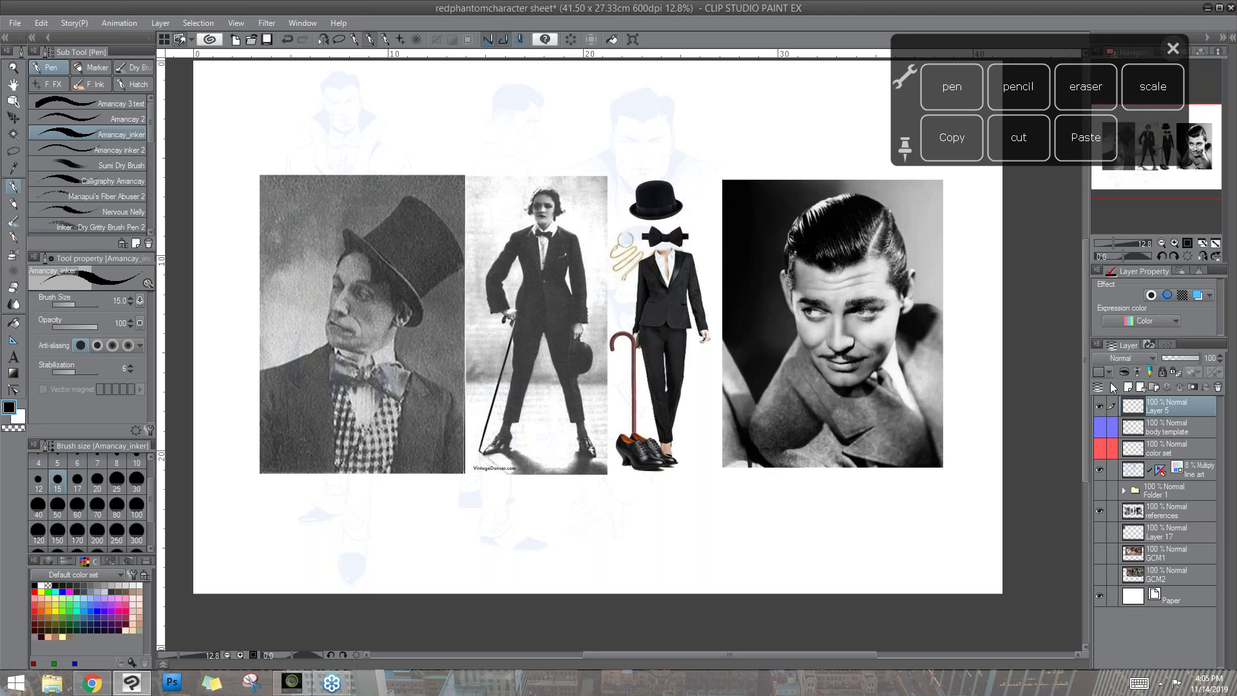
{"action": "left_click", "coordinate": [1099, 511]}
{"action": "left_click", "coordinate": [1099, 510]}
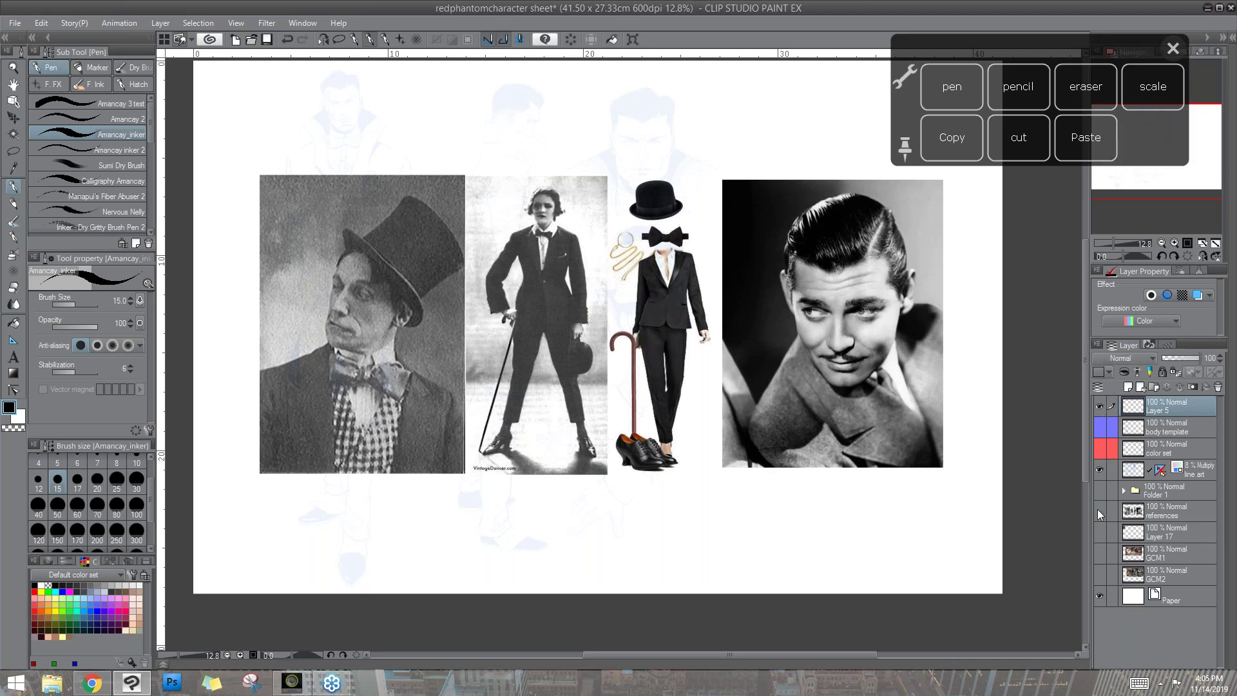
- Activate the Lighter pencil and move the floating shortcut palette slightly lower
{"action": "left_click", "coordinate": [1026, 91]}
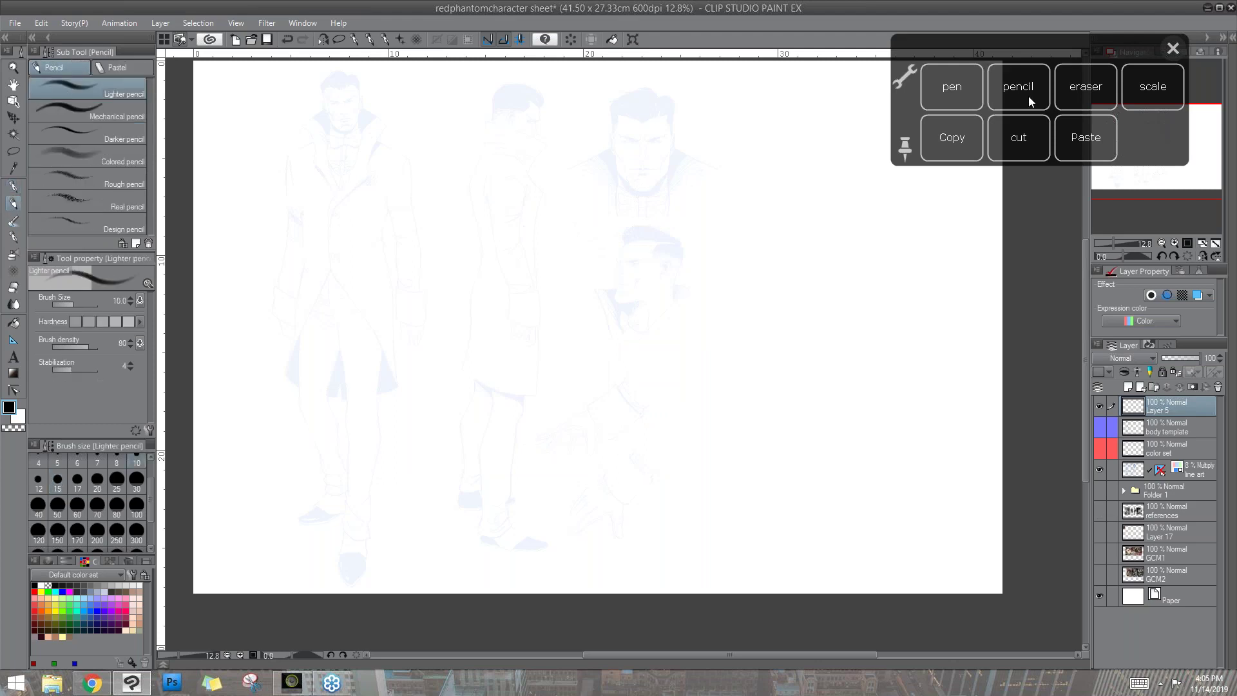
{"action": "mouse_move", "coordinate": [1042, 41]}
{"action": "left_mouse_down"}
{"action": "mouse_move", "coordinate": [1014, 71]}
{"action": "mouse_move", "coordinate": [1070, 78]}
{"action": "mouse_move", "coordinate": [1067, 101]}
{"action": "mouse_move", "coordinate": [1078, 87]}
{"action": "left_mouse_up"}
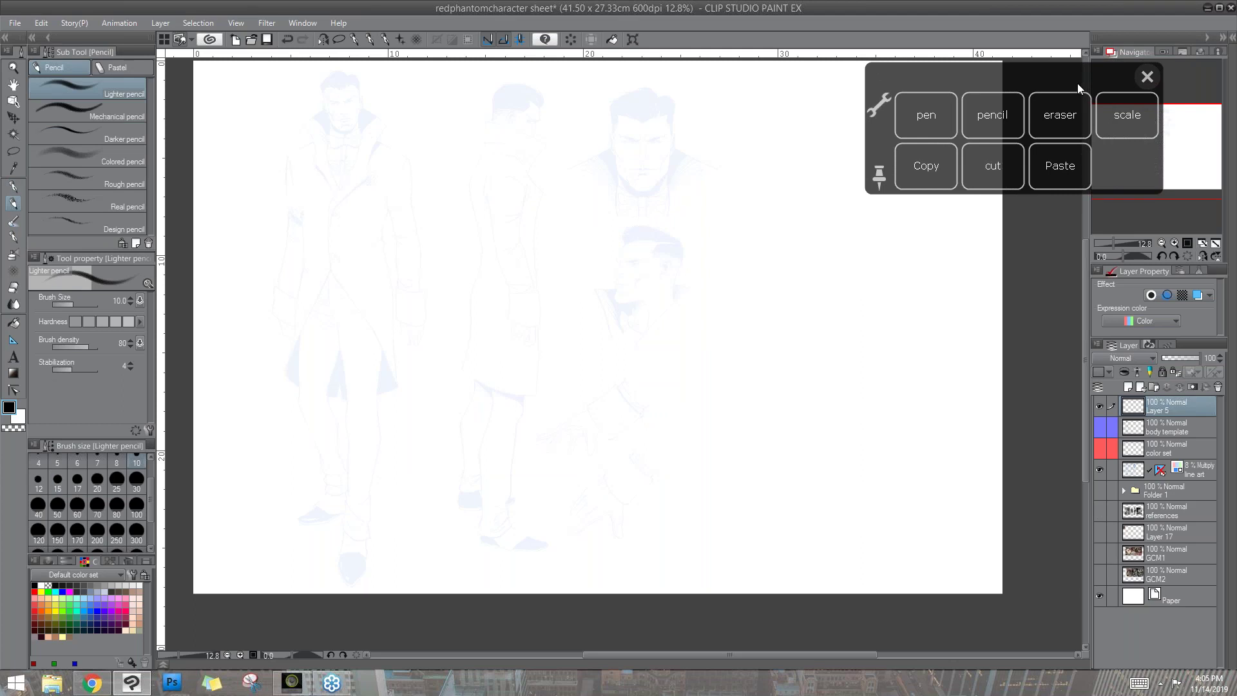
{"action": "left_click_drag", "start_coordinate": [1086, 74], "coordinate": [1044, 85]}
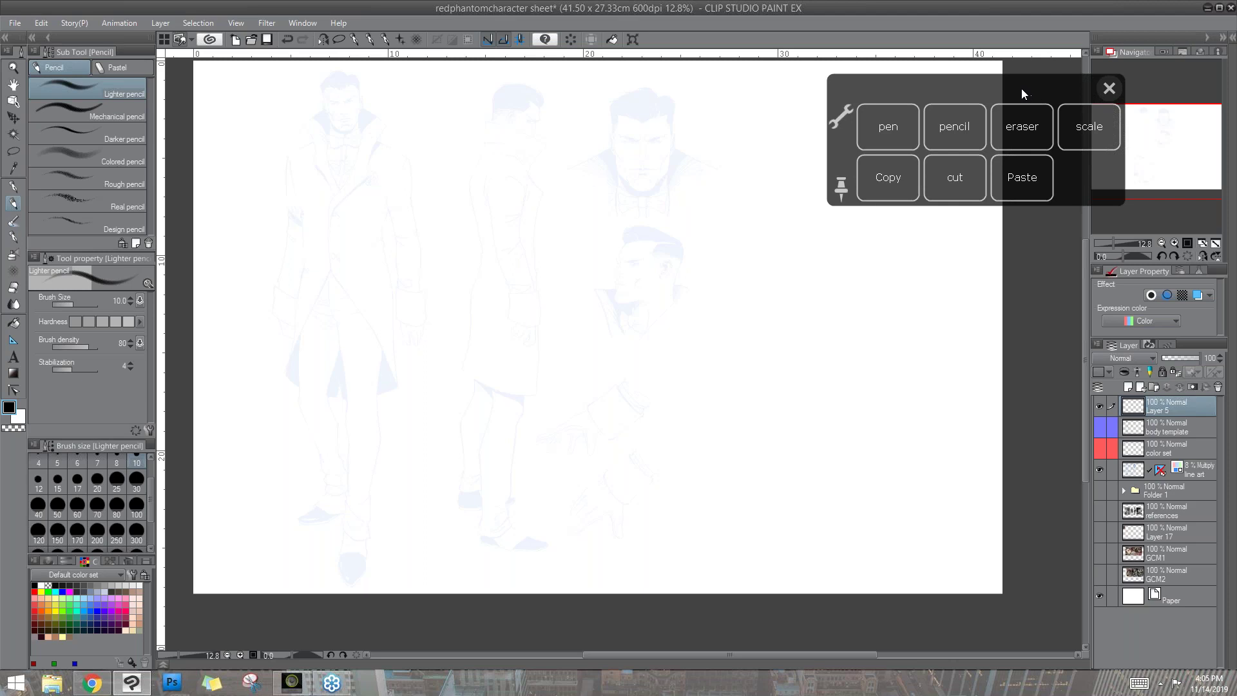
{"action": "left_click_drag", "start_coordinate": [1034, 85], "coordinate": [1071, 79]}
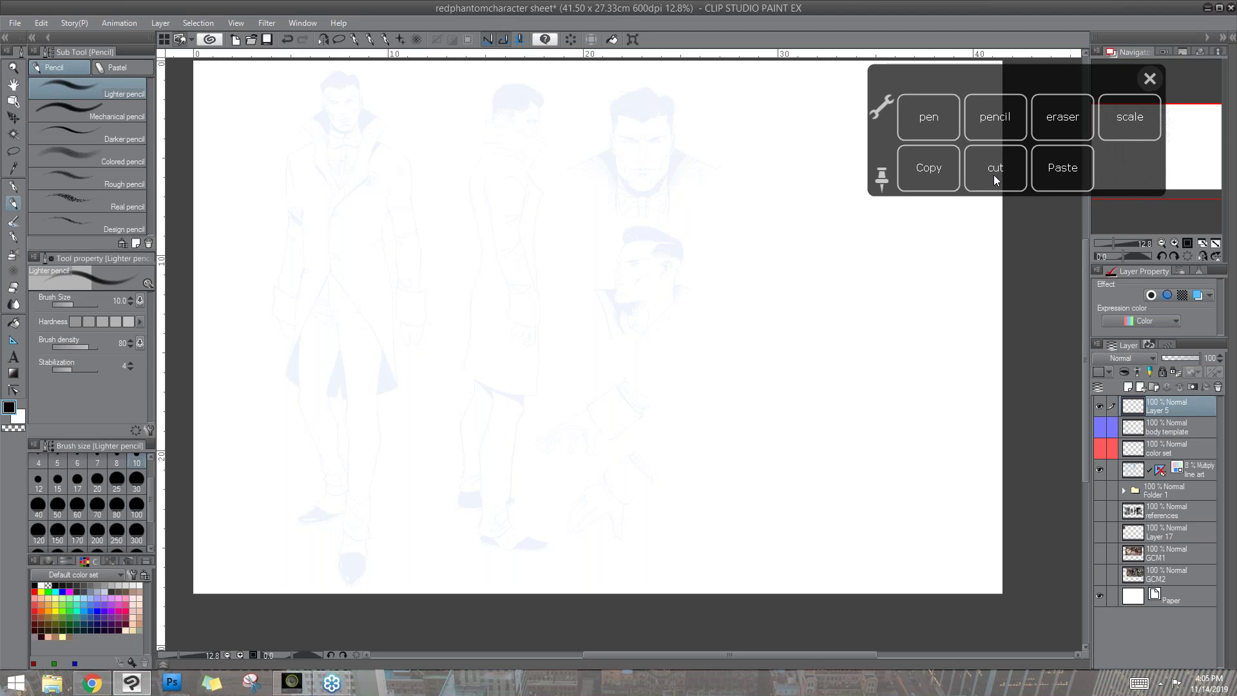
{"action": "left_click_drag", "start_coordinate": [1047, 79], "coordinate": [1066, 76]}
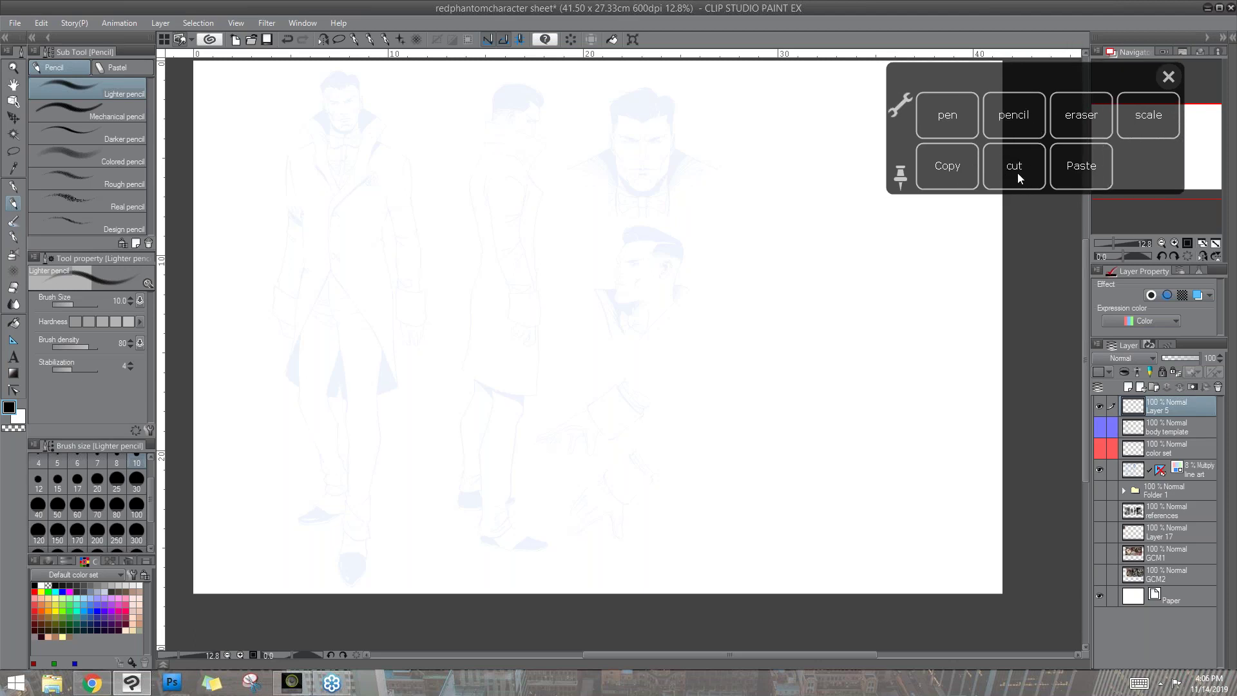
{"action": "left_click_drag", "start_coordinate": [1035, 82], "coordinate": [1034, 85]}
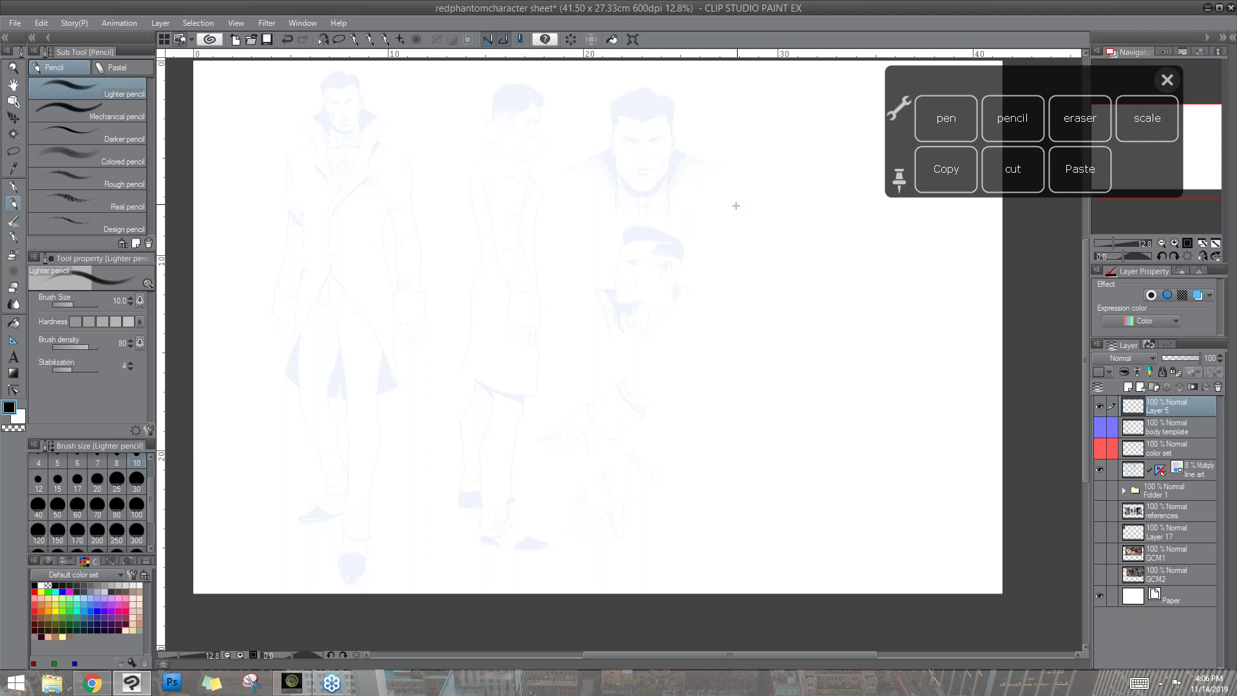
- Sketch a head oval with a vertical centre line and a curved face guideline in the blank area beside the existing figures
{"action": "left_click", "coordinate": [1176, 242]}
{"action": "left_click_drag", "start_coordinate": [1084, 300], "coordinate": [1083, 296]}
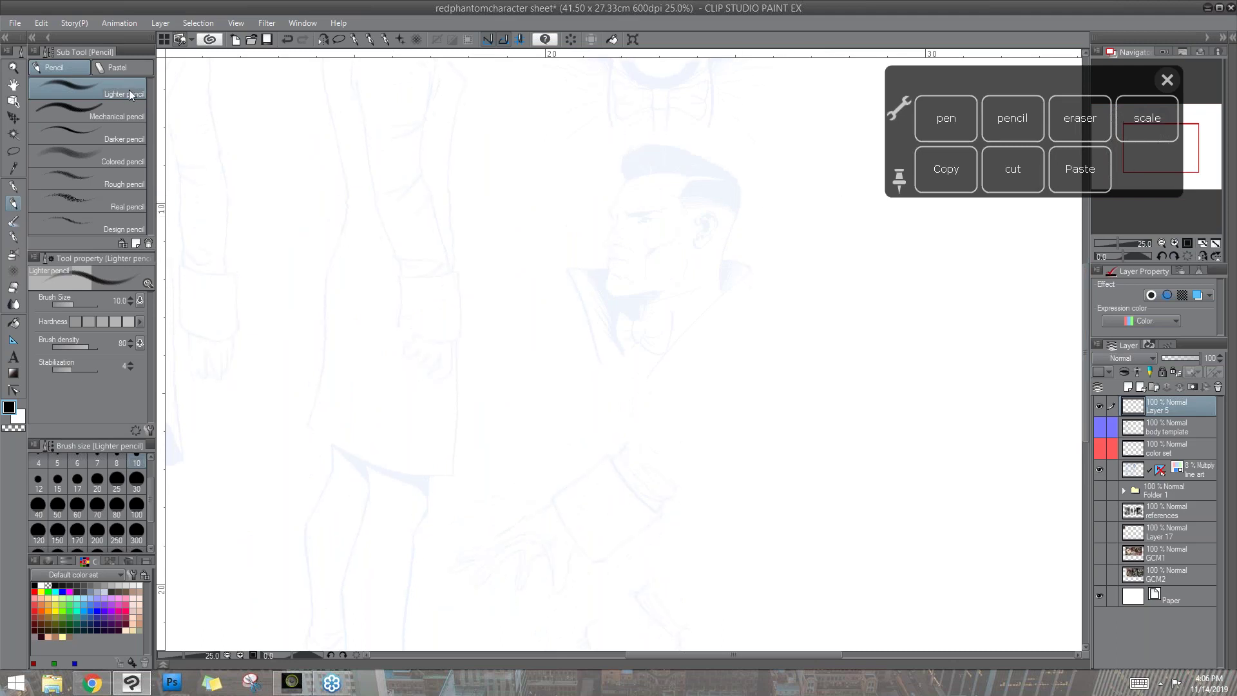
{"action": "scroll", "coordinate": [146, 496], "scroll_direction": "up", "scroll_amount": 1}
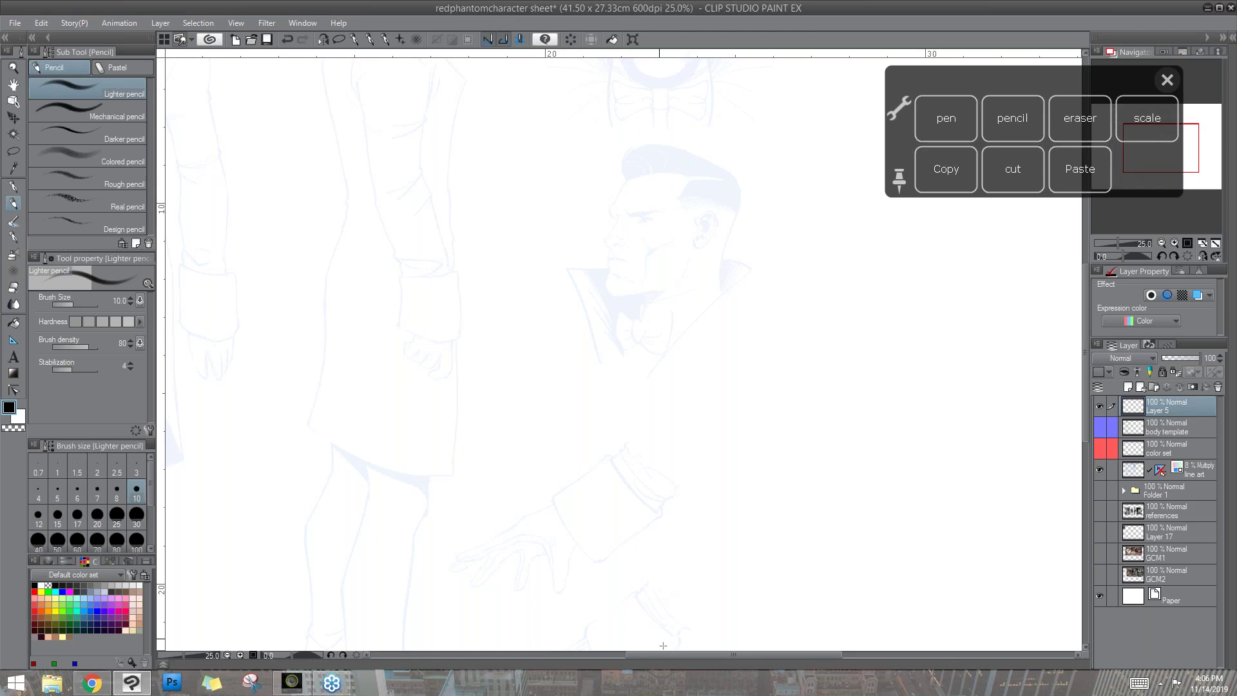
{"action": "left_click_drag", "start_coordinate": [665, 655], "coordinate": [755, 655]}
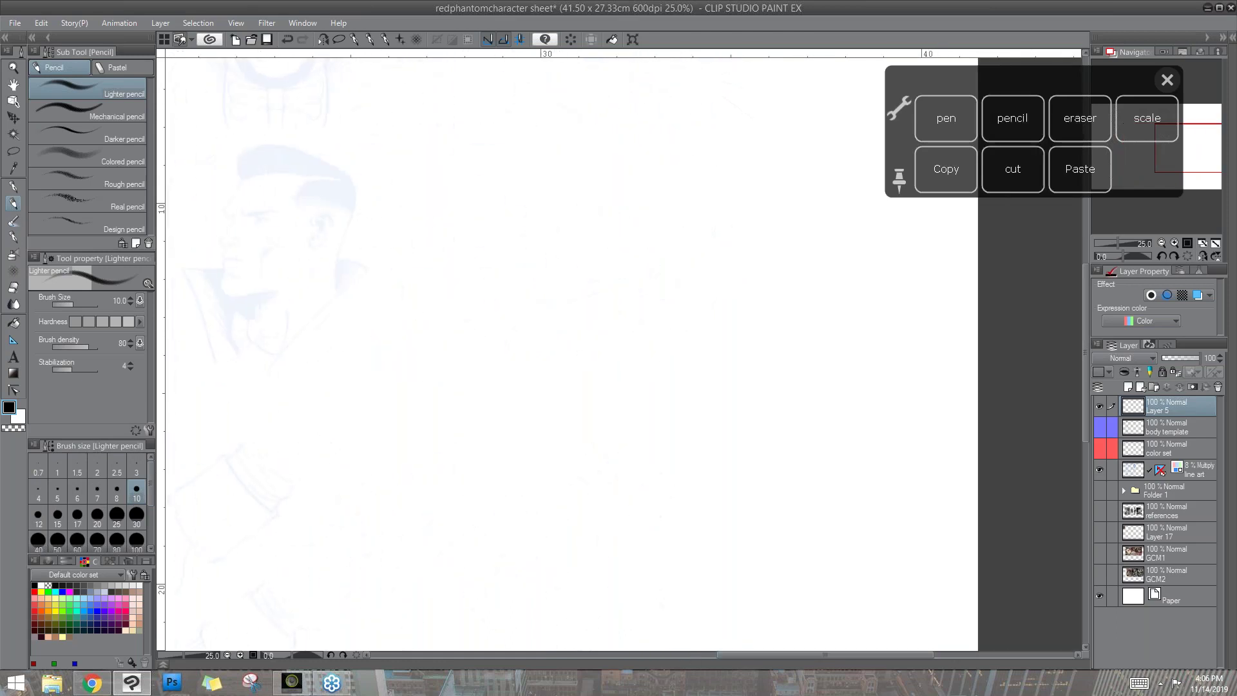
{"action": "left_click", "coordinate": [1013, 118]}
{"action": "mouse_move", "coordinate": [457, 202]}
{"action": "left_mouse_down"}
{"action": "mouse_move", "coordinate": [484, 154]}
{"action": "mouse_move", "coordinate": [506, 146]}
{"action": "mouse_move", "coordinate": [547, 143]}
{"action": "mouse_move", "coordinate": [591, 182]}
{"action": "mouse_move", "coordinate": [495, 146]}
{"action": "mouse_move", "coordinate": [455, 236]}
{"action": "mouse_move", "coordinate": [463, 283]}
{"action": "mouse_move", "coordinate": [502, 310]}
{"action": "left_mouse_up"}
{"action": "mouse_move", "coordinate": [591, 180]}
{"action": "left_mouse_down"}
{"action": "mouse_move", "coordinate": [591, 230]}
{"action": "mouse_move", "coordinate": [569, 293]}
{"action": "left_mouse_up"}
{"action": "left_click_drag", "start_coordinate": [596, 237], "coordinate": [565, 311]}
{"action": "left_click_drag", "start_coordinate": [589, 179], "coordinate": [565, 304]}
{"action": "left_click_drag", "start_coordinate": [465, 283], "coordinate": [564, 308]}
{"action": "left_click_drag", "start_coordinate": [527, 151], "coordinate": [522, 354]}
- Sketch the tapering jaw and chin beneath the head oval
{"action": "mouse_move", "coordinate": [455, 238]}
{"action": "left_mouse_down"}
{"action": "mouse_move", "coordinate": [467, 309]}
{"action": "mouse_move", "coordinate": [514, 355]}
{"action": "left_mouse_up"}
{"action": "left_click_drag", "start_coordinate": [472, 310], "coordinate": [500, 341]}
{"action": "left_click_drag", "start_coordinate": [462, 287], "coordinate": [525, 361]}
{"action": "mouse_move", "coordinate": [592, 245]}
{"action": "left_mouse_down"}
{"action": "mouse_move", "coordinate": [584, 300]}
{"action": "mouse_move", "coordinate": [537, 359]}
{"action": "left_mouse_up"}
{"action": "mouse_move", "coordinate": [584, 303]}
{"action": "left_mouse_down"}
{"action": "mouse_move", "coordinate": [539, 361]}
{"action": "mouse_move", "coordinate": [518, 362]}
{"action": "left_mouse_up"}
- Sketch the sides of the neck and a V-shaped neckline below the chin
{"action": "mouse_move", "coordinate": [466, 296]}
{"action": "left_mouse_down"}
{"action": "mouse_move", "coordinate": [488, 358]}
{"action": "mouse_move", "coordinate": [472, 362]}
{"action": "left_mouse_up"}
{"action": "left_click_drag", "start_coordinate": [576, 311], "coordinate": [573, 360]}
{"action": "mouse_move", "coordinate": [478, 321]}
{"action": "left_mouse_down"}
{"action": "mouse_move", "coordinate": [468, 358]}
{"action": "mouse_move", "coordinate": [484, 387]}
{"action": "mouse_move", "coordinate": [538, 427]}
{"action": "left_mouse_up"}
{"action": "left_click_drag", "start_coordinate": [573, 372], "coordinate": [535, 431]}
{"action": "left_click_drag", "start_coordinate": [575, 384], "coordinate": [536, 428]}
{"action": "left_click_drag", "start_coordinate": [576, 351], "coordinate": [575, 377]}
{"action": "left_click_drag", "start_coordinate": [580, 374], "coordinate": [532, 426]}
{"action": "left_click_drag", "start_coordinate": [471, 358], "coordinate": [519, 416]}
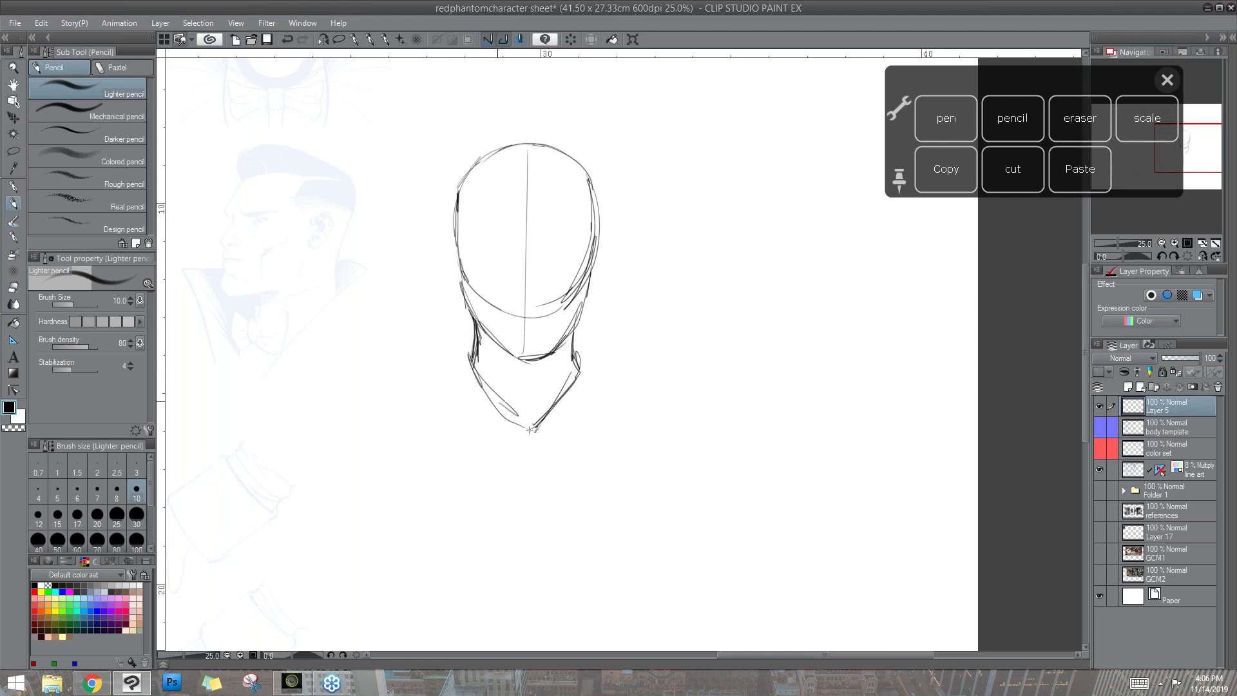
- Redraw the head's vertical centre line and place a symmetrical ruler with 2 lines along it
{"action": "mouse_move", "coordinate": [528, 137]}
{"action": "left_mouse_down"}
{"action": "mouse_move", "coordinate": [529, 356]}
{"action": "mouse_move", "coordinate": [526, 220]}
{"action": "left_mouse_up"}
{"action": "left_click", "coordinate": [13, 341]}
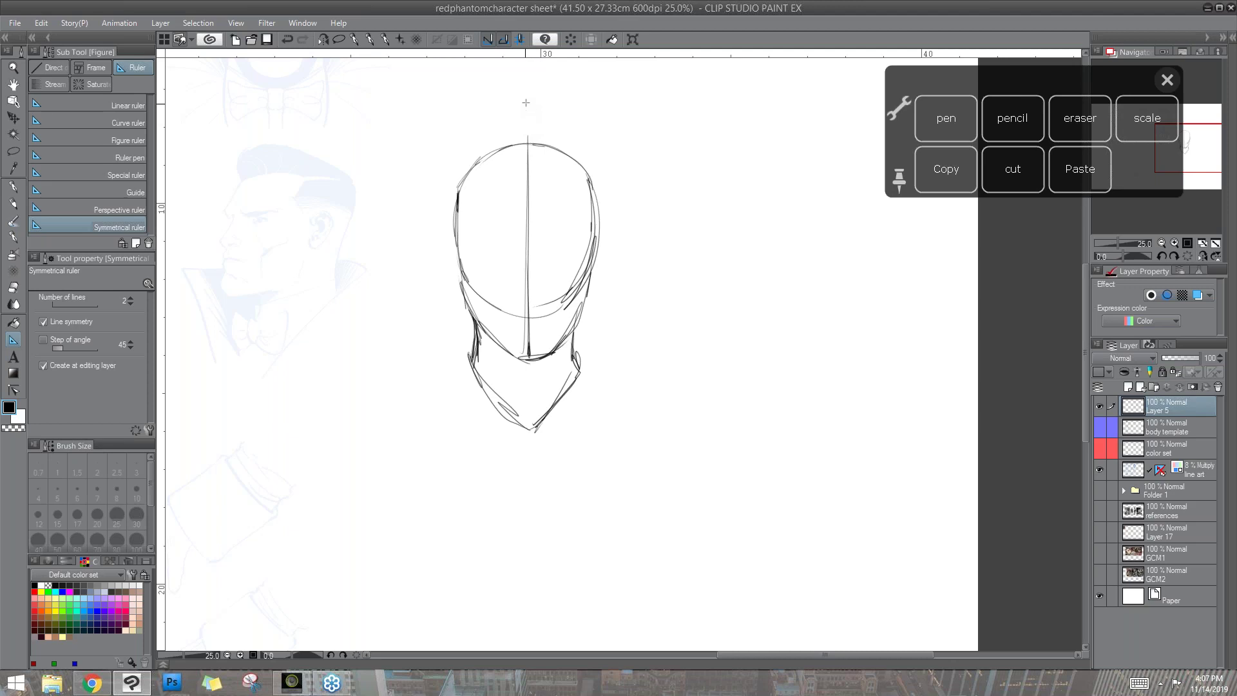
{"action": "left_click_drag", "start_coordinate": [527, 115], "coordinate": [530, 489]}
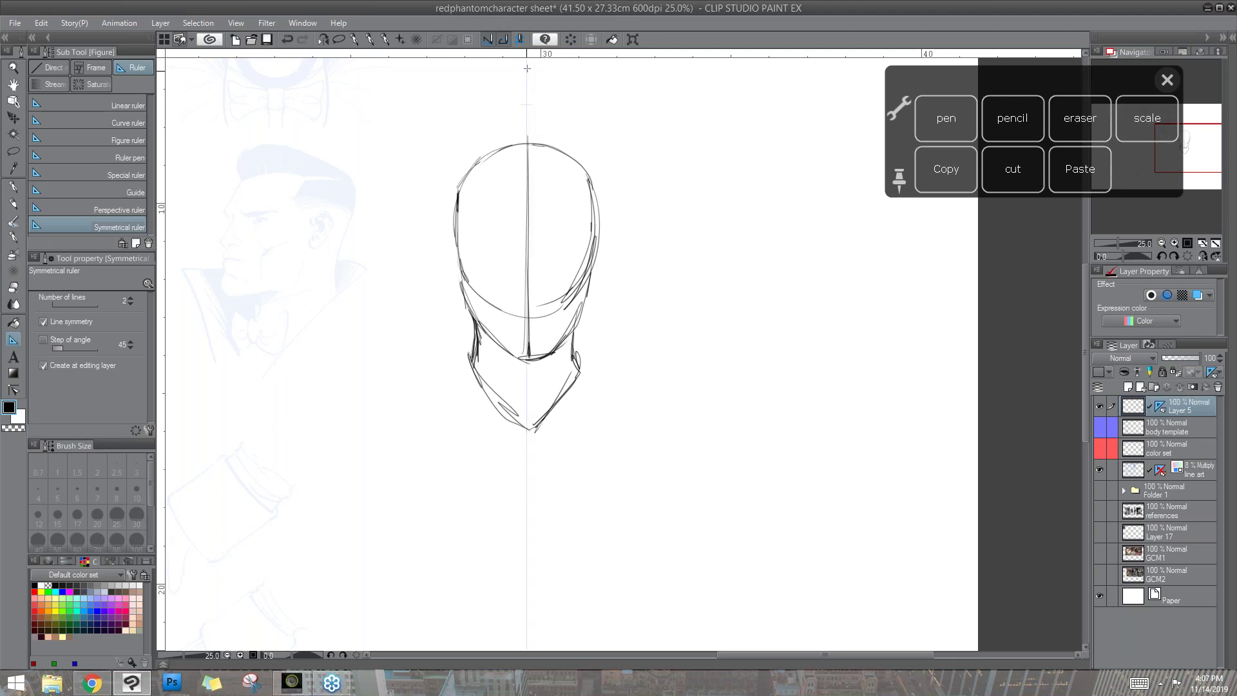
- Test the symmetrical ruler with a few mirrored pencil strokes around and below the head
{"action": "left_click", "coordinate": [1028, 126]}
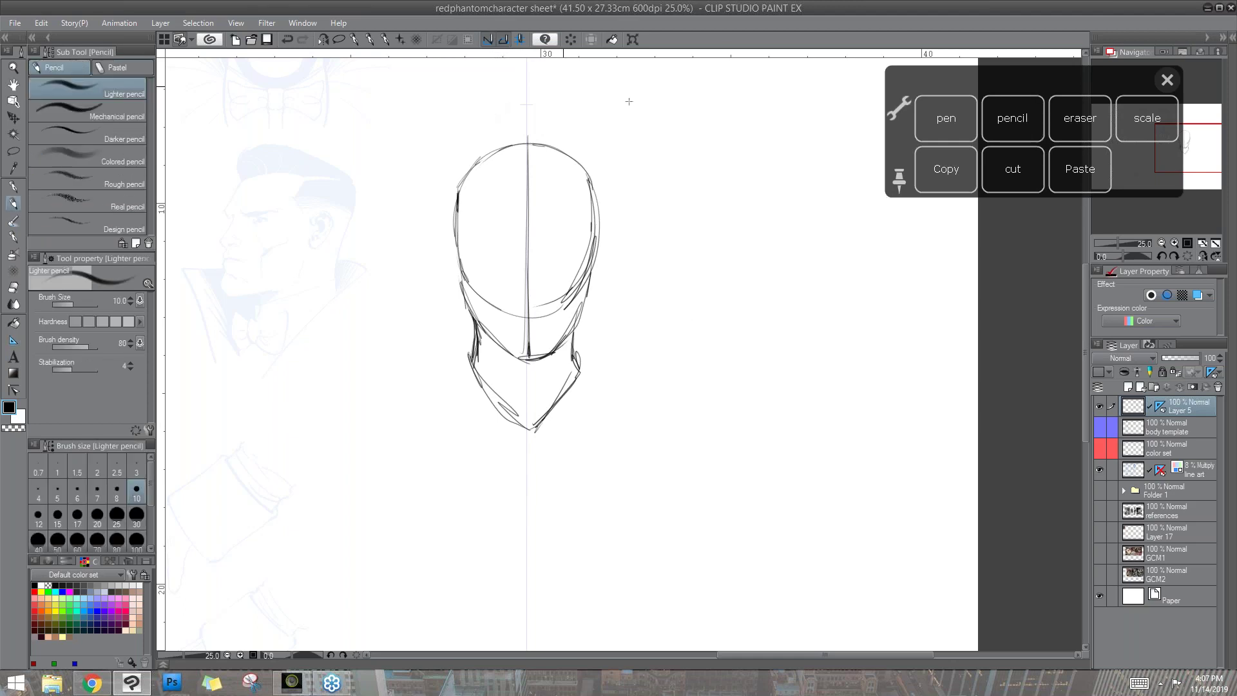
{"action": "left_click_drag", "start_coordinate": [480, 89], "coordinate": [471, 129]}
{"action": "left_click_drag", "start_coordinate": [609, 158], "coordinate": [626, 192]}
{"action": "left_click_drag", "start_coordinate": [627, 237], "coordinate": [628, 260]}
{"action": "left_click_drag", "start_coordinate": [572, 430], "coordinate": [621, 495]}
{"action": "mouse_move", "coordinate": [566, 546]}
{"action": "left_mouse_down"}
{"action": "mouse_move", "coordinate": [573, 567]}
{"action": "mouse_move", "coordinate": [597, 571]}
{"action": "left_mouse_up"}
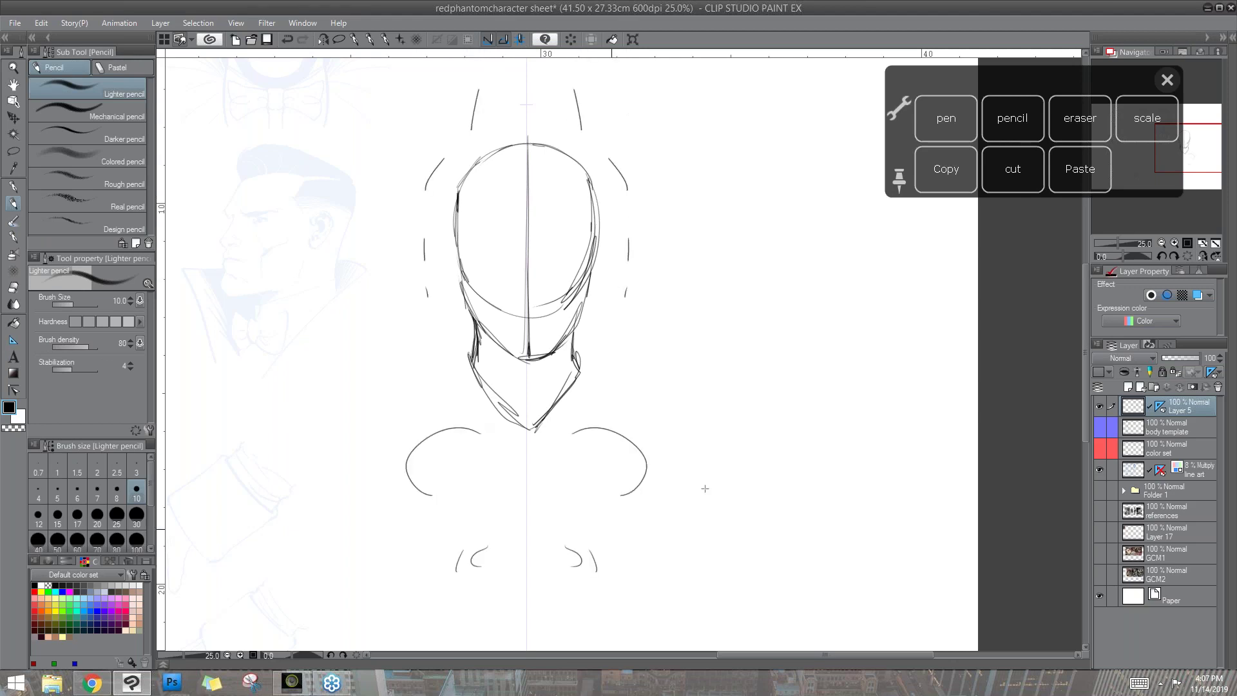
- Lasso the mirrored test strokes around the head, delete them and clear the selection
{"action": "key", "text": "m"}
{"action": "mouse_move", "coordinate": [495, 90]}
{"action": "left_mouse_down"}
{"action": "mouse_move", "coordinate": [443, 256]}
{"action": "mouse_move", "coordinate": [480, 393]}
{"action": "mouse_move", "coordinate": [470, 567]}
{"action": "mouse_move", "coordinate": [344, 370]}
{"action": "mouse_move", "coordinate": [505, 65]}
{"action": "mouse_move", "coordinate": [494, 94]}
{"action": "left_mouse_up"}
{"action": "key", "text": "Delete"}
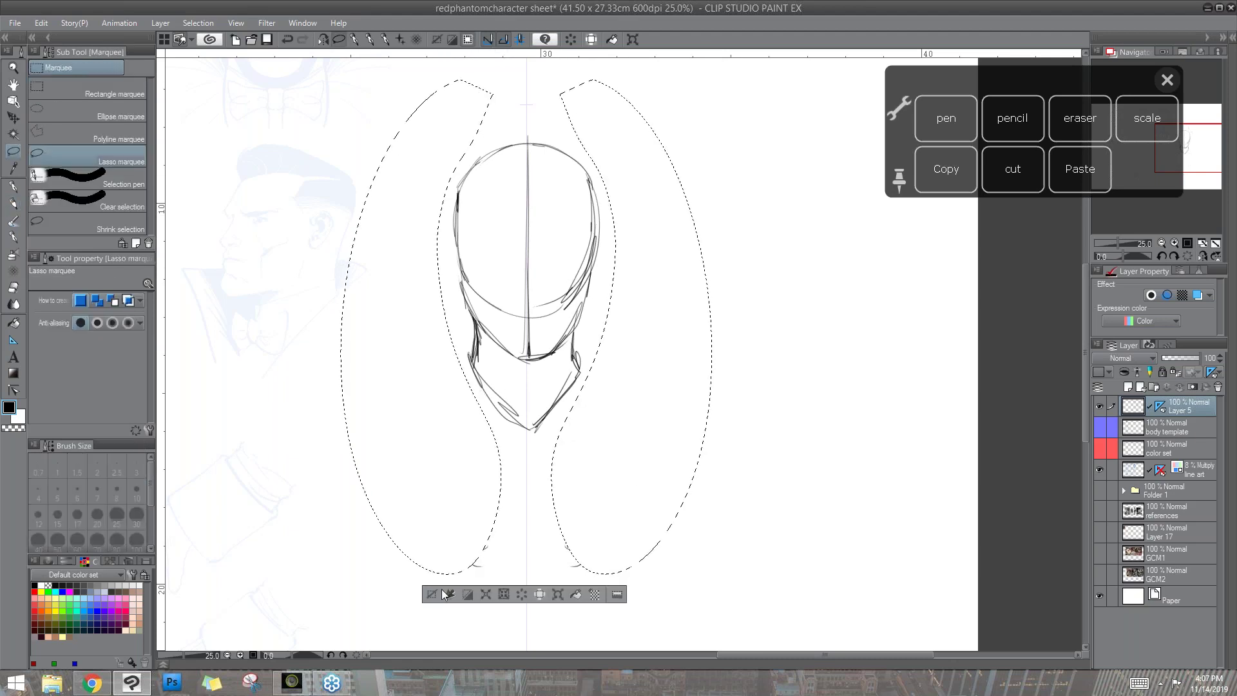
{"action": "key", "text": "ctrl+d"}
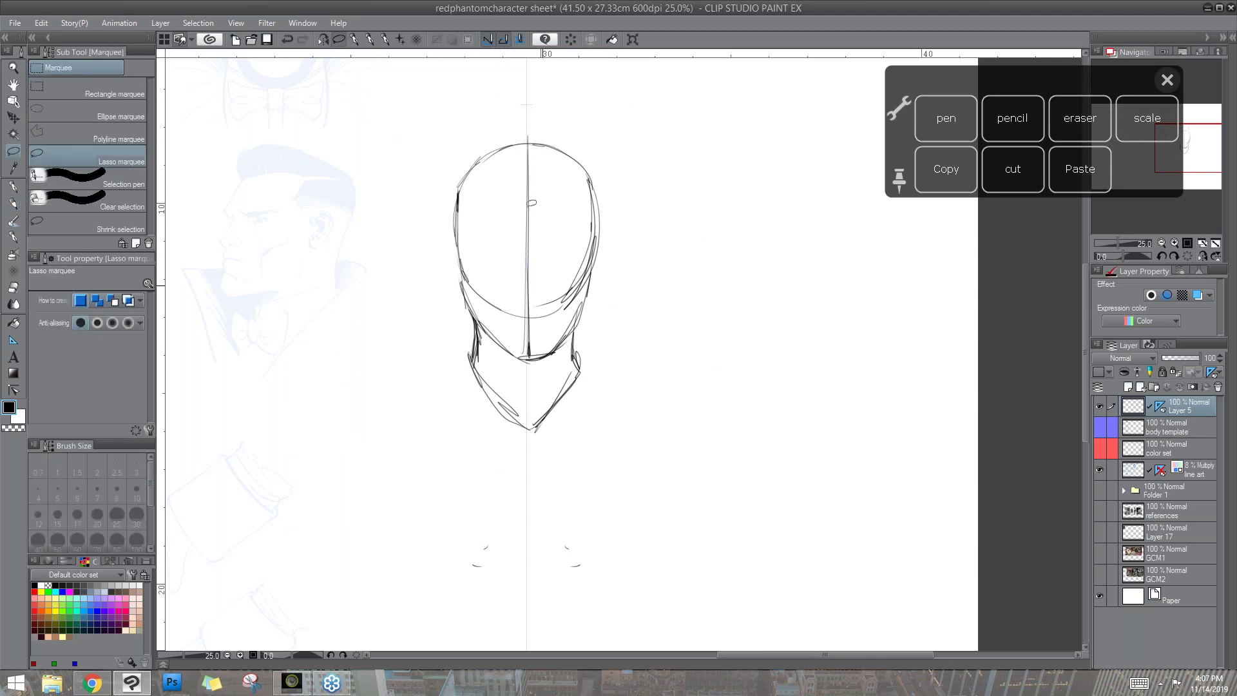
- Turn on the blue layer color for the rough head sketch on Layer 5 and lower its opacity to 53%
{"action": "left_click", "coordinate": [1198, 295]}
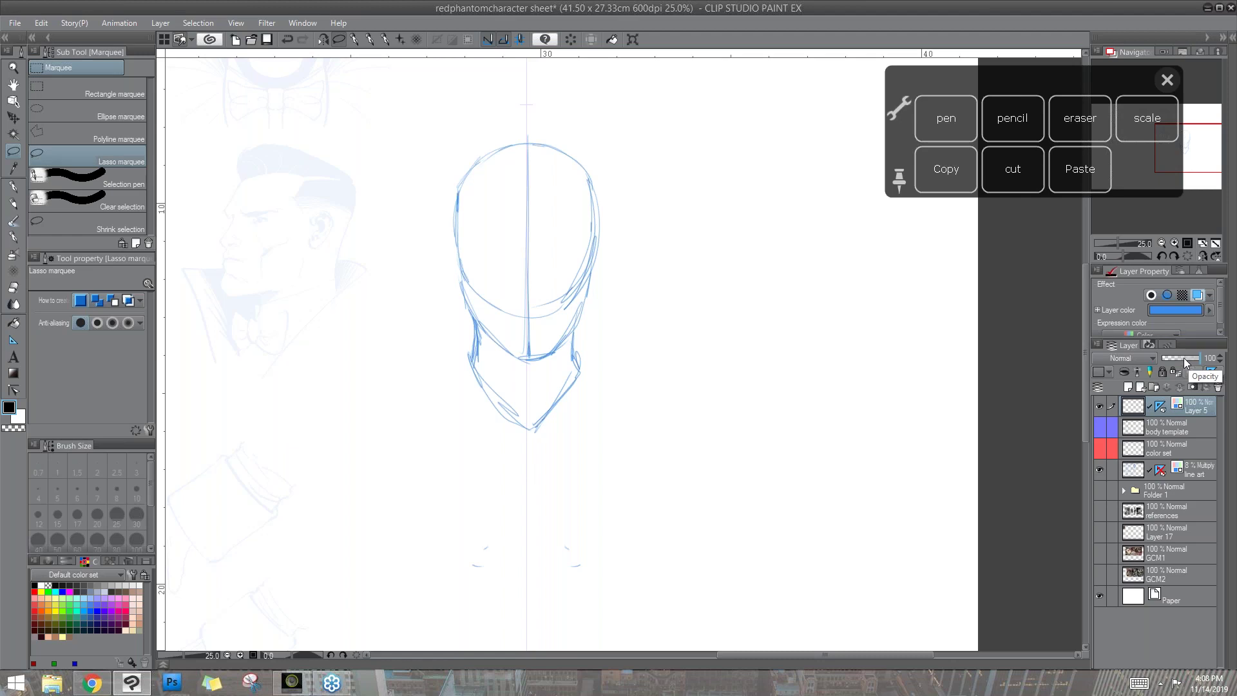
{"action": "left_click_drag", "start_coordinate": [1188, 358], "coordinate": [1183, 361]}
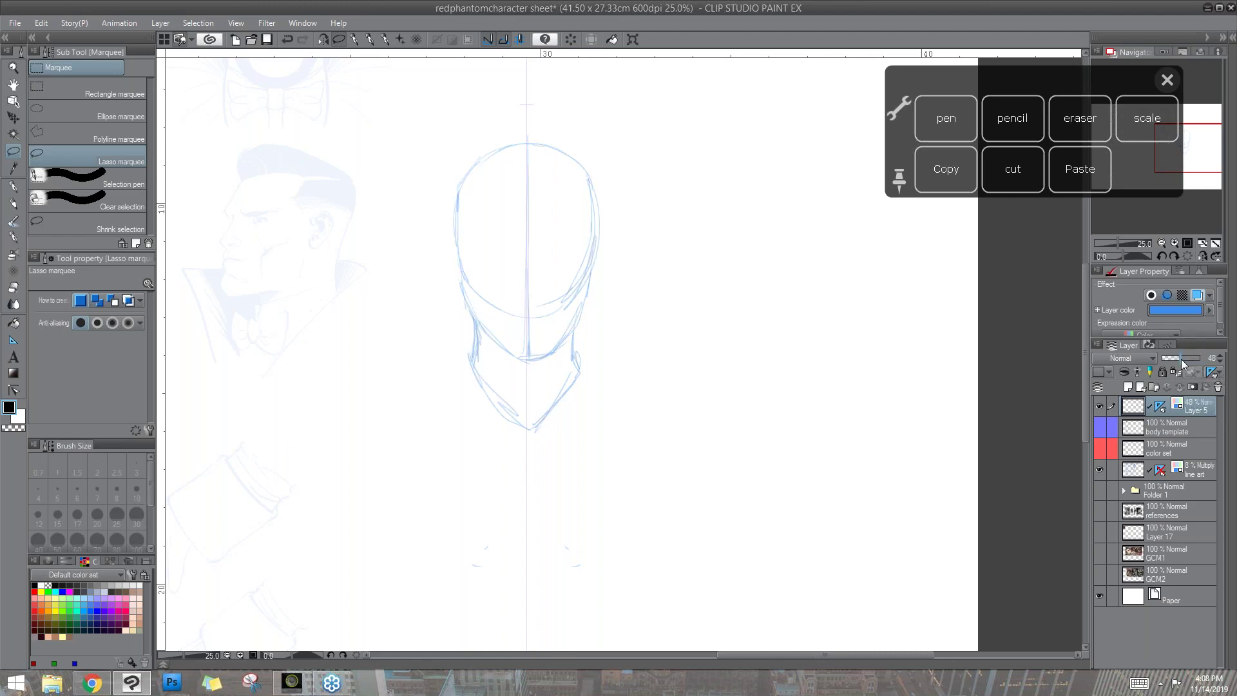
- Add a new layer above the rough head sketch and place a symmetrical ruler along the head's centre line
{"action": "left_click", "coordinate": [1141, 386]}
{"action": "key", "text": "u"}
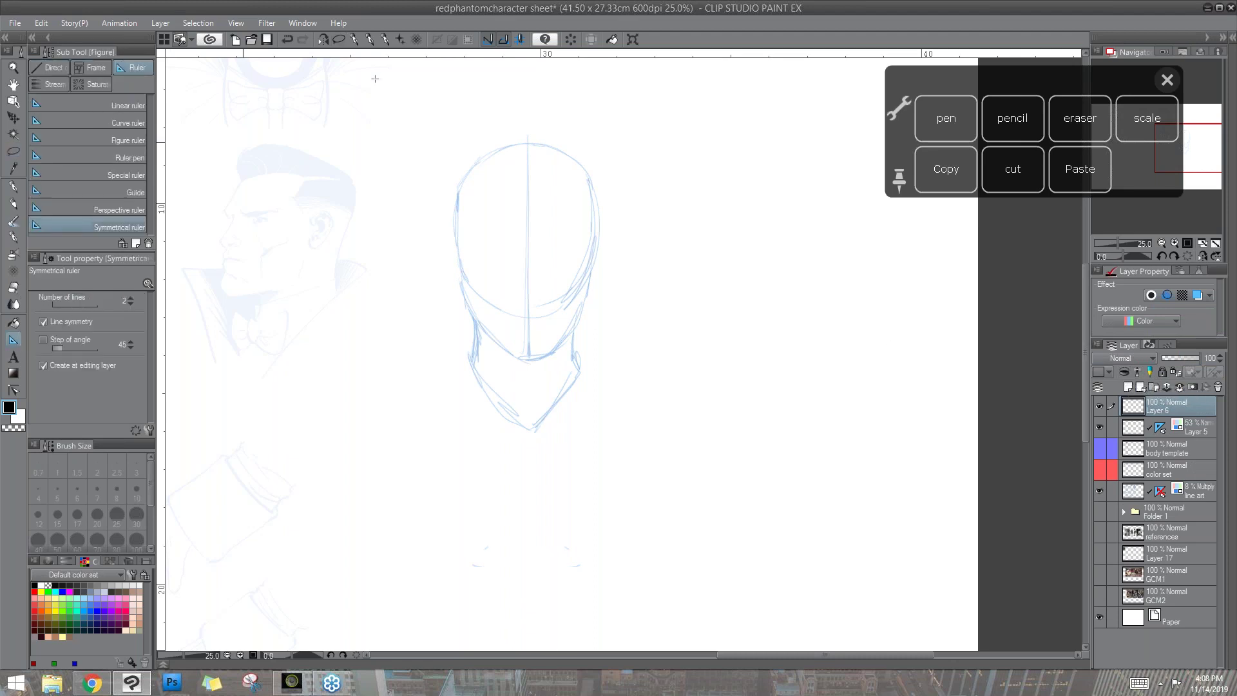
{"action": "left_click_drag", "start_coordinate": [528, 141], "coordinate": [530, 502]}
- Pencil the mirrored nose and narrow eyes on the new layer over the blue head sketch
{"action": "left_click", "coordinate": [1017, 128]}
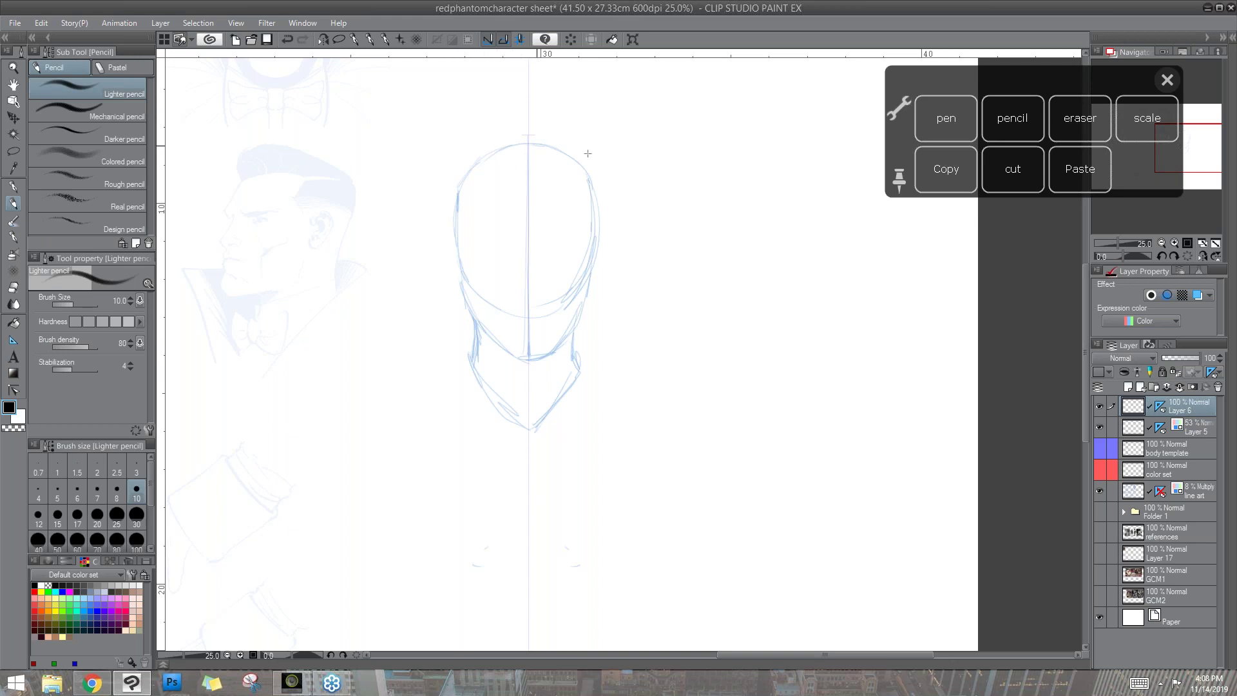
{"action": "key", "text": "ctrl+plus"}
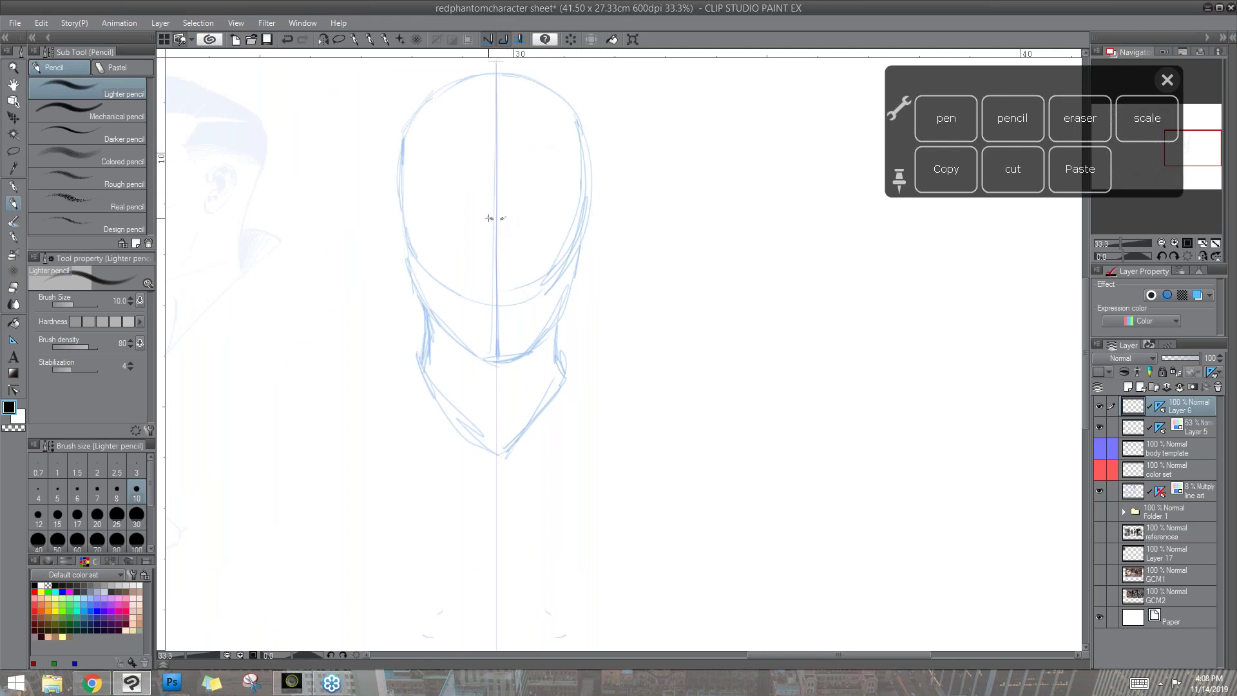
{"action": "mouse_move", "coordinate": [489, 219]}
{"action": "left_mouse_down"}
{"action": "mouse_move", "coordinate": [477, 278]}
{"action": "mouse_move", "coordinate": [492, 305]}
{"action": "left_mouse_up"}
{"action": "mouse_move", "coordinate": [522, 217]}
{"action": "left_mouse_down"}
{"action": "mouse_move", "coordinate": [553, 214]}
{"action": "mouse_move", "coordinate": [529, 220]}
{"action": "left_mouse_up"}
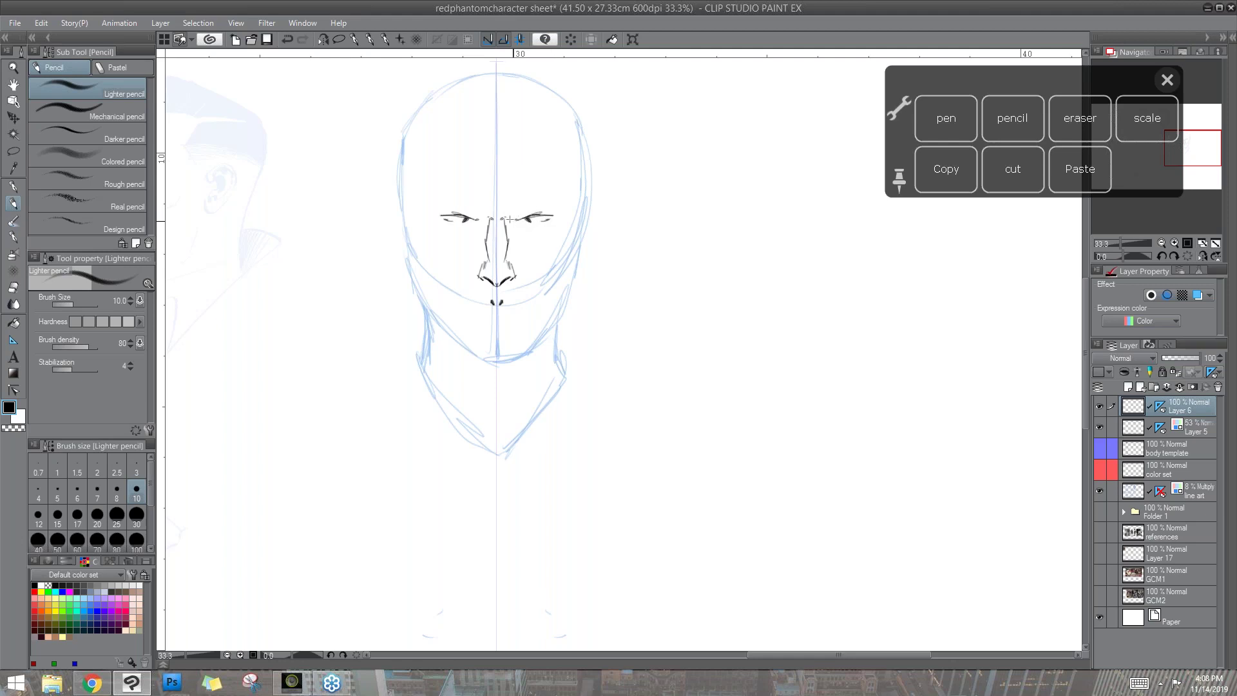
- Show the references layer to study the mustached man's face, and hide it again
{"action": "left_click", "coordinate": [1098, 532]}
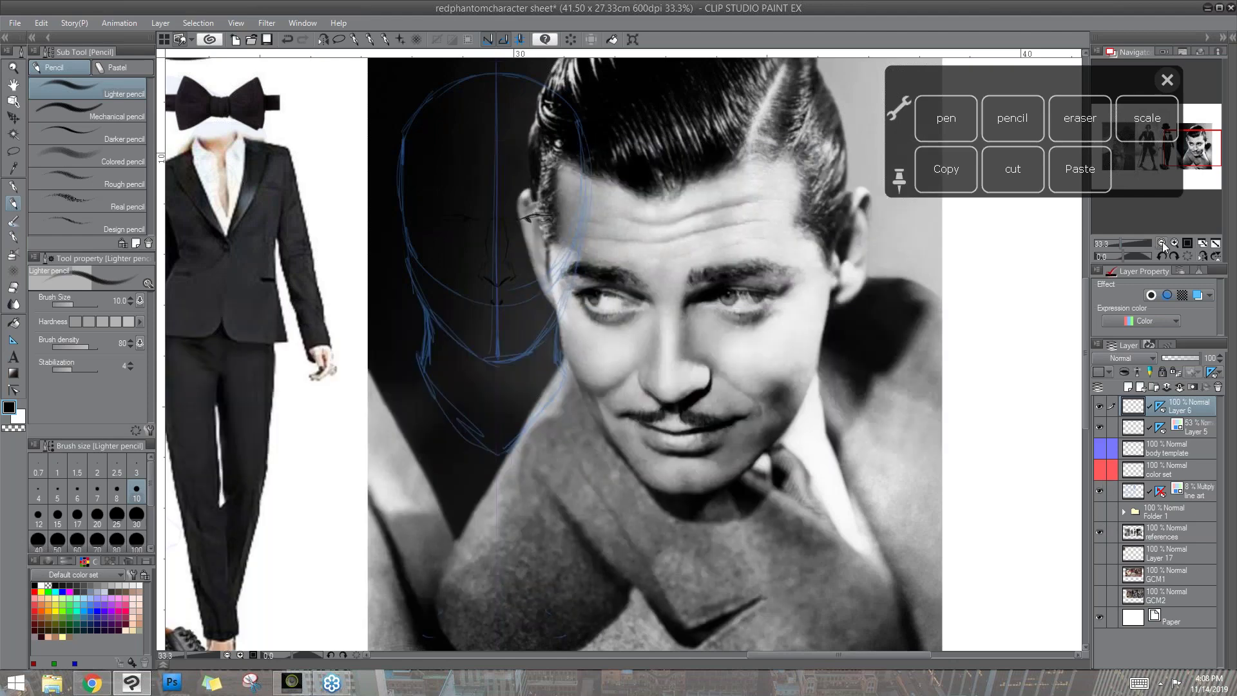
{"action": "left_click", "coordinate": [1161, 243]}
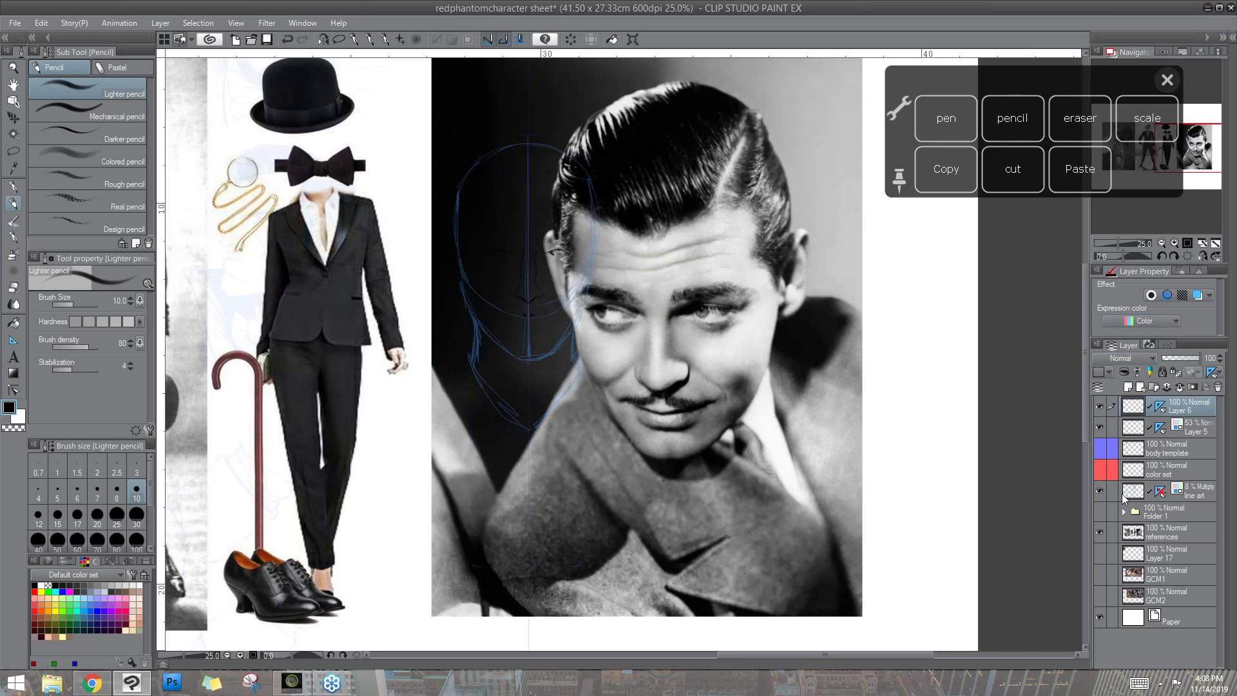
{"action": "left_click", "coordinate": [1099, 532]}
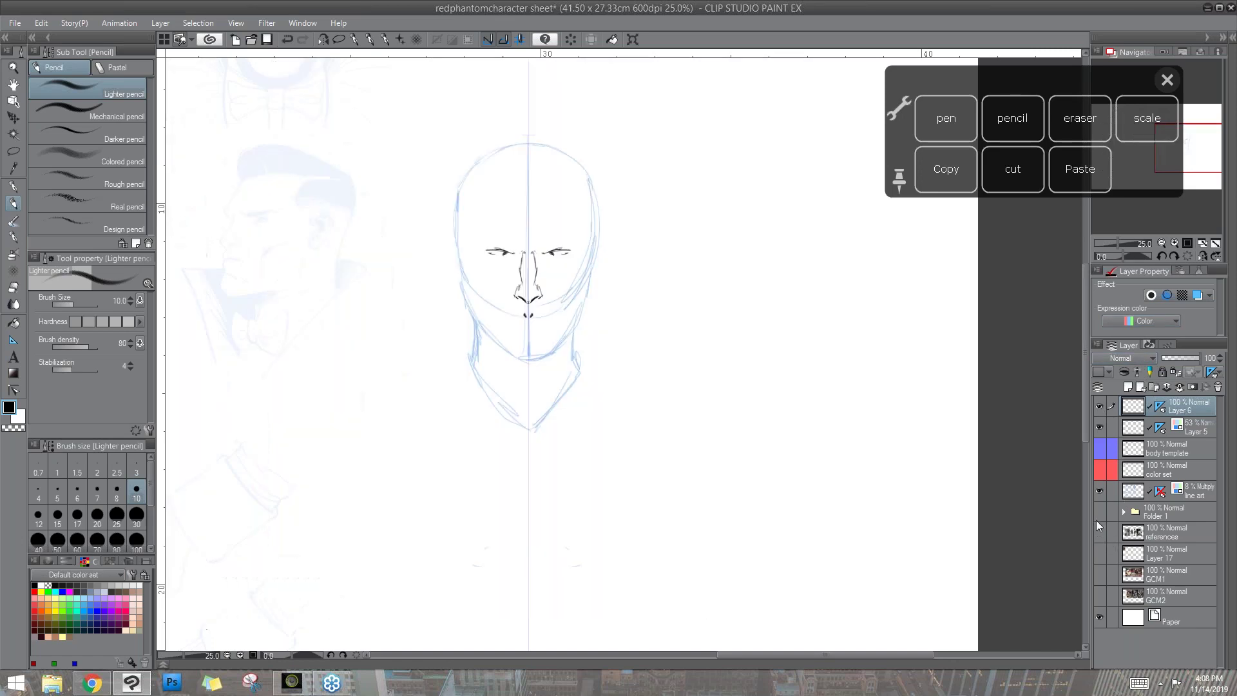
- Pencil heavy angled eyebrows mirrored above the narrow eyes on Layer 6
{"action": "left_click", "coordinate": [1174, 243]}
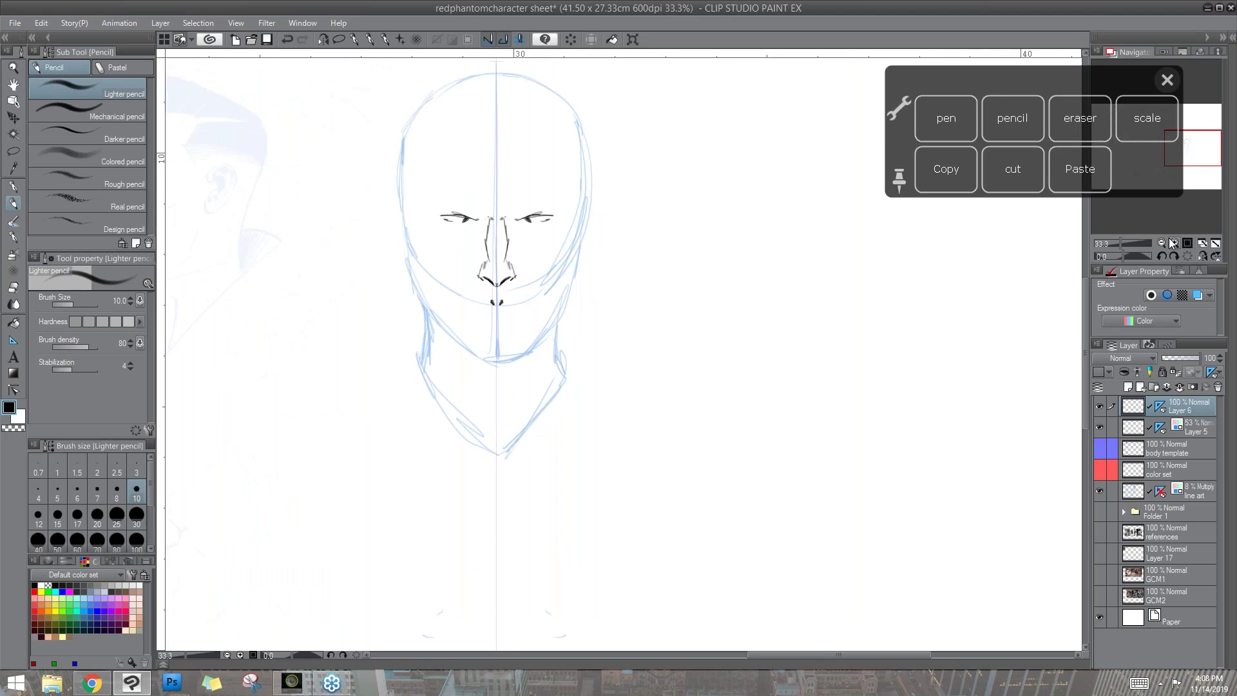
{"action": "mouse_move", "coordinate": [477, 215]}
{"action": "left_mouse_down"}
{"action": "mouse_move", "coordinate": [535, 208]}
{"action": "mouse_move", "coordinate": [454, 206]}
{"action": "left_mouse_up"}
{"action": "left_click_drag", "start_coordinate": [520, 215], "coordinate": [551, 201]}
{"action": "left_click_drag", "start_coordinate": [453, 206], "coordinate": [437, 205]}
{"action": "mouse_move", "coordinate": [541, 207]}
{"action": "left_mouse_down"}
{"action": "mouse_move", "coordinate": [567, 199]}
{"action": "mouse_move", "coordinate": [519, 219]}
{"action": "left_mouse_up"}
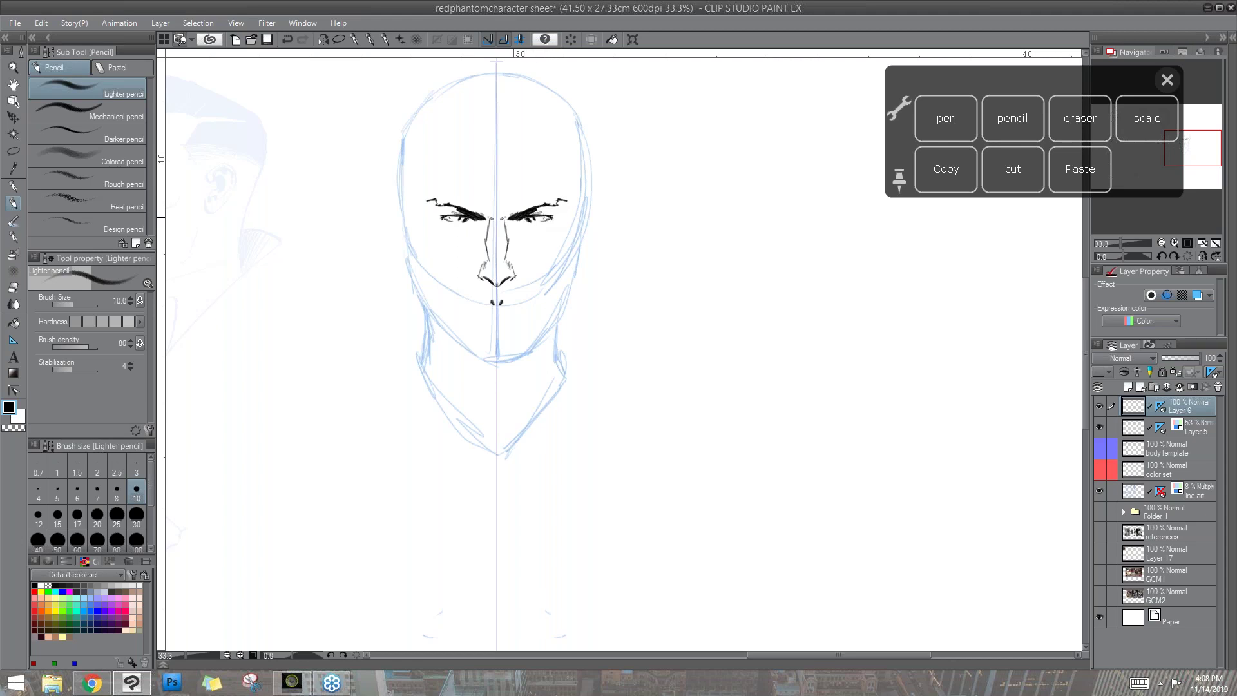
- Pencil the mirrored skull outline, ears, jaw, mouth, chin and neck over the blue head sketch
{"action": "mouse_move", "coordinate": [547, 217]}
{"action": "left_mouse_down"}
{"action": "mouse_move", "coordinate": [484, 255]}
{"action": "mouse_move", "coordinate": [497, 278]}
{"action": "mouse_move", "coordinate": [476, 302]}
{"action": "mouse_move", "coordinate": [452, 304]}
{"action": "mouse_move", "coordinate": [492, 314]}
{"action": "left_mouse_up"}
{"action": "mouse_move", "coordinate": [410, 214]}
{"action": "left_mouse_down"}
{"action": "mouse_move", "coordinate": [412, 263]}
{"action": "mouse_move", "coordinate": [409, 225]}
{"action": "mouse_move", "coordinate": [432, 301]}
{"action": "left_mouse_up"}
{"action": "mouse_move", "coordinate": [413, 256]}
{"action": "left_mouse_down"}
{"action": "mouse_move", "coordinate": [426, 310]}
{"action": "mouse_move", "coordinate": [455, 346]}
{"action": "left_mouse_up"}
{"action": "mouse_move", "coordinate": [438, 327]}
{"action": "left_mouse_down"}
{"action": "mouse_move", "coordinate": [489, 365]}
{"action": "mouse_move", "coordinate": [525, 352]}
{"action": "mouse_move", "coordinate": [505, 365]}
{"action": "mouse_move", "coordinate": [470, 341]}
{"action": "left_mouse_up"}
{"action": "mouse_move", "coordinate": [410, 216]}
{"action": "left_mouse_down"}
{"action": "mouse_move", "coordinate": [416, 125]}
{"action": "mouse_move", "coordinate": [411, 147]}
{"action": "mouse_move", "coordinate": [455, 91]}
{"action": "mouse_move", "coordinate": [515, 79]}
{"action": "mouse_move", "coordinate": [430, 113]}
{"action": "mouse_move", "coordinate": [409, 174]}
{"action": "mouse_move", "coordinate": [411, 248]}
{"action": "mouse_move", "coordinate": [398, 210]}
{"action": "mouse_move", "coordinate": [408, 256]}
{"action": "left_mouse_up"}
{"action": "mouse_move", "coordinate": [422, 311]}
{"action": "left_mouse_down"}
{"action": "mouse_move", "coordinate": [431, 390]}
{"action": "mouse_move", "coordinate": [457, 420]}
{"action": "mouse_move", "coordinate": [445, 360]}
{"action": "mouse_move", "coordinate": [453, 379]}
{"action": "left_mouse_up"}
{"action": "left_click_drag", "start_coordinate": [490, 321], "coordinate": [474, 341]}
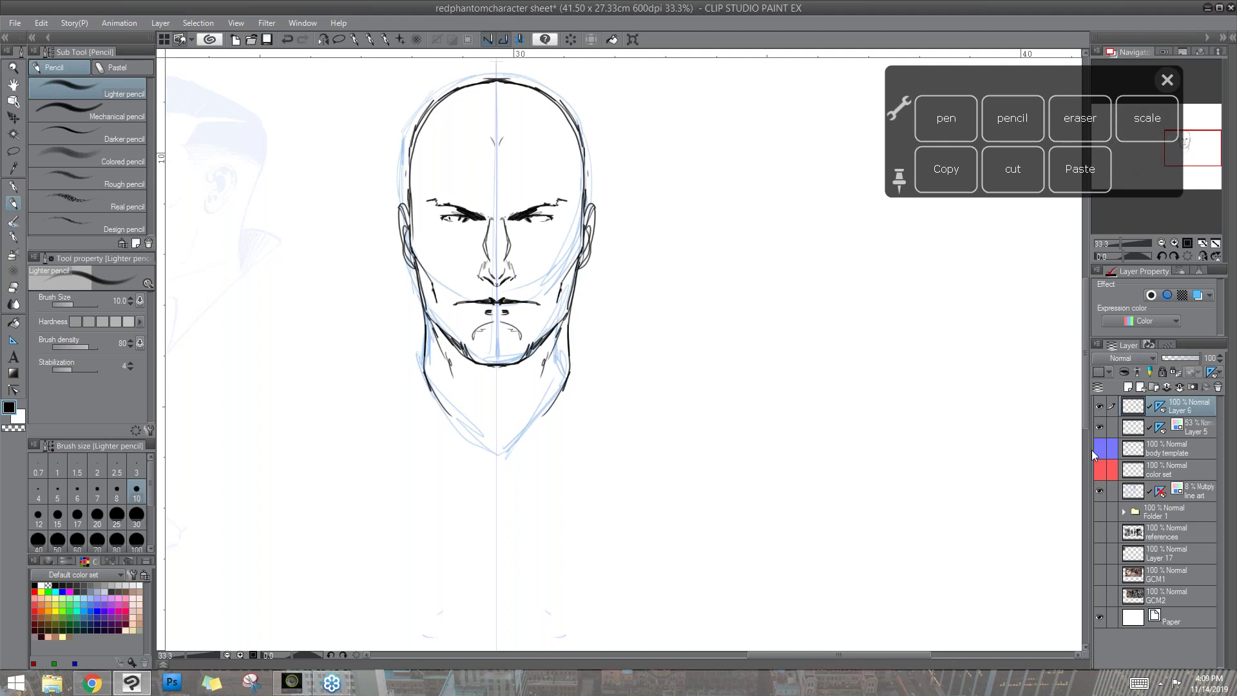
- Hide Layer 6's symmetrical ruler to try a free stroke beside the head, undo the stroke and restore the ruler
{"action": "scroll", "coordinate": [1087, 390], "scroll_direction": "up", "scroll_amount": 5}
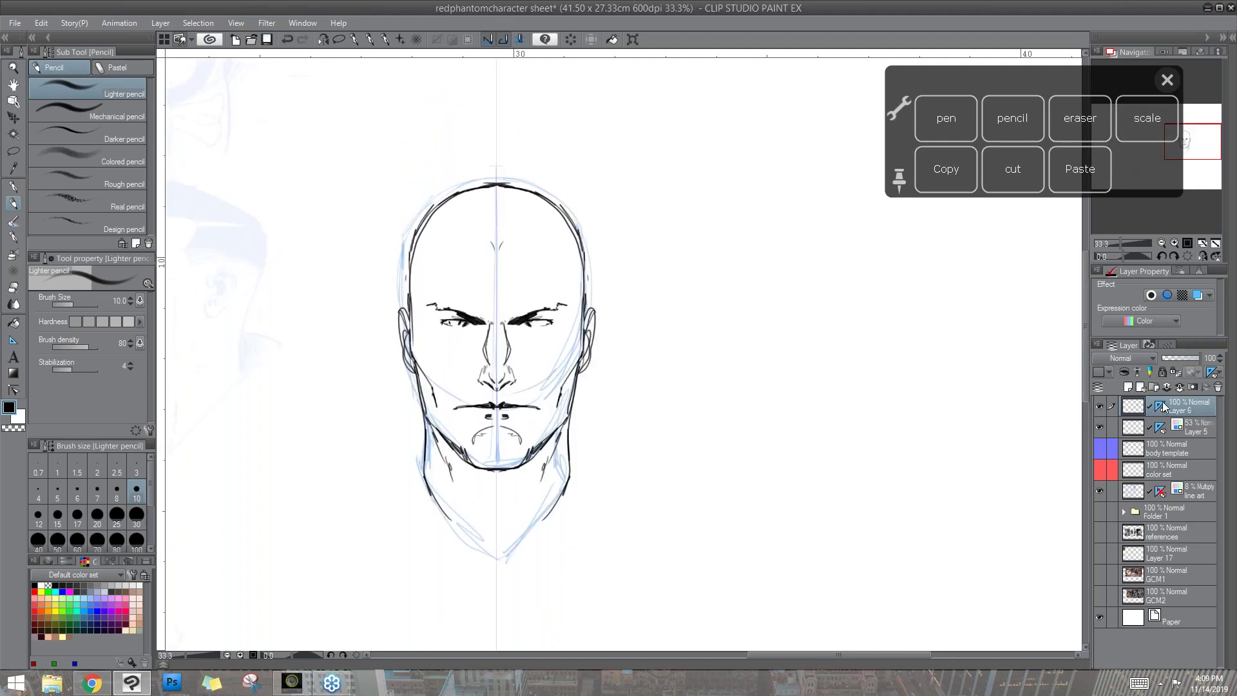
{"action": "right_click", "coordinate": [1162, 410]}
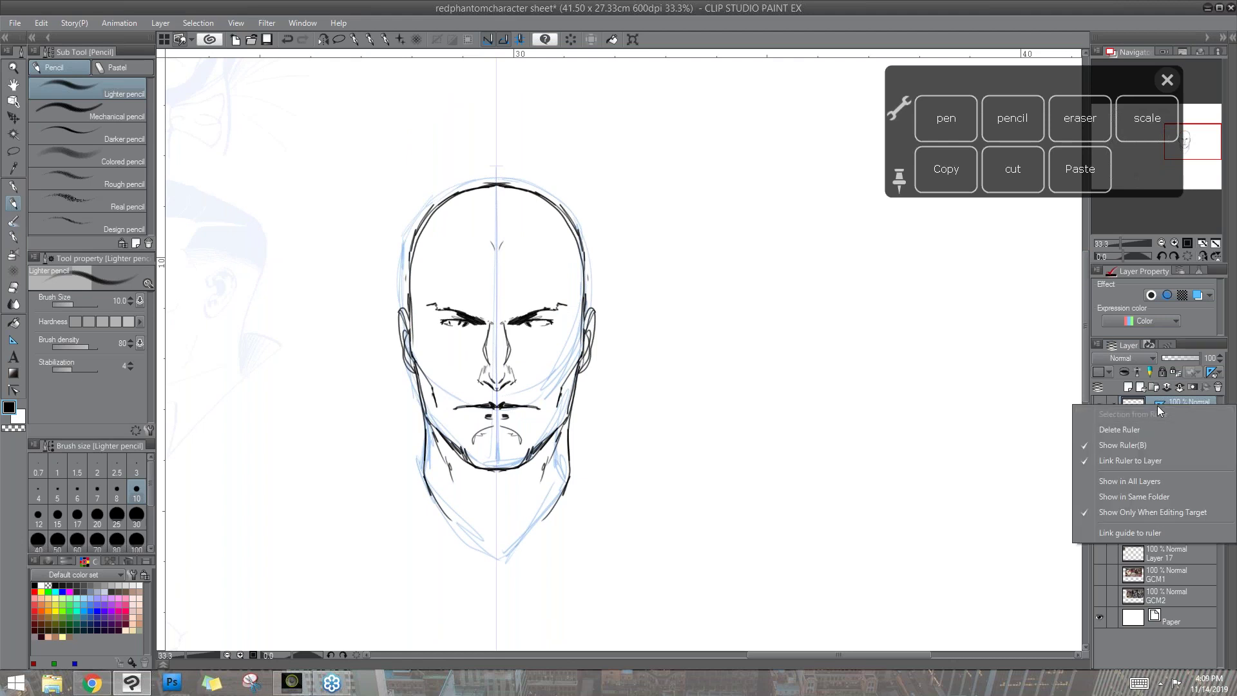
{"action": "left_click", "coordinate": [1123, 445]}
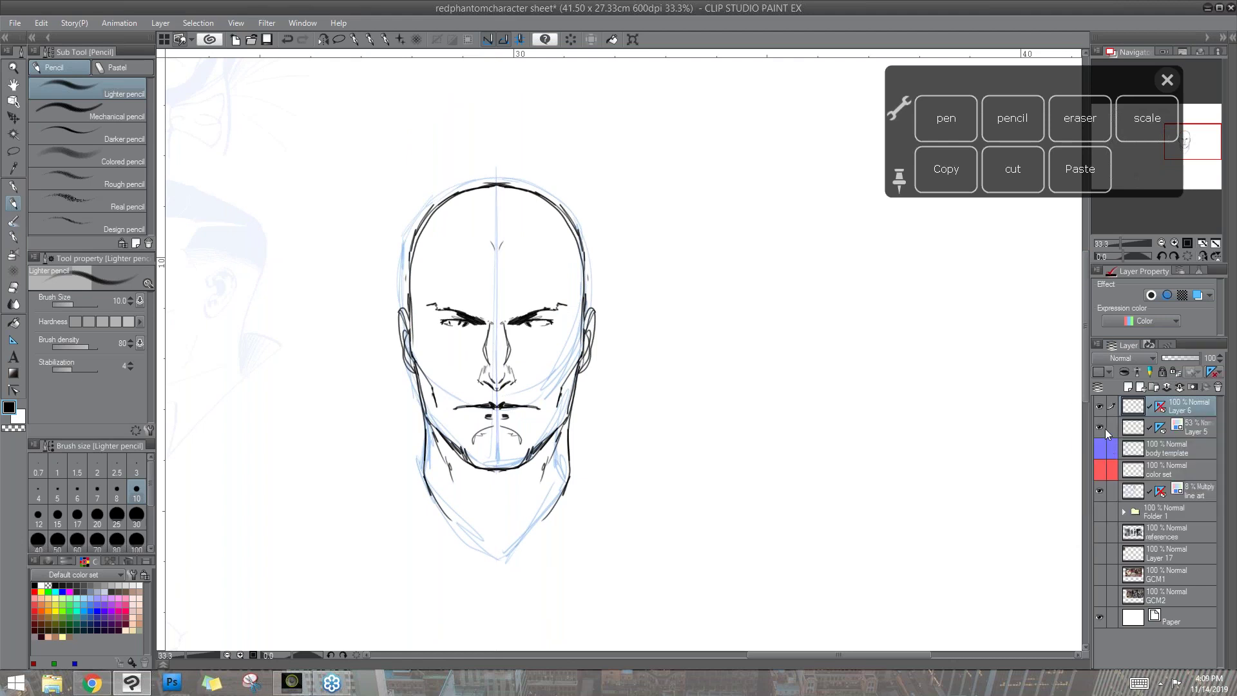
{"action": "left_click_drag", "start_coordinate": [603, 170], "coordinate": [621, 241]}
{"action": "key", "text": "ctrl+z"}
{"action": "left_click", "coordinate": [1158, 406]}
{"action": "left_click_drag", "start_coordinate": [1107, 79], "coordinate": [969, 60]}
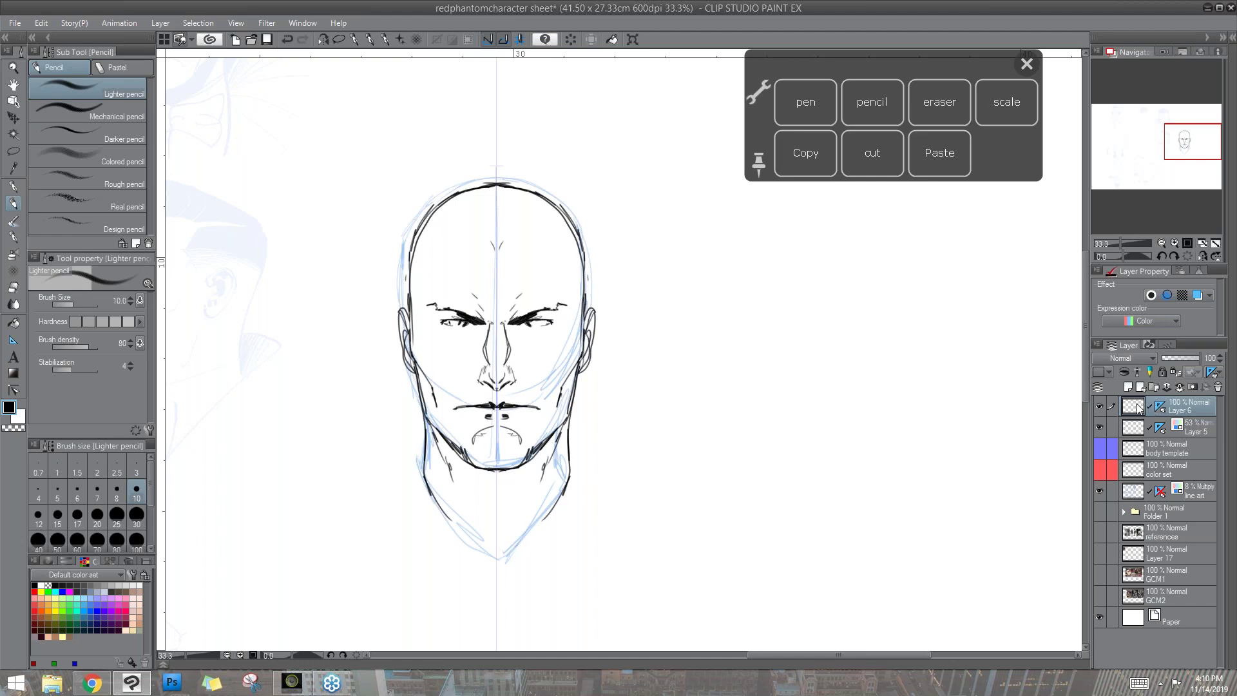
- Look up the Show Ruler shortcut under the Layer commands' Ruler - Frame group in Shortcut Settings, leaving the settings unchanged
{"action": "left_click", "coordinate": [19, 26]}
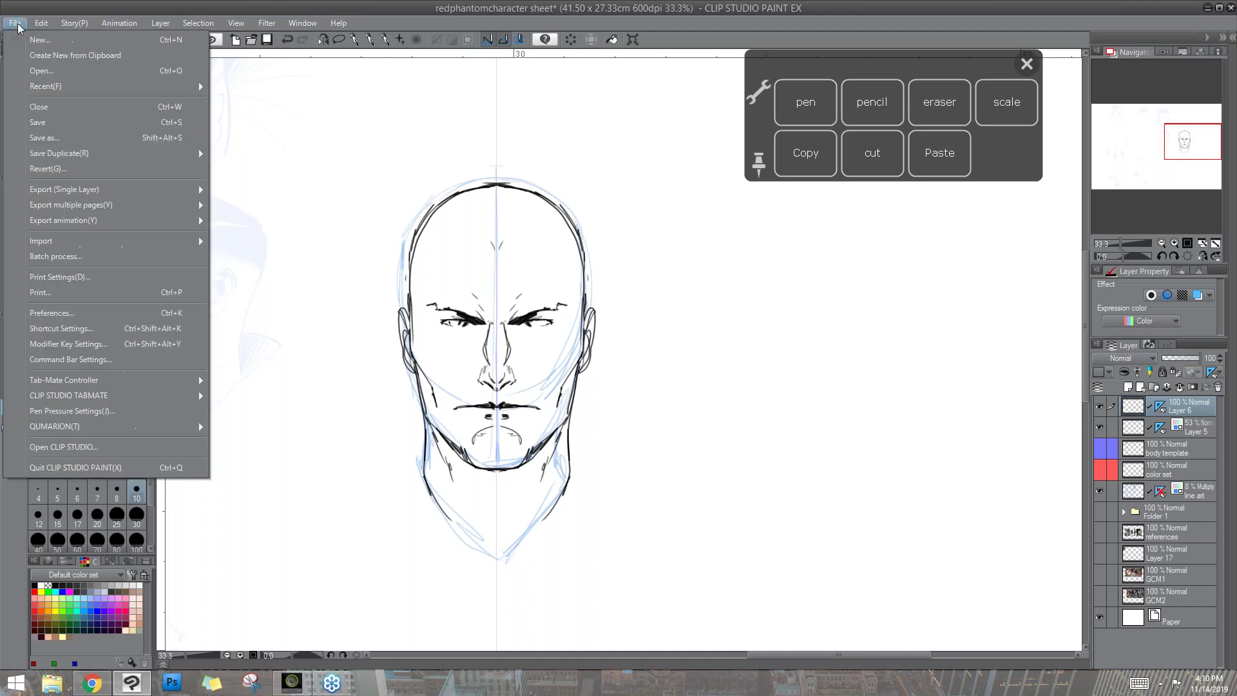
{"action": "left_click", "coordinate": [72, 329]}
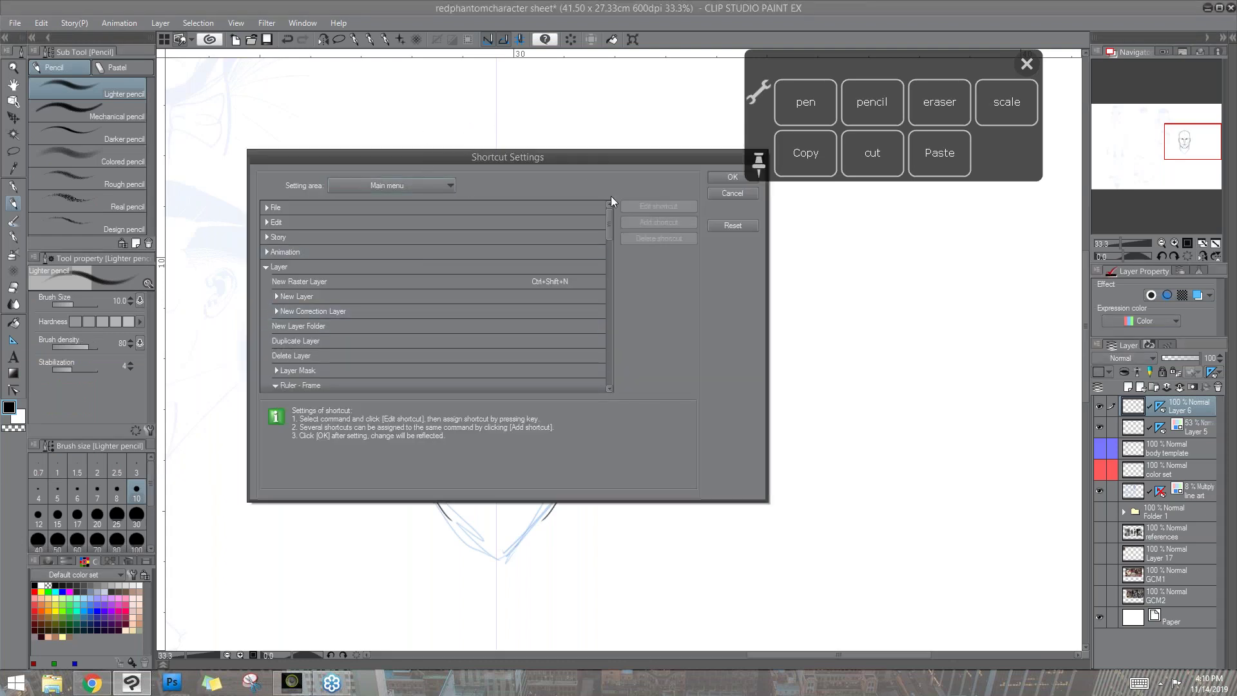
{"action": "mouse_move", "coordinate": [610, 222]}
{"action": "left_mouse_down"}
{"action": "mouse_move", "coordinate": [607, 268]}
{"action": "mouse_move", "coordinate": [608, 232]}
{"action": "left_mouse_up"}
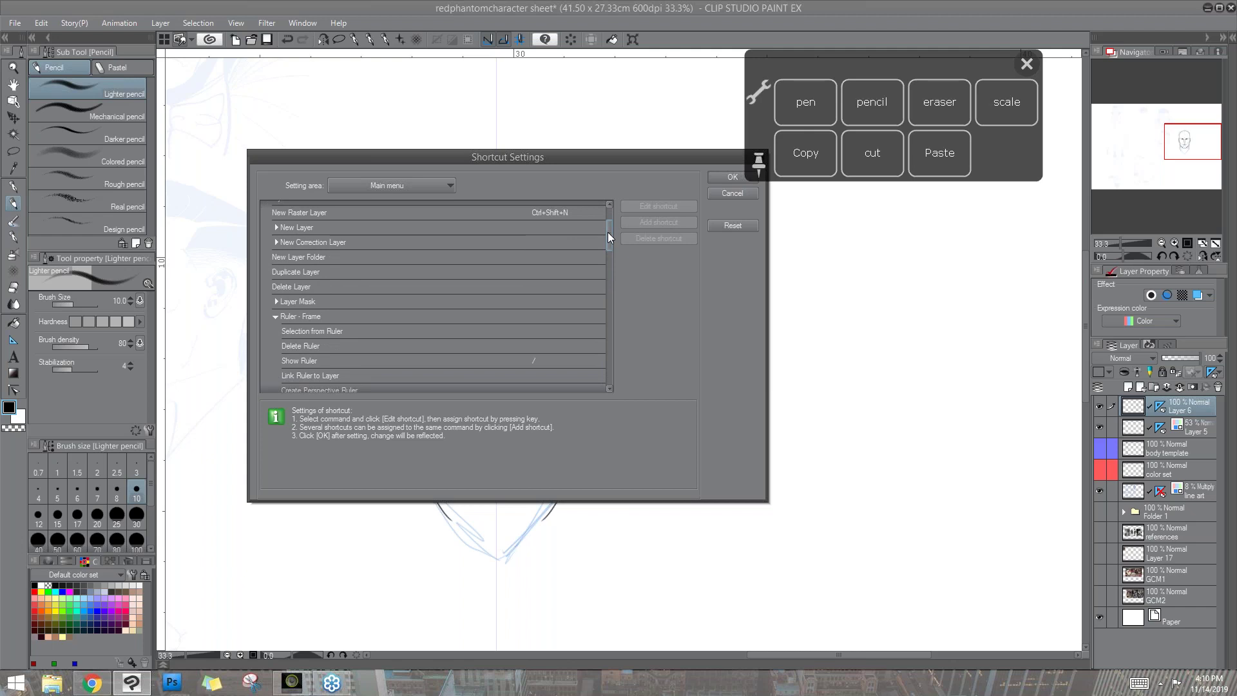
{"action": "left_click_drag", "start_coordinate": [608, 232], "coordinate": [620, 175]}
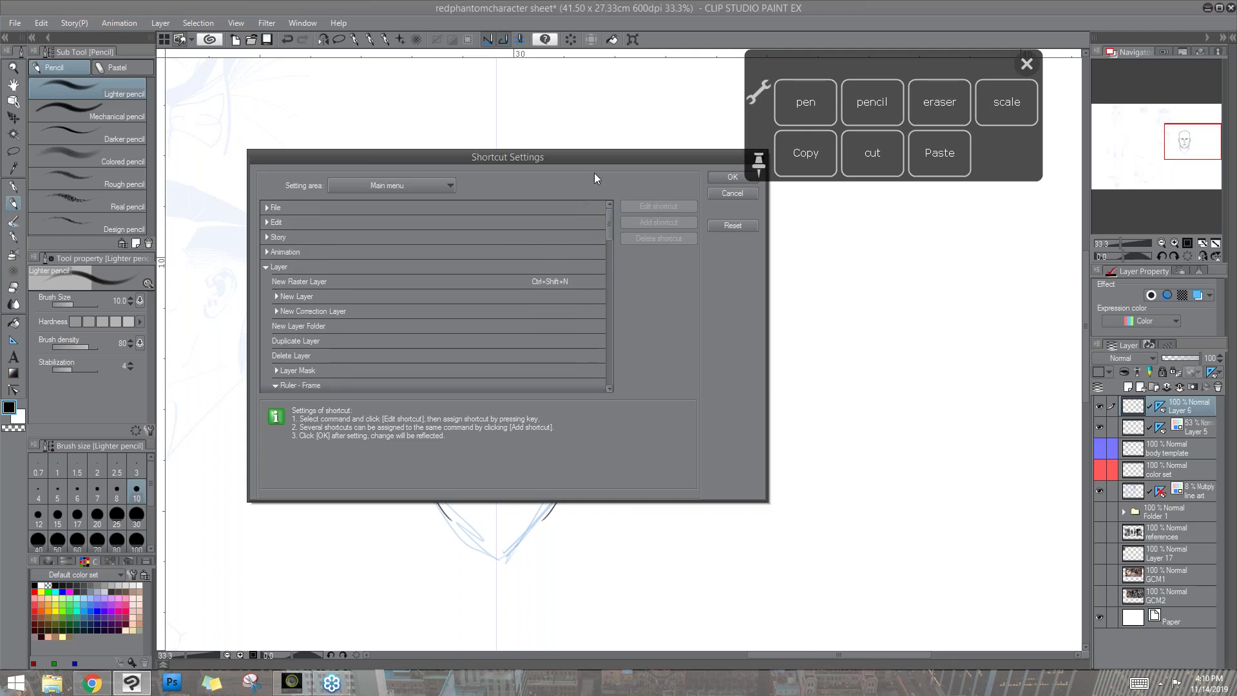
{"action": "left_click", "coordinate": [265, 266]}
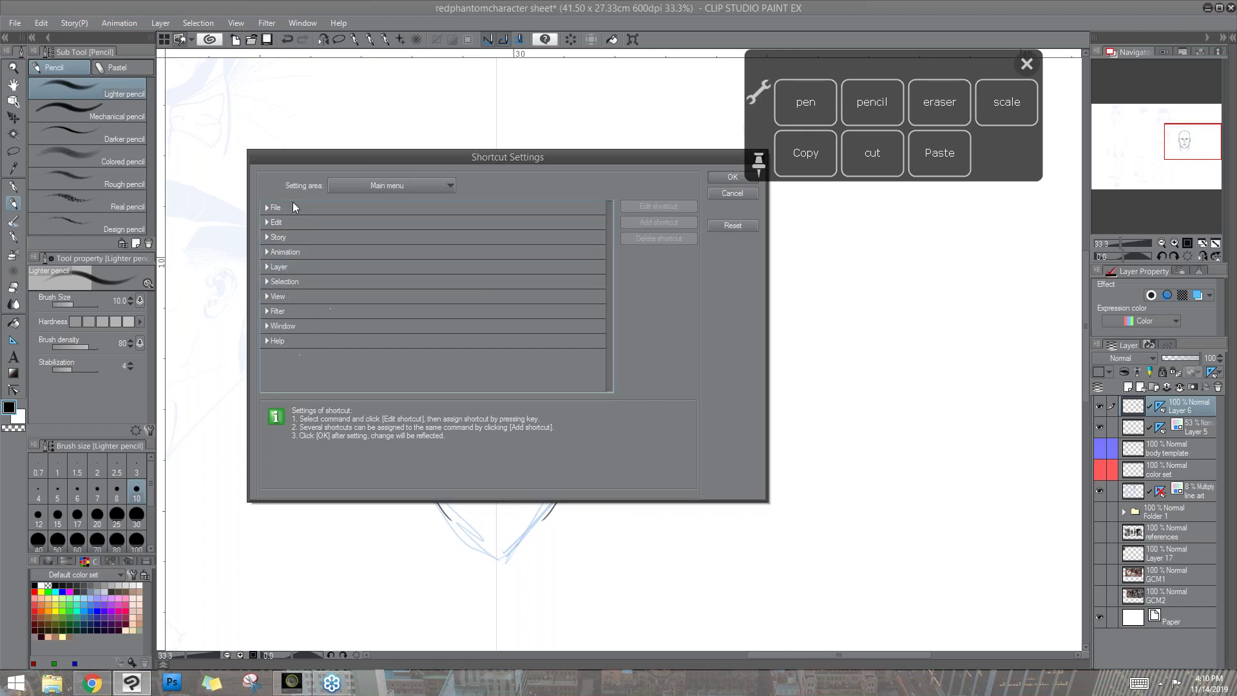
{"action": "left_click", "coordinate": [269, 268]}
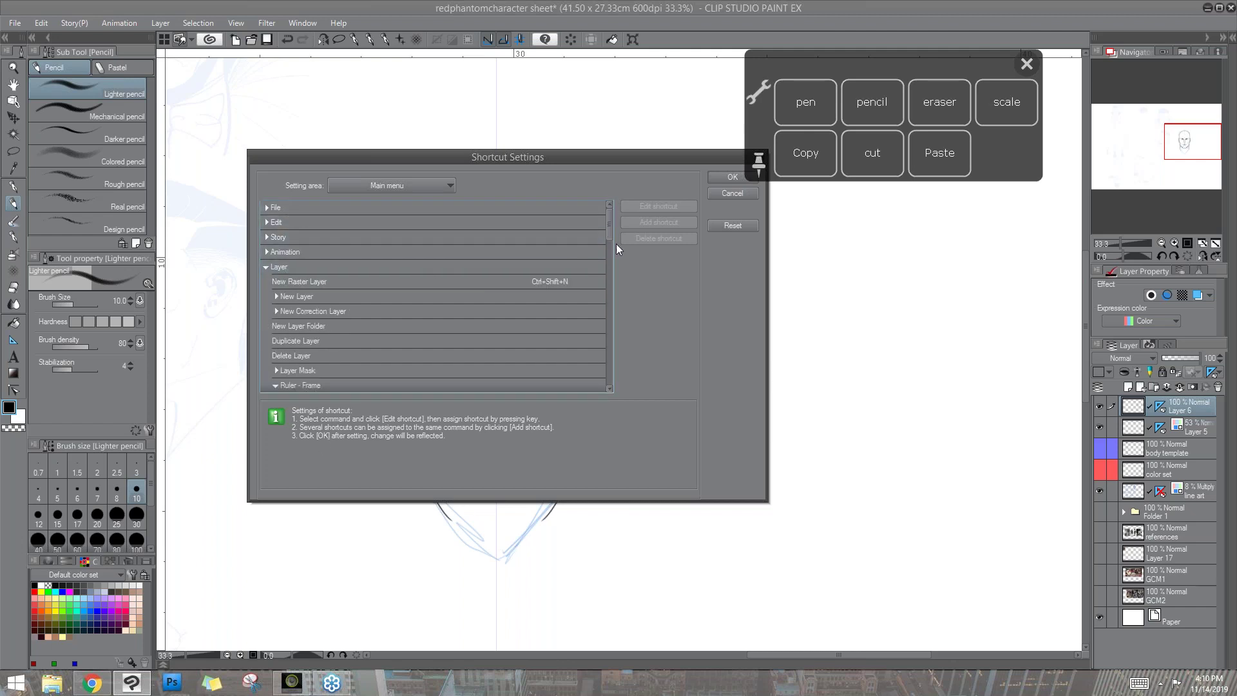
{"action": "mouse_move", "coordinate": [609, 223]}
{"action": "left_mouse_down"}
{"action": "mouse_move", "coordinate": [607, 250]}
{"action": "mouse_move", "coordinate": [596, 235]}
{"action": "left_mouse_up"}
{"action": "left_click", "coordinate": [277, 270]}
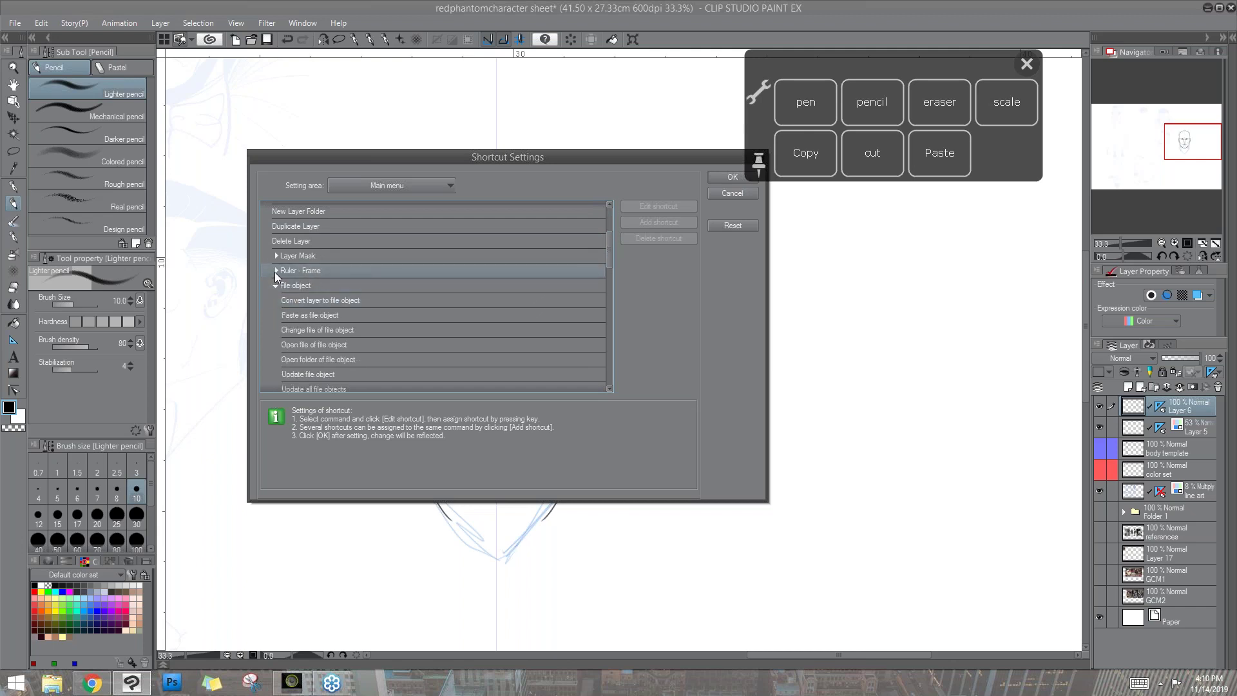
{"action": "left_click", "coordinate": [277, 271]}
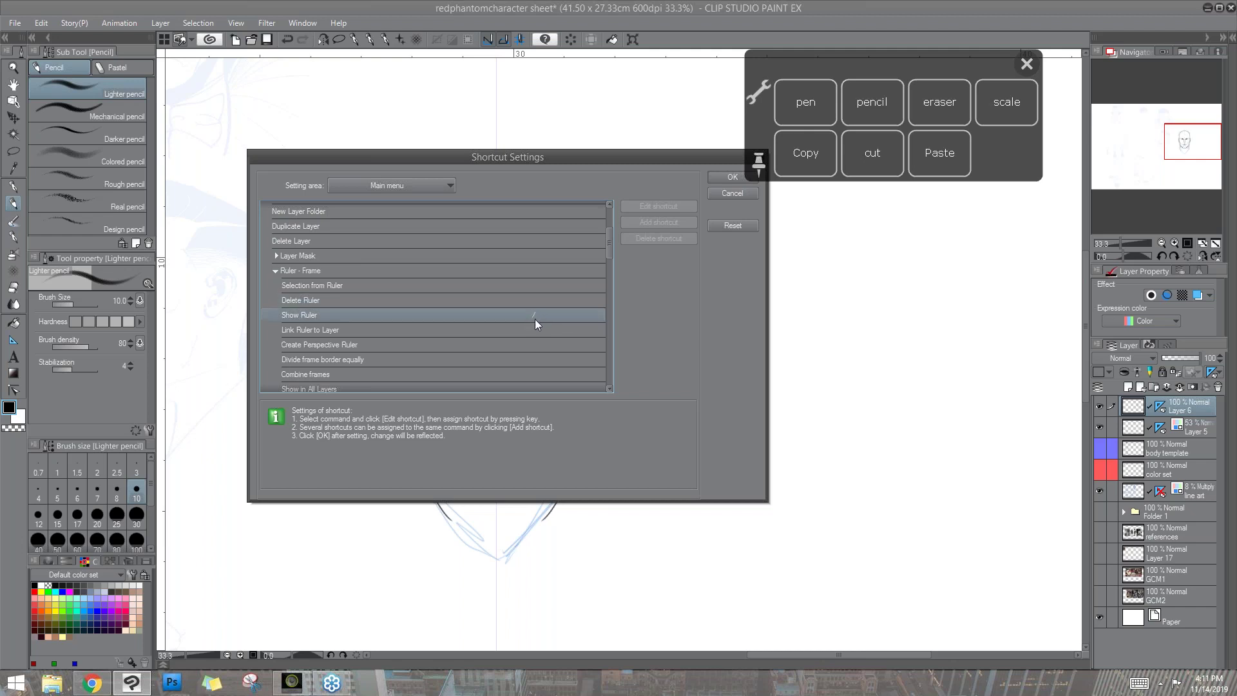
{"action": "left_click", "coordinate": [728, 193]}
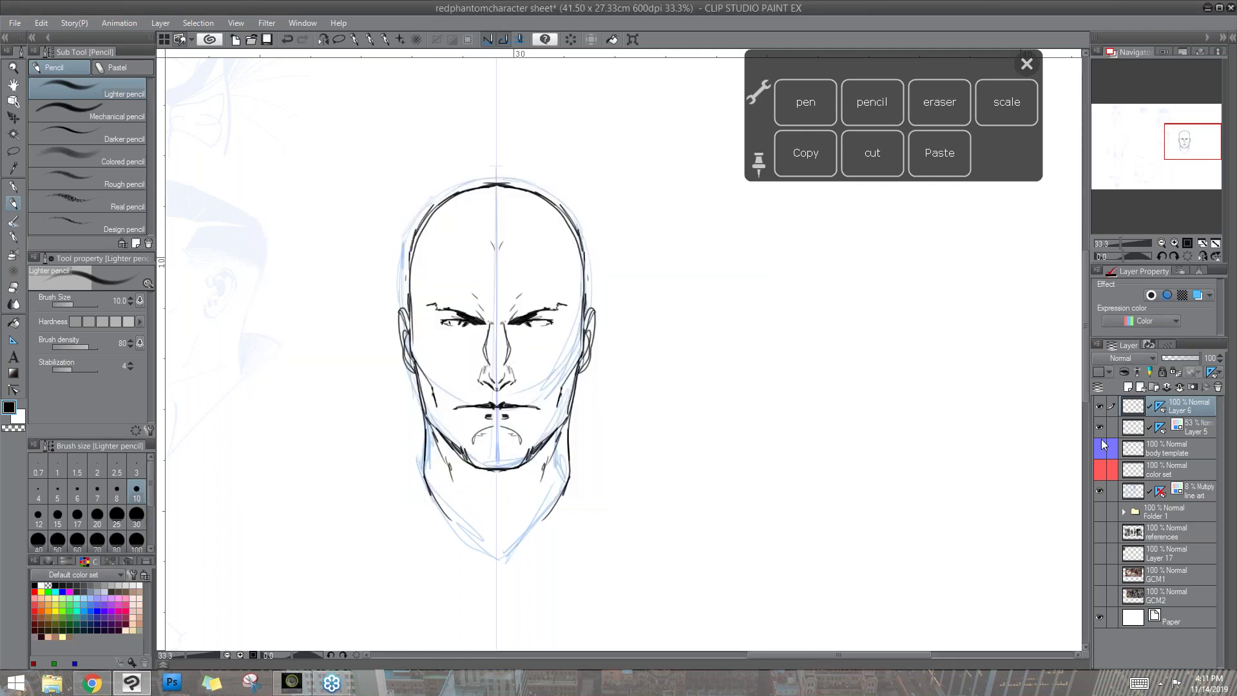
- Toggle the visibility of Layer 6's symmetrical ruler off and on repeatedly with the Show Ruler command
{"action": "key", "text": "ctrl+1"}
{"action": "key", "text": "ctrl+1"}
{"action": "key", "text": "ctrl+1"}
{"action": "key", "text": "ctrl+1"}
{"action": "key", "text": "ctrl+1"}
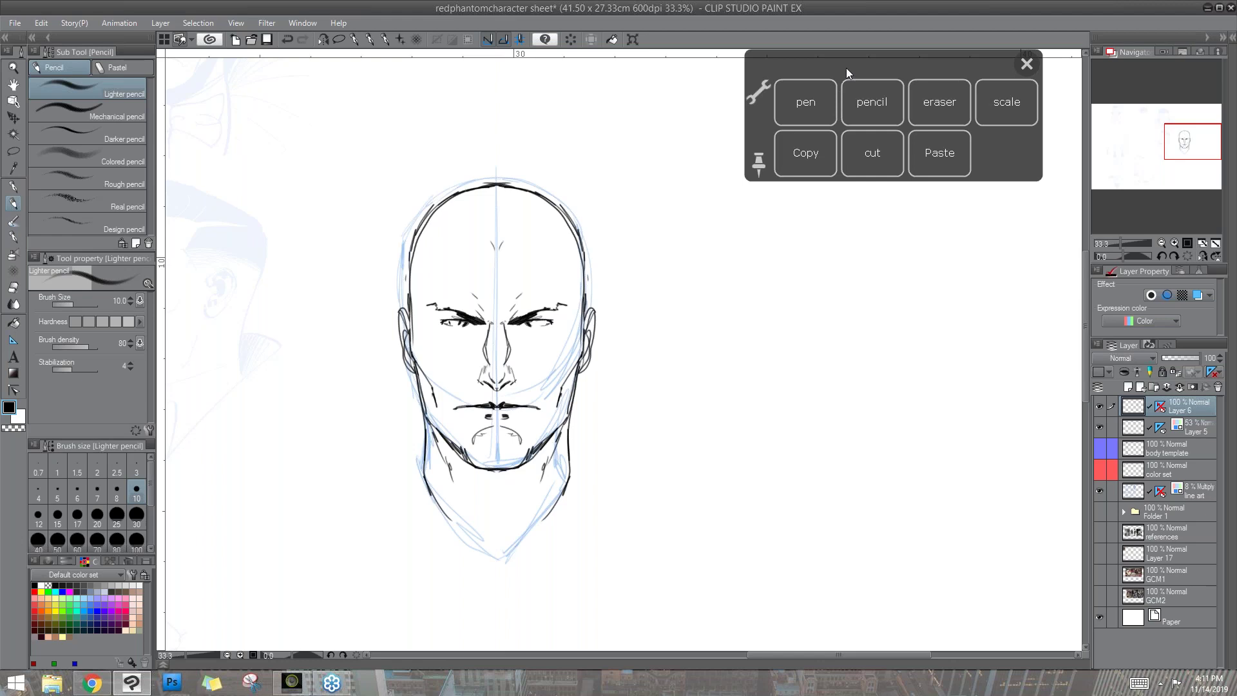
{"action": "left_click_drag", "start_coordinate": [845, 68], "coordinate": [877, 68]}
{"action": "key", "text": "ctrl+1"}
{"action": "key", "text": "ctrl+1"}
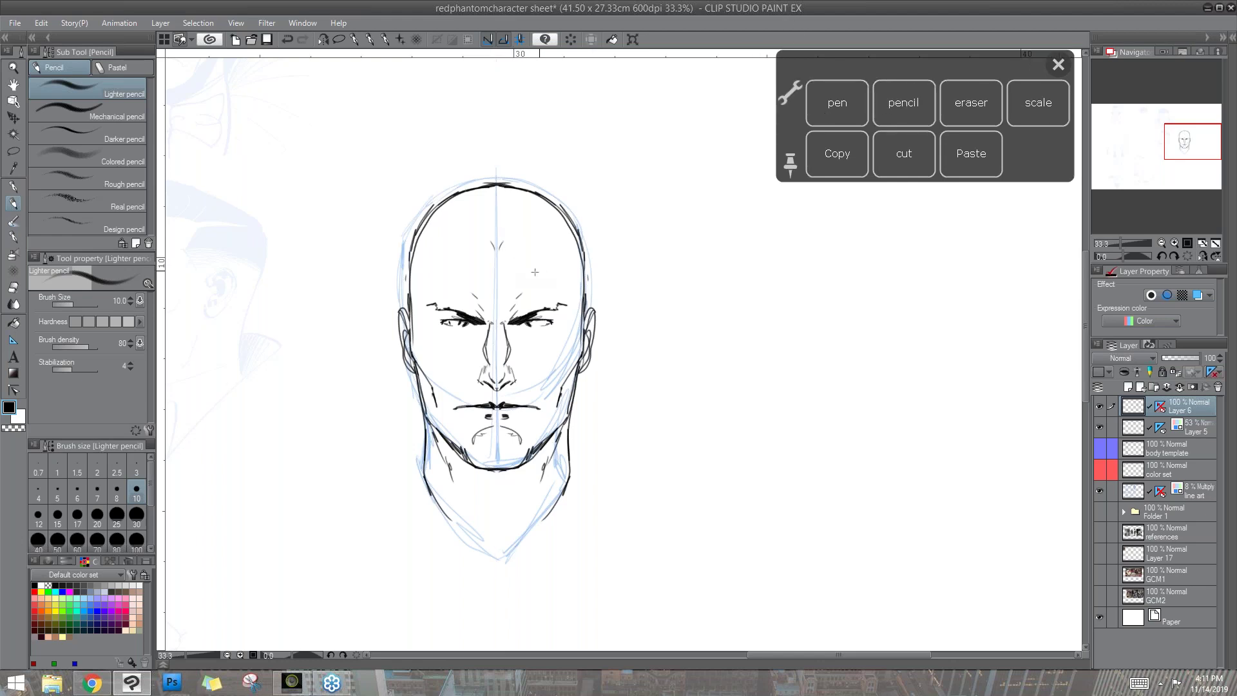
{"action": "key", "text": "ctrl+1"}
{"action": "key", "text": "ctrl+1"}
{"action": "key", "text": "ctrl+1"}
- Refine both eyes with the eraser and Lighter pencil, and turn off Layer 6's symmetrical ruler
{"action": "left_click_drag", "start_coordinate": [548, 430], "coordinate": [571, 399]}
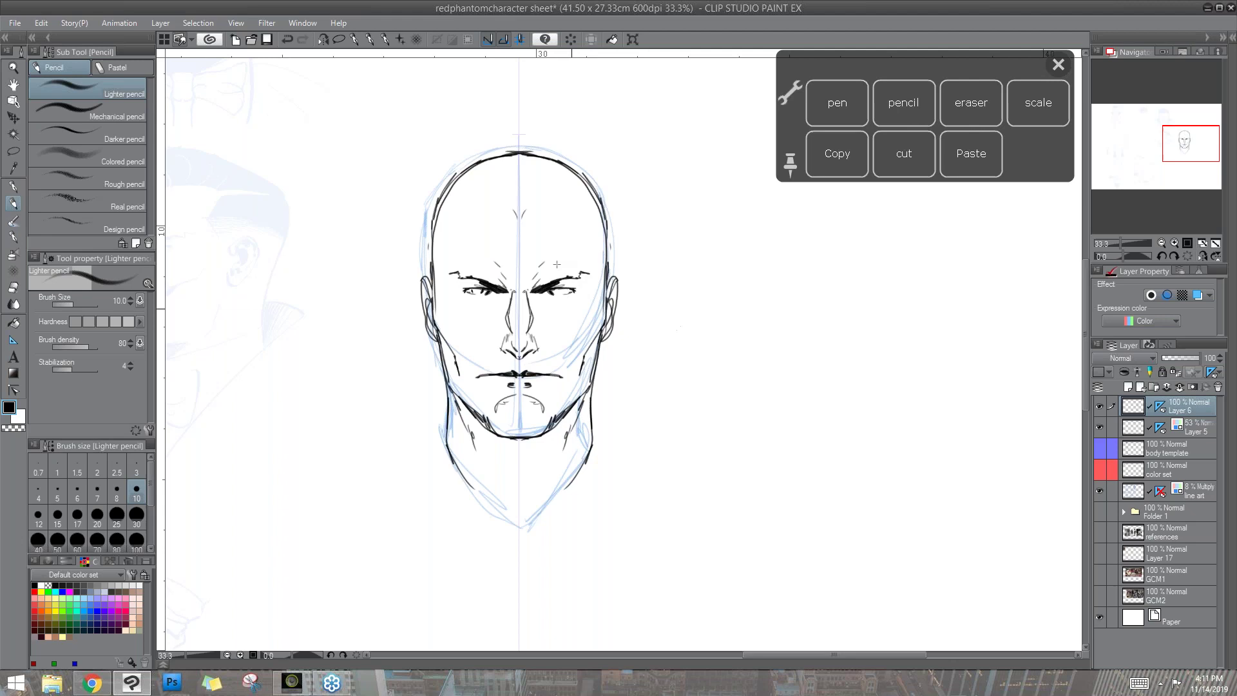
{"action": "left_click_drag", "start_coordinate": [953, 63], "coordinate": [938, 74]}
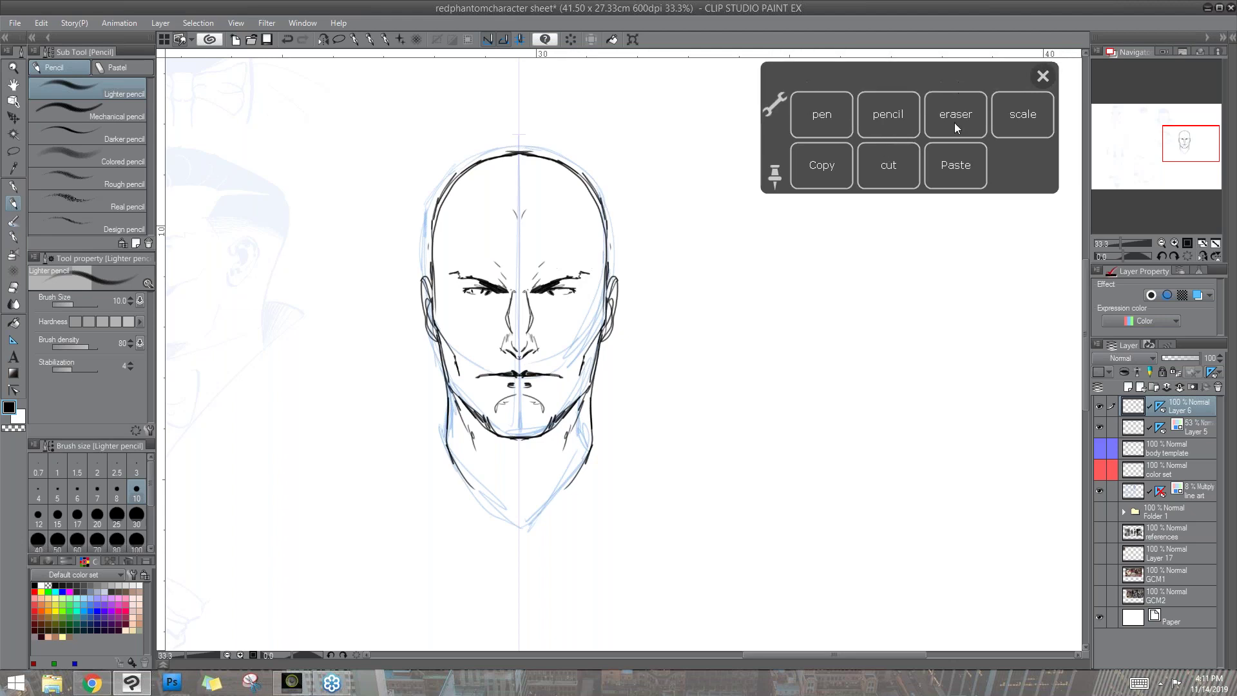
{"action": "left_click", "coordinate": [954, 121]}
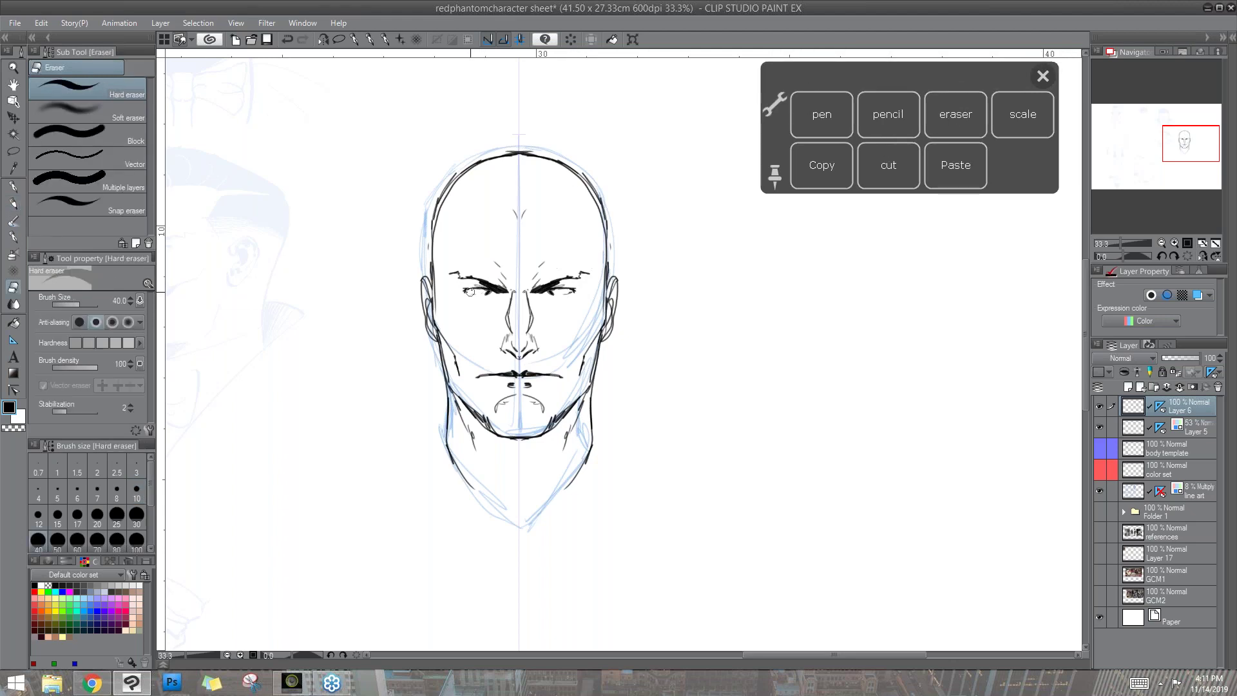
{"action": "left_click", "coordinate": [867, 117]}
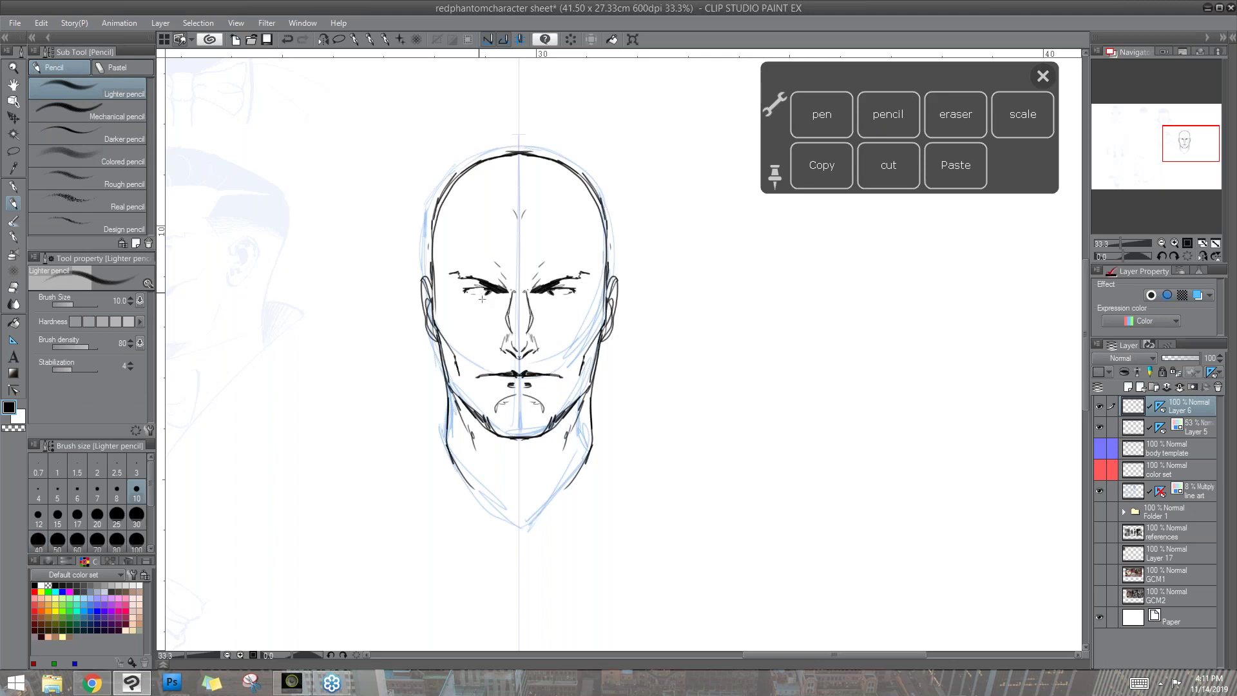
{"action": "left_click_drag", "start_coordinate": [473, 290], "coordinate": [567, 293]}
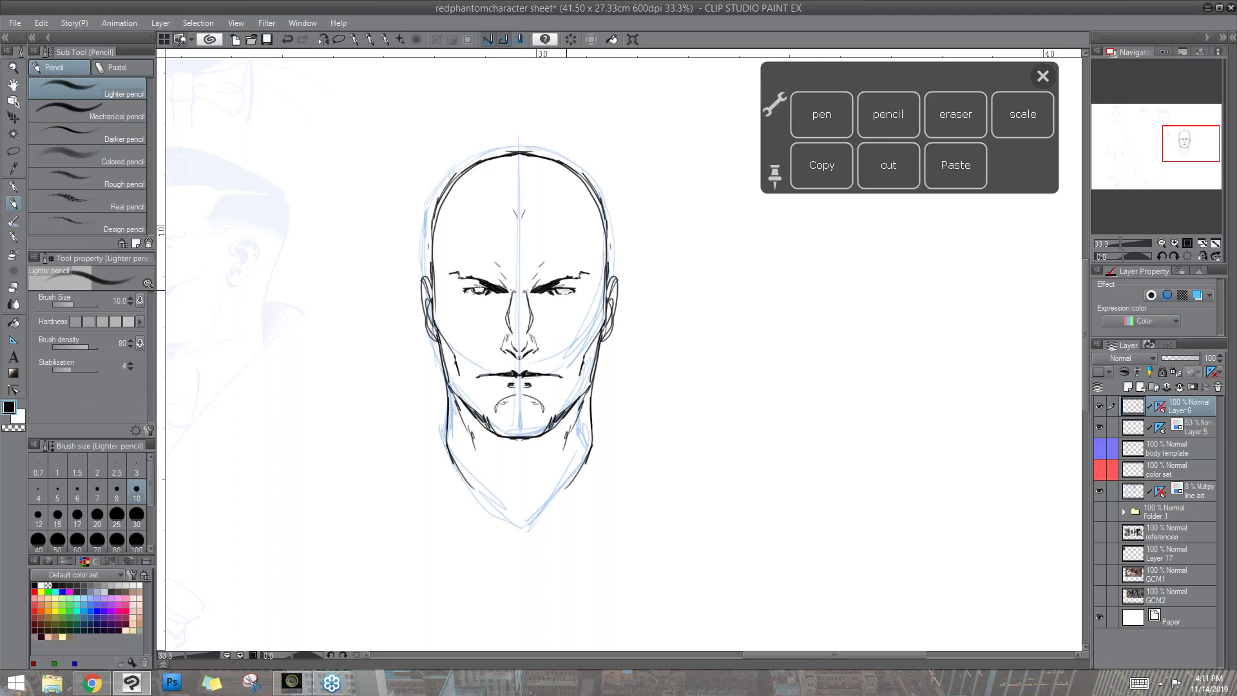
{"action": "left_click_drag", "start_coordinate": [481, 291], "coordinate": [474, 288]}
- Fill the neck area under the jaw with a solid black shadow, using the Lighter pencil at size 25
{"action": "scroll", "coordinate": [619, 362], "scroll_direction": "down", "scroll_amount": 2}
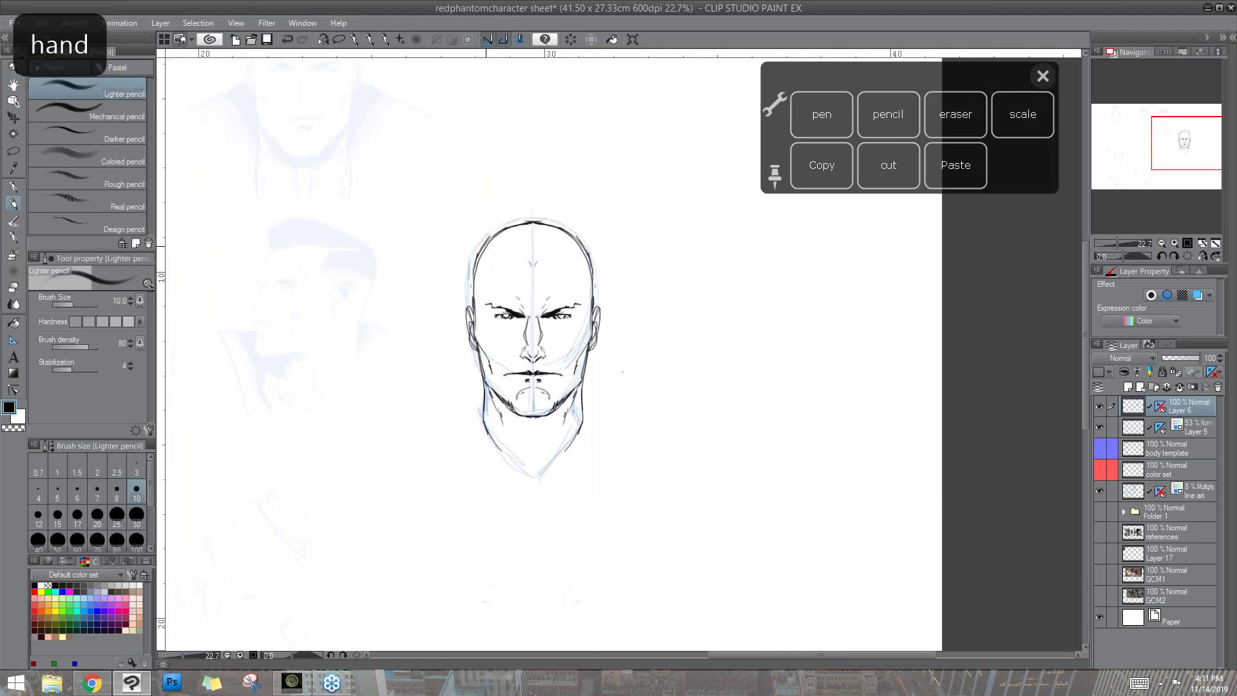
{"action": "mouse_move", "coordinate": [490, 391]}
{"action": "left_mouse_down"}
{"action": "mouse_move", "coordinate": [516, 436]}
{"action": "mouse_move", "coordinate": [533, 439]}
{"action": "mouse_move", "coordinate": [532, 427]}
{"action": "mouse_move", "coordinate": [524, 437]}
{"action": "left_mouse_up"}
{"action": "left_click", "coordinate": [117, 524]}
{"action": "left_click_drag", "start_coordinate": [570, 399], "coordinate": [524, 438]}
{"action": "mouse_move", "coordinate": [488, 386]}
{"action": "left_mouse_down"}
{"action": "mouse_move", "coordinate": [518, 443]}
{"action": "mouse_move", "coordinate": [531, 441]}
{"action": "mouse_move", "coordinate": [502, 401]}
{"action": "mouse_move", "coordinate": [512, 411]}
{"action": "left_mouse_up"}
{"action": "left_click_drag", "start_coordinate": [578, 389], "coordinate": [533, 447]}
{"action": "mouse_move", "coordinate": [487, 392]}
{"action": "left_mouse_down"}
{"action": "mouse_move", "coordinate": [510, 432]}
{"action": "mouse_move", "coordinate": [535, 440]}
{"action": "left_mouse_up"}
{"action": "left_click_drag", "start_coordinate": [573, 398], "coordinate": [549, 430]}
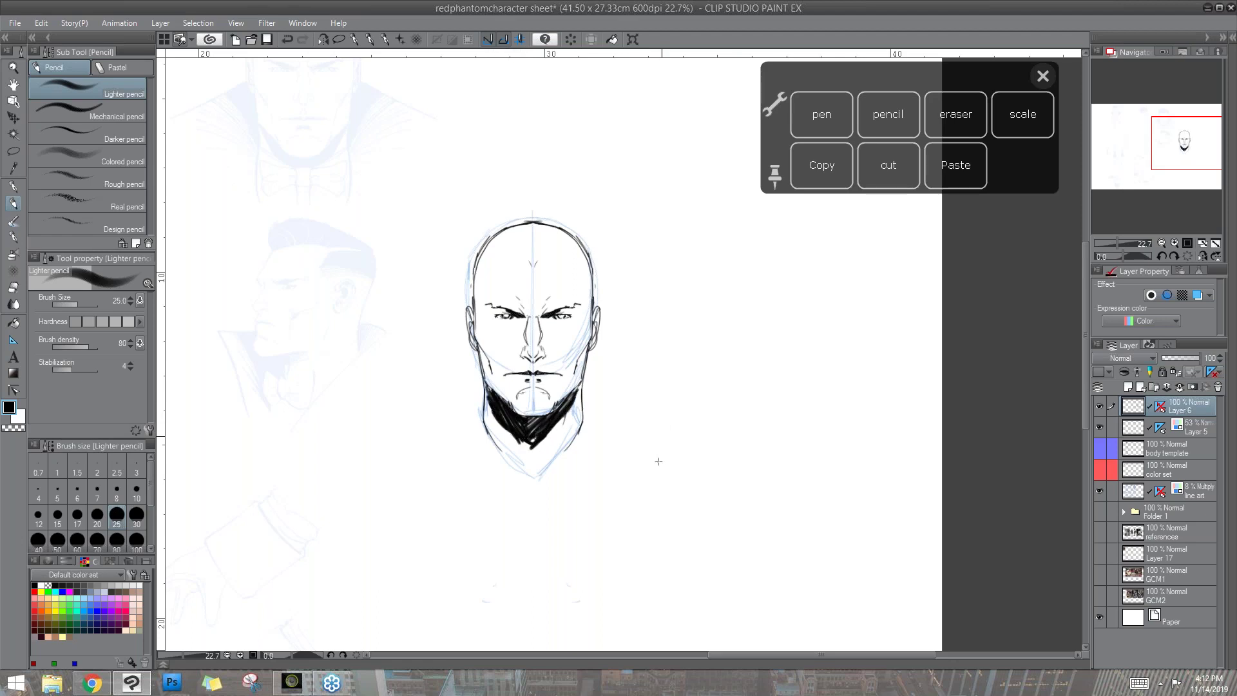
- Paste a copy of the Layer 6 head and move it to the right of the original
{"action": "key", "text": "space"}
{"action": "left_click_drag", "start_coordinate": [548, 387], "coordinate": [485, 322]}
{"action": "left_click_drag", "start_coordinate": [899, 72], "coordinate": [940, 64]}
{"action": "key", "text": "h"}
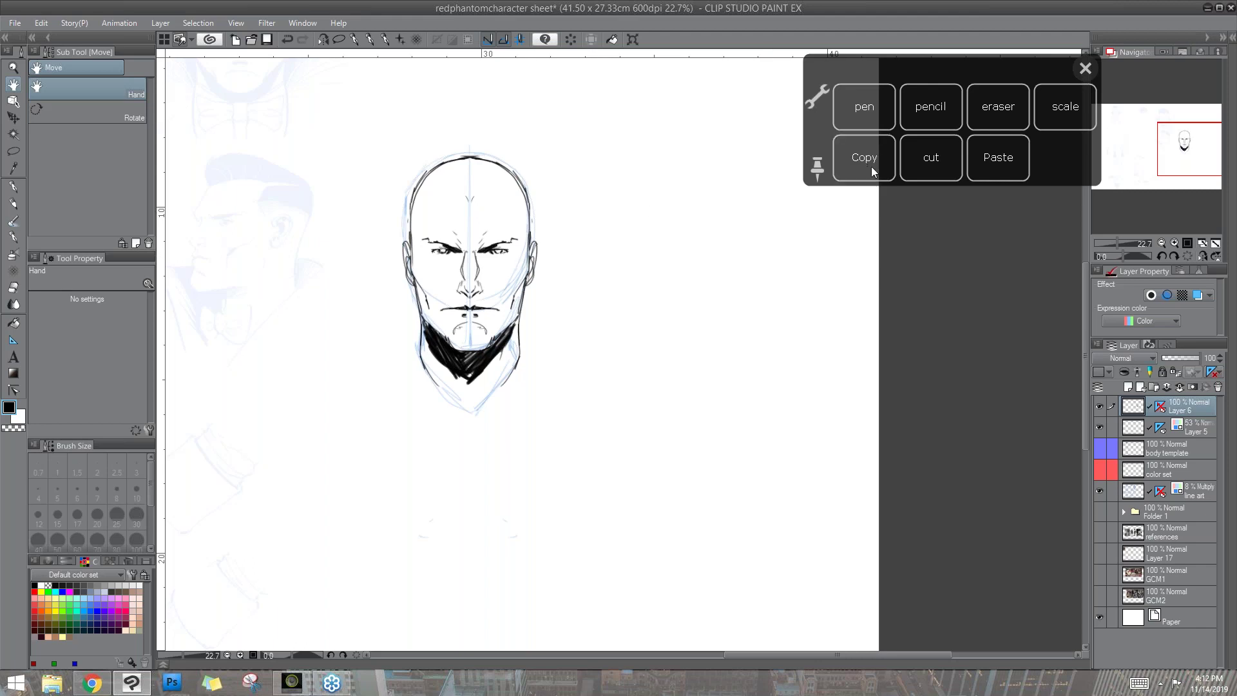
{"action": "left_click", "coordinate": [1009, 158]}
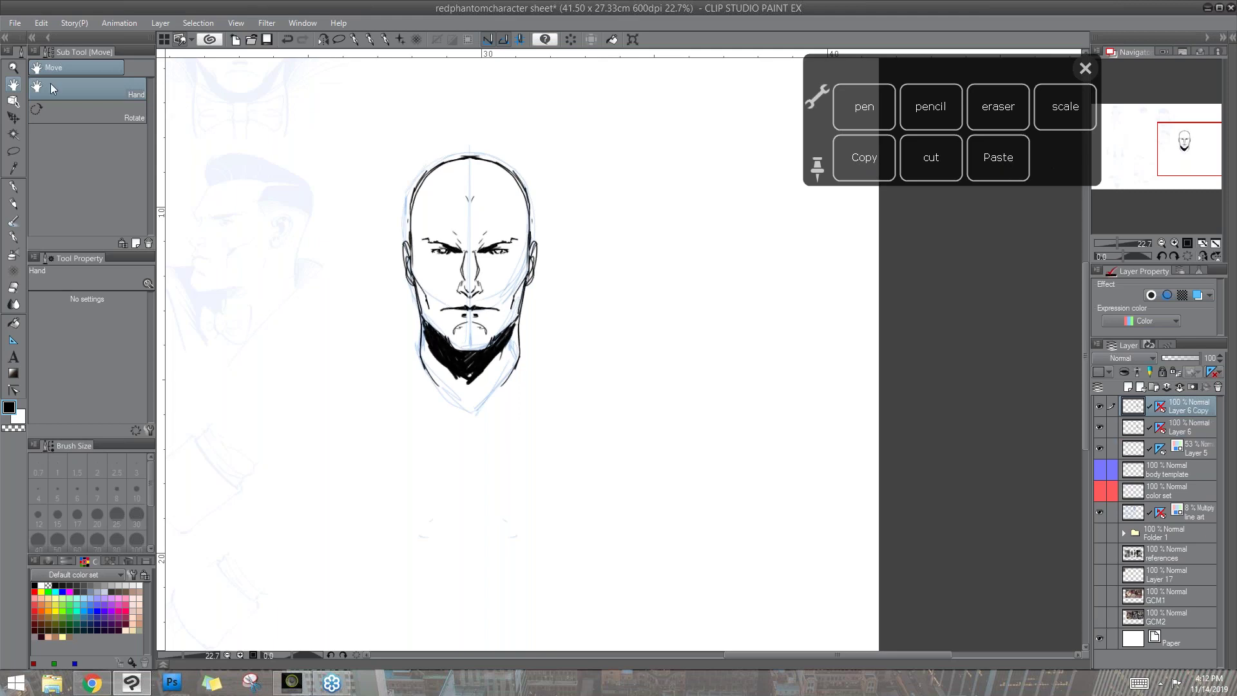
{"action": "key", "text": "k"}
{"action": "left_click_drag", "start_coordinate": [545, 327], "coordinate": [717, 327]}
- Paste a second copy of the head and move it to the left of the original
{"action": "left_click", "coordinate": [998, 158]}
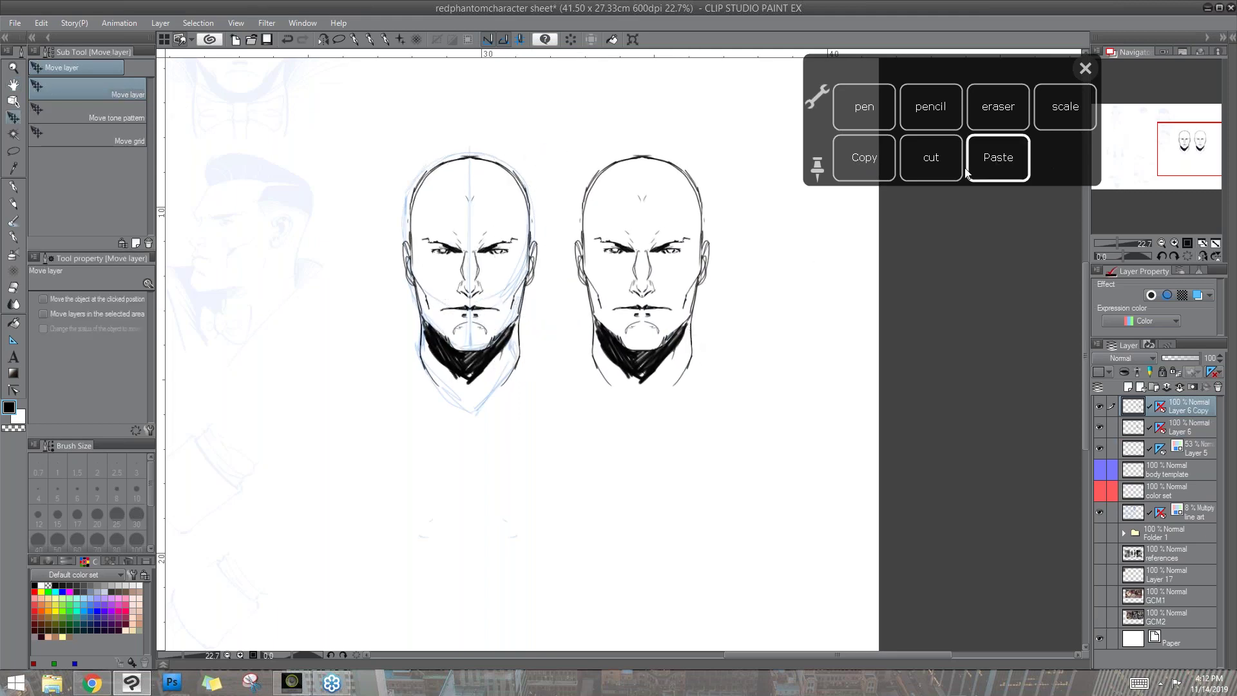
{"action": "left_click_drag", "start_coordinate": [512, 393], "coordinate": [349, 395]}
{"action": "left_click_drag", "start_coordinate": [652, 432], "coordinate": [807, 441]}
{"action": "left_click_drag", "start_coordinate": [805, 396], "coordinate": [801, 432]}
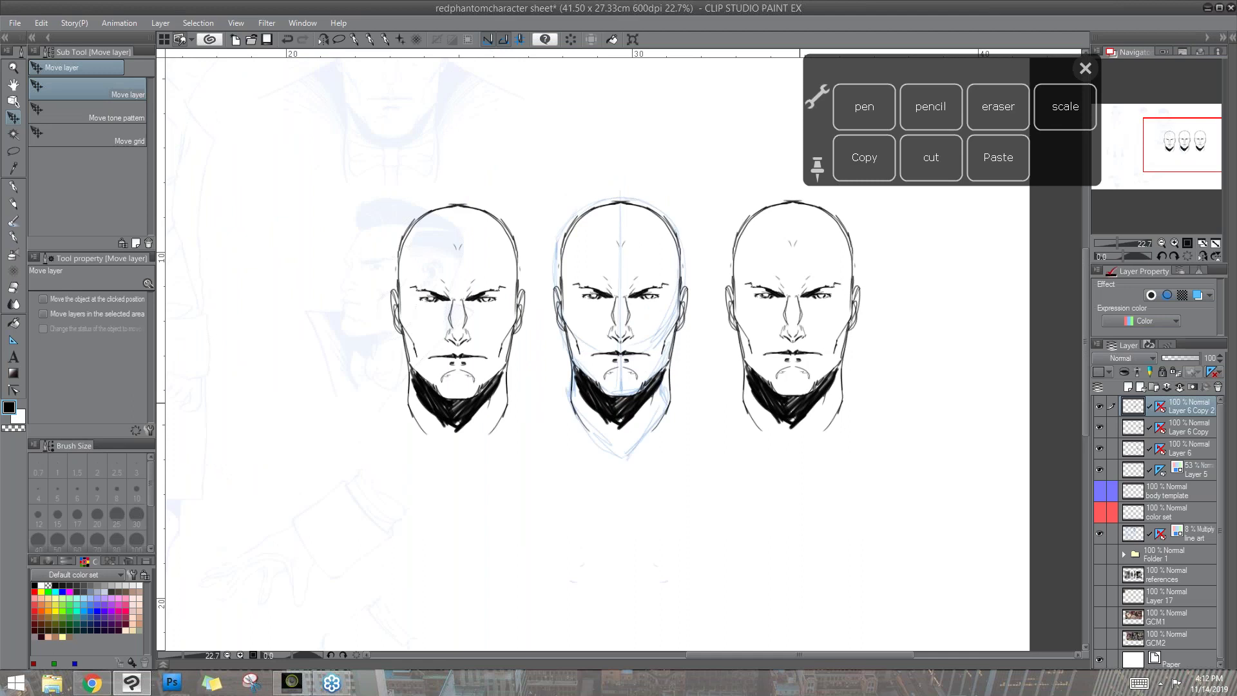
- Pencil a mustache on the left head on Layer 6 Copy 2 at brush size 17, with its symmetrical ruler on
{"action": "left_click_drag", "start_coordinate": [935, 107], "coordinate": [953, 95]}
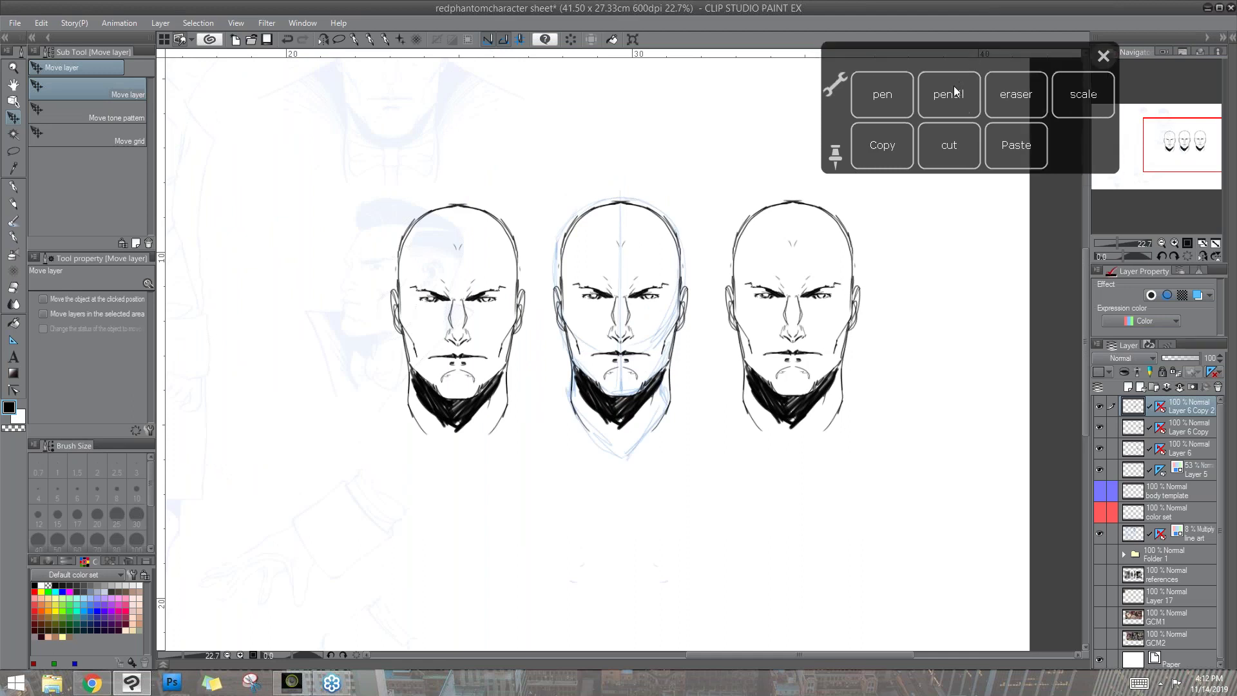
{"action": "left_click", "coordinate": [951, 94]}
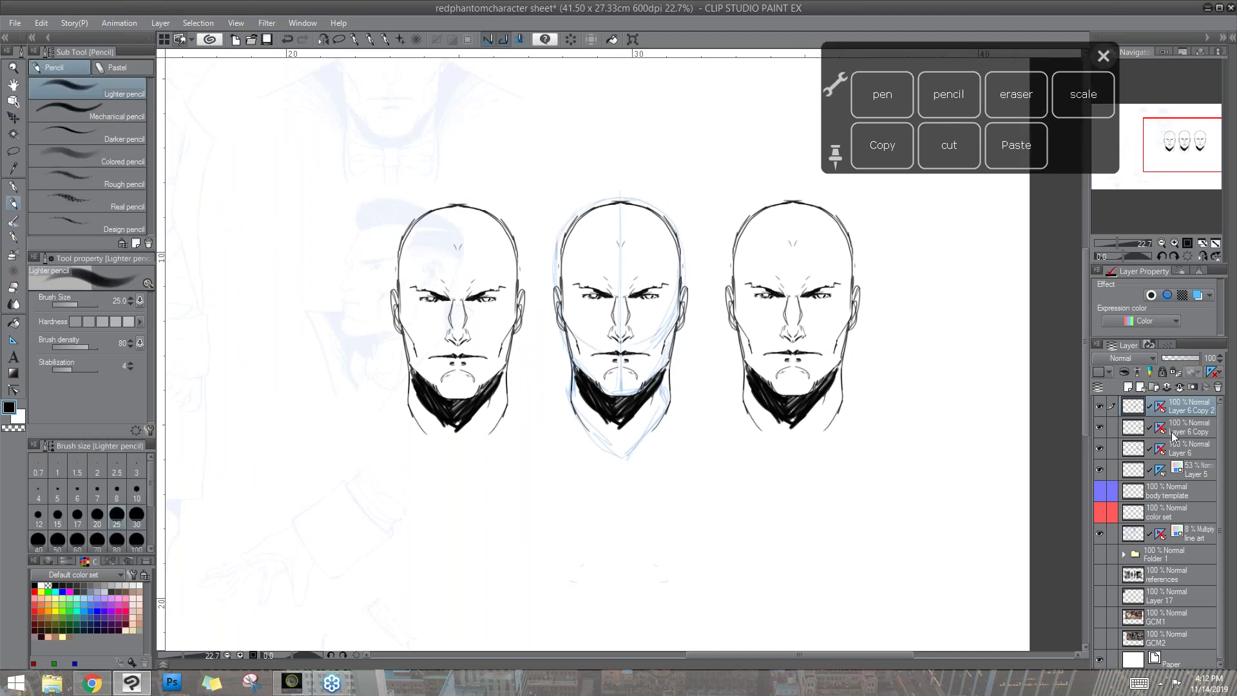
{"action": "left_click", "coordinate": [1100, 405]}
{"action": "left_click", "coordinate": [1100, 405]}
{"action": "left_click_drag", "start_coordinate": [549, 309], "coordinate": [662, 317]}
{"action": "left_click", "coordinate": [1172, 243]}
{"action": "key", "text": "bracketleft"}
{"action": "key", "text": "bracketleft"}
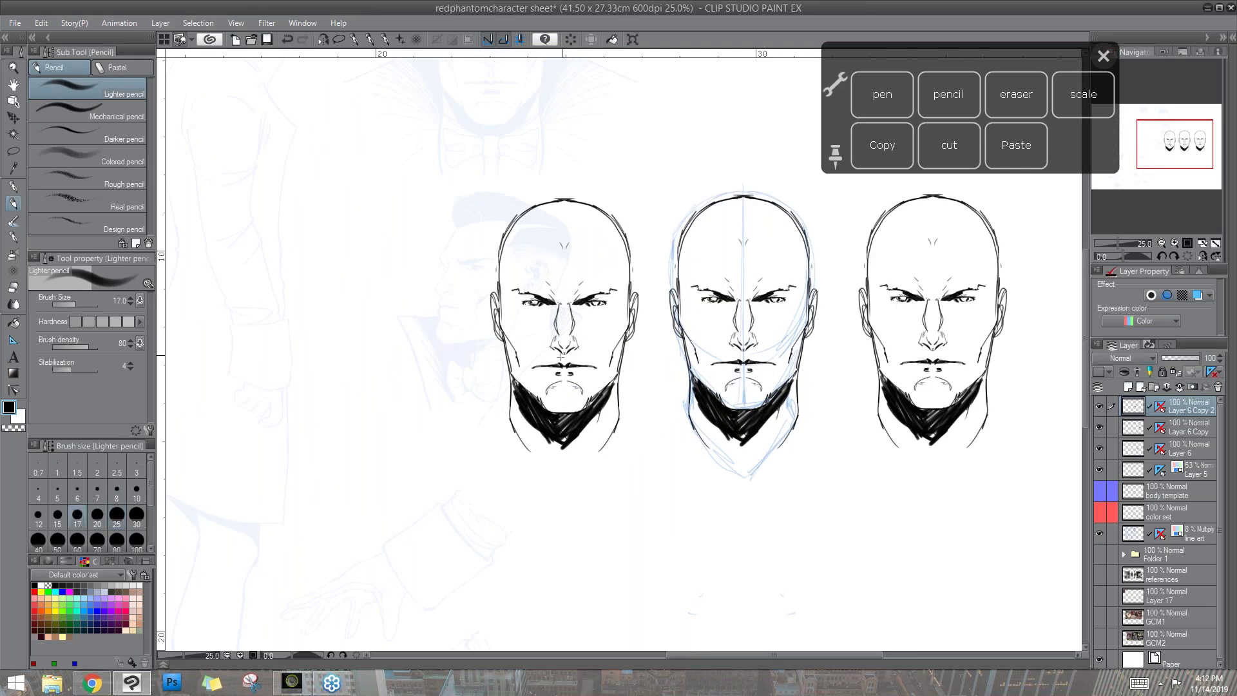
{"action": "mouse_move", "coordinate": [558, 358]}
{"action": "left_mouse_down"}
{"action": "mouse_move", "coordinate": [524, 366]}
{"action": "mouse_move", "coordinate": [602, 359]}
{"action": "mouse_move", "coordinate": [520, 369]}
{"action": "left_mouse_up"}
{"action": "left_click", "coordinate": [1159, 408]}
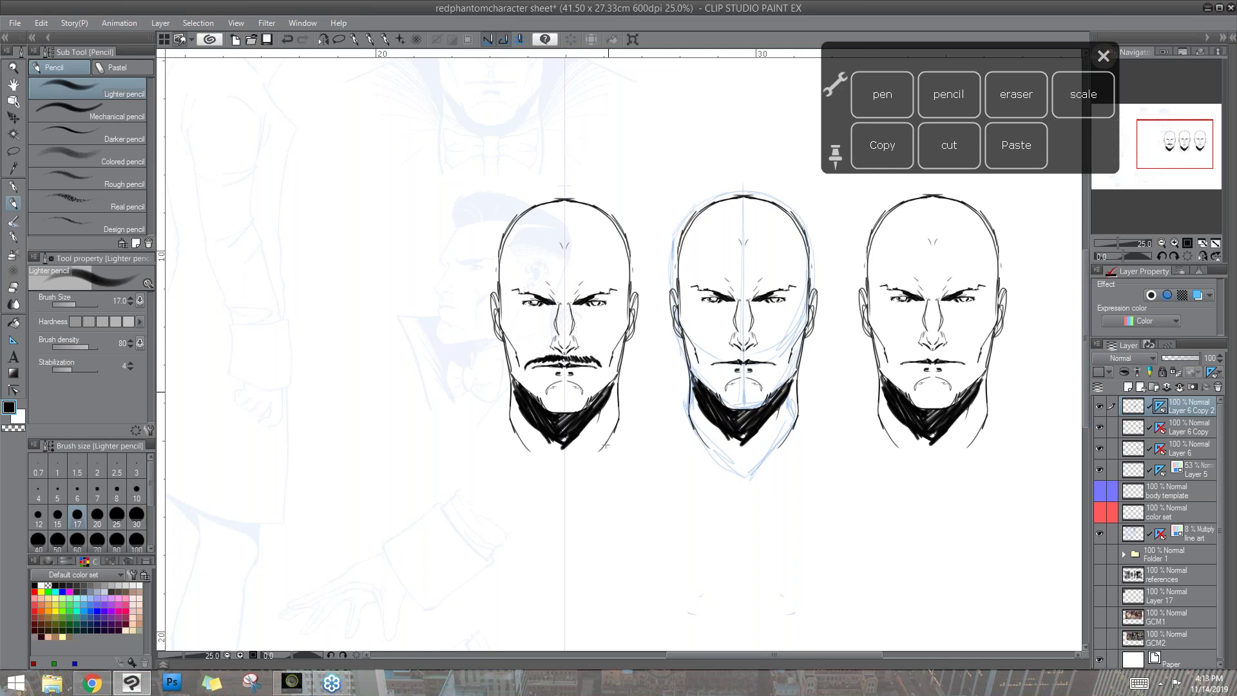
- Write a circled number 1 below the left head, turning off the symmetrical ruler
{"action": "left_click_drag", "start_coordinate": [607, 477], "coordinate": [606, 459]}
{"action": "left_click_drag", "start_coordinate": [522, 458], "coordinate": [520, 464]}
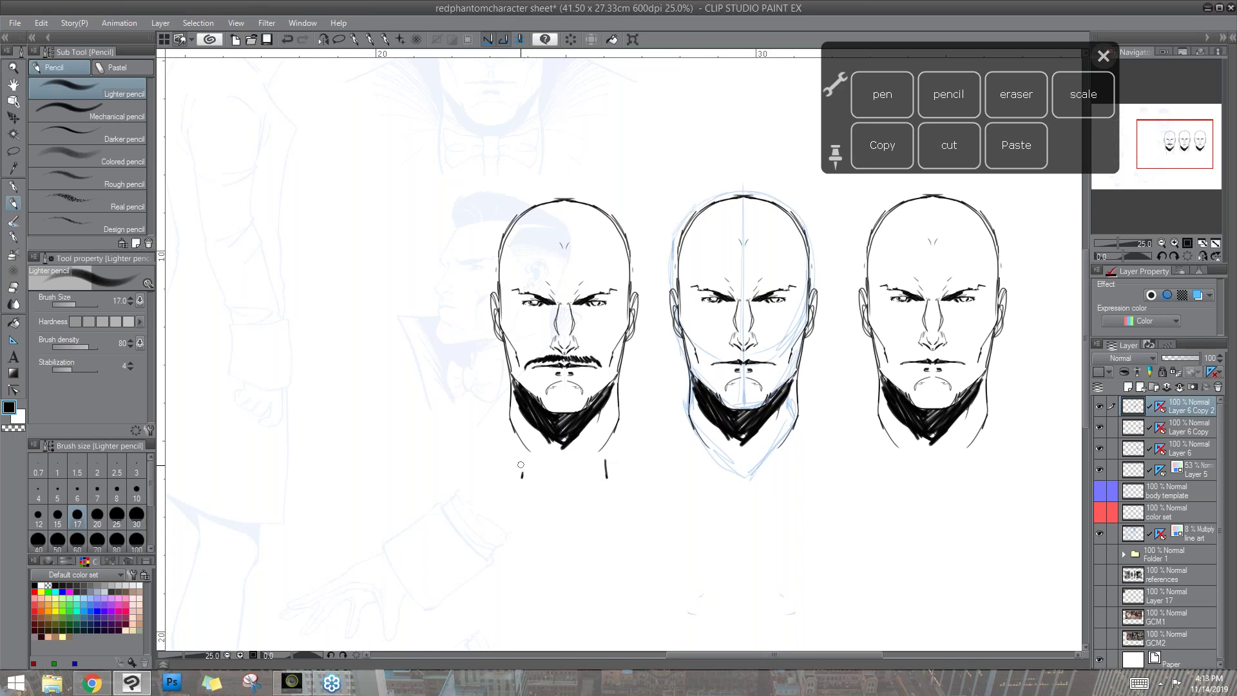
{"action": "mouse_move", "coordinate": [611, 455]}
{"action": "left_mouse_down"}
{"action": "mouse_move", "coordinate": [594, 480]}
{"action": "mouse_move", "coordinate": [609, 454]}
{"action": "left_mouse_up"}
- Identify the middle head's layer by toggling its visibility, and move Layer 6 above Layer 6 Copy
{"action": "left_click", "coordinate": [1101, 446]}
{"action": "left_click", "coordinate": [1101, 447]}
{"action": "left_click_drag", "start_coordinate": [1195, 453], "coordinate": [1186, 432]}
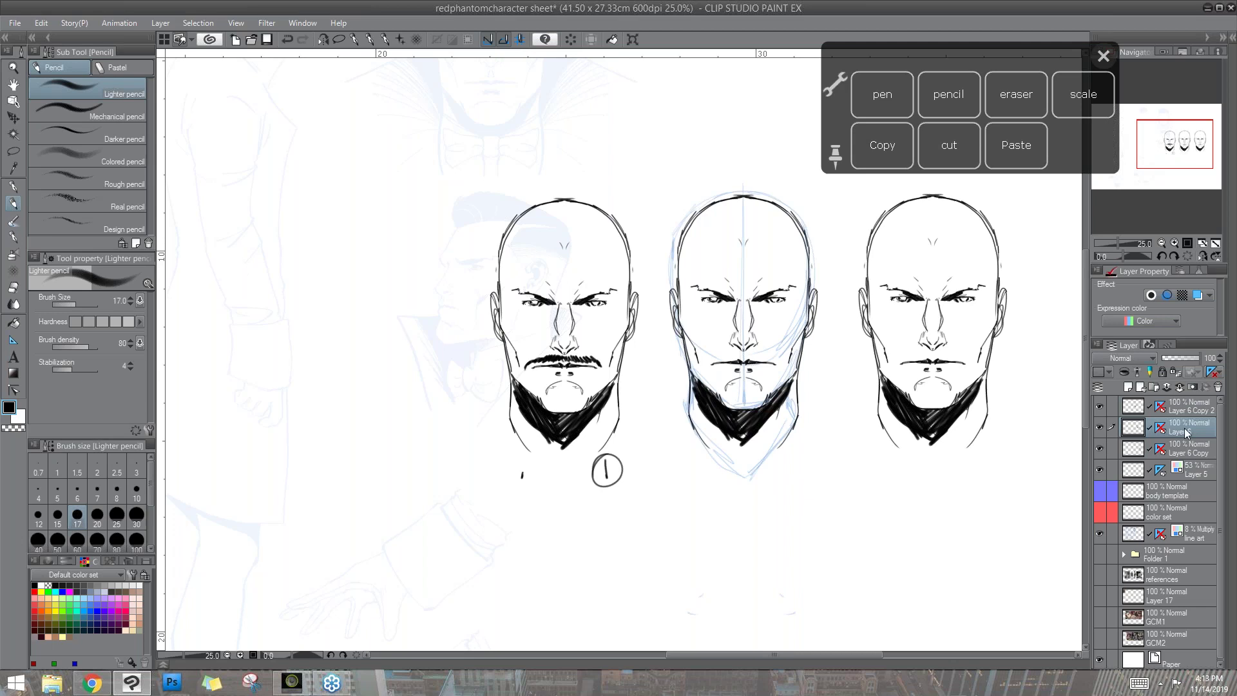
- Write a circled number 2 below the middle head and a circled number 3 below the right head on Layer 6 Copy
{"action": "mouse_move", "coordinate": [786, 463]}
{"action": "left_mouse_down"}
{"action": "mouse_move", "coordinate": [797, 475]}
{"action": "mouse_move", "coordinate": [783, 456]}
{"action": "left_mouse_up"}
{"action": "left_click", "coordinate": [1192, 448]}
{"action": "mouse_move", "coordinate": [974, 451]}
{"action": "left_mouse_down"}
{"action": "mouse_move", "coordinate": [975, 471]}
{"action": "mouse_move", "coordinate": [975, 449]}
{"action": "left_mouse_up"}
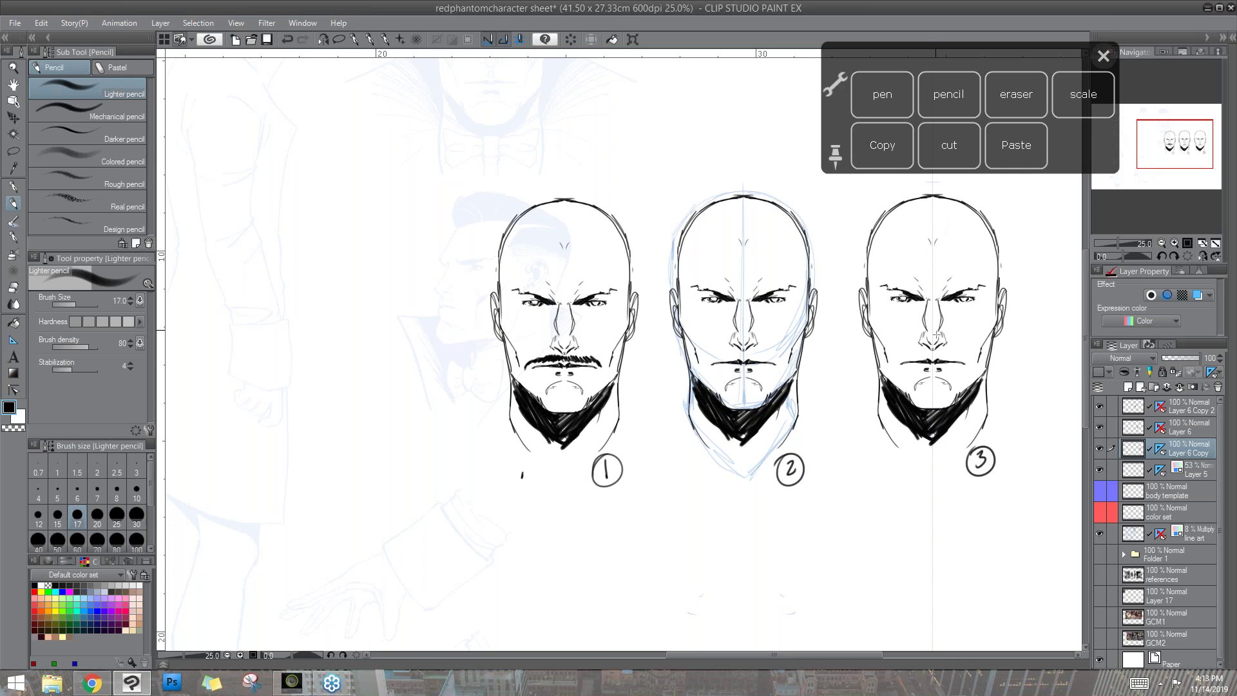
- Thicken the left head's mustache on Layer 6 Copy 2 and extend its tips downward past the mouth corners
{"action": "key", "text": "alt+]"}
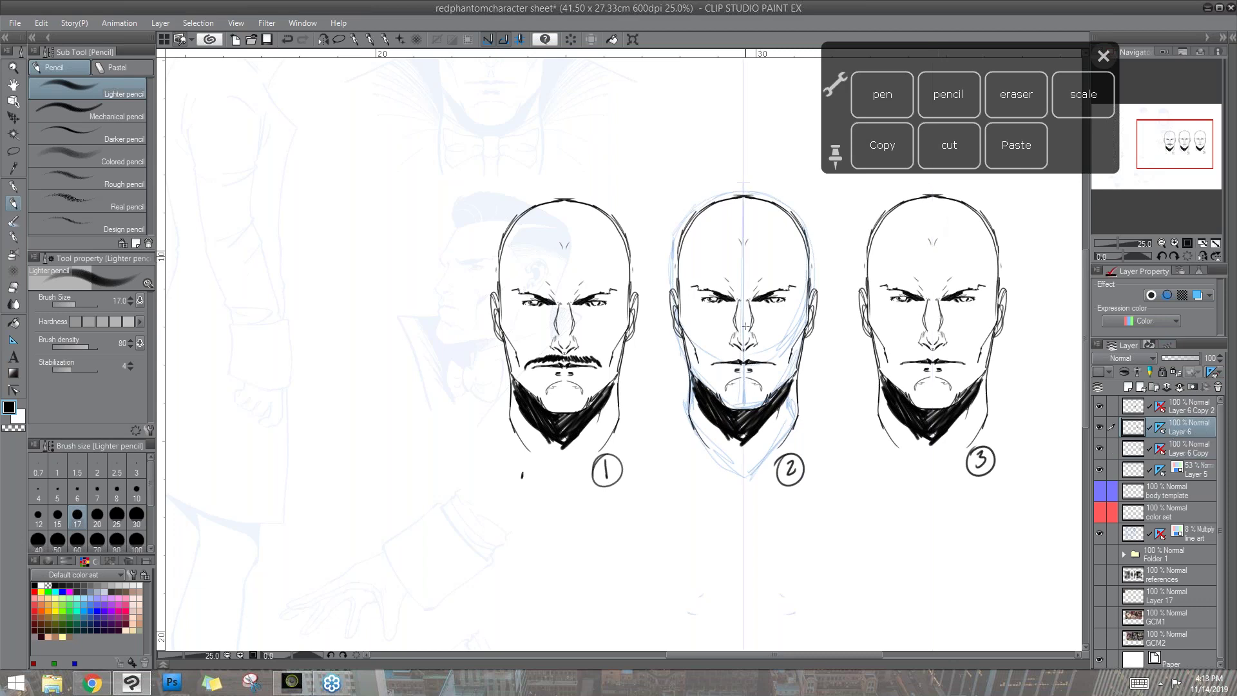
{"action": "key", "text": "alt+]"}
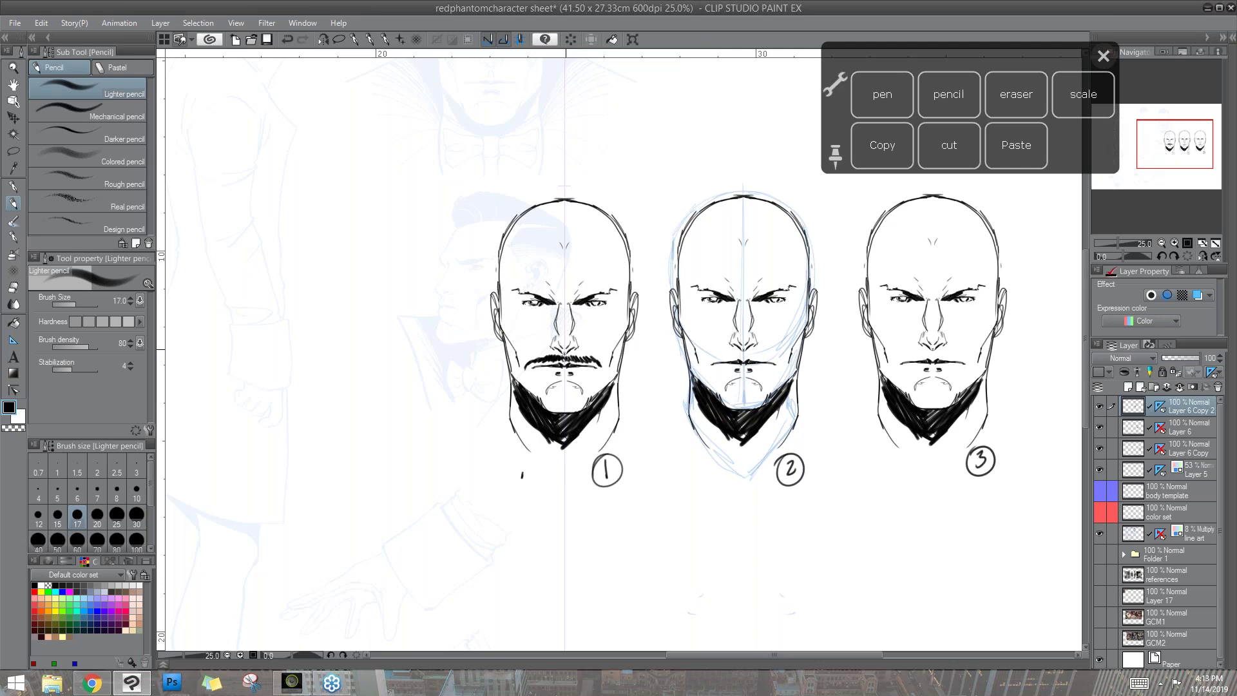
{"action": "left_click_drag", "start_coordinate": [556, 360], "coordinate": [591, 361]}
{"action": "mouse_move", "coordinate": [547, 356]}
{"action": "left_mouse_down"}
{"action": "mouse_move", "coordinate": [537, 362]}
{"action": "mouse_move", "coordinate": [605, 377]}
{"action": "left_mouse_up"}
{"action": "left_click_drag", "start_coordinate": [531, 364], "coordinate": [523, 372]}
- Pencil solid black hair with an angular hairline, sideburns and a side tuft on the left head, ending at brush size 20
{"action": "left_click_drag", "start_coordinate": [553, 237], "coordinate": [554, 246]}
{"action": "left_click_drag", "start_coordinate": [574, 245], "coordinate": [591, 237]}
{"action": "mouse_move", "coordinate": [508, 278]}
{"action": "left_mouse_down"}
{"action": "mouse_move", "coordinate": [509, 233]}
{"action": "mouse_move", "coordinate": [541, 236]}
{"action": "mouse_move", "coordinate": [529, 236]}
{"action": "left_mouse_up"}
{"action": "mouse_move", "coordinate": [598, 193]}
{"action": "left_mouse_down"}
{"action": "mouse_move", "coordinate": [606, 232]}
{"action": "mouse_move", "coordinate": [577, 187]}
{"action": "mouse_move", "coordinate": [504, 214]}
{"action": "mouse_move", "coordinate": [499, 288]}
{"action": "left_mouse_up"}
{"action": "left_click", "coordinate": [117, 530]}
{"action": "mouse_move", "coordinate": [606, 218]}
{"action": "left_mouse_down"}
{"action": "mouse_move", "coordinate": [589, 236]}
{"action": "mouse_move", "coordinate": [553, 236]}
{"action": "left_mouse_up"}
{"action": "left_click", "coordinate": [117, 539]}
{"action": "mouse_move", "coordinate": [545, 216]}
{"action": "left_mouse_down"}
{"action": "mouse_move", "coordinate": [503, 227]}
{"action": "mouse_move", "coordinate": [503, 261]}
{"action": "mouse_move", "coordinate": [520, 231]}
{"action": "mouse_move", "coordinate": [503, 273]}
{"action": "left_mouse_up"}
{"action": "left_click", "coordinate": [67, 537]}
{"action": "mouse_move", "coordinate": [602, 215]}
{"action": "left_mouse_down"}
{"action": "mouse_move", "coordinate": [614, 204]}
{"action": "mouse_move", "coordinate": [629, 237]}
{"action": "mouse_move", "coordinate": [606, 235]}
{"action": "mouse_move", "coordinate": [624, 234]}
{"action": "mouse_move", "coordinate": [629, 280]}
{"action": "left_mouse_up"}
{"action": "left_click_drag", "start_coordinate": [762, 467], "coordinate": [546, 405]}
{"action": "left_click", "coordinate": [97, 513]}
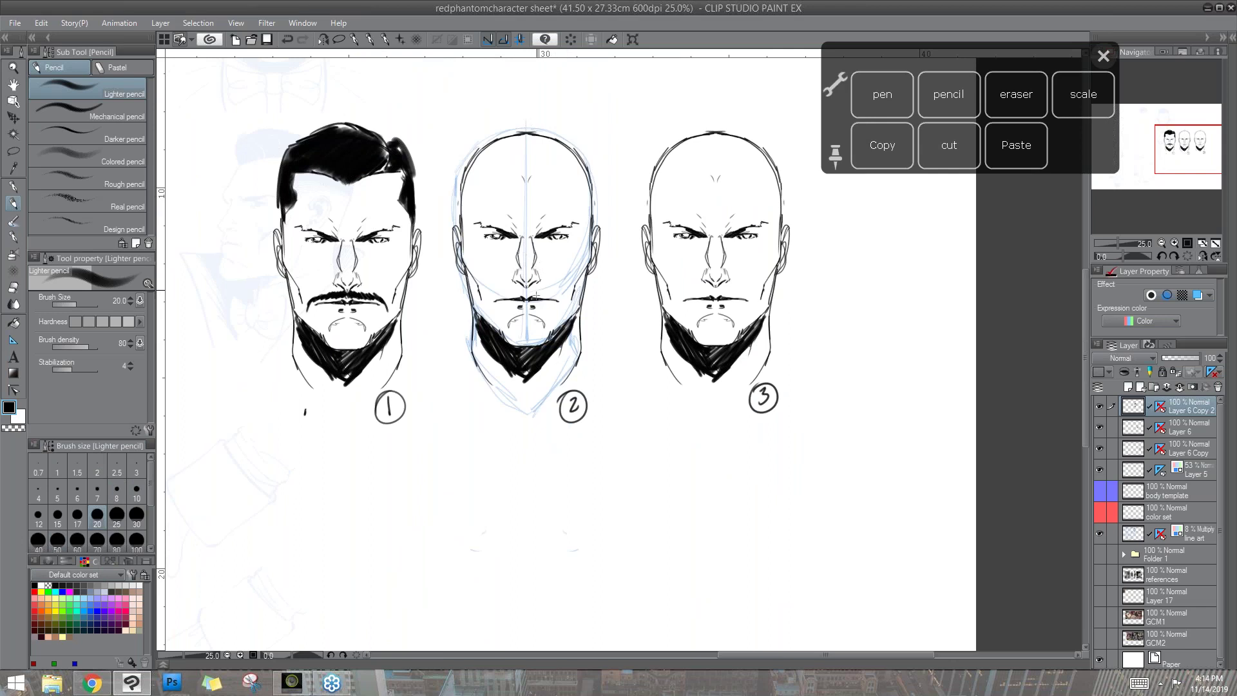
- Discard the stray lasso selection, make Layer 6 active and hide the blue construction sketch on Layer 5
{"action": "key", "text": "m"}
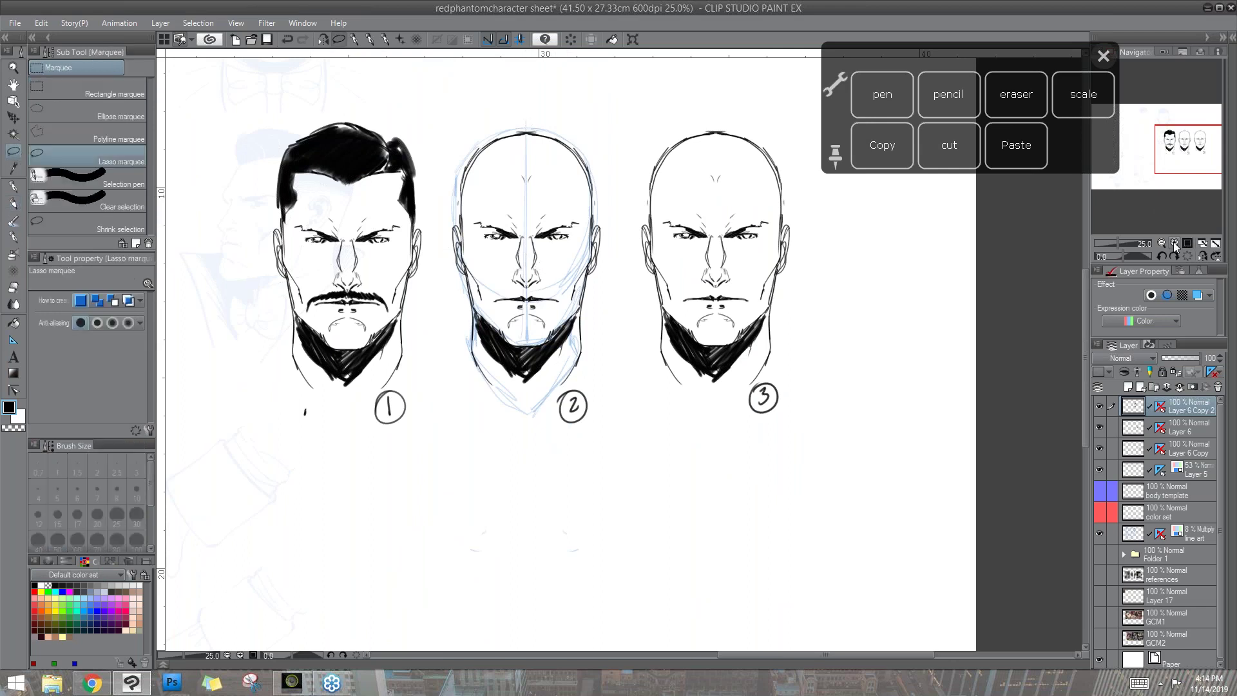
{"action": "left_click", "coordinate": [1173, 242]}
{"action": "left_click", "coordinate": [1173, 241]}
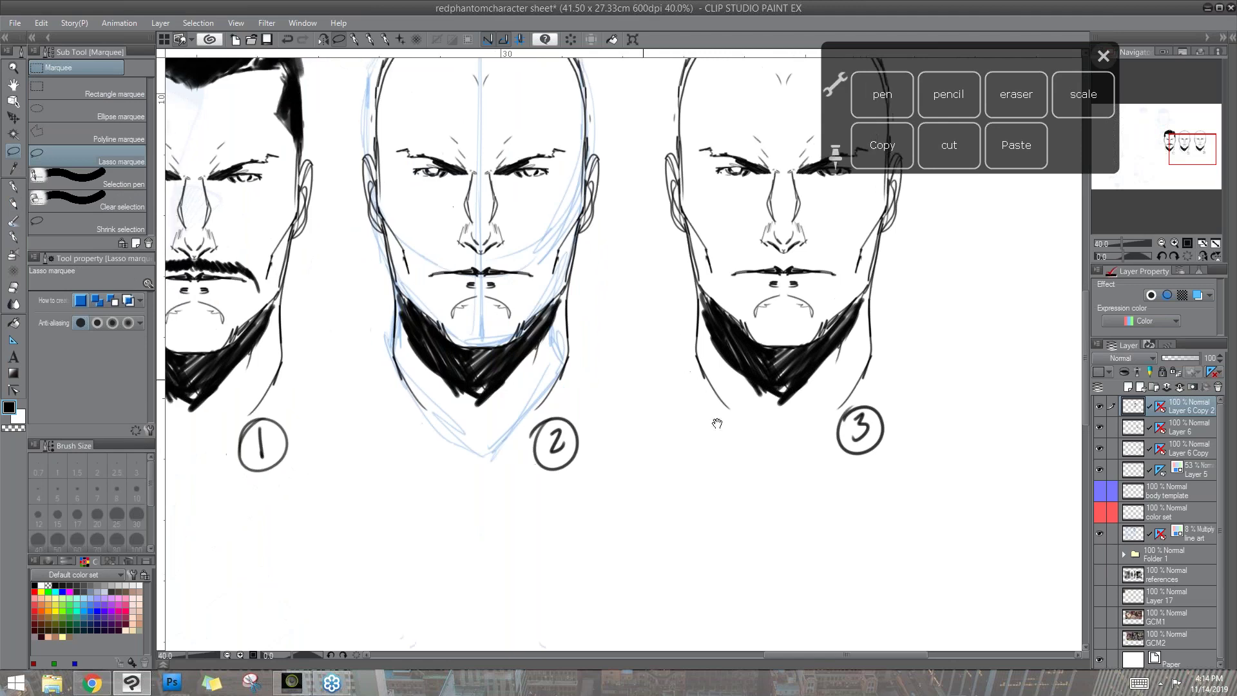
{"action": "mouse_move", "coordinate": [674, 227]}
{"action": "left_mouse_down"}
{"action": "mouse_move", "coordinate": [657, 259]}
{"action": "mouse_move", "coordinate": [667, 232]}
{"action": "left_mouse_up"}
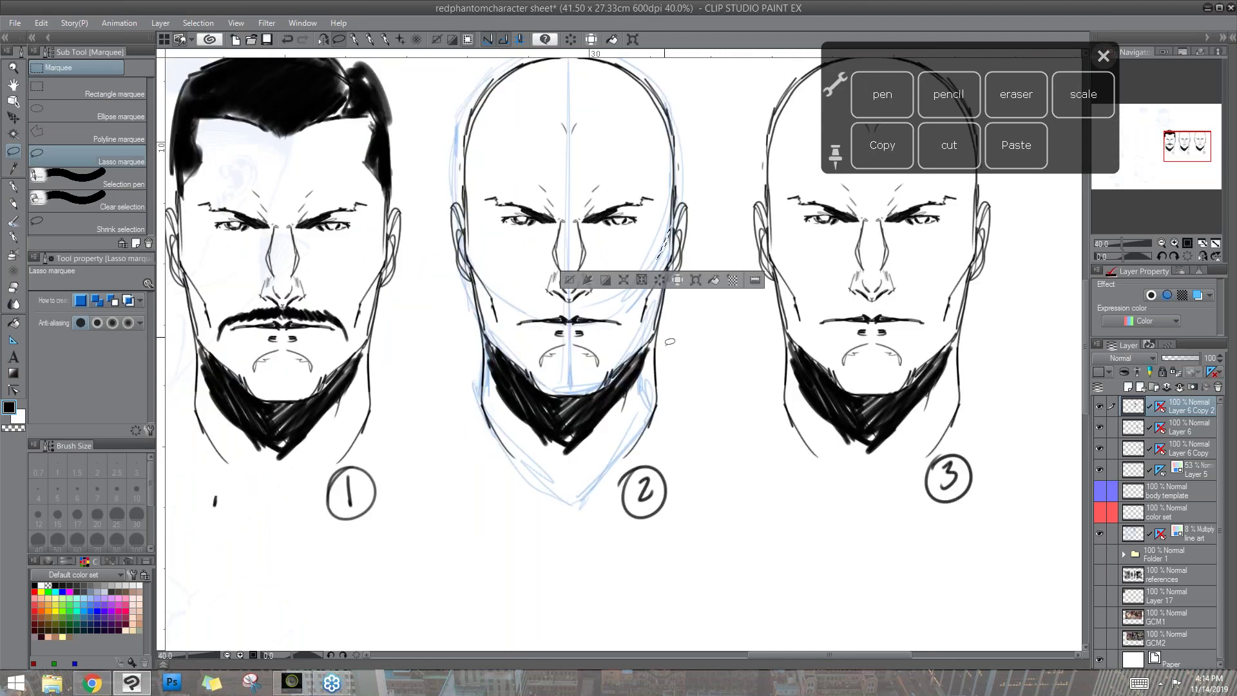
{"action": "left_click", "coordinate": [570, 284]}
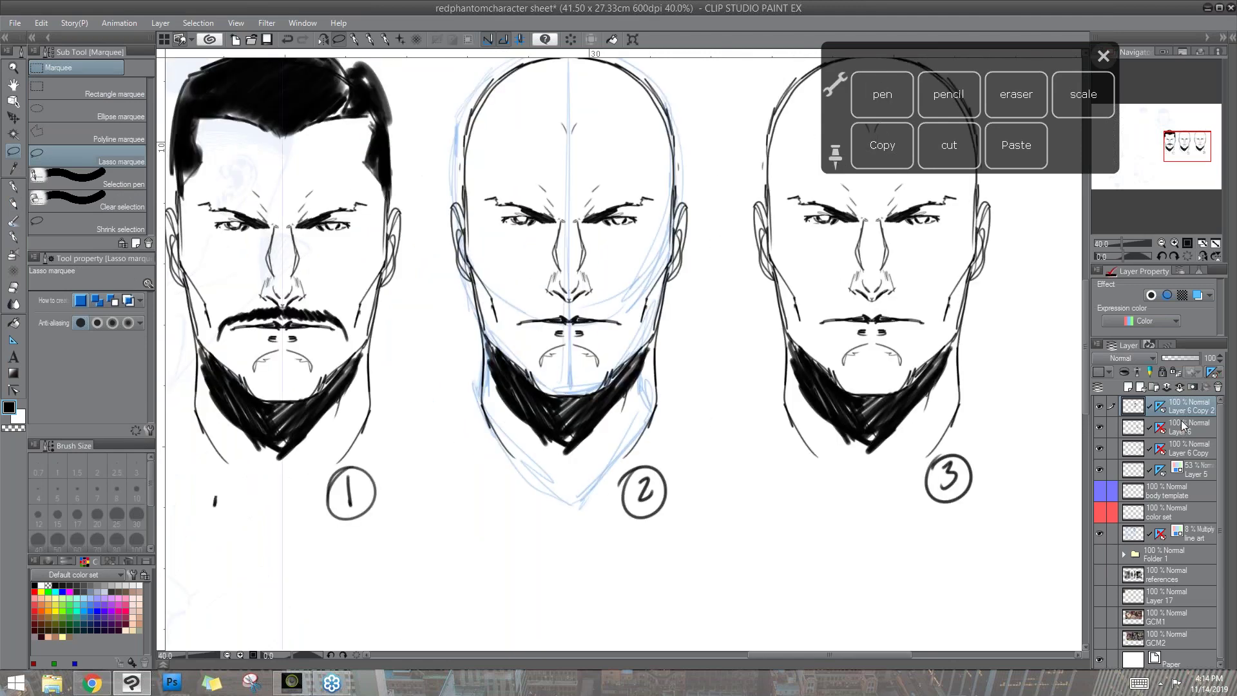
{"action": "left_click", "coordinate": [1144, 424]}
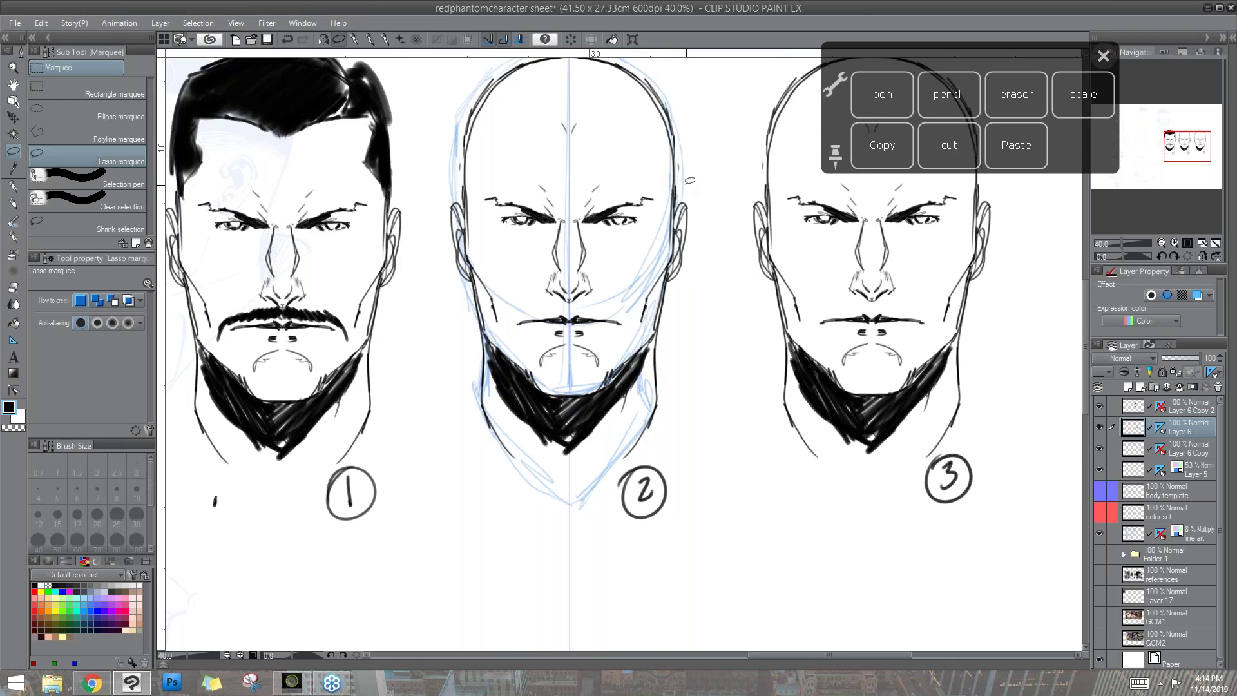
{"action": "left_click", "coordinate": [1100, 470]}
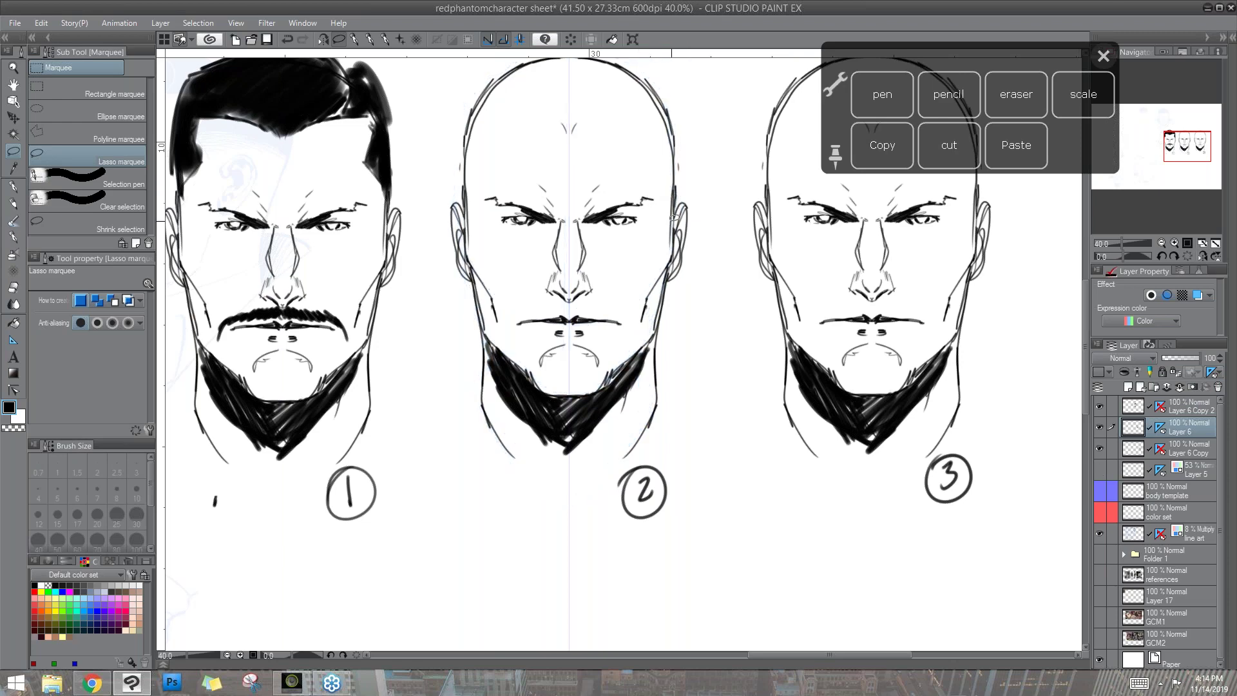
- Lasso a beard area along the middle head's cheeks, jaw and upper lip, and spray stubble into it with the Spray airbrush
{"action": "left_click_drag", "start_coordinate": [670, 232], "coordinate": [656, 258]}
{"action": "mouse_move", "coordinate": [656, 259]}
{"action": "left_mouse_down"}
{"action": "mouse_move", "coordinate": [621, 297]}
{"action": "mouse_move", "coordinate": [576, 296]}
{"action": "mouse_move", "coordinate": [571, 401]}
{"action": "mouse_move", "coordinate": [606, 395]}
{"action": "mouse_move", "coordinate": [648, 361]}
{"action": "mouse_move", "coordinate": [670, 236]}
{"action": "left_mouse_up"}
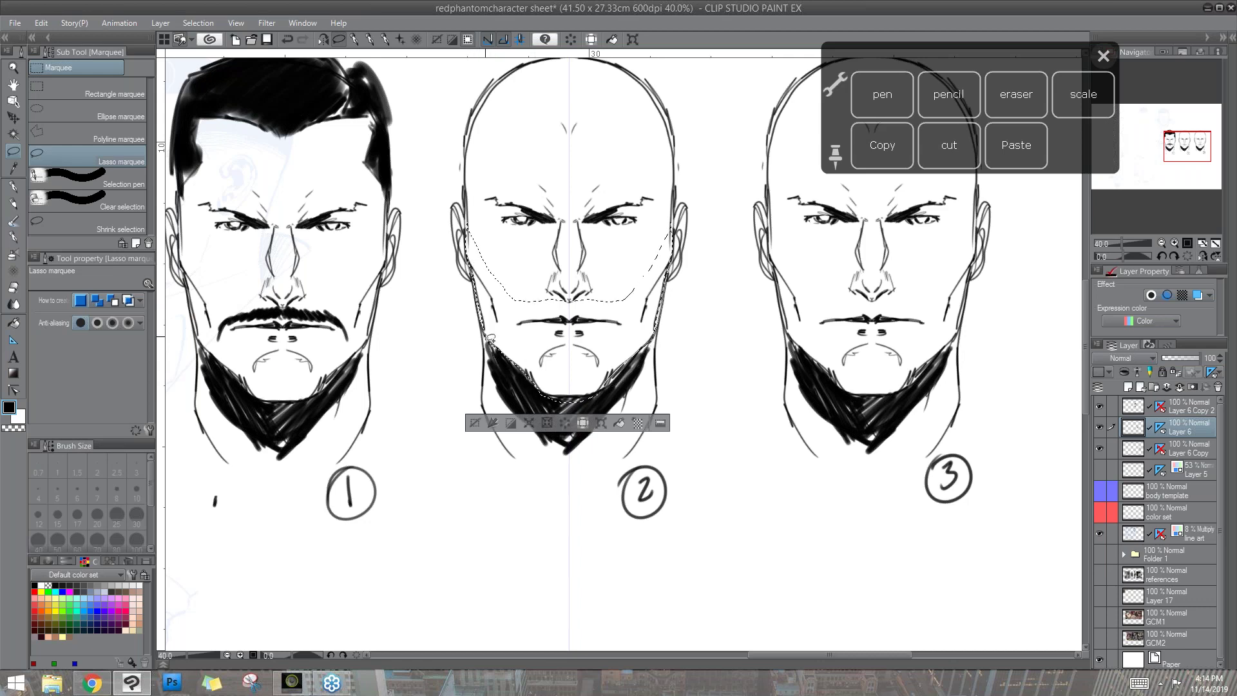
{"action": "mouse_move", "coordinate": [619, 320]}
{"action": "left_mouse_down"}
{"action": "mouse_move", "coordinate": [520, 316]}
{"action": "mouse_move", "coordinate": [540, 372]}
{"action": "mouse_move", "coordinate": [562, 346]}
{"action": "mouse_move", "coordinate": [607, 372]}
{"action": "left_mouse_up"}
{"action": "left_click_drag", "start_coordinate": [690, 360], "coordinate": [670, 318]}
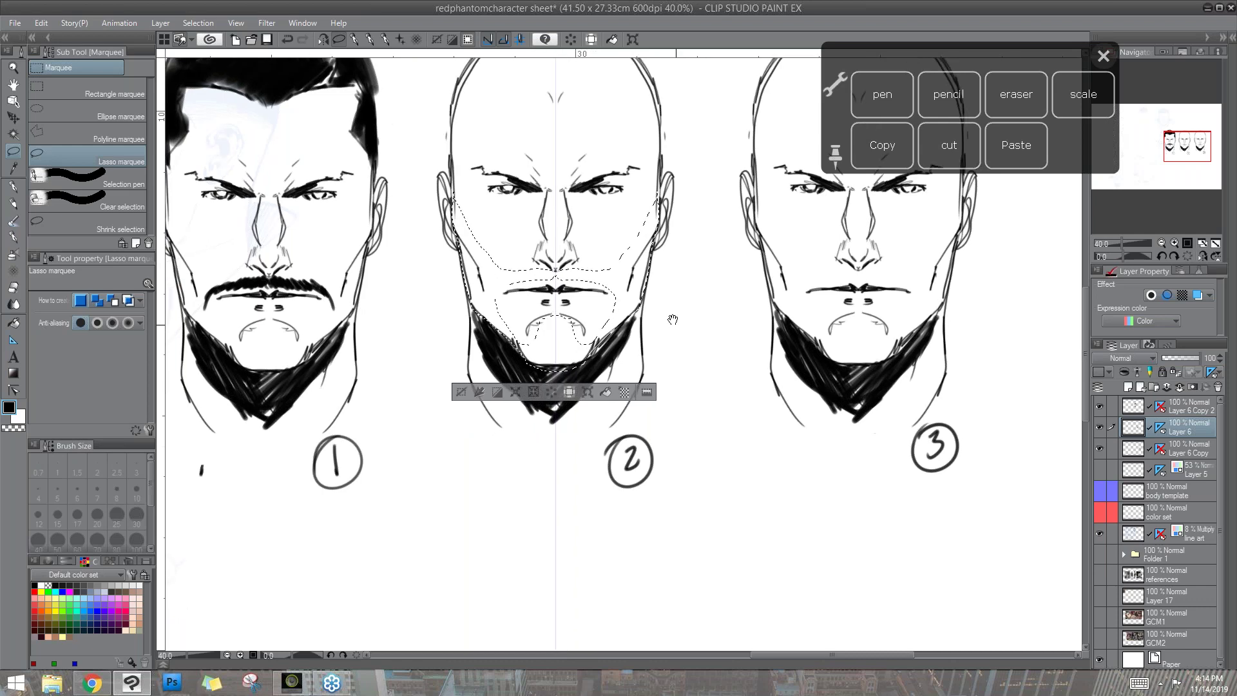
{"action": "left_click", "coordinate": [16, 256]}
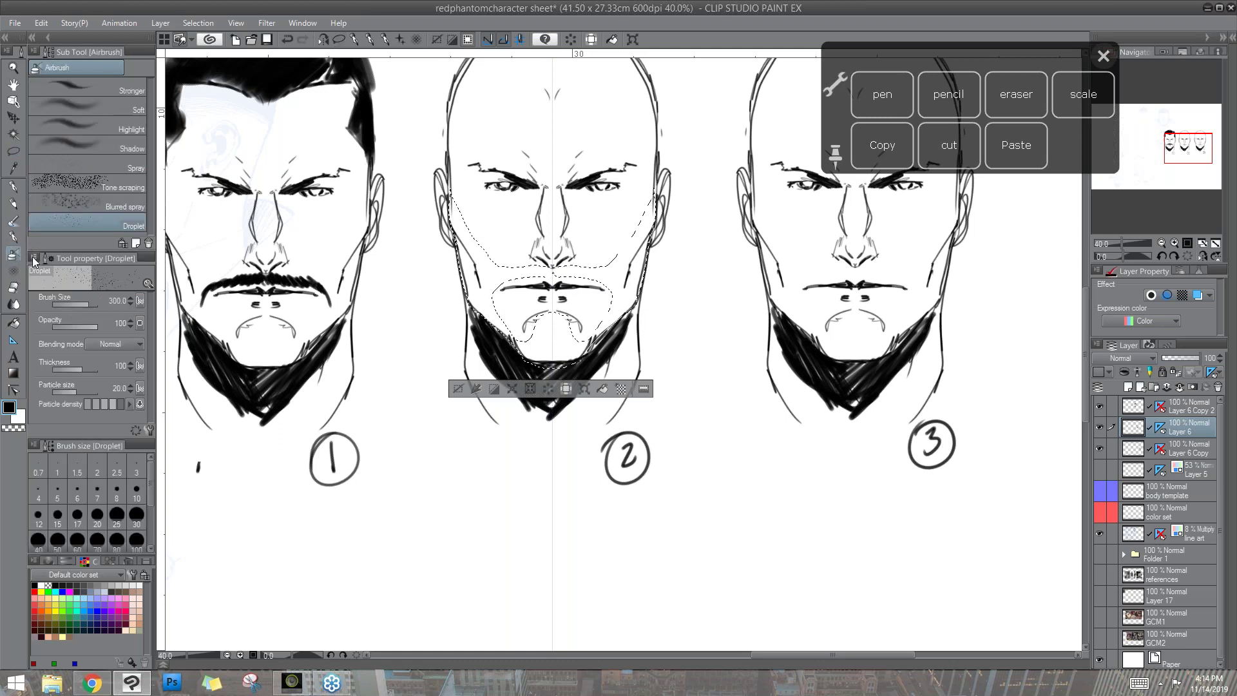
{"action": "left_click", "coordinate": [125, 165]}
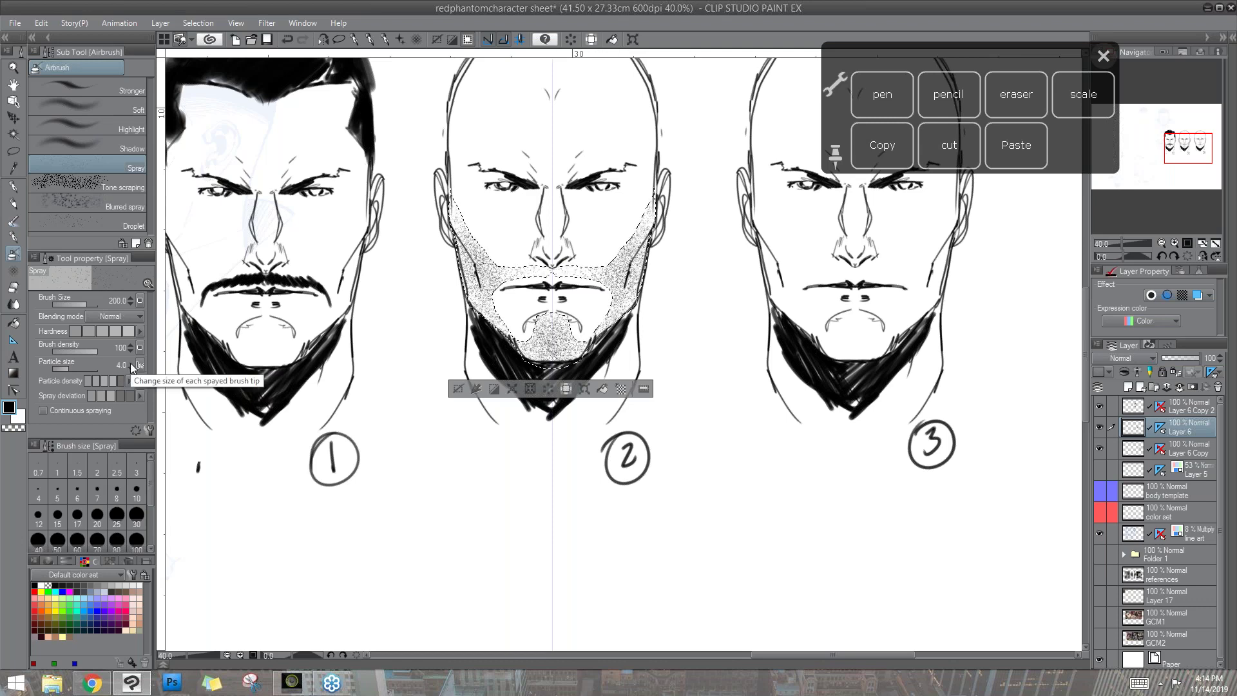
- Try coarser stubble at particle size 11, undo it and restore the particle size to 4
{"action": "left_click", "coordinate": [132, 363]}
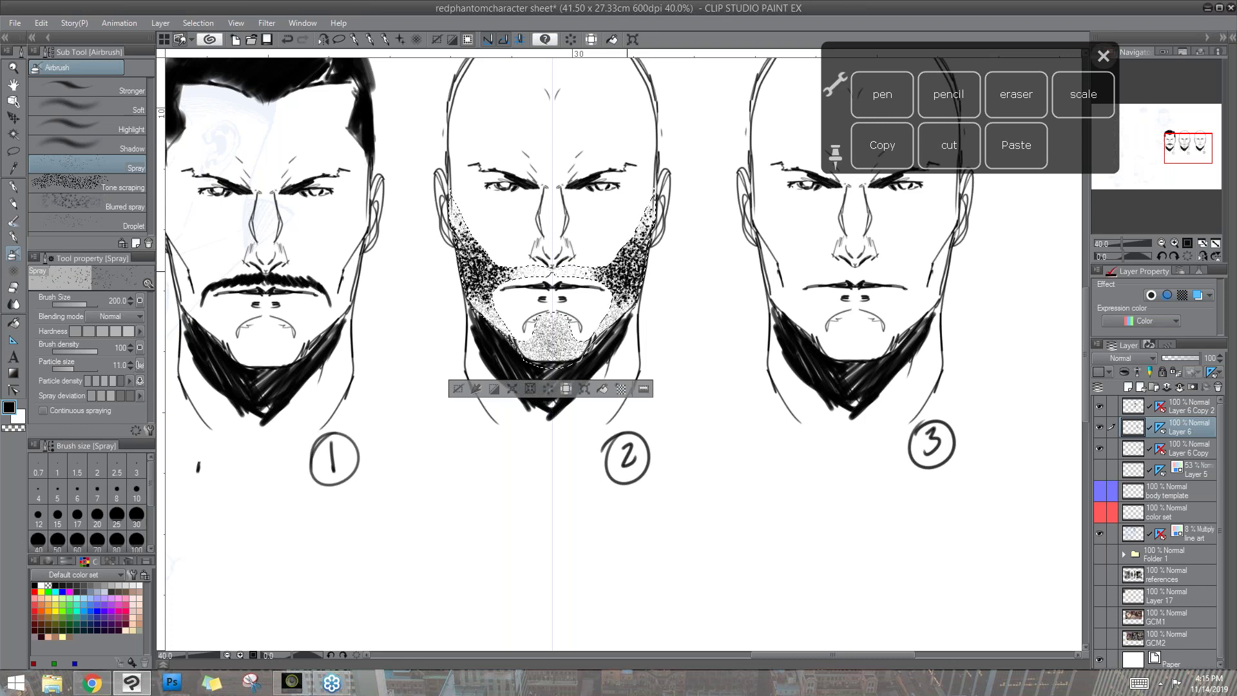
{"action": "key", "text": "ctrl+z"}
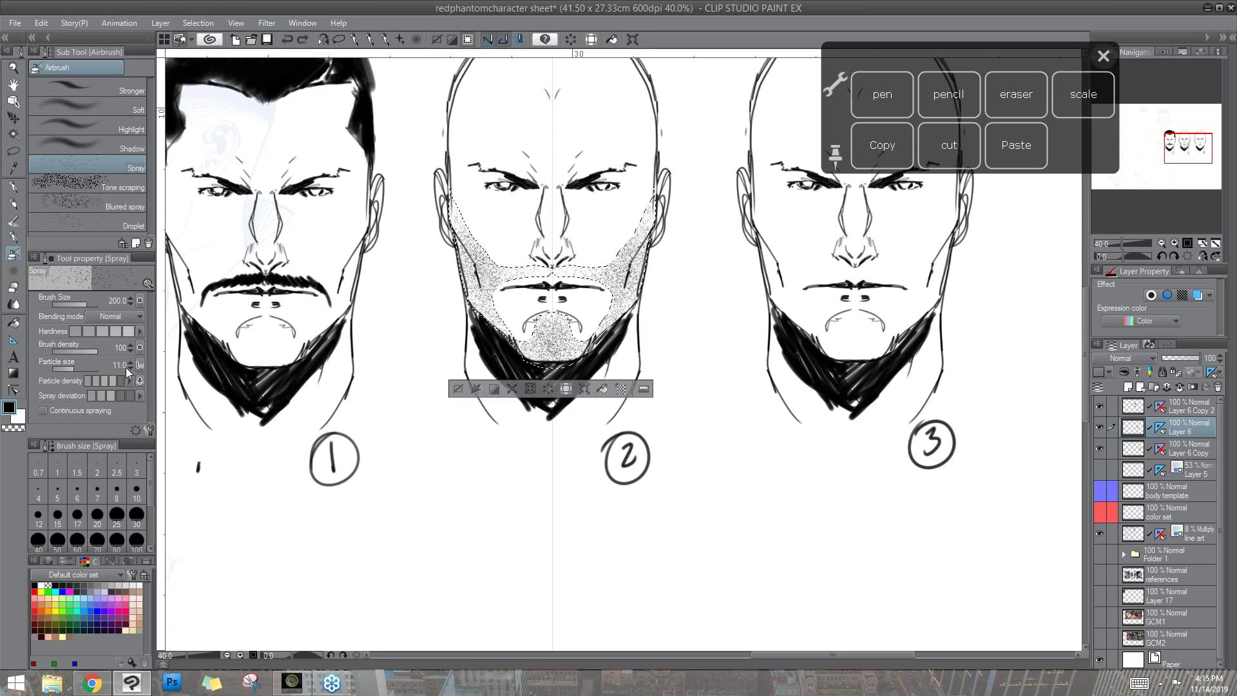
{"action": "left_click", "coordinate": [132, 368]}
{"action": "left_click", "coordinate": [132, 368]}
- Spray more fine stubble over the middle head's chin, cheeks and upper lip, and clear the selection
{"action": "left_click_drag", "start_coordinate": [567, 342], "coordinate": [500, 319]}
{"action": "left_click_drag", "start_coordinate": [641, 252], "coordinate": [563, 295]}
{"action": "key", "text": "ctrl+d"}
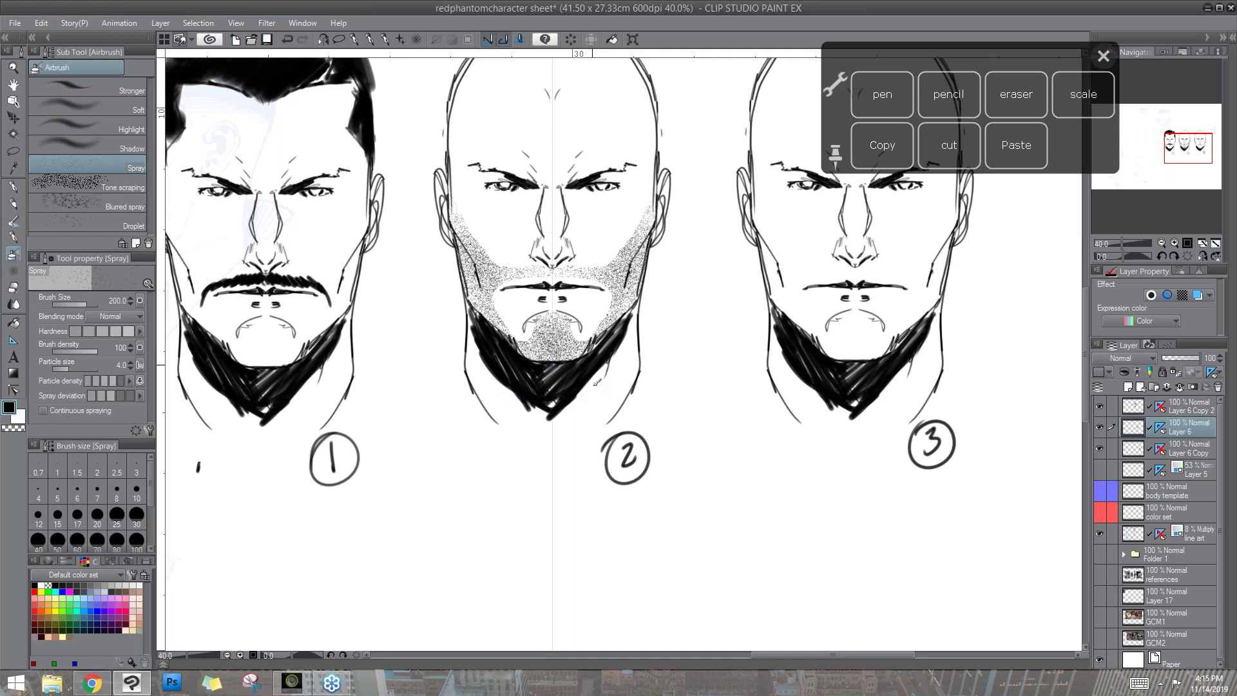
- Pencil short dark hair with a squared hairline on the middle head at brush size 20, using the symmetrical ruler
{"action": "key", "text": "ctrl+space"}
{"action": "left_click", "coordinate": [603, 354], "text": "alt"}
{"action": "scroll", "coordinate": [603, 354], "scroll_direction": "down", "scroll_amount": 2}
{"action": "scroll", "coordinate": [603, 355], "scroll_direction": "up", "scroll_amount": 3}
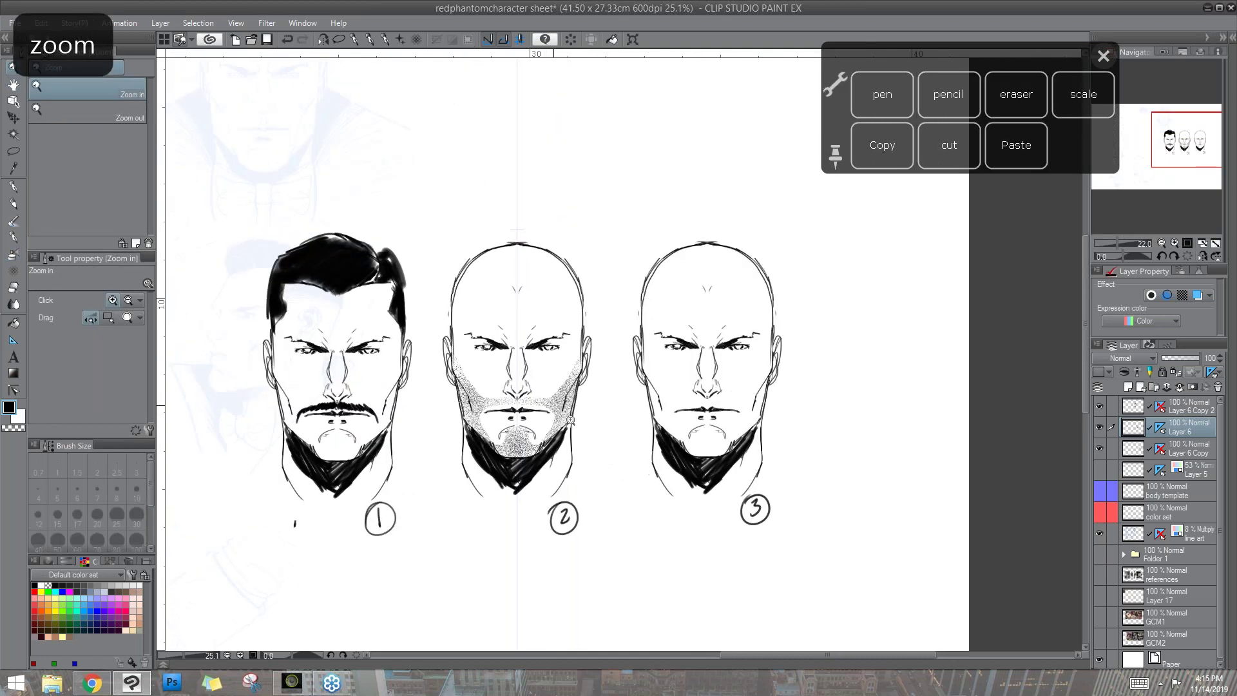
{"action": "key", "text": "space"}
{"action": "mouse_move", "coordinate": [619, 303]}
{"action": "left_mouse_down"}
{"action": "mouse_move", "coordinate": [572, 419]}
{"action": "mouse_move", "coordinate": [586, 434]}
{"action": "left_mouse_up"}
{"action": "key", "text": "p"}
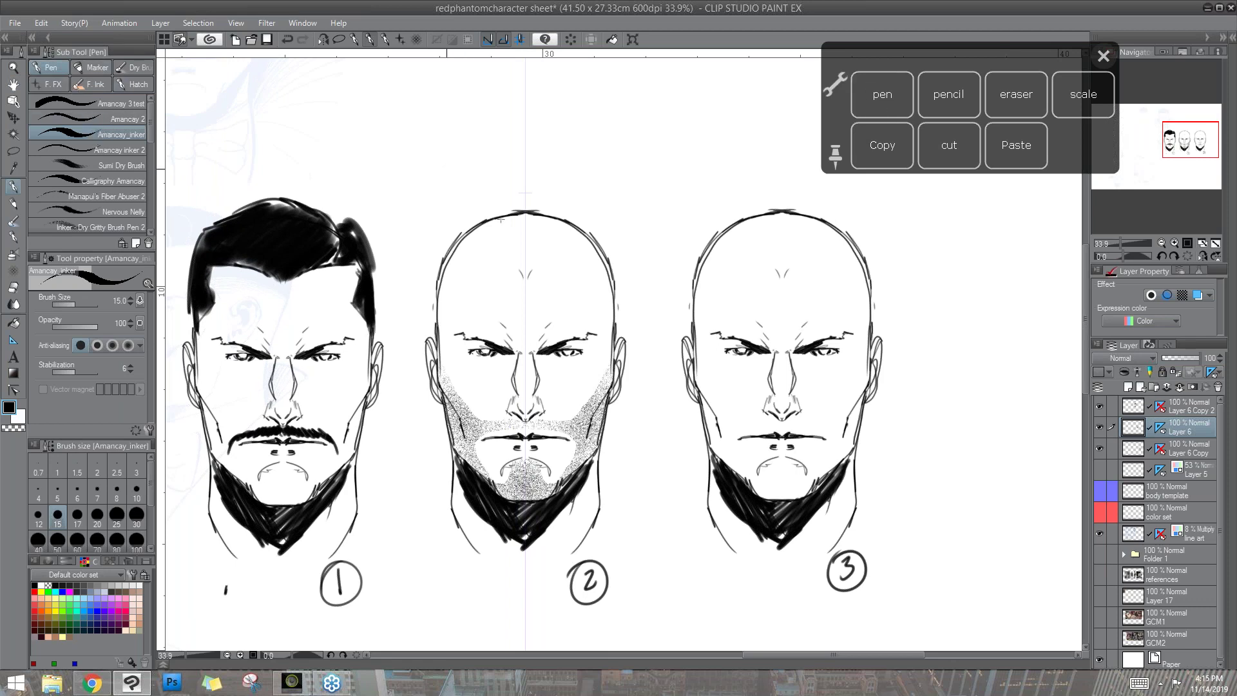
{"action": "left_click", "coordinate": [12, 204]}
{"action": "mouse_move", "coordinate": [591, 257]}
{"action": "left_mouse_down"}
{"action": "mouse_move", "coordinate": [458, 256]}
{"action": "mouse_move", "coordinate": [436, 306]}
{"action": "left_mouse_up"}
{"action": "mouse_move", "coordinate": [446, 257]}
{"action": "left_mouse_down"}
{"action": "mouse_move", "coordinate": [441, 294]}
{"action": "mouse_move", "coordinate": [512, 218]}
{"action": "mouse_move", "coordinate": [520, 261]}
{"action": "mouse_move", "coordinate": [454, 253]}
{"action": "mouse_move", "coordinate": [447, 295]}
{"action": "left_mouse_up"}
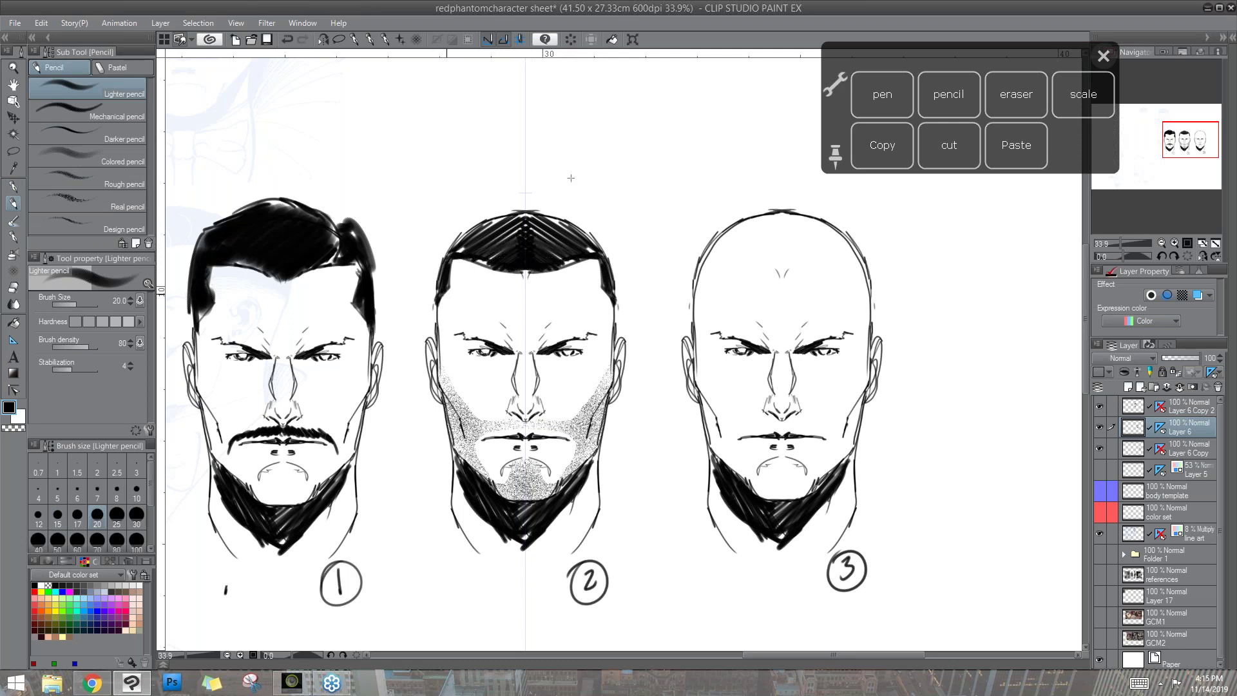
{"action": "left_click_drag", "start_coordinate": [611, 301], "coordinate": [614, 316]}
- Pencil the hairline, temple corners and a raised, swept hair outline on the right head on Layer 6 Copy at brush size 15
{"action": "left_click_drag", "start_coordinate": [580, 386], "coordinate": [473, 314]}
{"action": "left_click", "coordinate": [1179, 451]}
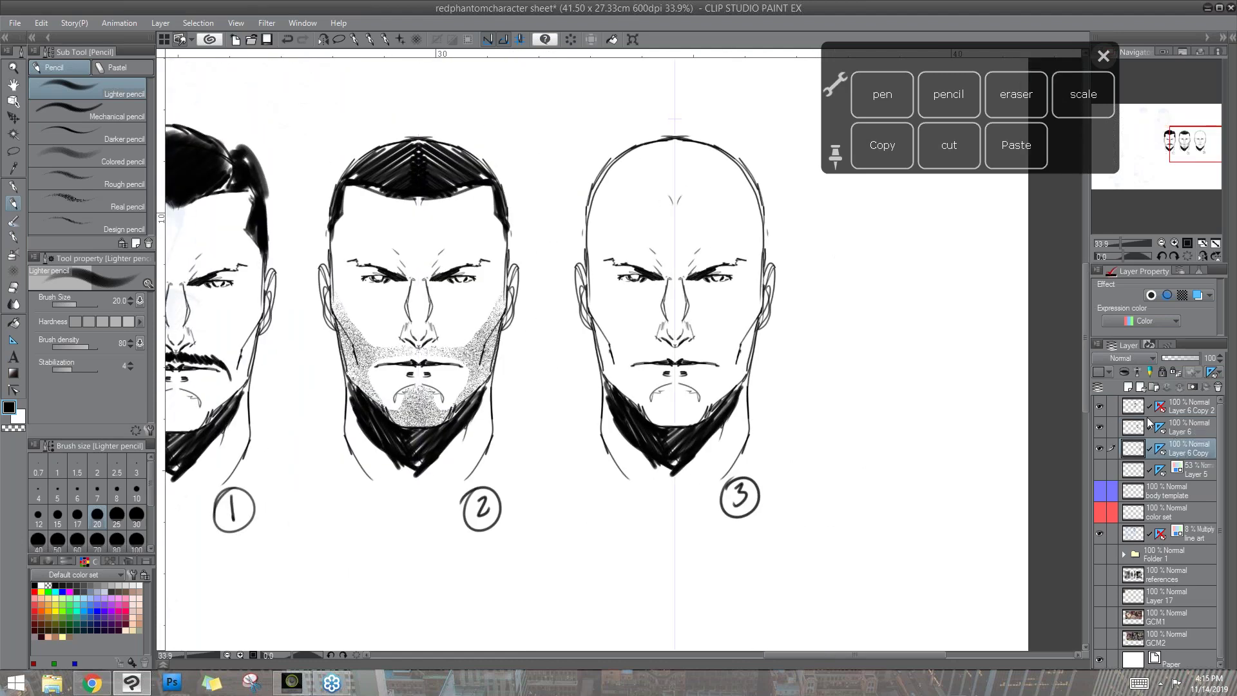
{"action": "left_click_drag", "start_coordinate": [872, 442], "coordinate": [851, 359]}
{"action": "left_click_drag", "start_coordinate": [696, 361], "coordinate": [706, 467]}
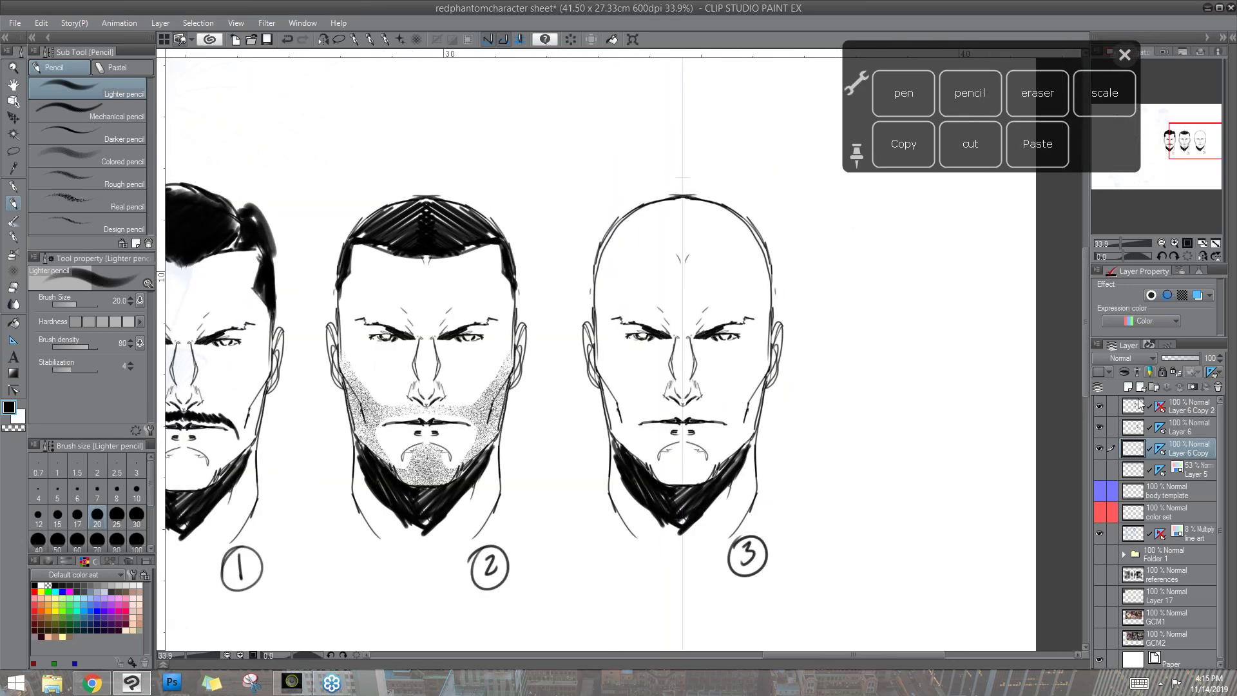
{"action": "left_click", "coordinate": [1182, 430]}
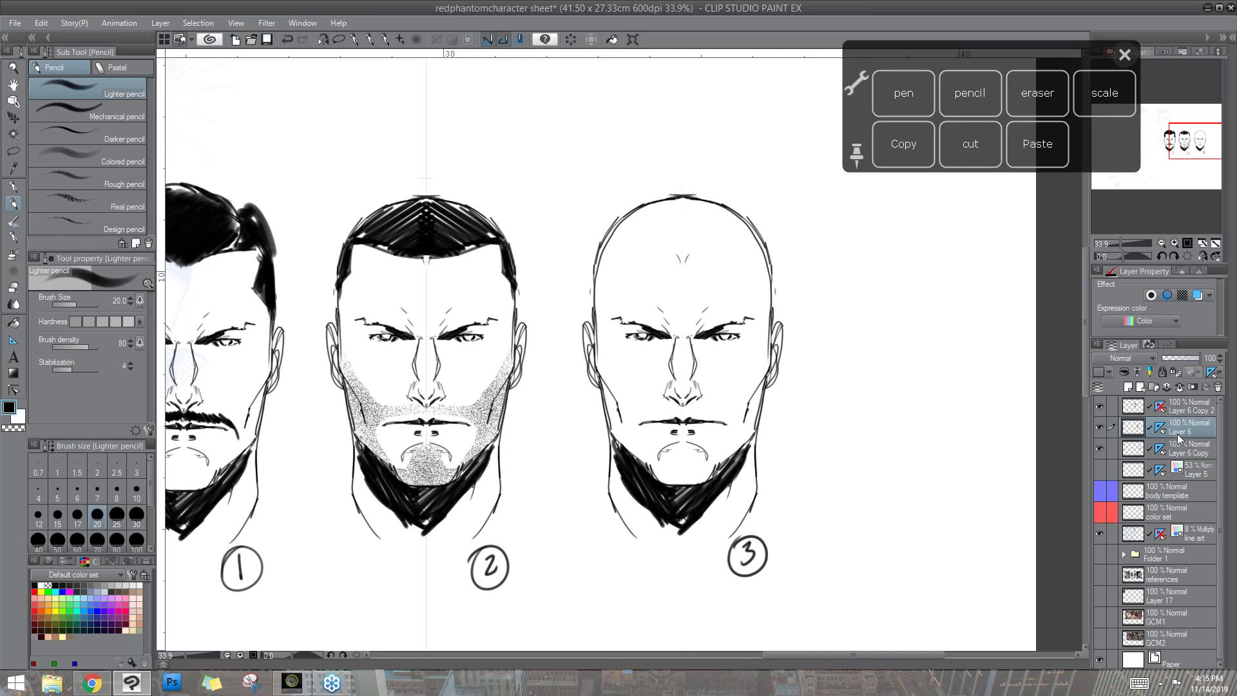
{"action": "left_click", "coordinate": [1182, 449]}
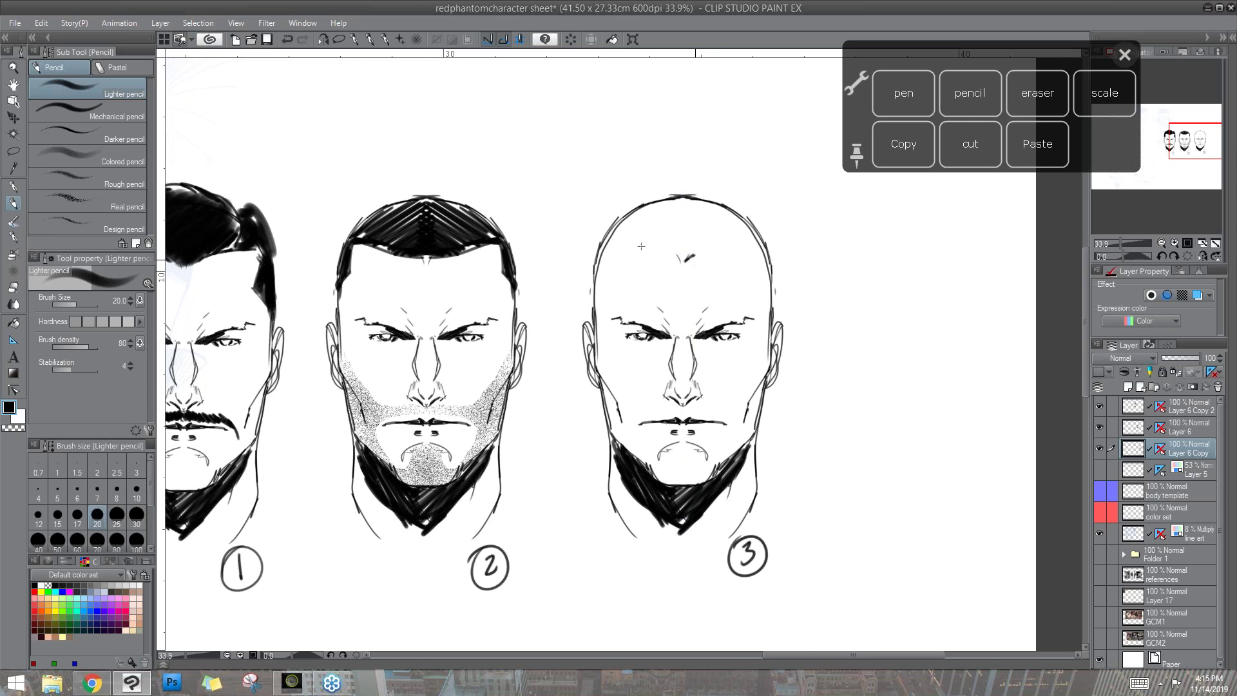
{"action": "left_click", "coordinate": [57, 515]}
{"action": "mouse_move", "coordinate": [675, 260]}
{"action": "left_mouse_down"}
{"action": "mouse_move", "coordinate": [603, 254]}
{"action": "mouse_move", "coordinate": [612, 286]}
{"action": "mouse_move", "coordinate": [598, 301]}
{"action": "mouse_move", "coordinate": [612, 282]}
{"action": "mouse_move", "coordinate": [605, 255]}
{"action": "mouse_move", "coordinate": [612, 283]}
{"action": "left_mouse_up"}
{"action": "left_click", "coordinate": [1163, 455]}
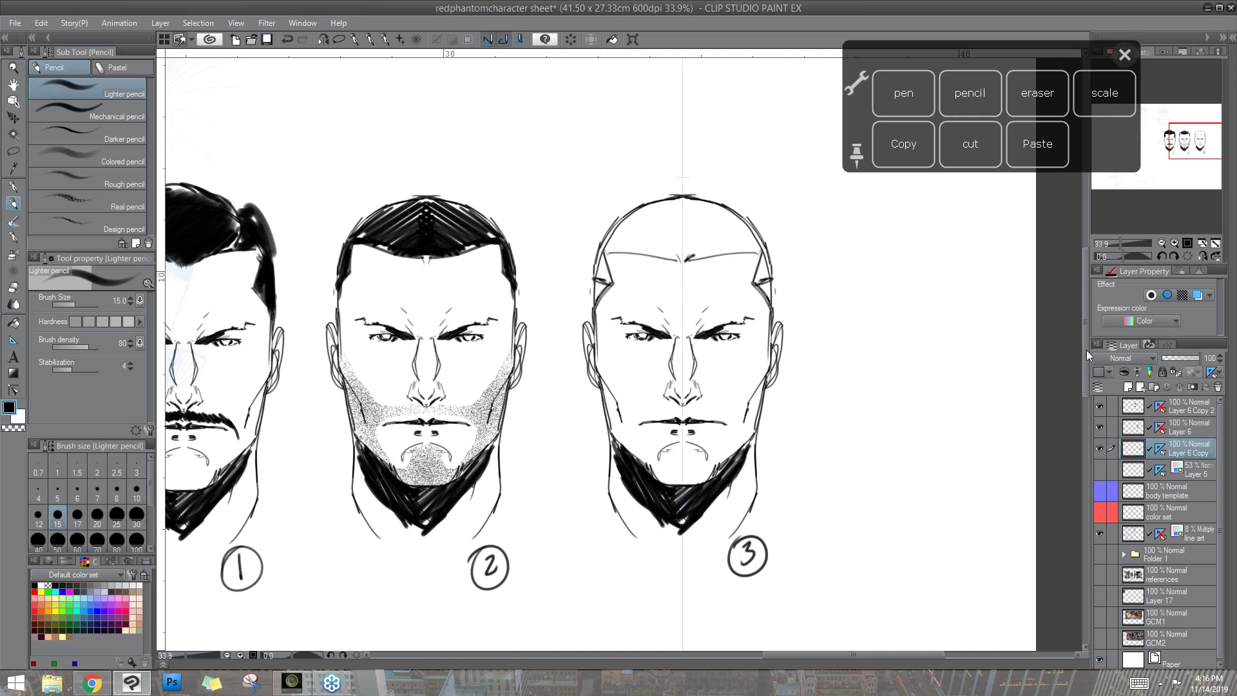
{"action": "mouse_move", "coordinate": [736, 214]}
{"action": "left_mouse_down"}
{"action": "mouse_move", "coordinate": [681, 175]}
{"action": "mouse_move", "coordinate": [690, 186]}
{"action": "mouse_move", "coordinate": [596, 225]}
{"action": "mouse_move", "coordinate": [589, 266]}
{"action": "left_mouse_up"}
- Examine the hairstyle photo on the references layer with the three head layers hidden, and restore the original layer visibility
{"action": "left_click_drag", "start_coordinate": [1100, 407], "coordinate": [1100, 450]}
{"action": "left_click", "coordinate": [1100, 573]}
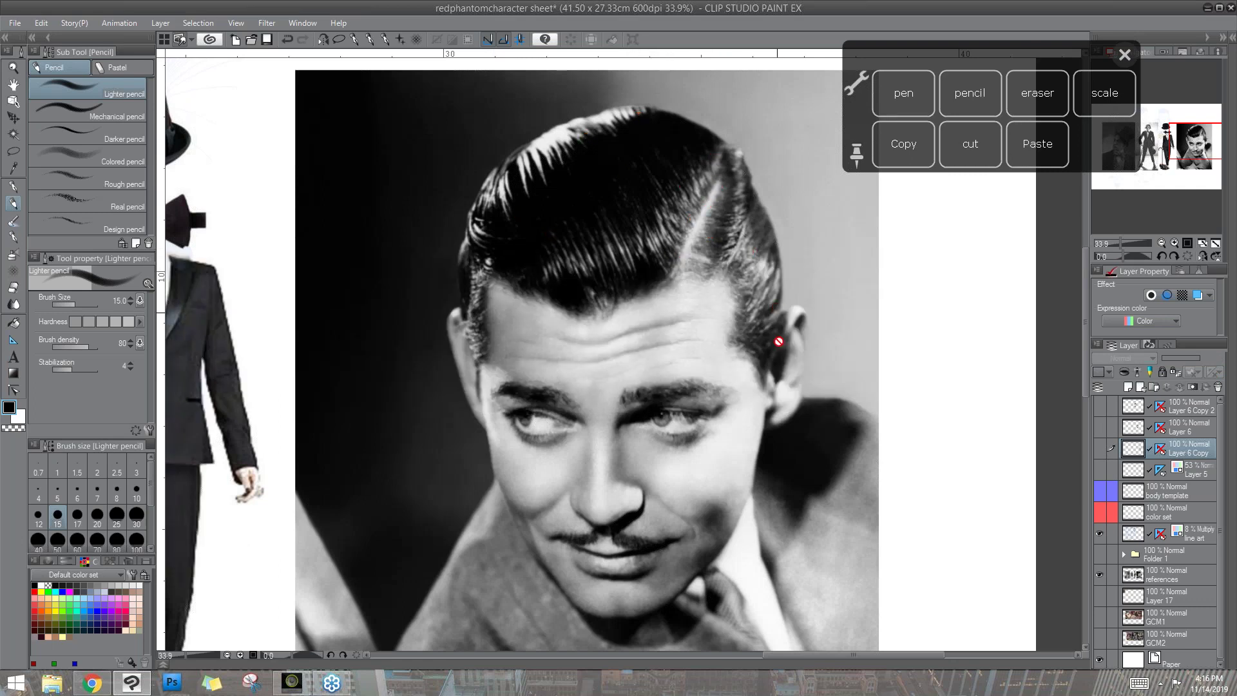
{"action": "left_click", "coordinate": [1100, 575]}
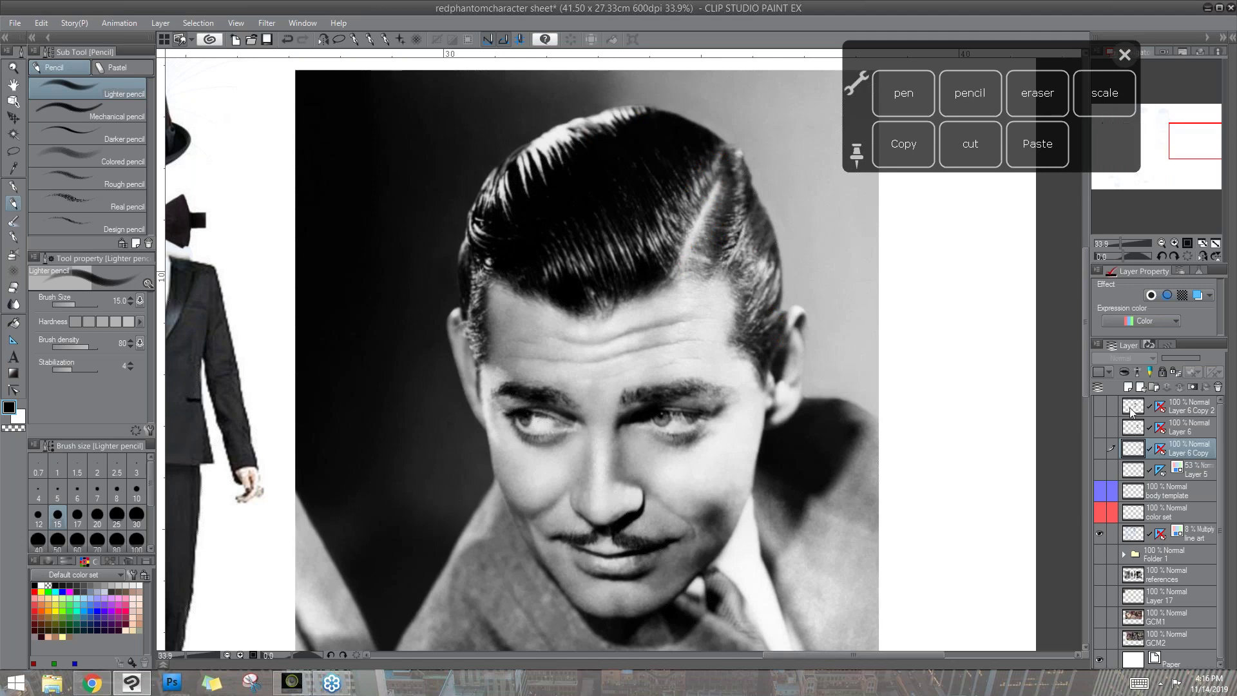
{"action": "left_click", "coordinate": [1100, 447]}
{"action": "left_click", "coordinate": [1100, 426]}
{"action": "left_click", "coordinate": [1100, 406]}
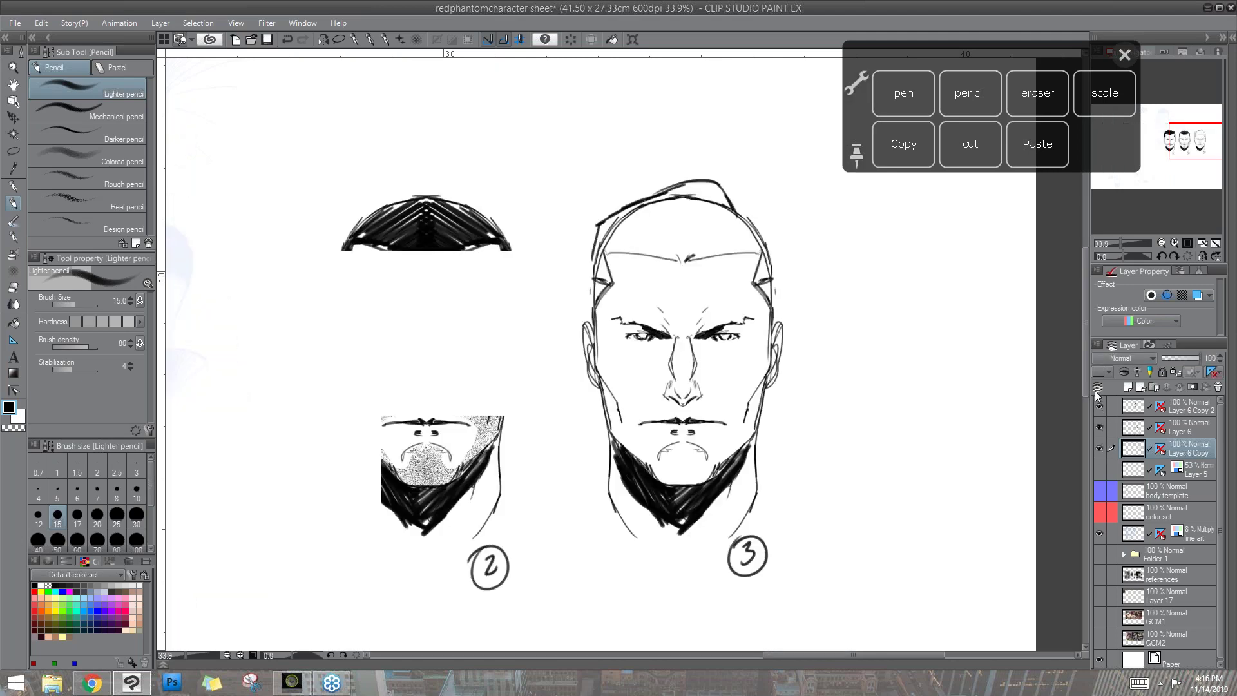
- Refine the right head's swept hair outline with a side part and erase the old skull line inside it
{"action": "mouse_move", "coordinate": [740, 214]}
{"action": "left_mouse_down"}
{"action": "mouse_move", "coordinate": [772, 244]}
{"action": "mouse_move", "coordinate": [772, 272]}
{"action": "mouse_move", "coordinate": [747, 219]}
{"action": "left_mouse_up"}
{"action": "mouse_move", "coordinate": [703, 178]}
{"action": "left_mouse_down"}
{"action": "mouse_move", "coordinate": [598, 212]}
{"action": "mouse_move", "coordinate": [593, 282]}
{"action": "mouse_move", "coordinate": [642, 206]}
{"action": "mouse_move", "coordinate": [694, 191]}
{"action": "mouse_move", "coordinate": [727, 212]}
{"action": "mouse_move", "coordinate": [747, 200]}
{"action": "mouse_move", "coordinate": [767, 261]}
{"action": "mouse_move", "coordinate": [757, 226]}
{"action": "left_mouse_up"}
{"action": "left_click", "coordinate": [1037, 93]}
{"action": "key", "text": "p"}
- Hatch the short hair on the outer side of the right head's part with the pencil
{"action": "left_click", "coordinate": [1161, 257]}
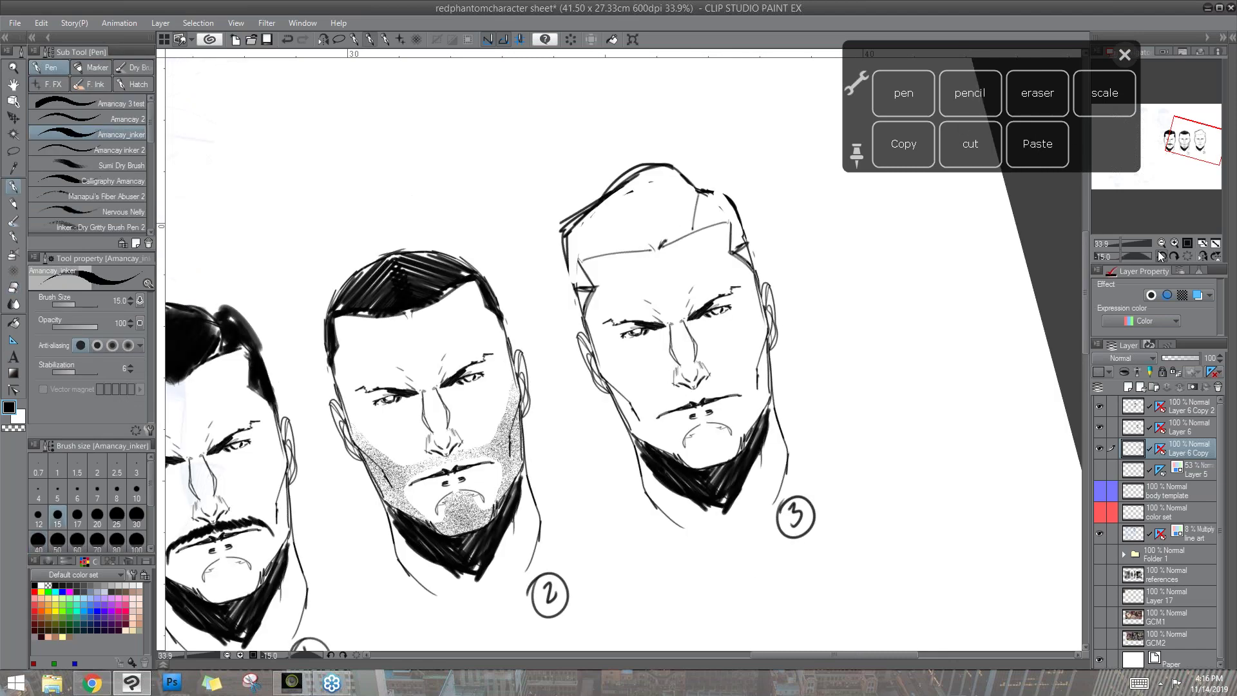
{"action": "left_click", "coordinate": [1159, 253]}
{"action": "key", "text": "p"}
{"action": "mouse_move", "coordinate": [657, 219]}
{"action": "left_mouse_down"}
{"action": "mouse_move", "coordinate": [671, 176]}
{"action": "mouse_move", "coordinate": [671, 201]}
{"action": "mouse_move", "coordinate": [692, 193]}
{"action": "mouse_move", "coordinate": [704, 223]}
{"action": "left_mouse_up"}
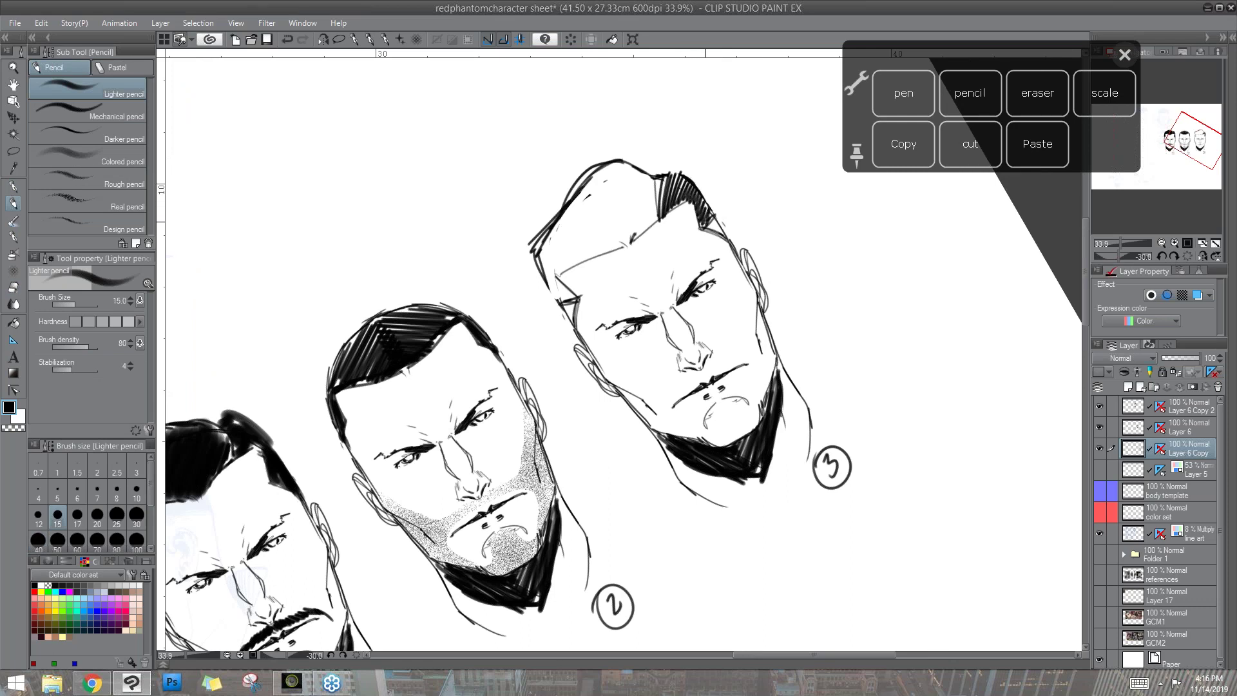
- Fill the right head's swept-back top hair and opposite temple with curved pencil strokes, and reset the canvas rotation
{"action": "left_click", "coordinate": [1202, 256]}
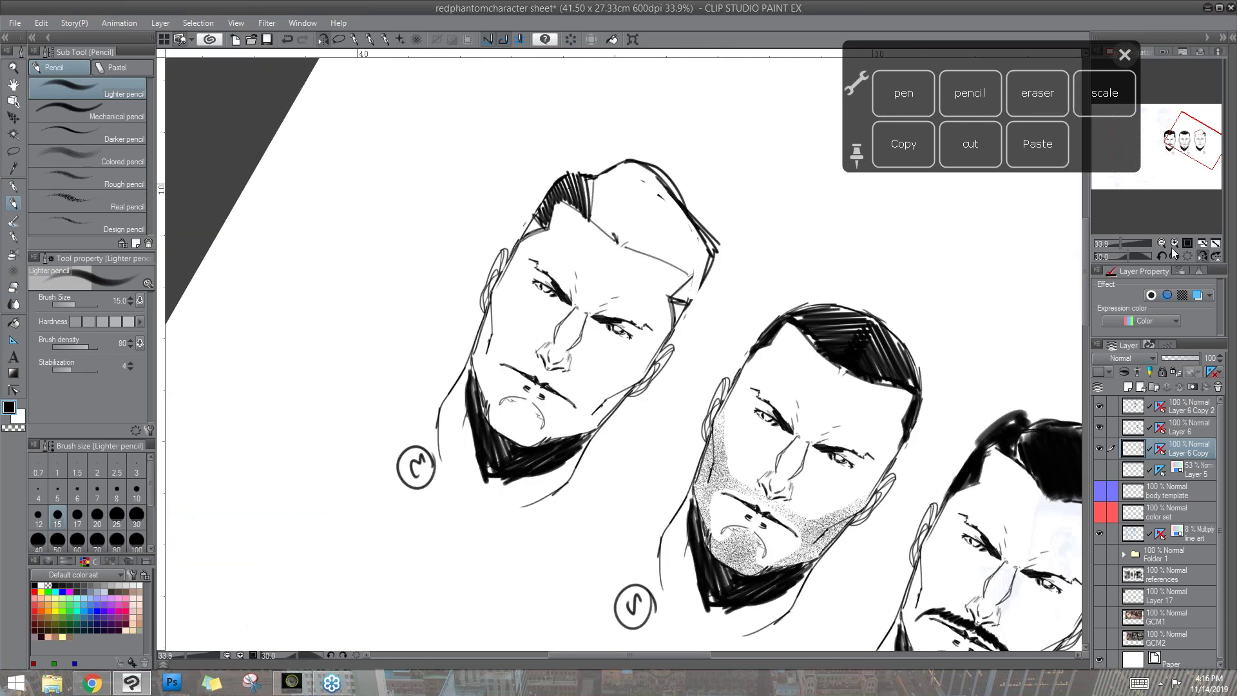
{"action": "left_click", "coordinate": [1202, 256]}
{"action": "mouse_move", "coordinate": [652, 207]}
{"action": "left_mouse_down"}
{"action": "mouse_move", "coordinate": [619, 168]}
{"action": "mouse_move", "coordinate": [648, 201]}
{"action": "mouse_move", "coordinate": [629, 183]}
{"action": "mouse_move", "coordinate": [595, 185]}
{"action": "mouse_move", "coordinate": [647, 219]}
{"action": "left_mouse_up"}
{"action": "mouse_move", "coordinate": [587, 190]}
{"action": "left_mouse_down"}
{"action": "mouse_move", "coordinate": [649, 223]}
{"action": "mouse_move", "coordinate": [558, 225]}
{"action": "left_mouse_up"}
{"action": "mouse_move", "coordinate": [625, 241]}
{"action": "left_mouse_down"}
{"action": "mouse_move", "coordinate": [547, 236]}
{"action": "mouse_move", "coordinate": [532, 264]}
{"action": "left_mouse_up"}
{"action": "left_click_drag", "start_coordinate": [598, 254], "coordinate": [540, 282]}
{"action": "mouse_move", "coordinate": [570, 265]}
{"action": "left_mouse_down"}
{"action": "mouse_move", "coordinate": [542, 292]}
{"action": "mouse_move", "coordinate": [550, 297]}
{"action": "left_mouse_up"}
{"action": "left_click_drag", "start_coordinate": [574, 289], "coordinate": [561, 303]}
{"action": "left_click_drag", "start_coordinate": [591, 256], "coordinate": [551, 269]}
{"action": "mouse_move", "coordinate": [611, 238]}
{"action": "left_mouse_down"}
{"action": "mouse_move", "coordinate": [545, 259]}
{"action": "mouse_move", "coordinate": [558, 248]}
{"action": "left_mouse_up"}
{"action": "mouse_move", "coordinate": [653, 211]}
{"action": "left_mouse_down"}
{"action": "mouse_move", "coordinate": [608, 245]}
{"action": "mouse_move", "coordinate": [639, 235]}
{"action": "left_mouse_up"}
{"action": "left_click_drag", "start_coordinate": [693, 173], "coordinate": [681, 185]}
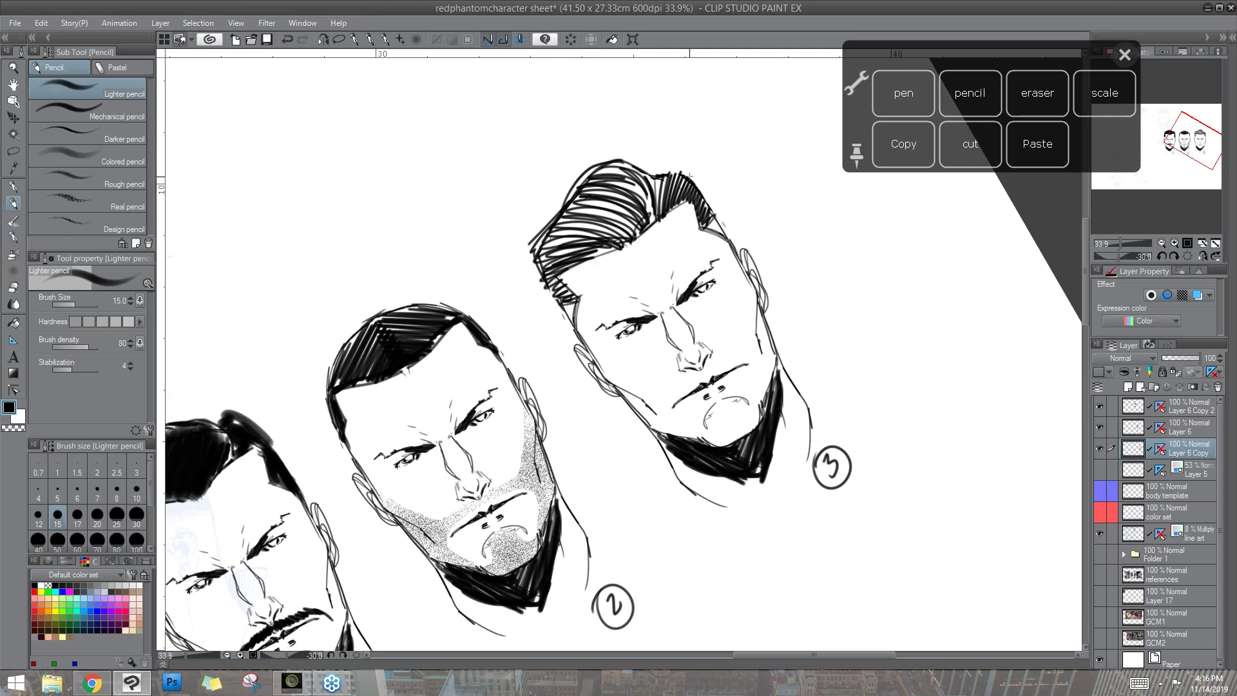
{"action": "left_click", "coordinate": [1188, 256]}
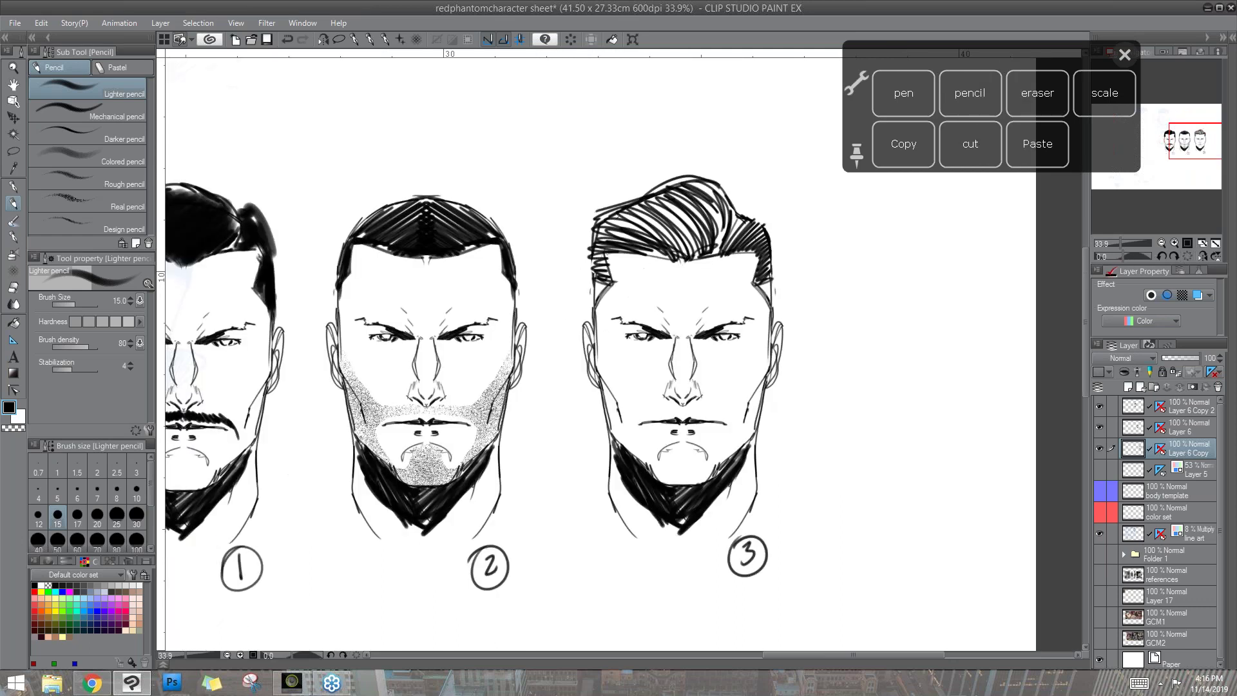
- Erase the temple outlines on the right head and pencil short hatched sideburns on both sides
{"action": "key", "text": "e"}
{"action": "left_click_drag", "start_coordinate": [605, 287], "coordinate": [607, 307]}
{"action": "left_click_drag", "start_coordinate": [754, 285], "coordinate": [768, 306]}
{"action": "key", "text": "p"}
{"action": "left_click_drag", "start_coordinate": [605, 284], "coordinate": [591, 295]}
{"action": "left_click_drag", "start_coordinate": [602, 289], "coordinate": [598, 303]}
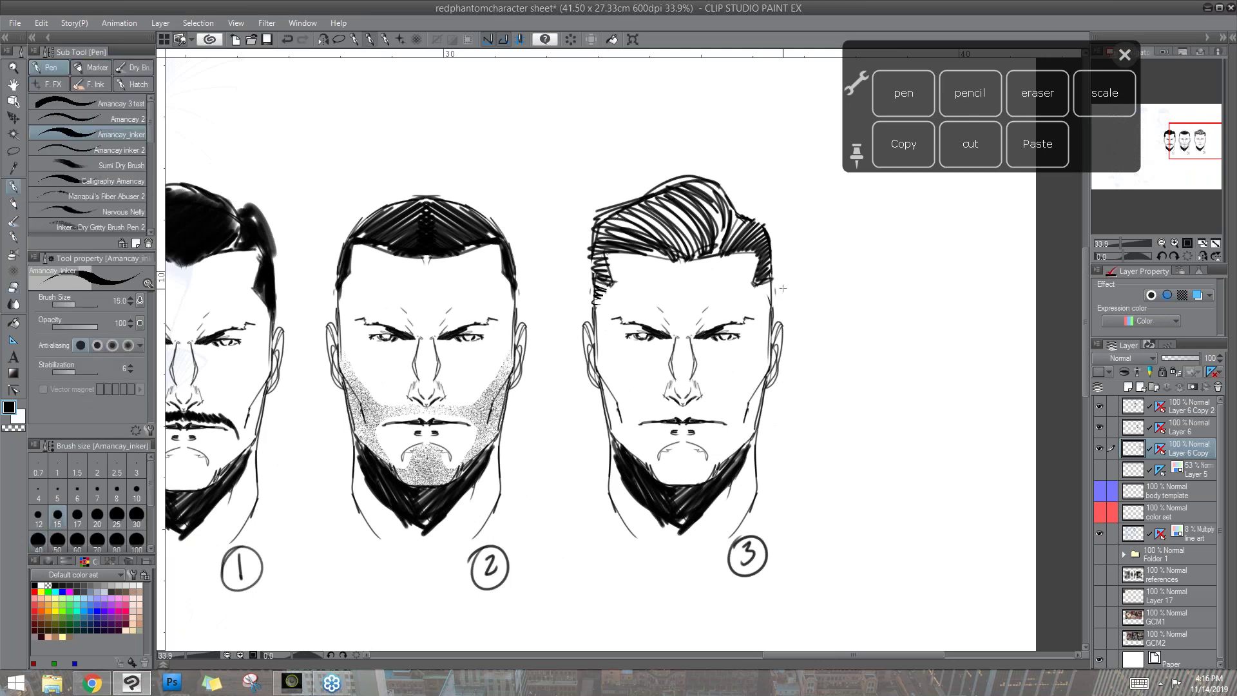
{"action": "key", "text": "p"}
{"action": "left_click_drag", "start_coordinate": [758, 285], "coordinate": [768, 303]}
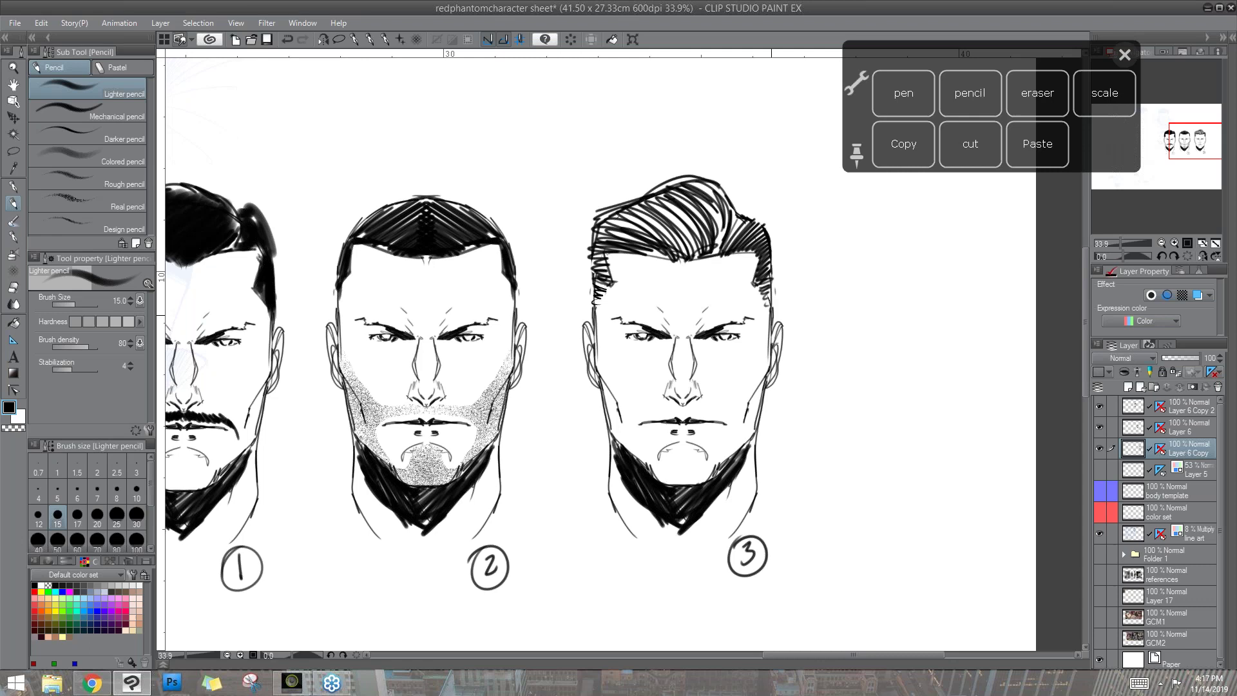
- Check the heads in a horizontally mirrored view and restore the normal orientation
{"action": "left_click_drag", "start_coordinate": [793, 405], "coordinate": [745, 328]}
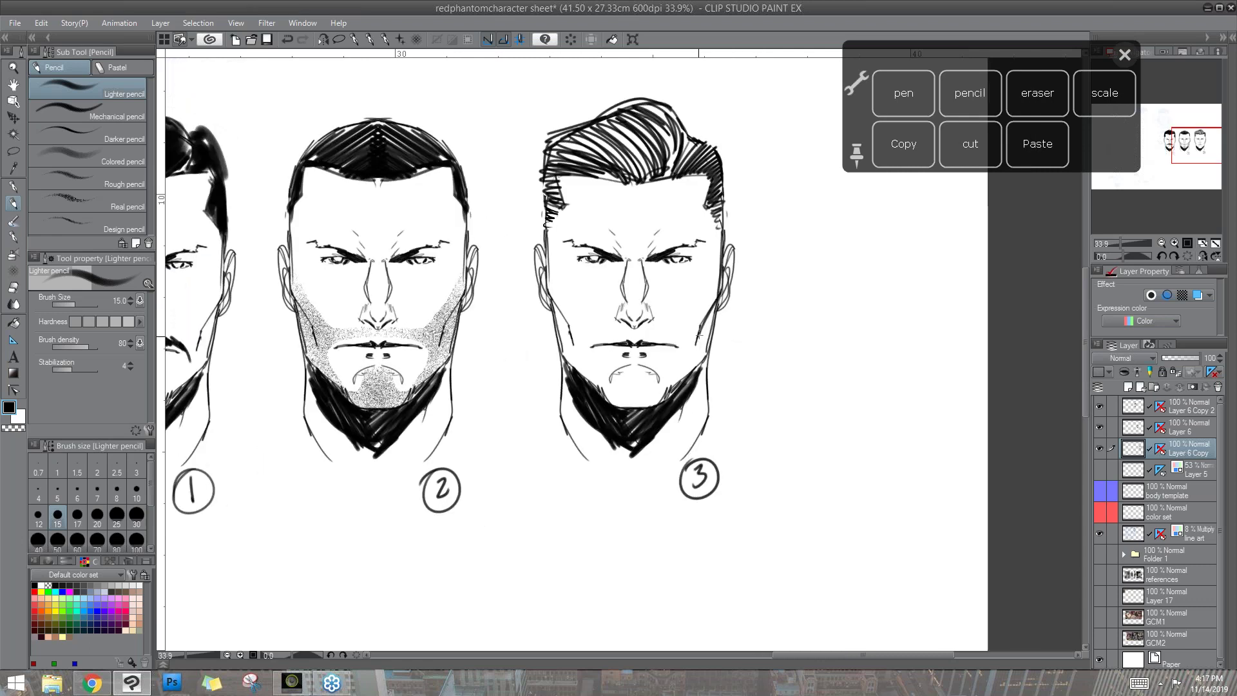
{"action": "left_click_drag", "start_coordinate": [745, 471], "coordinate": [772, 444]}
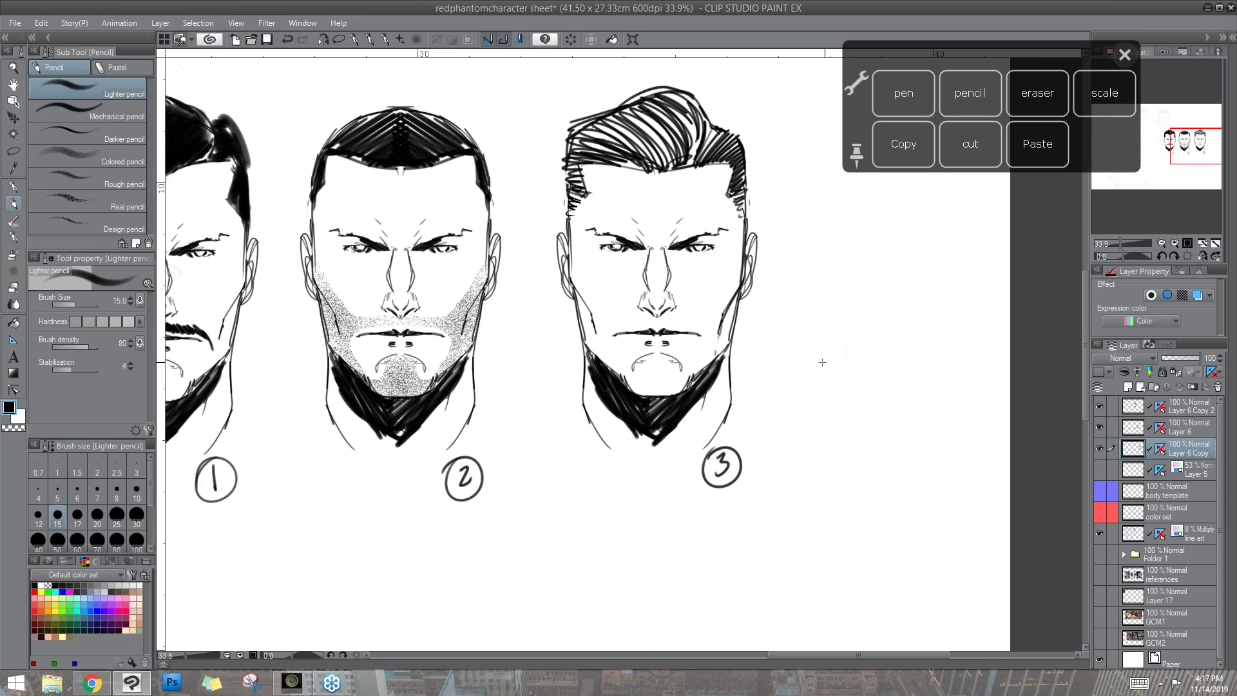
{"action": "left_click", "coordinate": [1203, 256]}
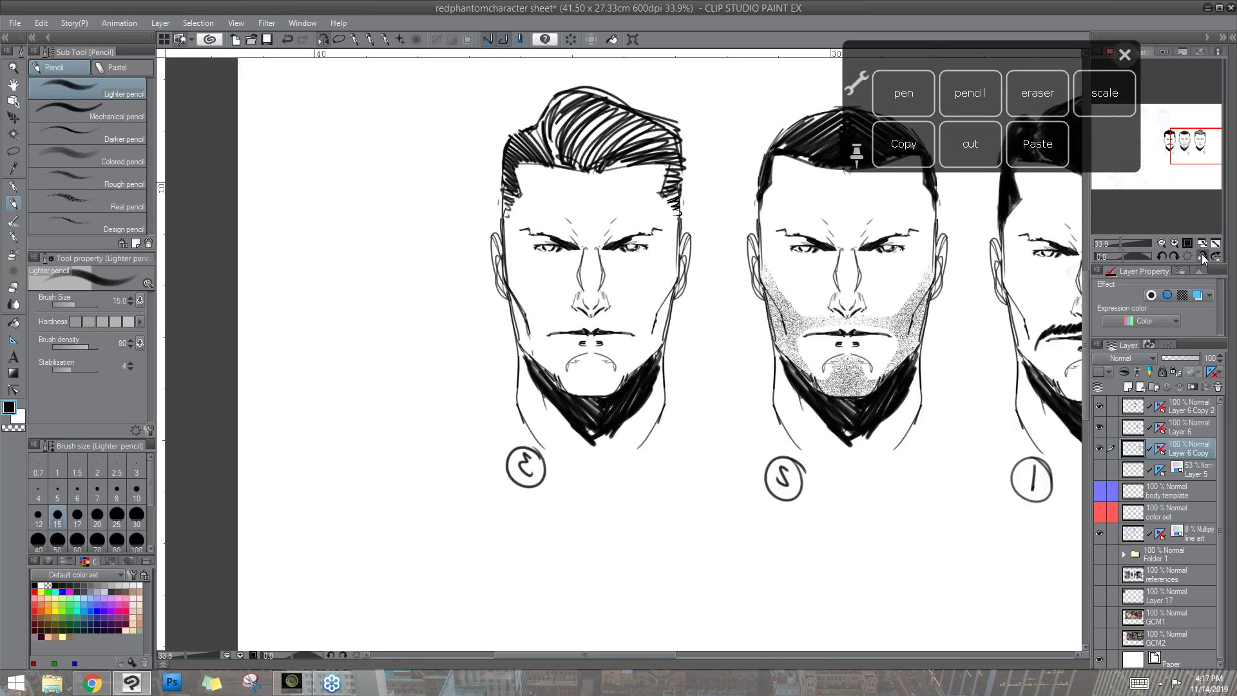
{"action": "left_click", "coordinate": [1201, 255]}
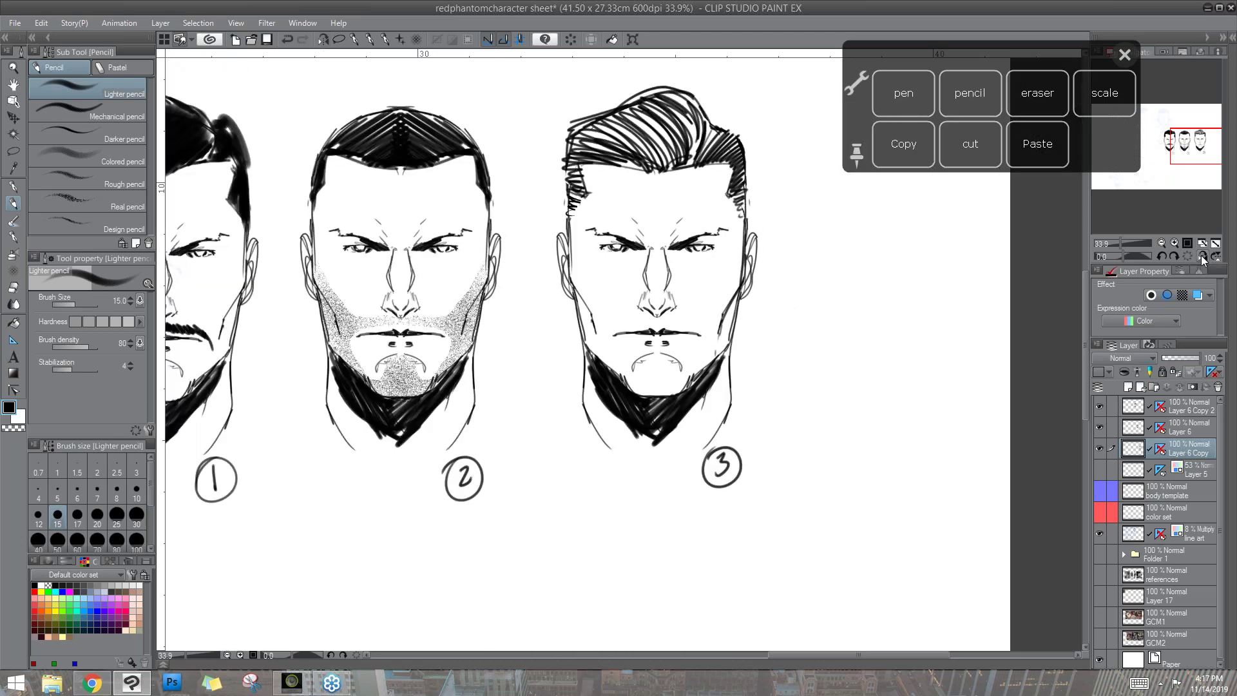
{"action": "left_click", "coordinate": [1202, 257]}
{"action": "left_click", "coordinate": [1201, 256]}
{"action": "left_click_drag", "start_coordinate": [823, 288], "coordinate": [828, 409]}
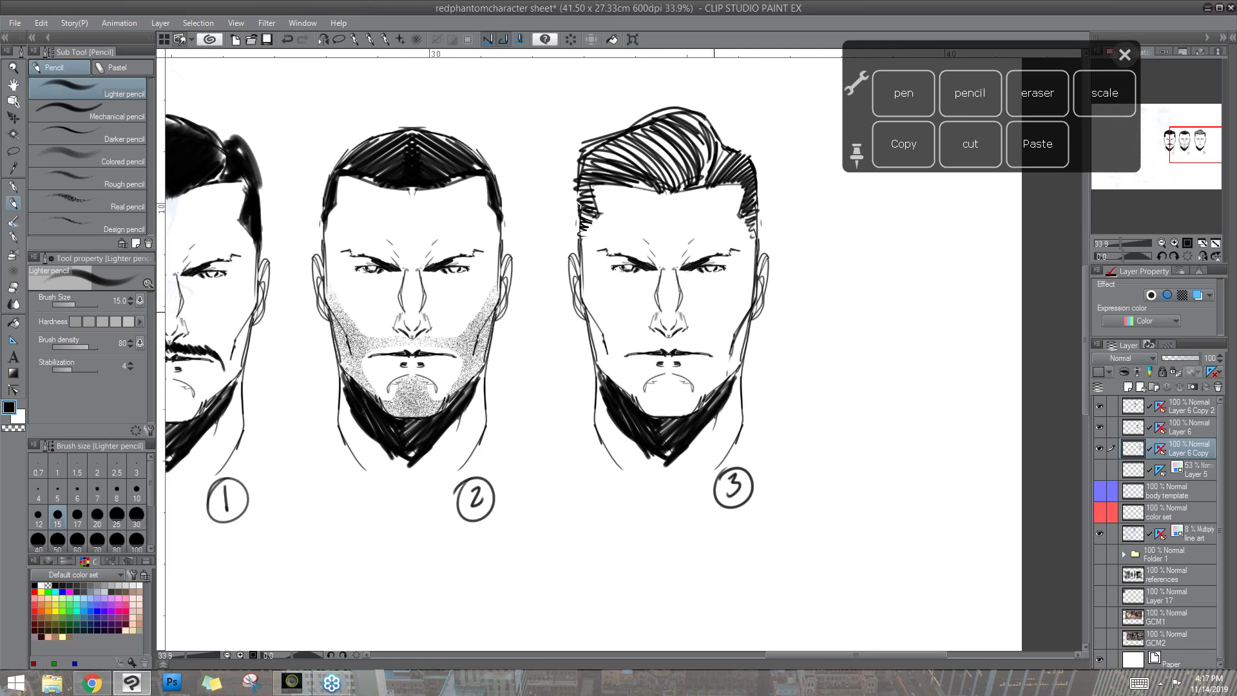
{"action": "left_click", "coordinate": [1198, 255]}
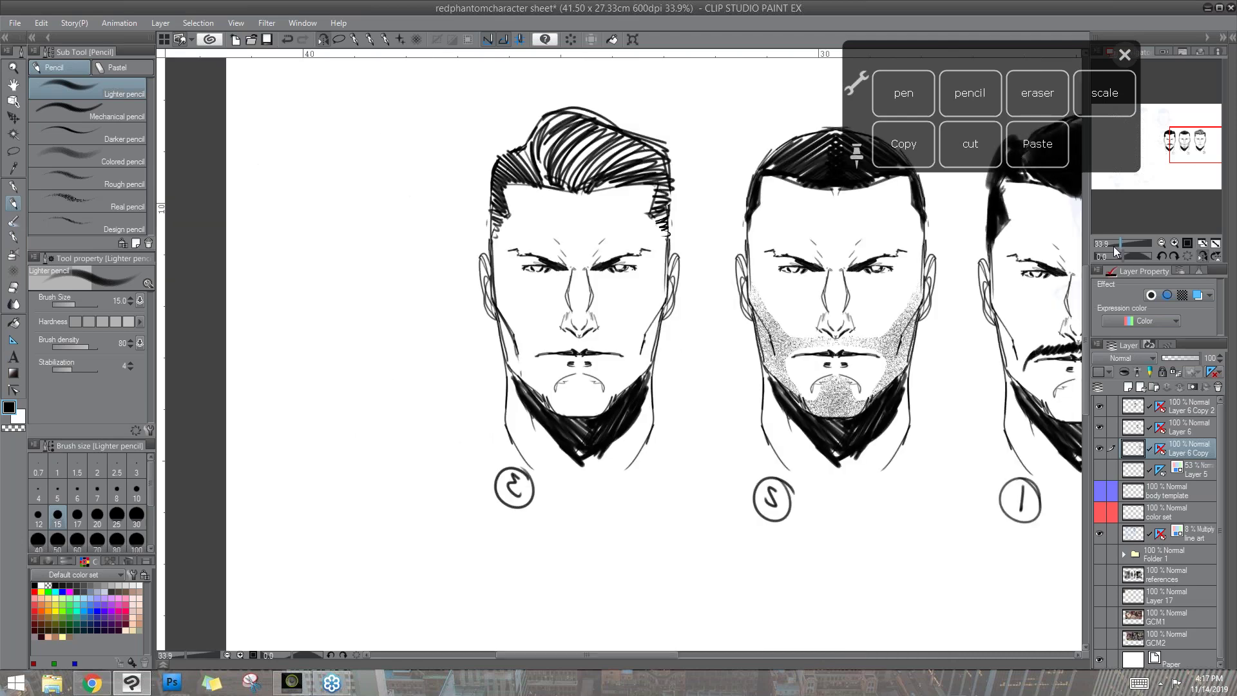
{"action": "left_click", "coordinate": [1203, 256]}
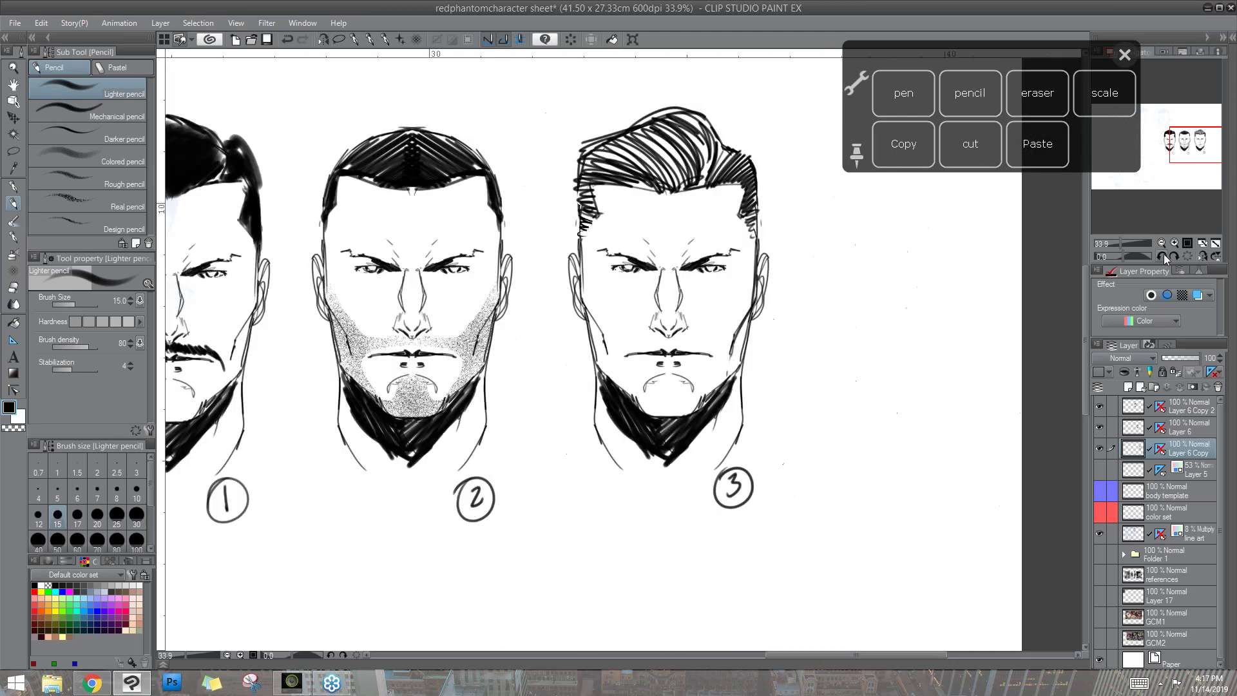
- Check the heads with the canvas rotated, reset the rotation and bring all three heads into view
{"action": "left_click", "coordinate": [1161, 256]}
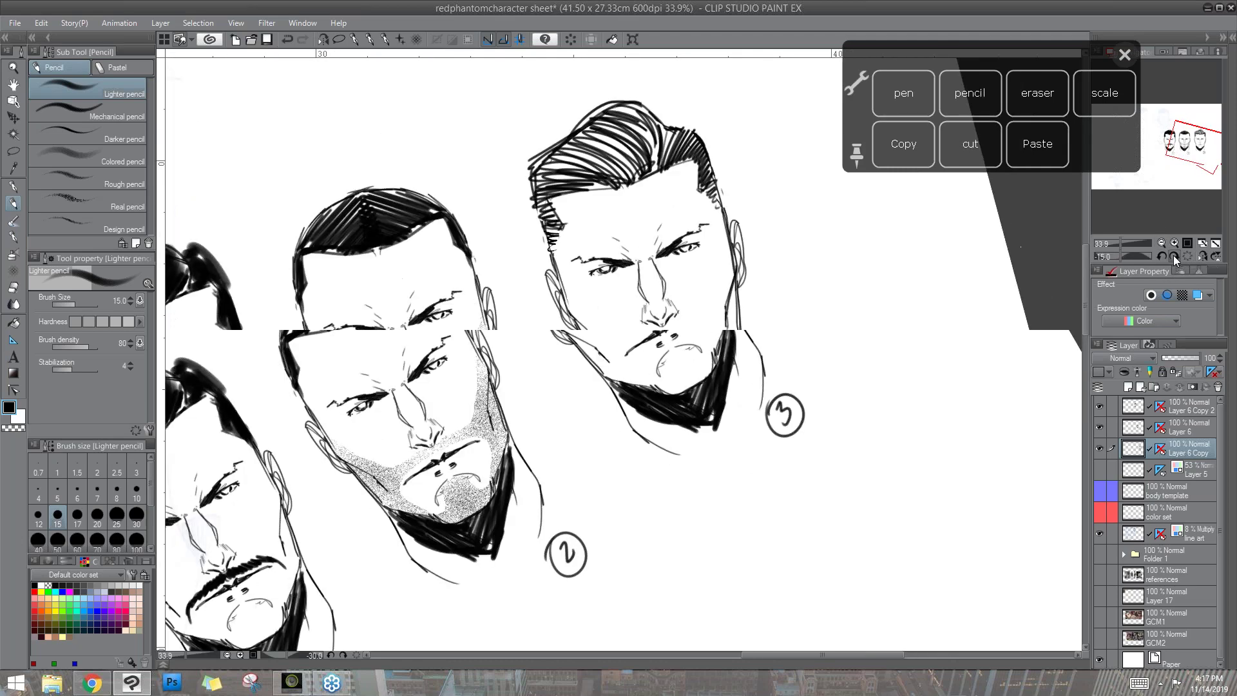
{"action": "left_click", "coordinate": [1174, 256]}
{"action": "left_click", "coordinate": [1161, 256]}
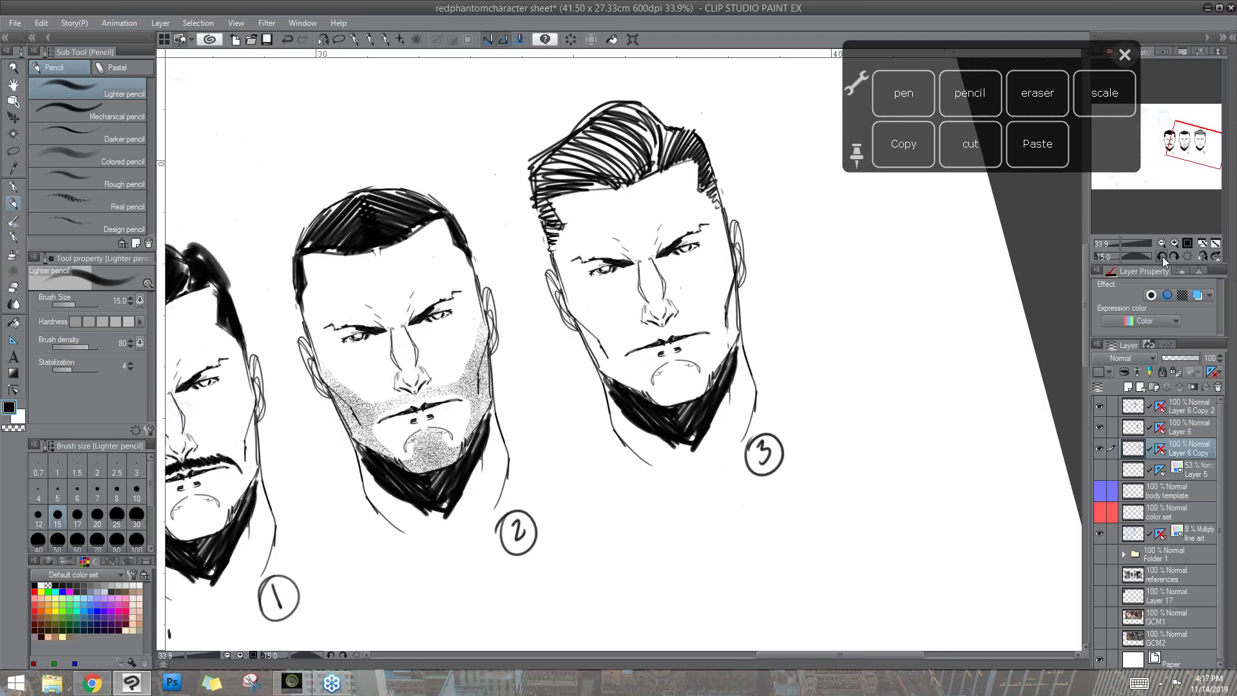
{"action": "left_click", "coordinate": [1162, 256]}
{"action": "left_click", "coordinate": [1163, 256]}
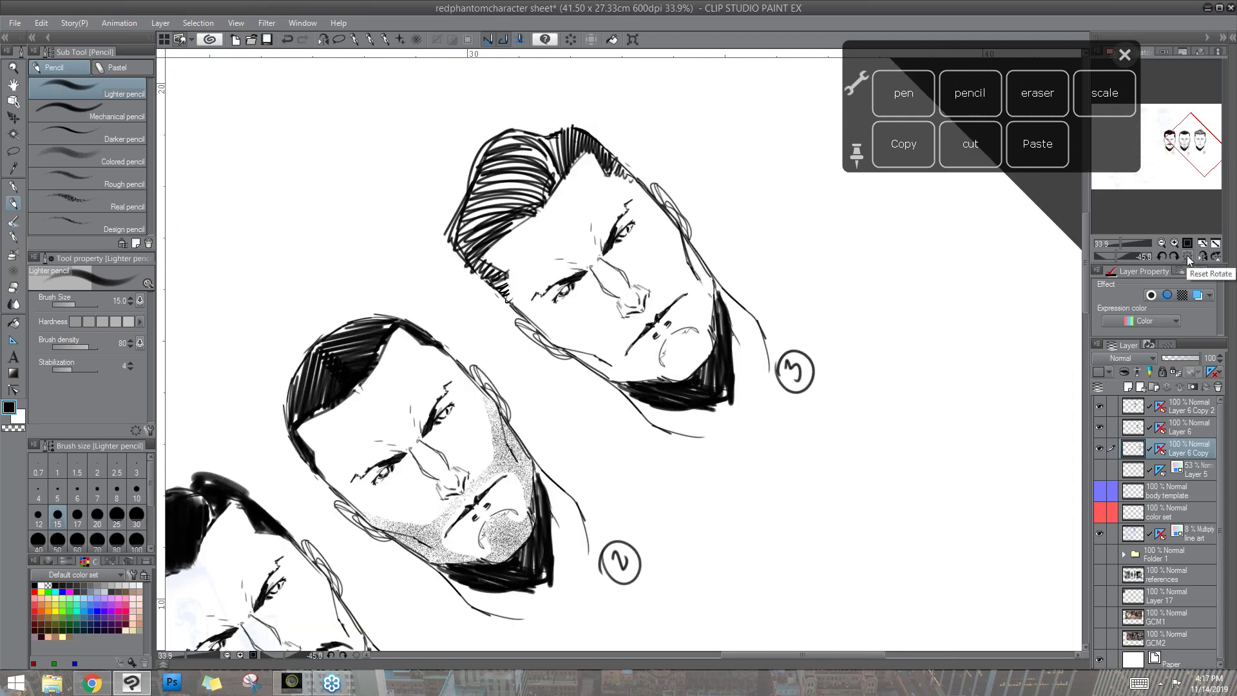
{"action": "left_click", "coordinate": [1187, 256]}
{"action": "key", "text": "slash"}
{"action": "left_click_drag", "start_coordinate": [746, 462], "coordinate": [777, 353]}
{"action": "key", "text": "space"}
{"action": "key", "text": "space"}
{"action": "key", "text": "slash"}
{"action": "key", "text": "space"}
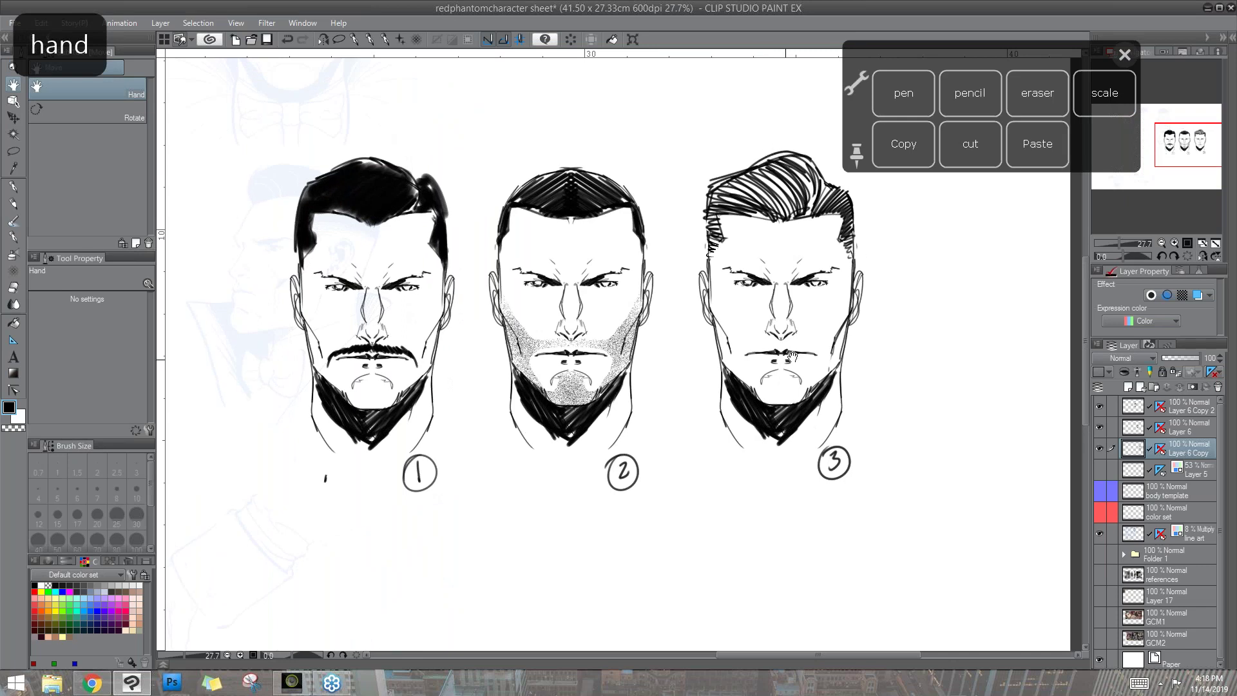
- Touch up head 3's upper lip, and strike out heads 1 and 2 with diagonal pencil lines on a new layer
{"action": "key", "text": "p"}
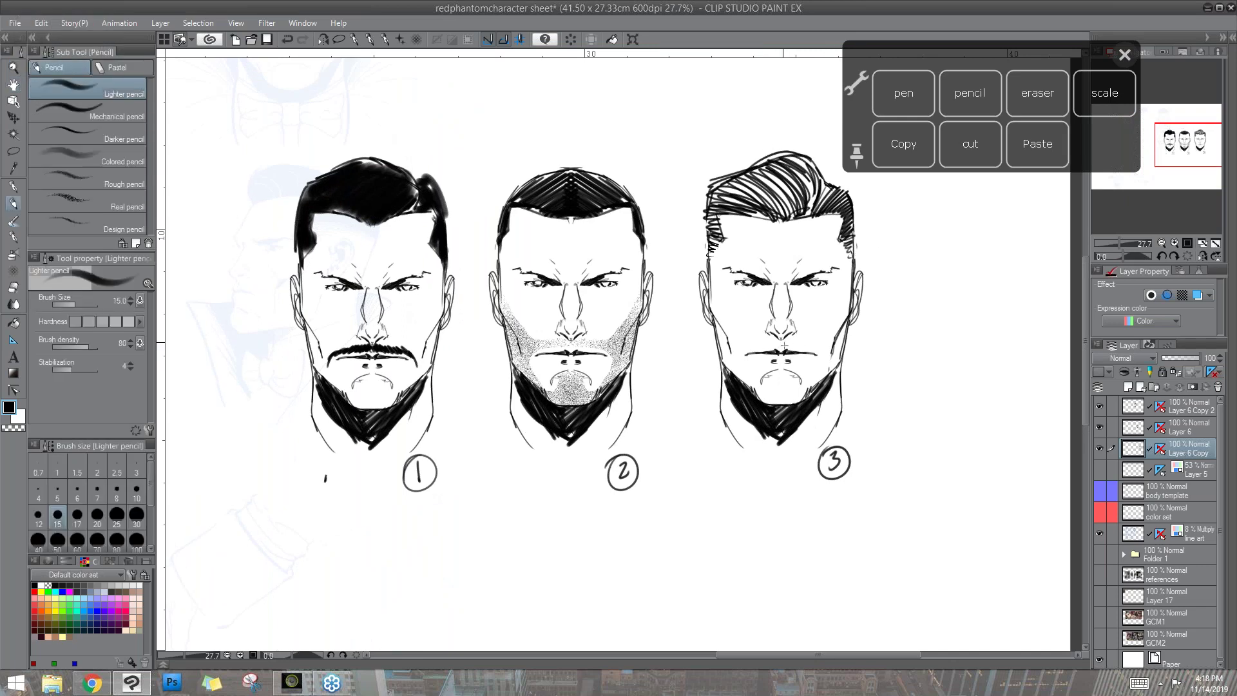
{"action": "left_click_drag", "start_coordinate": [783, 345], "coordinate": [781, 349]}
{"action": "left_click", "coordinate": [1176, 411]}
{"action": "left_click", "coordinate": [1129, 387]}
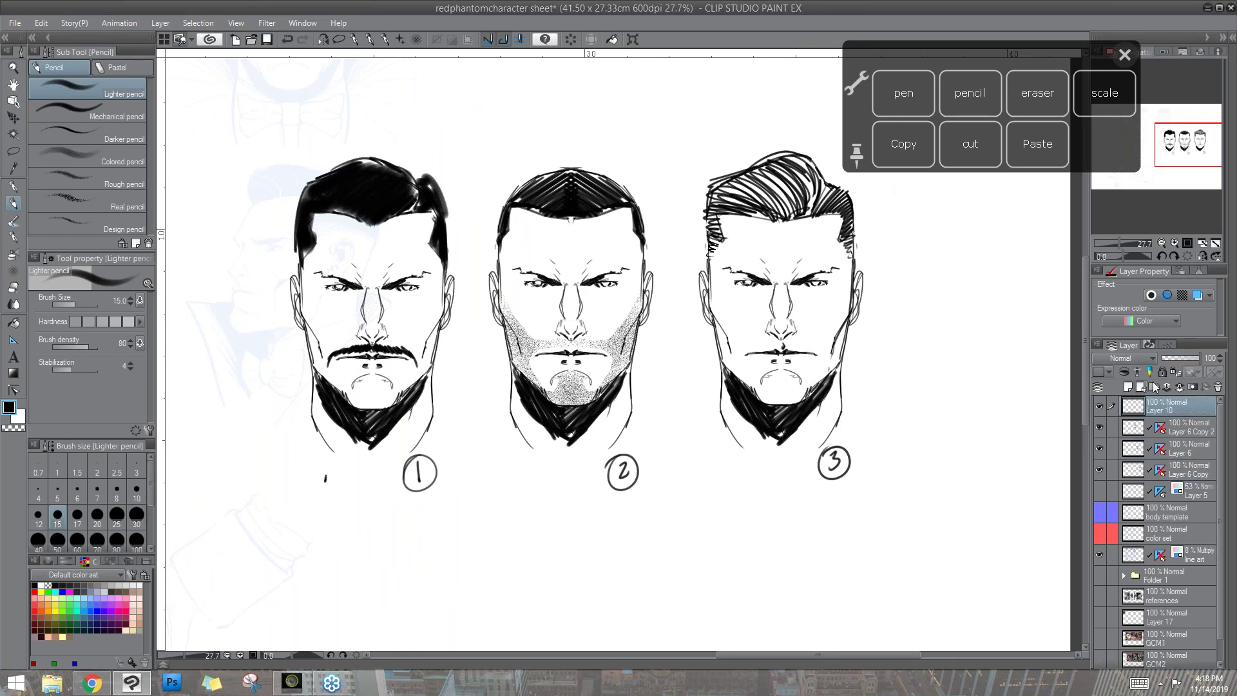
{"action": "left_click_drag", "start_coordinate": [476, 216], "coordinate": [296, 399]}
{"action": "left_click_drag", "start_coordinate": [672, 217], "coordinate": [475, 443]}
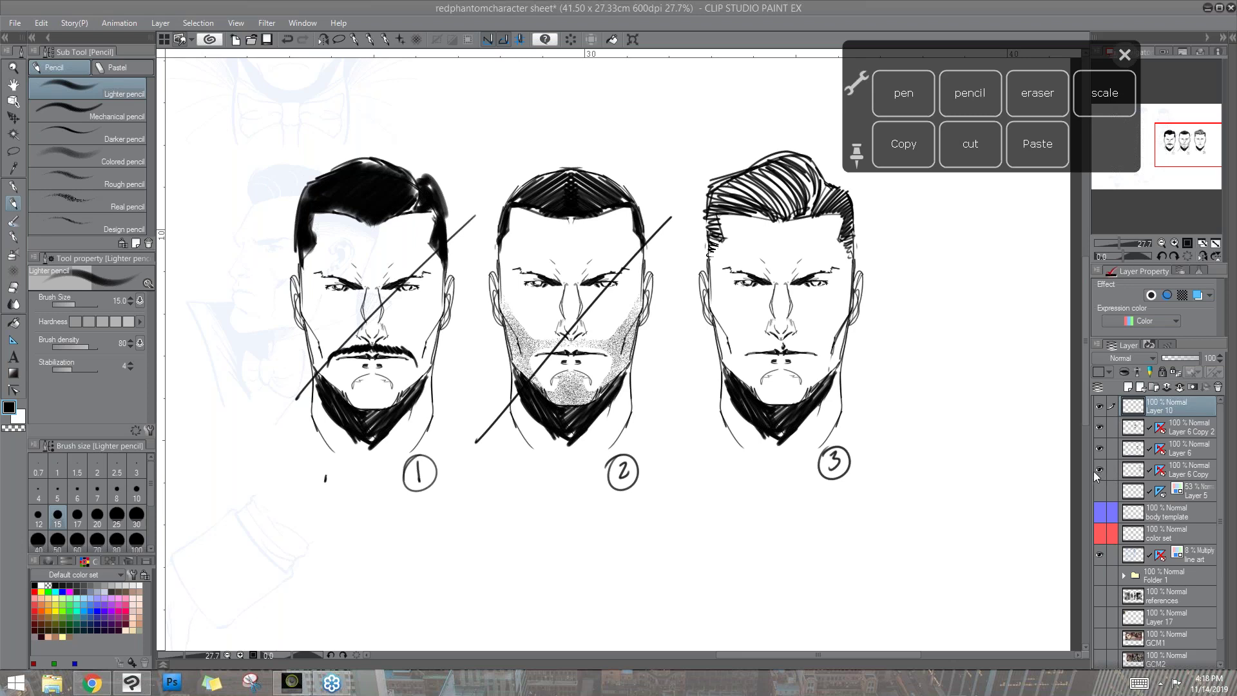
- Hide the strike-out layer and the layers of heads 1 and 2, leaving head 3 shown
{"action": "left_click", "coordinate": [1098, 424]}
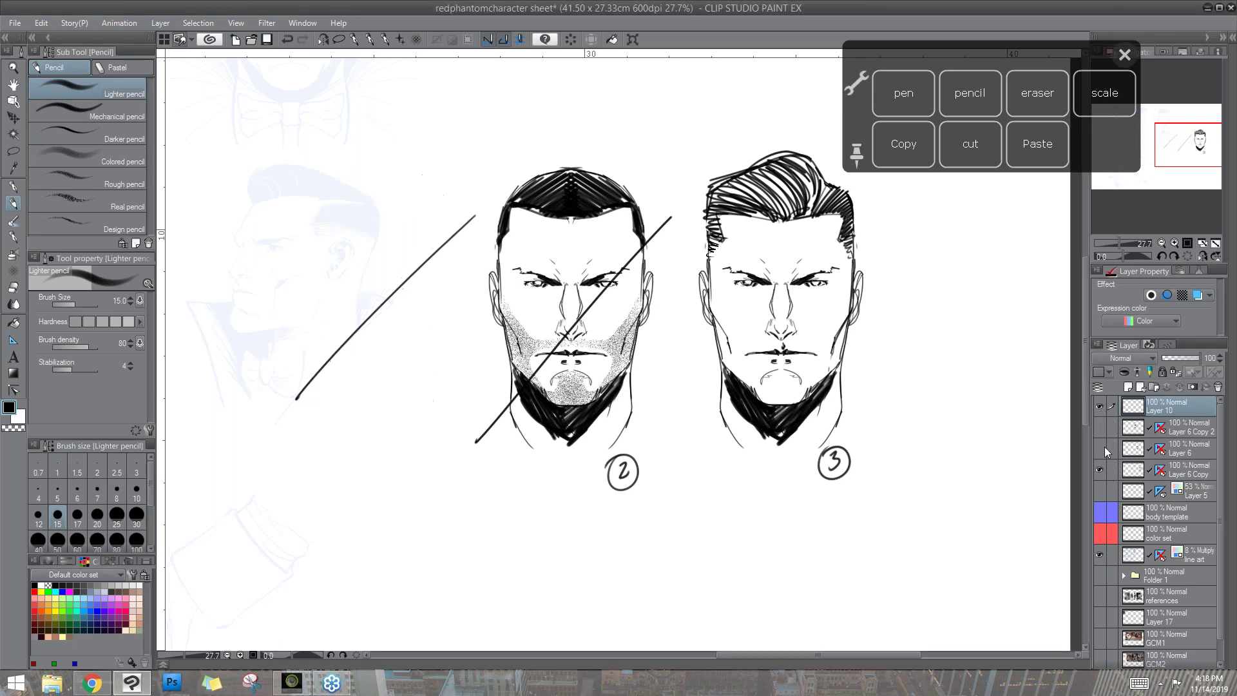
{"action": "left_click", "coordinate": [1099, 447]}
{"action": "left_click", "coordinate": [1098, 405]}
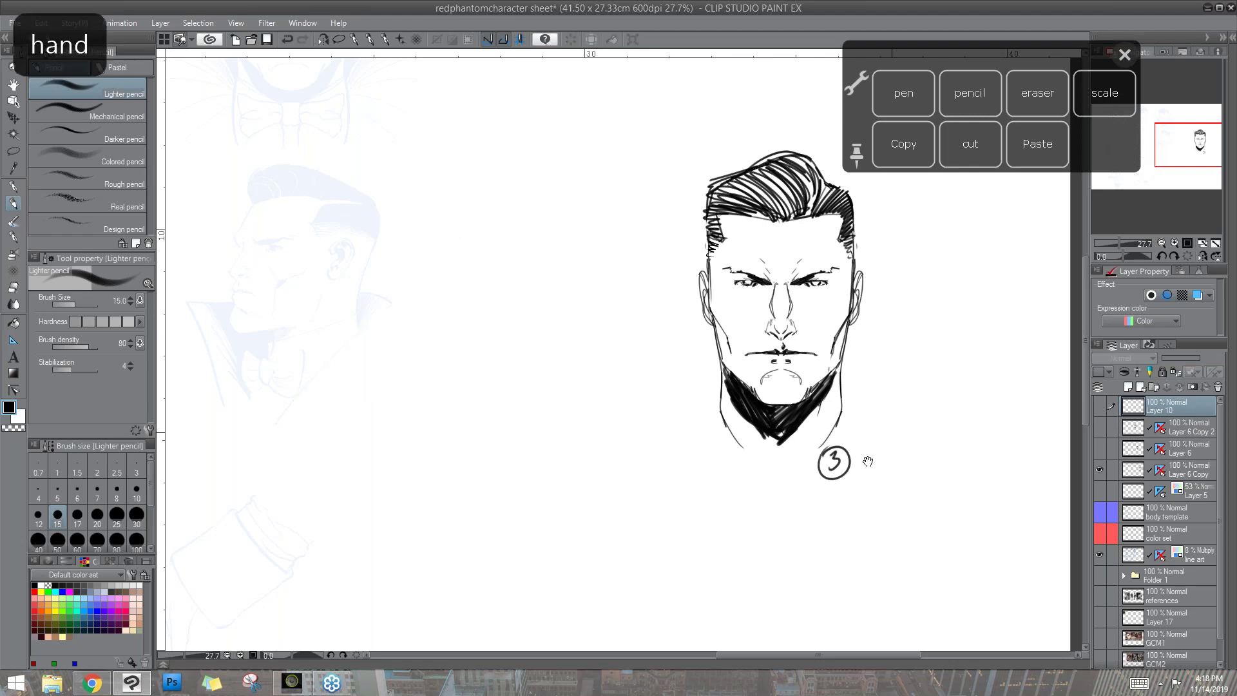
- Show the body template layer with the full character sheet in view
{"action": "key", "text": "space"}
{"action": "left_click_drag", "start_coordinate": [891, 428], "coordinate": [755, 428]}
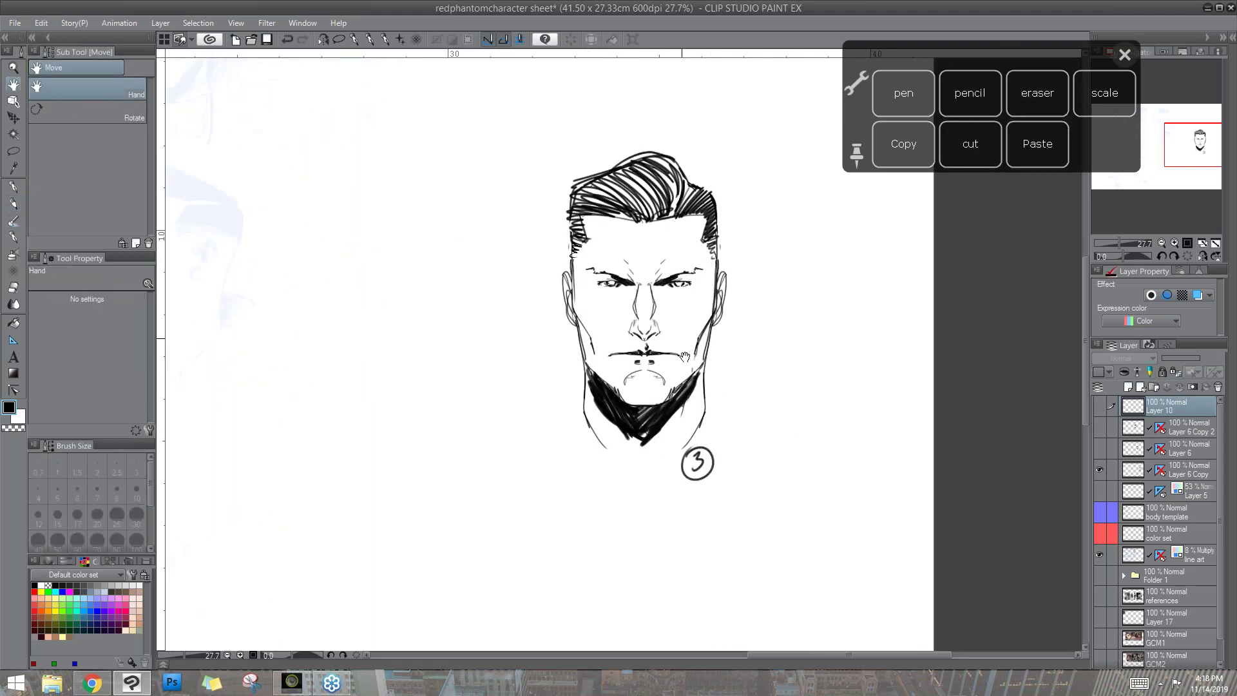
{"action": "scroll", "coordinate": [688, 363], "scroll_direction": "down", "scroll_amount": 1}
{"action": "left_click_drag", "start_coordinate": [759, 402], "coordinate": [928, 406]}
{"action": "scroll", "coordinate": [718, 436], "scroll_direction": "down", "scroll_amount": 1}
{"action": "left_click_drag", "start_coordinate": [759, 428], "coordinate": [785, 432]}
{"action": "scroll", "coordinate": [774, 433], "scroll_direction": "up", "scroll_amount": 1}
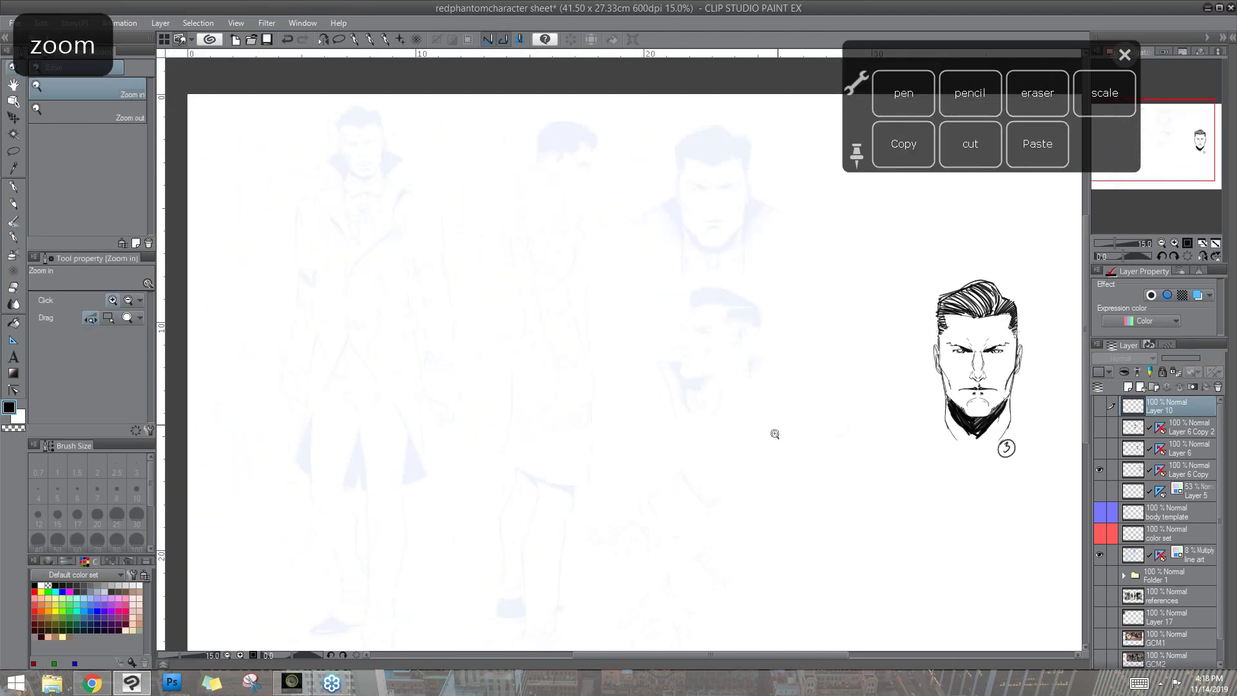
{"action": "scroll", "coordinate": [650, 492], "scroll_direction": "down", "scroll_amount": 1}
{"action": "scroll", "coordinate": [634, 464], "scroll_direction": "down", "scroll_amount": 1}
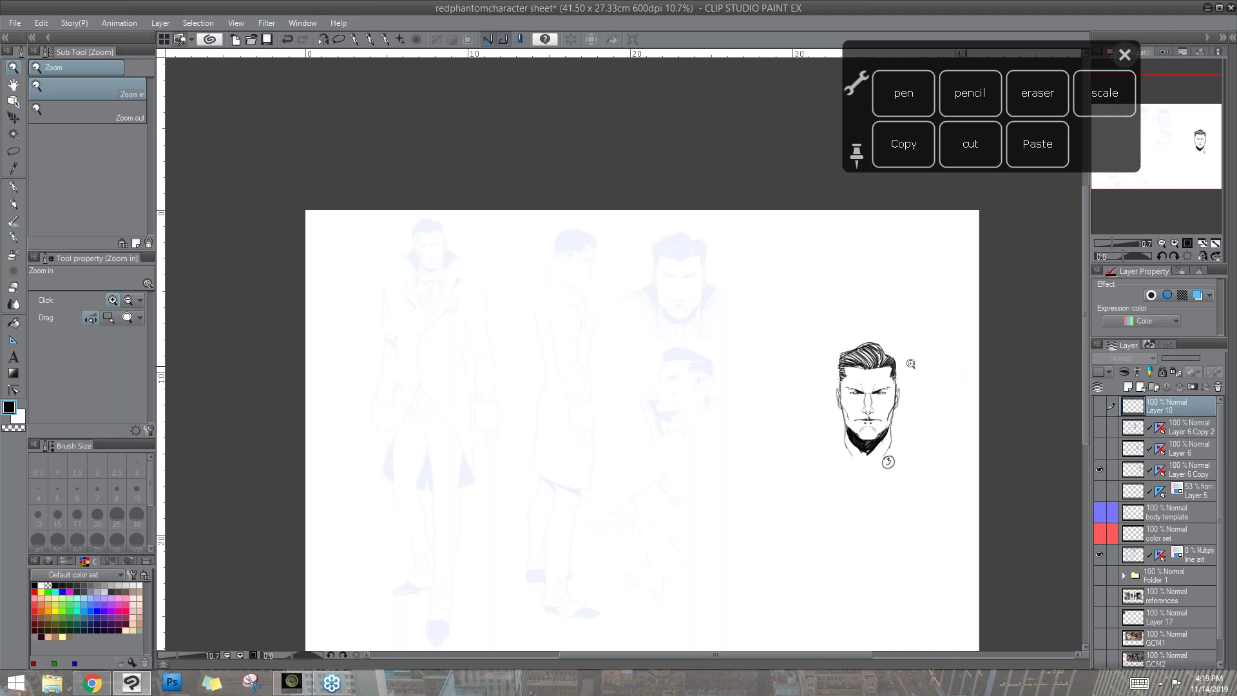
{"action": "left_click", "coordinate": [1101, 513]}
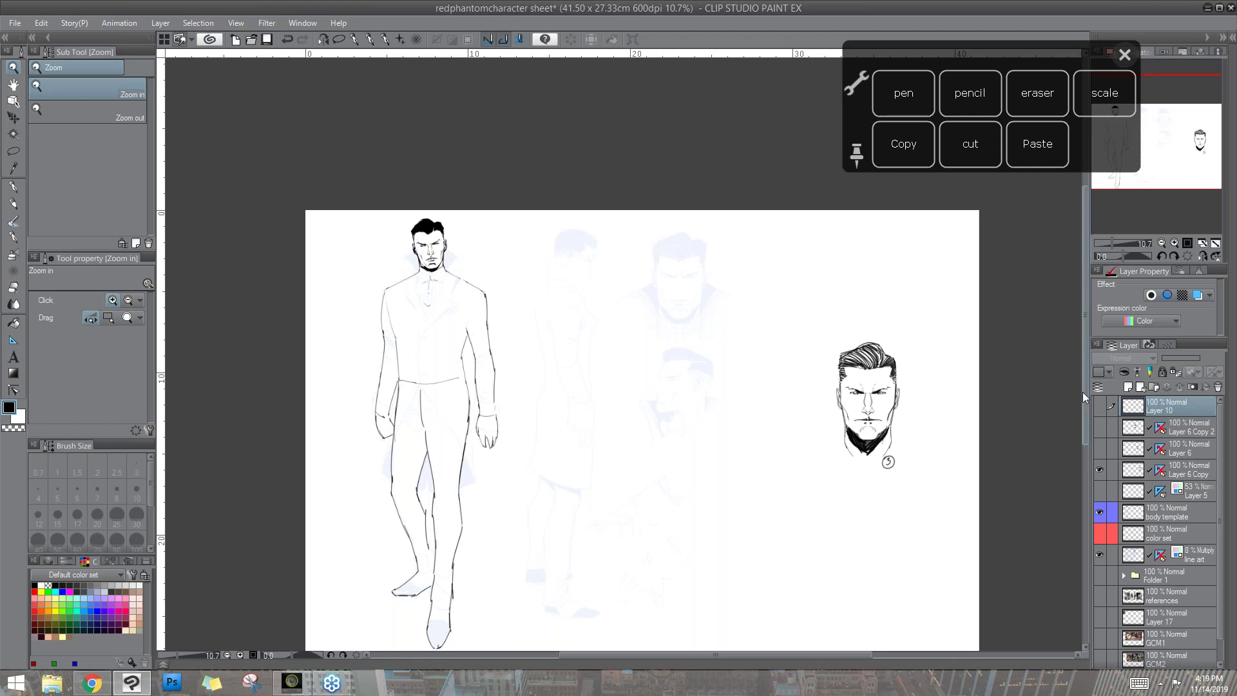
{"action": "left_click_drag", "start_coordinate": [1083, 392], "coordinate": [1082, 409]}
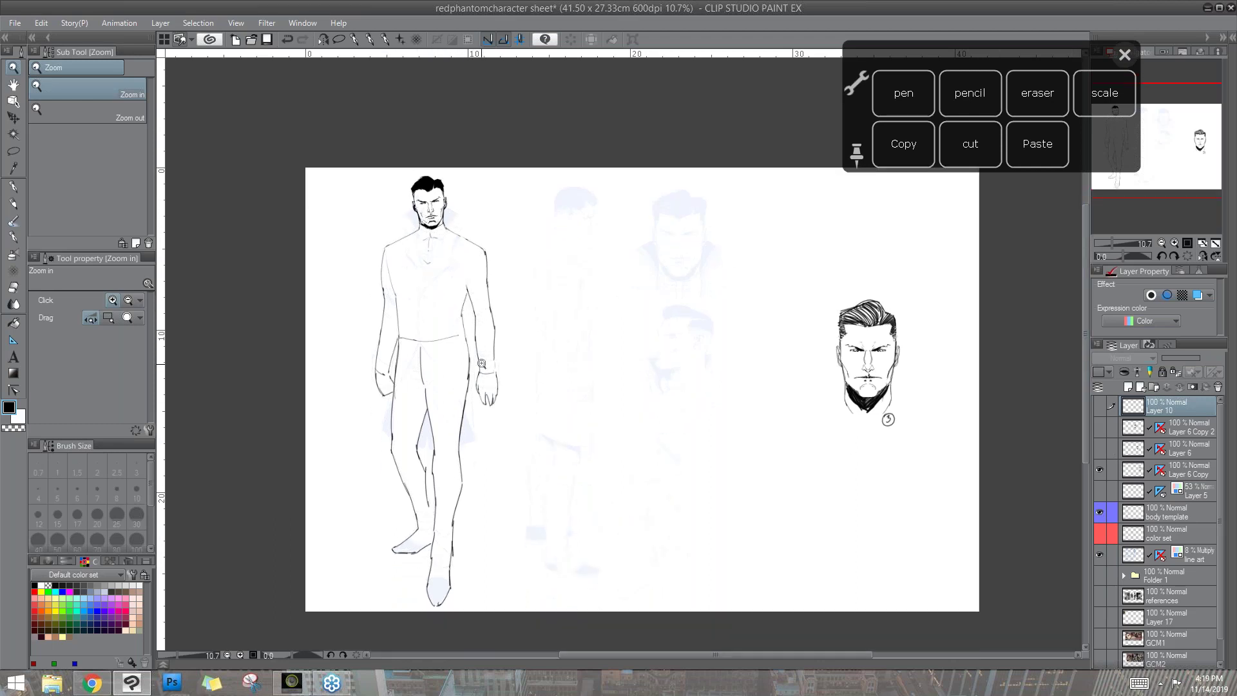
- Duplicate the body template layer and move the copy beside the original figure
{"action": "left_click", "coordinate": [1176, 514]}
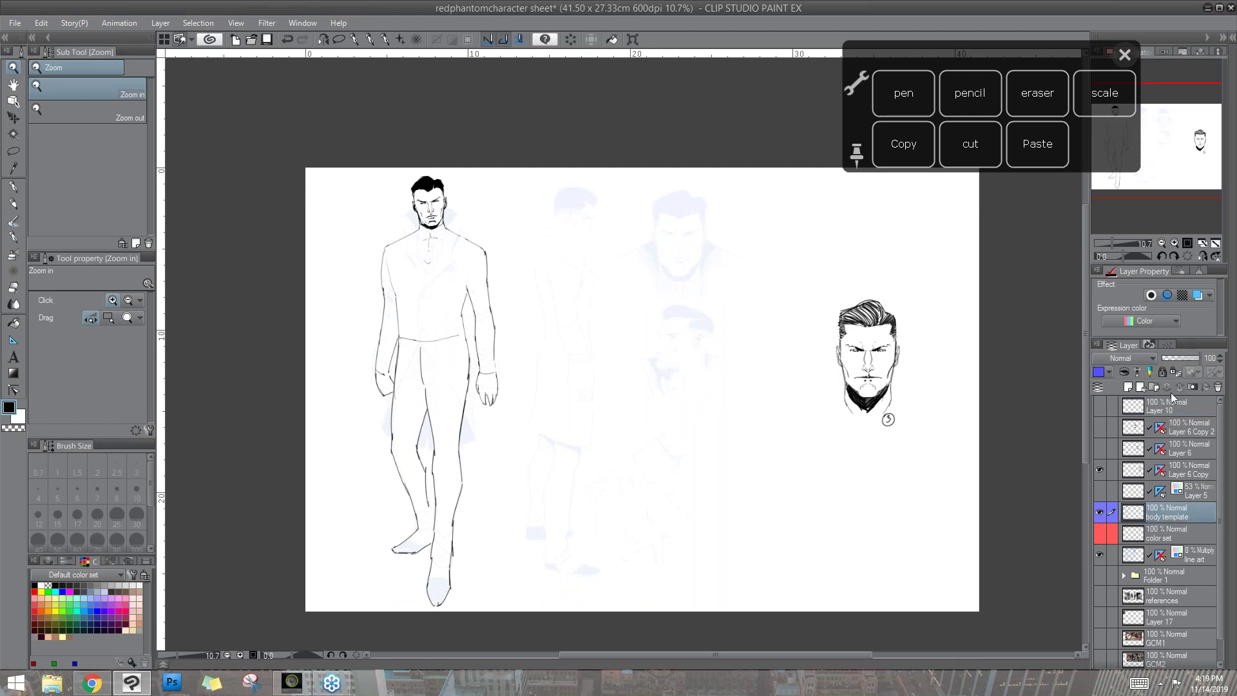
{"action": "right_click", "coordinate": [1173, 512]}
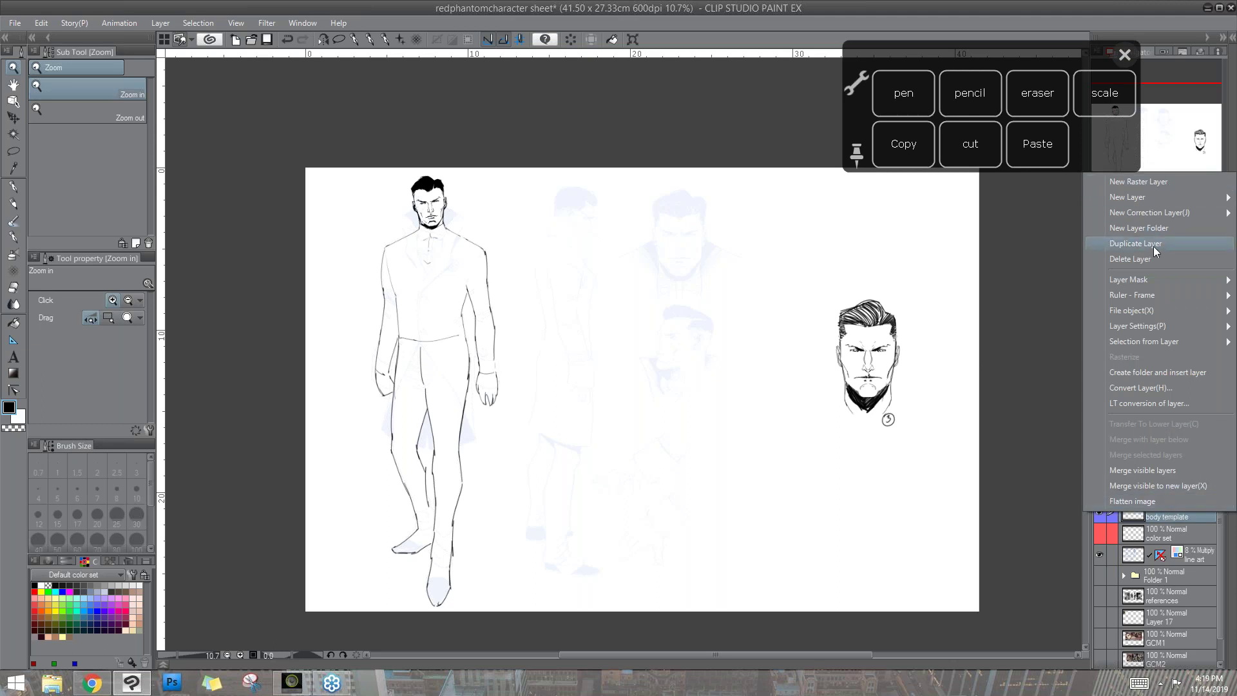
{"action": "left_click", "coordinate": [1170, 516]}
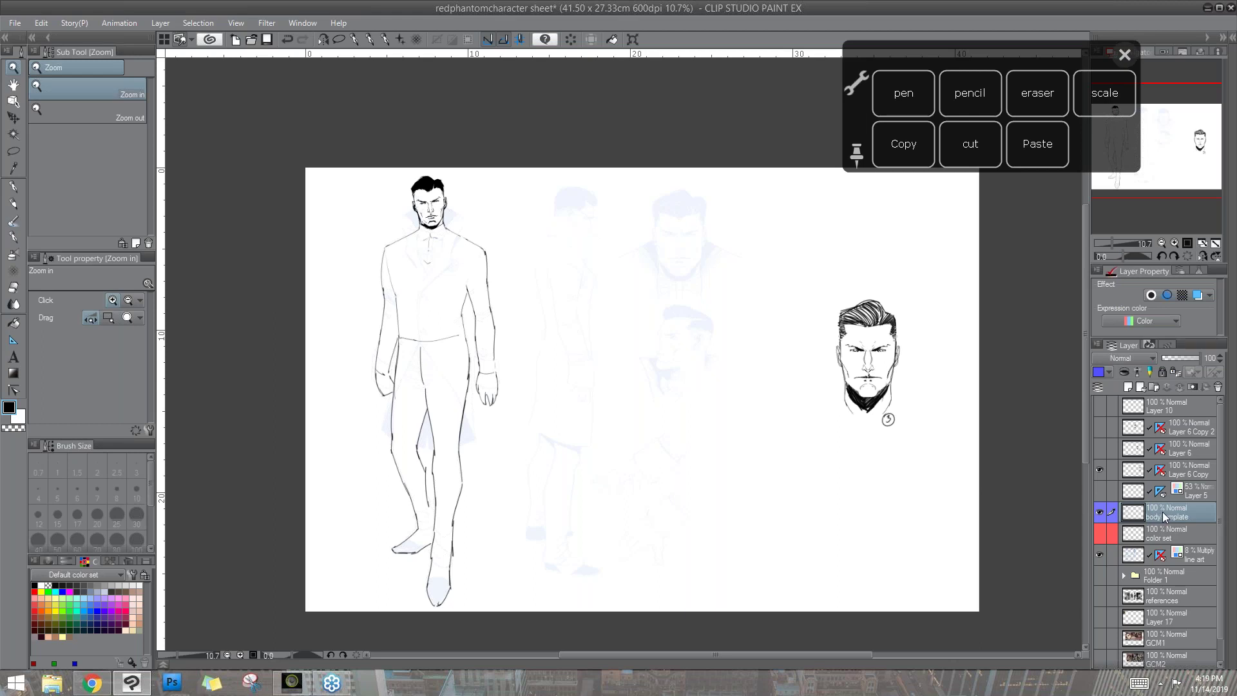
{"action": "right_click", "coordinate": [1162, 512]}
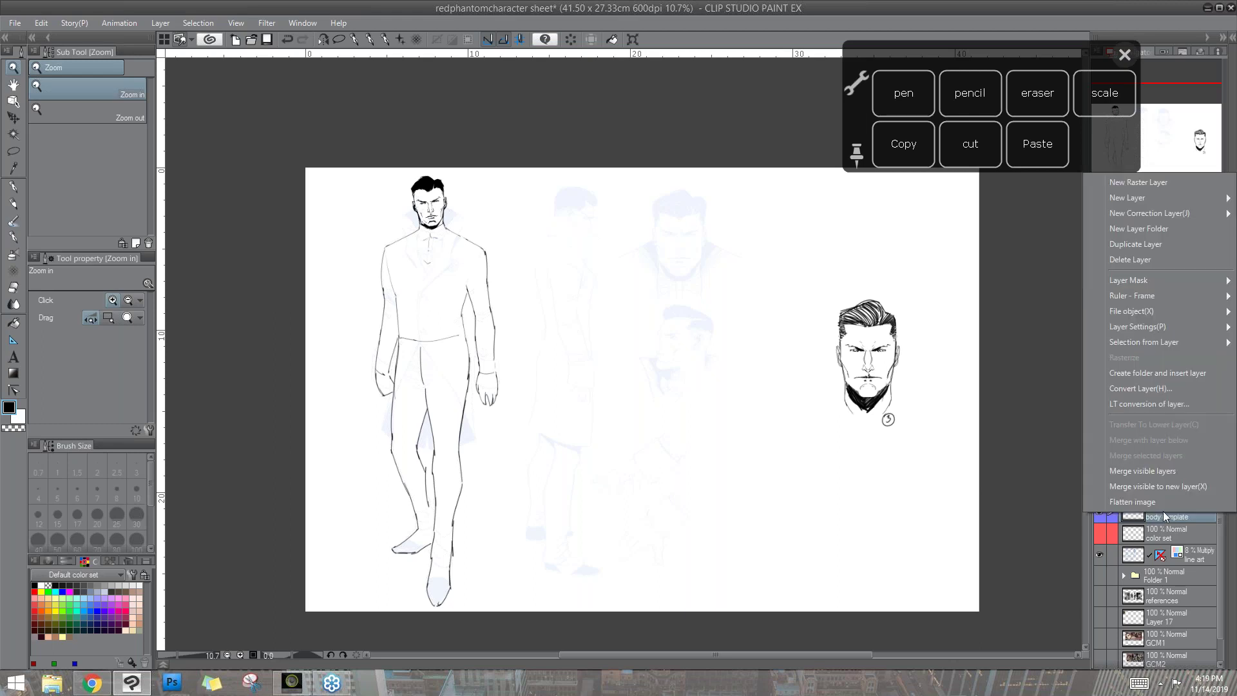
{"action": "left_click", "coordinate": [1153, 245]}
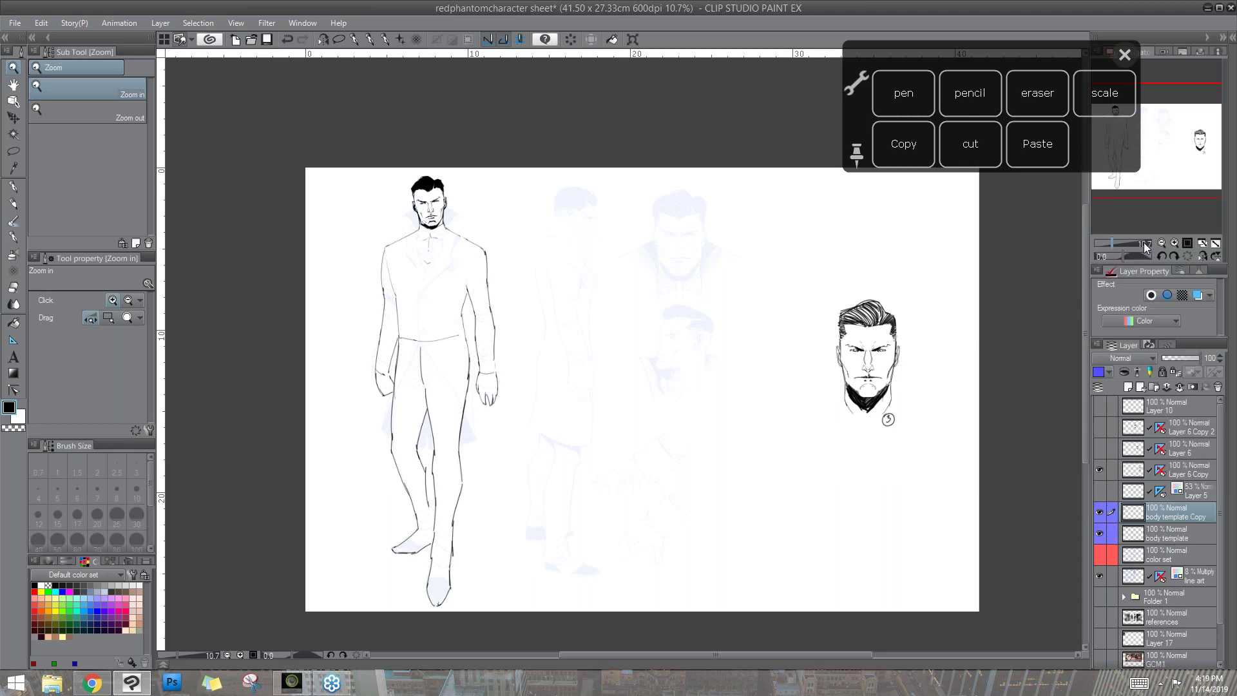
{"action": "left_click", "coordinate": [16, 118]}
{"action": "left_click_drag", "start_coordinate": [519, 402], "coordinate": [668, 379]}
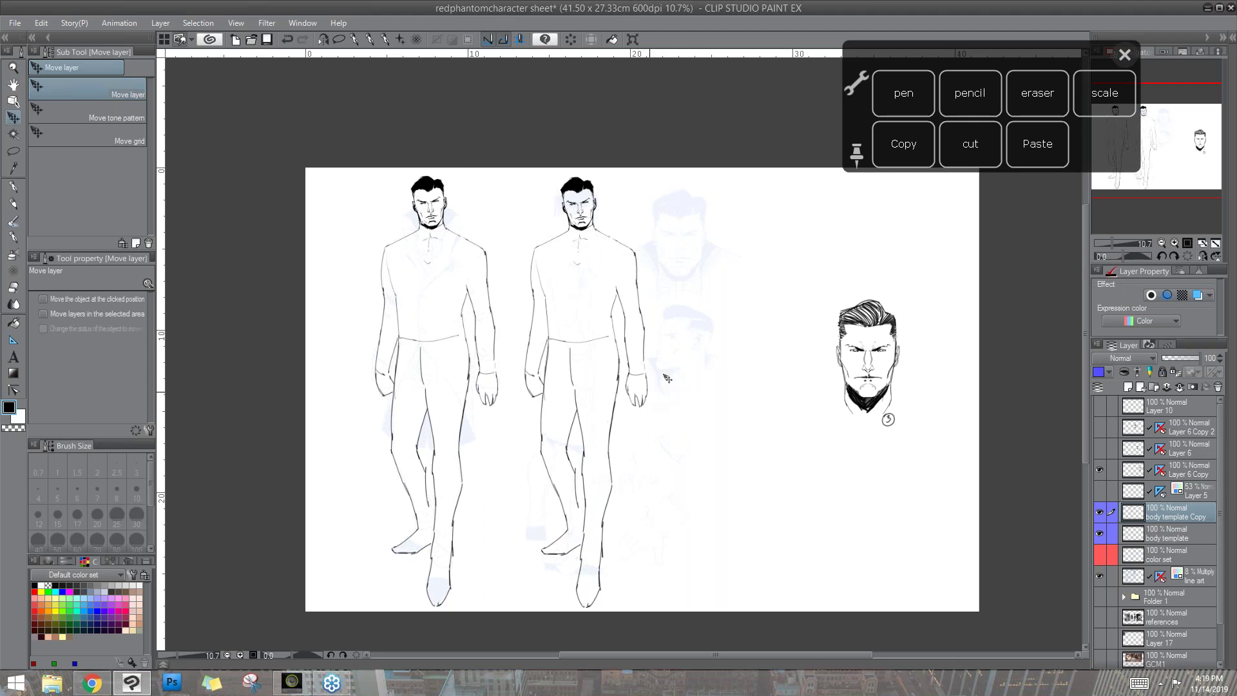
- Duplicate the body template copy and place the third figure between the second figure and head 3
{"action": "right_click", "coordinate": [1175, 512]}
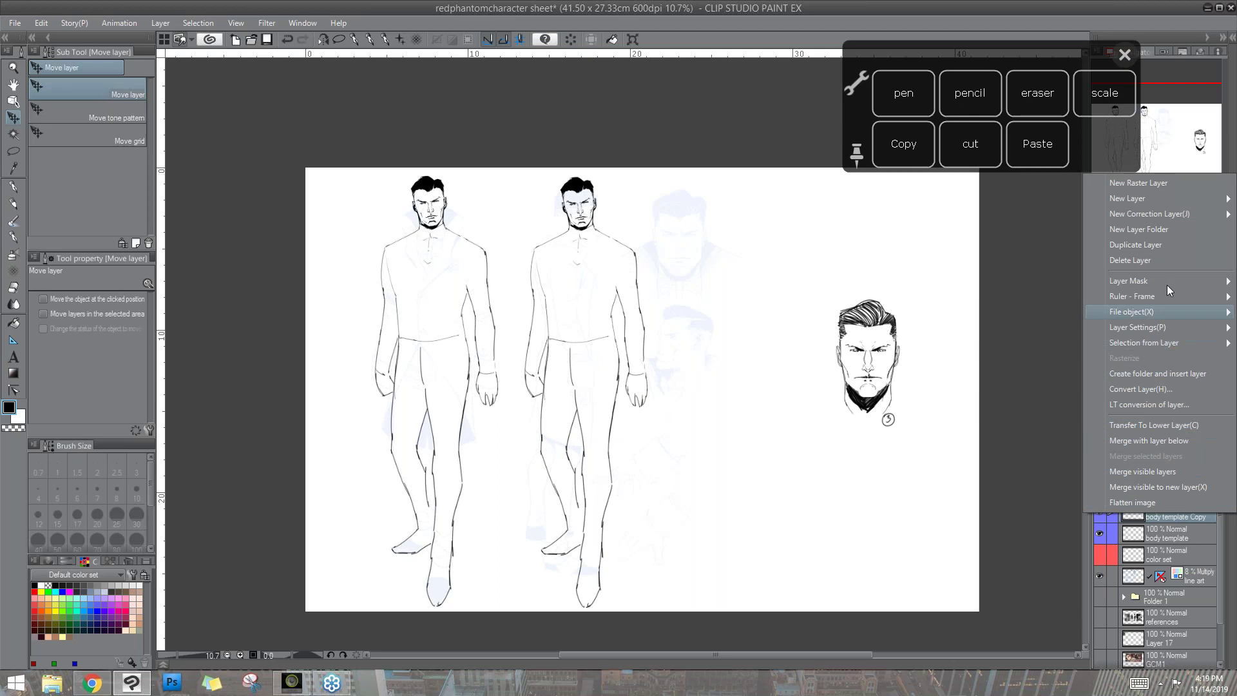
{"action": "left_click", "coordinate": [1168, 248]}
{"action": "left_click_drag", "start_coordinate": [717, 470], "coordinate": [857, 468]}
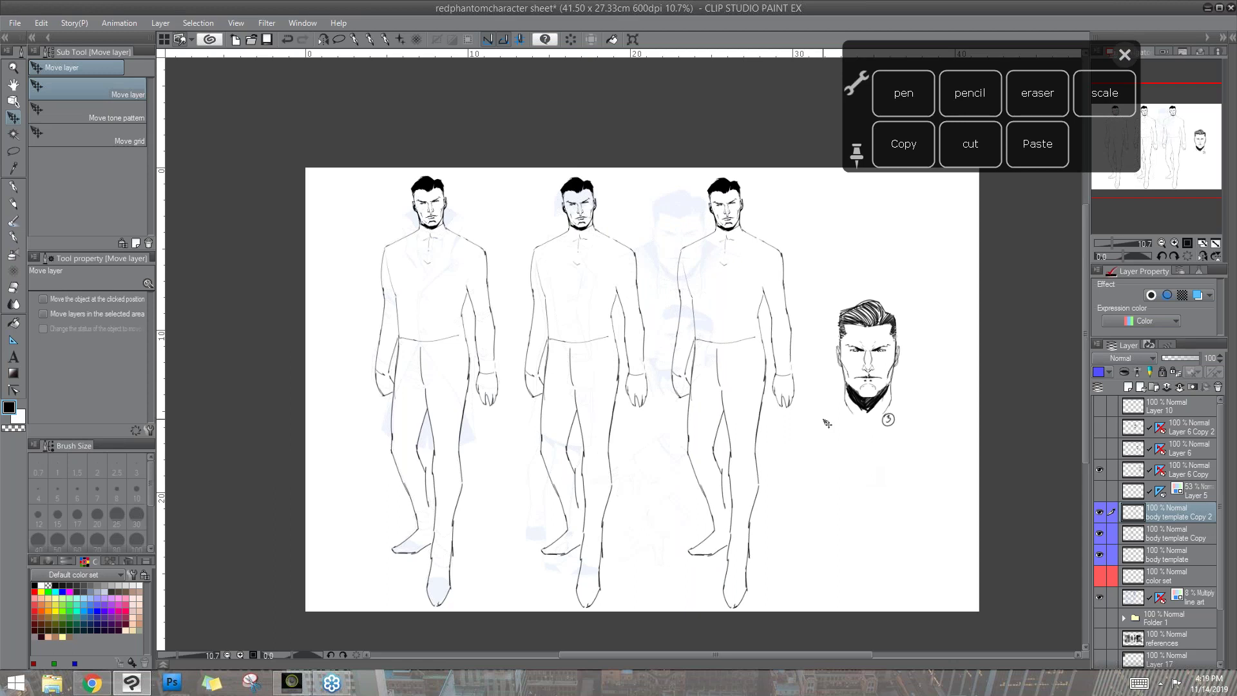
- Bring the three body figures closer into view and select the hidden Layer 6 Copy 2 layer
{"action": "left_click", "coordinate": [1174, 243]}
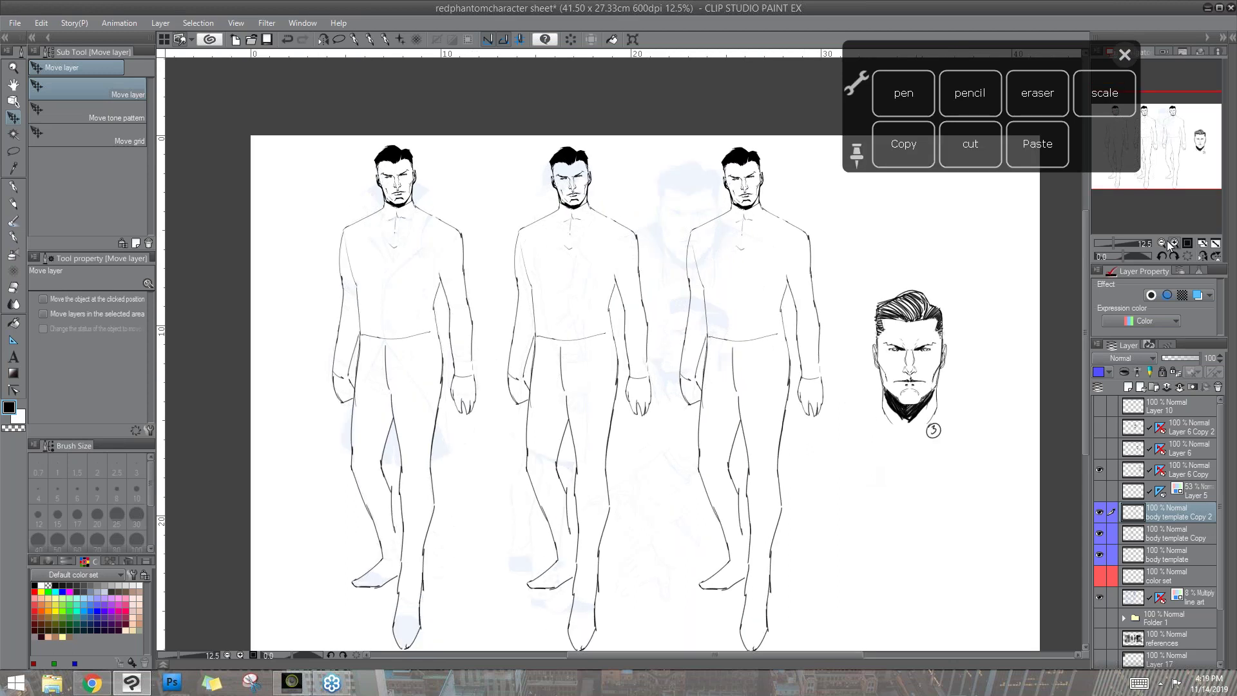
{"action": "left_click", "coordinate": [1172, 244]}
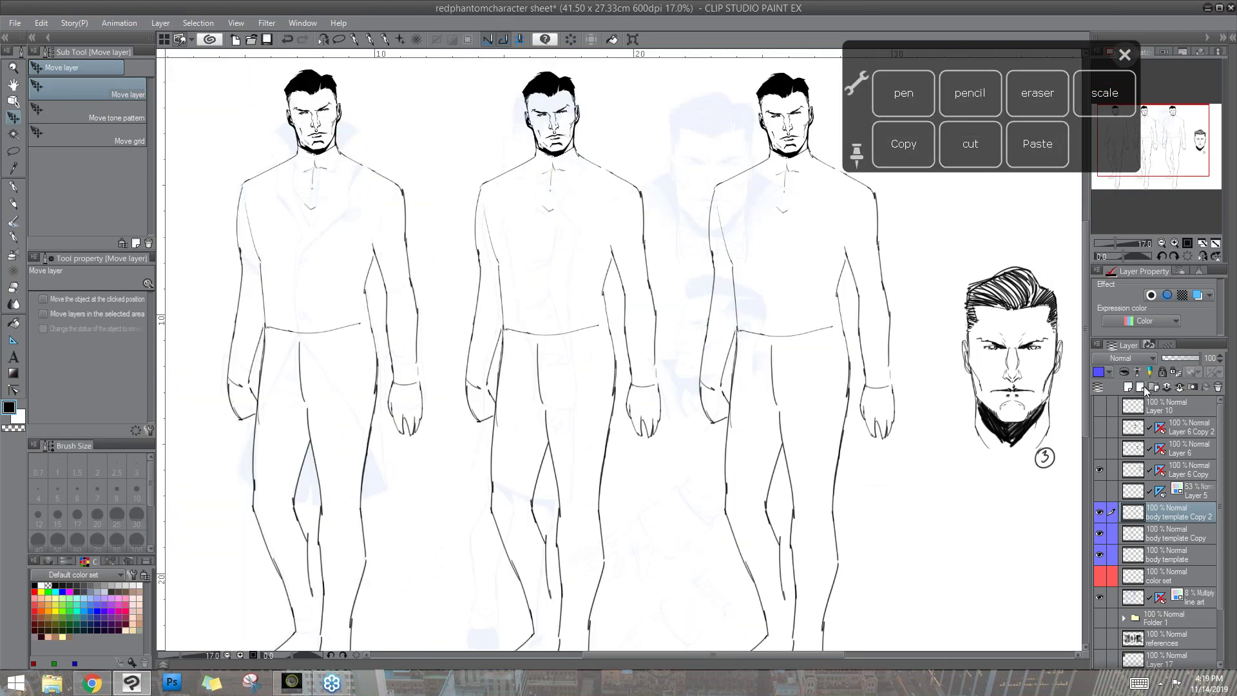
{"action": "key", "text": "h"}
{"action": "left_click_drag", "start_coordinate": [690, 509], "coordinate": [742, 502]}
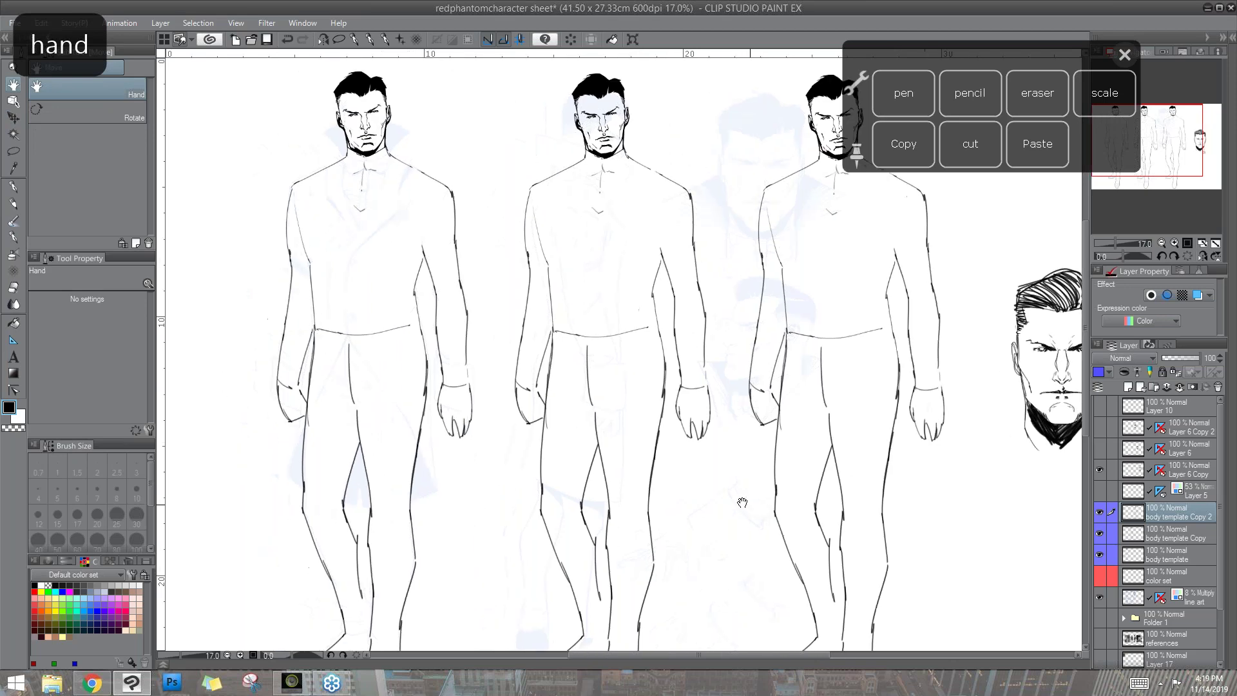
{"action": "scroll", "coordinate": [1087, 378], "scroll_direction": "up", "scroll_amount": 1}
{"action": "scroll", "coordinate": [1086, 380], "scroll_direction": "up", "scroll_amount": 1}
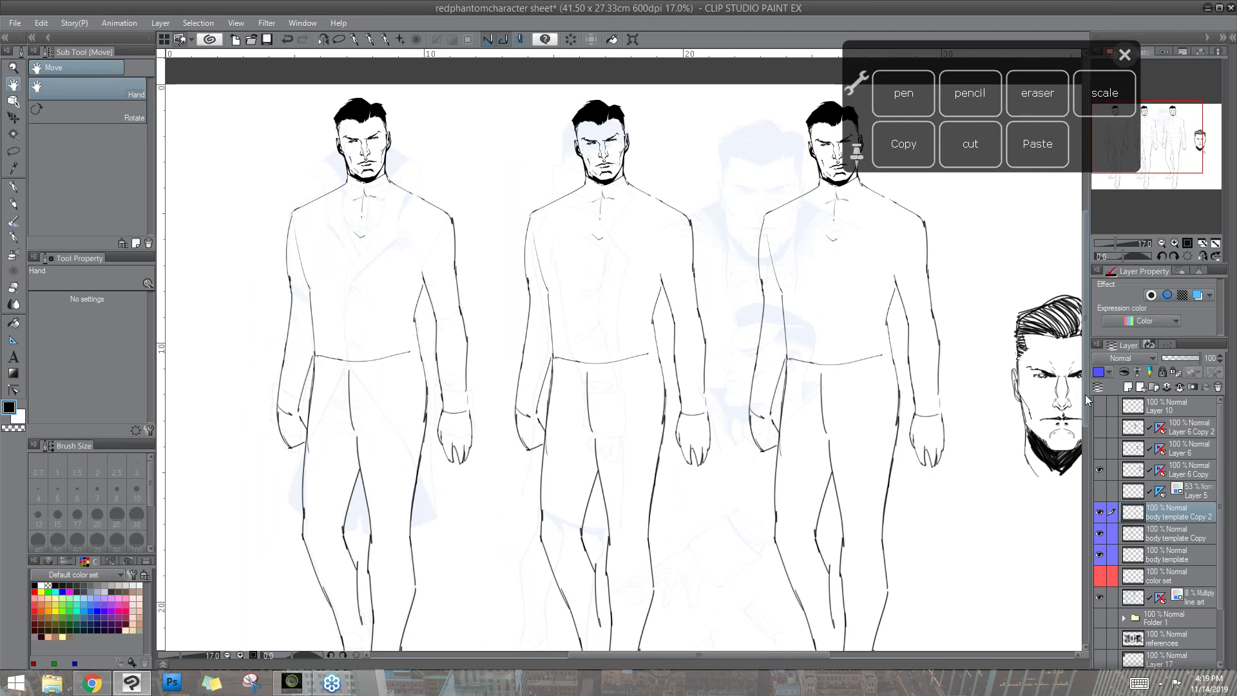
{"action": "scroll", "coordinate": [1087, 399], "scroll_direction": "left", "scroll_amount": 5}
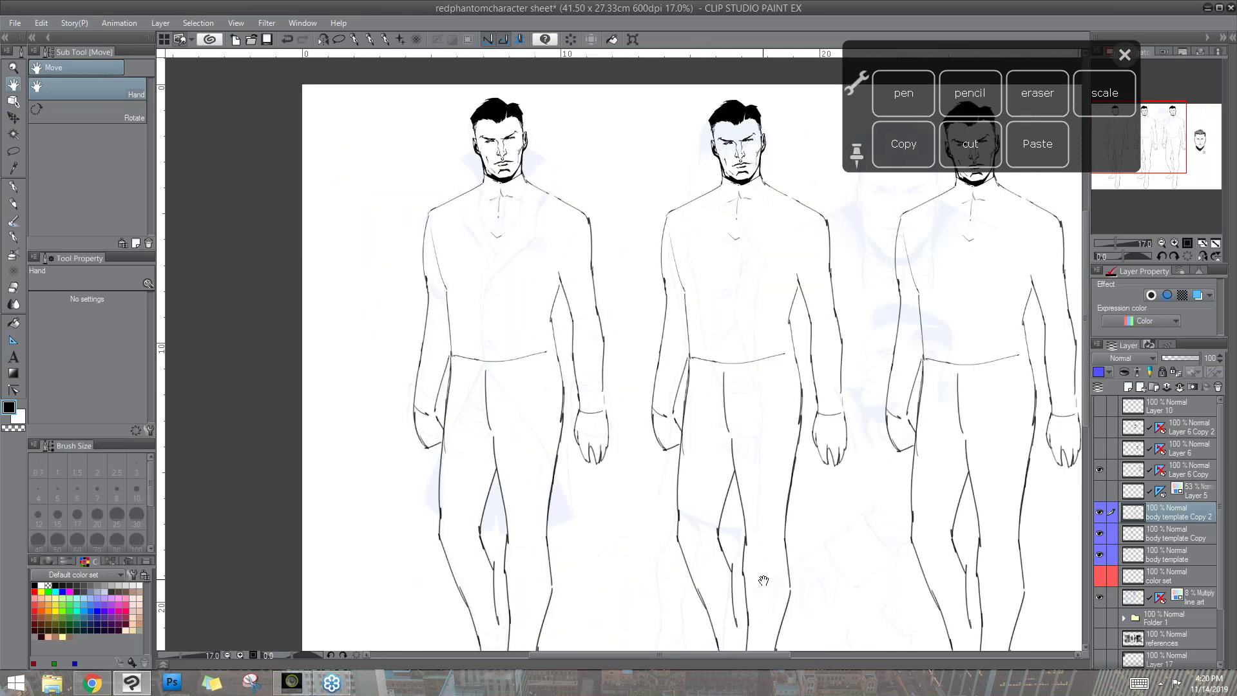
{"action": "right_click", "coordinate": [1134, 427]}
{"action": "key", "text": "Escape"}
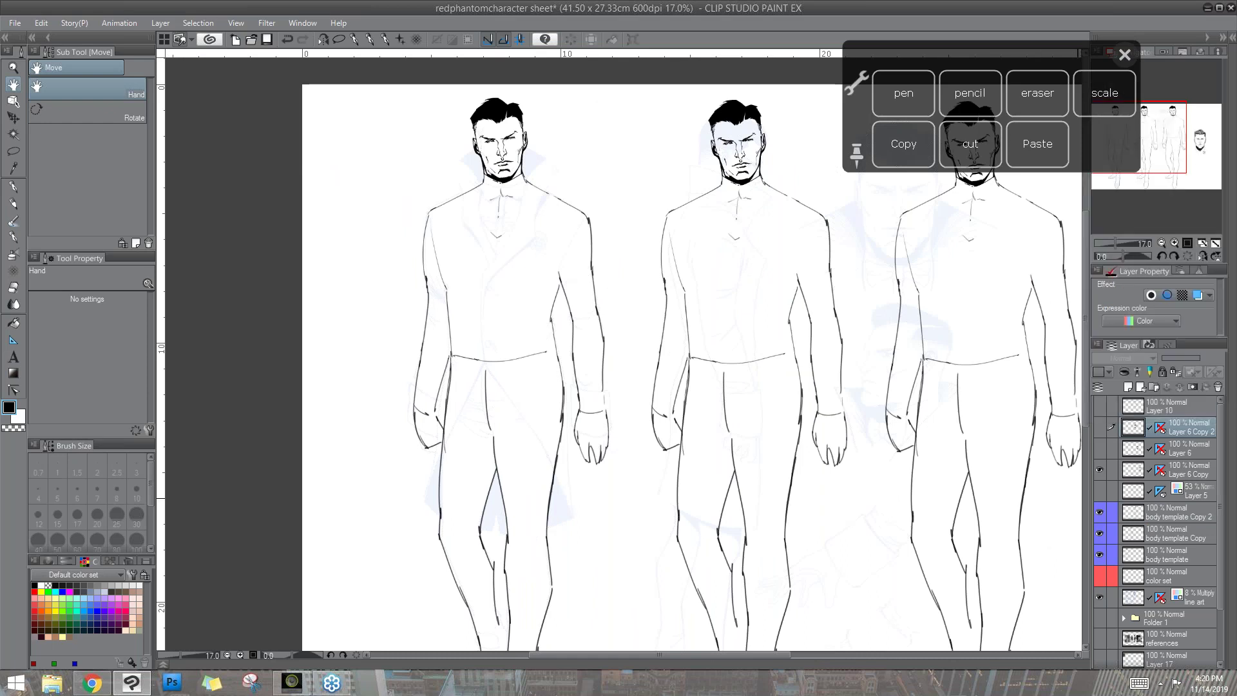
- Make the color set layer visible so its swatches are available beside the first figure
{"action": "left_click", "coordinate": [1100, 493]}
{"action": "left_click", "coordinate": [1100, 493]}
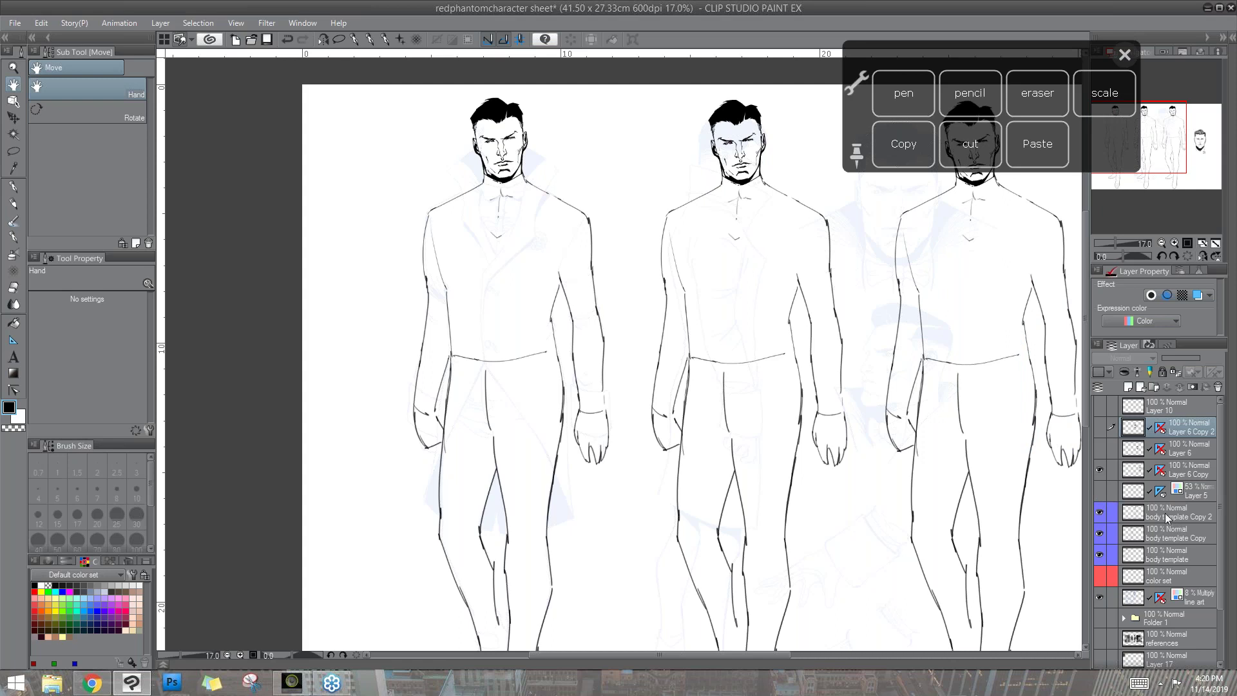
{"action": "left_click_drag", "start_coordinate": [1220, 566], "coordinate": [1220, 596]}
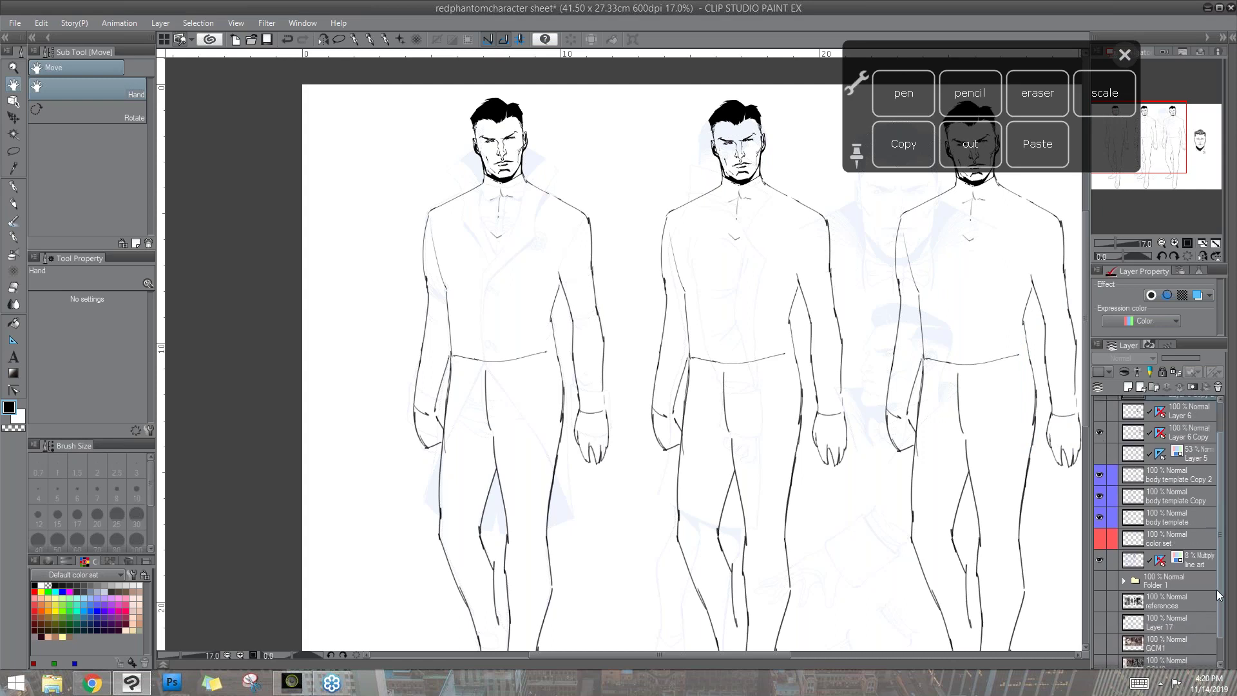
{"action": "scroll", "coordinate": [1201, 574], "scroll_direction": "up", "scroll_amount": 2}
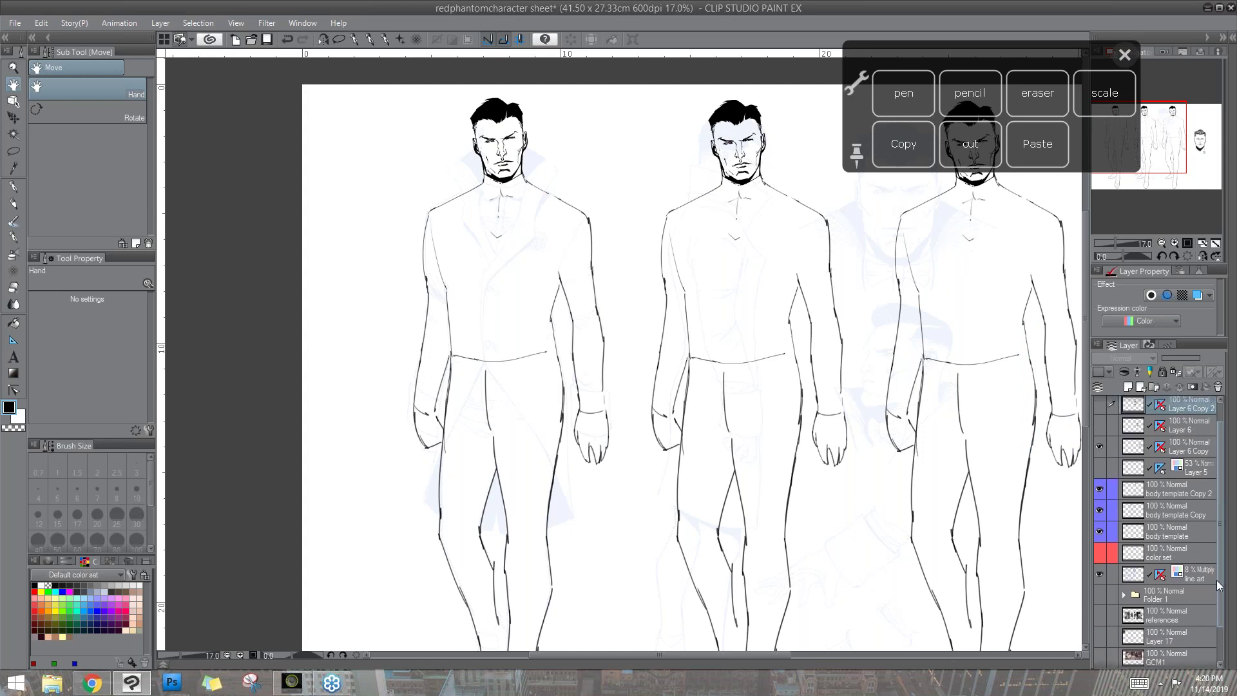
{"action": "left_click", "coordinate": [1100, 558]}
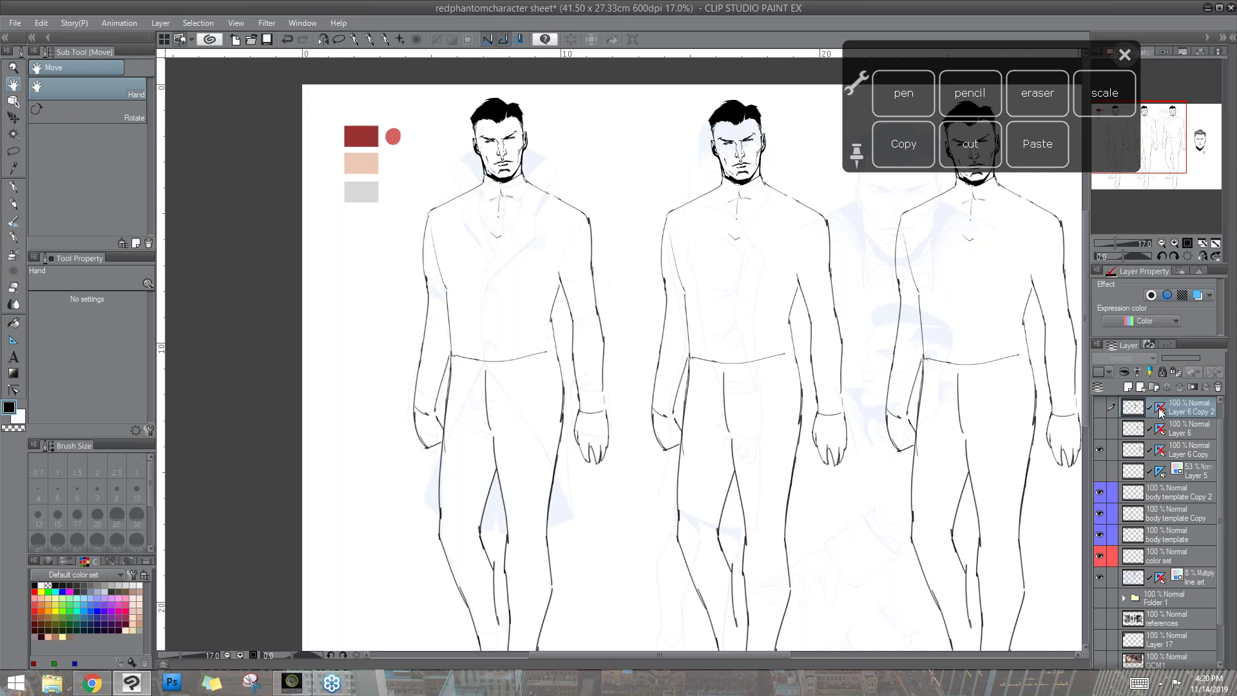
- Identify the third figure's layer, body template Copy 2, and reorder it directly below the body template layer
{"action": "left_click", "coordinate": [1166, 538]}
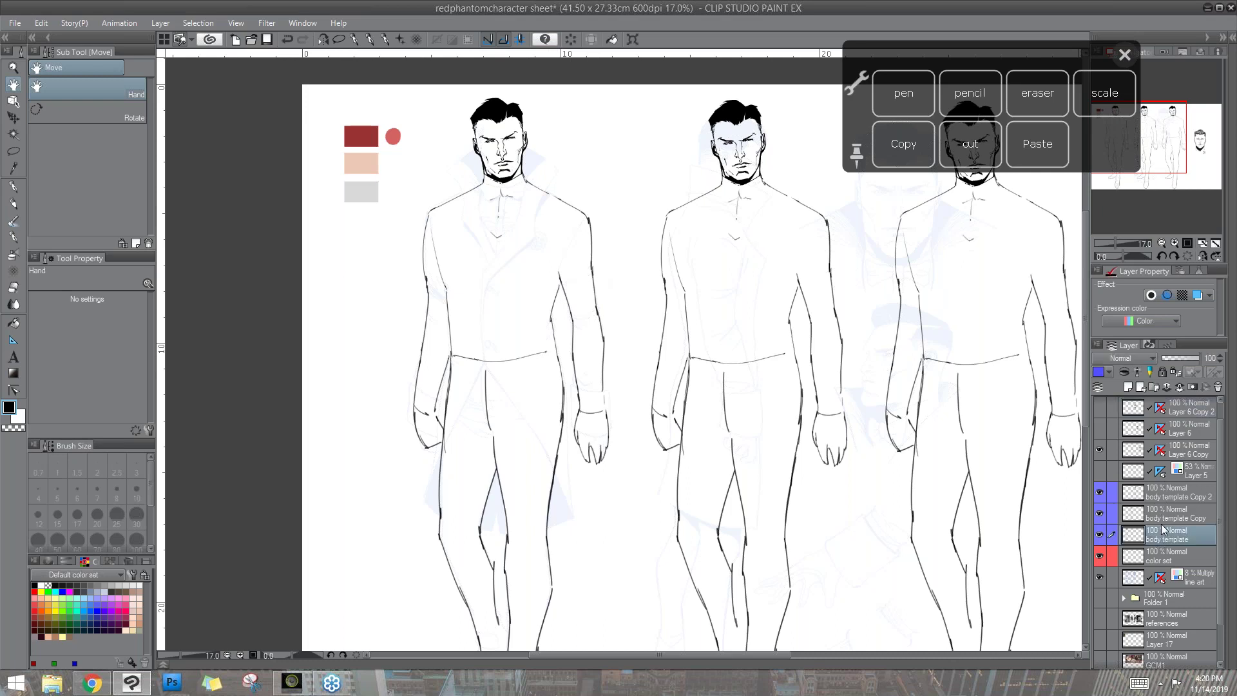
{"action": "left_click", "coordinate": [1170, 495]}
{"action": "left_click", "coordinate": [1100, 492]}
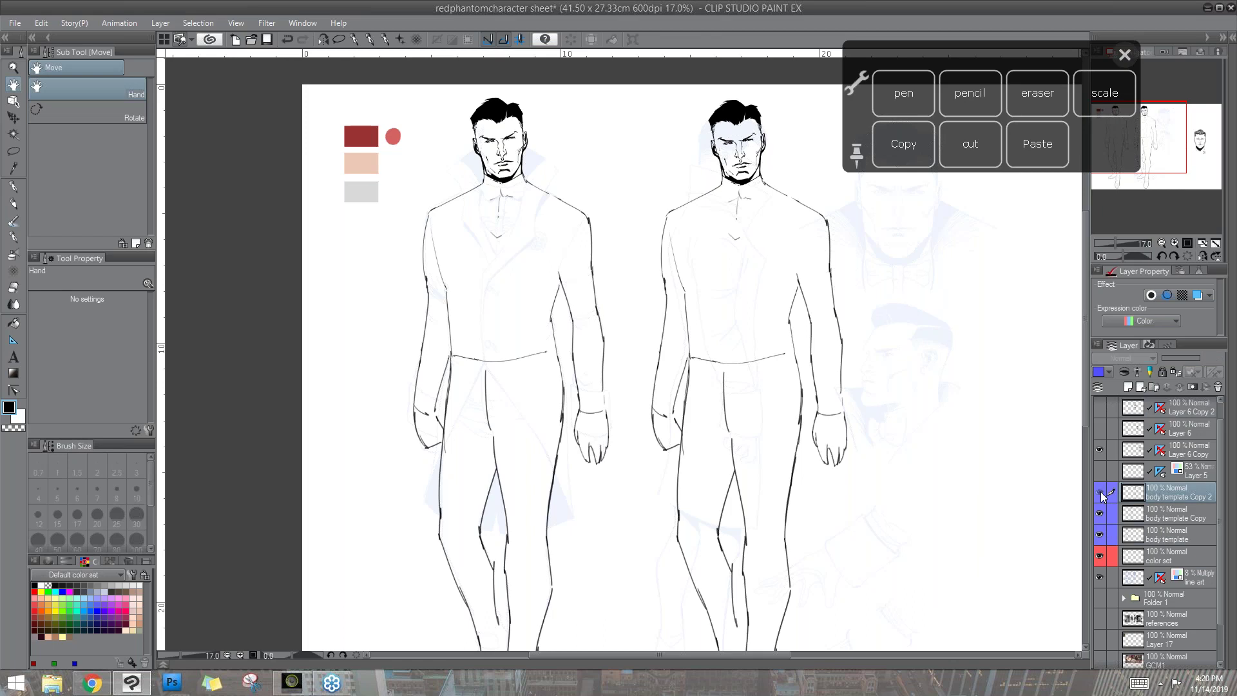
{"action": "left_click", "coordinate": [1100, 493]}
{"action": "left_click_drag", "start_coordinate": [808, 453], "coordinate": [647, 421]}
{"action": "left_click_drag", "start_coordinate": [1169, 495], "coordinate": [1170, 546]}
- Write a circled 3 beside the third figure's head with the Lighter pencil on the body template Copy 2 layer
{"action": "left_click", "coordinate": [13, 203]}
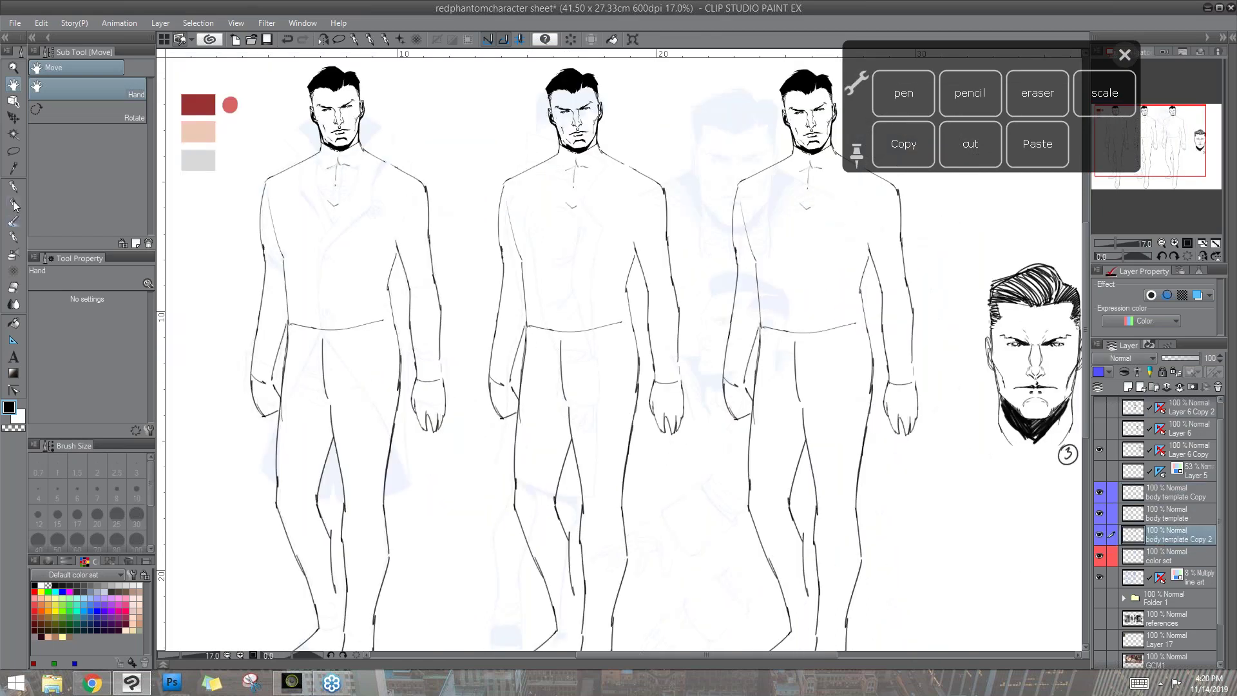
{"action": "left_click_drag", "start_coordinate": [874, 59], "coordinate": [946, 48]}
{"action": "left_click_drag", "start_coordinate": [862, 113], "coordinate": [859, 118]}
- Reorder the body template layer above the body template Copy layer
{"action": "left_click", "coordinate": [1098, 515]}
{"action": "left_click", "coordinate": [1099, 515]}
{"action": "left_click_drag", "start_coordinate": [1146, 515], "coordinate": [1146, 490]}
- Number the second figure with a circled 2 and the first with a circled 1, each on its own body template layer
{"action": "left_click", "coordinate": [1145, 516]}
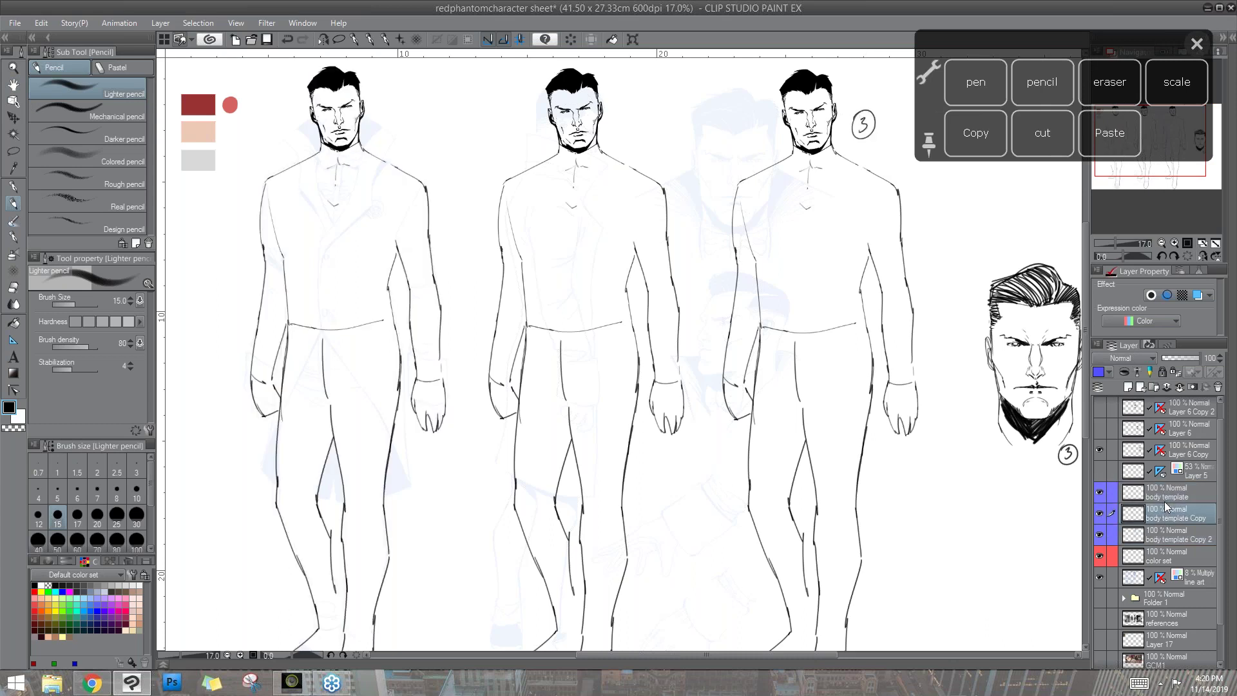
{"action": "left_click", "coordinate": [1099, 513]}
{"action": "left_click_drag", "start_coordinate": [630, 124], "coordinate": [638, 133]}
{"action": "left_click_drag", "start_coordinate": [633, 118], "coordinate": [634, 119]}
{"action": "left_click", "coordinate": [1168, 493]}
{"action": "left_click_drag", "start_coordinate": [382, 111], "coordinate": [384, 136]}
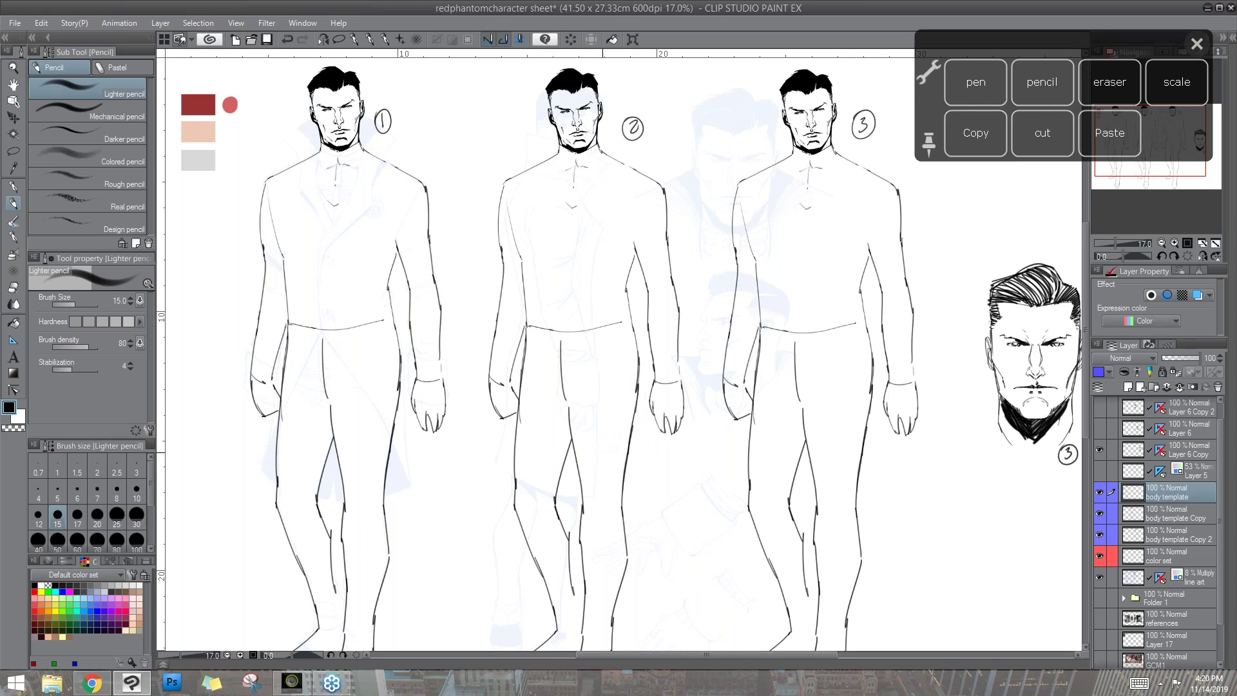
- Sample the dark red swatch as the drawing colour and briefly check the costume photos on the references layer
{"action": "left_click_drag", "start_coordinate": [588, 451], "coordinate": [666, 456]}
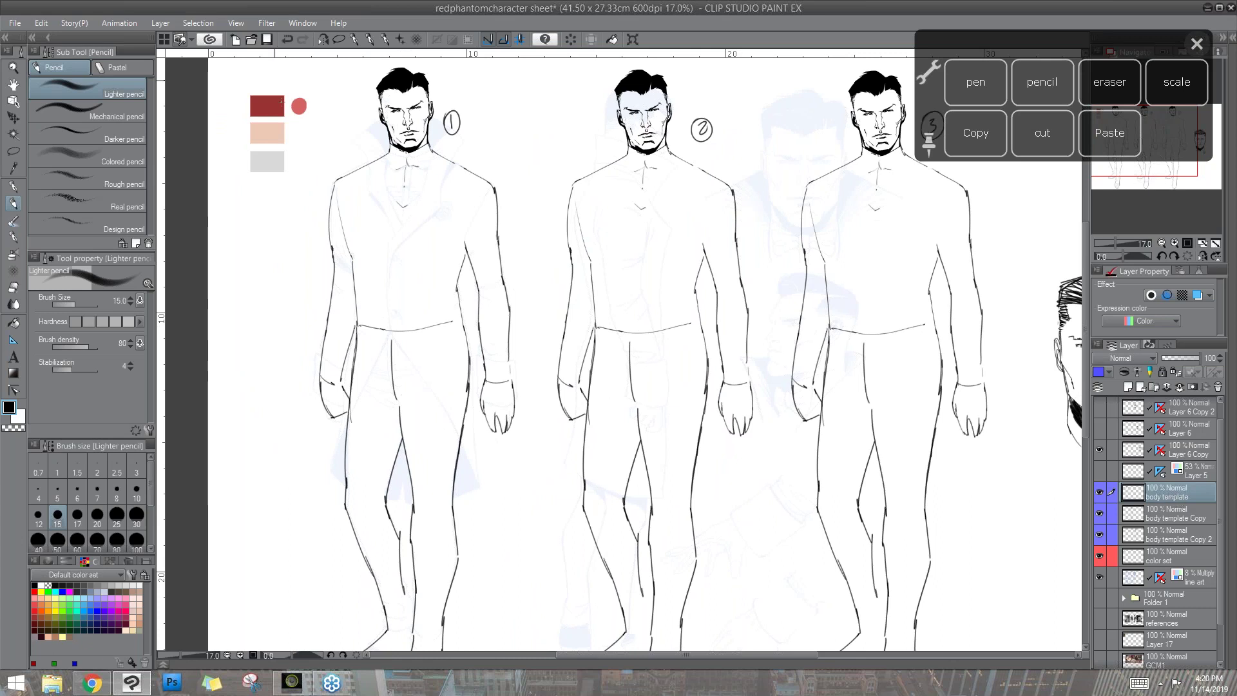
{"action": "left_click", "coordinate": [272, 106], "text": "alt"}
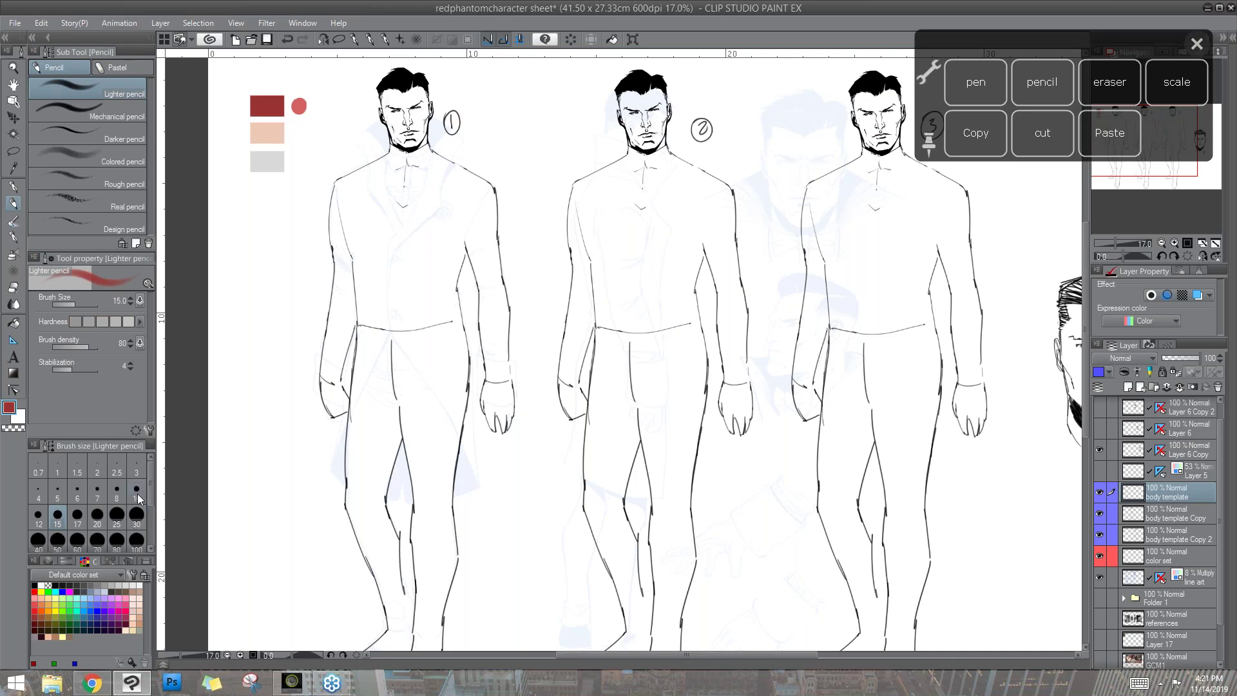
{"action": "left_click", "coordinate": [1099, 619]}
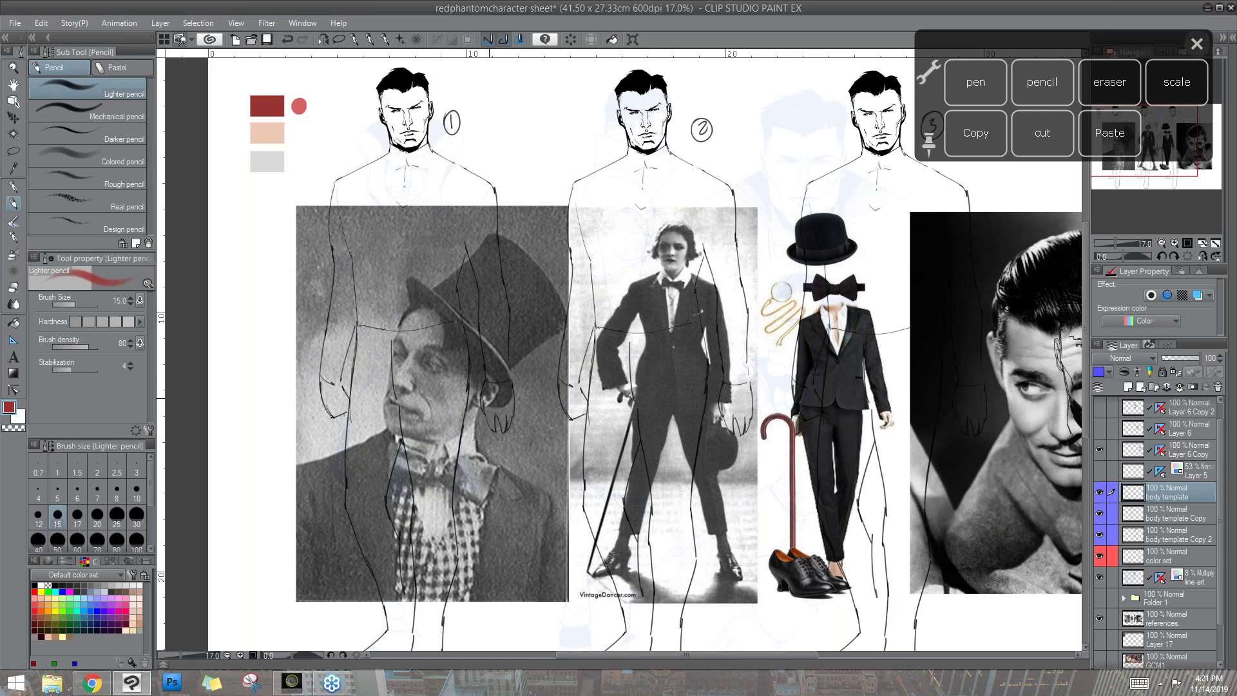
{"action": "left_click", "coordinate": [1098, 620]}
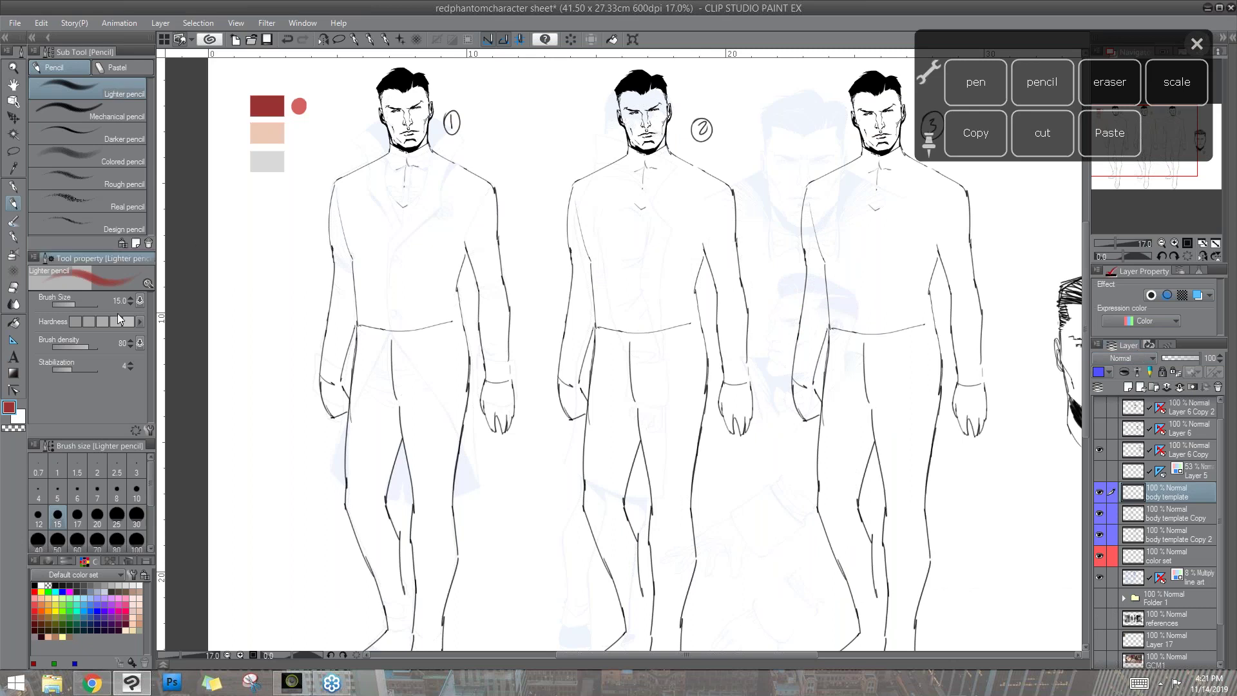
- Sketch a bow tie, notched lapels and a jacket front in dark red on figure 1, using brush sizes 17 and 25
{"action": "left_click", "coordinate": [78, 518]}
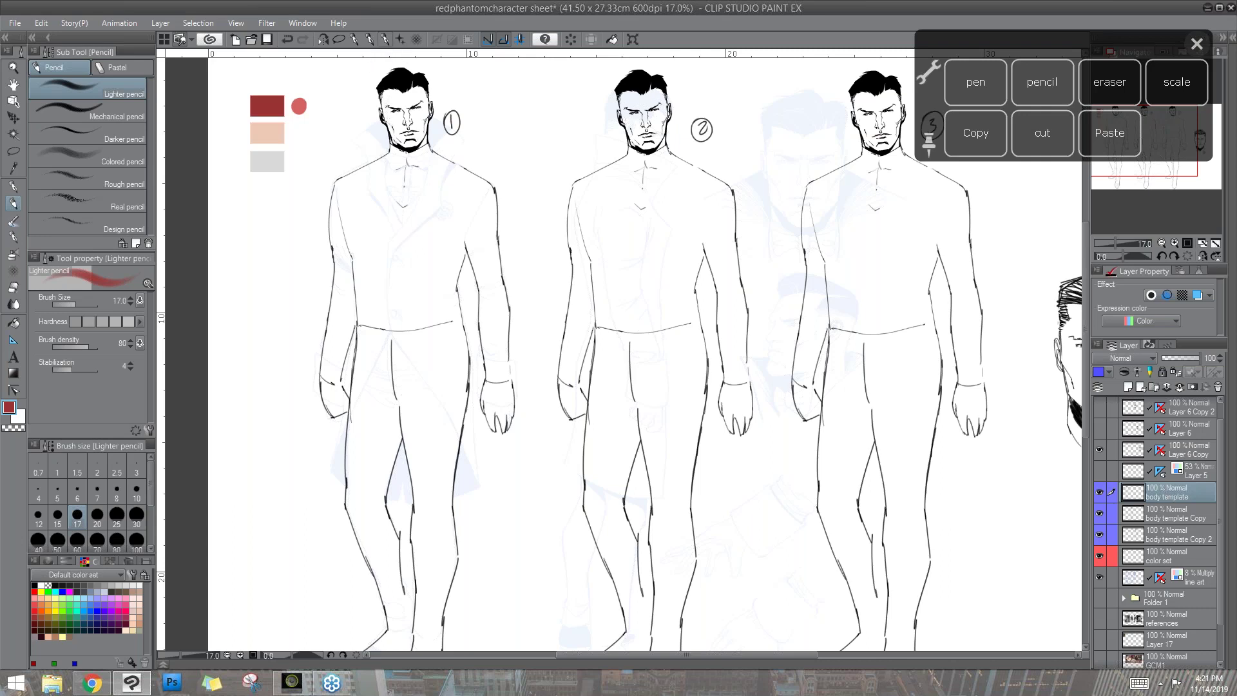
{"action": "left_click_drag", "start_coordinate": [385, 170], "coordinate": [396, 228]}
{"action": "mouse_move", "coordinate": [435, 156]}
{"action": "left_mouse_down"}
{"action": "mouse_move", "coordinate": [396, 237]}
{"action": "mouse_move", "coordinate": [399, 224]}
{"action": "left_mouse_up"}
{"action": "left_click_drag", "start_coordinate": [386, 158], "coordinate": [397, 238]}
{"action": "left_click", "coordinate": [117, 516]}
{"action": "mouse_move", "coordinate": [387, 151]}
{"action": "left_mouse_down"}
{"action": "mouse_move", "coordinate": [425, 157]}
{"action": "mouse_move", "coordinate": [356, 188]}
{"action": "mouse_move", "coordinate": [377, 213]}
{"action": "mouse_move", "coordinate": [369, 241]}
{"action": "mouse_move", "coordinate": [389, 259]}
{"action": "mouse_move", "coordinate": [397, 334]}
{"action": "left_mouse_up"}
{"action": "mouse_move", "coordinate": [446, 153]}
{"action": "left_mouse_down"}
{"action": "mouse_move", "coordinate": [450, 201]}
{"action": "mouse_move", "coordinate": [419, 222]}
{"action": "mouse_move", "coordinate": [438, 221]}
{"action": "mouse_move", "coordinate": [407, 275]}
{"action": "left_mouse_up"}
{"action": "left_click_drag", "start_coordinate": [405, 228], "coordinate": [397, 335]}
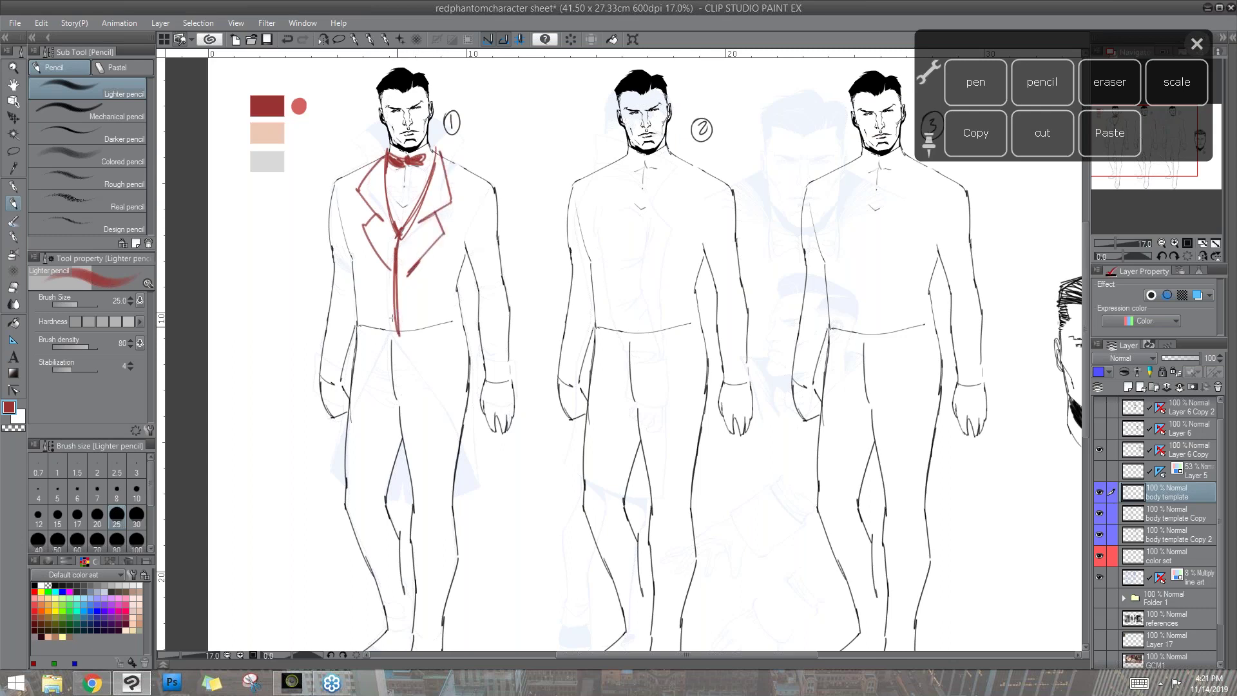
- Paint figure 1's jacket body, both sleeves and curved cutaway hem in dark red at brush size 80
{"action": "left_click", "coordinate": [117, 541]}
{"action": "mouse_move", "coordinate": [384, 154]}
{"action": "left_mouse_down"}
{"action": "mouse_move", "coordinate": [330, 188]}
{"action": "mouse_move", "coordinate": [320, 364]}
{"action": "mouse_move", "coordinate": [338, 383]}
{"action": "mouse_move", "coordinate": [353, 326]}
{"action": "left_mouse_up"}
{"action": "left_click_drag", "start_coordinate": [341, 193], "coordinate": [344, 355]}
{"action": "mouse_move", "coordinate": [333, 189]}
{"action": "left_mouse_down"}
{"action": "mouse_move", "coordinate": [364, 362]}
{"action": "mouse_move", "coordinate": [354, 400]}
{"action": "left_mouse_up"}
{"action": "mouse_move", "coordinate": [352, 187]}
{"action": "left_mouse_down"}
{"action": "mouse_move", "coordinate": [352, 253]}
{"action": "mouse_move", "coordinate": [357, 203]}
{"action": "mouse_move", "coordinate": [366, 211]}
{"action": "mouse_move", "coordinate": [351, 245]}
{"action": "mouse_move", "coordinate": [357, 301]}
{"action": "mouse_move", "coordinate": [346, 246]}
{"action": "mouse_move", "coordinate": [377, 308]}
{"action": "mouse_move", "coordinate": [363, 239]}
{"action": "mouse_move", "coordinate": [369, 341]}
{"action": "mouse_move", "coordinate": [383, 288]}
{"action": "mouse_move", "coordinate": [464, 405]}
{"action": "left_mouse_up"}
{"action": "mouse_move", "coordinate": [438, 155]}
{"action": "left_mouse_down"}
{"action": "mouse_move", "coordinate": [490, 189]}
{"action": "mouse_move", "coordinate": [513, 374]}
{"action": "left_mouse_up"}
{"action": "mouse_move", "coordinate": [466, 244]}
{"action": "left_mouse_down"}
{"action": "mouse_move", "coordinate": [496, 380]}
{"action": "mouse_move", "coordinate": [514, 370]}
{"action": "mouse_move", "coordinate": [463, 384]}
{"action": "mouse_move", "coordinate": [465, 402]}
{"action": "left_mouse_up"}
{"action": "mouse_move", "coordinate": [391, 277]}
{"action": "left_mouse_down"}
{"action": "mouse_move", "coordinate": [394, 342]}
{"action": "mouse_move", "coordinate": [348, 396]}
{"action": "mouse_move", "coordinate": [412, 351]}
{"action": "mouse_move", "coordinate": [437, 386]}
{"action": "mouse_move", "coordinate": [447, 374]}
{"action": "mouse_move", "coordinate": [441, 219]}
{"action": "mouse_move", "coordinate": [459, 254]}
{"action": "mouse_move", "coordinate": [458, 358]}
{"action": "mouse_move", "coordinate": [449, 200]}
{"action": "mouse_move", "coordinate": [463, 168]}
{"action": "mouse_move", "coordinate": [464, 238]}
{"action": "mouse_move", "coordinate": [459, 184]}
{"action": "mouse_move", "coordinate": [486, 283]}
{"action": "mouse_move", "coordinate": [484, 342]}
{"action": "mouse_move", "coordinate": [495, 268]}
{"action": "mouse_move", "coordinate": [503, 371]}
{"action": "mouse_move", "coordinate": [488, 193]}
{"action": "mouse_move", "coordinate": [488, 372]}
{"action": "mouse_move", "coordinate": [504, 287]}
{"action": "mouse_move", "coordinate": [509, 358]}
{"action": "left_mouse_up"}
{"action": "left_click_drag", "start_coordinate": [461, 271], "coordinate": [456, 387]}
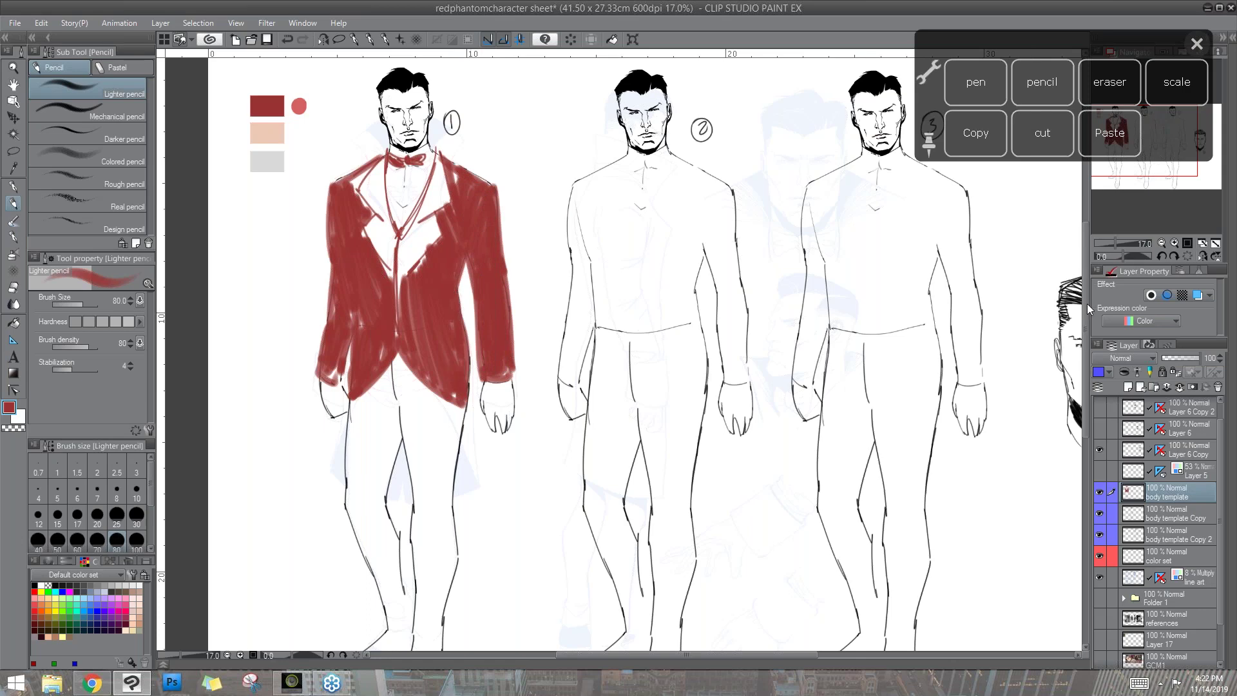
- Outline both of figure 1's trouser legs in dark red and fill them in with the size 80 brush
{"action": "scroll", "coordinate": [1088, 304], "scroll_direction": "down", "scroll_amount": 4}
{"action": "mouse_move", "coordinate": [353, 304]}
{"action": "left_mouse_down"}
{"action": "mouse_move", "coordinate": [340, 424]}
{"action": "mouse_move", "coordinate": [382, 509]}
{"action": "left_mouse_up"}
{"action": "left_click_drag", "start_coordinate": [400, 350], "coordinate": [405, 522]}
{"action": "mouse_move", "coordinate": [399, 330]}
{"action": "left_mouse_down"}
{"action": "mouse_move", "coordinate": [415, 567]}
{"action": "mouse_move", "coordinate": [434, 587]}
{"action": "left_mouse_up"}
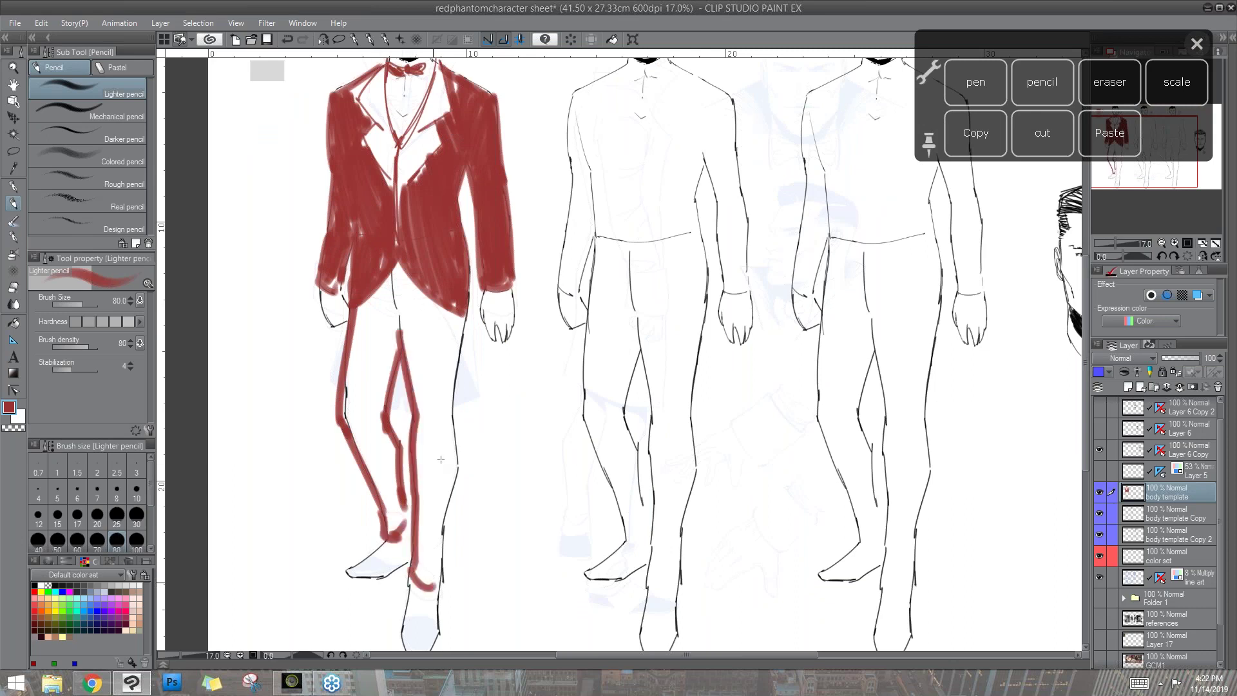
{"action": "mouse_move", "coordinate": [457, 325]}
{"action": "left_mouse_down"}
{"action": "mouse_move", "coordinate": [454, 495]}
{"action": "mouse_move", "coordinate": [439, 575]}
{"action": "left_mouse_up"}
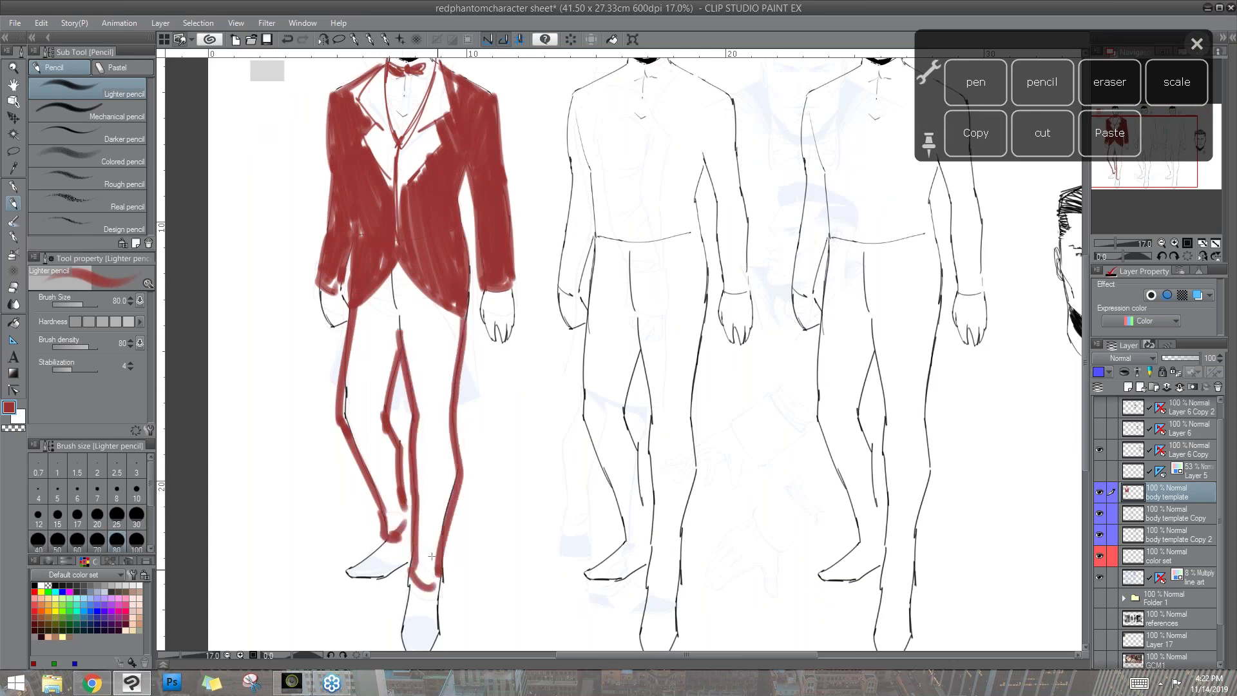
{"action": "mouse_move", "coordinate": [385, 284]}
{"action": "left_mouse_down"}
{"action": "mouse_move", "coordinate": [361, 302]}
{"action": "mouse_move", "coordinate": [389, 366]}
{"action": "mouse_move", "coordinate": [354, 332]}
{"action": "mouse_move", "coordinate": [390, 389]}
{"action": "mouse_move", "coordinate": [373, 380]}
{"action": "mouse_move", "coordinate": [378, 394]}
{"action": "mouse_move", "coordinate": [354, 429]}
{"action": "mouse_move", "coordinate": [367, 452]}
{"action": "mouse_move", "coordinate": [390, 443]}
{"action": "mouse_move", "coordinate": [380, 495]}
{"action": "mouse_move", "coordinate": [389, 522]}
{"action": "mouse_move", "coordinate": [401, 520]}
{"action": "mouse_move", "coordinate": [418, 314]}
{"action": "mouse_move", "coordinate": [436, 424]}
{"action": "mouse_move", "coordinate": [443, 353]}
{"action": "mouse_move", "coordinate": [449, 389]}
{"action": "mouse_move", "coordinate": [450, 449]}
{"action": "mouse_move", "coordinate": [424, 550]}
{"action": "mouse_move", "coordinate": [442, 498]}
{"action": "mouse_move", "coordinate": [455, 330]}
{"action": "mouse_move", "coordinate": [417, 293]}
{"action": "left_mouse_up"}
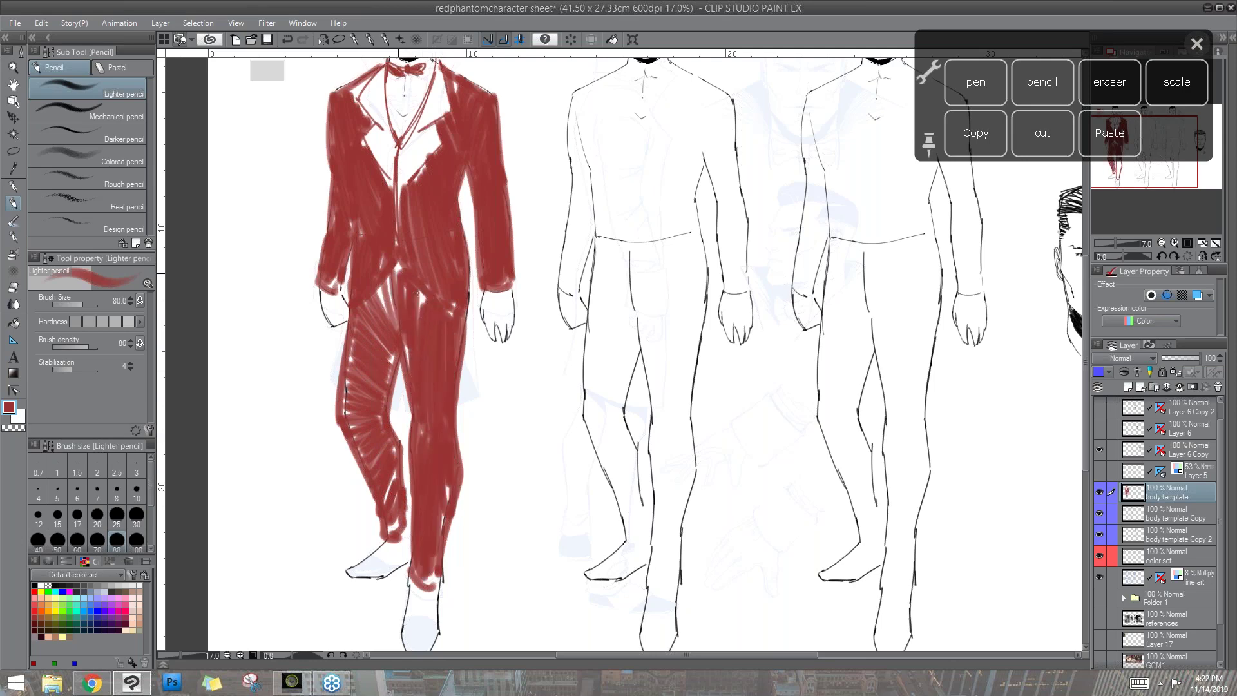
- Draw wide, black-hatched lapels on figure 2 on the body template Copy layer, using brush sizes 20 and 25
{"action": "scroll", "coordinate": [1081, 297], "scroll_direction": "up", "scroll_amount": 1}
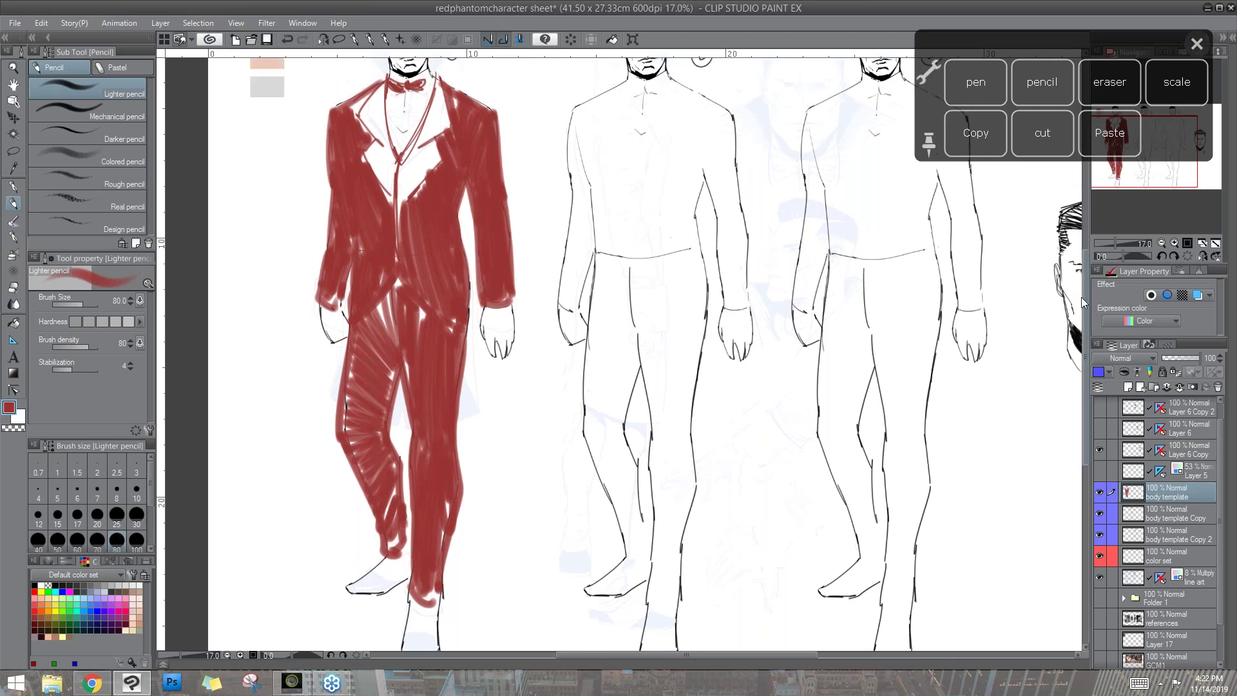
{"action": "scroll", "coordinate": [1082, 297], "scroll_direction": "up", "scroll_amount": 4}
{"action": "left_click_drag", "start_coordinate": [781, 432], "coordinate": [657, 403]}
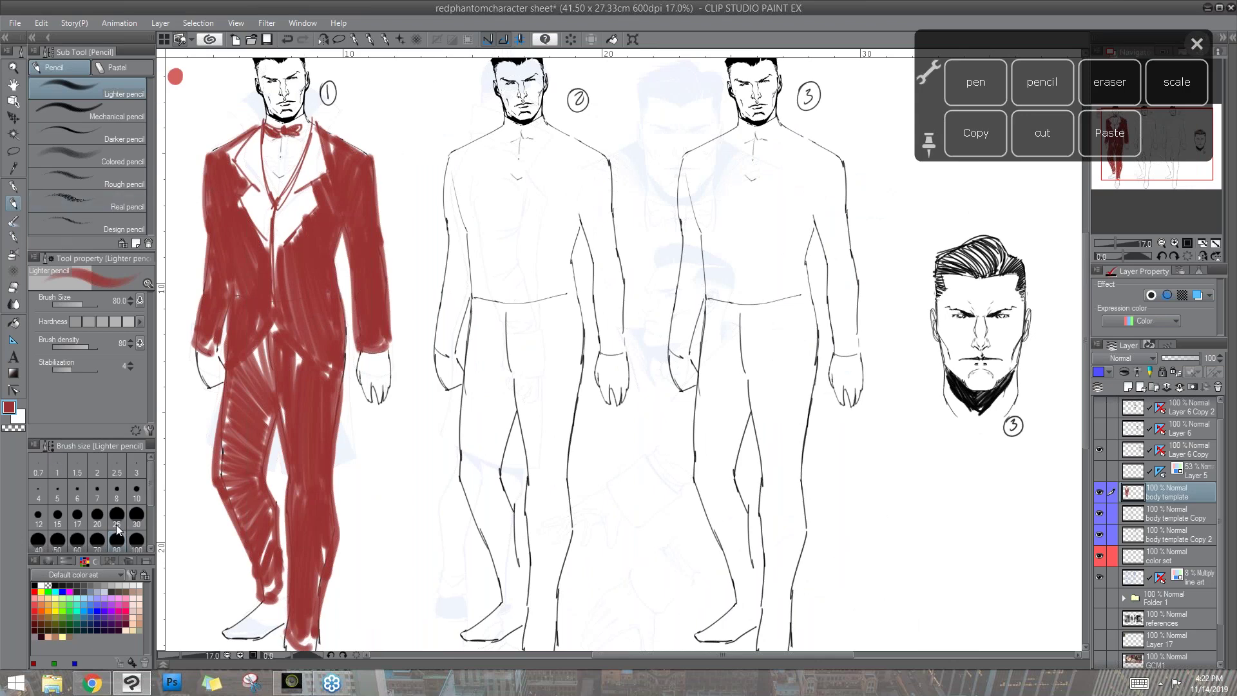
{"action": "left_click", "coordinate": [97, 516]}
{"action": "left_click", "coordinate": [35, 585]}
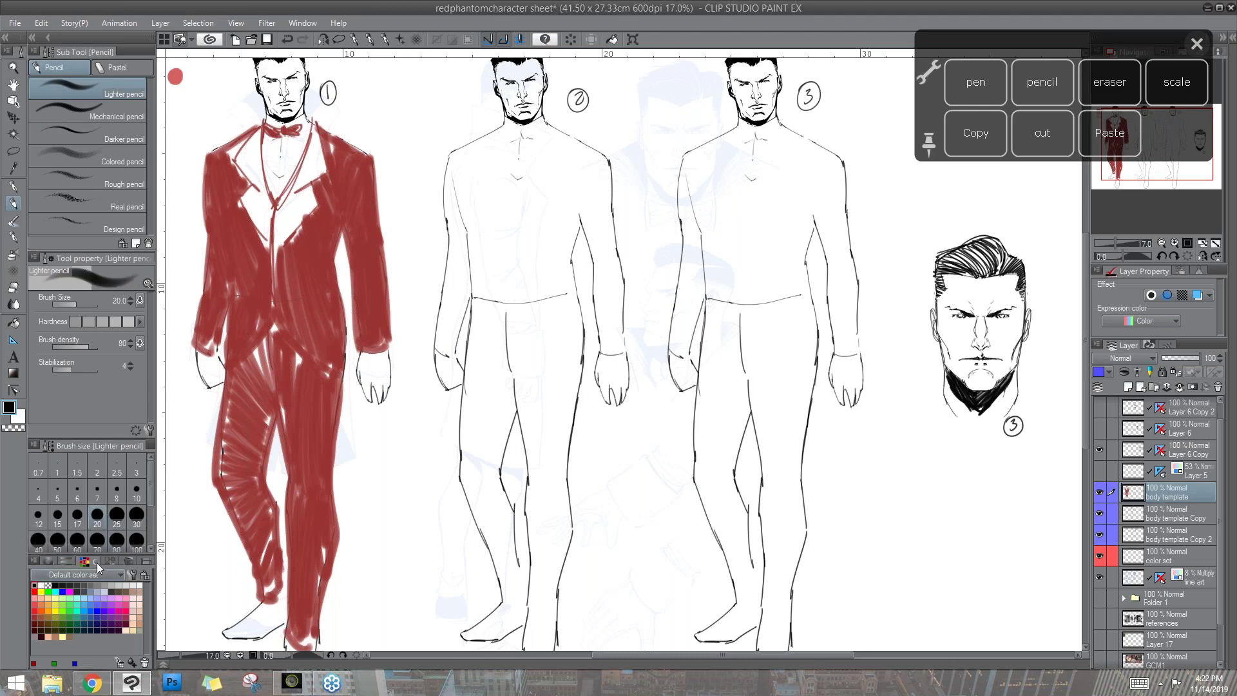
{"action": "left_click", "coordinate": [1171, 513]}
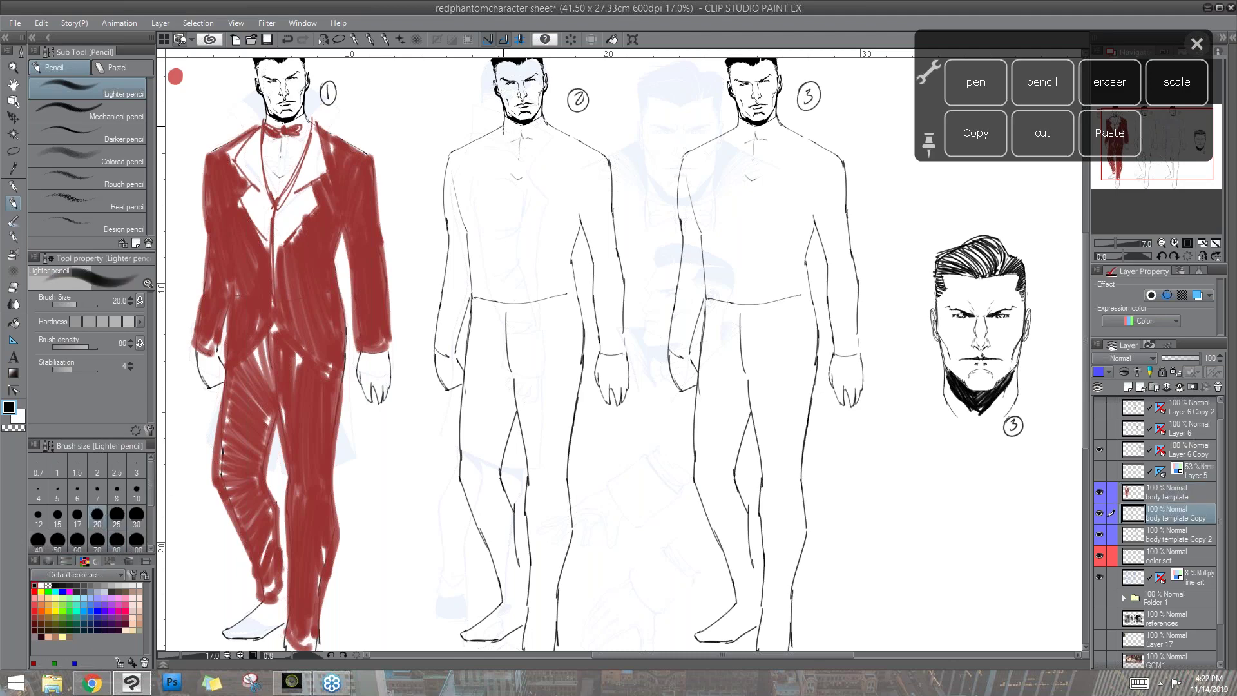
{"action": "left_click_drag", "start_coordinate": [503, 129], "coordinate": [520, 205]}
{"action": "left_click_drag", "start_coordinate": [543, 129], "coordinate": [525, 202]}
{"action": "mouse_move", "coordinate": [504, 122]}
{"action": "left_mouse_down"}
{"action": "mouse_move", "coordinate": [492, 165]}
{"action": "mouse_move", "coordinate": [516, 222]}
{"action": "left_mouse_up"}
{"action": "mouse_move", "coordinate": [558, 132]}
{"action": "left_mouse_down"}
{"action": "mouse_move", "coordinate": [548, 167]}
{"action": "mouse_move", "coordinate": [565, 183]}
{"action": "mouse_move", "coordinate": [525, 236]}
{"action": "left_mouse_up"}
{"action": "mouse_move", "coordinate": [500, 124]}
{"action": "left_mouse_down"}
{"action": "mouse_move", "coordinate": [496, 205]}
{"action": "mouse_move", "coordinate": [504, 192]}
{"action": "mouse_move", "coordinate": [523, 226]}
{"action": "left_mouse_up"}
{"action": "left_click", "coordinate": [117, 514]}
{"action": "left_click_drag", "start_coordinate": [556, 123], "coordinate": [519, 225]}
{"action": "left_click_drag", "start_coordinate": [558, 175], "coordinate": [522, 232]}
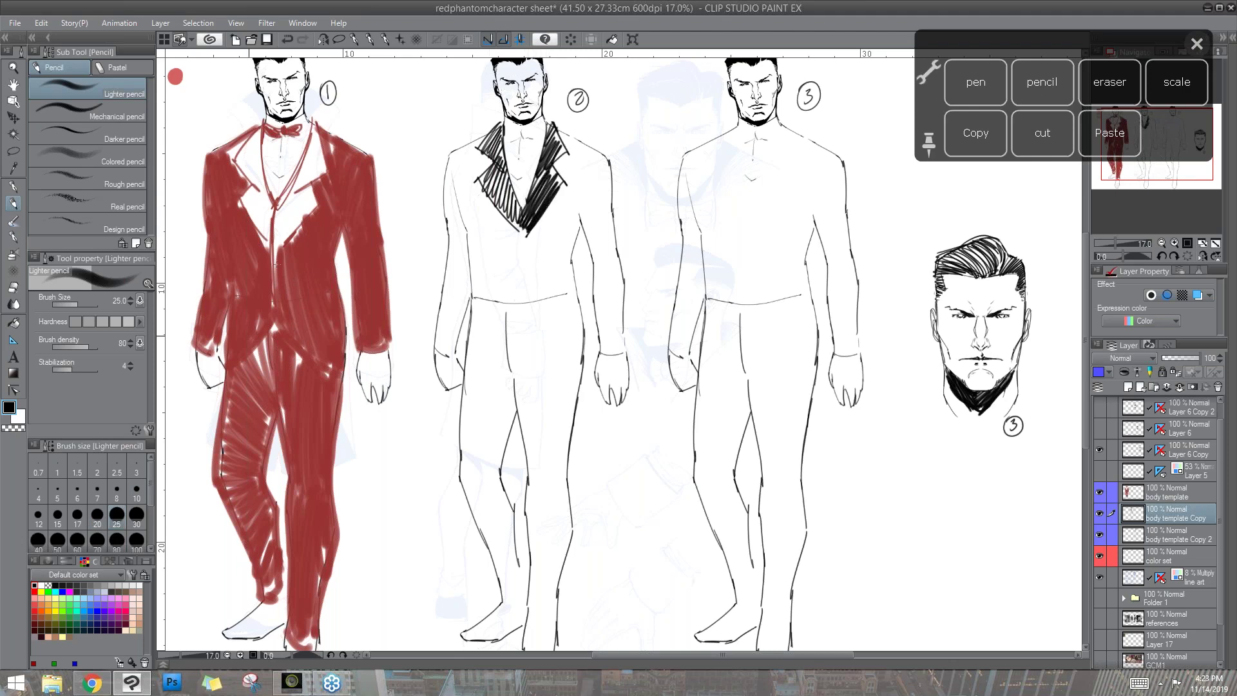
- Paint a waist-length jacket with both sleeves on figure 2 in the sampled dark red at brush size 80
{"action": "left_click", "coordinate": [245, 226], "text": "alt"}
{"action": "mouse_move", "coordinate": [488, 132]}
{"action": "left_mouse_down"}
{"action": "mouse_move", "coordinate": [446, 158]}
{"action": "mouse_move", "coordinate": [444, 222]}
{"action": "left_mouse_up"}
{"action": "left_click", "coordinate": [117, 540]}
{"action": "mouse_move", "coordinate": [466, 157]}
{"action": "left_mouse_down"}
{"action": "mouse_move", "coordinate": [451, 251]}
{"action": "mouse_move", "coordinate": [459, 300]}
{"action": "left_mouse_up"}
{"action": "mouse_move", "coordinate": [444, 208]}
{"action": "left_mouse_down"}
{"action": "mouse_move", "coordinate": [433, 348]}
{"action": "mouse_move", "coordinate": [451, 363]}
{"action": "left_mouse_up"}
{"action": "mouse_move", "coordinate": [464, 290]}
{"action": "left_mouse_down"}
{"action": "mouse_move", "coordinate": [447, 328]}
{"action": "mouse_move", "coordinate": [446, 284]}
{"action": "left_mouse_up"}
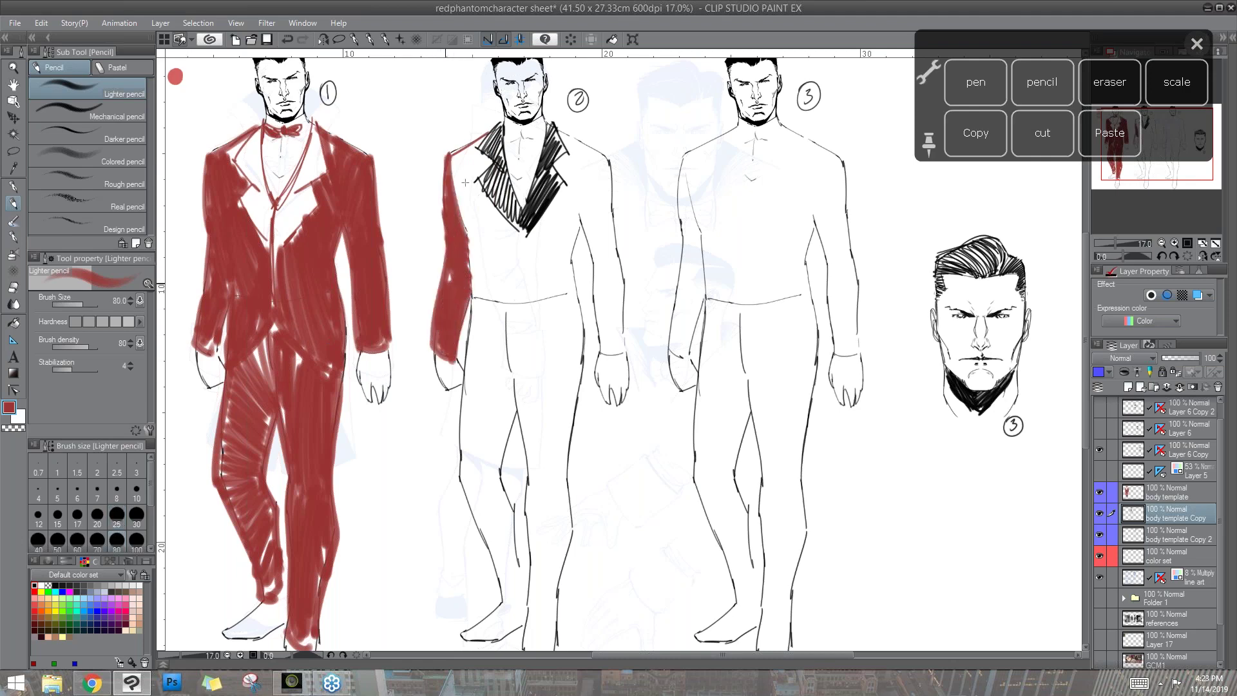
{"action": "mouse_move", "coordinate": [473, 147]}
{"action": "left_mouse_down"}
{"action": "mouse_move", "coordinate": [492, 183]}
{"action": "mouse_move", "coordinate": [459, 191]}
{"action": "mouse_move", "coordinate": [488, 263]}
{"action": "mouse_move", "coordinate": [475, 187]}
{"action": "mouse_move", "coordinate": [521, 238]}
{"action": "mouse_move", "coordinate": [516, 303]}
{"action": "mouse_move", "coordinate": [469, 314]}
{"action": "left_mouse_up"}
{"action": "left_click_drag", "start_coordinate": [470, 245], "coordinate": [484, 316]}
{"action": "mouse_move", "coordinate": [480, 253]}
{"action": "left_mouse_down"}
{"action": "mouse_move", "coordinate": [491, 307]}
{"action": "mouse_move", "coordinate": [513, 237]}
{"action": "left_mouse_up"}
{"action": "mouse_move", "coordinate": [509, 290]}
{"action": "left_mouse_down"}
{"action": "mouse_move", "coordinate": [516, 240]}
{"action": "mouse_move", "coordinate": [525, 292]}
{"action": "mouse_move", "coordinate": [586, 317]}
{"action": "left_mouse_up"}
{"action": "mouse_move", "coordinate": [558, 125]}
{"action": "left_mouse_down"}
{"action": "mouse_move", "coordinate": [606, 236]}
{"action": "mouse_move", "coordinate": [622, 351]}
{"action": "mouse_move", "coordinate": [579, 330]}
{"action": "mouse_move", "coordinate": [553, 270]}
{"action": "mouse_move", "coordinate": [565, 277]}
{"action": "mouse_move", "coordinate": [564, 152]}
{"action": "mouse_move", "coordinate": [579, 225]}
{"action": "mouse_move", "coordinate": [596, 161]}
{"action": "mouse_move", "coordinate": [613, 344]}
{"action": "mouse_move", "coordinate": [602, 161]}
{"action": "mouse_move", "coordinate": [593, 188]}
{"action": "left_mouse_up"}
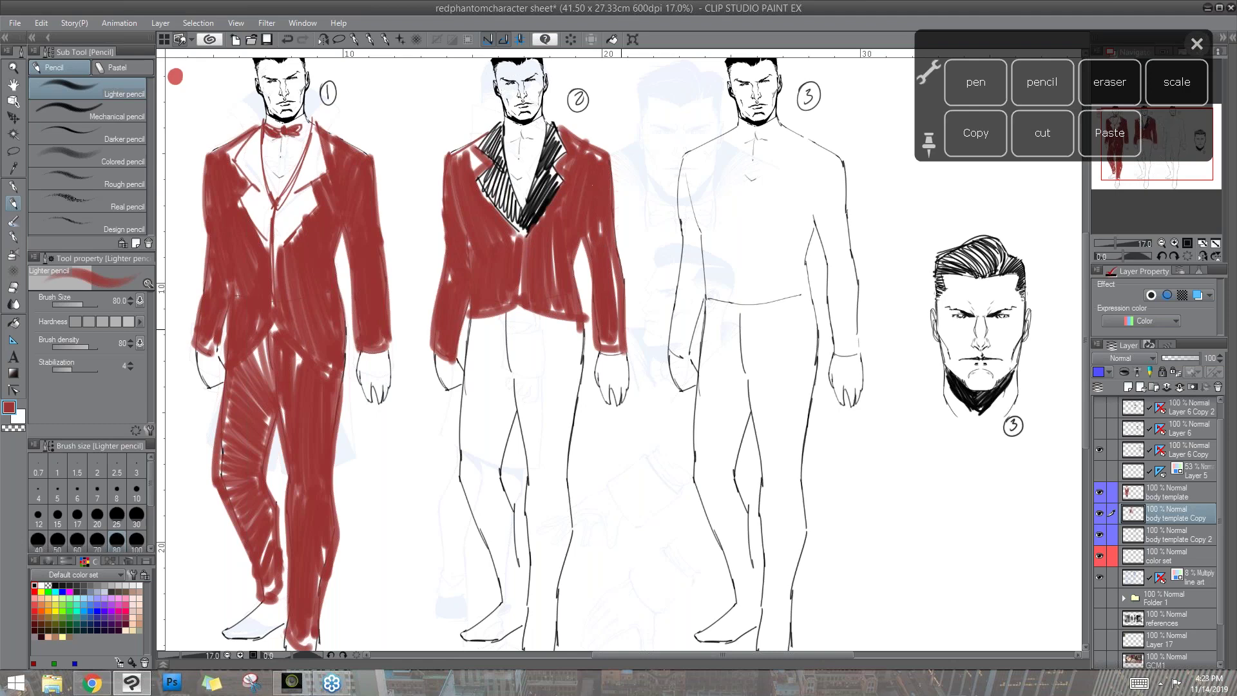
{"action": "mouse_move", "coordinate": [473, 314]}
{"action": "left_mouse_down"}
{"action": "mouse_move", "coordinate": [455, 195]}
{"action": "mouse_move", "coordinate": [440, 335]}
{"action": "mouse_move", "coordinate": [452, 387]}
{"action": "mouse_move", "coordinate": [480, 471]}
{"action": "mouse_move", "coordinate": [500, 482]}
{"action": "mouse_move", "coordinate": [509, 467]}
{"action": "mouse_move", "coordinate": [482, 345]}
{"action": "mouse_move", "coordinate": [511, 395]}
{"action": "mouse_move", "coordinate": [509, 496]}
{"action": "mouse_move", "coordinate": [541, 526]}
{"action": "mouse_move", "coordinate": [562, 275]}
{"action": "left_mouse_up"}
- Lasso figure 2's trouser legs, fill the selection with black and deselect
{"action": "key", "text": "m"}
{"action": "left_click_drag", "start_coordinate": [526, 191], "coordinate": [452, 189]}
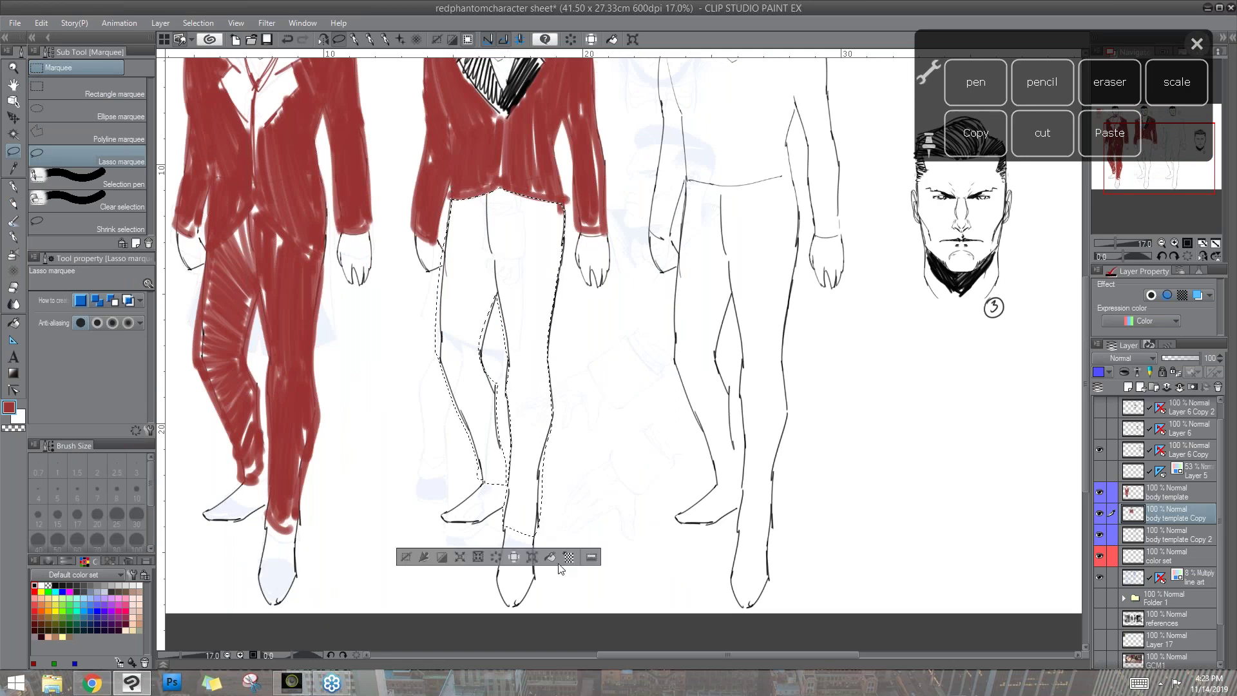
{"action": "left_click", "coordinate": [551, 556]}
{"action": "left_click", "coordinate": [501, 543], "text": "alt"}
{"action": "left_click", "coordinate": [551, 557]}
{"action": "key", "text": "ctrl+d"}
- Sketch a tall flared collar and lapels in dark red on figure 3 with the Lighter pencil at size 30
{"action": "left_click_drag", "start_coordinate": [649, 448], "coordinate": [640, 514]}
{"action": "scroll", "coordinate": [630, 529], "scroll_direction": "down", "scroll_amount": 3}
{"action": "scroll", "coordinate": [669, 497], "scroll_direction": "up", "scroll_amount": 3}
{"action": "scroll", "coordinate": [639, 514], "scroll_direction": "down", "scroll_amount": 3}
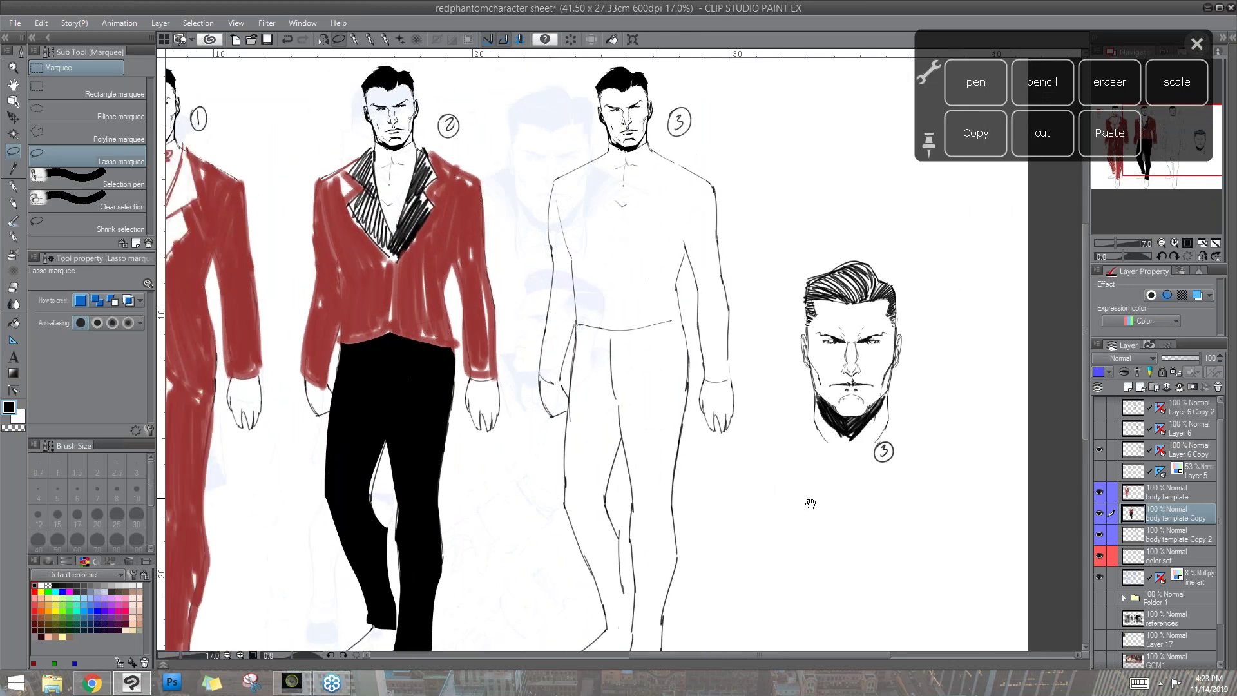
{"action": "scroll", "coordinate": [651, 451], "scroll_direction": "up", "scroll_amount": 3}
{"action": "left_click_drag", "start_coordinate": [799, 390], "coordinate": [651, 388]}
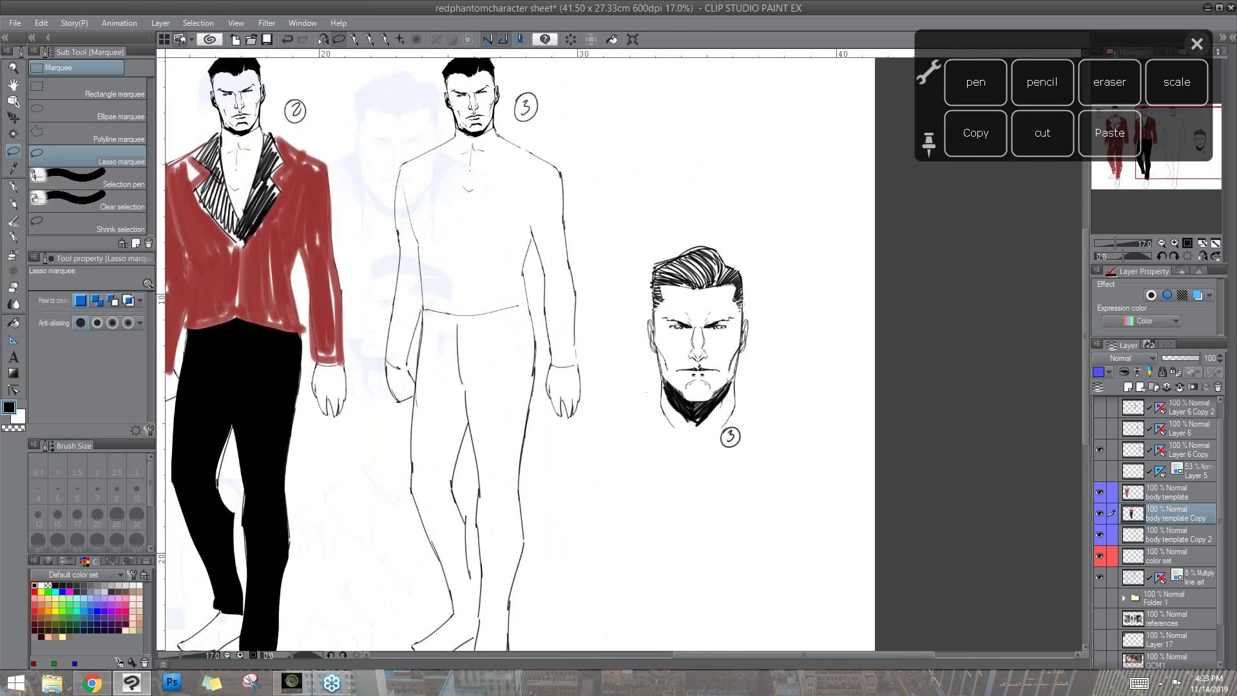
{"action": "left_click", "coordinate": [18, 188]}
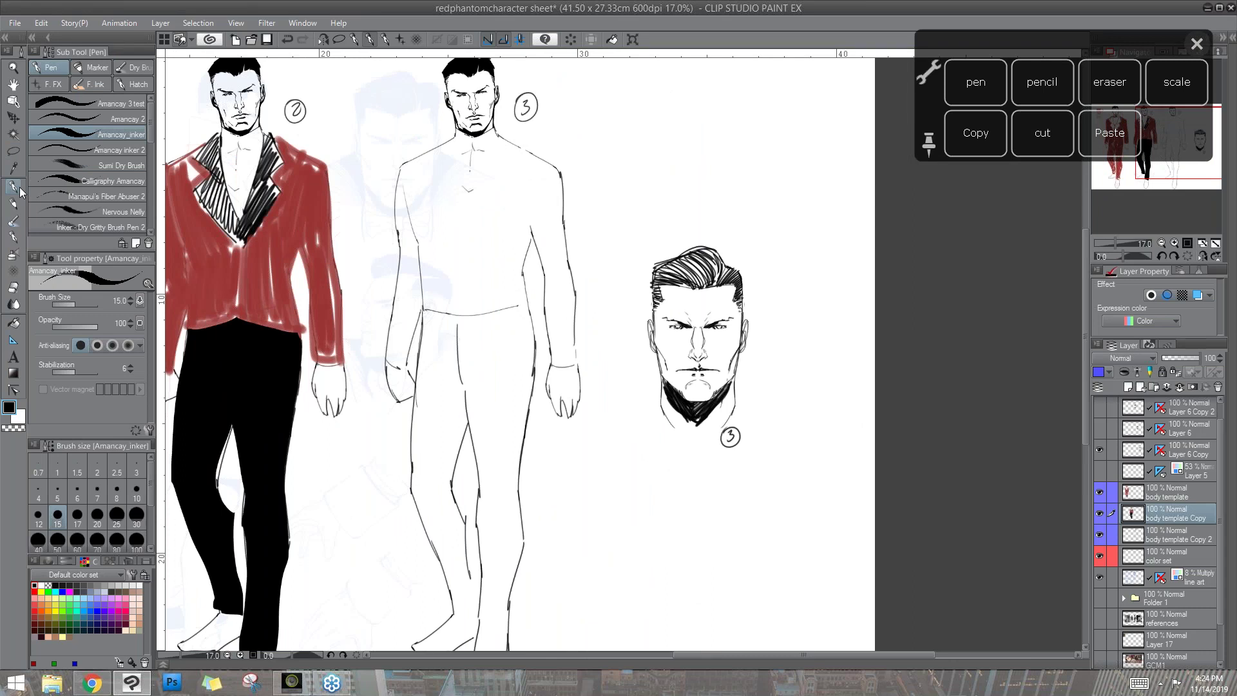
{"action": "scroll", "coordinate": [1083, 354], "scroll_direction": "up", "scroll_amount": 2}
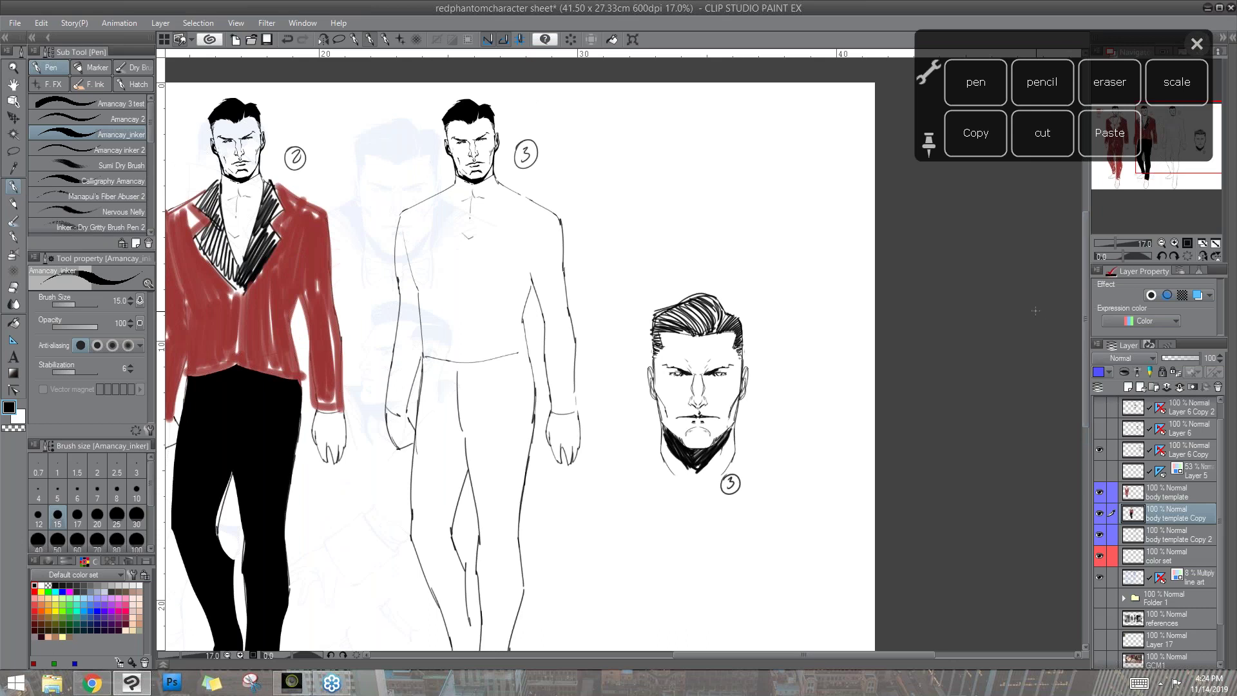
{"action": "left_click", "coordinate": [36, 591]}
{"action": "left_click", "coordinate": [13, 204]}
{"action": "left_click_drag", "start_coordinate": [470, 387], "coordinate": [550, 385]}
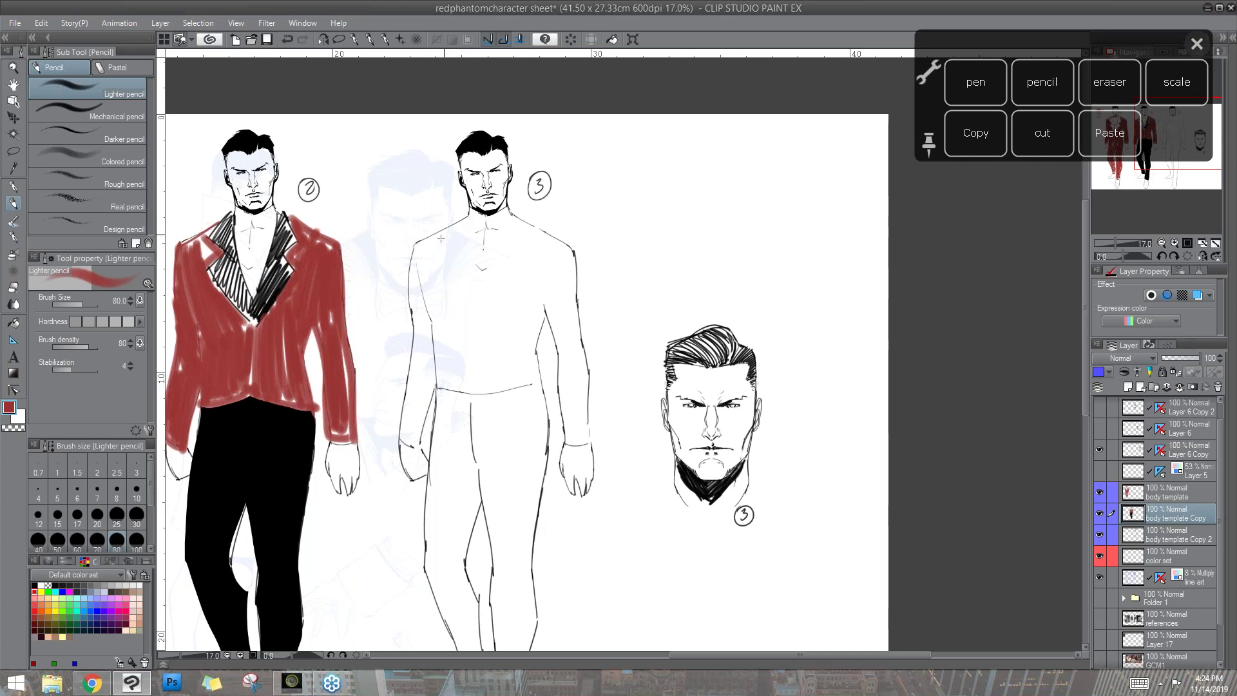
{"action": "left_click", "coordinate": [136, 515]}
{"action": "left_click_drag", "start_coordinate": [464, 216], "coordinate": [478, 298]}
{"action": "left_click_drag", "start_coordinate": [465, 220], "coordinate": [471, 276]}
{"action": "mouse_move", "coordinate": [456, 174]}
{"action": "left_mouse_down"}
{"action": "mouse_move", "coordinate": [441, 257]}
{"action": "mouse_move", "coordinate": [464, 293]}
{"action": "left_mouse_up"}
{"action": "mouse_move", "coordinate": [514, 171]}
{"action": "left_mouse_down"}
{"action": "mouse_move", "coordinate": [570, 183]}
{"action": "mouse_move", "coordinate": [490, 295]}
{"action": "left_mouse_up"}
- Draw figure 3's coat front, side edges and long pointed tails in dark red
{"action": "mouse_move", "coordinate": [530, 224]}
{"action": "left_mouse_down"}
{"action": "mouse_move", "coordinate": [536, 258]}
{"action": "mouse_move", "coordinate": [485, 308]}
{"action": "mouse_move", "coordinate": [469, 443]}
{"action": "mouse_move", "coordinate": [414, 544]}
{"action": "left_mouse_up"}
{"action": "mouse_move", "coordinate": [433, 390]}
{"action": "left_mouse_down"}
{"action": "mouse_move", "coordinate": [403, 593]}
{"action": "mouse_move", "coordinate": [429, 593]}
{"action": "left_mouse_up"}
{"action": "mouse_move", "coordinate": [473, 407]}
{"action": "left_mouse_down"}
{"action": "mouse_move", "coordinate": [478, 448]}
{"action": "mouse_move", "coordinate": [555, 607]}
{"action": "left_mouse_up"}
{"action": "left_click_drag", "start_coordinate": [546, 322], "coordinate": [555, 603]}
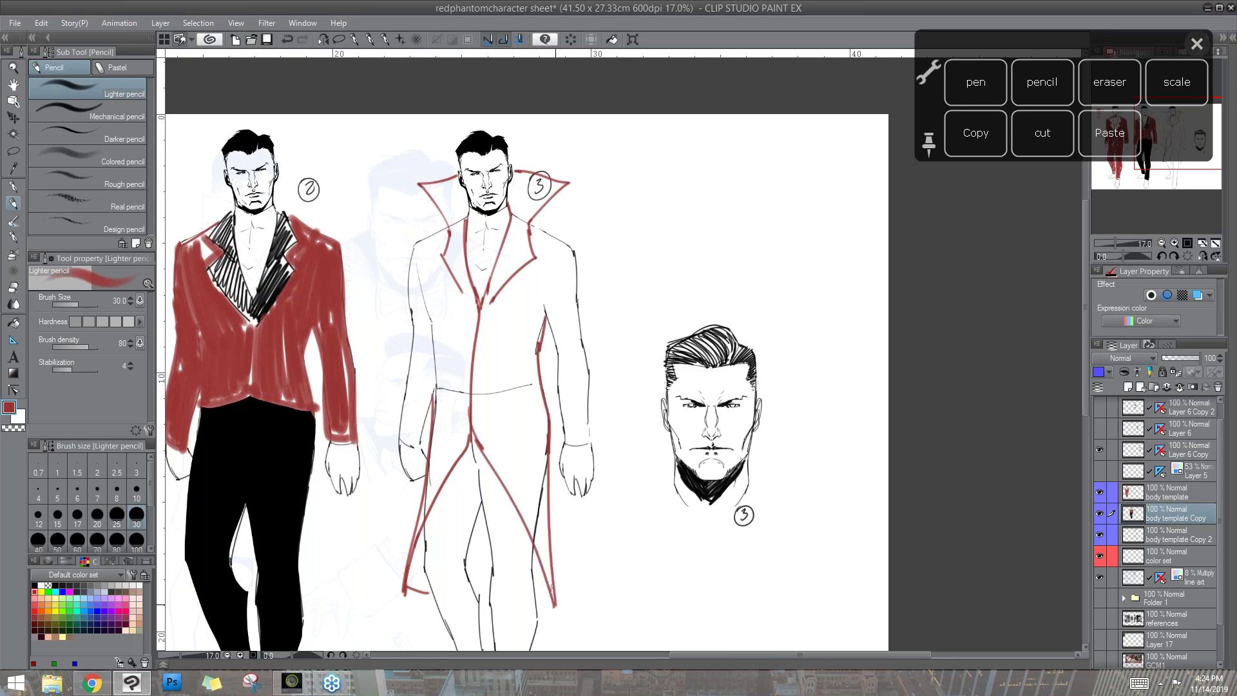
- Finish figure 3's coat-tail hem and draw wide turned-back cuffs in black on both of its sleeves
{"action": "left_click_drag", "start_coordinate": [414, 293], "coordinate": [430, 183]}
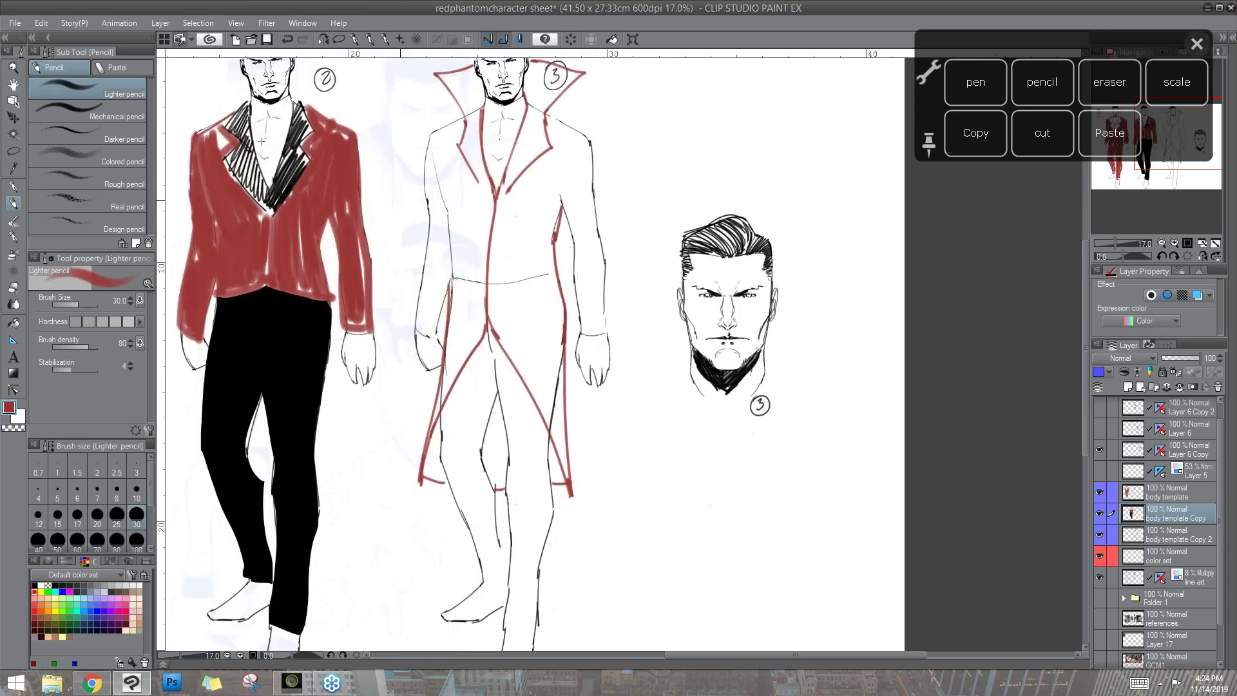
{"action": "left_click", "coordinate": [34, 586]}
{"action": "left_click_drag", "start_coordinate": [414, 335], "coordinate": [442, 350]}
{"action": "left_click_drag", "start_coordinate": [415, 298], "coordinate": [410, 337]}
{"action": "left_click_drag", "start_coordinate": [413, 297], "coordinate": [447, 319]}
{"action": "mouse_move", "coordinate": [573, 304]}
{"action": "left_mouse_down"}
{"action": "mouse_move", "coordinate": [577, 344]}
{"action": "mouse_move", "coordinate": [628, 296]}
{"action": "mouse_move", "coordinate": [619, 343]}
{"action": "left_mouse_up"}
{"action": "left_click_drag", "start_coordinate": [579, 347], "coordinate": [619, 343]}
{"action": "left_click_drag", "start_coordinate": [692, 369], "coordinate": [698, 457]}
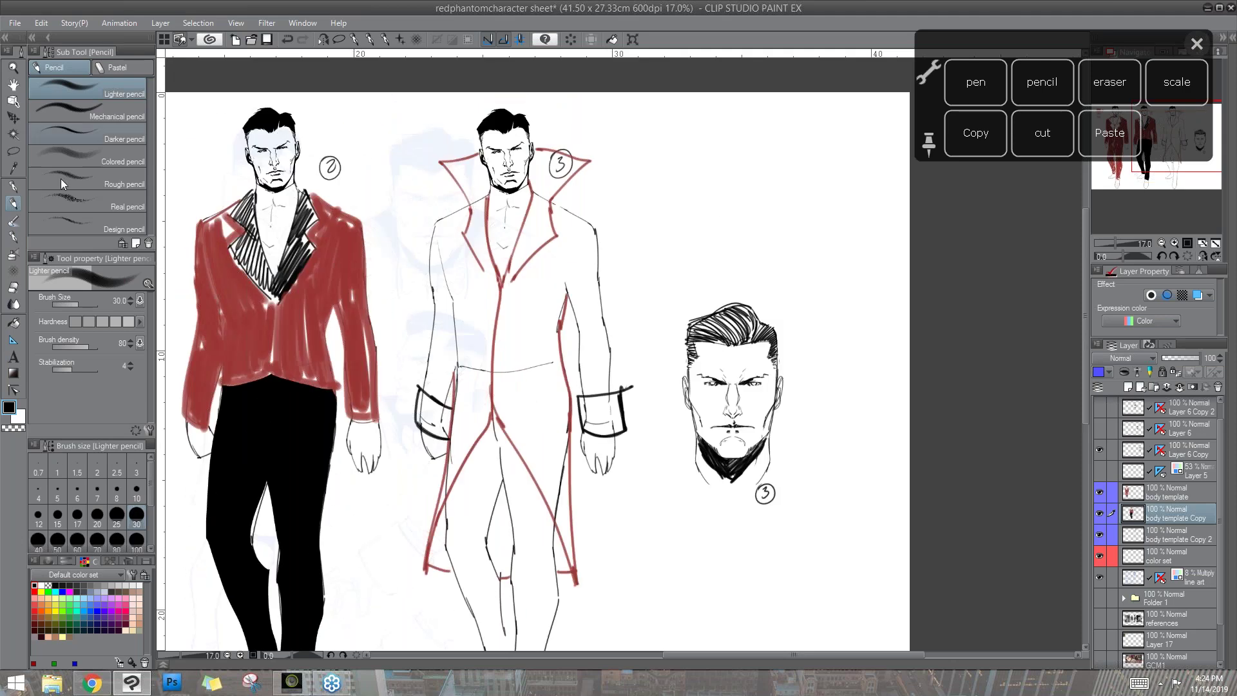
- Sample the dark red of the jacket and hatch in both of figure 3's sleeves with it
{"action": "left_click_drag", "start_coordinate": [440, 293], "coordinate": [850, 338]}
{"action": "left_click", "coordinate": [851, 339], "text": "alt"}
{"action": "left_click_drag", "start_coordinate": [601, 293], "coordinate": [135, 279]}
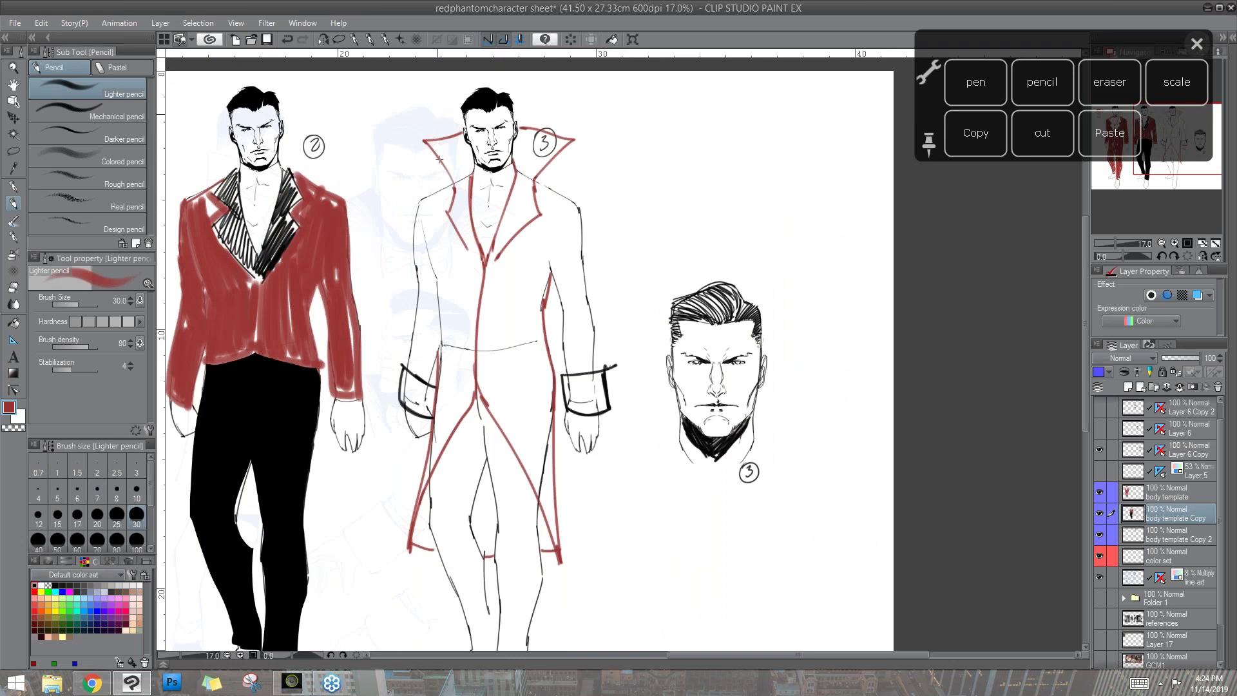
{"action": "mouse_move", "coordinate": [420, 202]}
{"action": "left_mouse_down"}
{"action": "mouse_move", "coordinate": [439, 342]}
{"action": "mouse_move", "coordinate": [422, 380]}
{"action": "mouse_move", "coordinate": [413, 355]}
{"action": "left_mouse_up"}
{"action": "mouse_move", "coordinate": [576, 213]}
{"action": "left_mouse_down"}
{"action": "mouse_move", "coordinate": [563, 255]}
{"action": "mouse_move", "coordinate": [579, 226]}
{"action": "mouse_move", "coordinate": [565, 305]}
{"action": "mouse_move", "coordinate": [575, 282]}
{"action": "mouse_move", "coordinate": [563, 346]}
{"action": "mouse_move", "coordinate": [571, 370]}
{"action": "mouse_move", "coordinate": [589, 337]}
{"action": "left_mouse_up"}
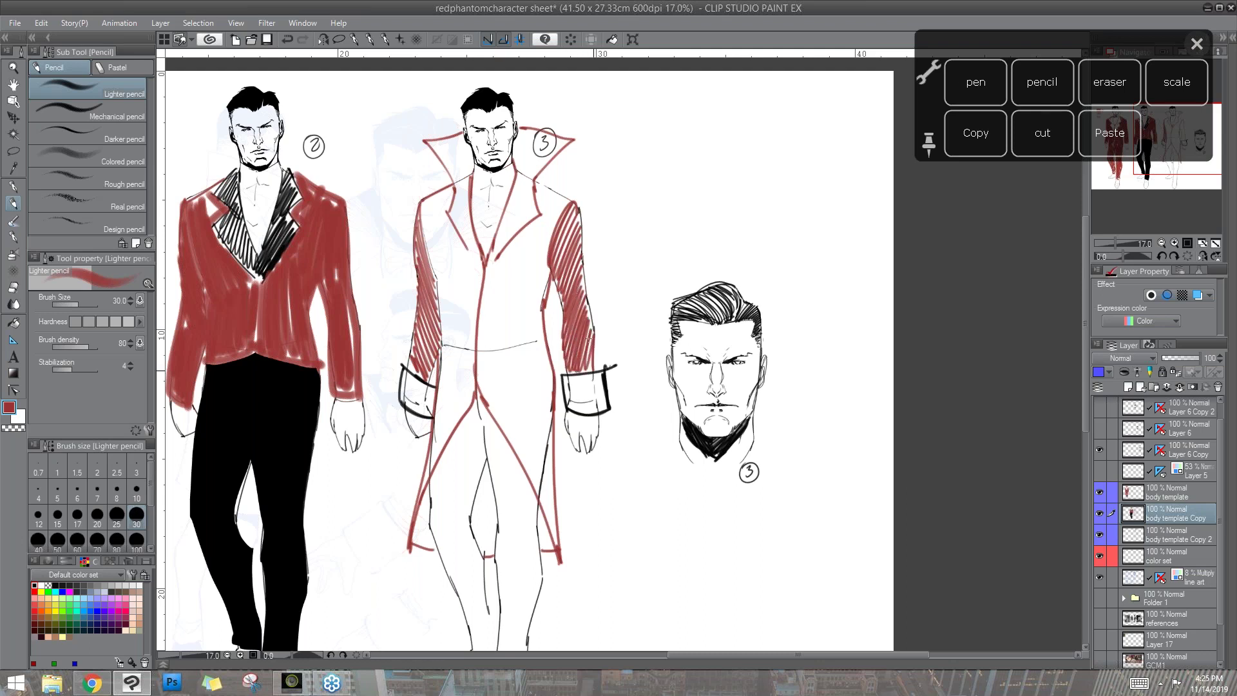
- Hatch figure 3's flared collar and lapels in dark red and draw a bow tie at the neck
{"action": "mouse_move", "coordinate": [459, 137]}
{"action": "left_mouse_down"}
{"action": "mouse_move", "coordinate": [459, 165]}
{"action": "mouse_move", "coordinate": [433, 145]}
{"action": "mouse_move", "coordinate": [474, 230]}
{"action": "mouse_move", "coordinate": [452, 211]}
{"action": "mouse_move", "coordinate": [475, 252]}
{"action": "left_mouse_up"}
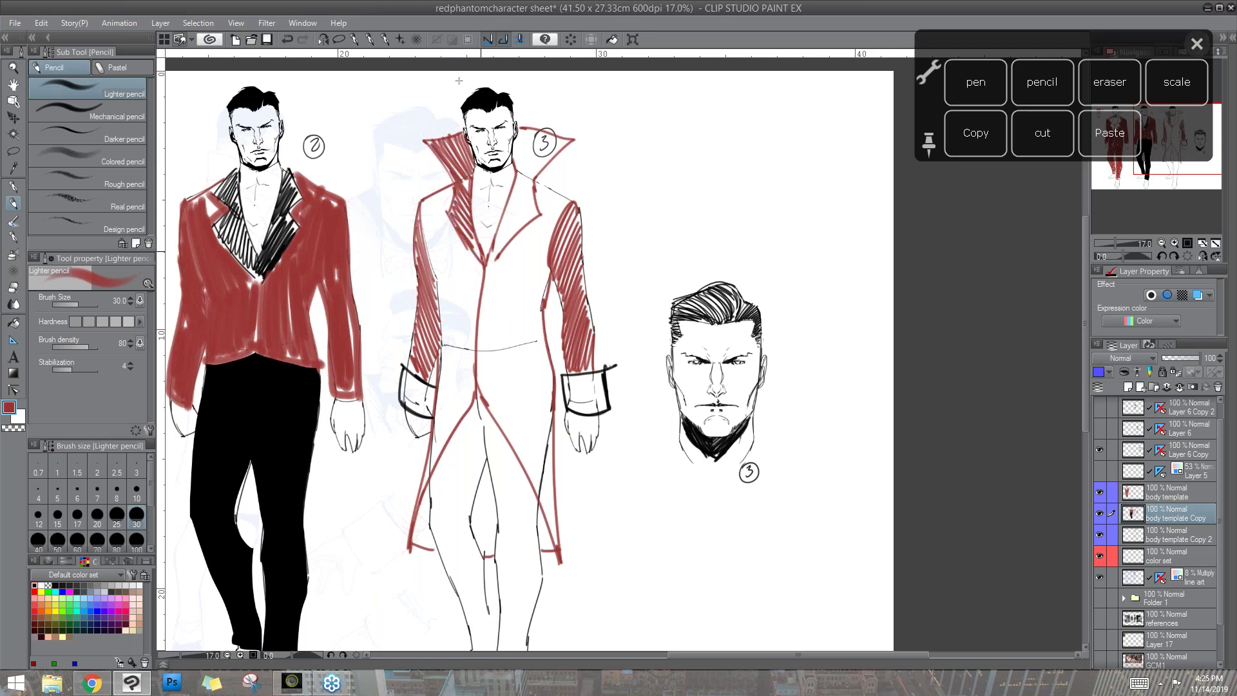
{"action": "mouse_move", "coordinate": [475, 169]}
{"action": "left_mouse_down"}
{"action": "mouse_move", "coordinate": [482, 185]}
{"action": "mouse_move", "coordinate": [500, 183]}
{"action": "left_mouse_up"}
{"action": "mouse_move", "coordinate": [519, 136]}
{"action": "left_mouse_down"}
{"action": "mouse_move", "coordinate": [541, 165]}
{"action": "mouse_move", "coordinate": [495, 234]}
{"action": "mouse_move", "coordinate": [515, 213]}
{"action": "mouse_move", "coordinate": [503, 253]}
{"action": "mouse_move", "coordinate": [522, 239]}
{"action": "left_mouse_up"}
- Mark the areas of figure 3's coat body with small dark red crosses
{"action": "left_click_drag", "start_coordinate": [466, 204], "coordinate": [473, 211]}
{"action": "left_click_drag", "start_coordinate": [484, 259], "coordinate": [490, 266]}
{"action": "left_click_drag", "start_coordinate": [536, 230], "coordinate": [541, 237]}
{"action": "left_click_drag", "start_coordinate": [547, 221], "coordinate": [552, 227]}
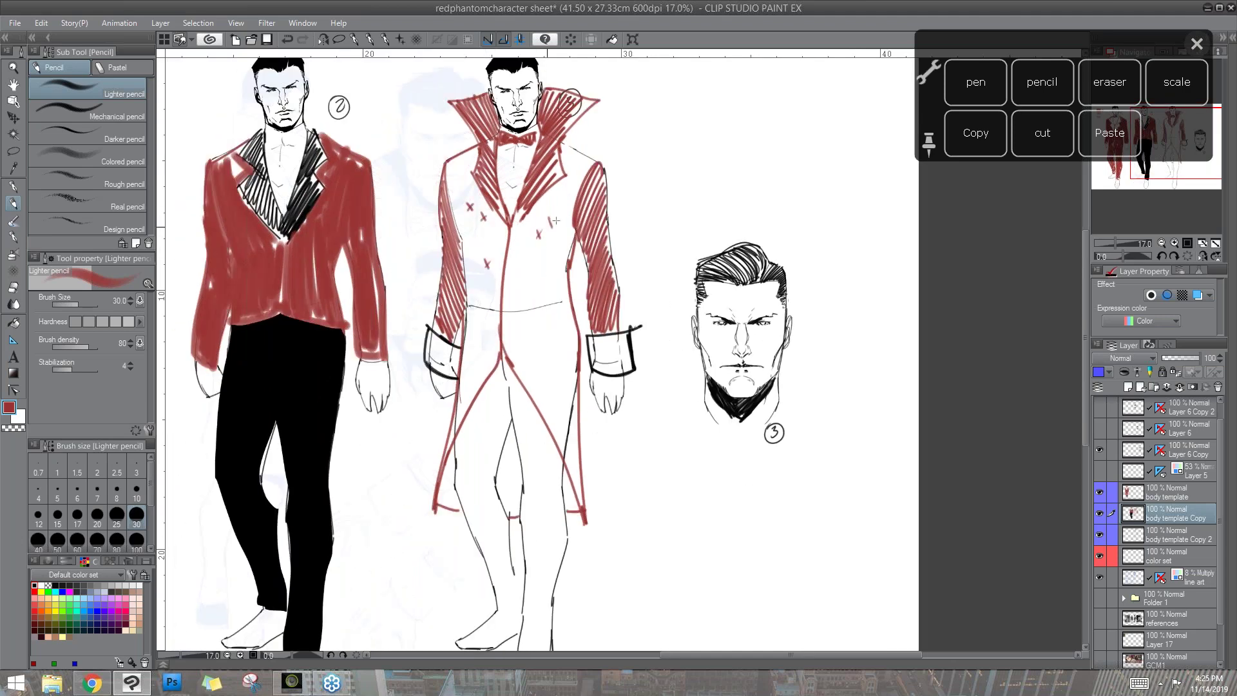
{"action": "left_click_drag", "start_coordinate": [531, 298], "coordinate": [541, 309]}
{"action": "mouse_move", "coordinate": [542, 326]}
{"action": "left_mouse_down"}
{"action": "mouse_move", "coordinate": [551, 332]}
{"action": "mouse_move", "coordinate": [476, 349]}
{"action": "left_mouse_up"}
- Lasso figure 3's coat body down to the tails, fill the selection with dark red and deselect
{"action": "left_click_drag", "start_coordinate": [604, 450], "coordinate": [609, 399]}
{"action": "left_click", "coordinate": [13, 152]}
{"action": "mouse_move", "coordinate": [488, 84]}
{"action": "left_mouse_down"}
{"action": "mouse_move", "coordinate": [455, 107]}
{"action": "mouse_move", "coordinate": [474, 254]}
{"action": "left_mouse_up"}
{"action": "mouse_move", "coordinate": [467, 309]}
{"action": "left_mouse_down"}
{"action": "mouse_move", "coordinate": [455, 396]}
{"action": "mouse_move", "coordinate": [497, 320]}
{"action": "mouse_move", "coordinate": [513, 250]}
{"action": "mouse_move", "coordinate": [512, 122]}
{"action": "left_mouse_up"}
{"action": "mouse_move", "coordinate": [577, 90]}
{"action": "left_mouse_down"}
{"action": "mouse_move", "coordinate": [605, 104]}
{"action": "mouse_move", "coordinate": [578, 225]}
{"action": "mouse_move", "coordinate": [593, 464]}
{"action": "mouse_move", "coordinate": [517, 308]}
{"action": "mouse_move", "coordinate": [516, 174]}
{"action": "left_mouse_up"}
{"action": "left_click_drag", "start_coordinate": [561, 485], "coordinate": [594, 314]}
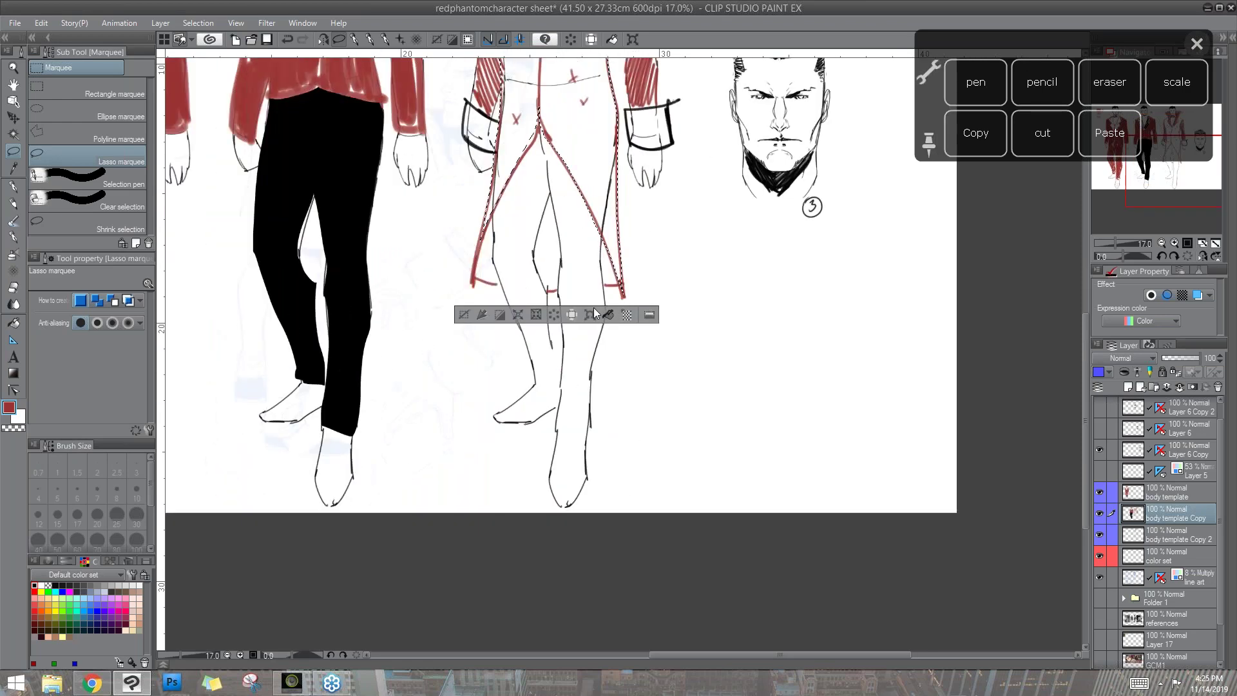
{"action": "left_click", "coordinate": [595, 314]}
{"action": "left_click", "coordinate": [464, 315]}
- Lasso figure 3's trouser legs, fill them with dark red and deselect
{"action": "mouse_move", "coordinate": [497, 250]}
{"action": "left_mouse_down"}
{"action": "mouse_move", "coordinate": [538, 373]}
{"action": "mouse_move", "coordinate": [558, 390]}
{"action": "mouse_move", "coordinate": [539, 233]}
{"action": "mouse_move", "coordinate": [559, 244]}
{"action": "mouse_move", "coordinate": [567, 428]}
{"action": "mouse_move", "coordinate": [596, 385]}
{"action": "mouse_move", "coordinate": [609, 322]}
{"action": "mouse_move", "coordinate": [603, 245]}
{"action": "mouse_move", "coordinate": [580, 186]}
{"action": "left_mouse_up"}
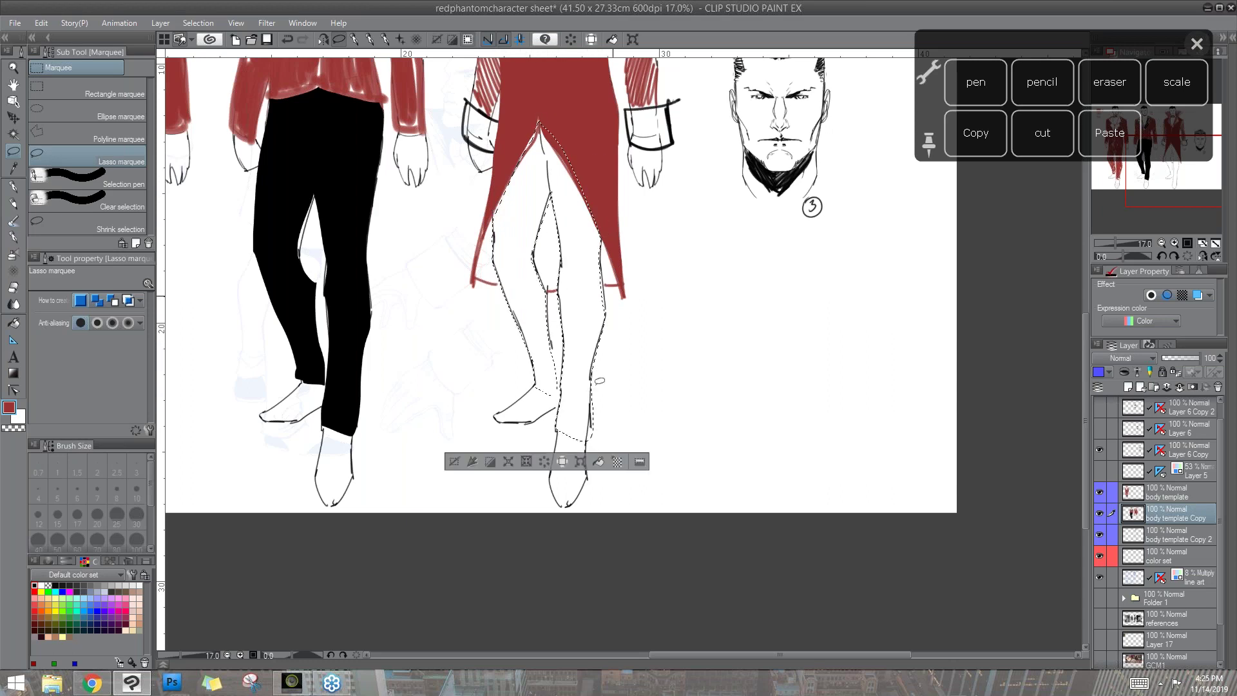
{"action": "key", "text": "alt+Delete"}
{"action": "key", "text": "ctrl+d"}
- Draw the front closure and inner tail edges of figure 3's coat in black with the Lighter pencil
{"action": "left_click_drag", "start_coordinate": [515, 257], "coordinate": [452, 488]}
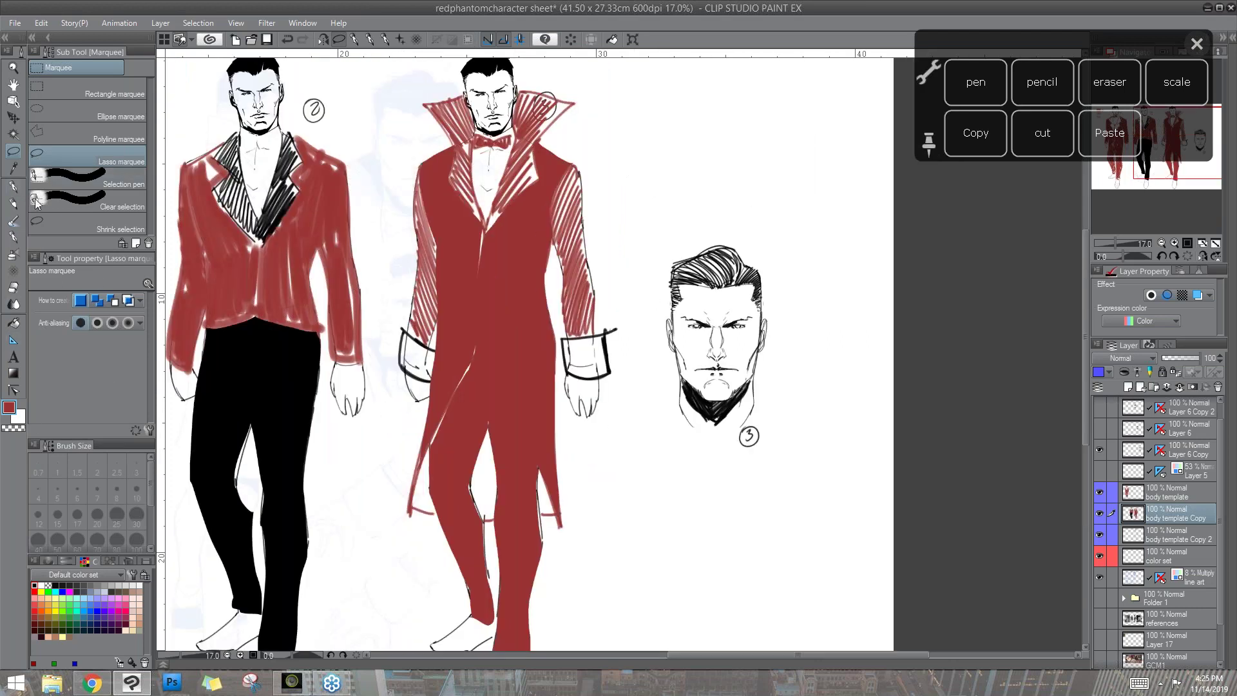
{"action": "left_click", "coordinate": [13, 187]}
{"action": "key", "text": "d"}
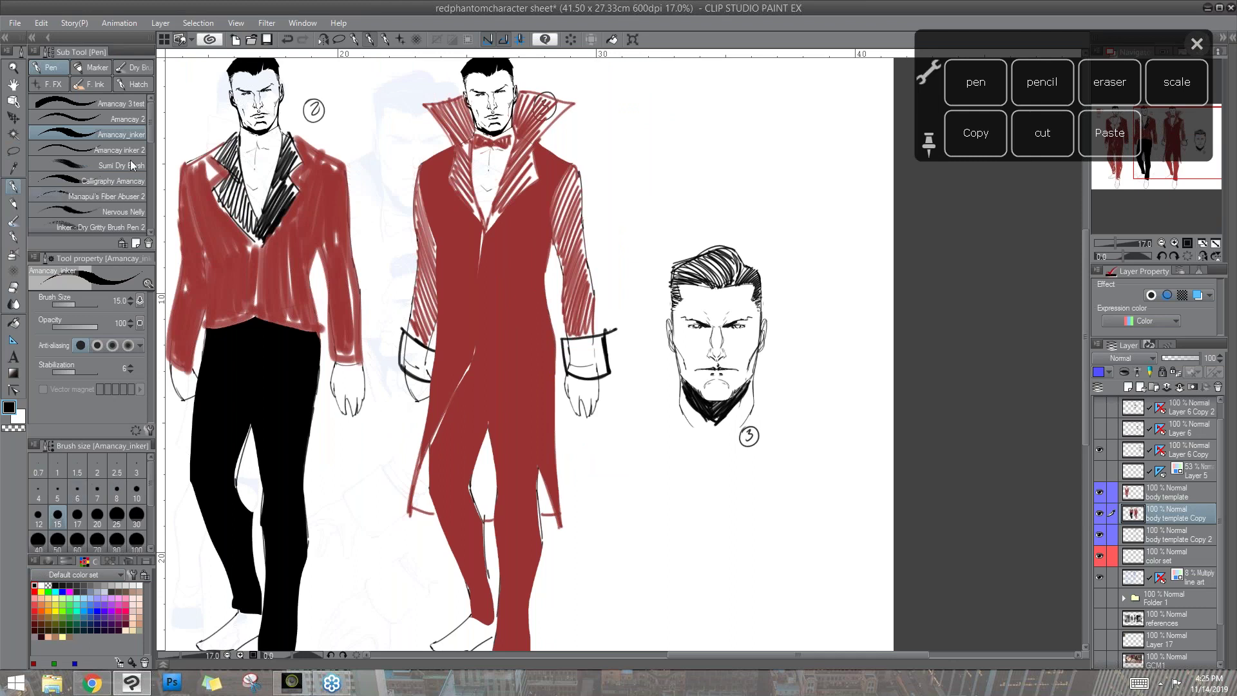
{"action": "left_click", "coordinate": [1042, 82]}
{"action": "mouse_move", "coordinate": [485, 220]}
{"action": "left_mouse_down"}
{"action": "mouse_move", "coordinate": [478, 348]}
{"action": "mouse_move", "coordinate": [540, 474]}
{"action": "left_mouse_up"}
{"action": "left_click_drag", "start_coordinate": [475, 351], "coordinate": [428, 450]}
{"action": "left_click_drag", "start_coordinate": [479, 361], "coordinate": [487, 421]}
{"action": "left_click_drag", "start_coordinate": [591, 505], "coordinate": [681, 503]}
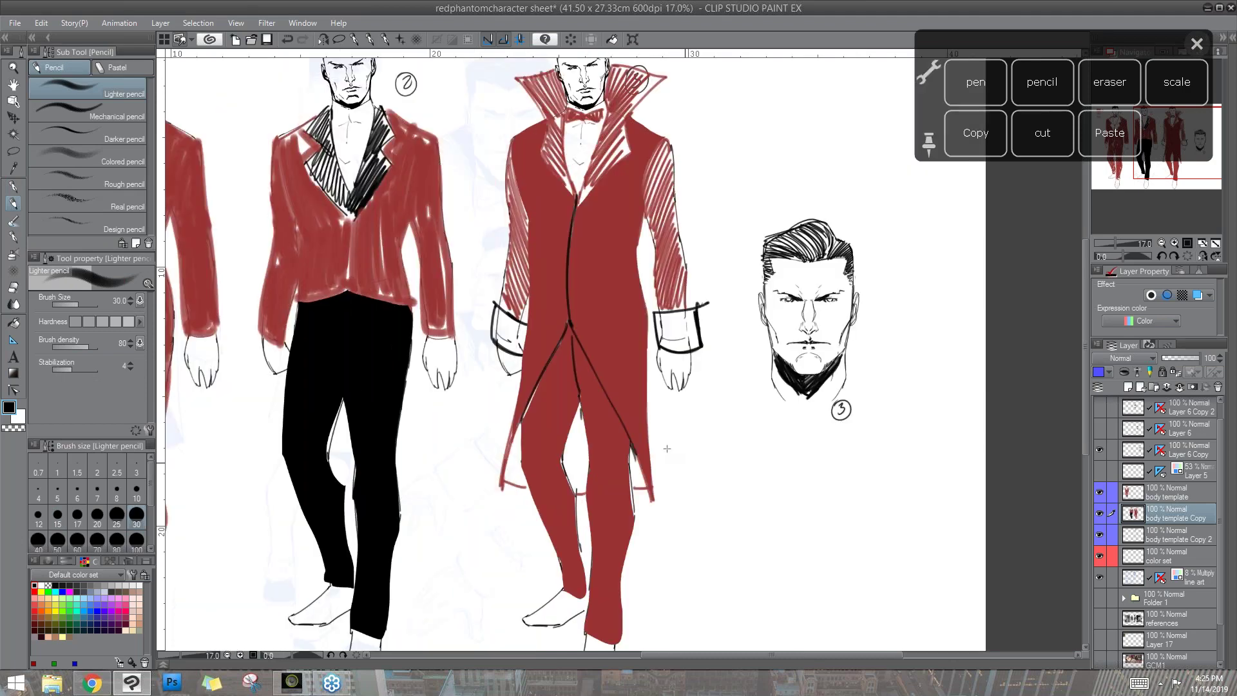
- Hide the body template layer, then lasso and delete figure 2 from the body template Copy layer and deselect
{"action": "scroll", "coordinate": [594, 465], "scroll_direction": "down", "scroll_amount": 2}
{"action": "key", "text": "h"}
{"action": "left_click_drag", "start_coordinate": [594, 464], "coordinate": [622, 417]}
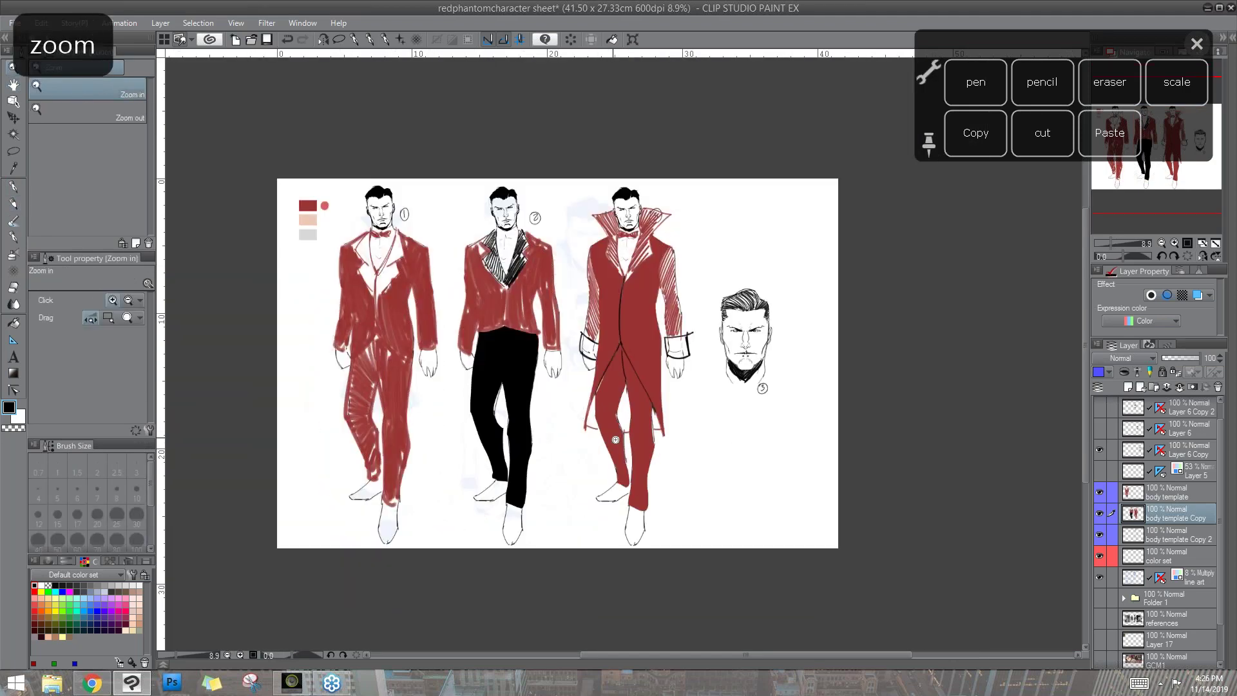
{"action": "scroll", "coordinate": [644, 417], "scroll_direction": "up", "scroll_amount": 1}
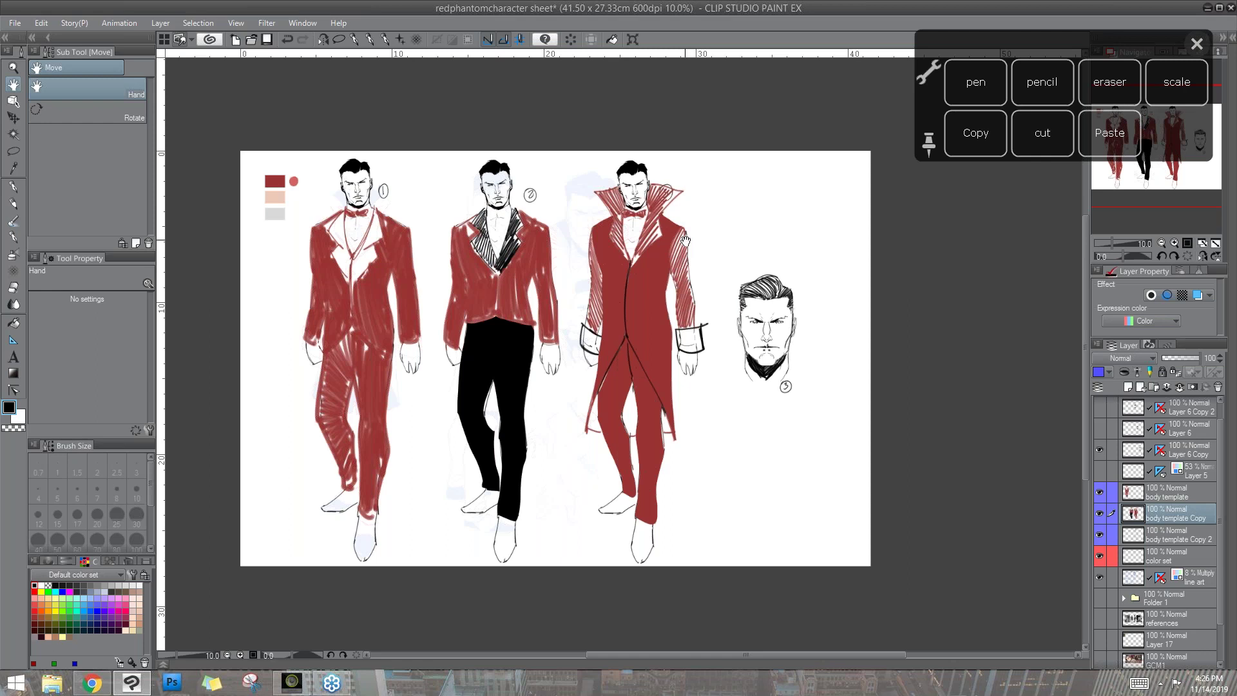
{"action": "key", "text": "m"}
{"action": "mouse_move", "coordinate": [421, 210]}
{"action": "left_mouse_down"}
{"action": "mouse_move", "coordinate": [286, 298]}
{"action": "mouse_move", "coordinate": [359, 604]}
{"action": "mouse_move", "coordinate": [420, 210]}
{"action": "left_mouse_up"}
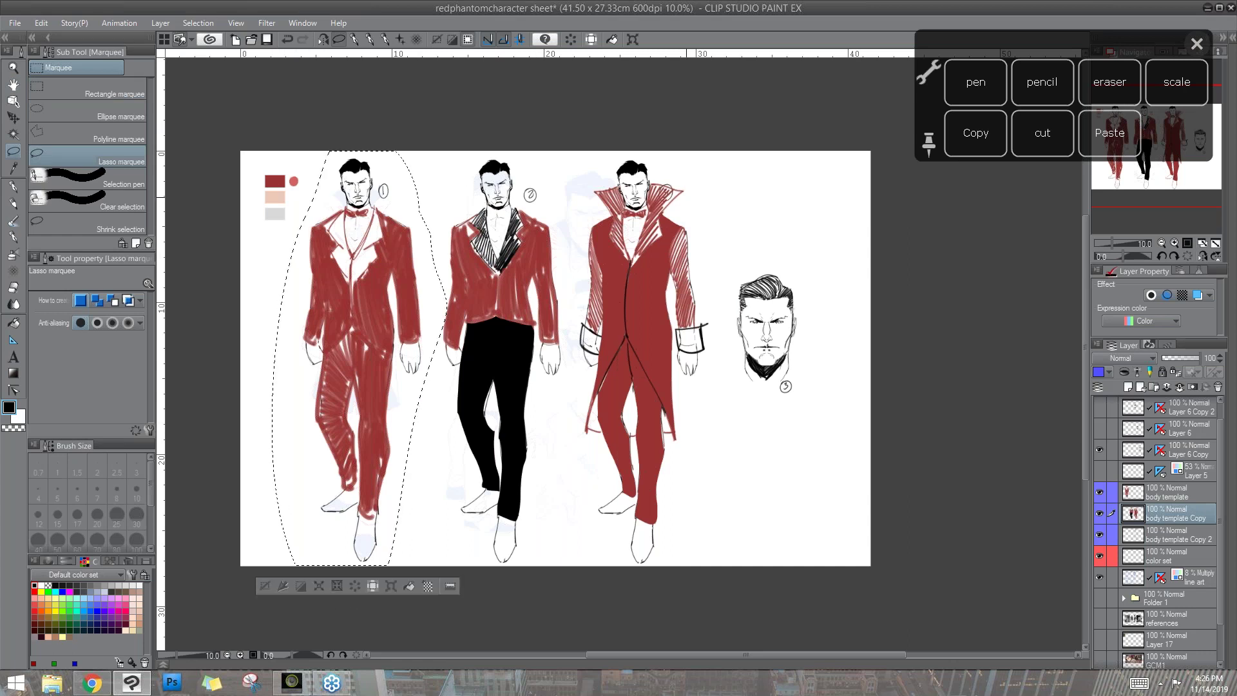
{"action": "left_click", "coordinate": [1100, 493]}
{"action": "mouse_move", "coordinate": [569, 281]}
{"action": "left_mouse_down"}
{"action": "mouse_move", "coordinate": [391, 459]}
{"action": "mouse_move", "coordinate": [489, 628]}
{"action": "mouse_move", "coordinate": [580, 227]}
{"action": "left_mouse_up"}
{"action": "key", "text": "Delete"}
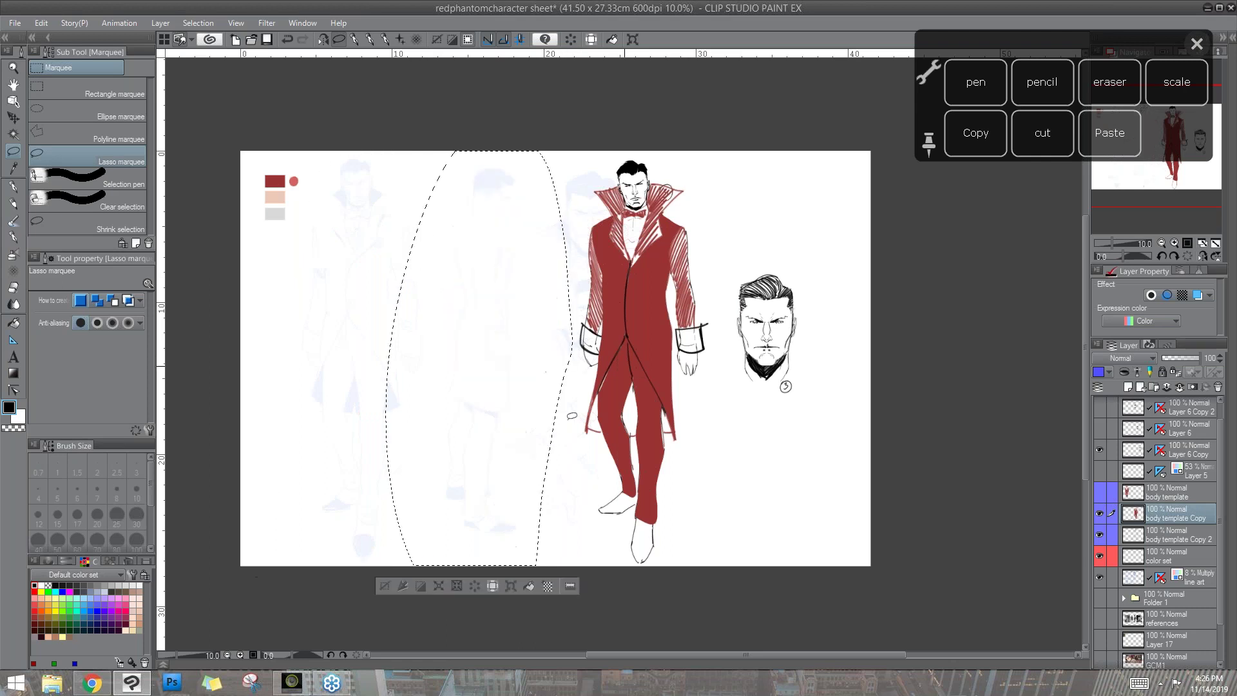
{"action": "key", "text": "ctrl+d"}
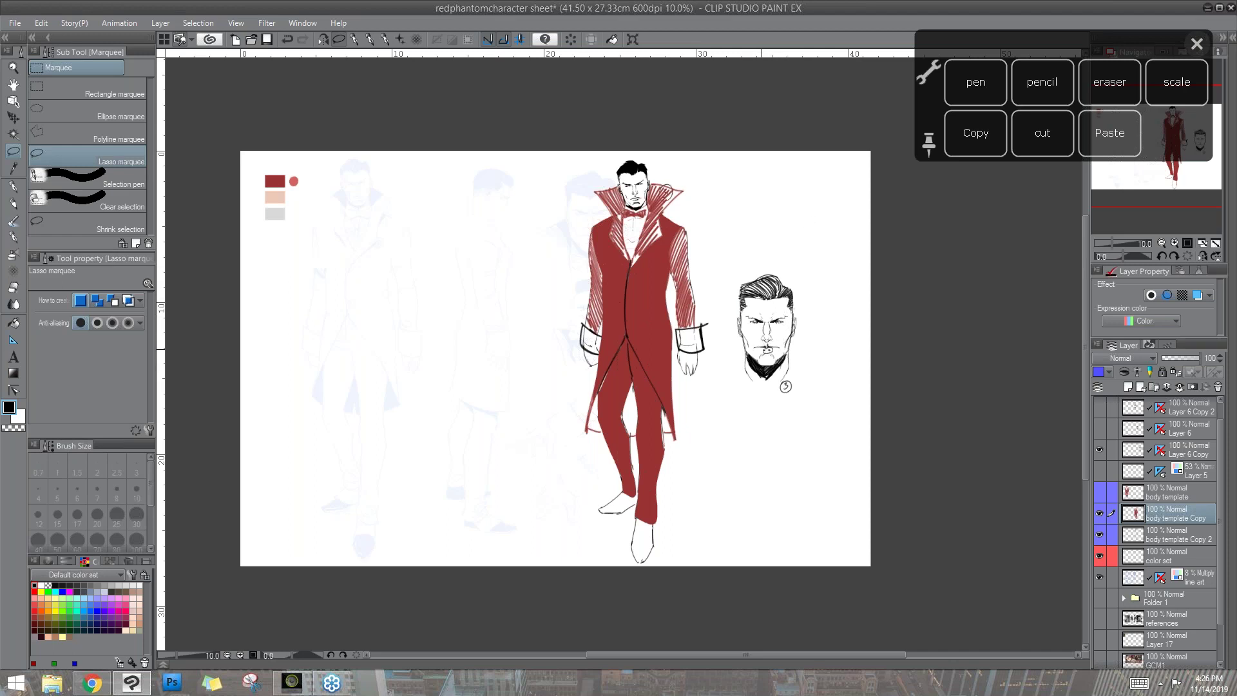
- Hide the body template Copy layer and raise the line art layer's opacity to 17%
{"action": "left_click_drag", "start_coordinate": [764, 357], "coordinate": [765, 361]}
{"action": "scroll", "coordinate": [381, 232], "scroll_direction": "up", "scroll_amount": 5}
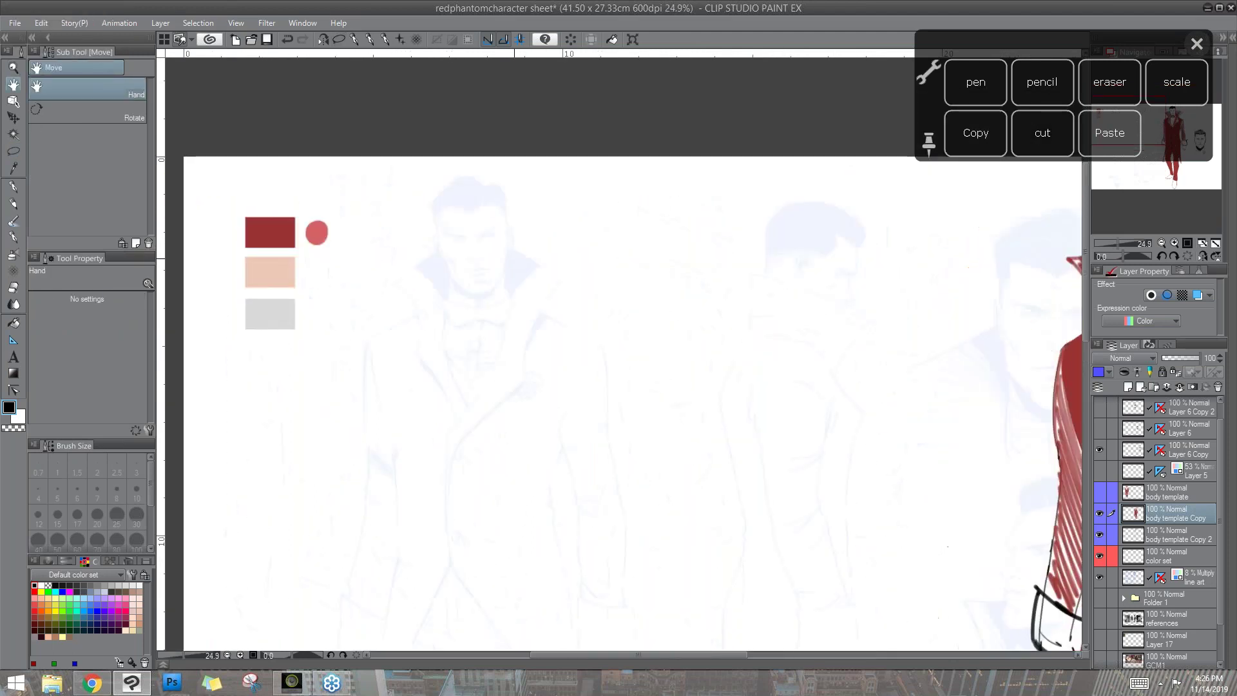
{"action": "scroll", "coordinate": [551, 322], "scroll_direction": "up", "scroll_amount": 2}
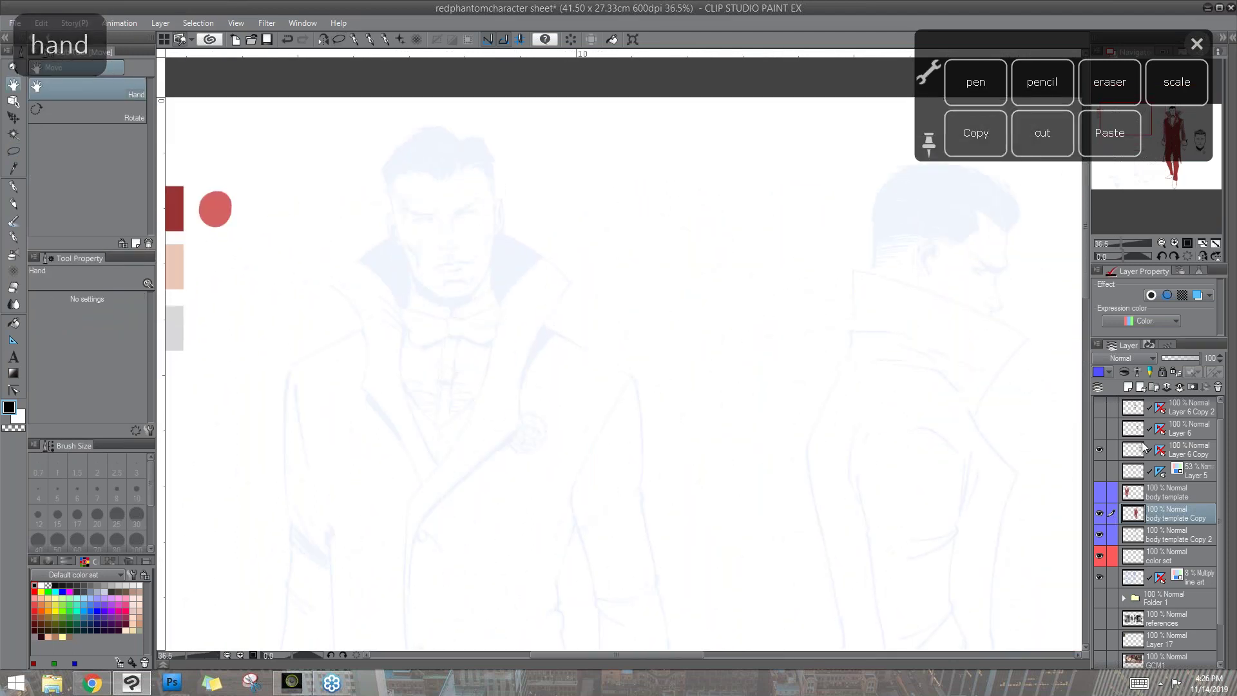
{"action": "left_click", "coordinate": [1101, 513]}
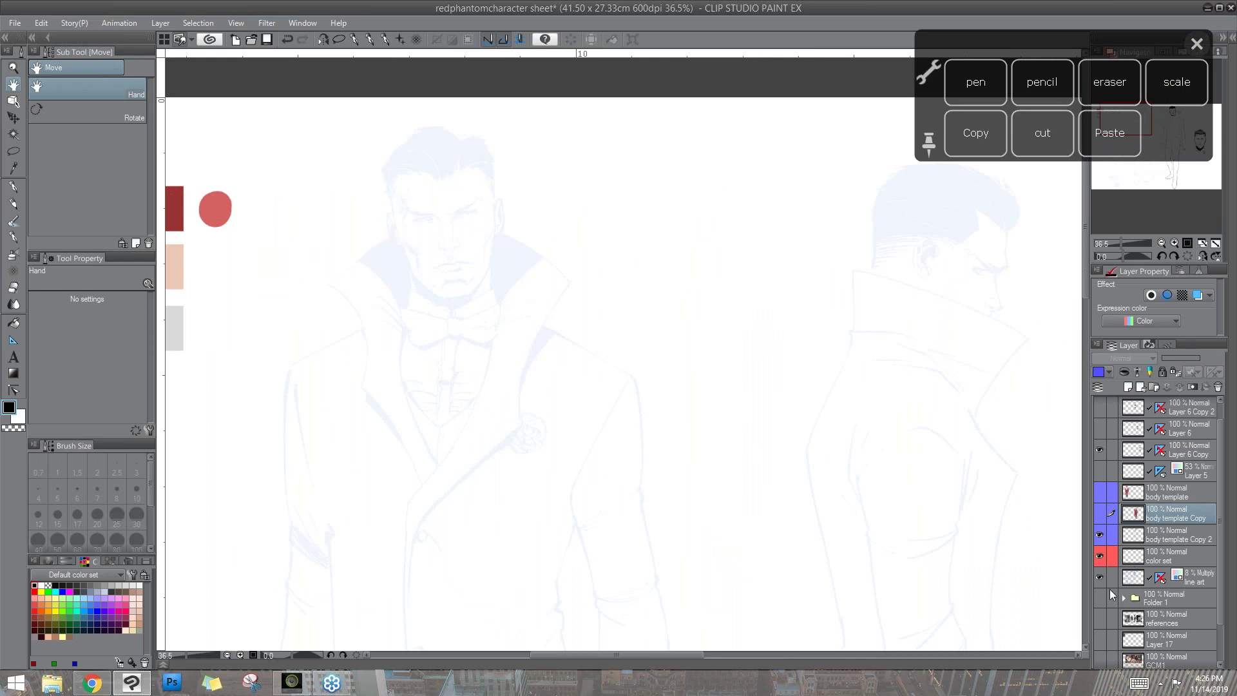
{"action": "left_click", "coordinate": [1191, 576]}
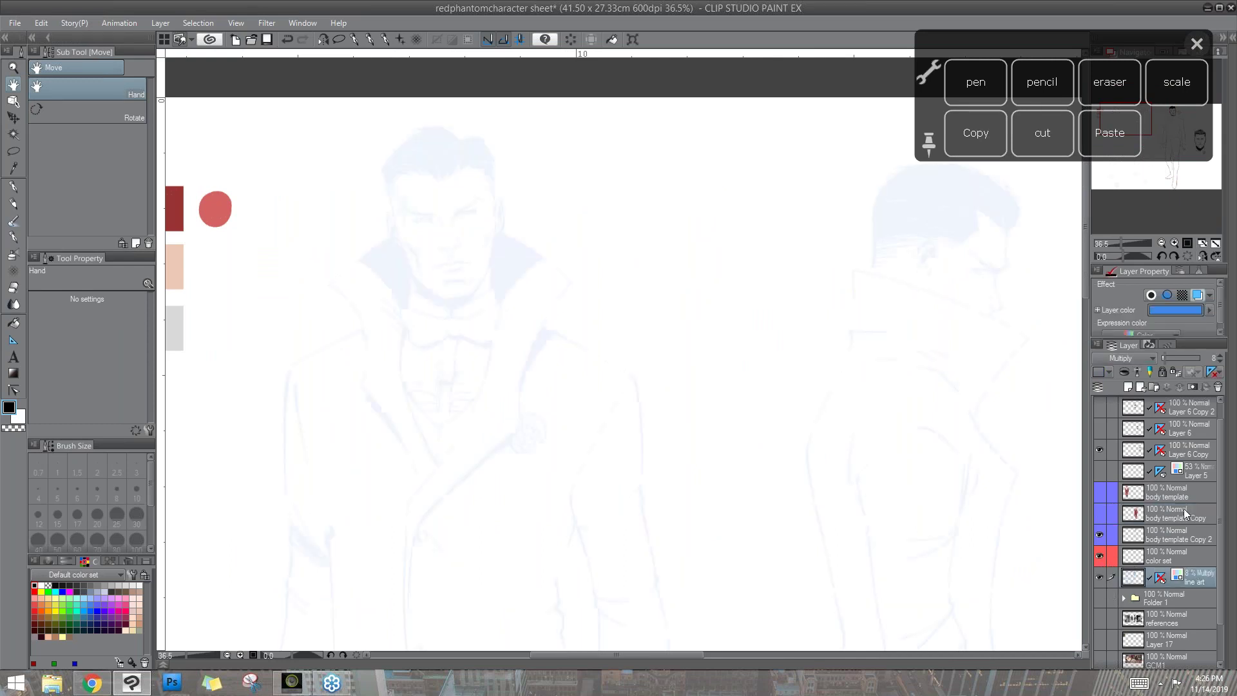
{"action": "left_click_drag", "start_coordinate": [1166, 358], "coordinate": [1169, 358]}
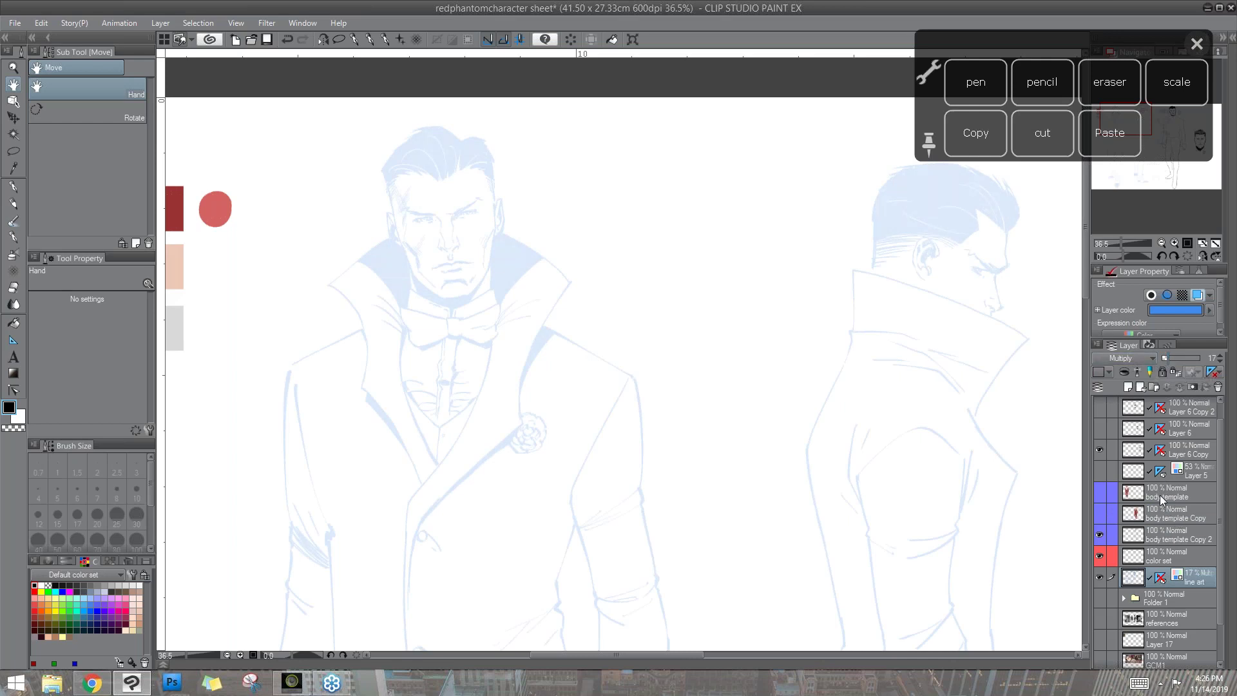
- Add a new raster layer directly above the line art layer and choose the Lighter pencil
{"action": "left_click_drag", "start_coordinate": [1085, 289], "coordinate": [1085, 325]}
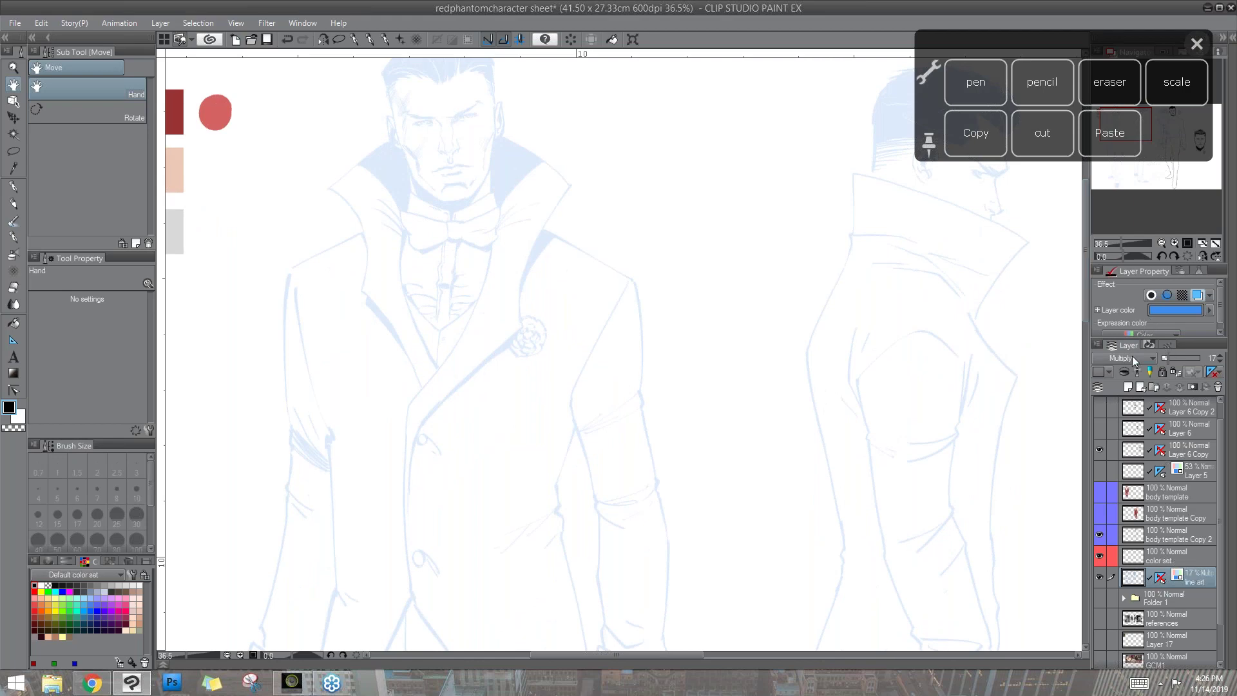
{"action": "left_click", "coordinate": [1127, 387]}
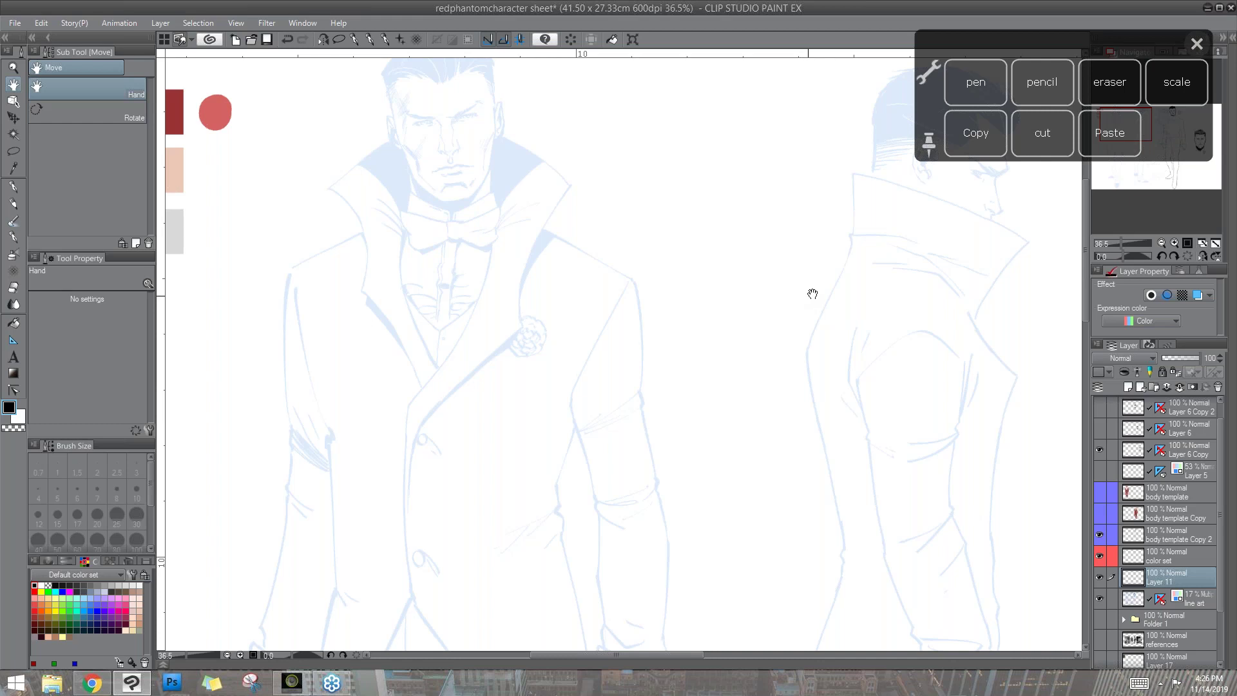
{"action": "left_click", "coordinate": [1038, 86]}
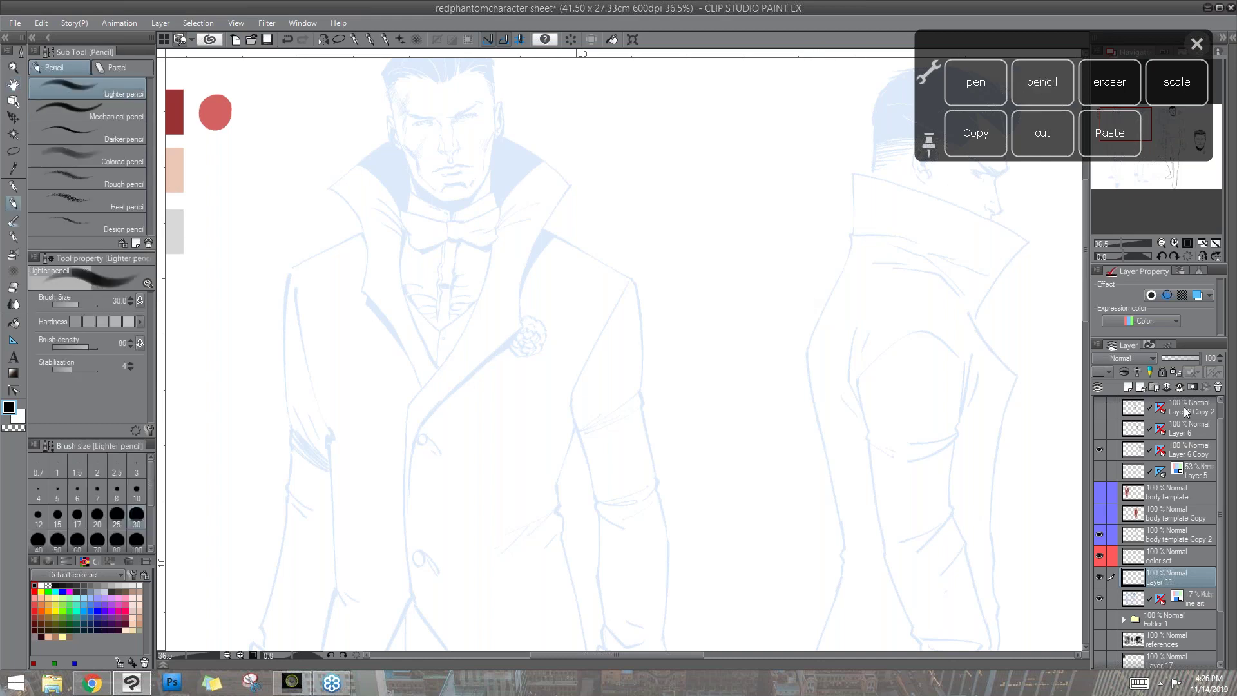
- Toggle the line art layer's blue layer color off and on, then reselect the new layer above it
{"action": "left_click", "coordinate": [1199, 598]}
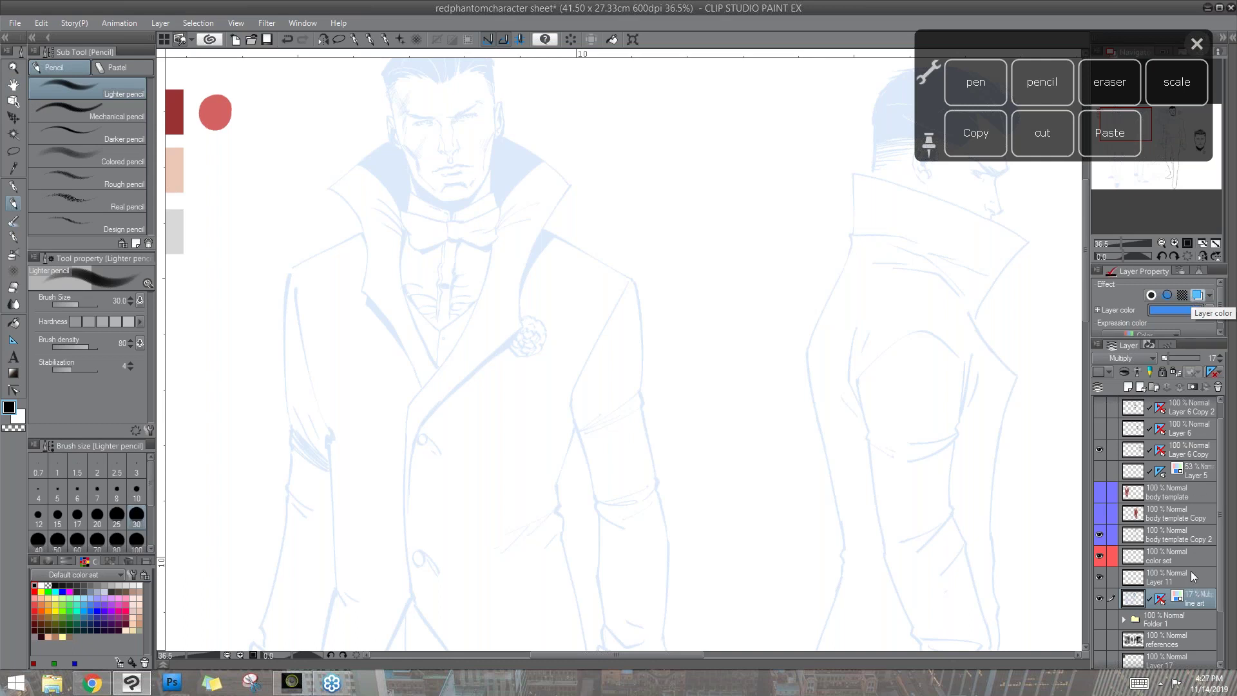
{"action": "left_click", "coordinate": [1199, 297]}
{"action": "left_click", "coordinate": [1199, 297]}
{"action": "left_click", "coordinate": [1199, 297]}
{"action": "left_click", "coordinate": [1198, 296]}
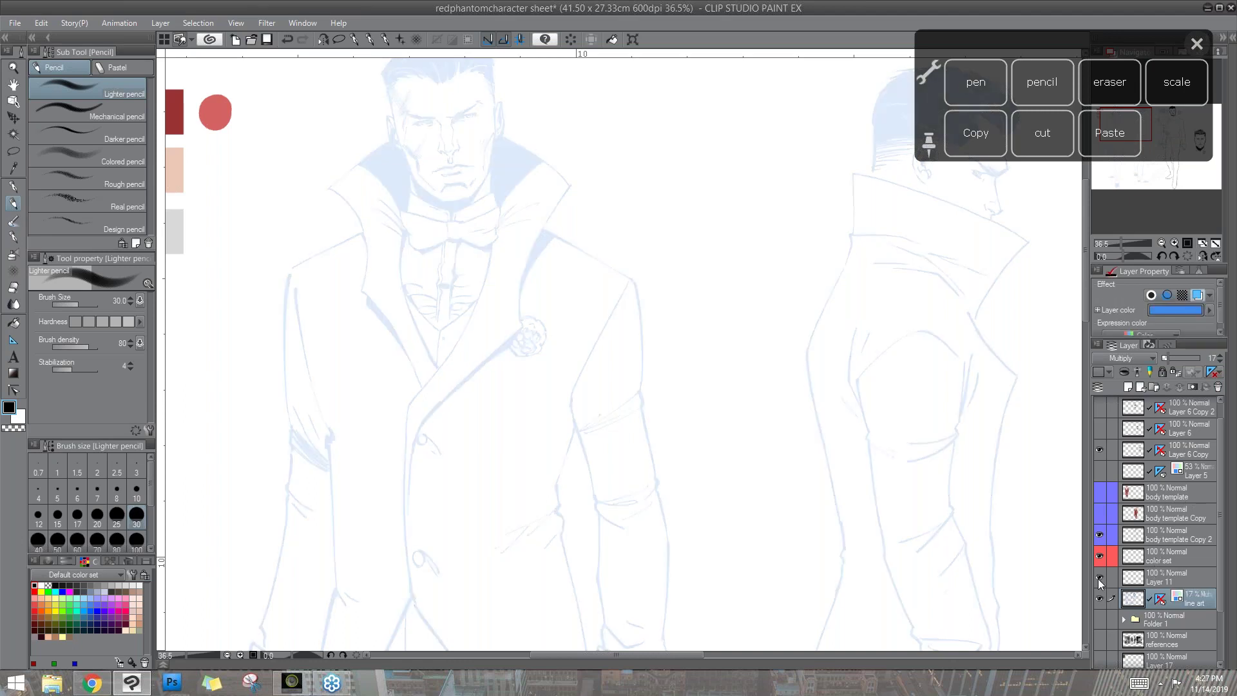
{"action": "left_click", "coordinate": [1177, 578]}
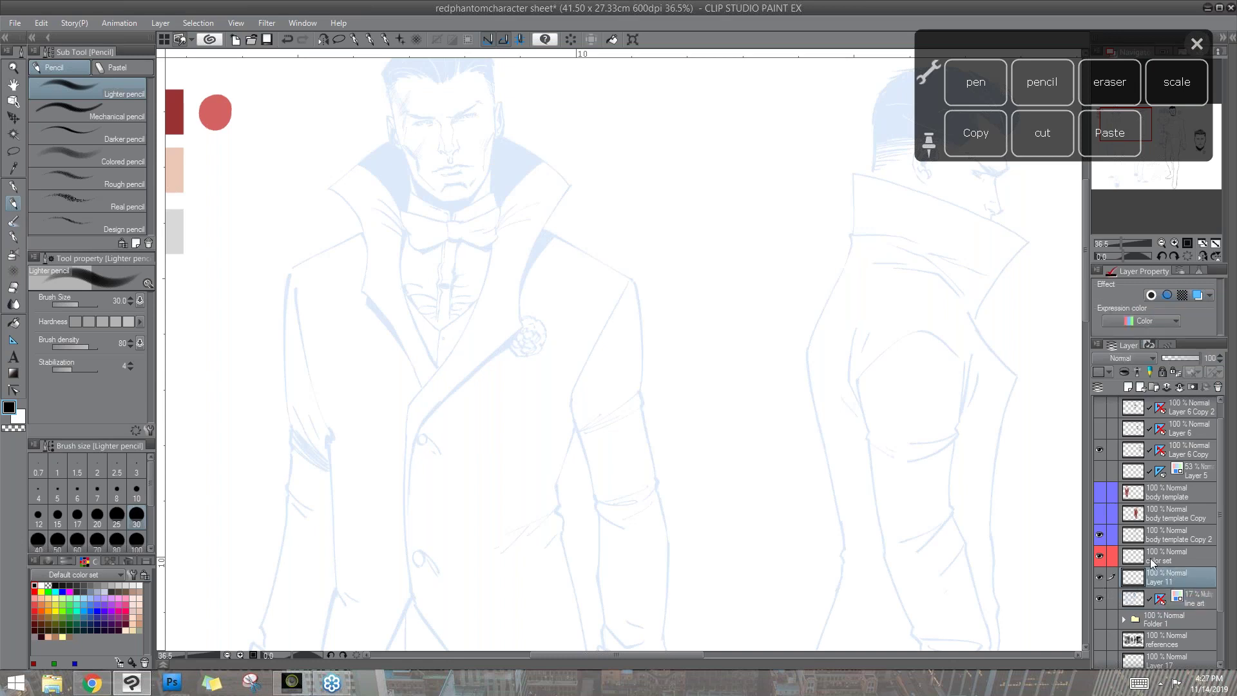
- Review the detailed brush size settings of the Amancay_inker pen and close them
{"action": "left_click", "coordinate": [13, 186]}
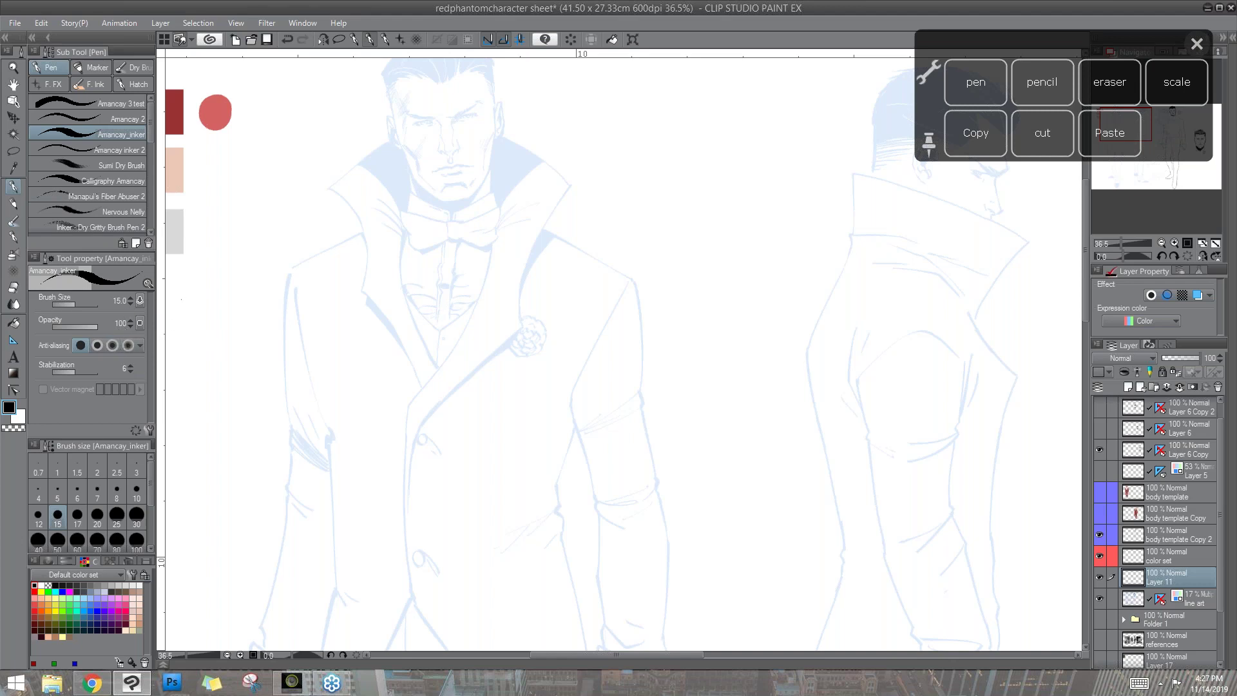
{"action": "left_click", "coordinate": [149, 430]}
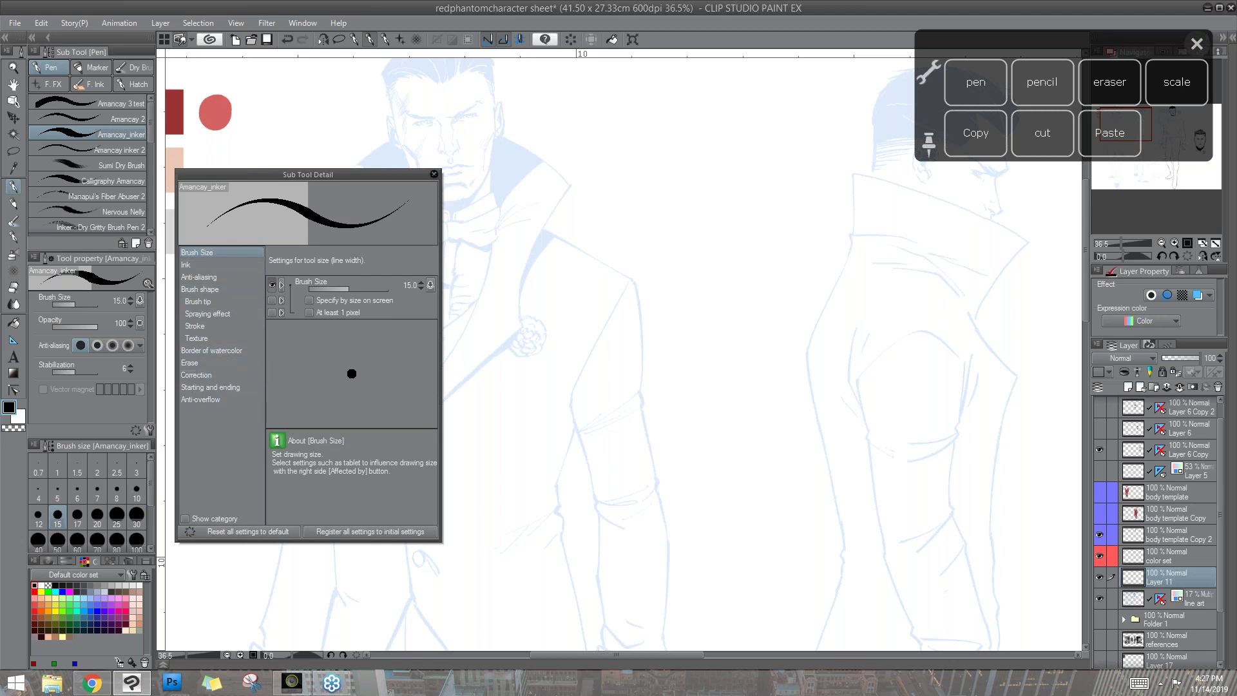
{"action": "left_click", "coordinate": [434, 176]}
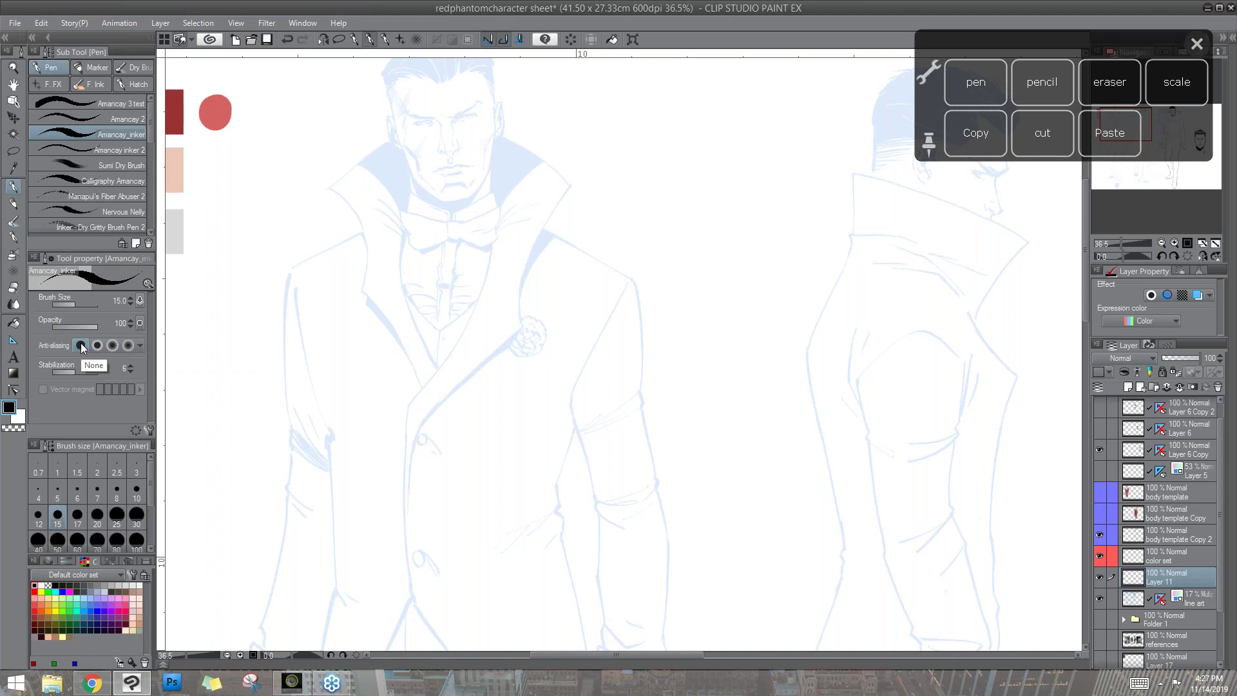
- Draw two short black test strokes with Amancay_inker at size 25, one without anti-aliasing and one with the highest anti-aliasing
{"action": "left_click_drag", "start_coordinate": [329, 283], "coordinate": [506, 409]}
{"action": "left_click", "coordinate": [13, 186]}
{"action": "left_click", "coordinate": [115, 516]}
{"action": "left_click_drag", "start_coordinate": [311, 152], "coordinate": [297, 245]}
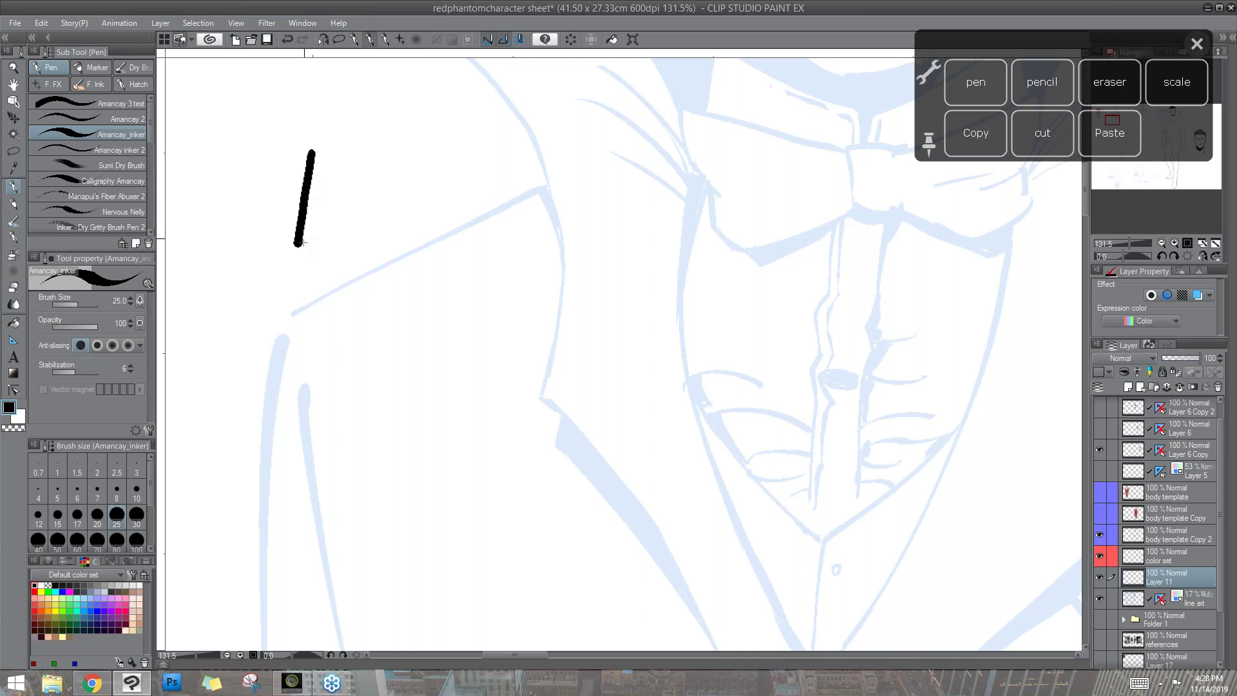
{"action": "left_click", "coordinate": [128, 347]}
{"action": "left_click_drag", "start_coordinate": [354, 149], "coordinate": [339, 251]}
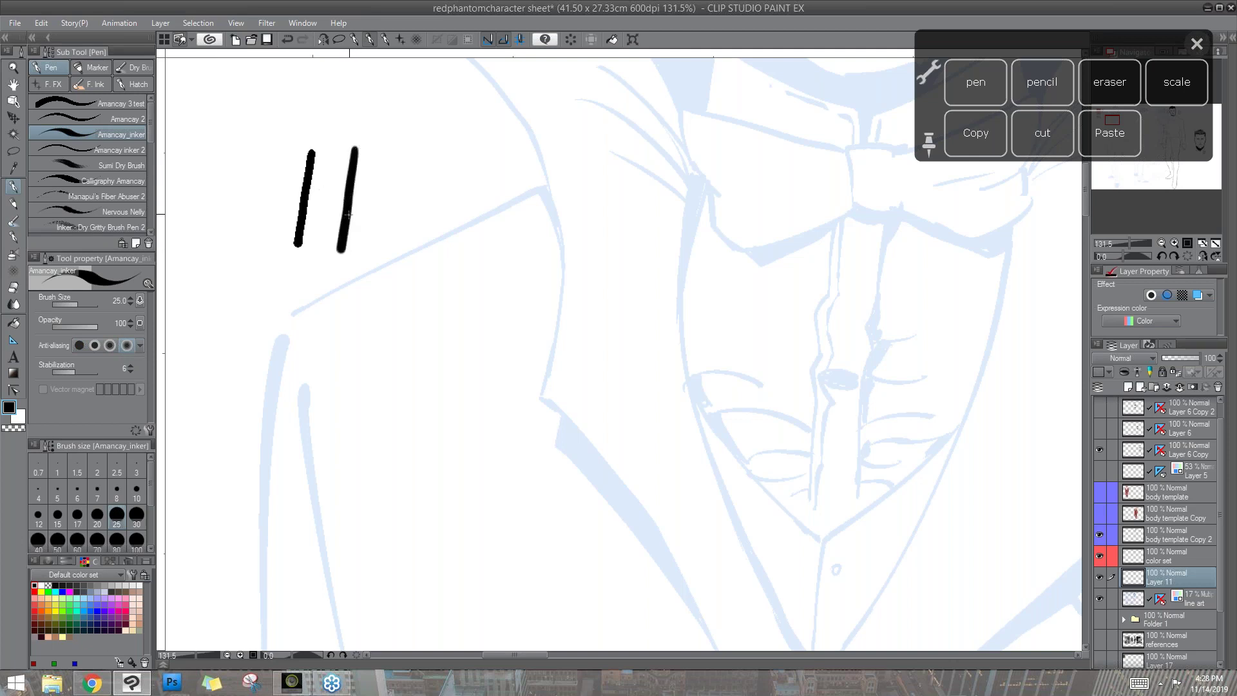
- Draw an anti-aliased black test circle beside the two strokes and fill its inside with black
{"action": "left_click", "coordinate": [14, 152]}
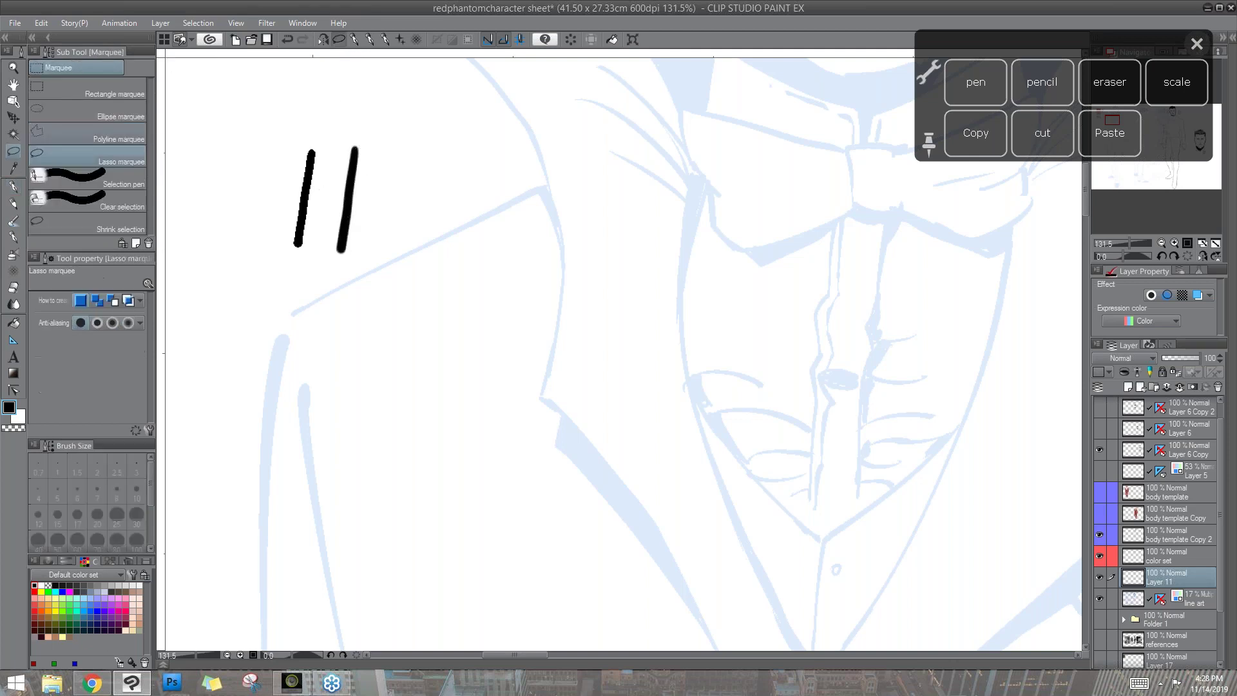
{"action": "left_click", "coordinate": [13, 186]}
{"action": "mouse_move", "coordinate": [412, 193]}
{"action": "left_mouse_down"}
{"action": "mouse_move", "coordinate": [401, 224]}
{"action": "mouse_move", "coordinate": [455, 175]}
{"action": "mouse_move", "coordinate": [399, 200]}
{"action": "left_mouse_up"}
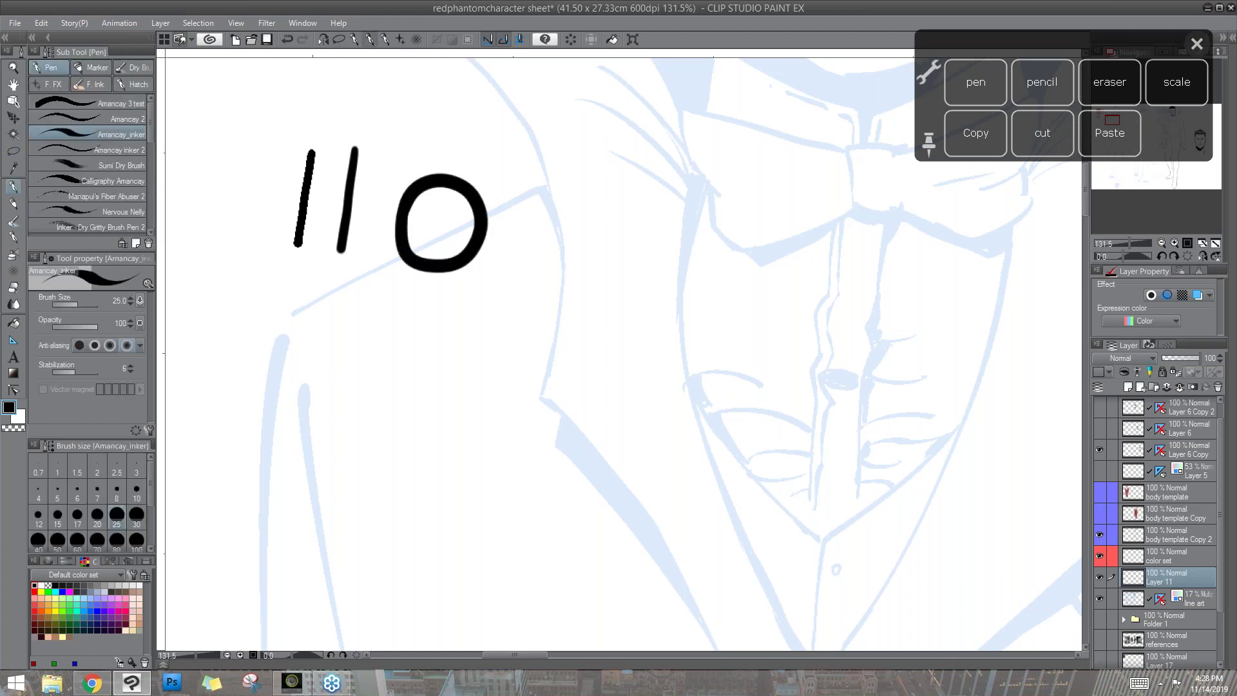
{"action": "left_click", "coordinate": [14, 322]}
{"action": "left_click", "coordinate": [453, 226]}
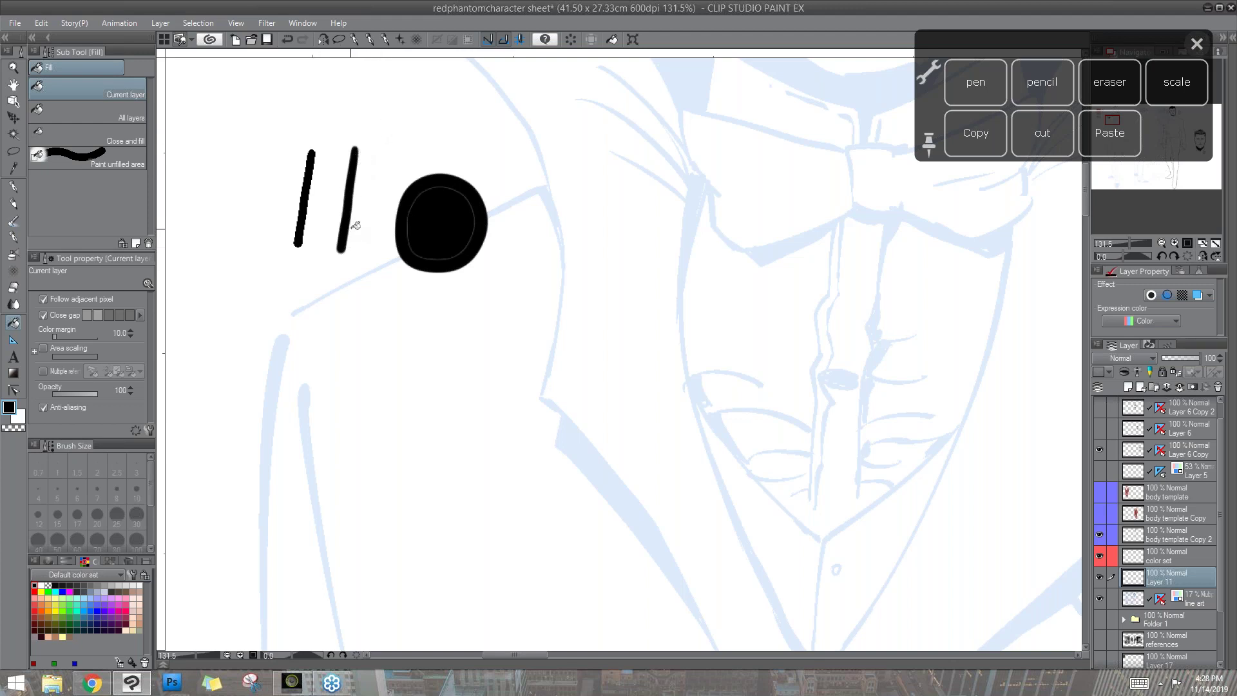
- Return to the Amancay_inker pen and set its anti-aliasing to None
{"action": "left_click", "coordinate": [12, 187]}
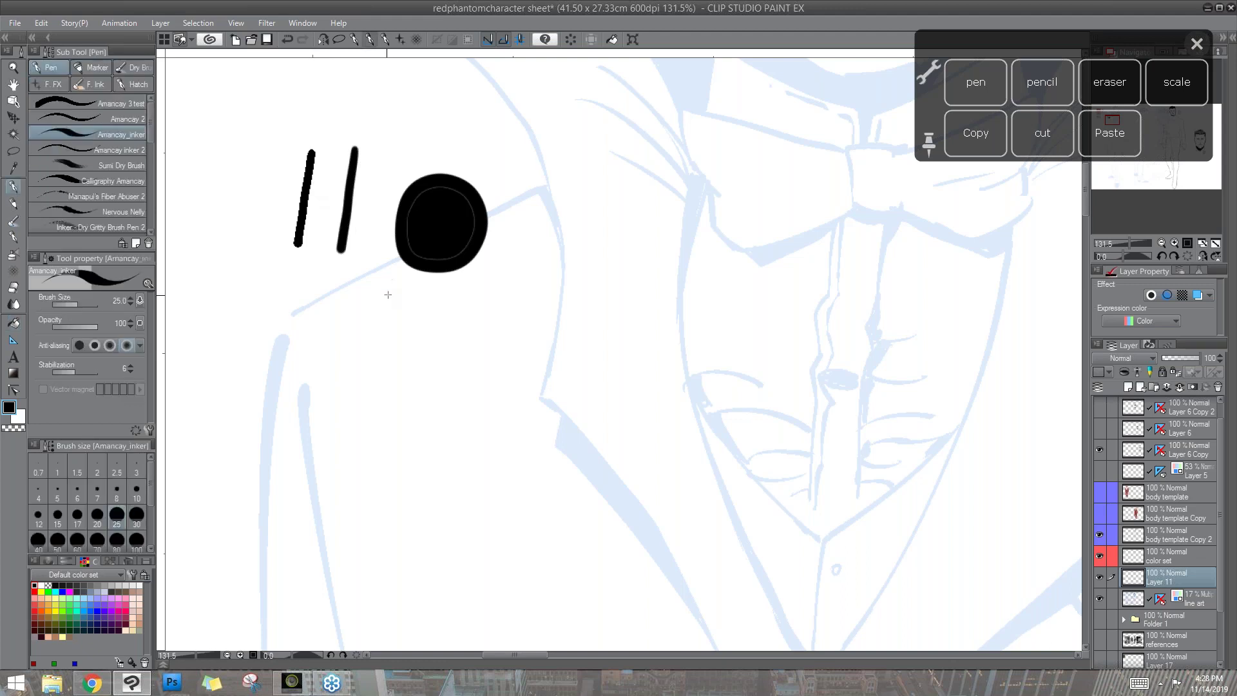
{"action": "left_click", "coordinate": [79, 350]}
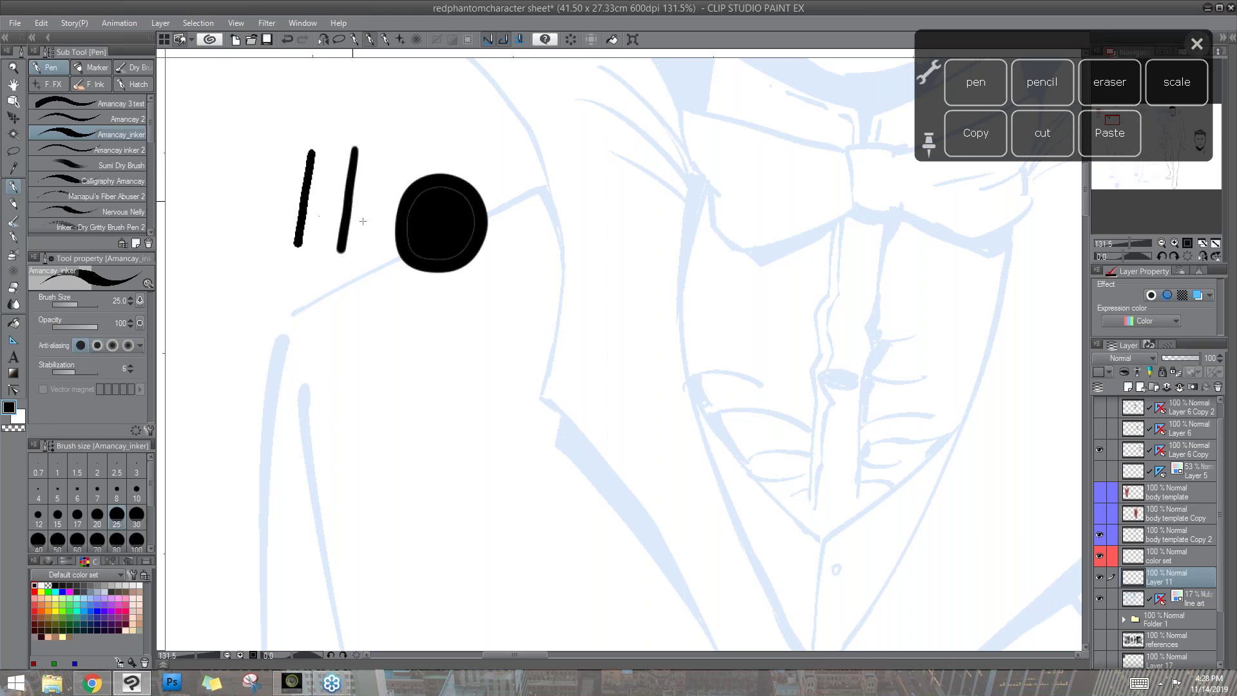
- Draw a test circle below the black disc with Amancay_inker at size 25 without anti-aliasing and fill it with black
{"action": "mouse_move", "coordinate": [394, 309]}
{"action": "left_mouse_down"}
{"action": "mouse_move", "coordinate": [414, 392]}
{"action": "mouse_move", "coordinate": [434, 357]}
{"action": "mouse_move", "coordinate": [412, 307]}
{"action": "left_mouse_up"}
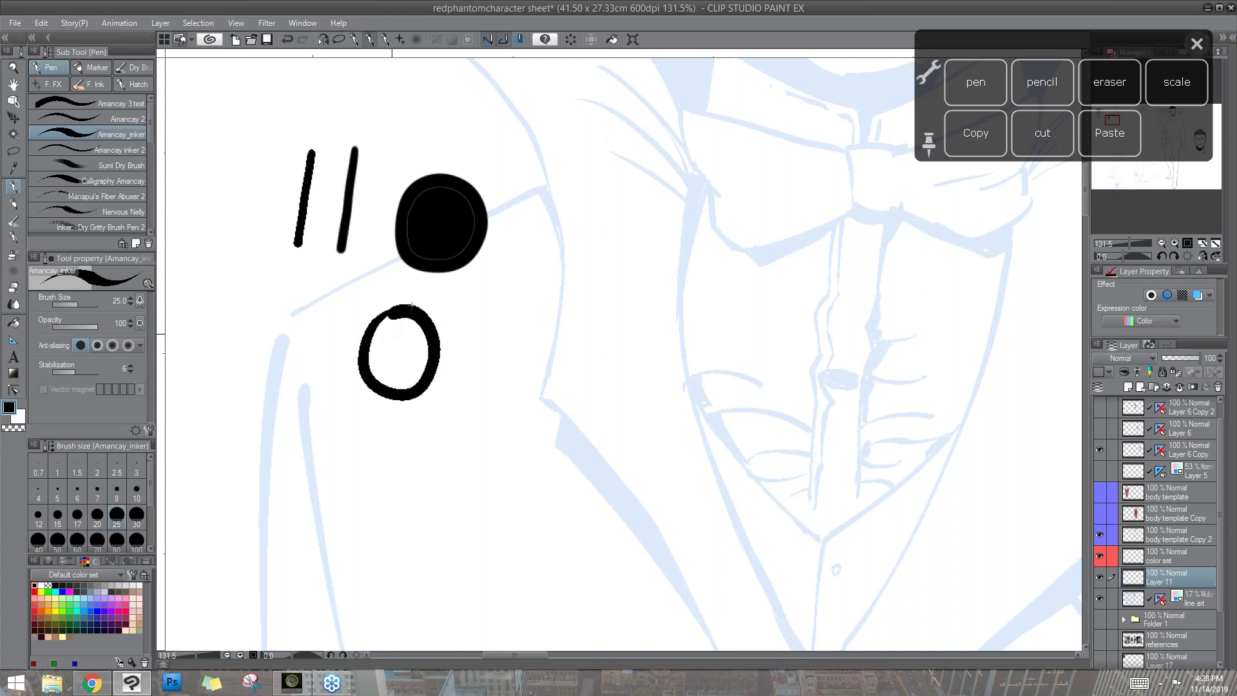
{"action": "left_click", "coordinate": [13, 323]}
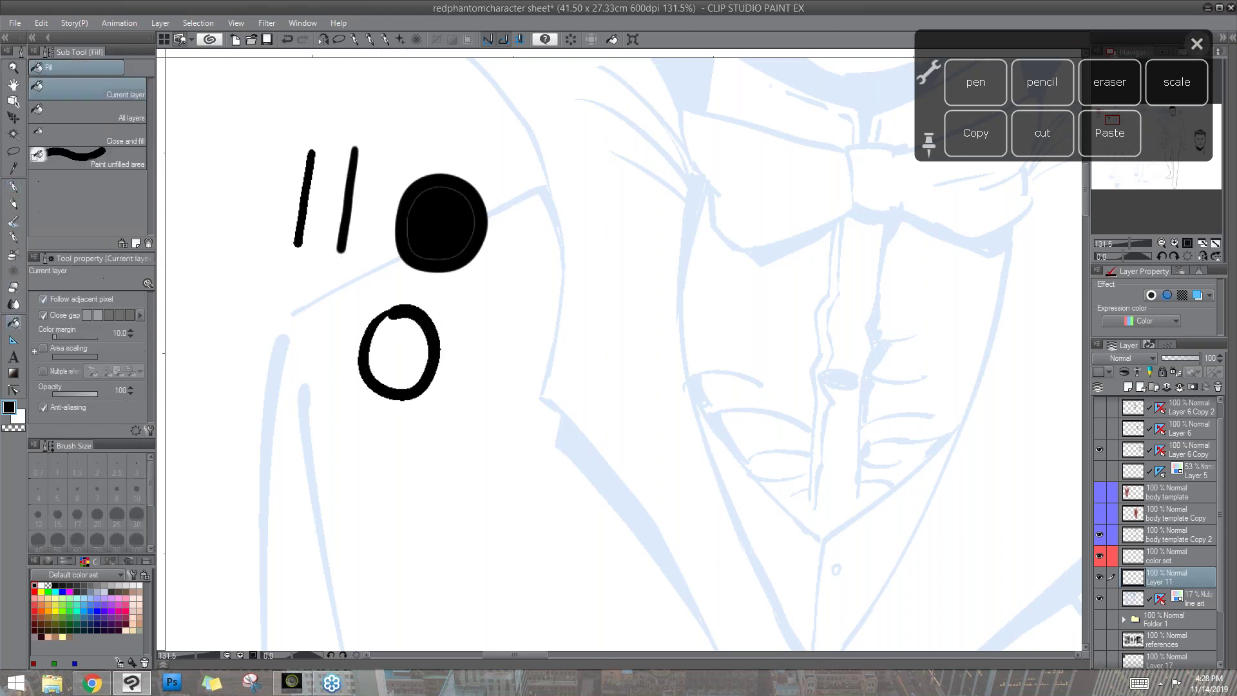
{"action": "left_click", "coordinate": [414, 345]}
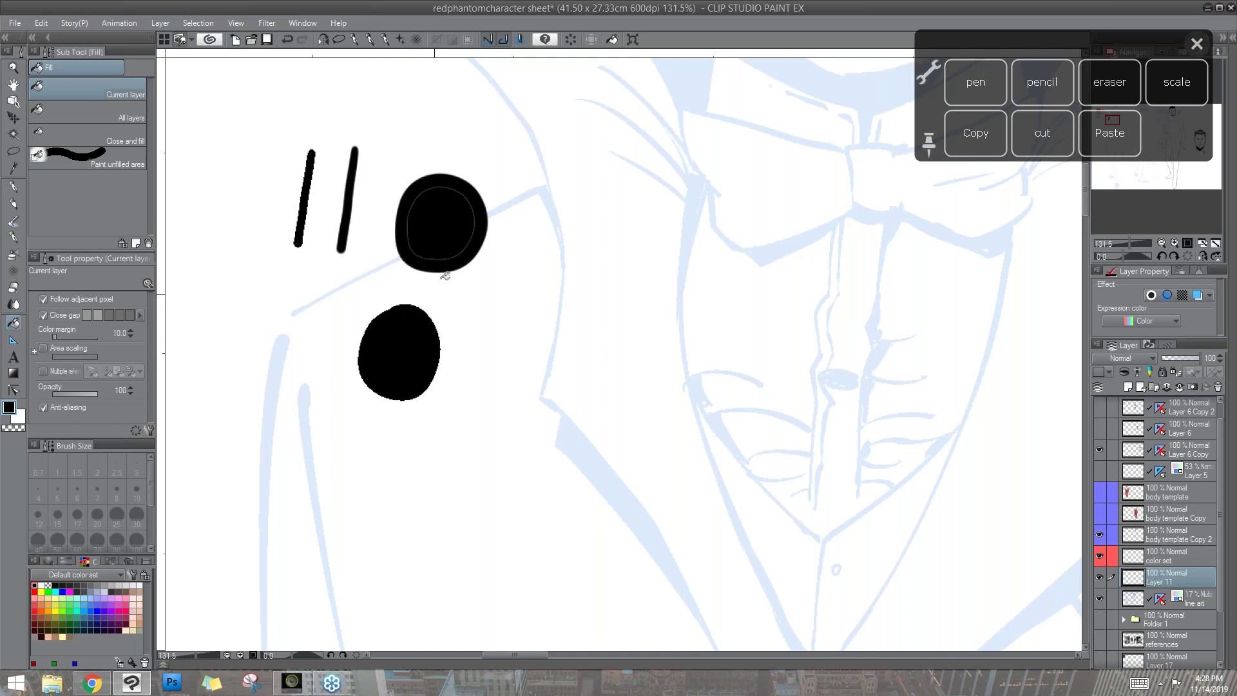
{"action": "key", "text": "m"}
{"action": "mouse_move", "coordinate": [341, 101]}
{"action": "left_mouse_down"}
{"action": "mouse_move", "coordinate": [431, 425]}
{"action": "mouse_move", "coordinate": [489, 384]}
{"action": "mouse_move", "coordinate": [237, 270]}
{"action": "mouse_move", "coordinate": [242, 236]}
{"action": "left_mouse_up"}
{"action": "left_click", "coordinate": [455, 348]}
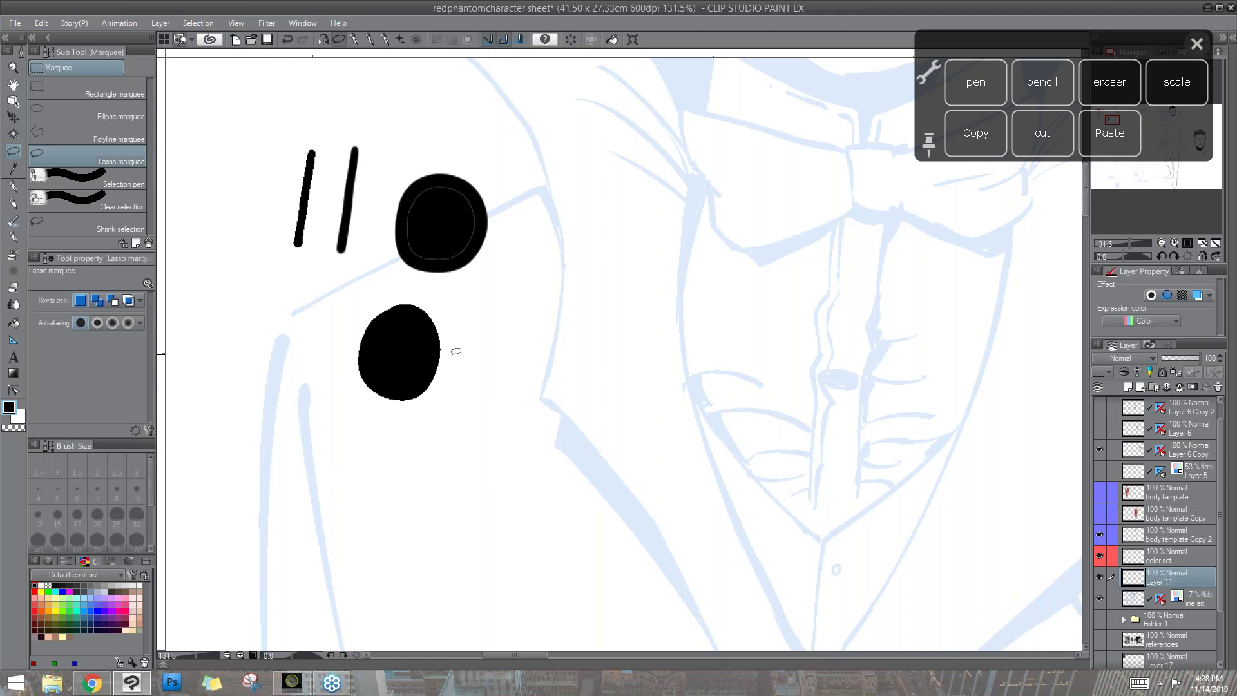
- Draw three test circles of different sizes with Amancay_inker at size 17 and fill each with black
{"action": "left_click", "coordinate": [13, 187]}
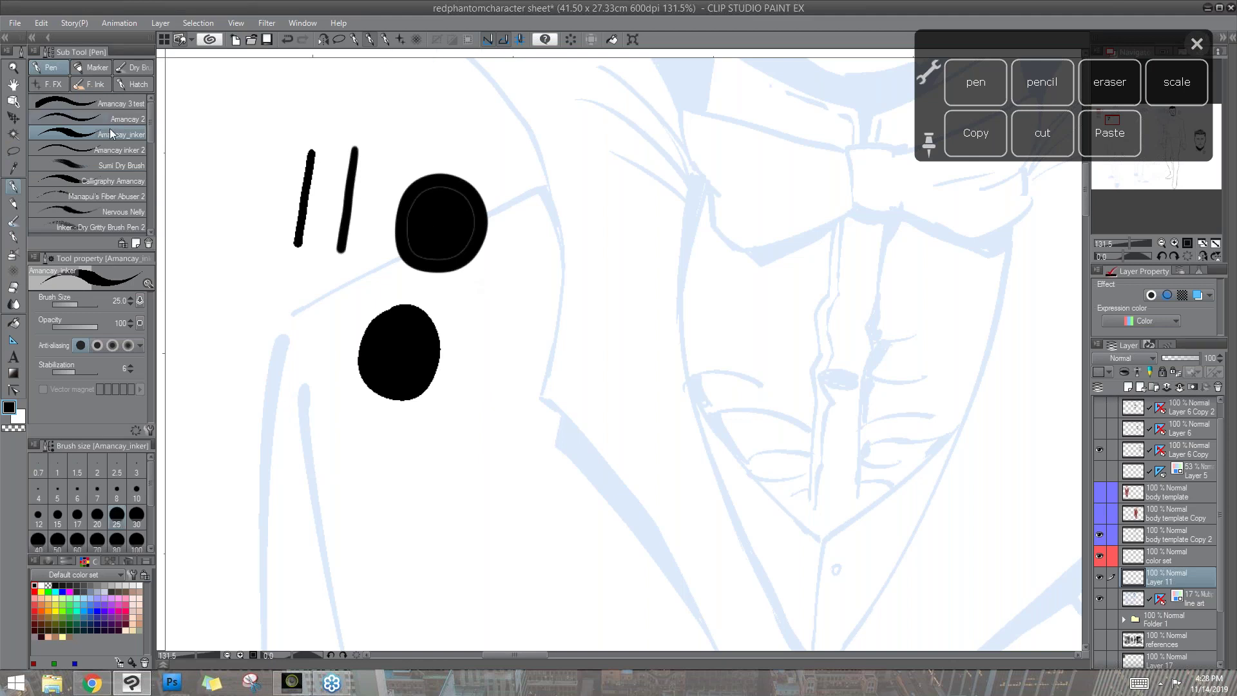
{"action": "left_click", "coordinate": [77, 516]}
{"action": "mouse_move", "coordinate": [580, 235]}
{"action": "left_mouse_down"}
{"action": "mouse_move", "coordinate": [539, 277]}
{"action": "mouse_move", "coordinate": [601, 241]}
{"action": "mouse_move", "coordinate": [571, 234]}
{"action": "left_mouse_up"}
{"action": "mouse_move", "coordinate": [662, 191]}
{"action": "left_mouse_down"}
{"action": "mouse_move", "coordinate": [637, 189]}
{"action": "mouse_move", "coordinate": [661, 187]}
{"action": "left_mouse_up"}
{"action": "mouse_move", "coordinate": [560, 144]}
{"action": "left_mouse_down"}
{"action": "mouse_move", "coordinate": [609, 129]}
{"action": "mouse_move", "coordinate": [563, 129]}
{"action": "left_mouse_up"}
{"action": "key", "text": "g"}
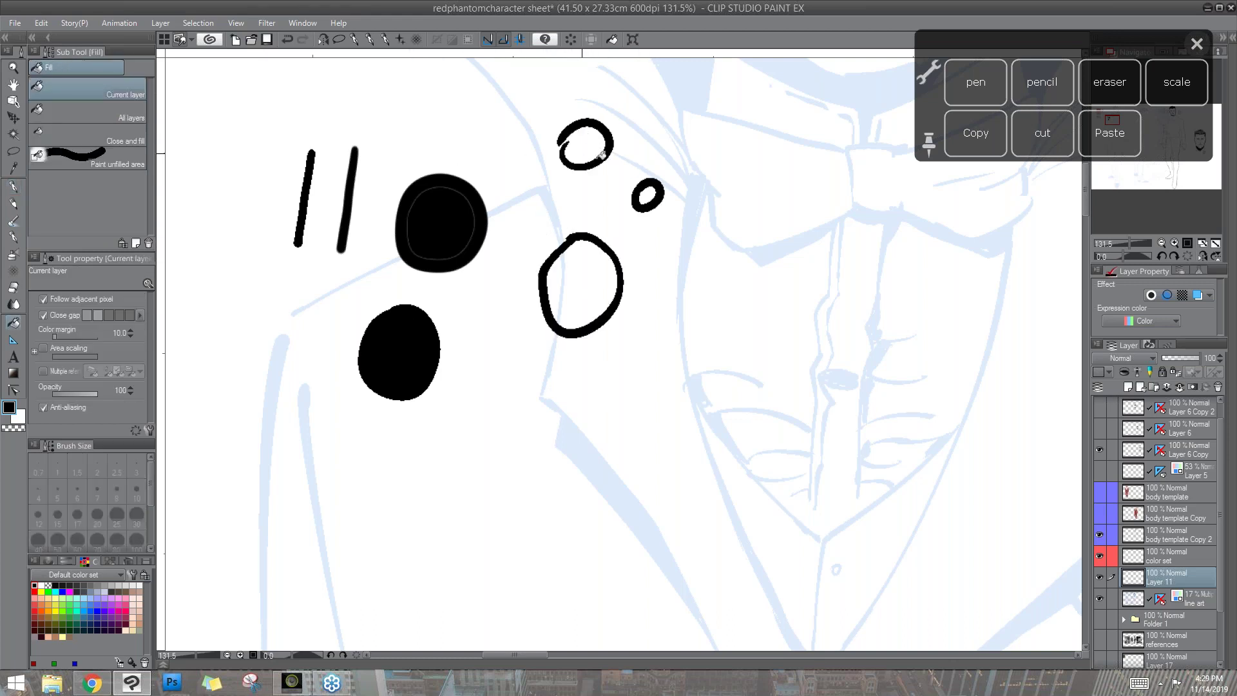
{"action": "left_click", "coordinate": [14, 192]}
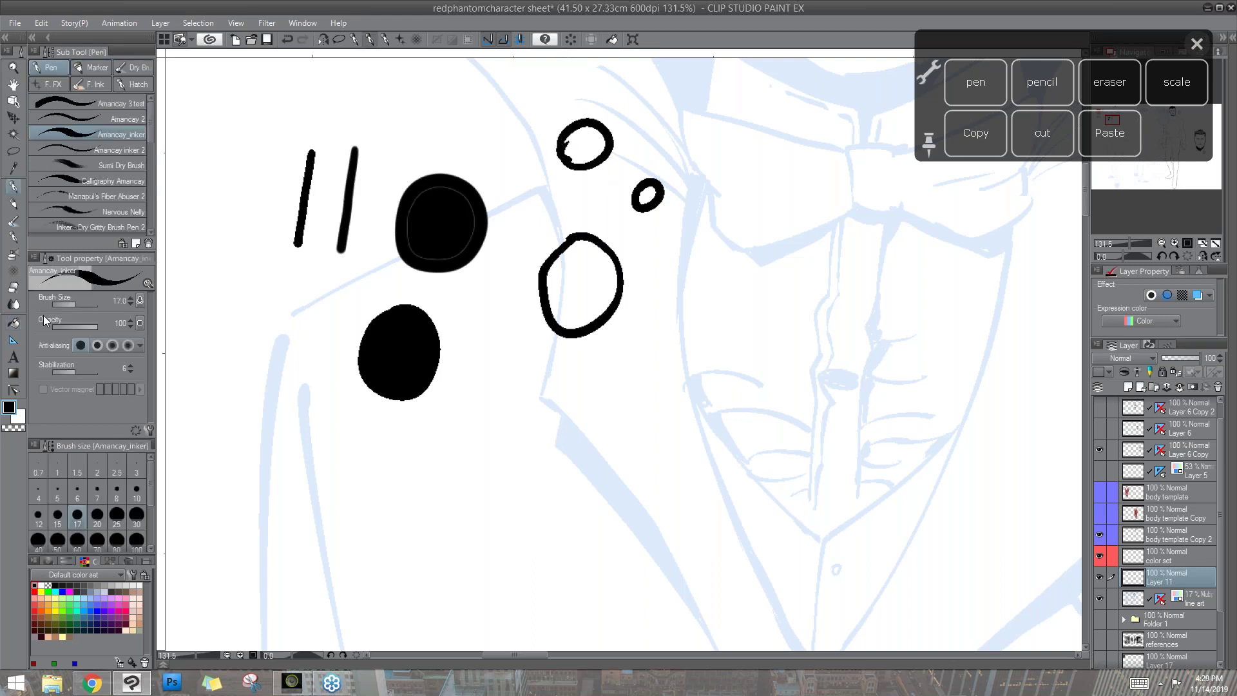
{"action": "left_click", "coordinate": [14, 323]}
{"action": "left_click", "coordinate": [585, 143]}
{"action": "left_click", "coordinate": [649, 196]}
{"action": "left_click", "coordinate": [586, 280]}
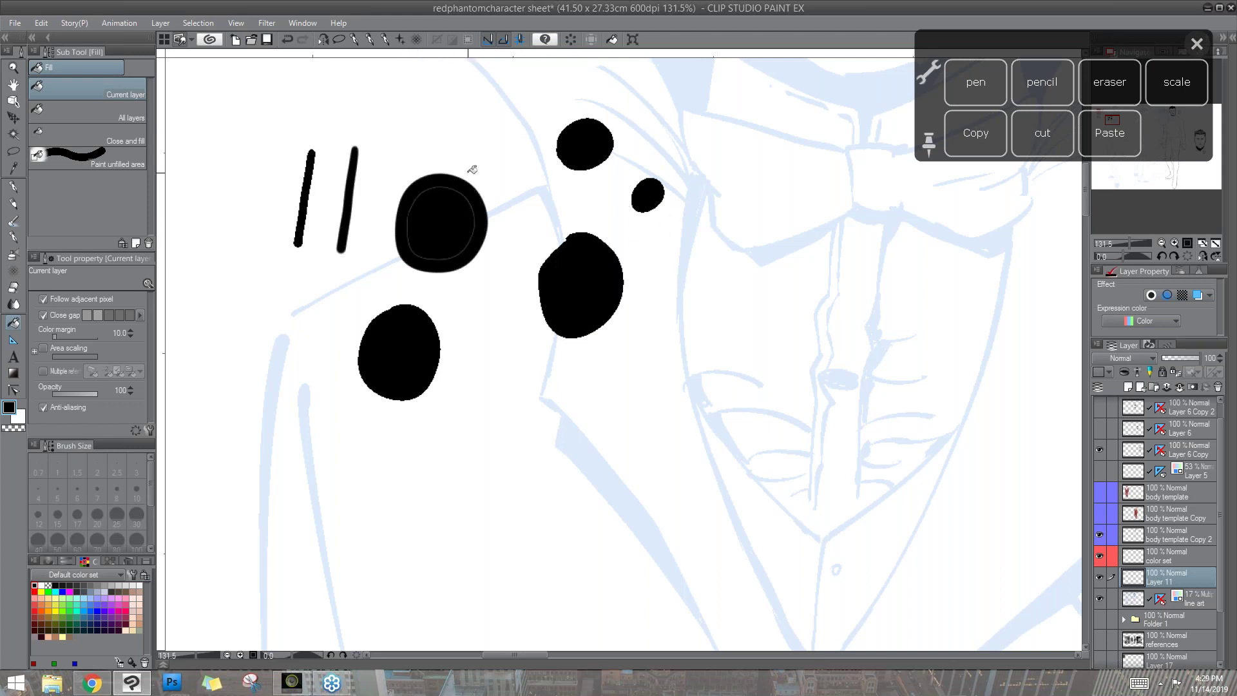
- Lasso all the test strokes and circles, delete them, and clear the selection
{"action": "left_click", "coordinate": [15, 152]}
{"action": "mouse_move", "coordinate": [368, 113]}
{"action": "left_mouse_down"}
{"action": "mouse_move", "coordinate": [355, 97]}
{"action": "mouse_move", "coordinate": [612, 395]}
{"action": "mouse_move", "coordinate": [496, 90]}
{"action": "mouse_move", "coordinate": [396, 106]}
{"action": "left_mouse_up"}
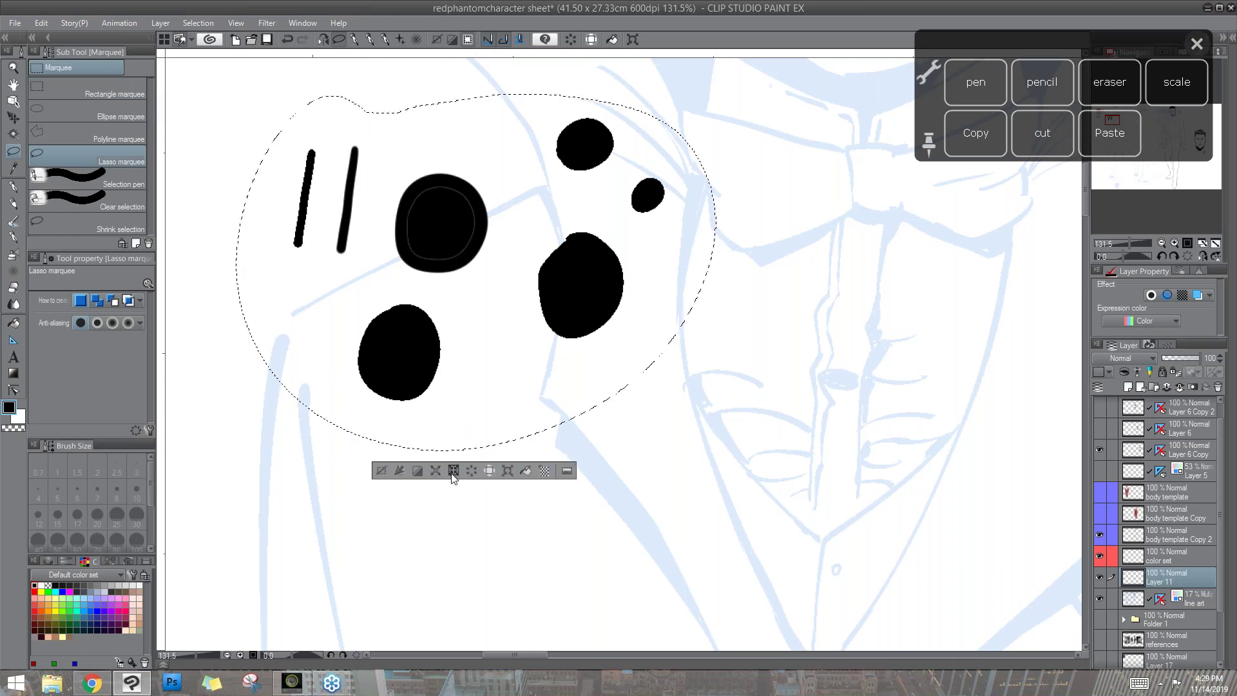
{"action": "left_click", "coordinate": [471, 472]}
{"action": "key", "text": "ctrl+d"}
- Ink the sides of the face, both ears and the jawline over the blue sketch with Amancay_inker at size 20
{"action": "mouse_move", "coordinate": [785, 217]}
{"action": "left_mouse_down"}
{"action": "mouse_move", "coordinate": [611, 404]}
{"action": "mouse_move", "coordinate": [553, 489]}
{"action": "left_mouse_up"}
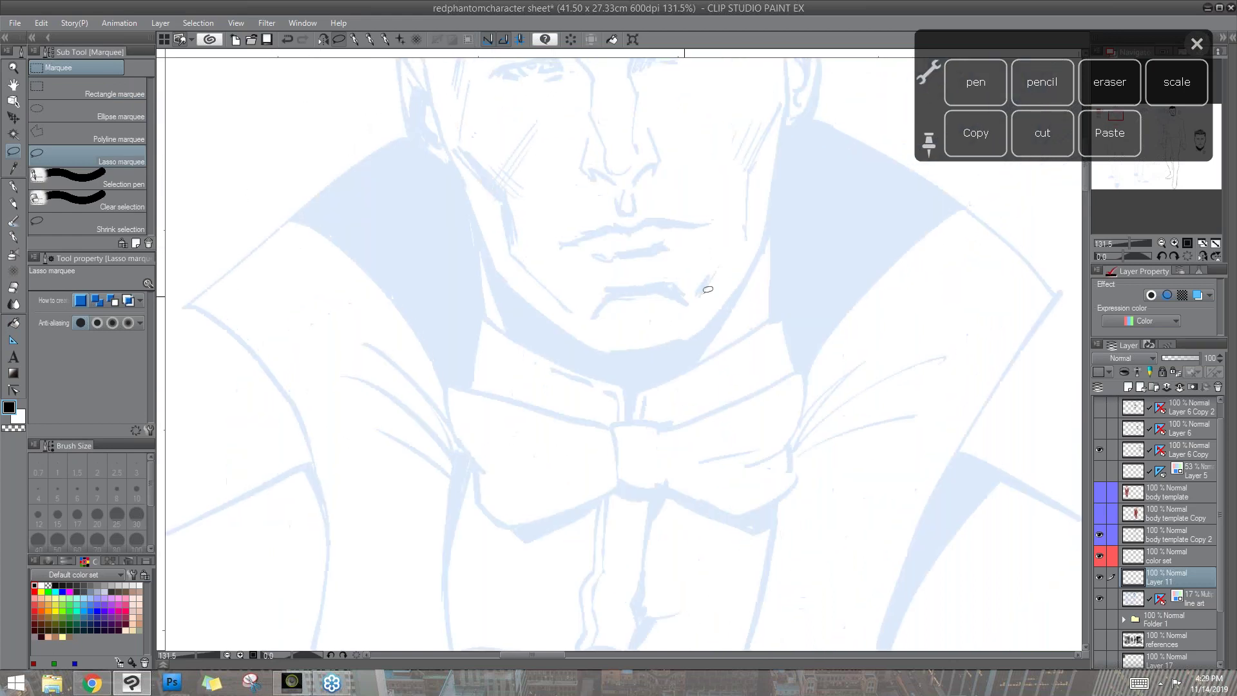
{"action": "key", "text": "slash"}
{"action": "scroll", "coordinate": [674, 408], "scroll_direction": "down", "scroll_amount": 2}
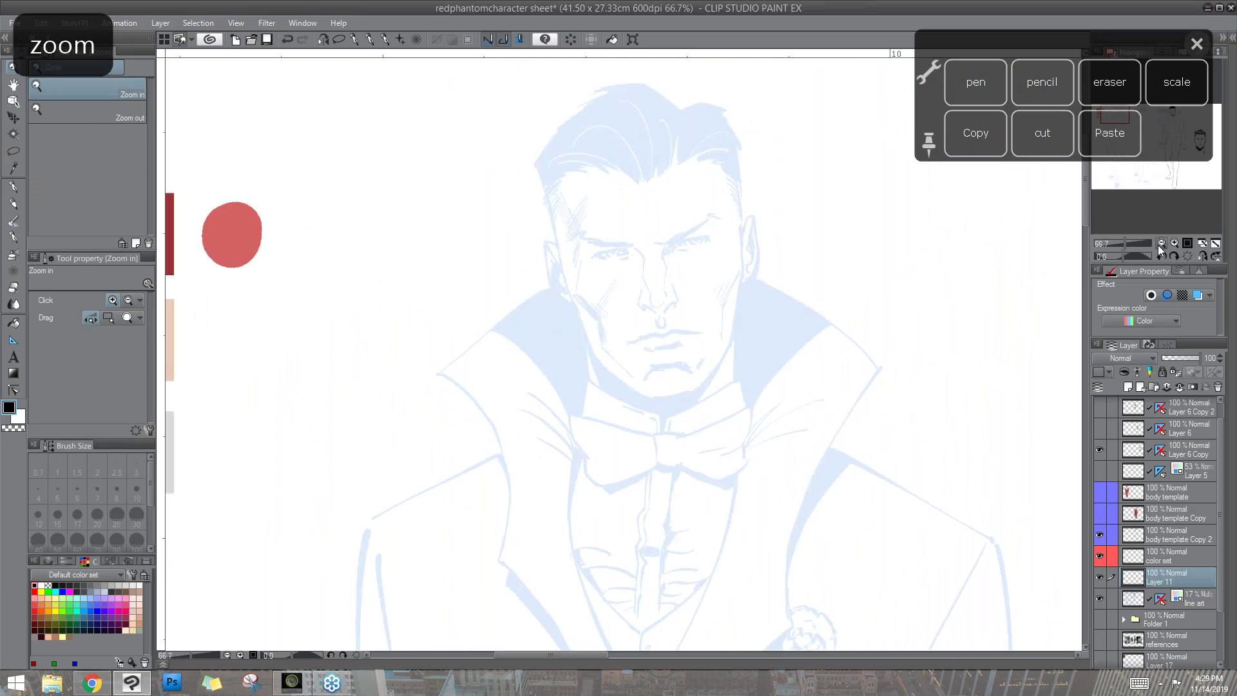
{"action": "left_click", "coordinate": [1161, 243]}
{"action": "key", "text": "h"}
{"action": "left_click_drag", "start_coordinate": [784, 451], "coordinate": [577, 406]}
{"action": "left_click", "coordinate": [953, 101]}
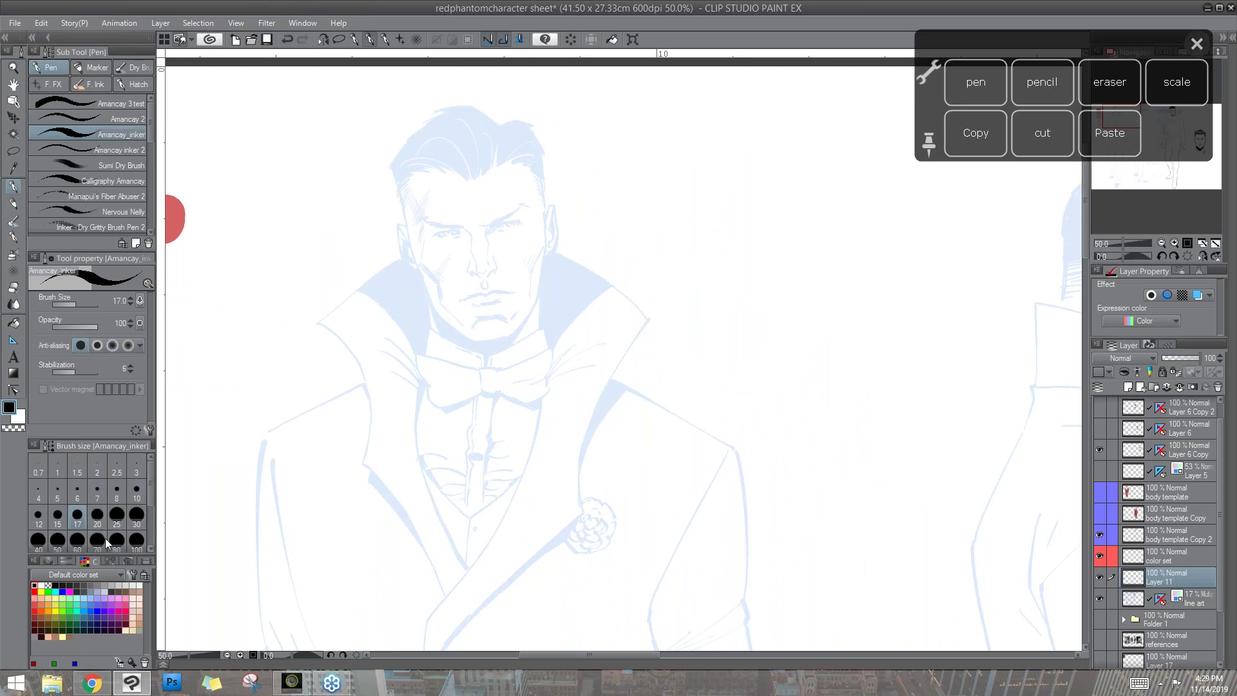
{"action": "left_click", "coordinate": [98, 517]}
{"action": "mouse_move", "coordinate": [398, 191]}
{"action": "left_mouse_down"}
{"action": "mouse_move", "coordinate": [401, 247]}
{"action": "mouse_move", "coordinate": [414, 267]}
{"action": "mouse_move", "coordinate": [405, 244]}
{"action": "mouse_move", "coordinate": [416, 255]}
{"action": "mouse_move", "coordinate": [442, 320]}
{"action": "left_mouse_up"}
{"action": "left_click_drag", "start_coordinate": [544, 216], "coordinate": [539, 295]}
{"action": "left_click_drag", "start_coordinate": [443, 321], "coordinate": [476, 345]}
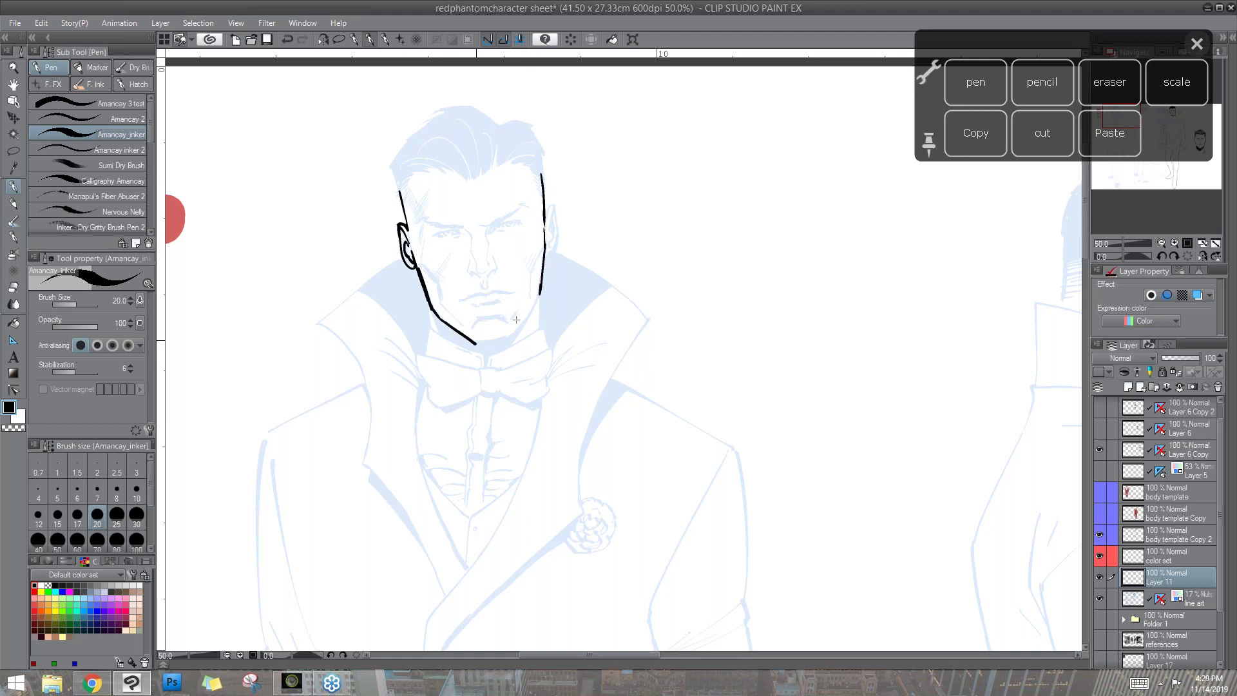
{"action": "mouse_move", "coordinate": [537, 298]}
{"action": "left_mouse_down"}
{"action": "mouse_move", "coordinate": [508, 337]}
{"action": "mouse_move", "coordinate": [480, 344]}
{"action": "mouse_move", "coordinate": [509, 334]}
{"action": "left_mouse_up"}
{"action": "mouse_move", "coordinate": [552, 206]}
{"action": "left_mouse_down"}
{"action": "mouse_move", "coordinate": [547, 251]}
{"action": "mouse_move", "coordinate": [548, 240]}
{"action": "left_mouse_up"}
{"action": "left_click_drag", "start_coordinate": [479, 342], "coordinate": [492, 342]}
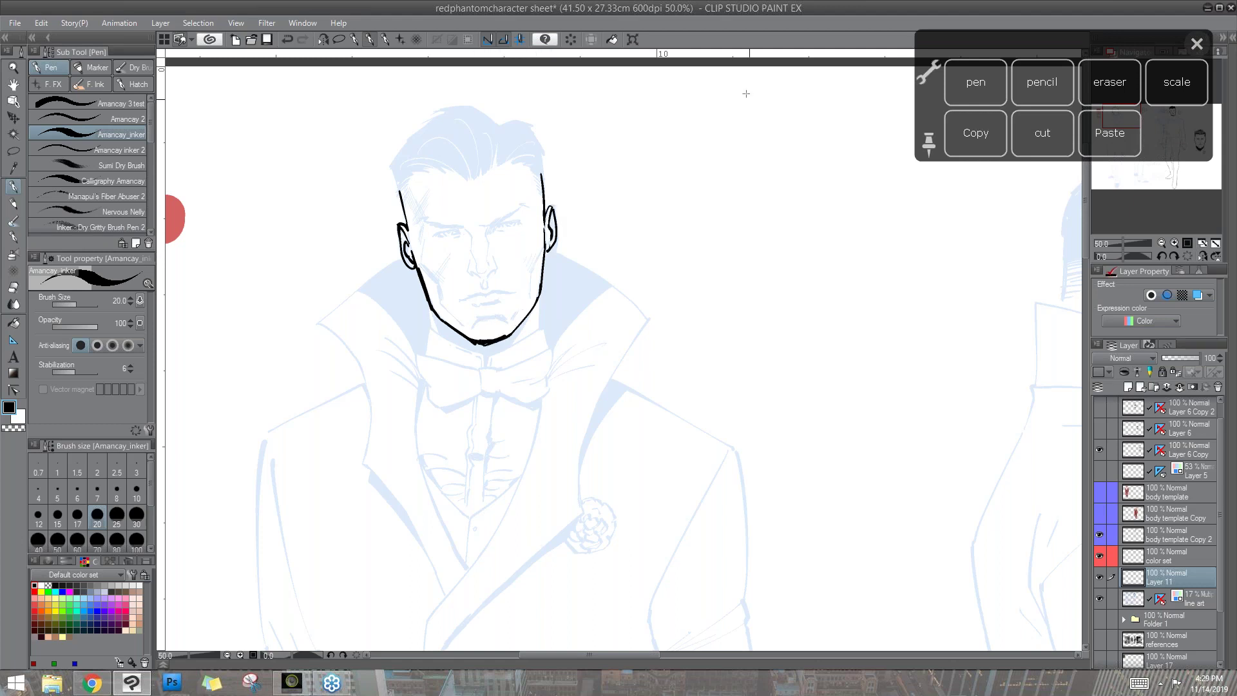
- Ink the sides of the neck and the facial features: nose, brows, eyes, mouth and chin crease
{"action": "left_click_drag", "start_coordinate": [431, 302], "coordinate": [430, 326]}
{"action": "left_click_drag", "start_coordinate": [541, 294], "coordinate": [540, 325]}
{"action": "mouse_move", "coordinate": [469, 259]}
{"action": "left_mouse_down"}
{"action": "mouse_move", "coordinate": [471, 275]}
{"action": "mouse_move", "coordinate": [492, 271]}
{"action": "left_mouse_up"}
{"action": "mouse_move", "coordinate": [467, 229]}
{"action": "left_mouse_down"}
{"action": "mouse_move", "coordinate": [481, 269]}
{"action": "mouse_move", "coordinate": [489, 245]}
{"action": "mouse_move", "coordinate": [487, 261]}
{"action": "mouse_move", "coordinate": [454, 228]}
{"action": "mouse_move", "coordinate": [433, 232]}
{"action": "mouse_move", "coordinate": [519, 222]}
{"action": "mouse_move", "coordinate": [494, 223]}
{"action": "mouse_move", "coordinate": [528, 207]}
{"action": "mouse_move", "coordinate": [429, 222]}
{"action": "left_mouse_up"}
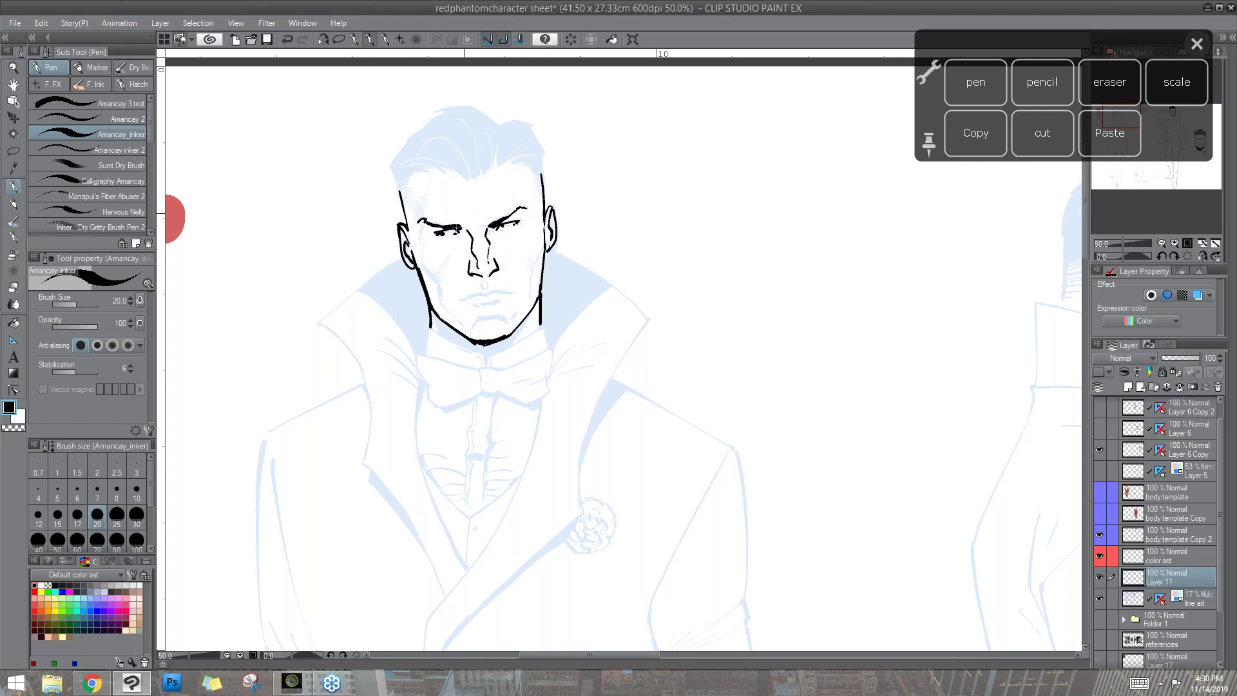
{"action": "left_click_drag", "start_coordinate": [470, 218], "coordinate": [457, 230]}
{"action": "left_click_drag", "start_coordinate": [478, 294], "coordinate": [460, 299]}
{"action": "left_click_drag", "start_coordinate": [474, 325], "coordinate": [489, 315]}
{"action": "left_click_drag", "start_coordinate": [500, 222], "coordinate": [515, 220]}
{"action": "left_click_drag", "start_coordinate": [508, 228], "coordinate": [518, 223]}
- Ink the hairline and outer hair contour, add detail at pen size 15, and fill the hair with black
{"action": "mouse_move", "coordinate": [465, 178]}
{"action": "left_mouse_down"}
{"action": "mouse_move", "coordinate": [437, 161]}
{"action": "mouse_move", "coordinate": [410, 179]}
{"action": "left_mouse_up"}
{"action": "left_click_drag", "start_coordinate": [424, 172], "coordinate": [405, 181]}
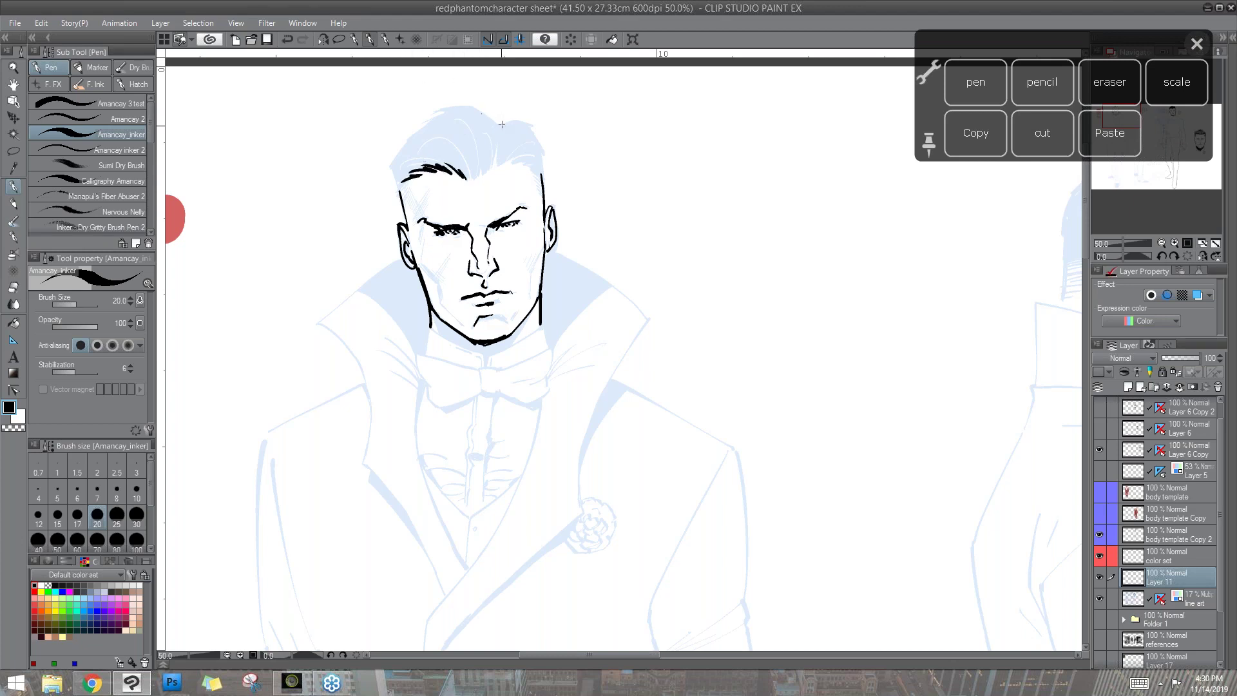
{"action": "mouse_move", "coordinate": [502, 124]}
{"action": "left_mouse_down"}
{"action": "mouse_move", "coordinate": [467, 103]}
{"action": "mouse_move", "coordinate": [406, 139]}
{"action": "mouse_move", "coordinate": [399, 190]}
{"action": "left_mouse_up"}
{"action": "mouse_move", "coordinate": [504, 121]}
{"action": "left_mouse_down"}
{"action": "mouse_move", "coordinate": [526, 114]}
{"action": "mouse_move", "coordinate": [536, 131]}
{"action": "mouse_move", "coordinate": [539, 183]}
{"action": "mouse_move", "coordinate": [497, 161]}
{"action": "mouse_move", "coordinate": [507, 145]}
{"action": "mouse_move", "coordinate": [540, 182]}
{"action": "mouse_move", "coordinate": [467, 172]}
{"action": "mouse_move", "coordinate": [460, 181]}
{"action": "mouse_move", "coordinate": [447, 167]}
{"action": "mouse_move", "coordinate": [401, 185]}
{"action": "left_mouse_up"}
{"action": "left_click", "coordinate": [58, 516]}
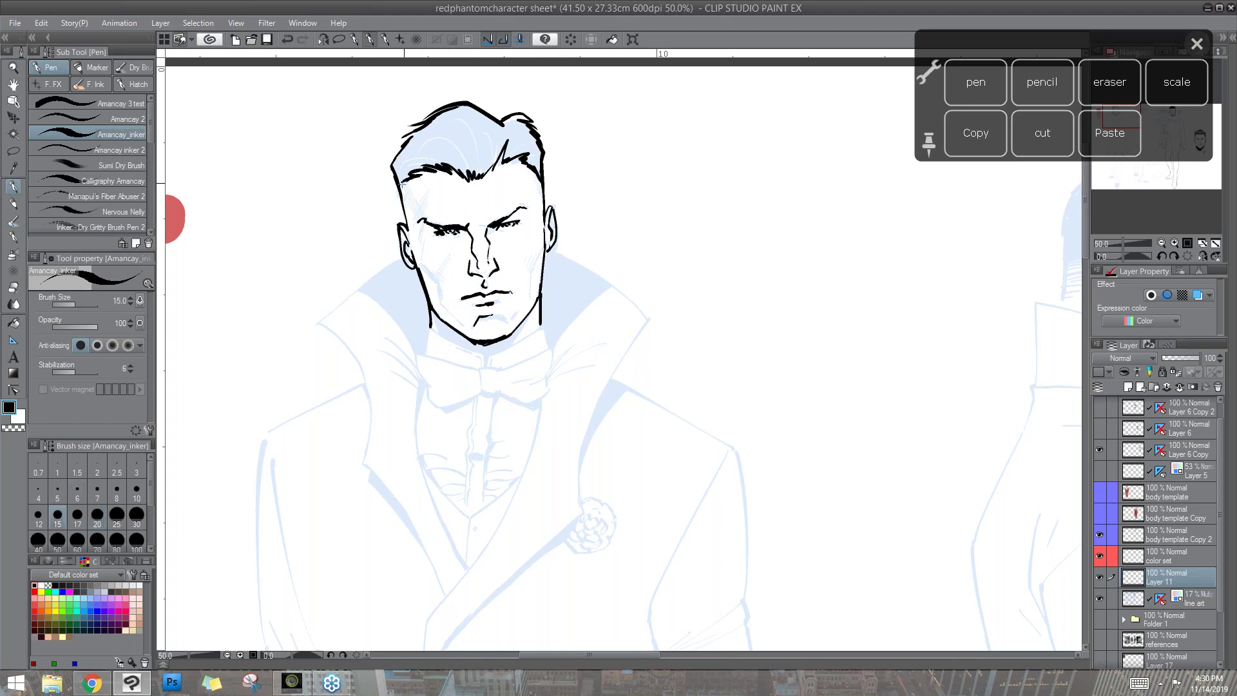
{"action": "left_click_drag", "start_coordinate": [422, 135], "coordinate": [404, 138]}
{"action": "key", "text": "g"}
{"action": "left_click", "coordinate": [488, 143]}
- Ink the bow tie and both sides of the tall coat collar with Amancay_inker at size 15
{"action": "mouse_move", "coordinate": [611, 318]}
{"action": "left_mouse_down"}
{"action": "mouse_move", "coordinate": [671, 251]}
{"action": "mouse_move", "coordinate": [580, 124]}
{"action": "mouse_move", "coordinate": [603, 120]}
{"action": "left_mouse_up"}
{"action": "key", "text": "p"}
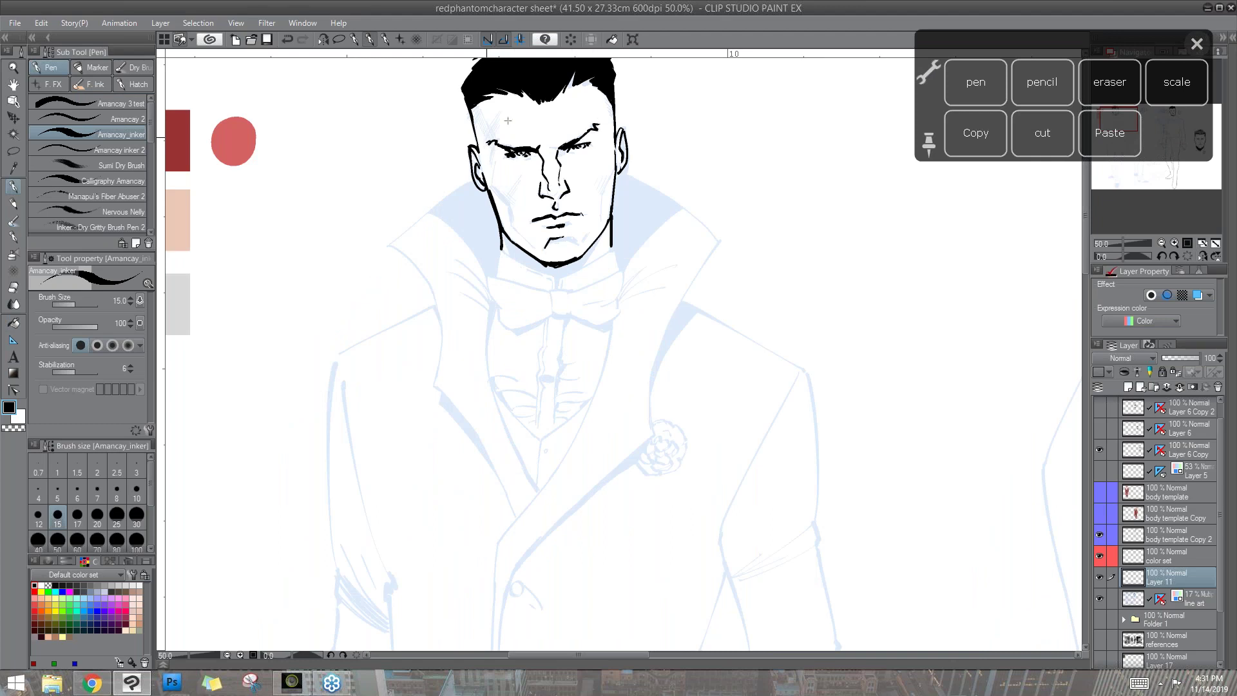
{"action": "mouse_move", "coordinate": [554, 279]}
{"action": "left_mouse_down"}
{"action": "mouse_move", "coordinate": [500, 252]}
{"action": "mouse_move", "coordinate": [497, 271]}
{"action": "mouse_move", "coordinate": [612, 245]}
{"action": "mouse_move", "coordinate": [617, 263]}
{"action": "left_mouse_up"}
{"action": "mouse_move", "coordinate": [470, 179]}
{"action": "left_mouse_down"}
{"action": "mouse_move", "coordinate": [379, 244]}
{"action": "mouse_move", "coordinate": [436, 376]}
{"action": "left_mouse_up"}
{"action": "mouse_move", "coordinate": [623, 169]}
{"action": "left_mouse_down"}
{"action": "mouse_move", "coordinate": [728, 235]}
{"action": "mouse_move", "coordinate": [653, 367]}
{"action": "mouse_move", "coordinate": [651, 437]}
{"action": "left_mouse_up"}
- Ink the shirt placket with its button, and the vest neckline and inner lapel edges below the bow tie
{"action": "left_click_drag", "start_coordinate": [715, 367], "coordinate": [724, 211]}
{"action": "mouse_move", "coordinate": [633, 114]}
{"action": "left_mouse_down"}
{"action": "mouse_move", "coordinate": [580, 134]}
{"action": "mouse_move", "coordinate": [520, 128]}
{"action": "mouse_move", "coordinate": [502, 146]}
{"action": "mouse_move", "coordinate": [505, 168]}
{"action": "mouse_move", "coordinate": [582, 152]}
{"action": "mouse_move", "coordinate": [613, 171]}
{"action": "mouse_move", "coordinate": [630, 161]}
{"action": "mouse_move", "coordinate": [552, 201]}
{"action": "mouse_move", "coordinate": [550, 246]}
{"action": "left_mouse_up"}
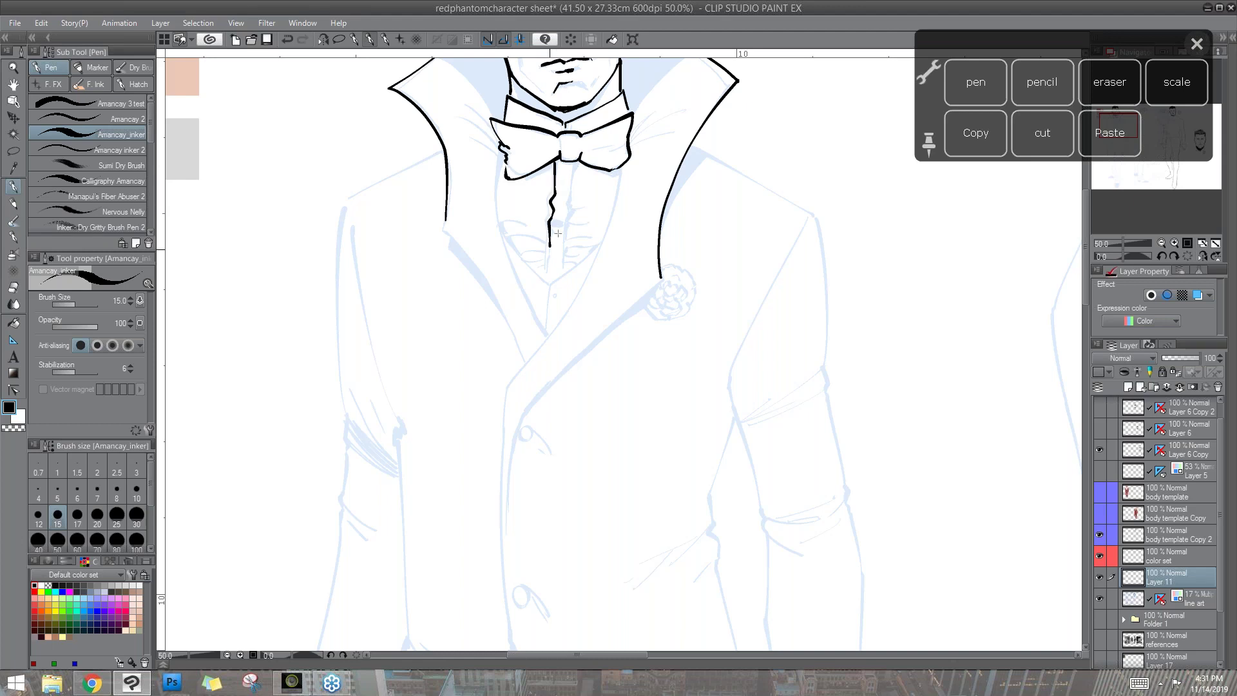
{"action": "left_click_drag", "start_coordinate": [574, 163], "coordinate": [562, 254]}
{"action": "mouse_move", "coordinate": [502, 148]}
{"action": "left_mouse_down"}
{"action": "mouse_move", "coordinate": [494, 191]}
{"action": "mouse_move", "coordinate": [509, 264]}
{"action": "mouse_move", "coordinate": [551, 333]}
{"action": "left_mouse_up"}
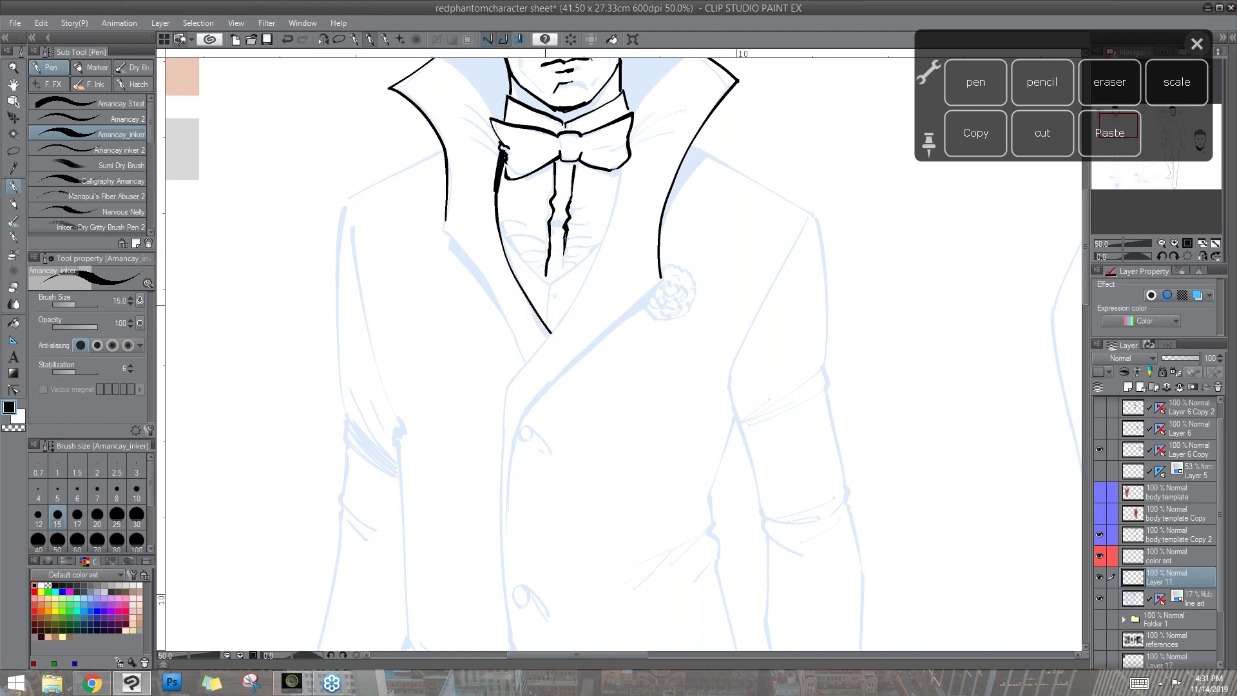
{"action": "mouse_move", "coordinate": [622, 170]}
{"action": "left_mouse_down"}
{"action": "mouse_move", "coordinate": [582, 290]}
{"action": "mouse_move", "coordinate": [507, 389]}
{"action": "left_mouse_up"}
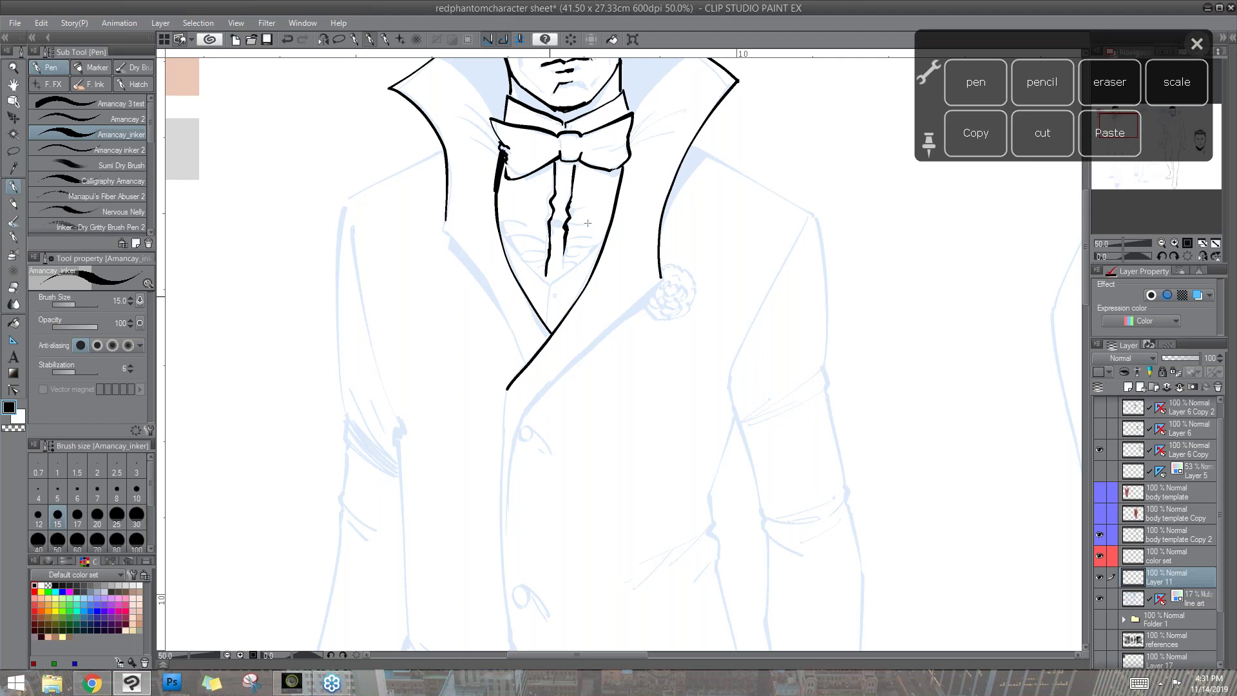
{"action": "left_click_drag", "start_coordinate": [549, 286], "coordinate": [547, 321]}
{"action": "left_click_drag", "start_coordinate": [548, 284], "coordinate": [604, 240]}
{"action": "mouse_move", "coordinate": [529, 263]}
{"action": "left_mouse_down"}
{"action": "mouse_move", "coordinate": [498, 223]}
{"action": "mouse_move", "coordinate": [513, 248]}
{"action": "mouse_move", "coordinate": [565, 272]}
{"action": "left_mouse_up"}
{"action": "left_click_drag", "start_coordinate": [561, 215], "coordinate": [557, 225]}
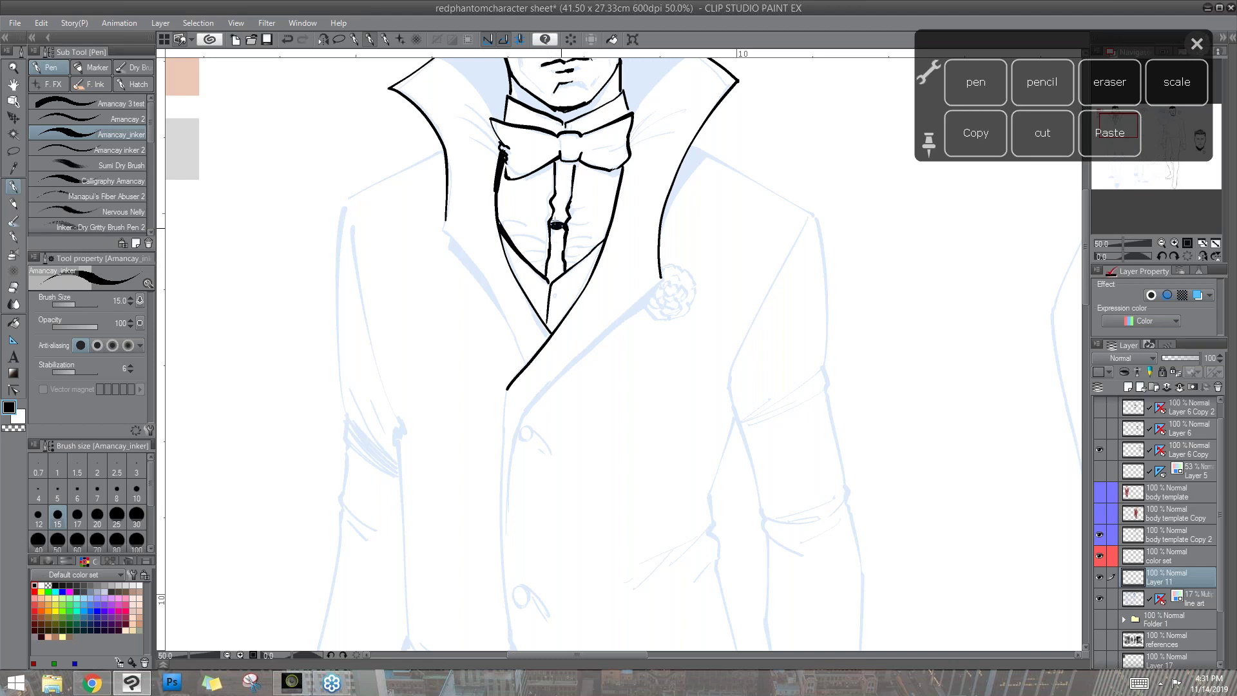
- Ink the lower lapel edges and the coat's overlapping front edge down to the waist
{"action": "left_click_drag", "start_coordinate": [443, 220], "coordinate": [527, 360]}
{"action": "left_click_drag", "start_coordinate": [691, 355], "coordinate": [711, 227]}
{"action": "mouse_move", "coordinate": [681, 152]}
{"action": "left_mouse_down"}
{"action": "mouse_move", "coordinate": [539, 293]}
{"action": "mouse_move", "coordinate": [521, 451]}
{"action": "mouse_move", "coordinate": [528, 496]}
{"action": "left_mouse_up"}
{"action": "left_click_drag", "start_coordinate": [537, 299], "coordinate": [526, 480]}
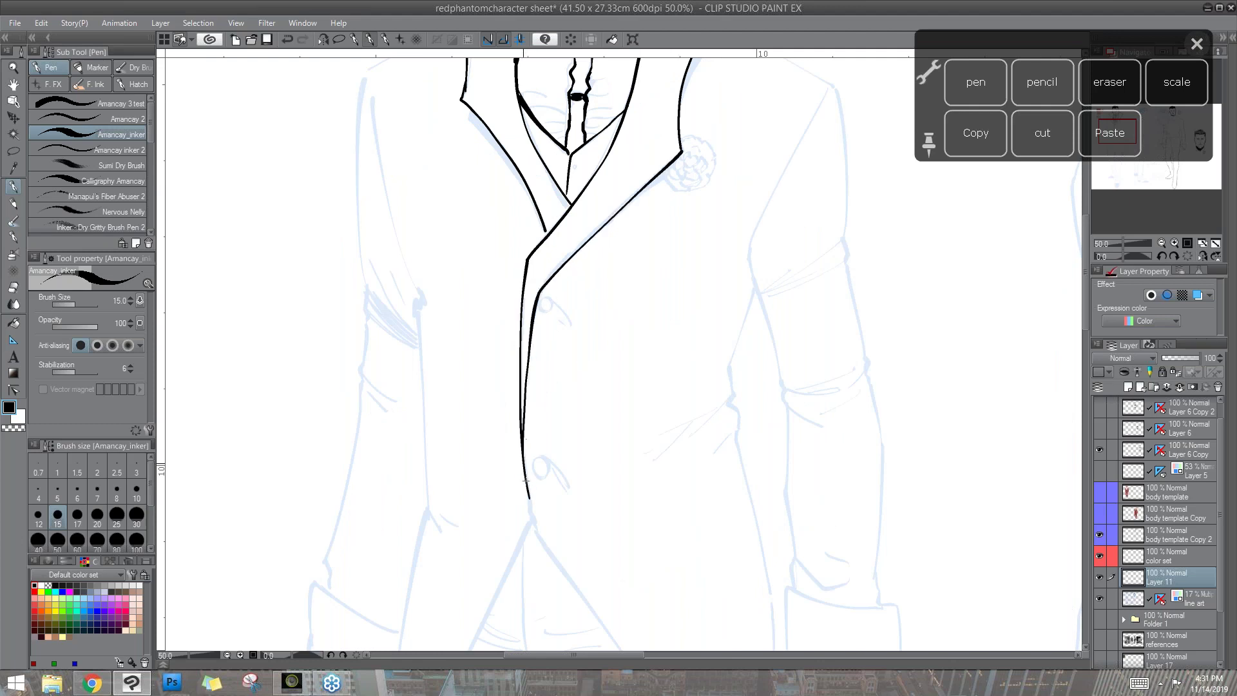
- Ink the coat's shoulder and sleeve on the viewer's left, including elbow folds, wrist creases and the adjoining coat side
{"action": "left_click_drag", "start_coordinate": [600, 283], "coordinate": [658, 409]}
{"action": "mouse_move", "coordinate": [522, 147]}
{"action": "left_mouse_down"}
{"action": "mouse_move", "coordinate": [422, 200]}
{"action": "mouse_move", "coordinate": [449, 134]}
{"action": "left_mouse_up"}
{"action": "mouse_move", "coordinate": [449, 134]}
{"action": "left_mouse_down"}
{"action": "mouse_move", "coordinate": [438, 214]}
{"action": "mouse_move", "coordinate": [451, 358]}
{"action": "left_mouse_up"}
{"action": "mouse_move", "coordinate": [456, 156]}
{"action": "left_mouse_down"}
{"action": "mouse_move", "coordinate": [467, 249]}
{"action": "mouse_move", "coordinate": [504, 354]}
{"action": "mouse_move", "coordinate": [458, 267]}
{"action": "left_mouse_up"}
{"action": "left_click_drag", "start_coordinate": [467, 309], "coordinate": [501, 354]}
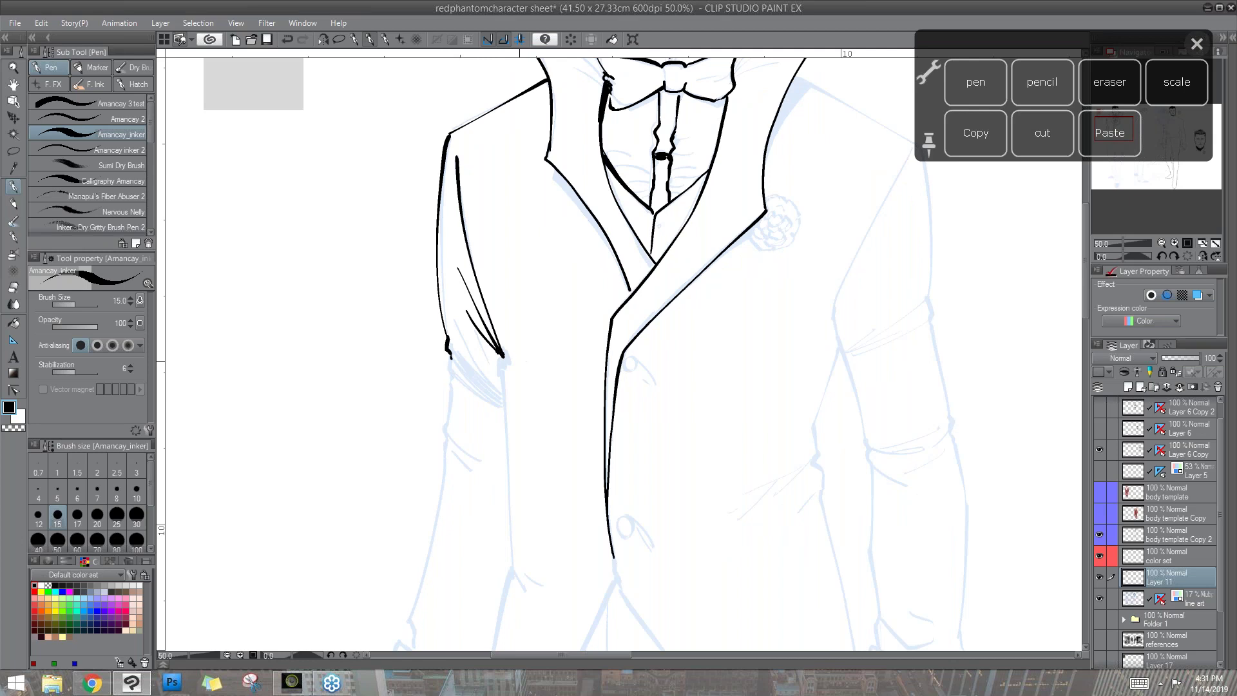
{"action": "left_click_drag", "start_coordinate": [584, 246], "coordinate": [576, 96]}
{"action": "mouse_move", "coordinate": [438, 188]}
{"action": "left_mouse_down"}
{"action": "mouse_move", "coordinate": [496, 230]}
{"action": "mouse_move", "coordinate": [493, 205]}
{"action": "mouse_move", "coordinate": [506, 410]}
{"action": "left_mouse_up"}
{"action": "mouse_move", "coordinate": [454, 209]}
{"action": "left_mouse_down"}
{"action": "mouse_move", "coordinate": [441, 221]}
{"action": "mouse_move", "coordinate": [405, 496]}
{"action": "mouse_move", "coordinate": [427, 491]}
{"action": "mouse_move", "coordinate": [463, 527]}
{"action": "left_mouse_up"}
{"action": "left_click_drag", "start_coordinate": [430, 485], "coordinate": [473, 527]}
{"action": "mouse_move", "coordinate": [445, 204]}
{"action": "left_mouse_down"}
{"action": "mouse_move", "coordinate": [496, 262]}
{"action": "mouse_move", "coordinate": [455, 210]}
{"action": "mouse_move", "coordinate": [489, 237]}
{"action": "left_mouse_up"}
- Mirror the canvas view and ink the coat's opposite shoulder and sleeve down to the wrist
{"action": "mouse_move", "coordinate": [699, 243]}
{"action": "left_mouse_down"}
{"action": "mouse_move", "coordinate": [654, 497]}
{"action": "mouse_move", "coordinate": [543, 552]}
{"action": "left_mouse_up"}
{"action": "left_click", "coordinate": [1202, 255]}
{"action": "mouse_move", "coordinate": [609, 136]}
{"action": "left_mouse_down"}
{"action": "mouse_move", "coordinate": [644, 158]}
{"action": "mouse_move", "coordinate": [528, 224]}
{"action": "mouse_move", "coordinate": [522, 375]}
{"action": "mouse_move", "coordinate": [489, 501]}
{"action": "left_mouse_up"}
{"action": "left_click_drag", "start_coordinate": [570, 292], "coordinate": [616, 404]}
{"action": "scroll", "coordinate": [698, 389], "scroll_direction": "down", "scroll_amount": 3}
{"action": "mouse_move", "coordinate": [608, 227]}
{"action": "left_mouse_down"}
{"action": "mouse_move", "coordinate": [572, 343]}
{"action": "mouse_move", "coordinate": [561, 532]}
{"action": "left_mouse_up"}
{"action": "mouse_move", "coordinate": [486, 322]}
{"action": "left_mouse_down"}
{"action": "mouse_move", "coordinate": [470, 442]}
{"action": "mouse_move", "coordinate": [477, 549]}
{"action": "left_mouse_up"}
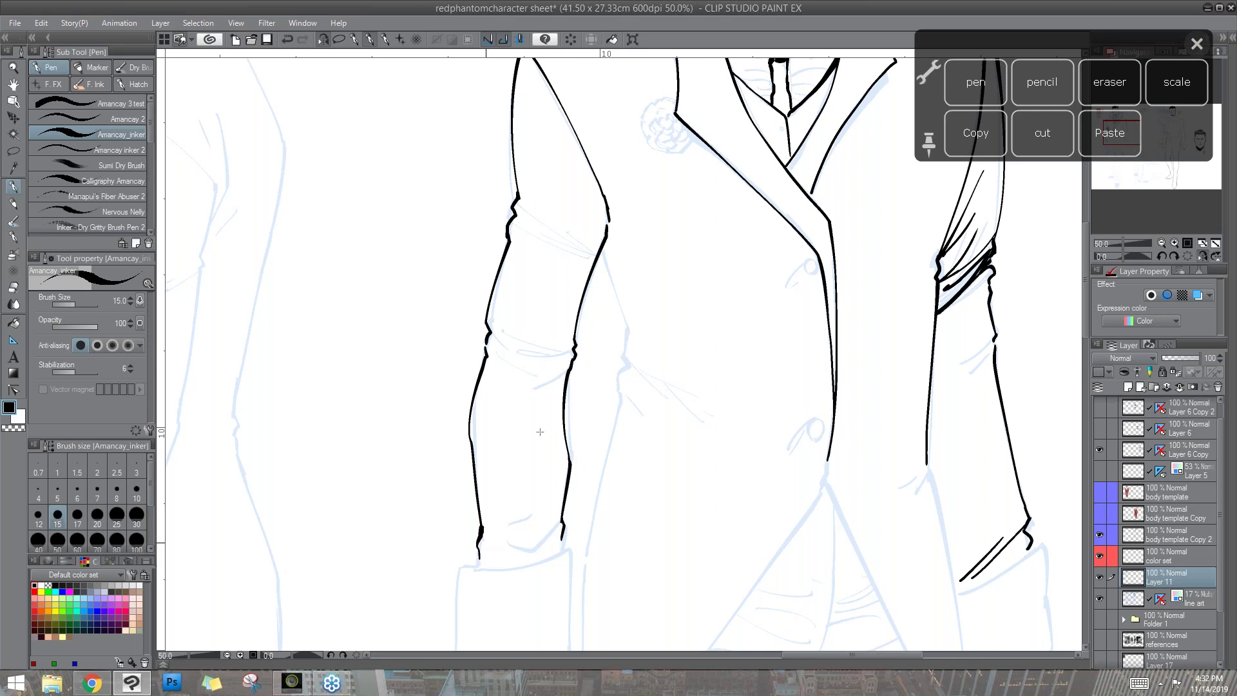
- Ink the coat's side edge beside the second sleeve and outline that sleeve's wide cuff
{"action": "mouse_move", "coordinate": [601, 250]}
{"action": "left_mouse_down"}
{"action": "mouse_move", "coordinate": [628, 332]}
{"action": "mouse_move", "coordinate": [619, 402]}
{"action": "left_mouse_up"}
{"action": "scroll", "coordinate": [644, 434], "scroll_direction": "down", "scroll_amount": 5}
{"action": "mouse_move", "coordinate": [548, 272]}
{"action": "left_mouse_down"}
{"action": "mouse_move", "coordinate": [558, 287]}
{"action": "mouse_move", "coordinate": [549, 410]}
{"action": "mouse_move", "coordinate": [465, 433]}
{"action": "mouse_move", "coordinate": [443, 426]}
{"action": "left_mouse_up"}
{"action": "left_click_drag", "start_coordinate": [462, 297], "coordinate": [437, 420]}
{"action": "mouse_move", "coordinate": [459, 299]}
{"action": "left_mouse_down"}
{"action": "mouse_move", "coordinate": [545, 291]}
{"action": "mouse_move", "coordinate": [468, 296]}
{"action": "left_mouse_up"}
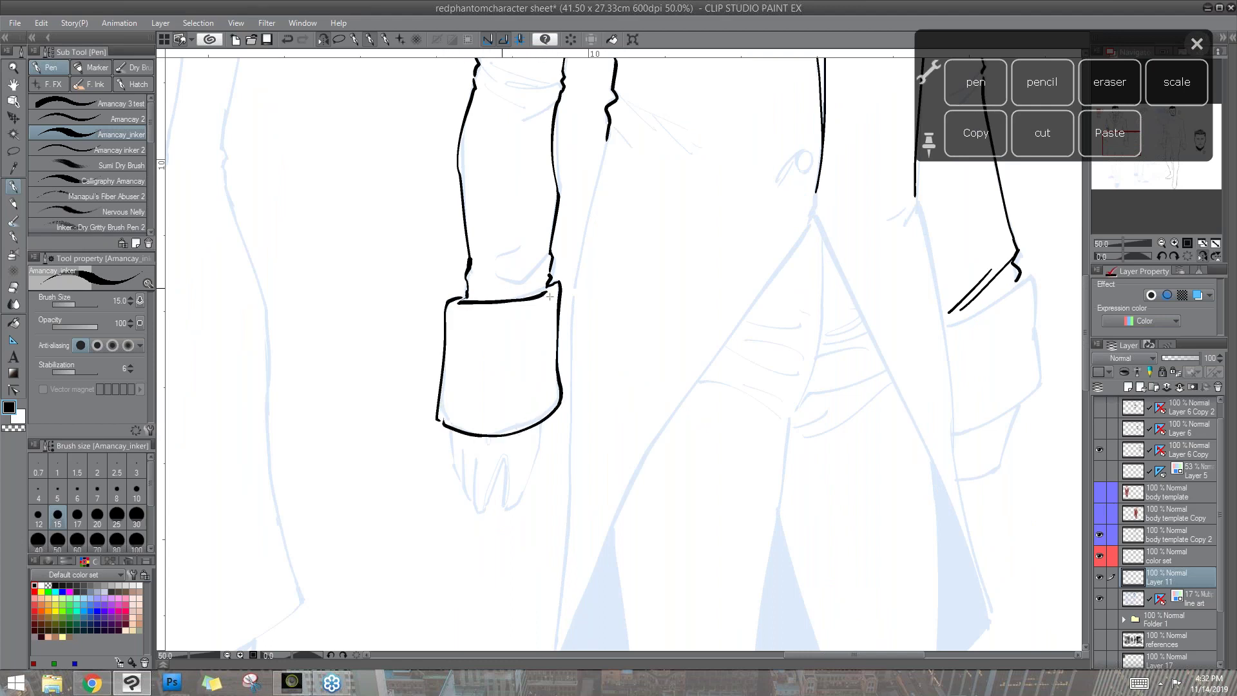
- Return the canvas to its unmirrored view and ink the hand below the finished cuff plus the opposite cuff and hand
{"action": "left_click_drag", "start_coordinate": [665, 373], "coordinate": [726, 193]}
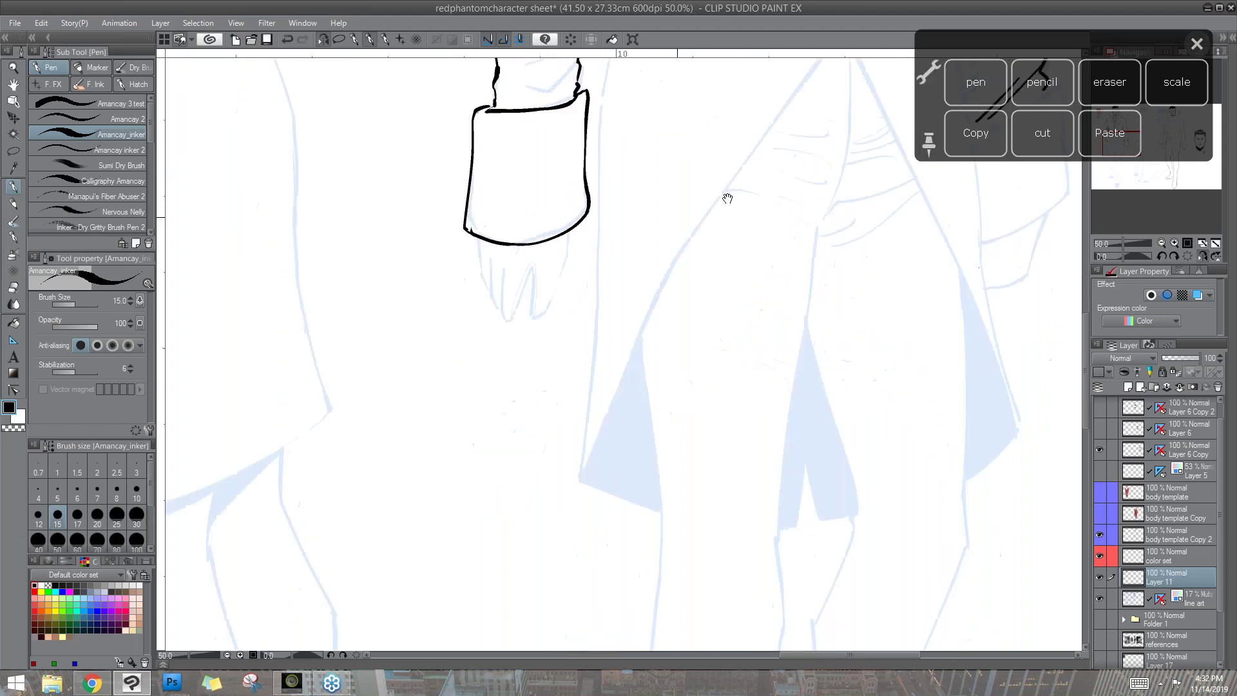
{"action": "left_click", "coordinate": [1203, 258]}
{"action": "left_click_drag", "start_coordinate": [679, 251], "coordinate": [716, 319]}
{"action": "left_click_drag", "start_coordinate": [717, 267], "coordinate": [716, 320]}
{"action": "mouse_move", "coordinate": [718, 270]}
{"action": "left_mouse_down"}
{"action": "mouse_move", "coordinate": [739, 319]}
{"action": "mouse_move", "coordinate": [755, 276]}
{"action": "mouse_move", "coordinate": [757, 299]}
{"action": "left_mouse_up"}
{"action": "scroll", "coordinate": [782, 458], "scroll_direction": "up", "scroll_amount": 5}
{"action": "scroll", "coordinate": [782, 458], "scroll_direction": "left", "scroll_amount": 4}
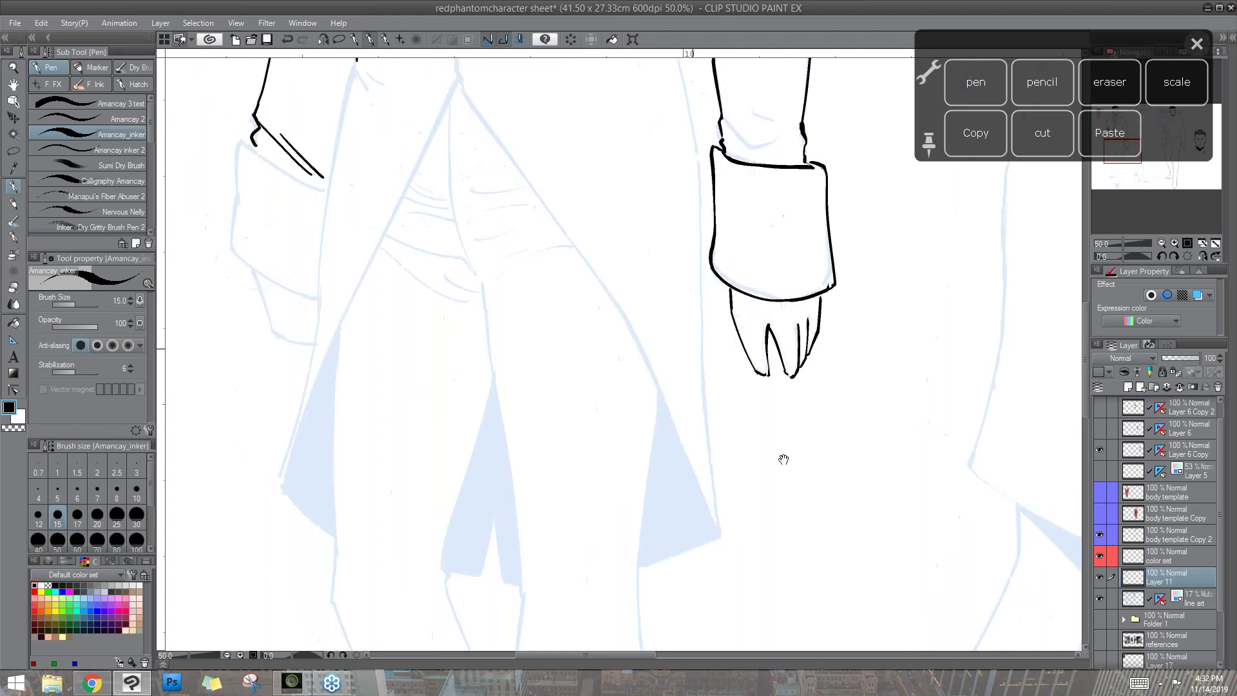
{"action": "mouse_move", "coordinate": [340, 258]}
{"action": "left_mouse_down"}
{"action": "mouse_move", "coordinate": [396, 301]}
{"action": "mouse_move", "coordinate": [344, 266]}
{"action": "mouse_move", "coordinate": [325, 364]}
{"action": "mouse_move", "coordinate": [409, 422]}
{"action": "mouse_move", "coordinate": [400, 459]}
{"action": "left_mouse_up"}
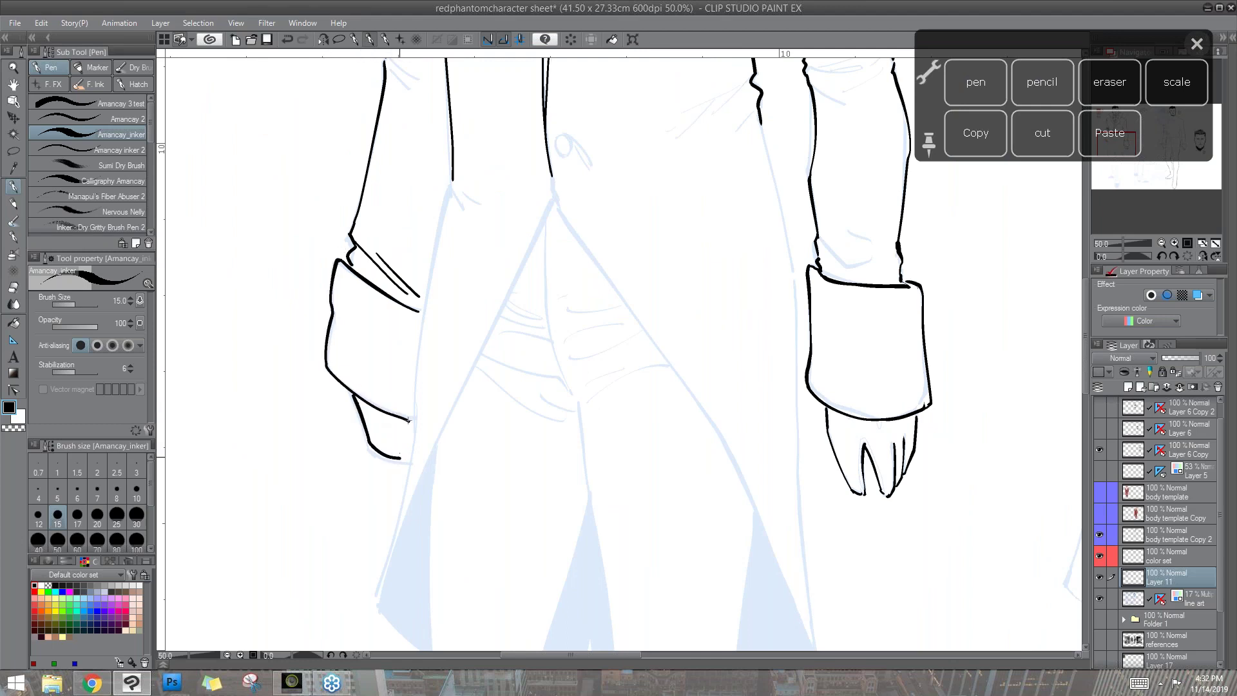
- Ink the lower part of the coat, including its side edges, the front opening and the flaring tails
{"action": "scroll", "coordinate": [580, 310], "scroll_direction": "down", "scroll_amount": 3}
{"action": "scroll", "coordinate": [580, 310], "scroll_direction": "left", "scroll_amount": 2}
{"action": "mouse_move", "coordinate": [487, 104]}
{"action": "left_mouse_down"}
{"action": "mouse_move", "coordinate": [446, 381]}
{"action": "mouse_move", "coordinate": [410, 517]}
{"action": "left_mouse_up"}
{"action": "mouse_move", "coordinate": [587, 123]}
{"action": "left_mouse_down"}
{"action": "mouse_move", "coordinate": [411, 527]}
{"action": "mouse_move", "coordinate": [460, 574]}
{"action": "left_mouse_up"}
{"action": "left_click_drag", "start_coordinate": [586, 118], "coordinate": [832, 559]}
{"action": "mouse_move", "coordinate": [813, 142]}
{"action": "left_mouse_down"}
{"action": "mouse_move", "coordinate": [837, 299]}
{"action": "mouse_move", "coordinate": [842, 572]}
{"action": "left_mouse_up"}
{"action": "mouse_move", "coordinate": [773, 96]}
{"action": "left_mouse_down"}
{"action": "mouse_move", "coordinate": [682, 328]}
{"action": "mouse_move", "coordinate": [660, 430]}
{"action": "left_mouse_up"}
{"action": "left_click_drag", "start_coordinate": [683, 379], "coordinate": [700, 472]}
{"action": "scroll", "coordinate": [624, 302], "scroll_direction": "up", "scroll_amount": 3}
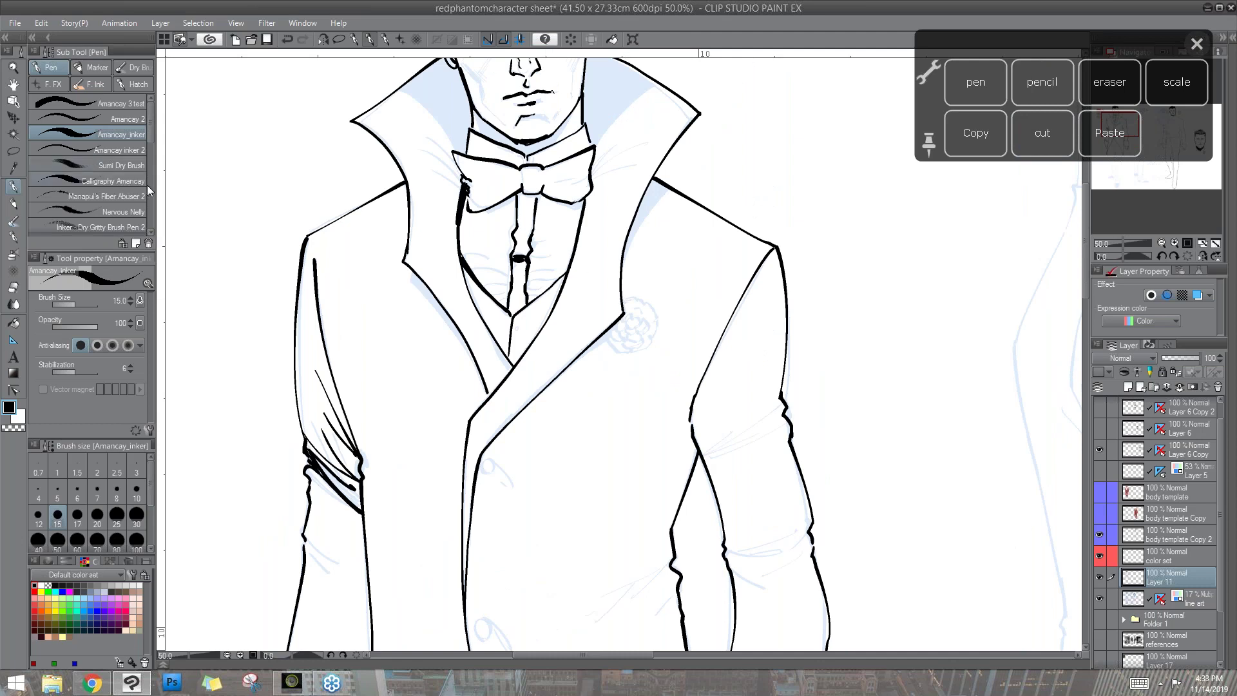
- Ink the lapel flower, the two coat buttons with their creases, and a sleeve fold with Calligraphy Amancay at size 25
{"action": "left_click", "coordinate": [125, 180]}
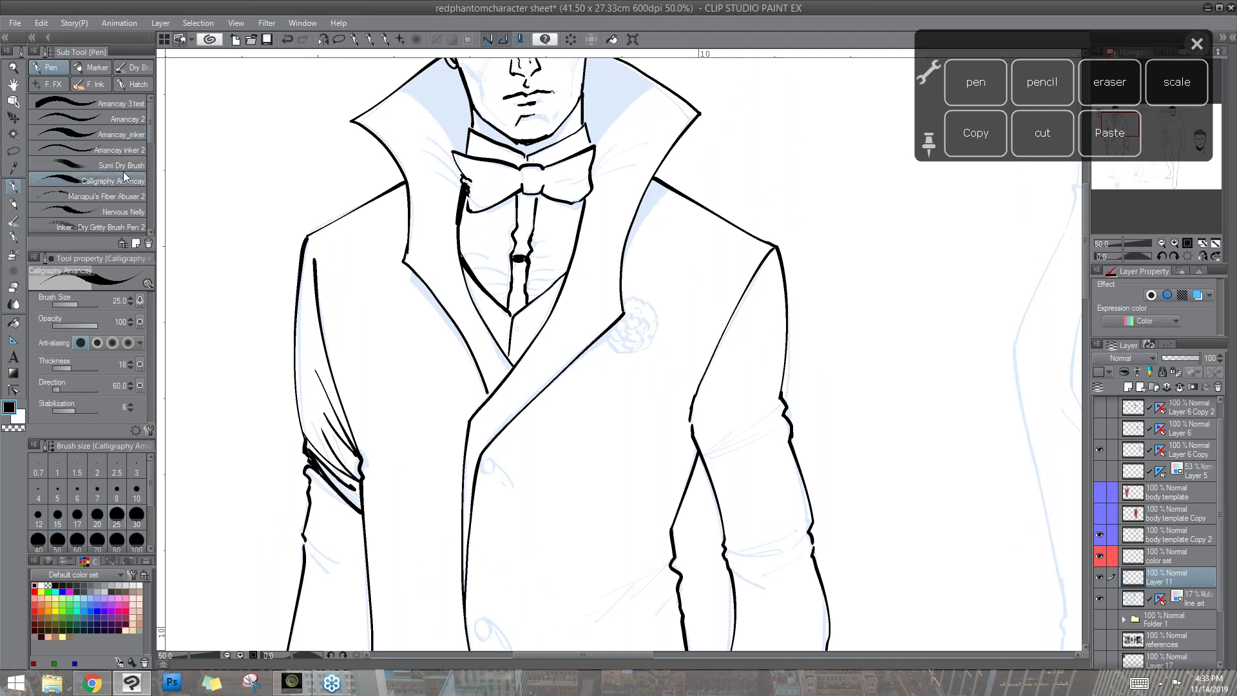
{"action": "mouse_move", "coordinate": [622, 304]}
{"action": "left_mouse_down"}
{"action": "mouse_move", "coordinate": [632, 302]}
{"action": "mouse_move", "coordinate": [606, 344]}
{"action": "mouse_move", "coordinate": [651, 345]}
{"action": "mouse_move", "coordinate": [617, 339]}
{"action": "mouse_move", "coordinate": [612, 322]}
{"action": "mouse_move", "coordinate": [624, 343]}
{"action": "mouse_move", "coordinate": [635, 317]}
{"action": "mouse_move", "coordinate": [644, 325]}
{"action": "mouse_move", "coordinate": [629, 345]}
{"action": "mouse_move", "coordinate": [647, 330]}
{"action": "mouse_move", "coordinate": [654, 339]}
{"action": "mouse_move", "coordinate": [635, 338]}
{"action": "left_mouse_up"}
{"action": "left_click_drag", "start_coordinate": [492, 461], "coordinate": [511, 501]}
{"action": "left_click_drag", "start_coordinate": [633, 474], "coordinate": [654, 234]}
{"action": "mouse_move", "coordinate": [509, 376]}
{"action": "left_mouse_down"}
{"action": "mouse_move", "coordinate": [503, 392]}
{"action": "mouse_move", "coordinate": [528, 405]}
{"action": "left_mouse_up"}
{"action": "left_click_drag", "start_coordinate": [328, 293], "coordinate": [380, 343]}
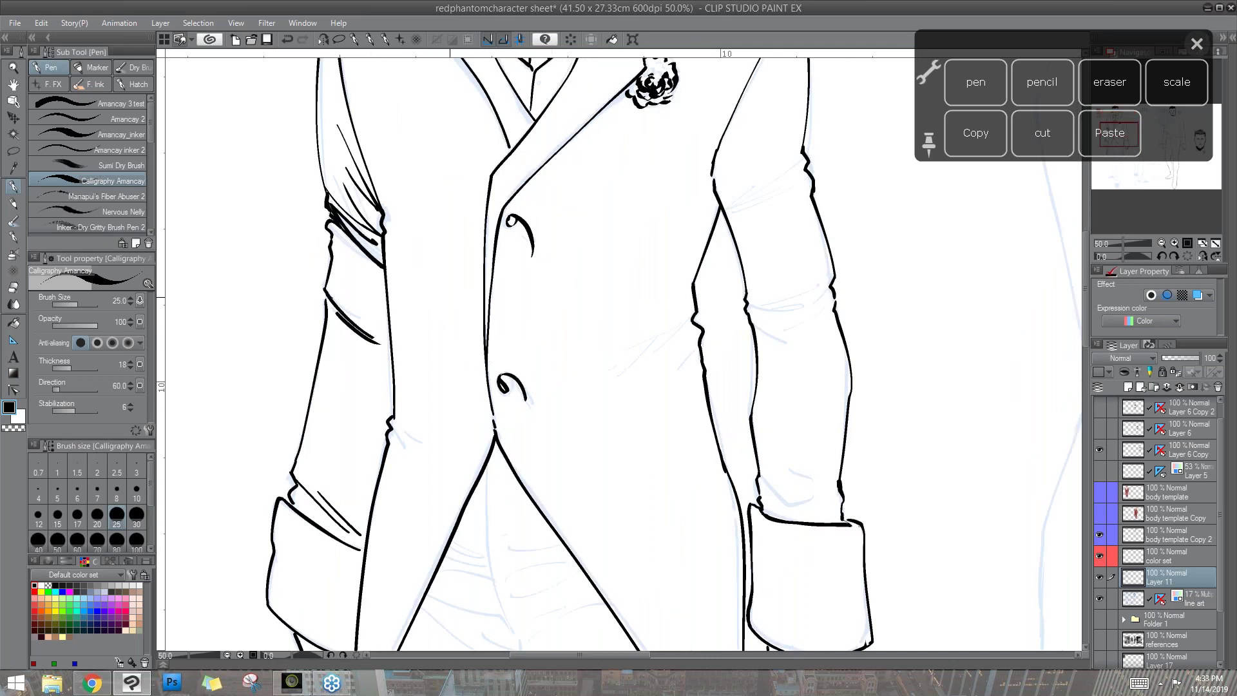
- Close the outlines of the collar's inner areas on both sides of the neck and fill them with black
{"action": "left_click_drag", "start_coordinate": [671, 257], "coordinate": [648, 526]}
{"action": "left_click_drag", "start_coordinate": [660, 104], "coordinate": [589, 173]}
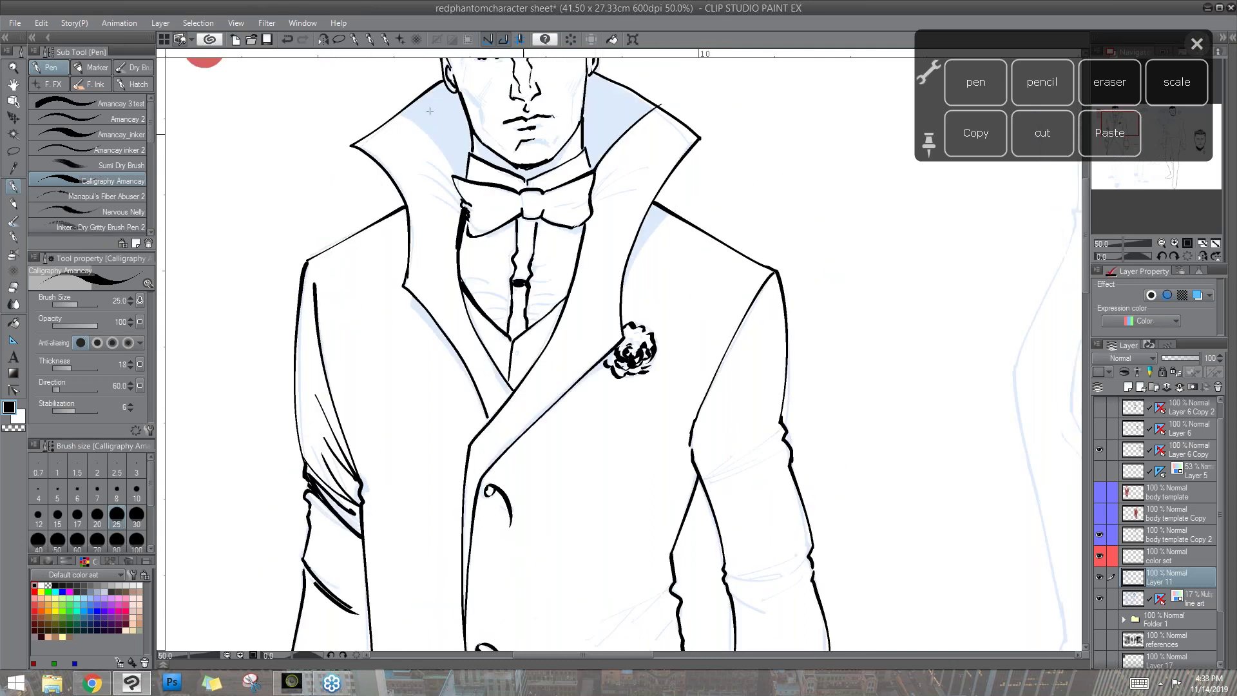
{"action": "left_click_drag", "start_coordinate": [401, 112], "coordinate": [465, 178]}
{"action": "key", "text": "g"}
{"action": "left_click", "coordinate": [451, 108]}
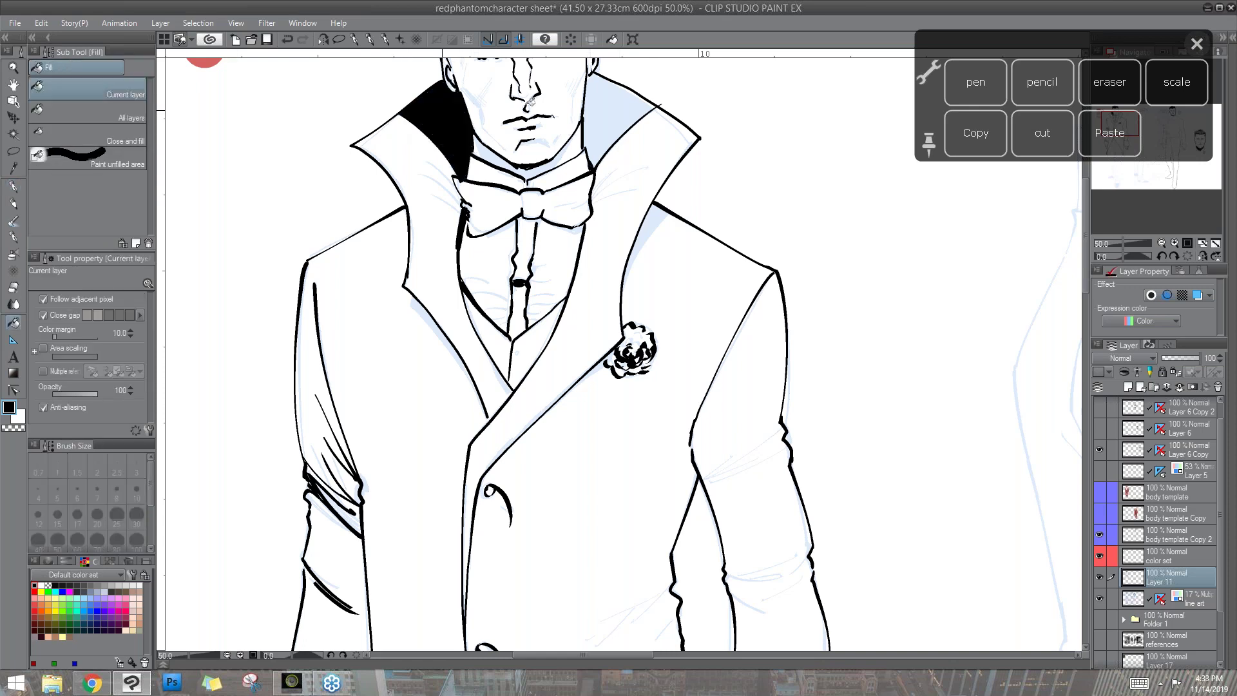
{"action": "left_click", "coordinate": [624, 117]}
- Ink the edges of the cast shadows below the collar on one shoulder and along the lapel on the opposite side
{"action": "left_click_drag", "start_coordinate": [732, 277], "coordinate": [745, 226]}
{"action": "key", "text": "p"}
{"action": "left_click_drag", "start_coordinate": [687, 163], "coordinate": [637, 230]}
{"action": "left_click_drag", "start_coordinate": [420, 240], "coordinate": [503, 365]}
- Set the Calligraphy Amancay pen to size 17 and ink crease lines on both sides of the raised collar
{"action": "scroll", "coordinate": [630, 242], "scroll_direction": "up", "scroll_amount": 5}
{"action": "left_click", "coordinate": [79, 516]}
{"action": "left_click_drag", "start_coordinate": [647, 257], "coordinate": [604, 289]}
{"action": "left_click_drag", "start_coordinate": [660, 246], "coordinate": [617, 269]}
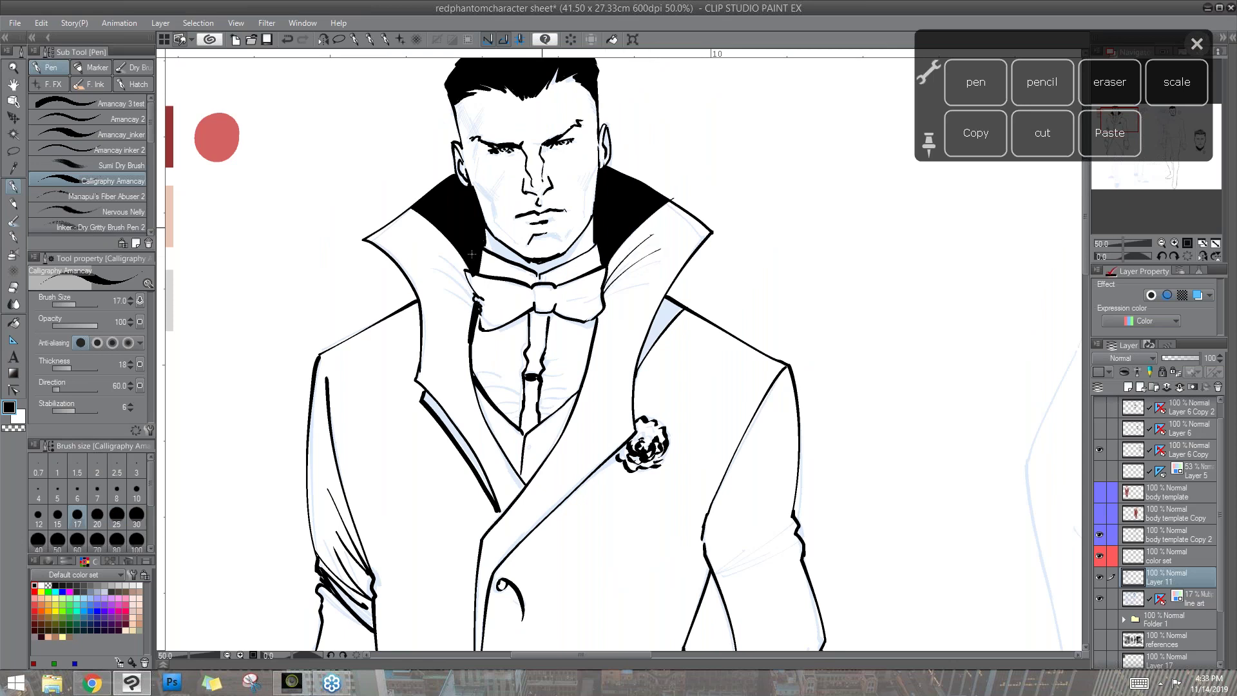
{"action": "left_click_drag", "start_coordinate": [470, 289], "coordinate": [441, 259]}
{"action": "left_click_drag", "start_coordinate": [473, 307], "coordinate": [435, 277]}
- Ink fold lines across the shirt front on both sides of the button placket
{"action": "left_click_drag", "start_coordinate": [523, 396], "coordinate": [479, 380]}
{"action": "left_click_drag", "start_coordinate": [506, 377], "coordinate": [477, 372]}
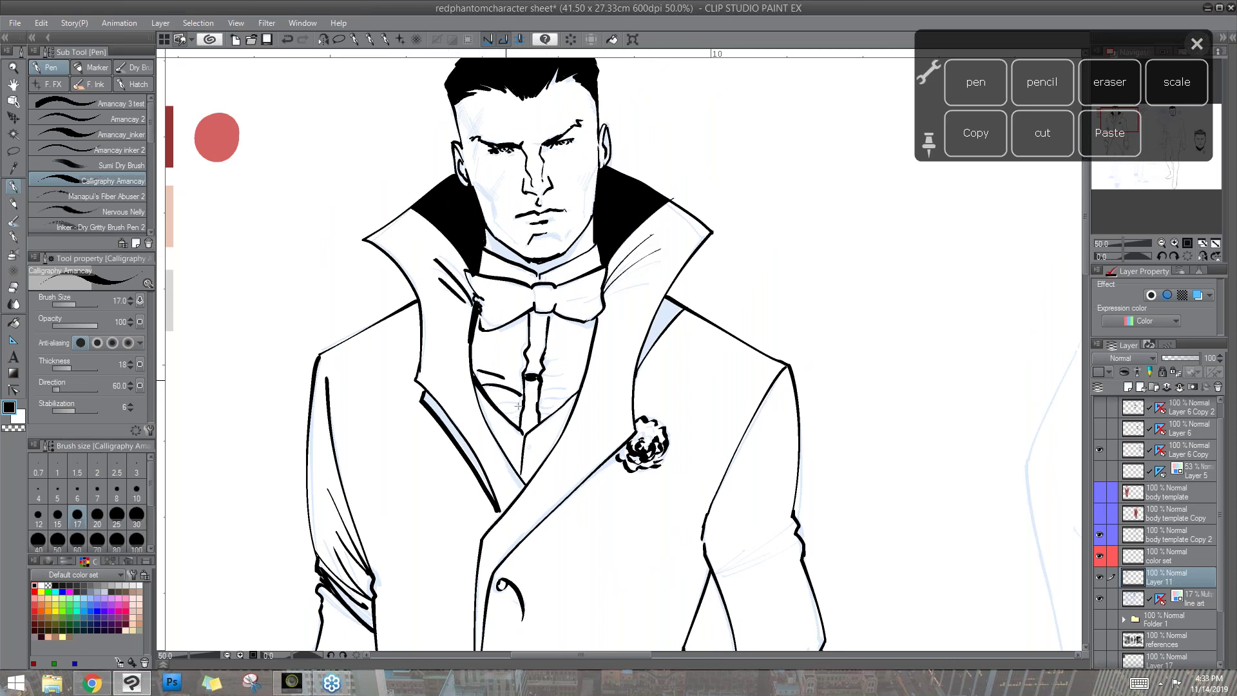
{"action": "left_click_drag", "start_coordinate": [518, 408], "coordinate": [497, 404]}
{"action": "mouse_move", "coordinate": [540, 371]}
{"action": "left_mouse_down"}
{"action": "mouse_move", "coordinate": [570, 380]}
{"action": "mouse_move", "coordinate": [566, 367]}
{"action": "left_mouse_up"}
{"action": "mouse_move", "coordinate": [553, 397]}
{"action": "left_mouse_down"}
{"action": "mouse_move", "coordinate": [570, 399]}
{"action": "mouse_move", "coordinate": [557, 399]}
{"action": "left_mouse_up"}
- Fill the outlined shadow strips beside the lapel and below the collar on the shoulder with black
{"action": "left_click_drag", "start_coordinate": [581, 444], "coordinate": [595, 295]}
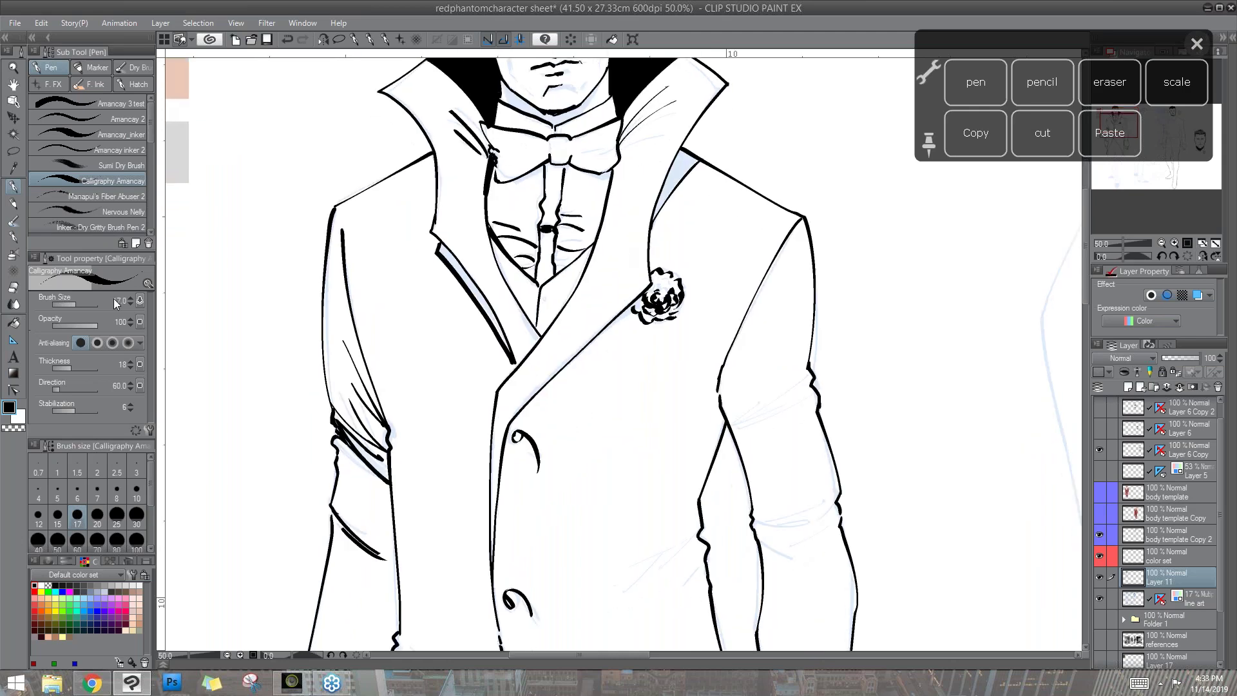
{"action": "key", "text": "g"}
{"action": "left_click", "coordinate": [468, 271]}
{"action": "left_click", "coordinate": [668, 208]}
- Ink the fold lines at the elbow and forearm of the sleeve on the flower side
{"action": "mouse_move", "coordinate": [813, 382]}
{"action": "left_mouse_down"}
{"action": "mouse_move", "coordinate": [796, 219]}
{"action": "mouse_move", "coordinate": [740, 264]}
{"action": "left_mouse_up"}
{"action": "key", "text": "p"}
{"action": "left_click_drag", "start_coordinate": [793, 210], "coordinate": [724, 266]}
{"action": "left_click_drag", "start_coordinate": [798, 242], "coordinate": [744, 269]}
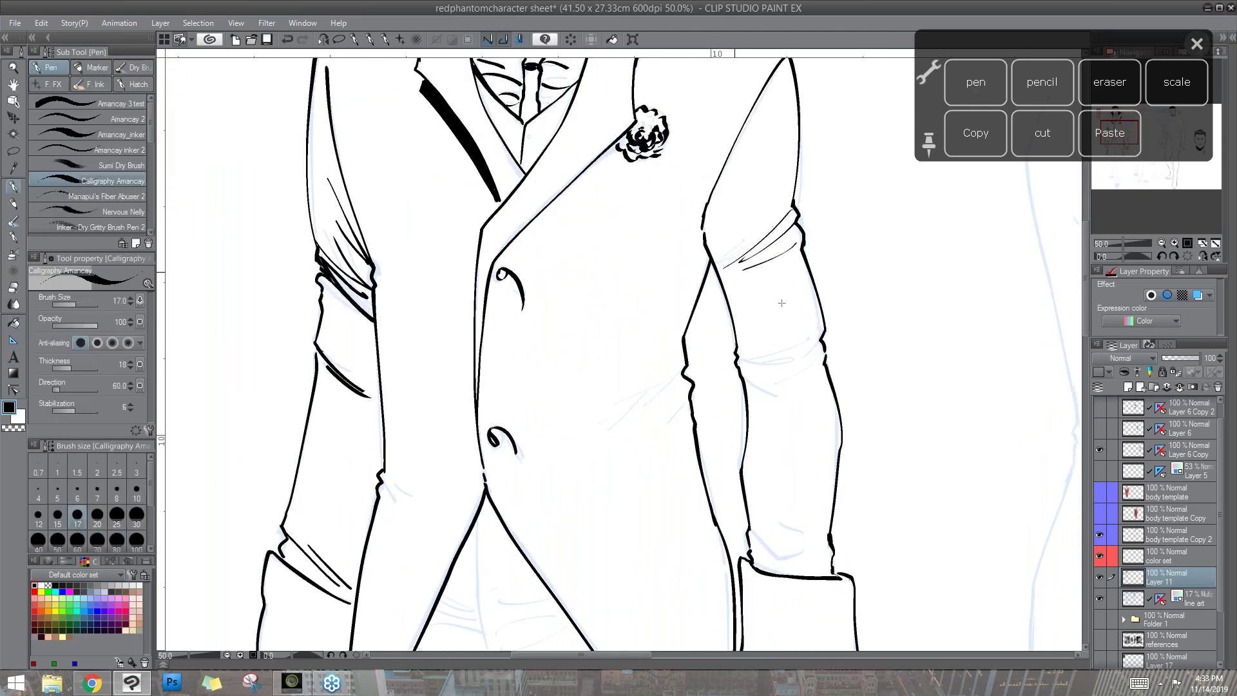
{"action": "left_click_drag", "start_coordinate": [740, 361], "coordinate": [825, 347]}
- Fill the shadow under the chin on the neck with black
{"action": "scroll", "coordinate": [339, 398], "scroll_direction": "up", "scroll_amount": 3}
{"action": "left_click_drag", "start_coordinate": [684, 315], "coordinate": [712, 442]}
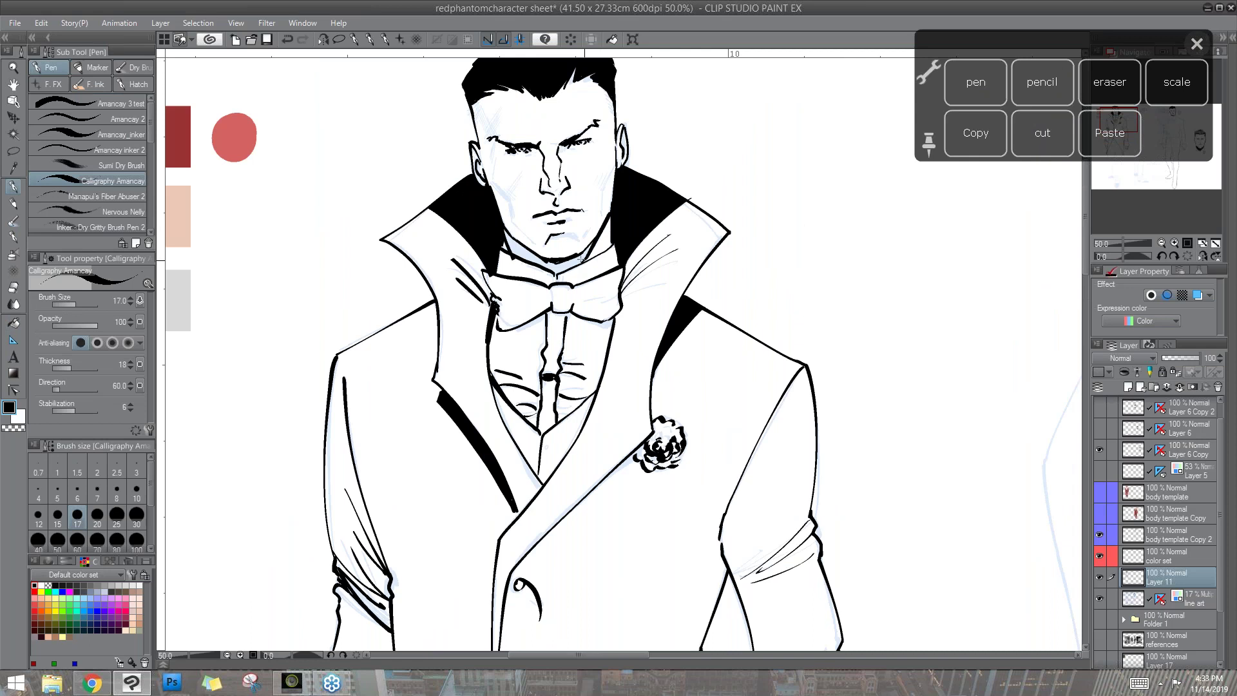
{"action": "key", "text": "g"}
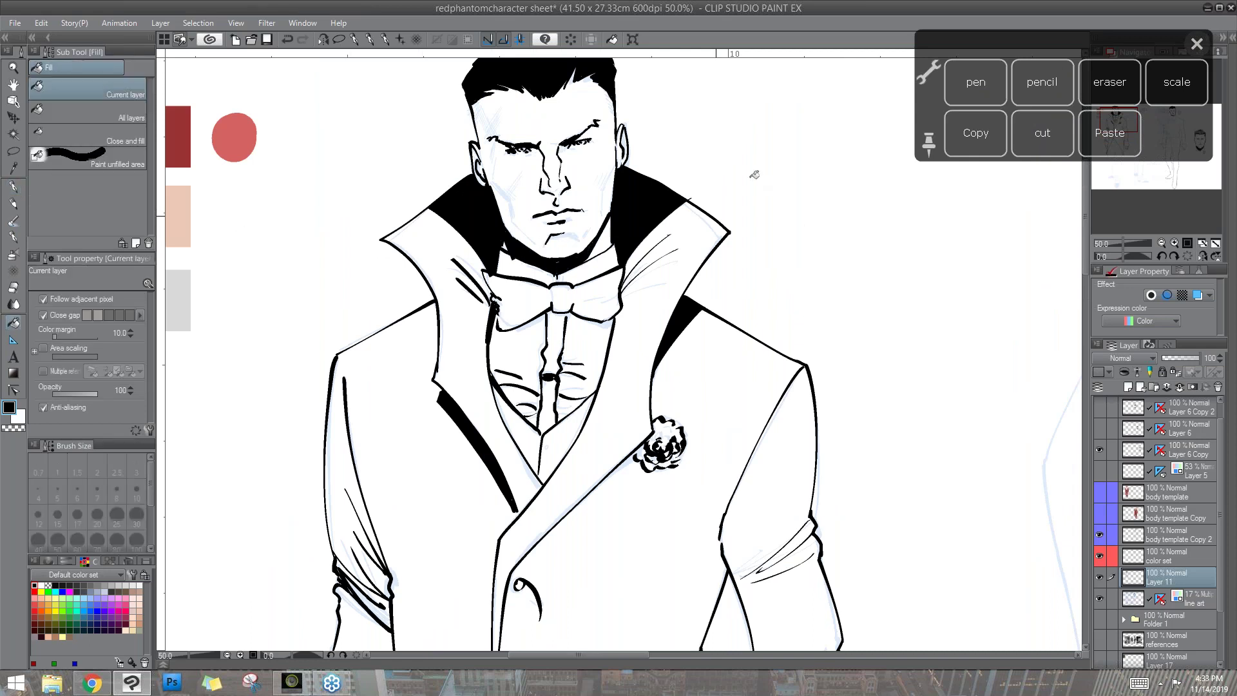
- Ink the cheek contour lines on the face and small hatch marks on the temple
{"action": "left_click", "coordinate": [946, 90]}
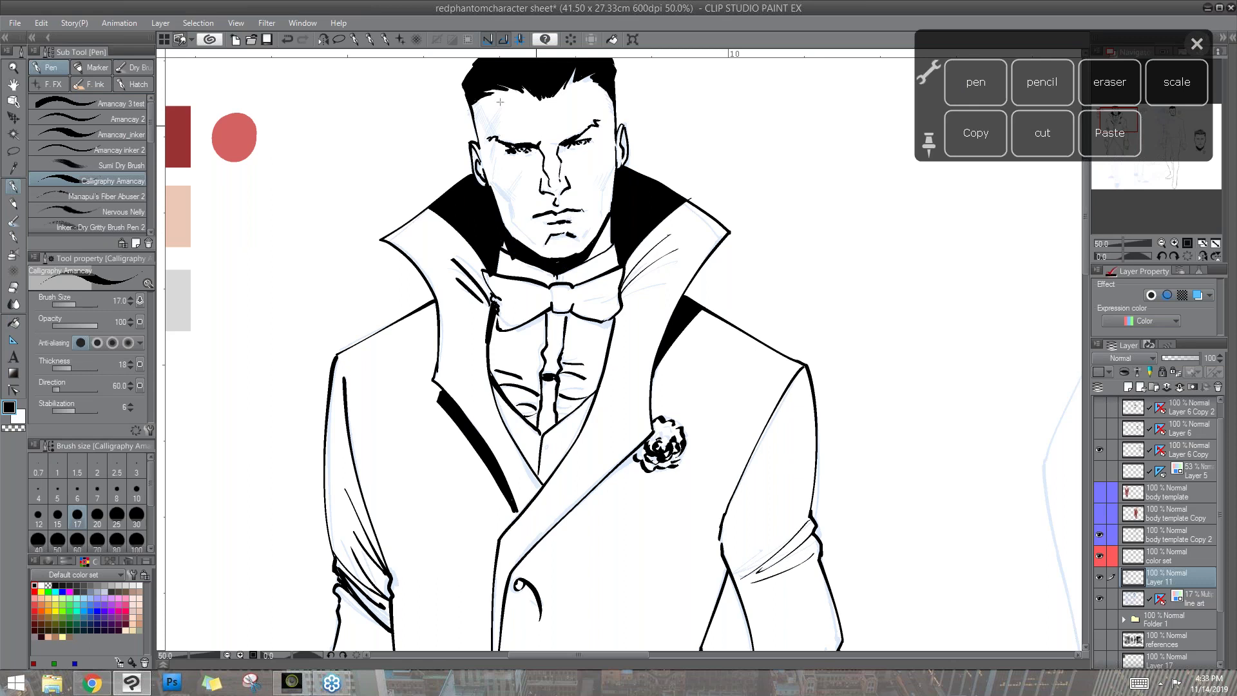
{"action": "left_click_drag", "start_coordinate": [506, 194], "coordinate": [514, 222]}
{"action": "left_click_drag", "start_coordinate": [480, 116], "coordinate": [493, 136]}
- Hide the faint blue line art sketch layer and ink creases on the bow tie beside its knot
{"action": "left_click", "coordinate": [1098, 598]}
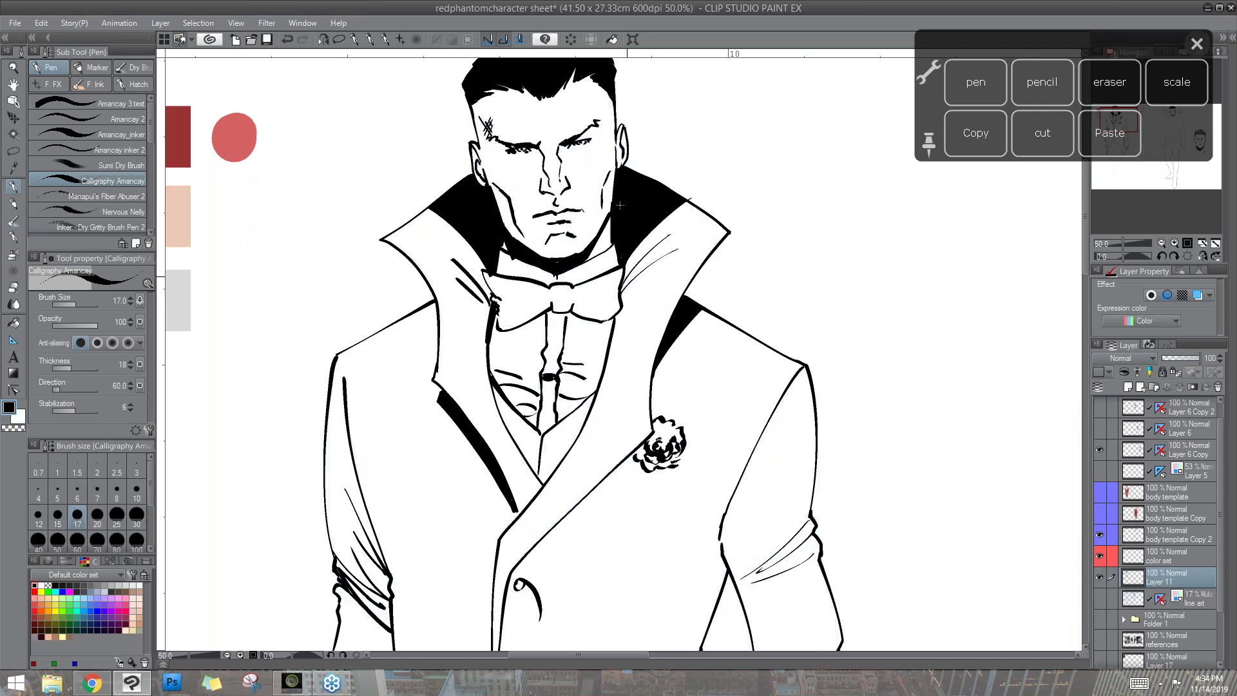
{"action": "left_click_drag", "start_coordinate": [563, 300], "coordinate": [575, 288]}
- Examine the inked figure from head to hands with the sketch hidden
{"action": "key", "text": "/"}
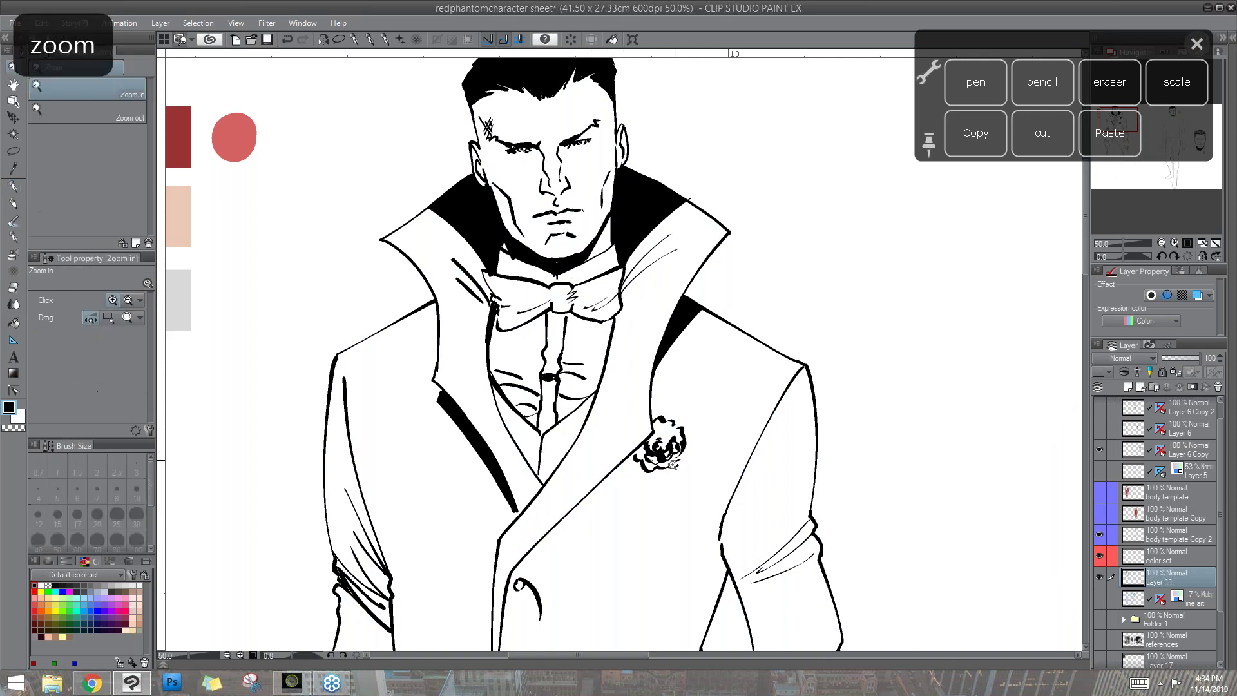
{"action": "left_click_drag", "start_coordinate": [709, 500], "coordinate": [649, 500]}
{"action": "key", "text": "h"}
{"action": "left_click_drag", "start_coordinate": [788, 500], "coordinate": [630, 470]}
{"action": "key", "text": "/"}
{"action": "key", "text": "h"}
{"action": "scroll", "coordinate": [649, 500], "scroll_direction": "down", "scroll_amount": 1}
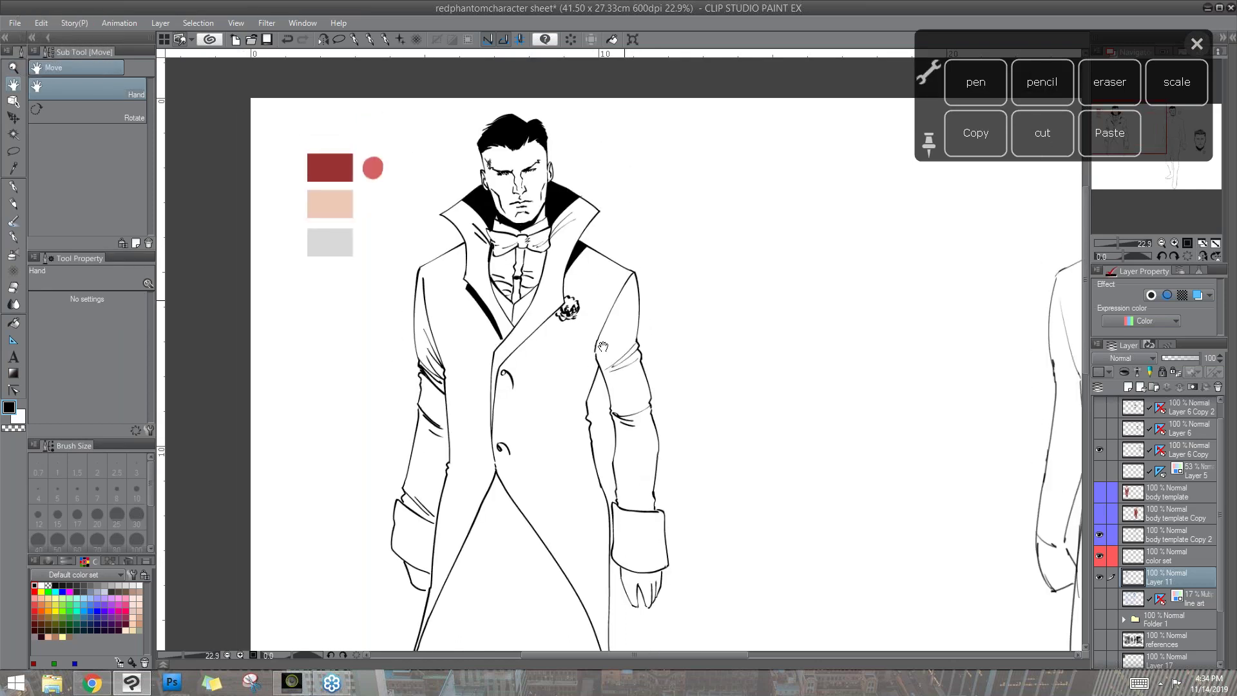
{"action": "key", "text": "/"}
{"action": "left_click", "coordinate": [600, 386]}
{"action": "key", "text": "h"}
{"action": "left_click_drag", "start_coordinate": [634, 455], "coordinate": [614, 444]}
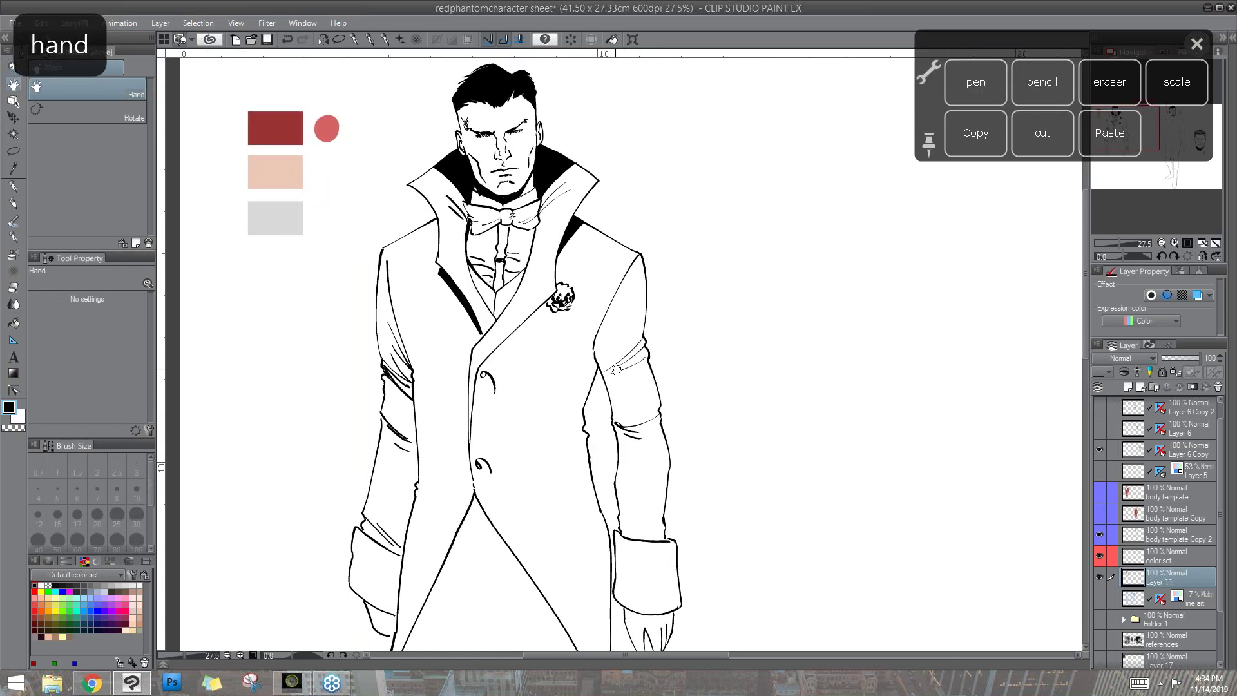
- Switch to the Amancay_inker pen and draw light strand lines into the black hair
{"action": "left_click", "coordinate": [13, 201]}
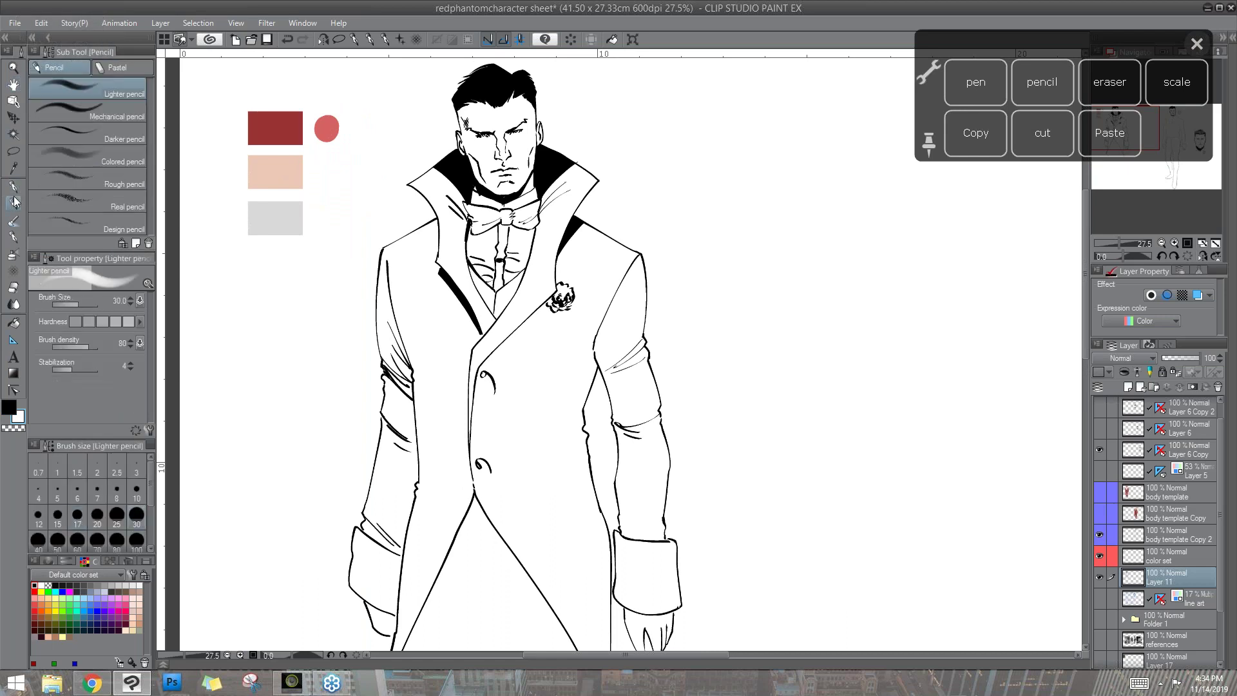
{"action": "left_click", "coordinate": [14, 186]}
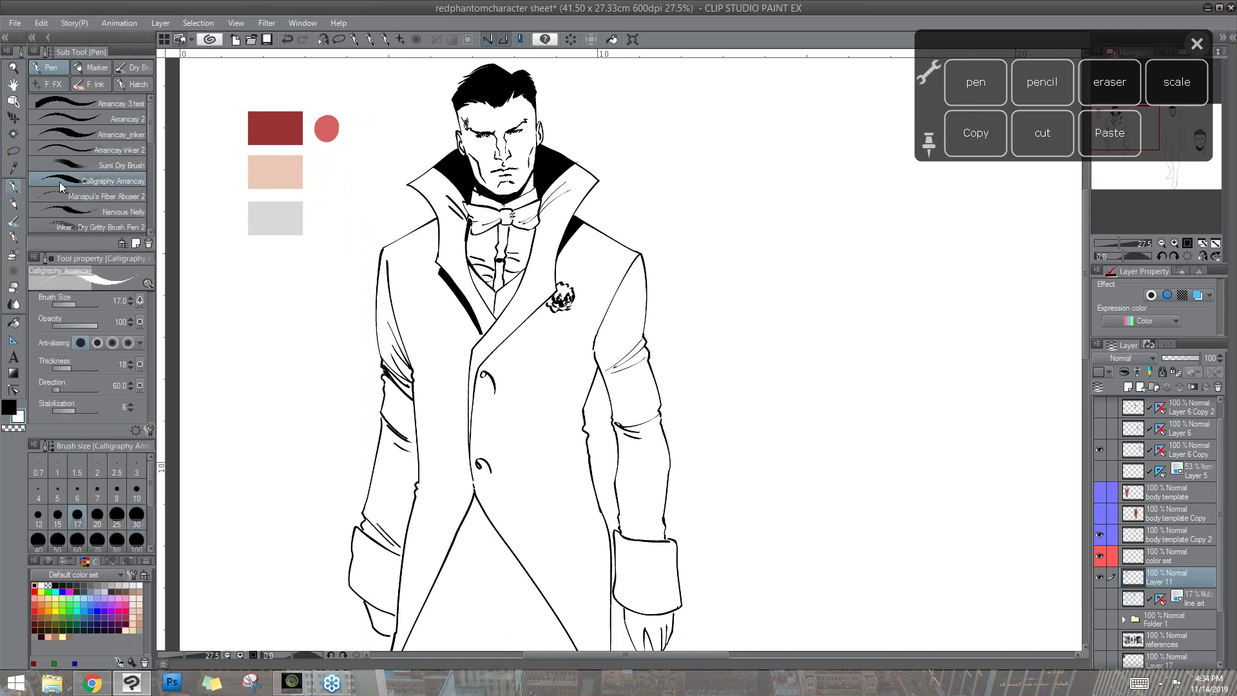
{"action": "left_click", "coordinate": [118, 135]}
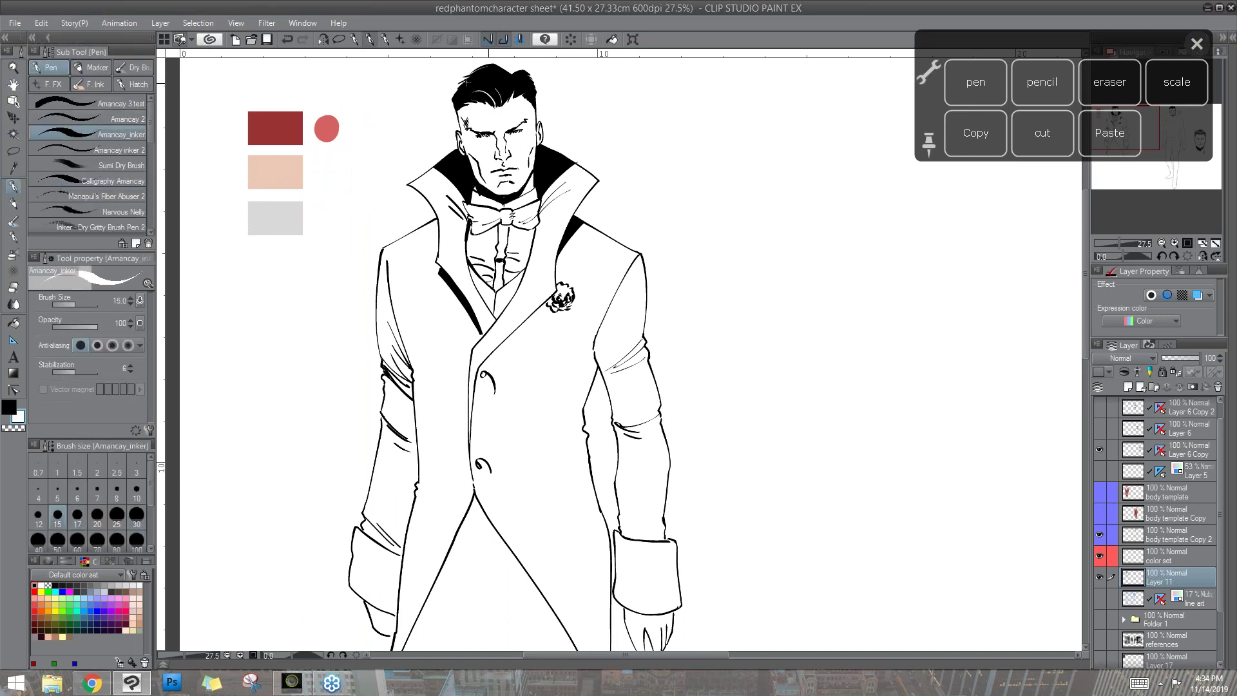
- Show the body template Copy layer and view its coloured figure as reference for the inked coat figure
{"action": "mouse_move", "coordinate": [636, 401]}
{"action": "left_mouse_down"}
{"action": "mouse_move", "coordinate": [603, 341]}
{"action": "mouse_move", "coordinate": [604, 352]}
{"action": "left_mouse_up"}
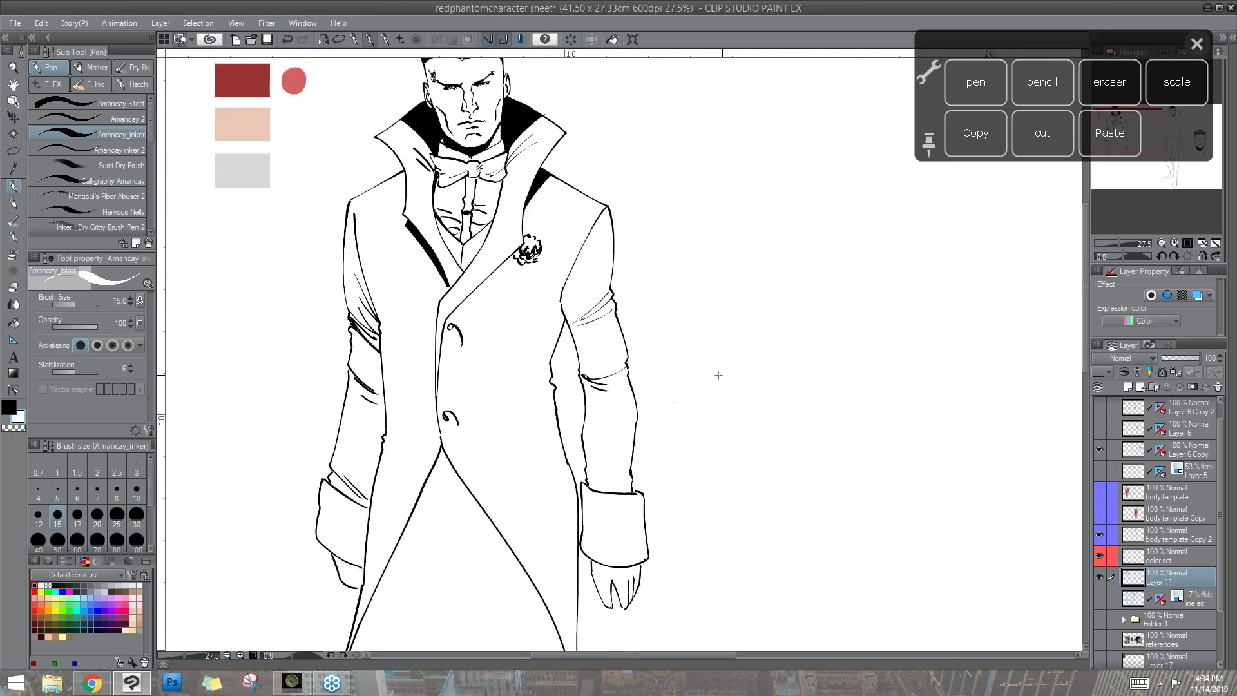
{"action": "left_click", "coordinate": [1100, 514]}
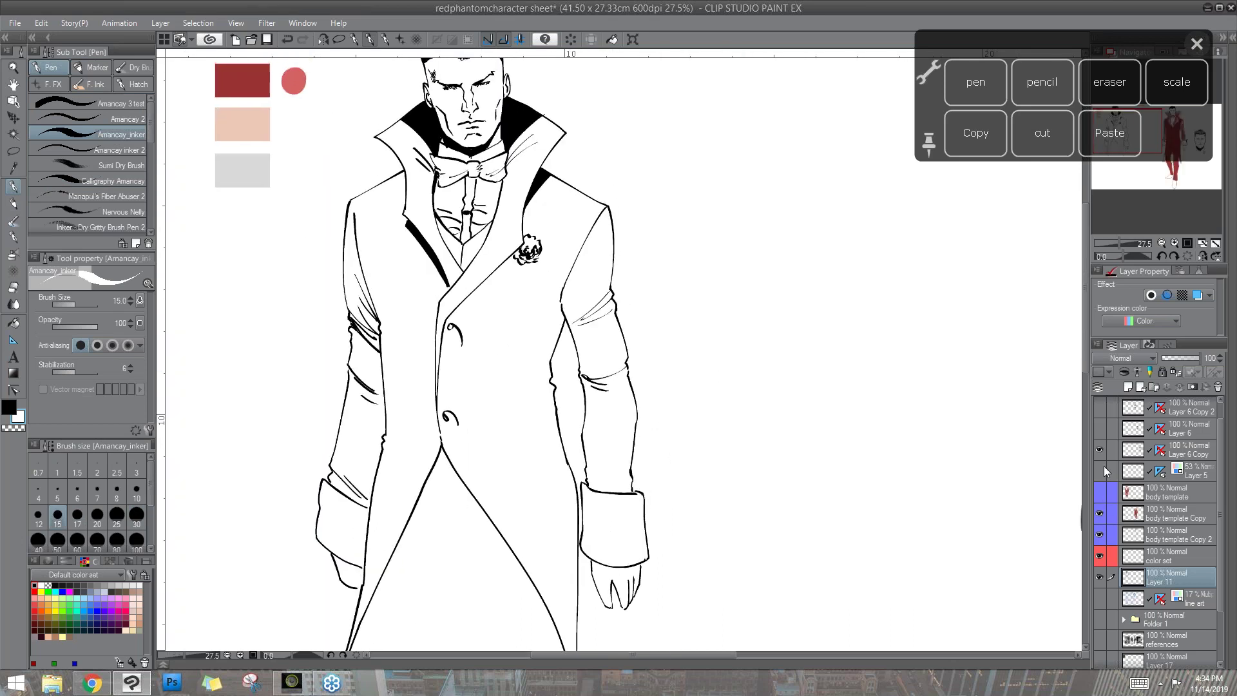
{"action": "key", "text": "h"}
{"action": "left_click_drag", "start_coordinate": [844, 444], "coordinate": [503, 423]}
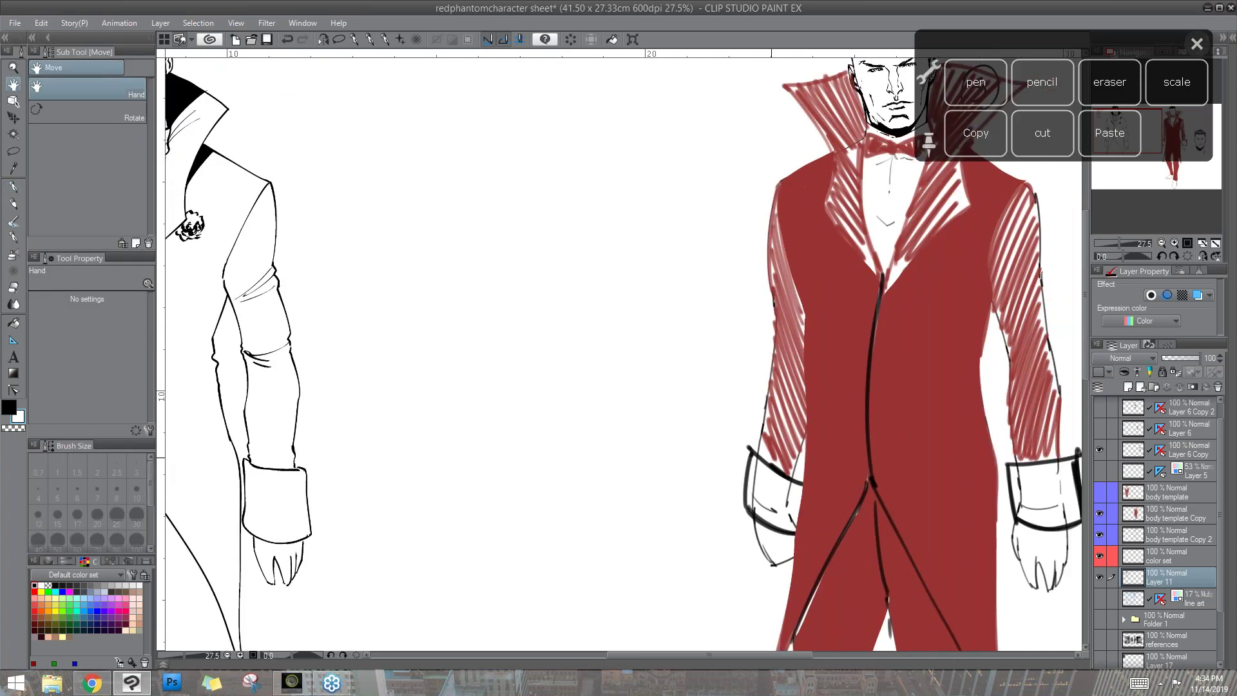
{"action": "scroll", "coordinate": [853, 346], "scroll_direction": "down", "scroll_amount": 3}
{"action": "left_click_drag", "start_coordinate": [846, 344], "coordinate": [951, 377]}
{"action": "key", "text": "slash"}
{"action": "left_click_drag", "start_coordinate": [538, 311], "coordinate": [622, 357]}
{"action": "key", "text": "h"}
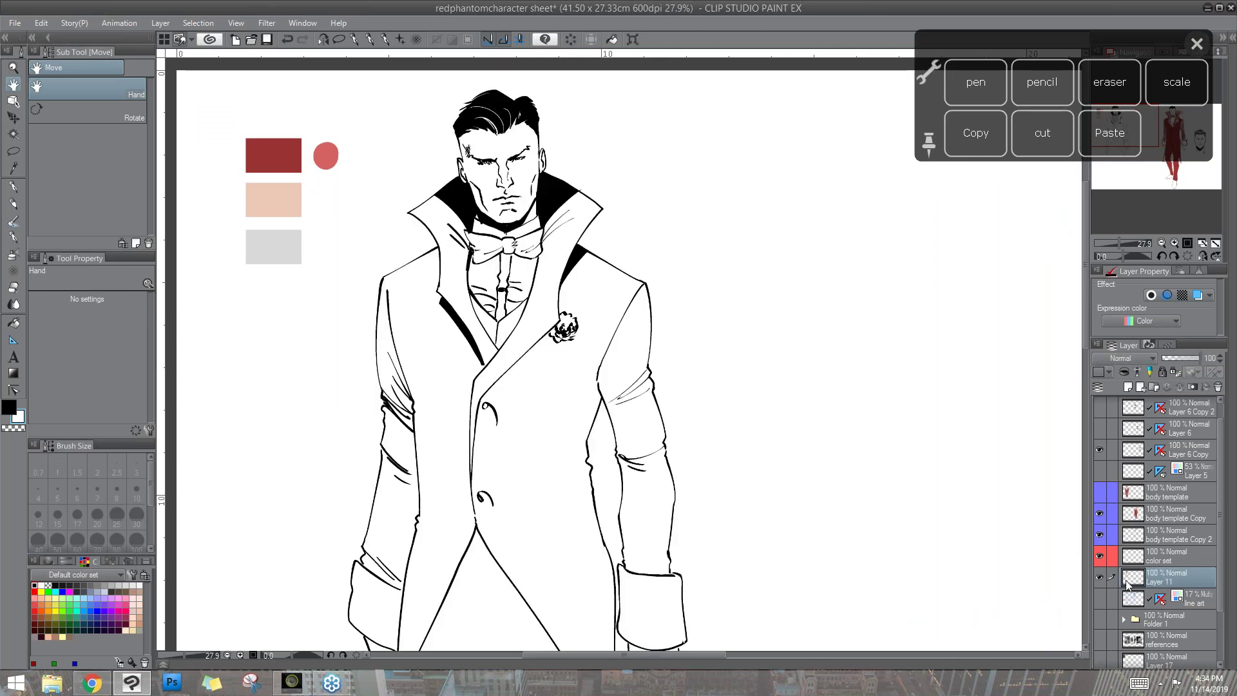
- Add a new raster layer directly above the line art layer and pick the dark red swatch as drawing colour
{"action": "left_click", "coordinate": [1197, 599]}
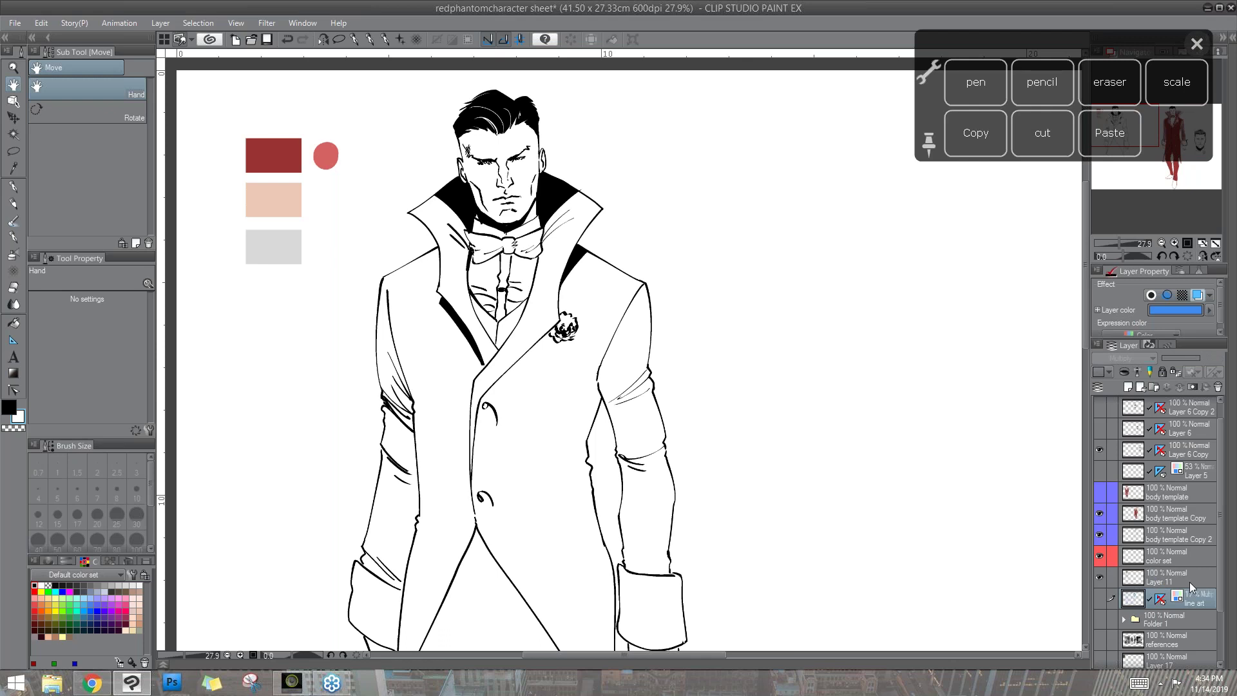
{"action": "left_click", "coordinate": [1128, 387]}
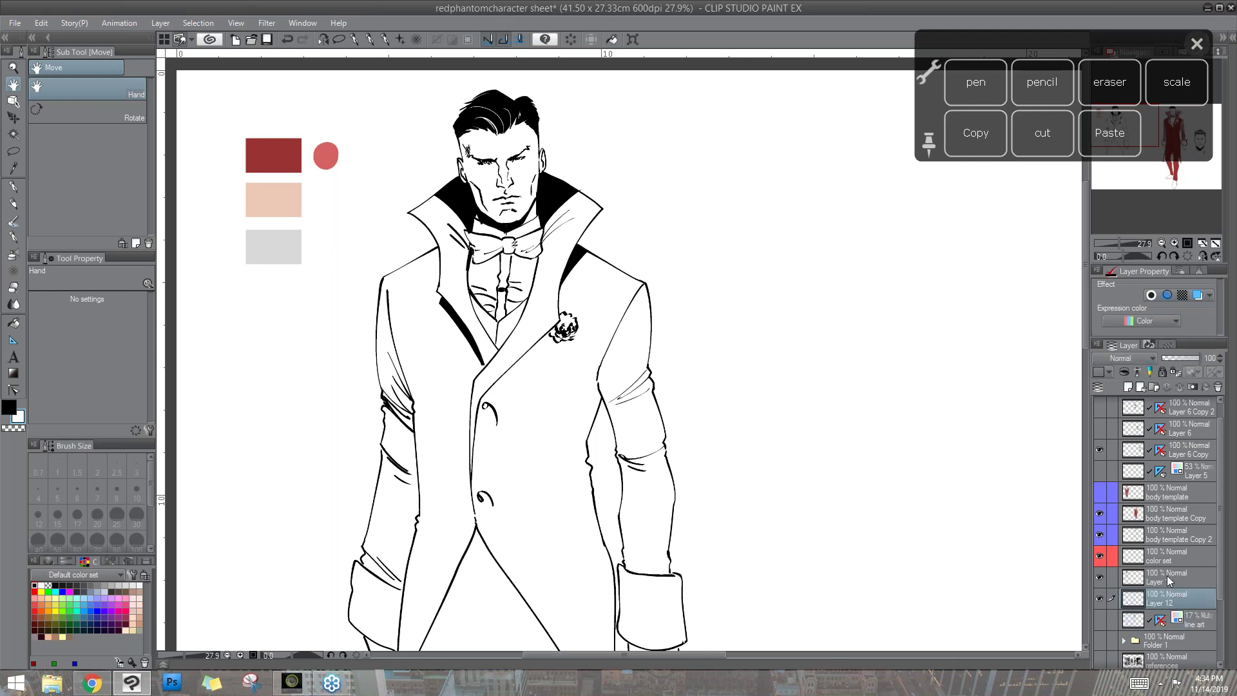
{"action": "left_click", "coordinate": [288, 159], "text": "alt"}
- Lasso-select the inked figure's right upper sleeve, right shoulder, collar and head along the outlines
{"action": "left_click", "coordinate": [13, 151]}
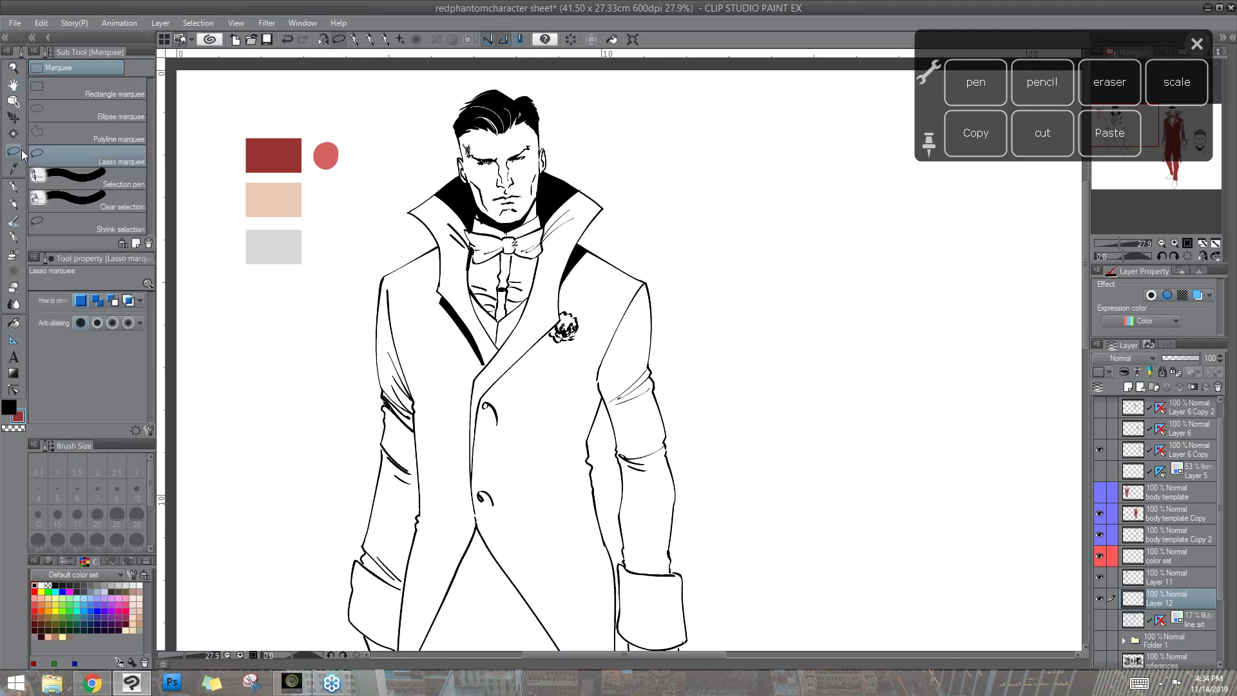
{"action": "left_click", "coordinate": [1175, 243]}
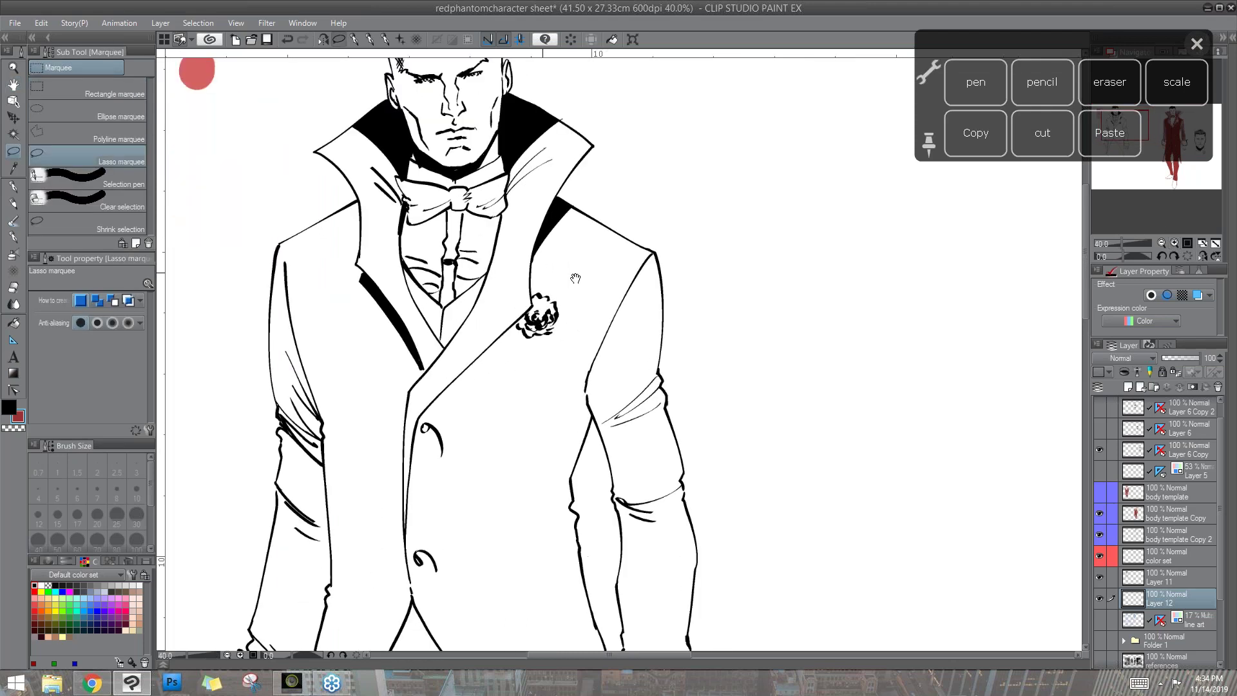
{"action": "mouse_move", "coordinate": [423, 161]}
{"action": "left_mouse_down"}
{"action": "mouse_move", "coordinate": [459, 138]}
{"action": "mouse_move", "coordinate": [488, 161]}
{"action": "mouse_move", "coordinate": [462, 258]}
{"action": "mouse_move", "coordinate": [460, 218]}
{"action": "mouse_move", "coordinate": [422, 171]}
{"action": "left_mouse_up"}
{"action": "mouse_move", "coordinate": [445, 223]}
{"action": "left_mouse_down"}
{"action": "mouse_move", "coordinate": [381, 258]}
{"action": "mouse_move", "coordinate": [368, 353]}
{"action": "mouse_move", "coordinate": [381, 476]}
{"action": "mouse_move", "coordinate": [432, 544]}
{"action": "mouse_move", "coordinate": [517, 471]}
{"action": "mouse_move", "coordinate": [585, 181]}
{"action": "mouse_move", "coordinate": [568, 117]}
{"action": "mouse_move", "coordinate": [493, 124]}
{"action": "left_mouse_up"}
{"action": "scroll", "coordinate": [619, 348], "scroll_direction": "up", "scroll_amount": 3}
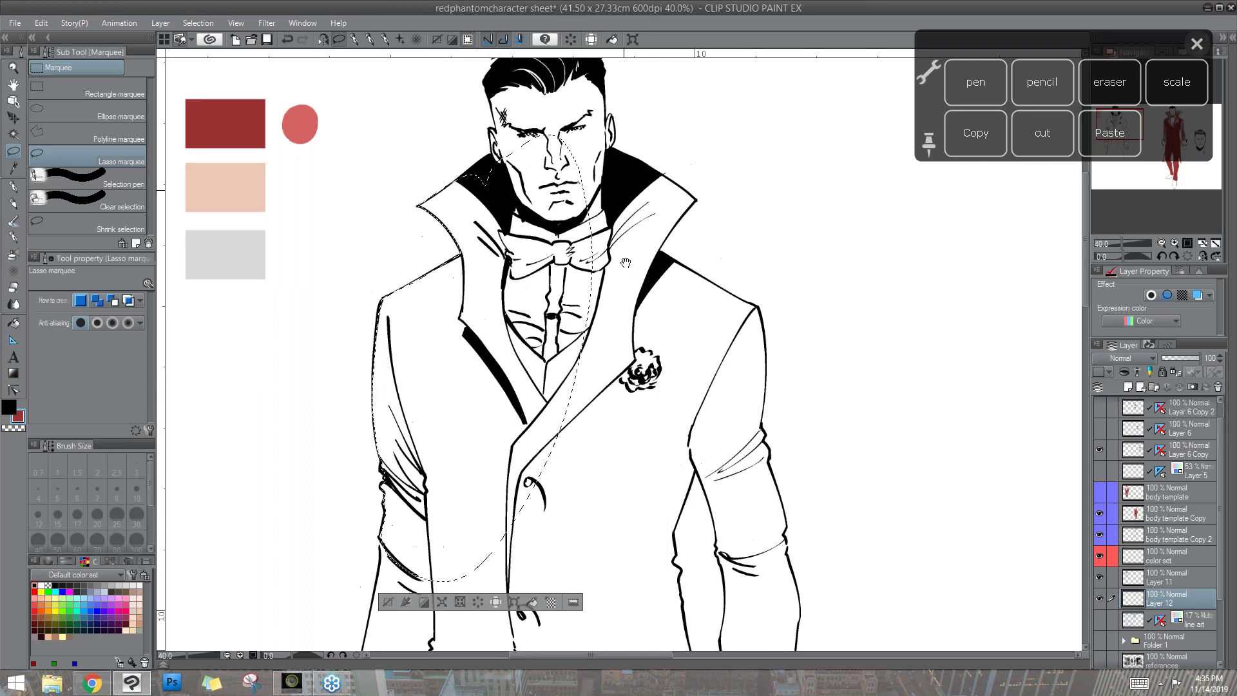
{"action": "mouse_move", "coordinate": [492, 223]}
{"action": "left_mouse_down"}
{"action": "mouse_move", "coordinate": [487, 267]}
{"action": "mouse_move", "coordinate": [607, 265]}
{"action": "mouse_move", "coordinate": [608, 162]}
{"action": "mouse_move", "coordinate": [590, 125]}
{"action": "mouse_move", "coordinate": [515, 116]}
{"action": "mouse_move", "coordinate": [495, 160]}
{"action": "left_mouse_up"}
{"action": "mouse_move", "coordinate": [603, 234]}
{"action": "left_mouse_down"}
{"action": "mouse_move", "coordinate": [622, 194]}
{"action": "mouse_move", "coordinate": [605, 157]}
{"action": "left_mouse_up"}
{"action": "mouse_move", "coordinate": [670, 245]}
{"action": "left_mouse_down"}
{"action": "mouse_move", "coordinate": [641, 378]}
{"action": "mouse_move", "coordinate": [696, 269]}
{"action": "left_mouse_up"}
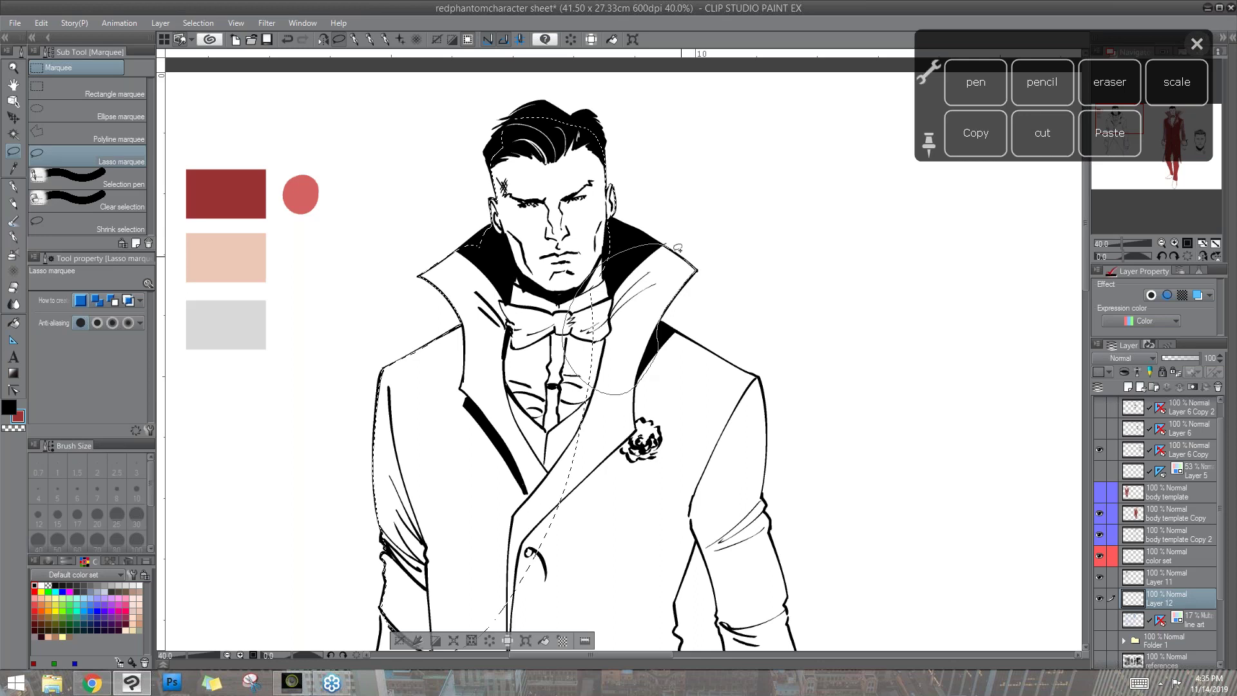
- Extend the lasso selection over the figure's left collar, left shoulder, chest and left upper sleeve
{"action": "scroll", "coordinate": [765, 322], "scroll_direction": "down", "scroll_amount": 5}
{"action": "mouse_move", "coordinate": [629, 188]}
{"action": "left_mouse_down"}
{"action": "mouse_move", "coordinate": [542, 296]}
{"action": "mouse_move", "coordinate": [706, 237]}
{"action": "mouse_move", "coordinate": [637, 197]}
{"action": "left_mouse_up"}
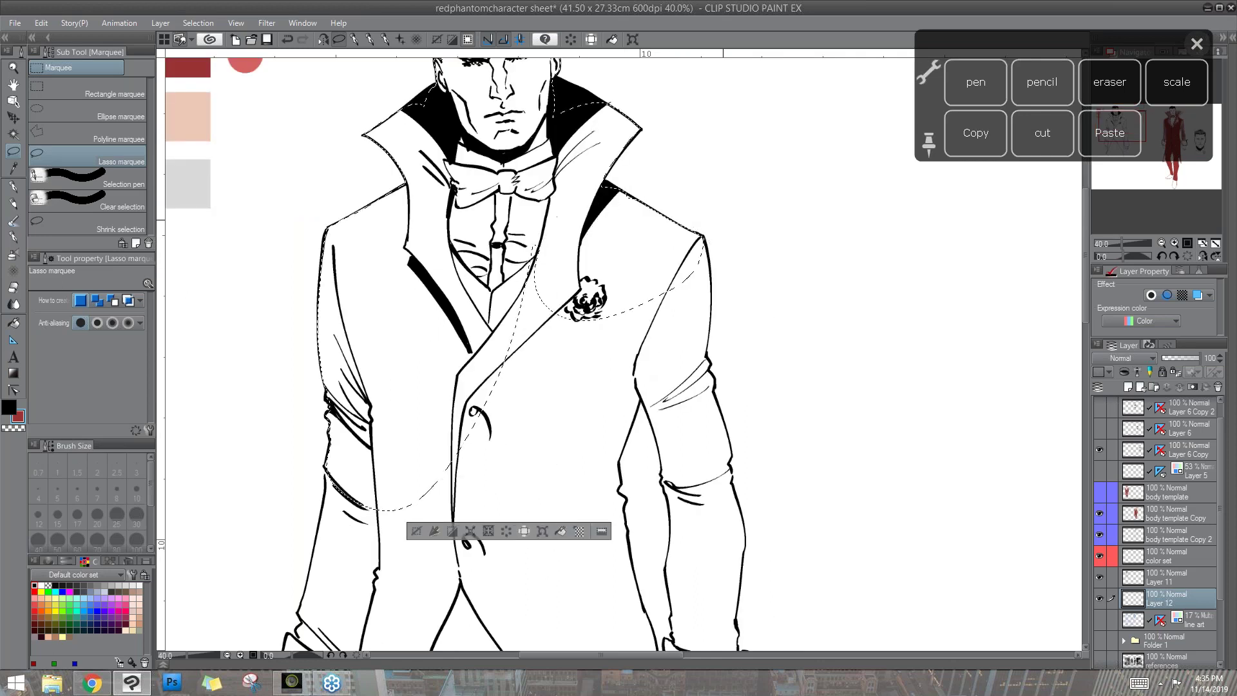
{"action": "mouse_move", "coordinate": [712, 258]}
{"action": "left_mouse_down"}
{"action": "mouse_move", "coordinate": [717, 382]}
{"action": "mouse_move", "coordinate": [673, 424]}
{"action": "mouse_move", "coordinate": [641, 403]}
{"action": "mouse_move", "coordinate": [621, 452]}
{"action": "mouse_move", "coordinate": [628, 500]}
{"action": "left_mouse_up"}
{"action": "scroll", "coordinate": [774, 284], "scroll_direction": "down", "scroll_amount": 5}
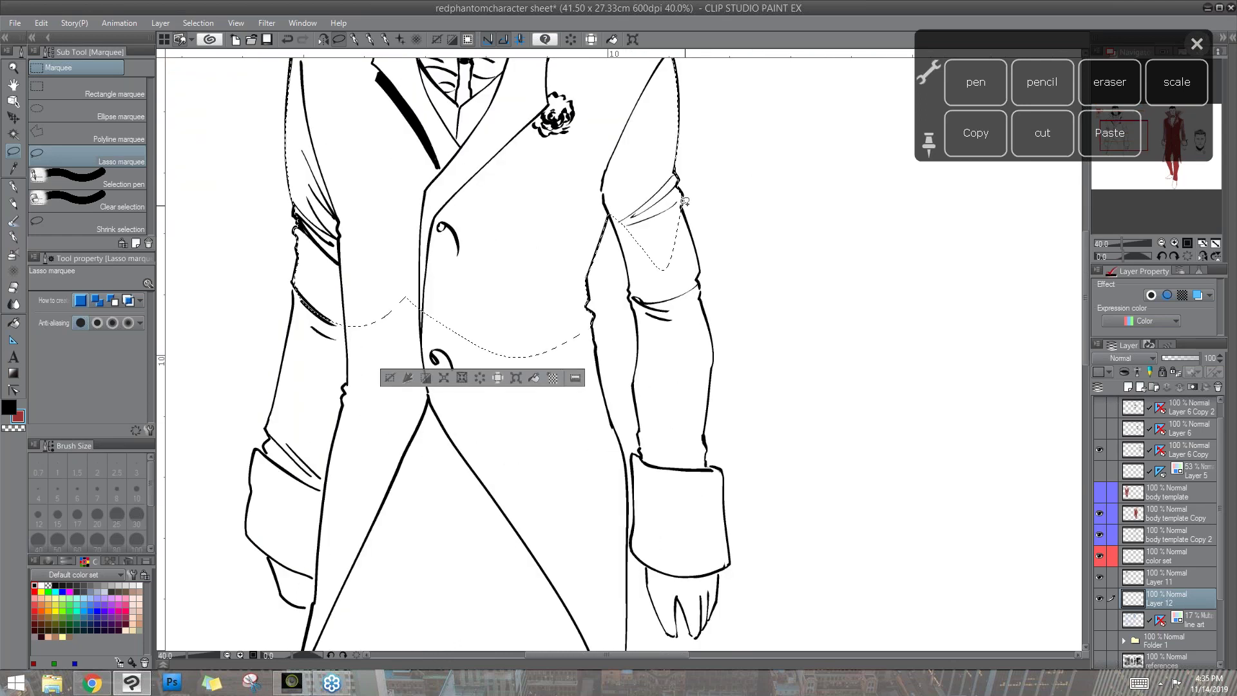
- Add the figure's left lower sleeve, cuff and hand to the lasso selection
{"action": "mouse_move", "coordinate": [694, 232]}
{"action": "left_mouse_down"}
{"action": "mouse_move", "coordinate": [717, 357]}
{"action": "mouse_move", "coordinate": [650, 420]}
{"action": "mouse_move", "coordinate": [612, 214]}
{"action": "left_mouse_up"}
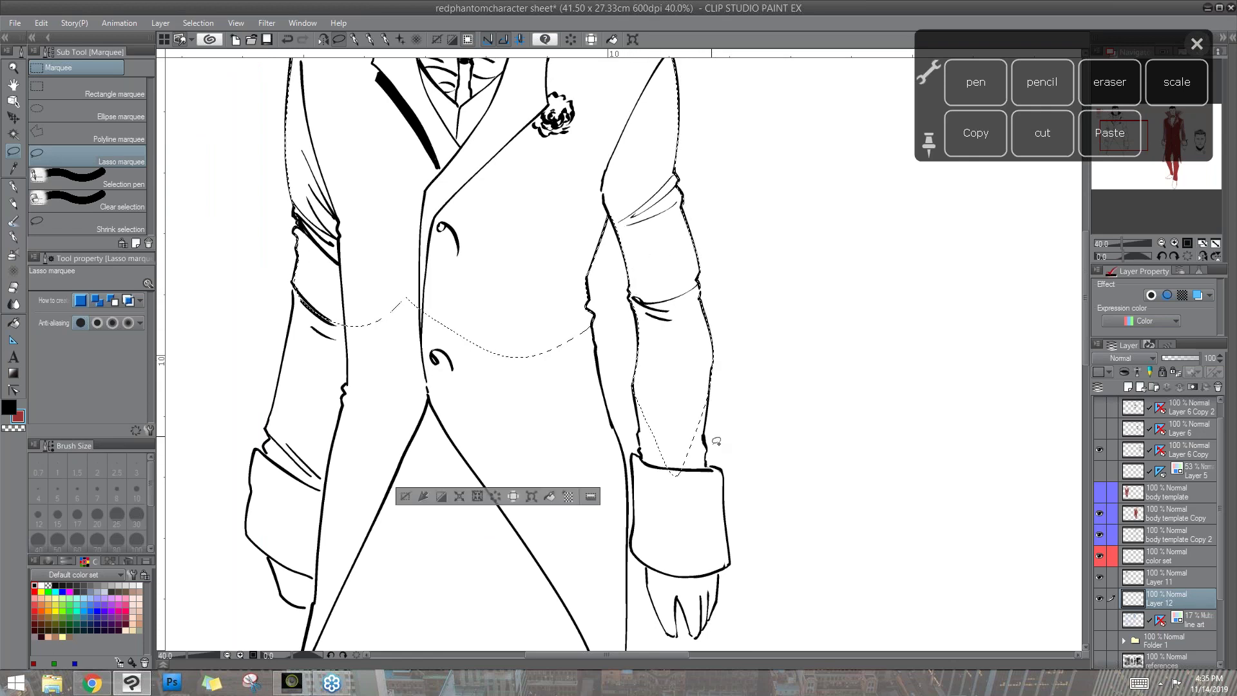
{"action": "mouse_move", "coordinate": [707, 435]}
{"action": "left_mouse_down"}
{"action": "mouse_move", "coordinate": [727, 476]}
{"action": "mouse_move", "coordinate": [659, 513]}
{"action": "mouse_move", "coordinate": [635, 456]}
{"action": "mouse_move", "coordinate": [641, 384]}
{"action": "left_mouse_up"}
{"action": "left_click_drag", "start_coordinate": [773, 318], "coordinate": [779, 128]}
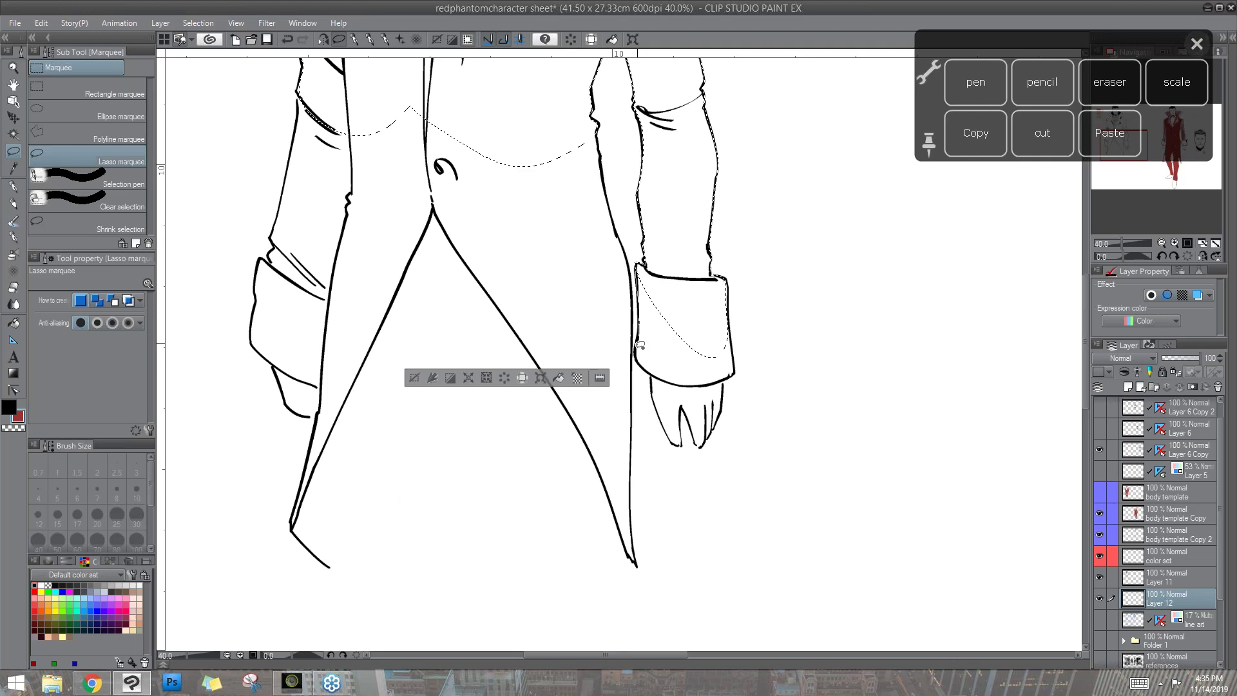
{"action": "mouse_move", "coordinate": [655, 390]}
{"action": "left_mouse_down"}
{"action": "mouse_move", "coordinate": [678, 441]}
{"action": "mouse_move", "coordinate": [685, 405]}
{"action": "mouse_move", "coordinate": [705, 445]}
{"action": "mouse_move", "coordinate": [736, 358]}
{"action": "mouse_move", "coordinate": [728, 291]}
{"action": "mouse_move", "coordinate": [703, 264]}
{"action": "left_mouse_up"}
{"action": "scroll", "coordinate": [775, 362], "scroll_direction": "left", "scroll_amount": 3}
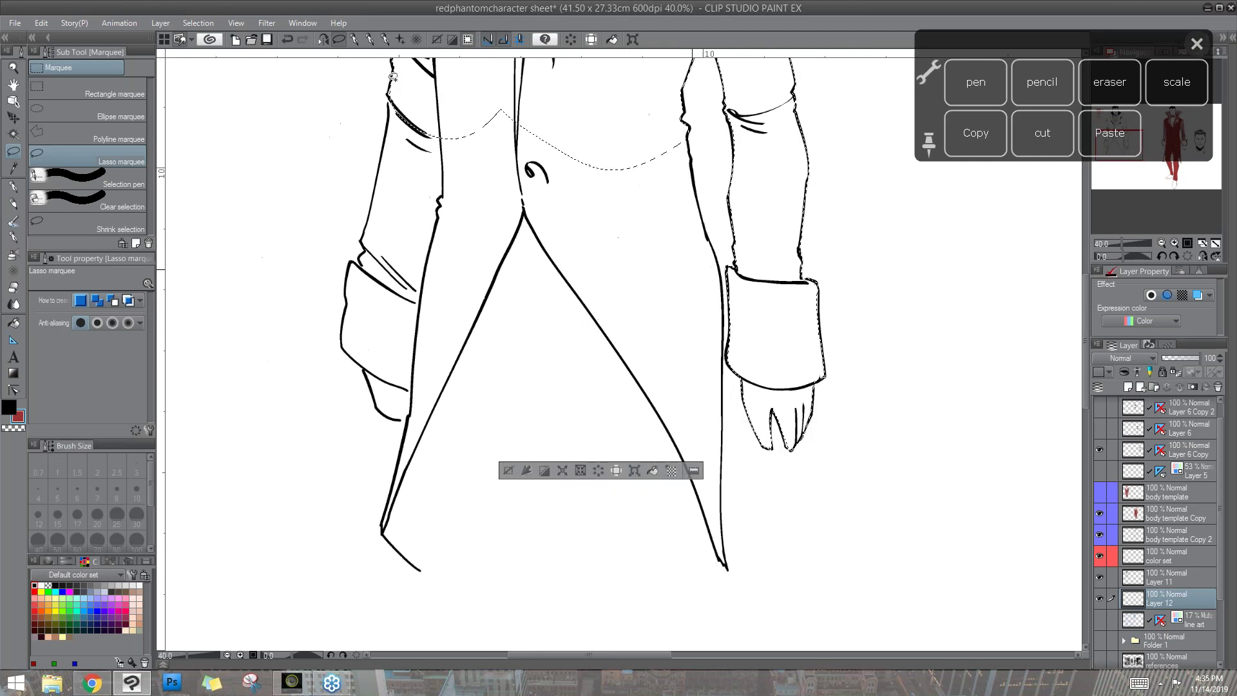
- Add the figure's right lower sleeve, cuff, hand and both coat tails to the lasso selection
{"action": "mouse_move", "coordinate": [375, 193]}
{"action": "left_mouse_down"}
{"action": "mouse_move", "coordinate": [344, 322]}
{"action": "mouse_move", "coordinate": [382, 407]}
{"action": "mouse_move", "coordinate": [405, 419]}
{"action": "mouse_move", "coordinate": [384, 526]}
{"action": "mouse_move", "coordinate": [559, 134]}
{"action": "mouse_move", "coordinate": [510, 84]}
{"action": "left_mouse_up"}
{"action": "left_click_drag", "start_coordinate": [604, 252], "coordinate": [558, 200]}
{"action": "mouse_move", "coordinate": [478, 158]}
{"action": "left_mouse_down"}
{"action": "mouse_move", "coordinate": [617, 363]}
{"action": "mouse_move", "coordinate": [683, 509]}
{"action": "mouse_move", "coordinate": [676, 216]}
{"action": "mouse_move", "coordinate": [645, 100]}
{"action": "mouse_move", "coordinate": [536, 68]}
{"action": "left_mouse_up"}
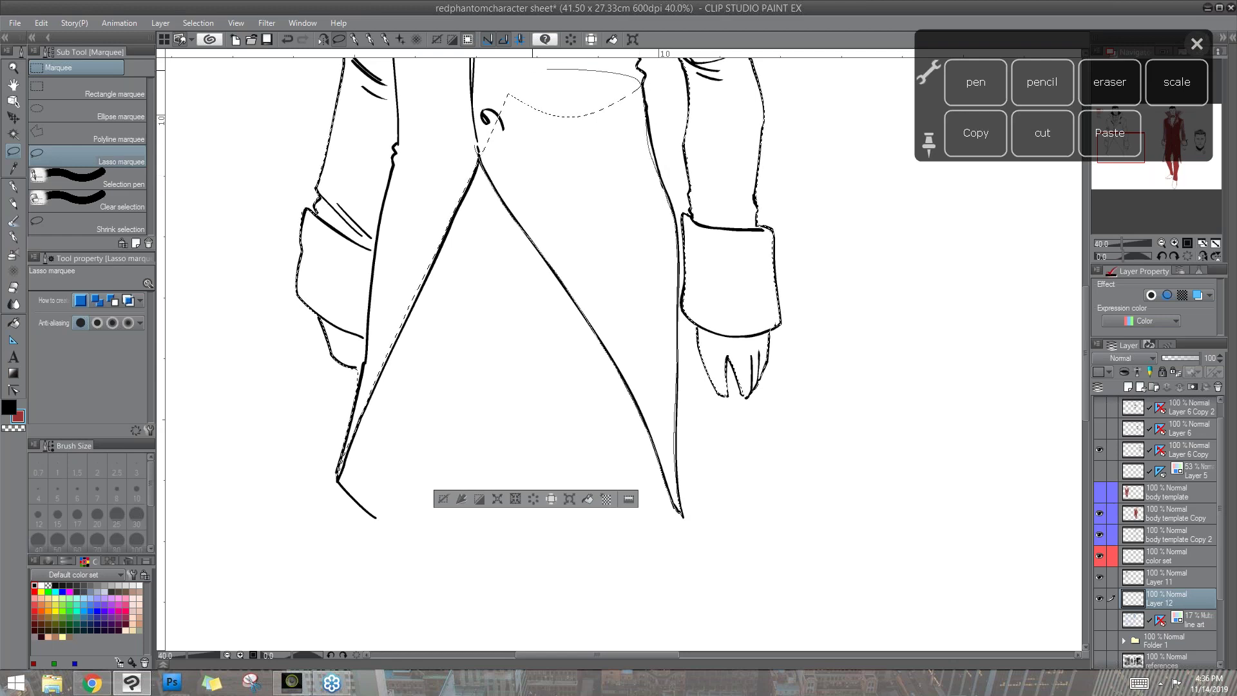
{"action": "left_click_drag", "start_coordinate": [649, 119], "coordinate": [630, 174]}
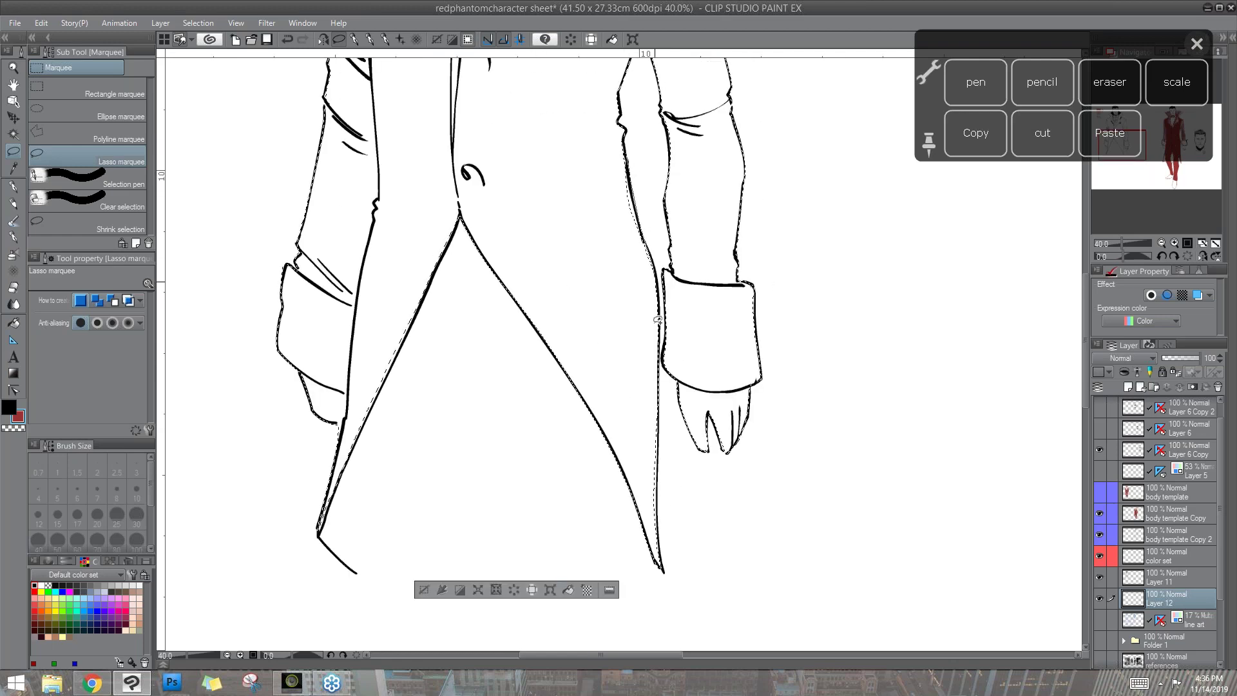
{"action": "left_click_drag", "start_coordinate": [738, 305], "coordinate": [755, 366]}
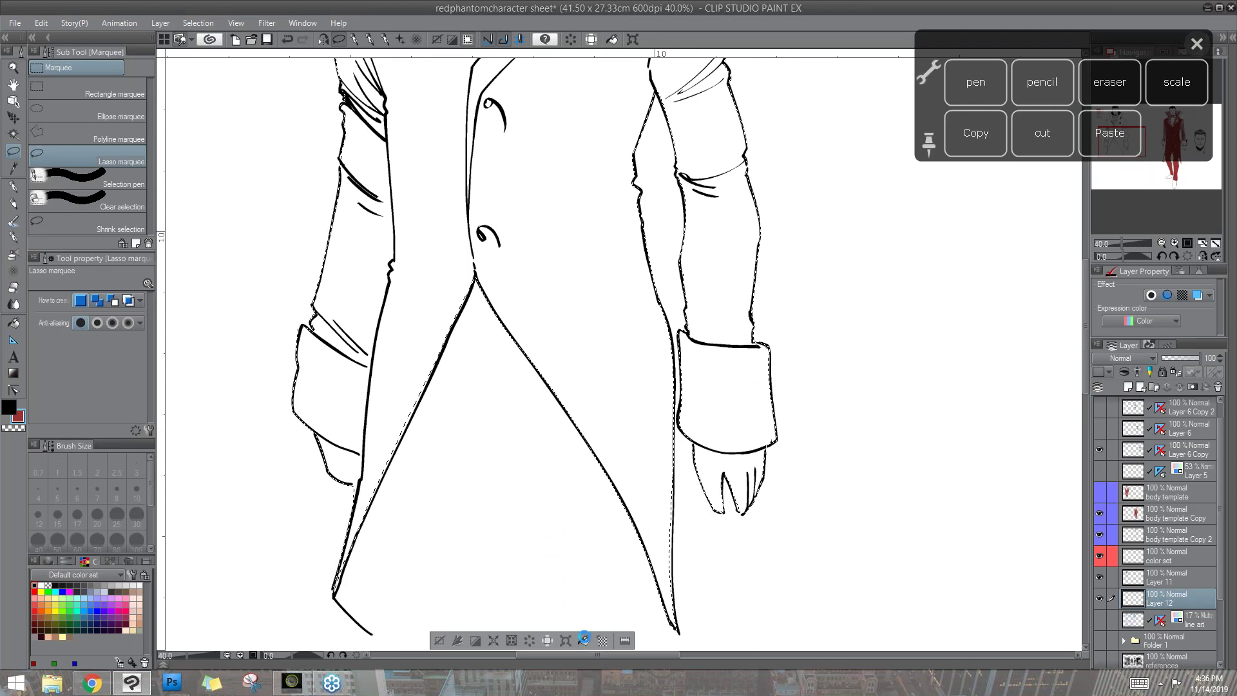
- Fill the selected silhouette with dark red, then deselect and pen over the unfilled slivers along the coat edges
{"action": "left_click", "coordinate": [584, 640]}
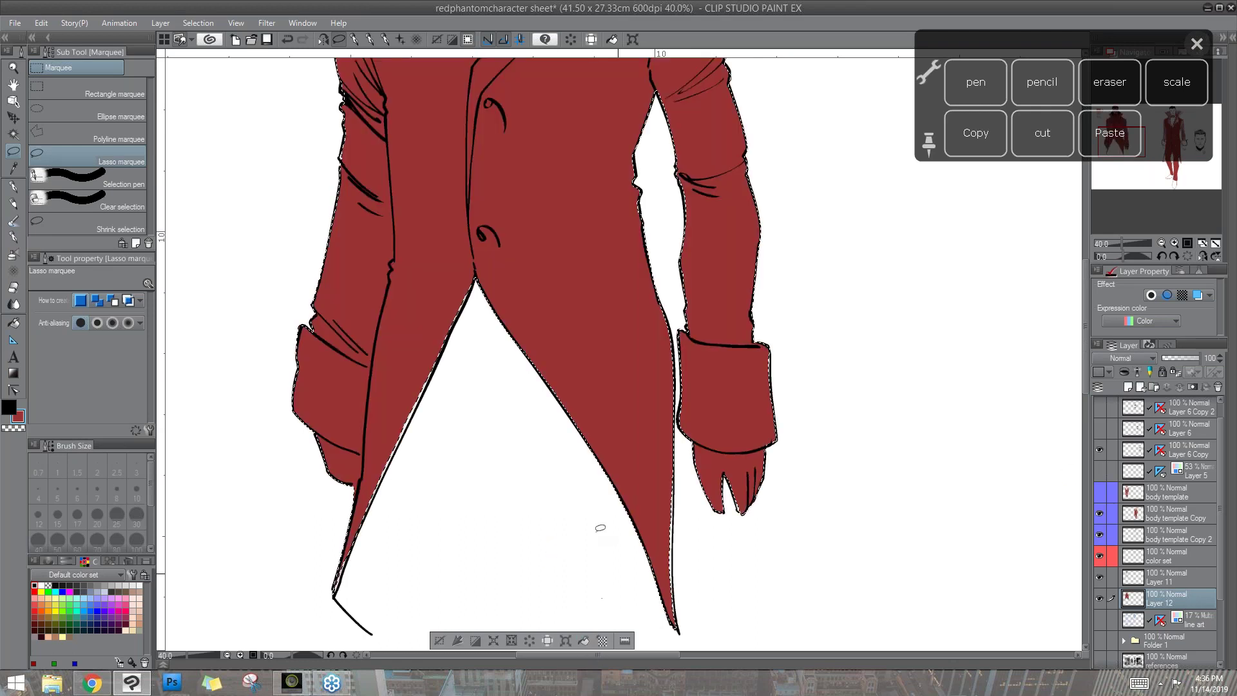
{"action": "left_click", "coordinate": [733, 314]}
{"action": "left_click", "coordinate": [975, 82]}
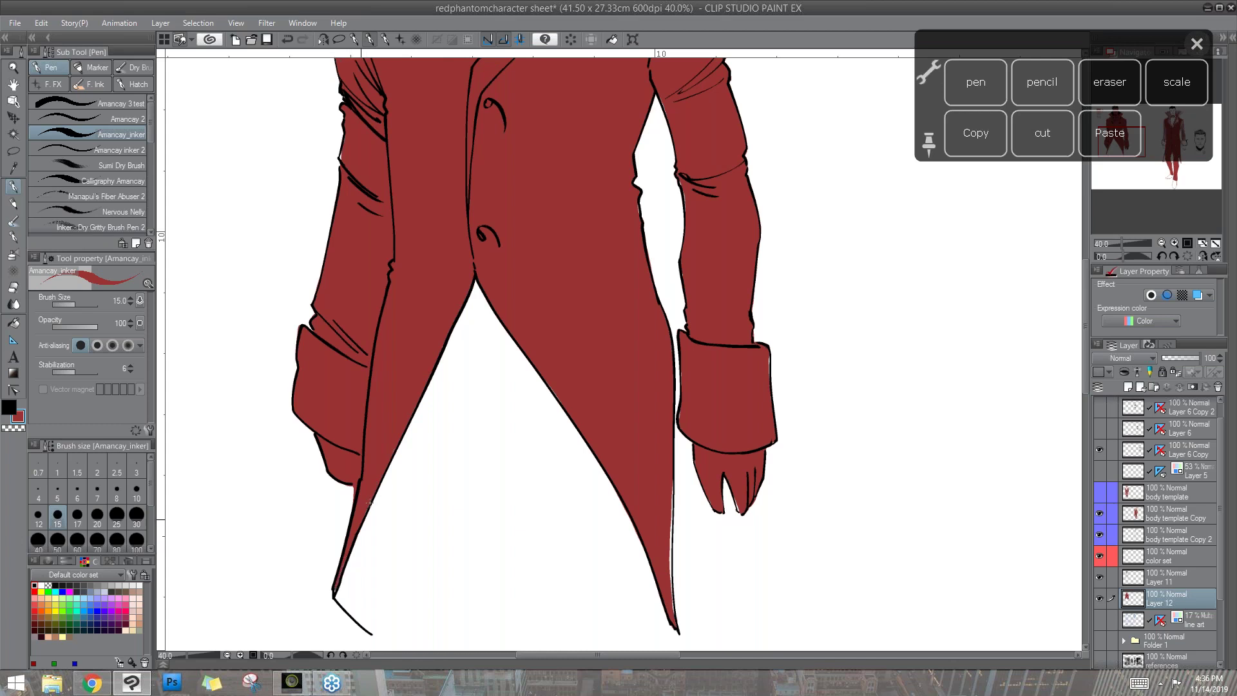
{"action": "left_click_drag", "start_coordinate": [670, 505], "coordinate": [670, 609]}
{"action": "scroll", "coordinate": [769, 390], "scroll_direction": "up", "scroll_amount": 5}
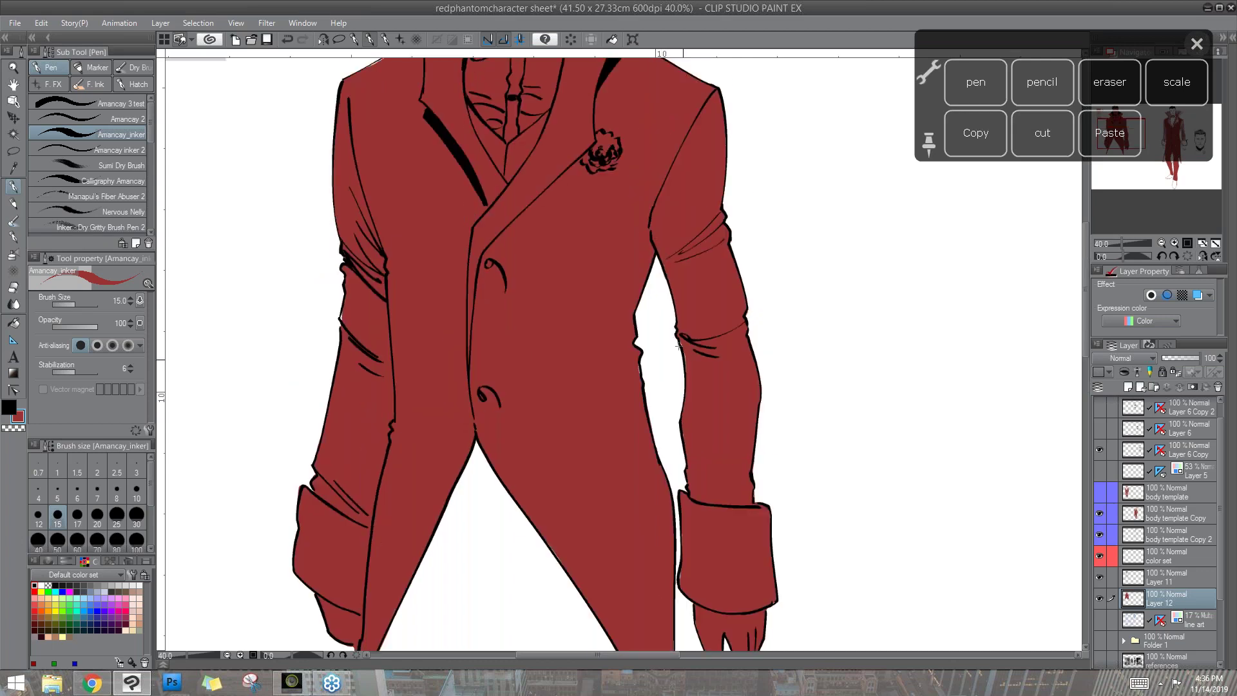
{"action": "scroll", "coordinate": [655, 374], "scroll_direction": "up", "scroll_amount": 8}
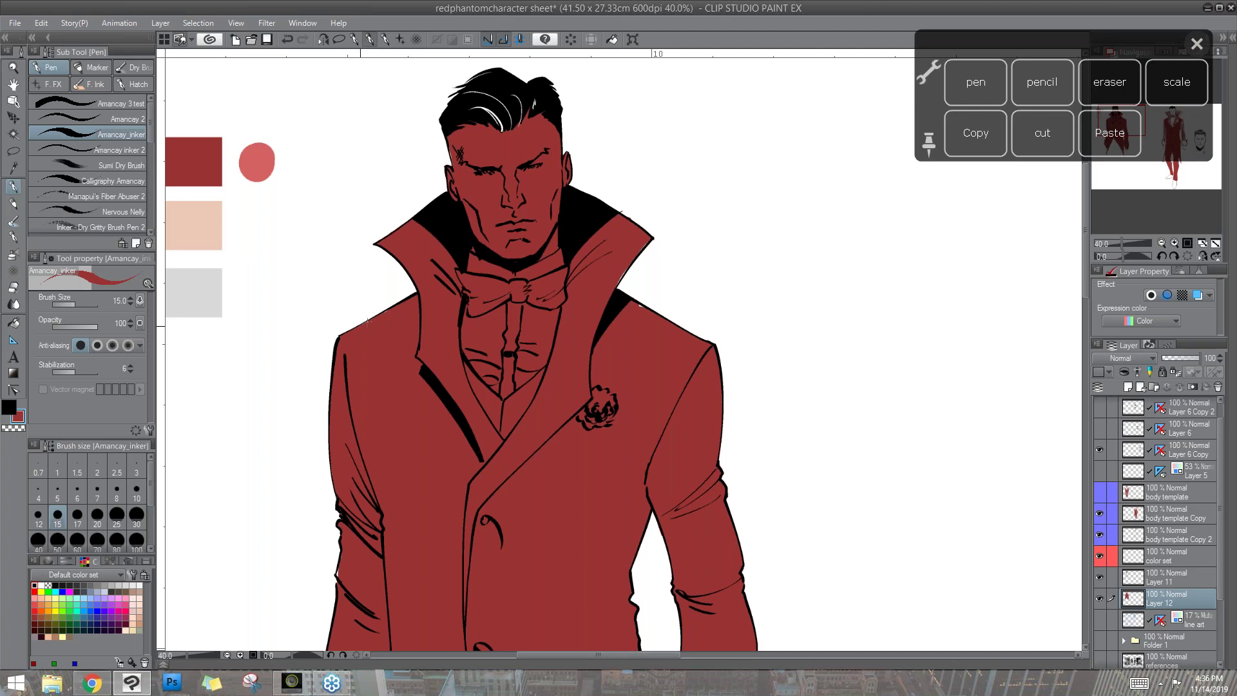
{"action": "left_click_drag", "start_coordinate": [707, 433], "coordinate": [672, 349]}
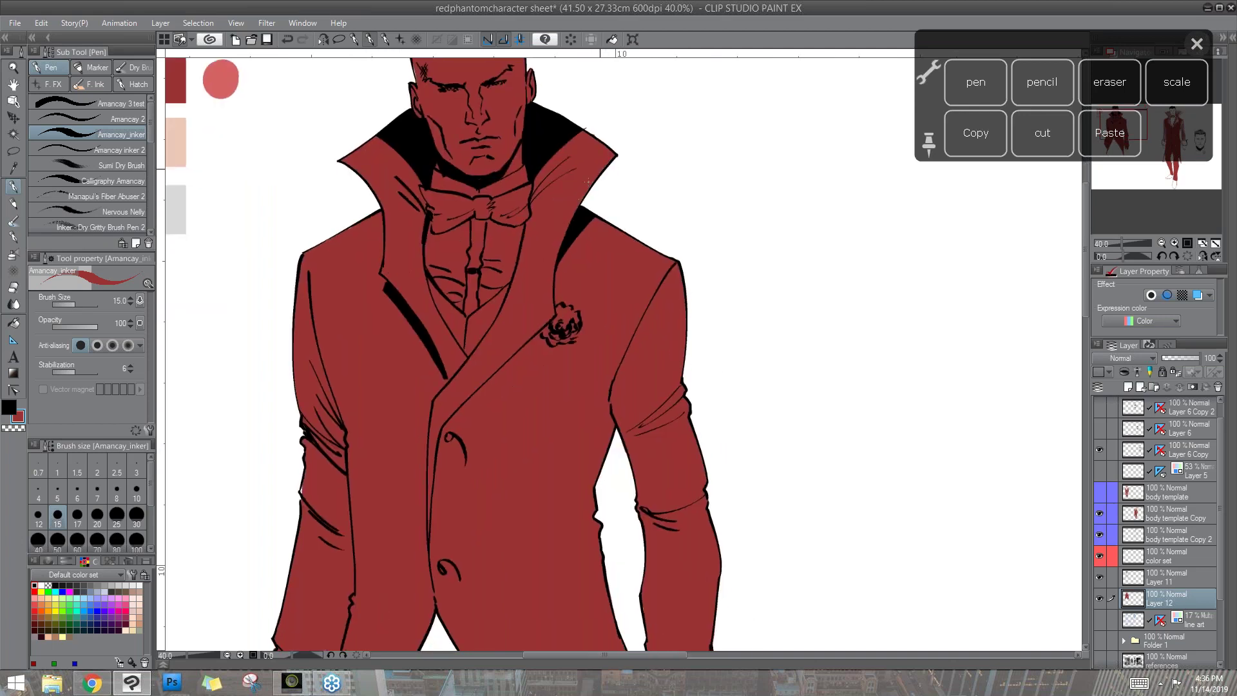
- Lock the transparent pixels of the dark red flat colour layer
{"action": "left_click", "coordinate": [1100, 598]}
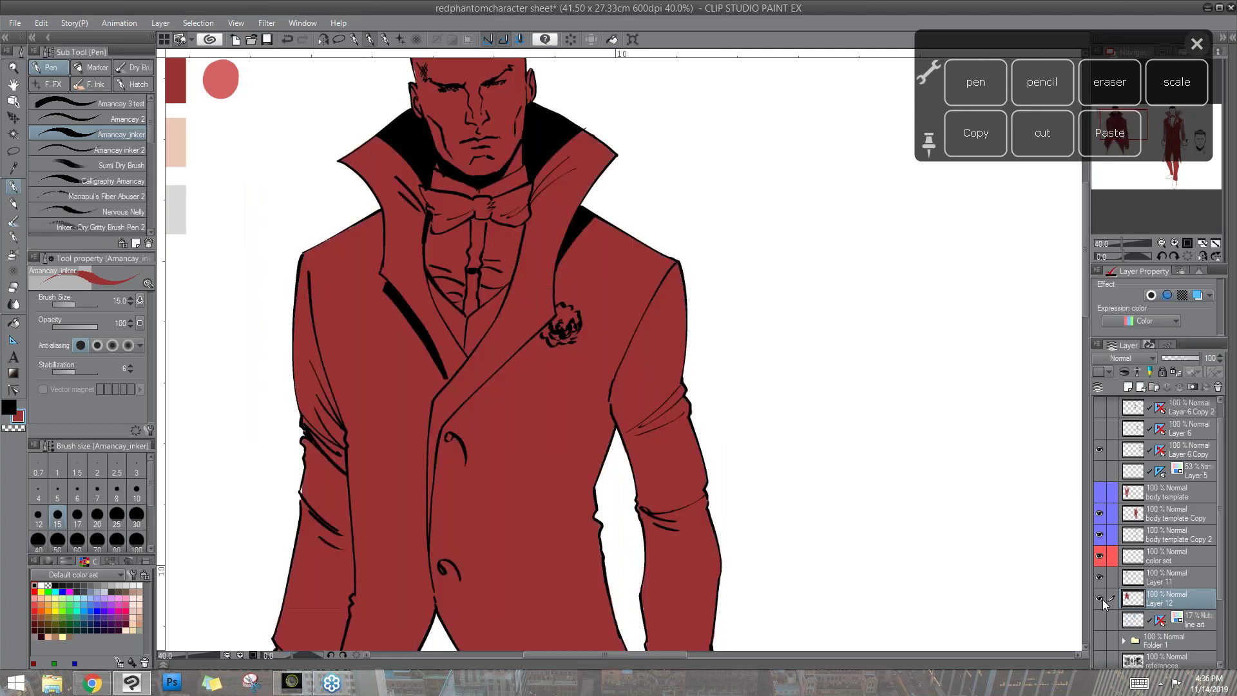
{"action": "left_click", "coordinate": [1175, 373]}
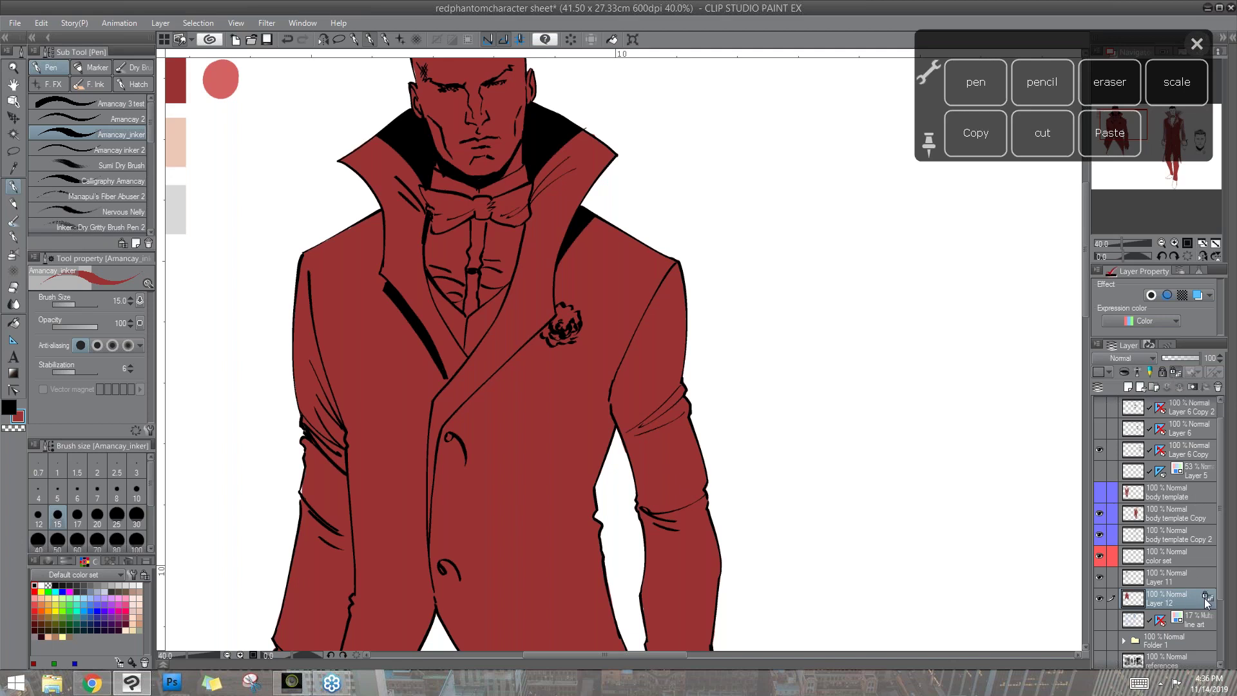
{"action": "left_click", "coordinate": [1176, 374]}
{"action": "left_click", "coordinate": [1176, 373]}
{"action": "scroll", "coordinate": [759, 442], "scroll_direction": "up", "scroll_amount": 2}
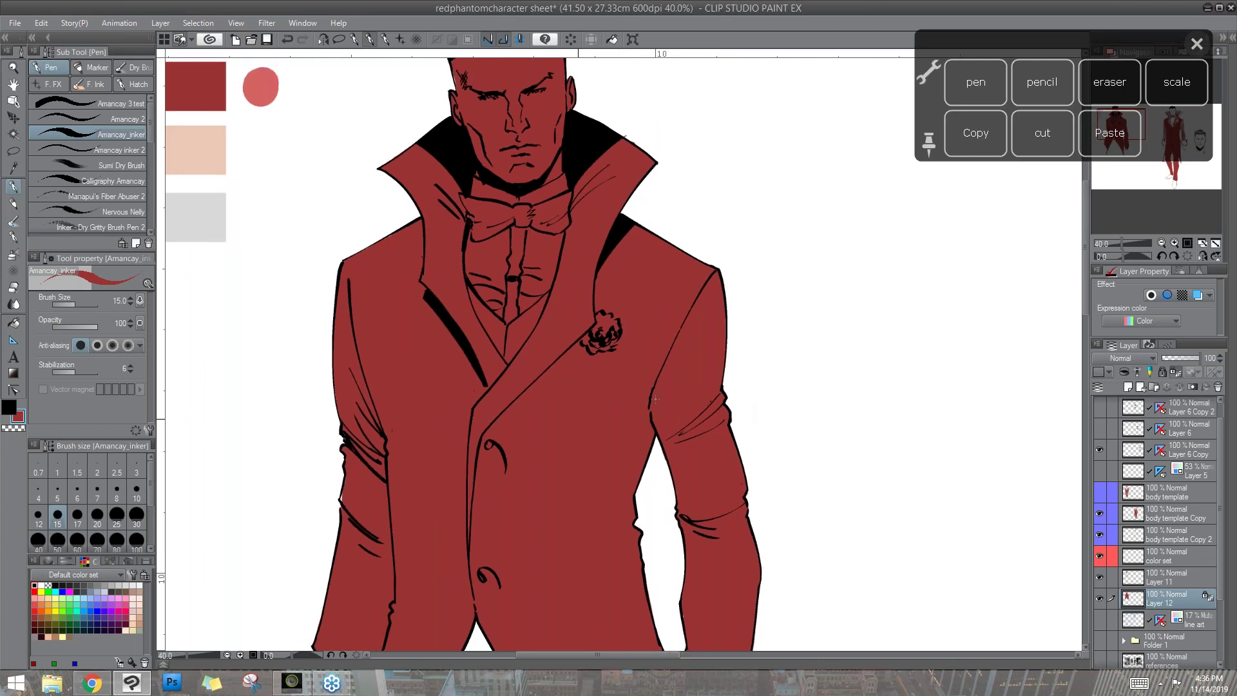
- Scribble black test strokes across the coat's shoulders and sleeves with the pen, raising the brush size to 25
{"action": "left_click", "coordinate": [976, 84]}
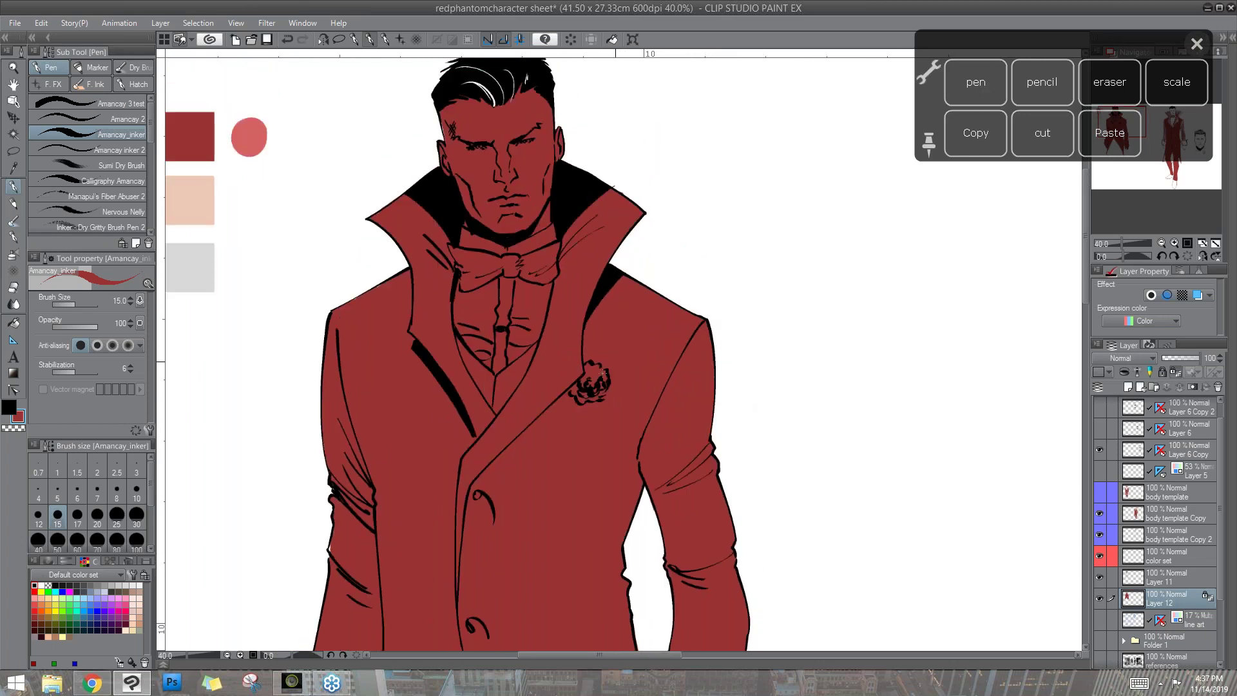
{"action": "left_click_drag", "start_coordinate": [996, 41], "coordinate": [956, 51]}
{"action": "key", "text": "x"}
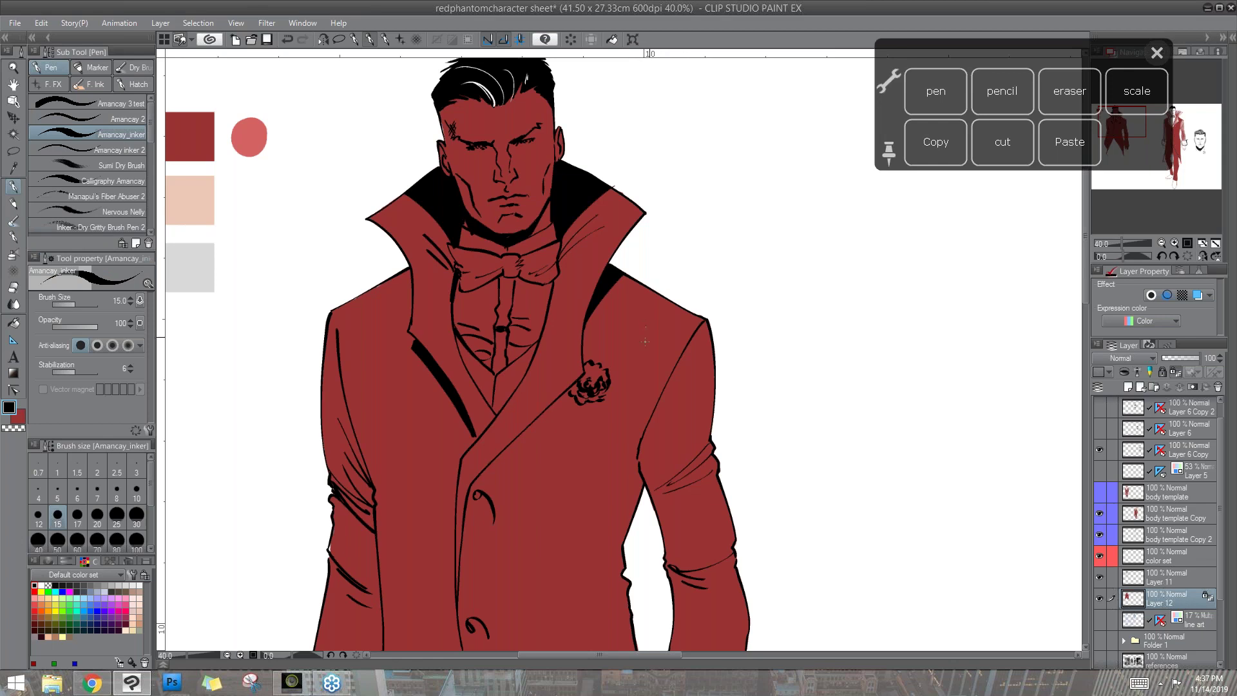
{"action": "mouse_move", "coordinate": [633, 328]}
{"action": "left_mouse_down"}
{"action": "mouse_move", "coordinate": [630, 341]}
{"action": "mouse_move", "coordinate": [642, 340]}
{"action": "mouse_move", "coordinate": [640, 304]}
{"action": "mouse_move", "coordinate": [682, 309]}
{"action": "left_mouse_up"}
{"action": "mouse_move", "coordinate": [667, 378]}
{"action": "left_mouse_down"}
{"action": "mouse_move", "coordinate": [746, 349]}
{"action": "mouse_move", "coordinate": [688, 402]}
{"action": "mouse_move", "coordinate": [713, 406]}
{"action": "left_mouse_up"}
{"action": "left_click_drag", "start_coordinate": [669, 431], "coordinate": [713, 427]}
{"action": "left_click_drag", "start_coordinate": [671, 468], "coordinate": [718, 458]}
{"action": "left_click_drag", "start_coordinate": [322, 419], "coordinate": [382, 373]}
{"action": "key", "text": "bracketright"}
{"action": "key", "text": "bracketright"}
{"action": "key", "text": "bracketright"}
{"action": "mouse_move", "coordinate": [361, 316]}
{"action": "left_mouse_down"}
{"action": "mouse_move", "coordinate": [335, 451]}
{"action": "mouse_move", "coordinate": [374, 490]}
{"action": "mouse_move", "coordinate": [326, 372]}
{"action": "left_mouse_up"}
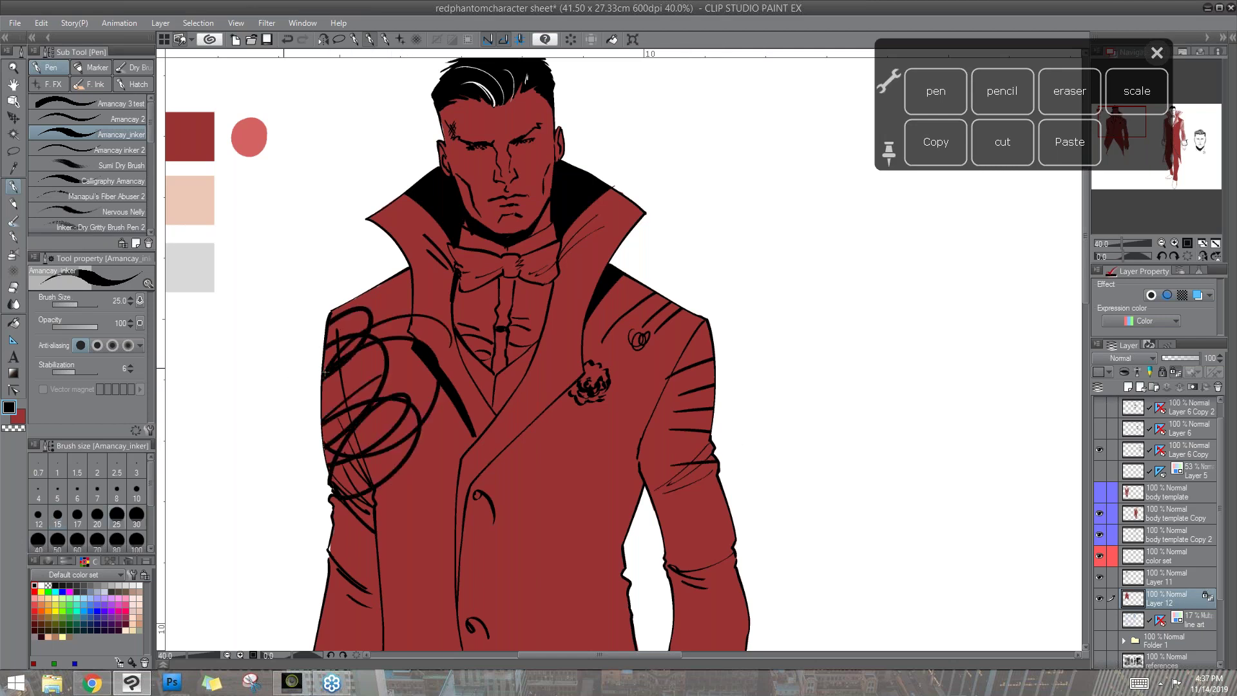
- Undo the black test strokes on the coat's shoulders and sleeves
{"action": "left_click", "coordinate": [287, 39]}
{"action": "left_click", "coordinate": [288, 39]}
{"action": "left_click", "coordinate": [288, 39]}
{"action": "left_click", "coordinate": [287, 39]}
{"action": "left_click", "coordinate": [288, 40]}
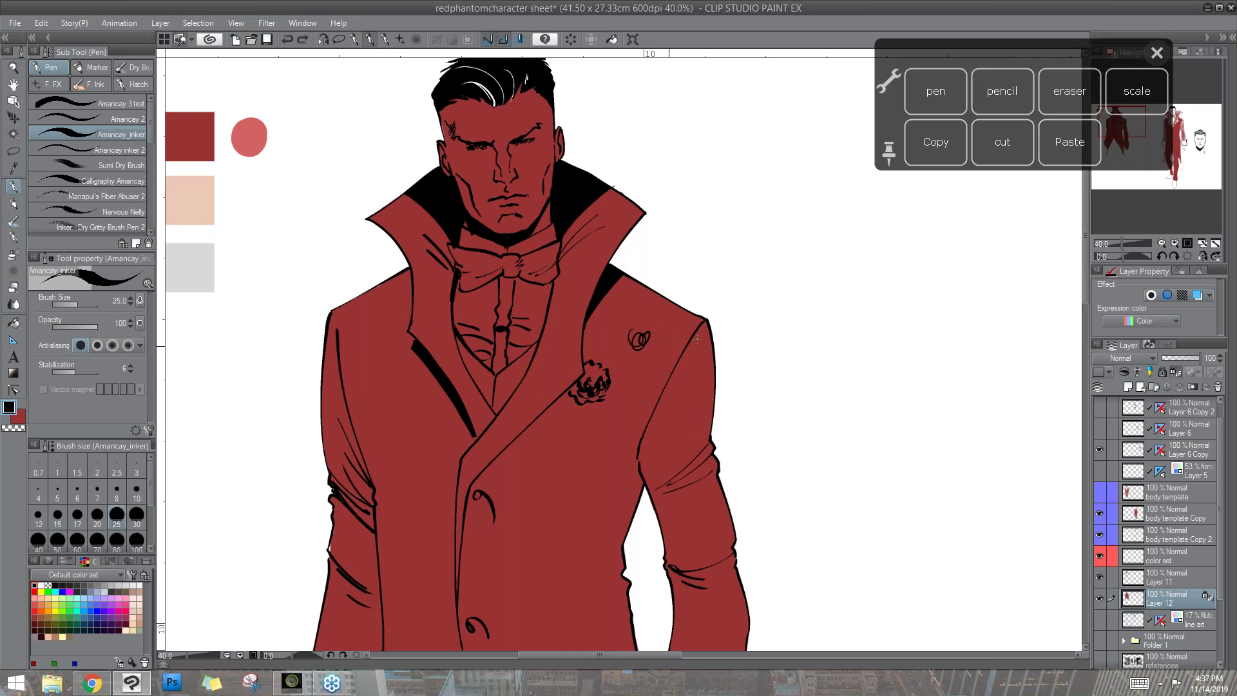
- Lasso-select the figure's head and fill its face and neck with the skin-tone swatch colour
{"action": "scroll", "coordinate": [732, 461], "scroll_direction": "up", "scroll_amount": 3}
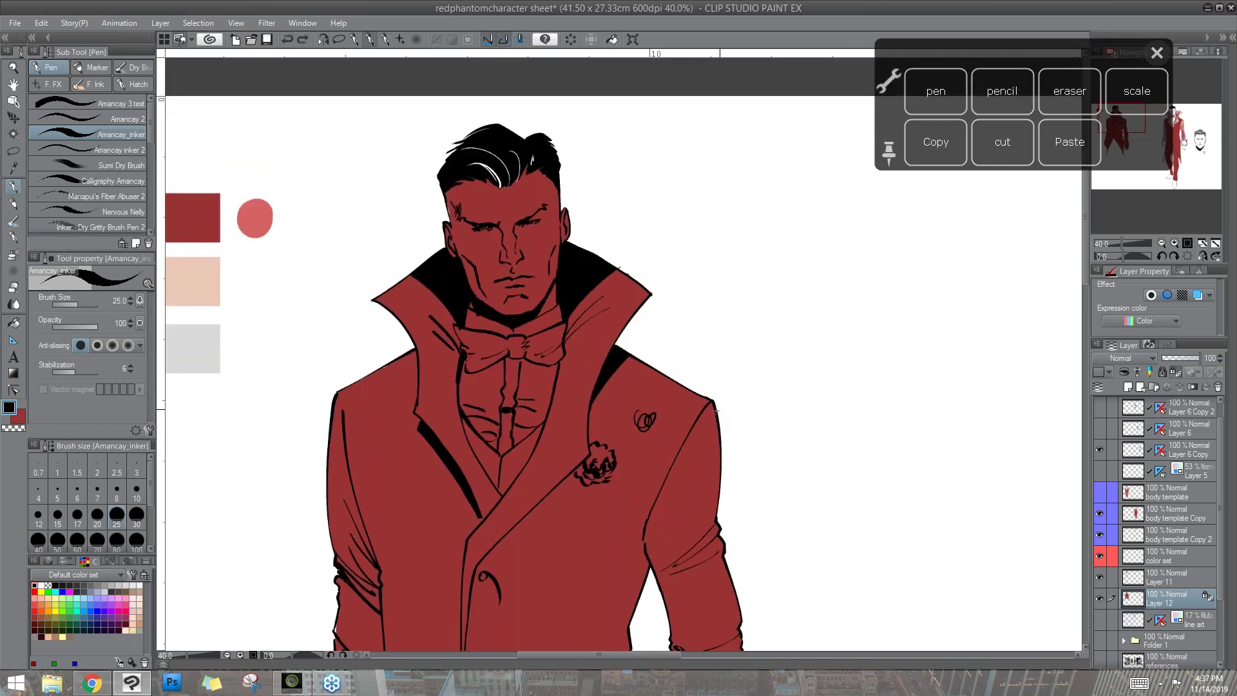
{"action": "left_click_drag", "start_coordinate": [646, 420], "coordinate": [709, 403]}
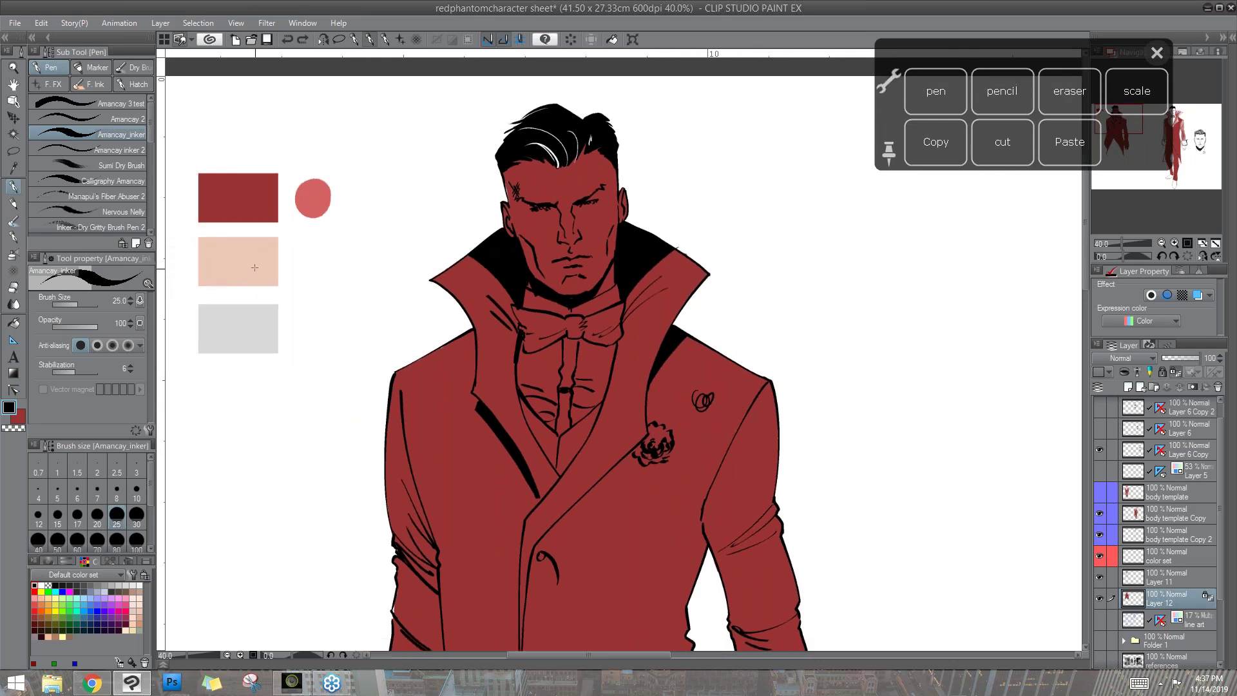
{"action": "left_click", "coordinate": [254, 268], "text": "alt"}
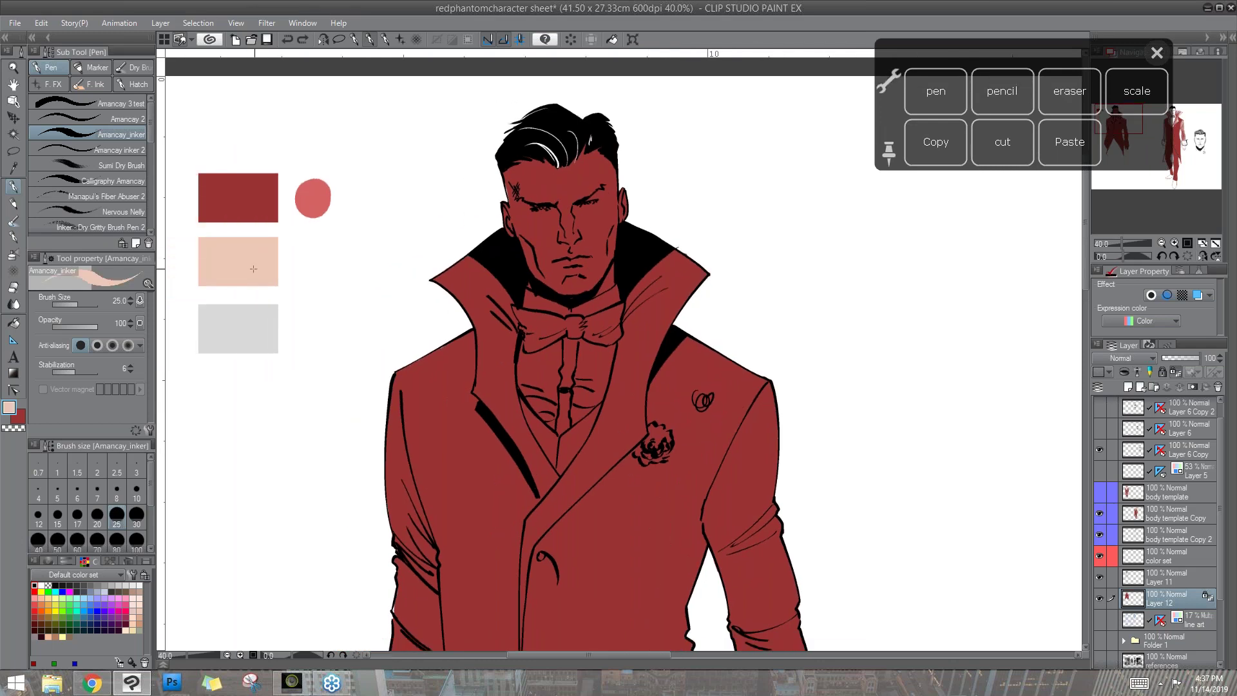
{"action": "left_click", "coordinate": [14, 152]}
{"action": "mouse_move", "coordinate": [624, 274]}
{"action": "left_mouse_down"}
{"action": "mouse_move", "coordinate": [620, 287]}
{"action": "mouse_move", "coordinate": [519, 283]}
{"action": "mouse_move", "coordinate": [664, 200]}
{"action": "mouse_move", "coordinate": [662, 265]}
{"action": "left_mouse_up"}
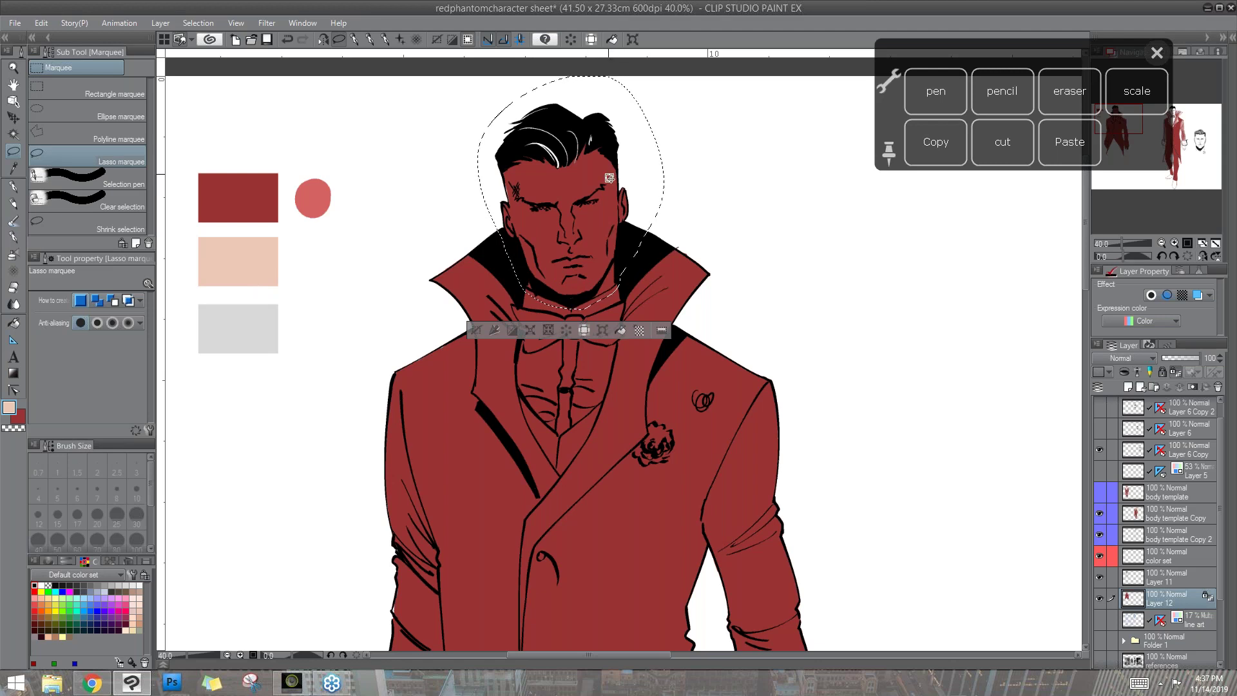
{"action": "left_click", "coordinate": [627, 329]}
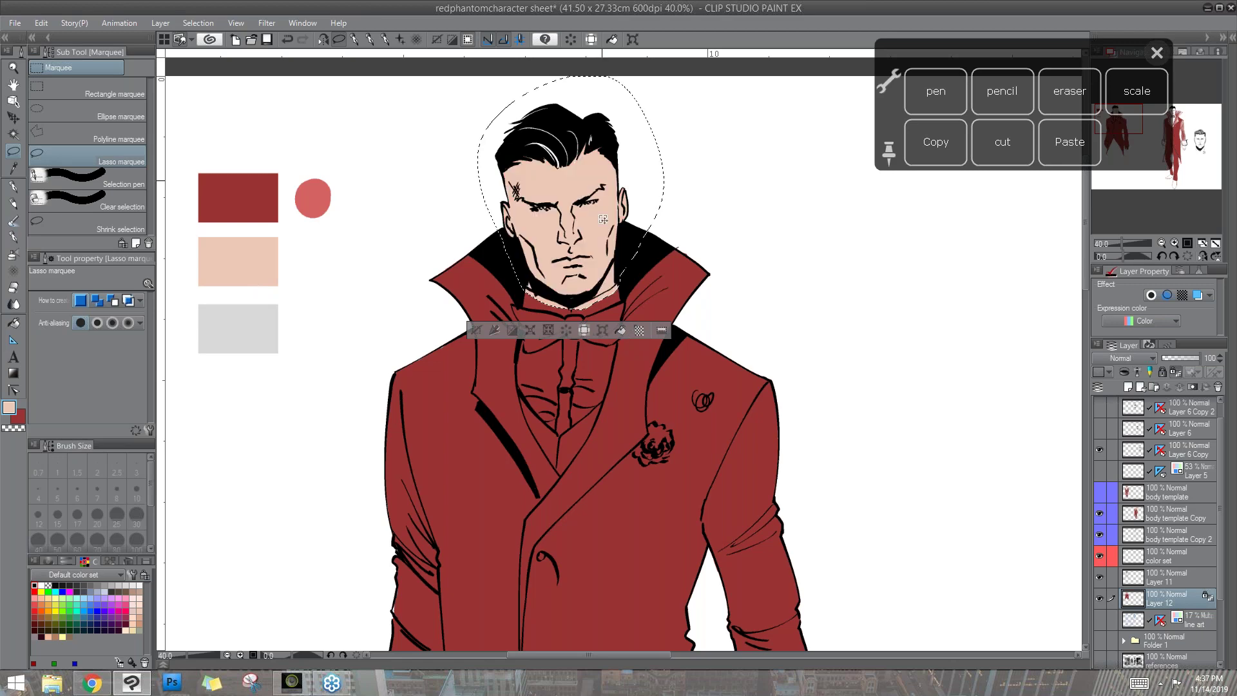
- Lasso-select the shirt collar under the chin and the shirt front below the bow tie, and make both areas white
{"action": "left_click", "coordinate": [476, 330]}
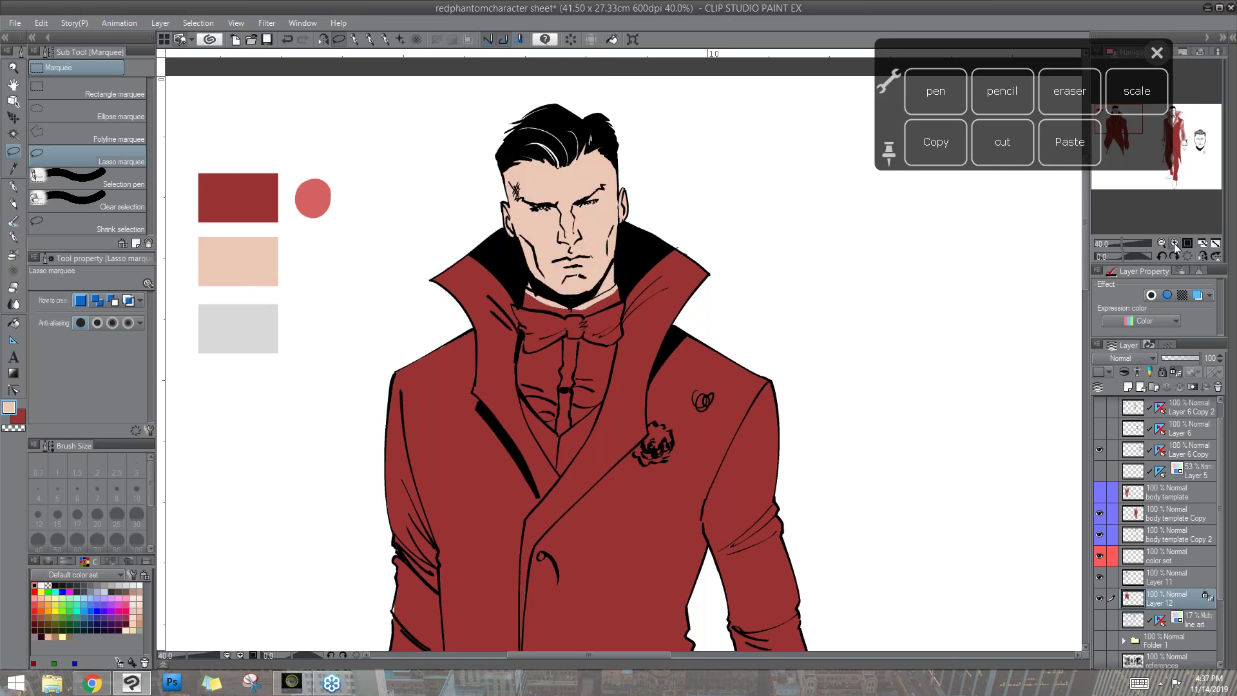
{"action": "left_click", "coordinate": [1174, 243]}
{"action": "mouse_move", "coordinate": [533, 358]}
{"action": "left_mouse_down"}
{"action": "mouse_move", "coordinate": [539, 339]}
{"action": "mouse_move", "coordinate": [723, 361]}
{"action": "left_mouse_up"}
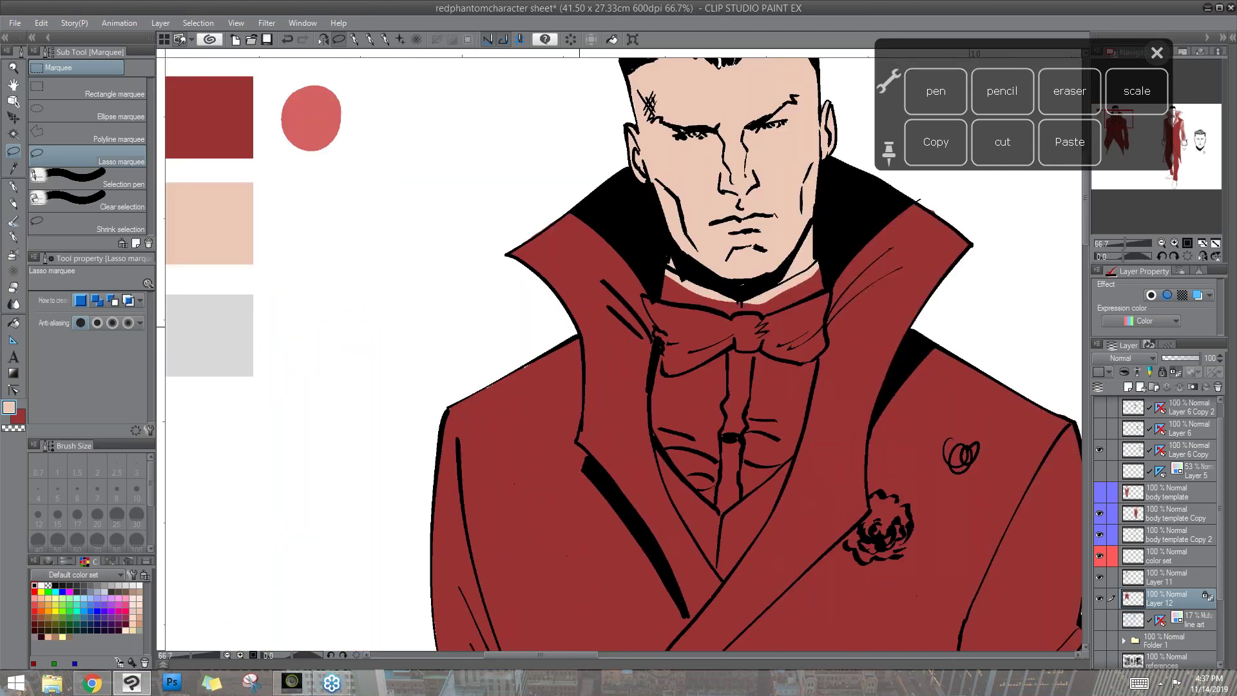
{"action": "mouse_move", "coordinate": [725, 308]}
{"action": "left_mouse_down"}
{"action": "mouse_move", "coordinate": [669, 326]}
{"action": "mouse_move", "coordinate": [596, 315]}
{"action": "mouse_move", "coordinate": [604, 279]}
{"action": "mouse_move", "coordinate": [677, 304]}
{"action": "mouse_move", "coordinate": [685, 325]}
{"action": "mouse_move", "coordinate": [765, 274]}
{"action": "mouse_move", "coordinate": [752, 315]}
{"action": "mouse_move", "coordinate": [685, 326]}
{"action": "left_mouse_up"}
{"action": "left_click_drag", "start_coordinate": [801, 314], "coordinate": [769, 170]}
{"action": "key", "text": "Delete"}
{"action": "key", "text": "ctrl+d"}
{"action": "mouse_move", "coordinate": [578, 253]}
{"action": "left_mouse_down"}
{"action": "mouse_move", "coordinate": [558, 269]}
{"action": "mouse_move", "coordinate": [582, 344]}
{"action": "mouse_move", "coordinate": [624, 385]}
{"action": "mouse_move", "coordinate": [643, 384]}
{"action": "mouse_move", "coordinate": [712, 315]}
{"action": "mouse_move", "coordinate": [723, 237]}
{"action": "mouse_move", "coordinate": [635, 229]}
{"action": "left_mouse_up"}
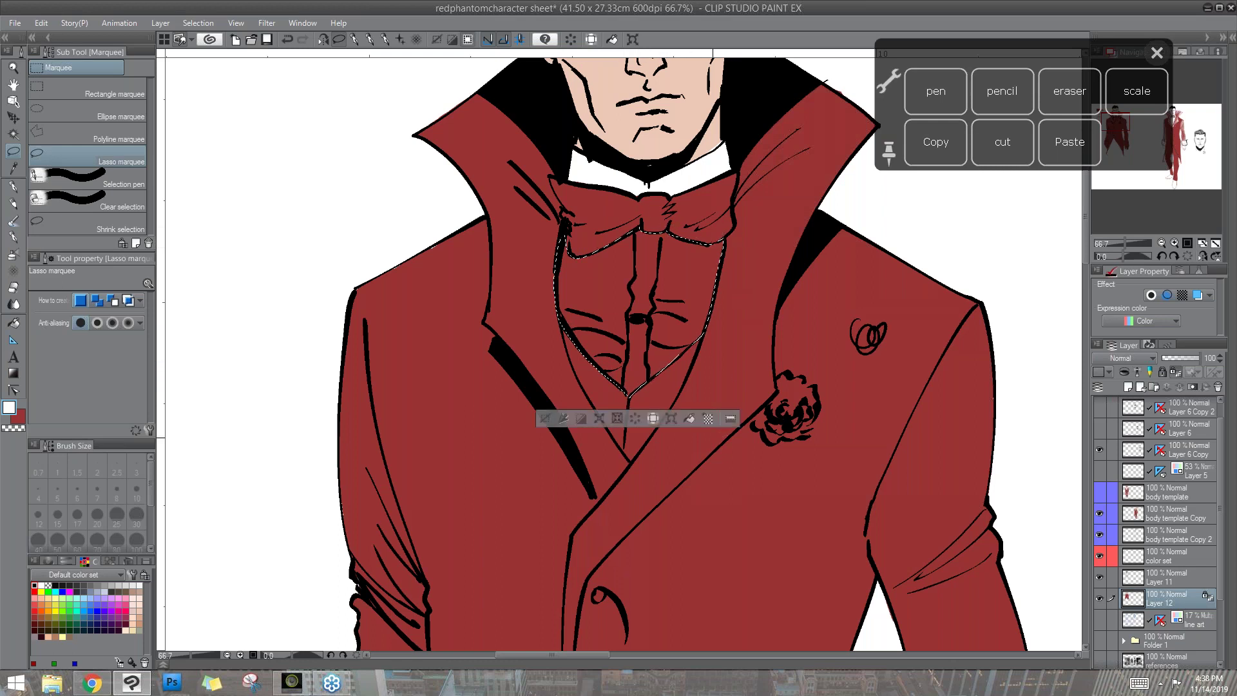
{"action": "left_click", "coordinate": [653, 419]}
- Lasso-select both cuffs with their gloved hands and fill them with the light grey swatch colour
{"action": "scroll", "coordinate": [664, 553], "scroll_direction": "down", "scroll_amount": 10}
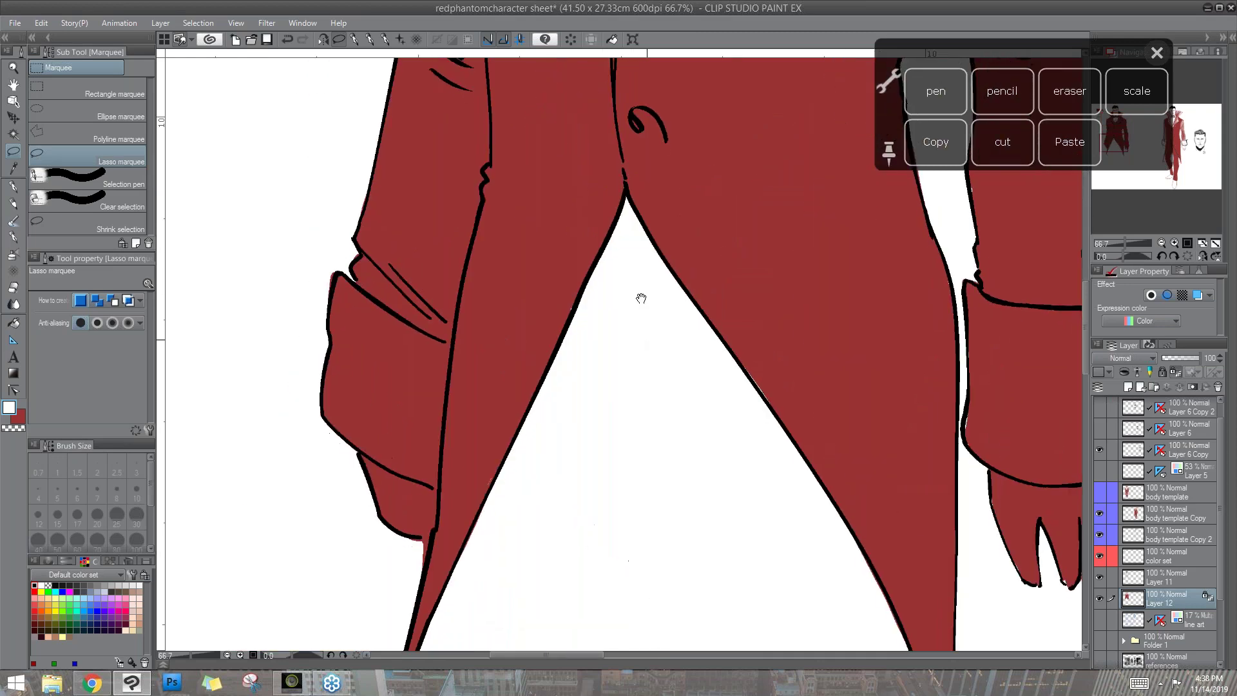
{"action": "left_click_drag", "start_coordinate": [483, 312], "coordinate": [696, 442]}
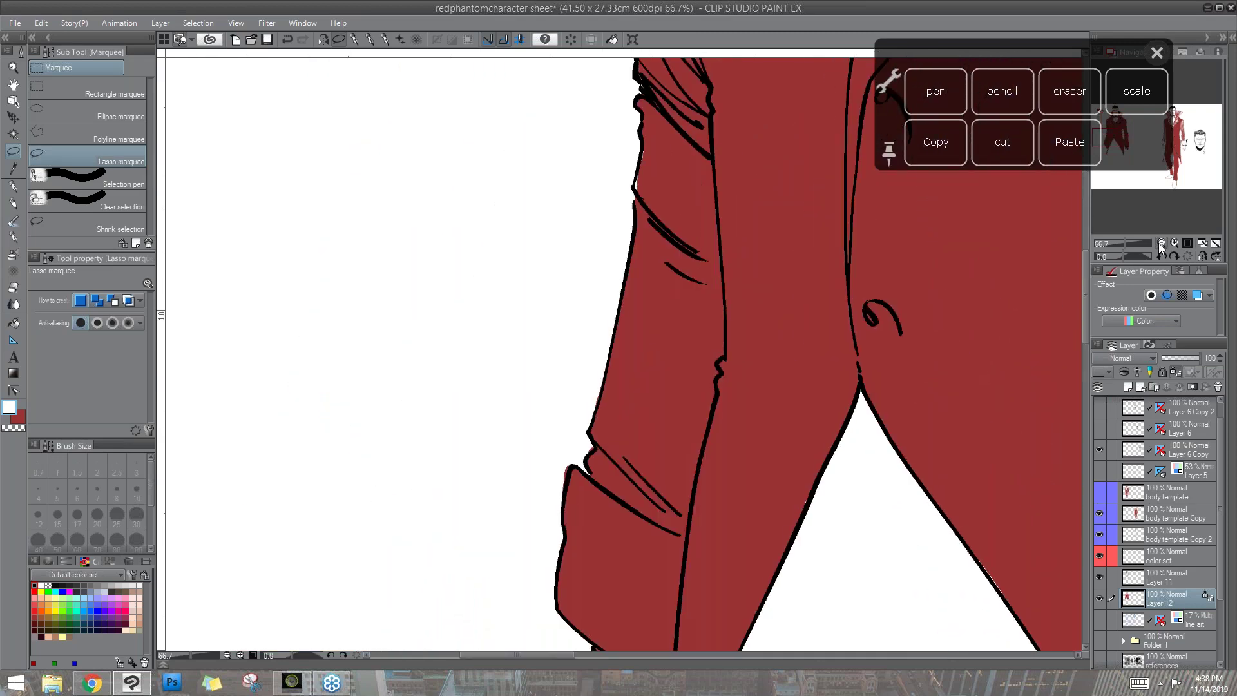
{"action": "left_click", "coordinate": [1162, 244]}
{"action": "scroll", "coordinate": [721, 524], "scroll_direction": "up", "scroll_amount": 5}
{"action": "left_click_drag", "start_coordinate": [678, 503], "coordinate": [626, 181]}
{"action": "mouse_move", "coordinate": [437, 303]}
{"action": "left_mouse_down"}
{"action": "mouse_move", "coordinate": [431, 413]}
{"action": "mouse_move", "coordinate": [437, 404]}
{"action": "mouse_move", "coordinate": [449, 486]}
{"action": "mouse_move", "coordinate": [489, 451]}
{"action": "mouse_move", "coordinate": [497, 343]}
{"action": "mouse_move", "coordinate": [448, 312]}
{"action": "left_mouse_up"}
{"action": "left_click", "coordinate": [478, 514]}
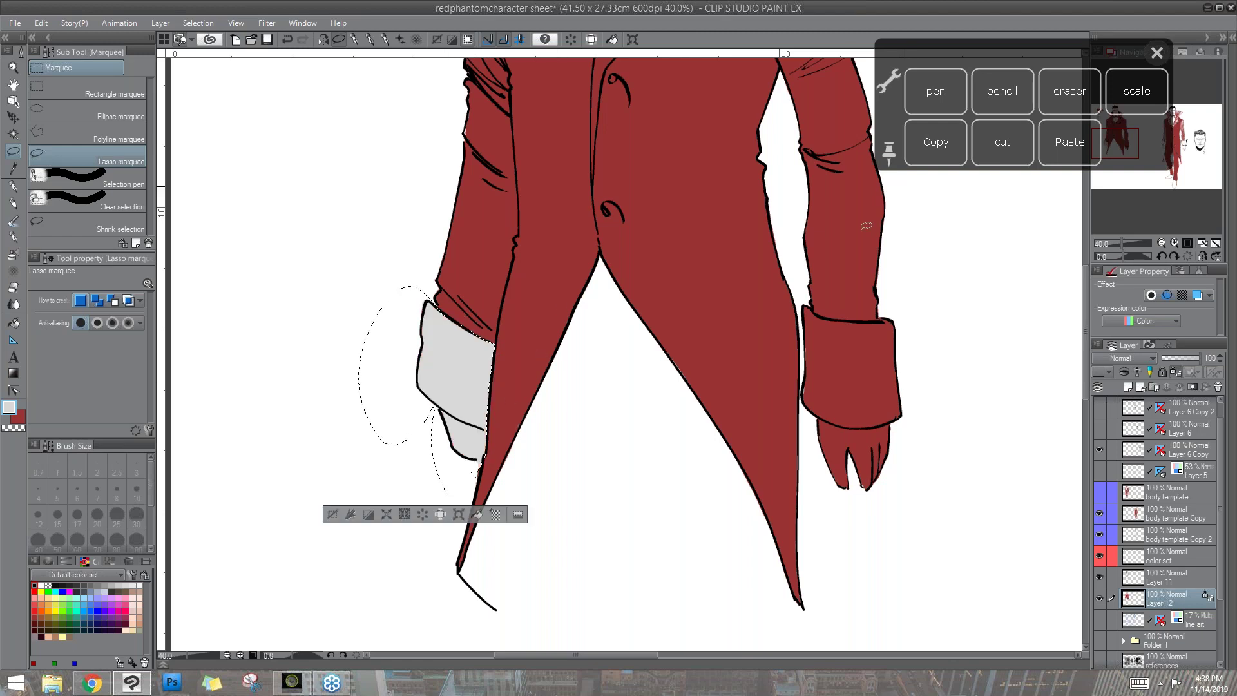
{"action": "mouse_move", "coordinate": [806, 302]}
{"action": "left_mouse_down"}
{"action": "mouse_move", "coordinate": [805, 434]}
{"action": "mouse_move", "coordinate": [943, 319]}
{"action": "mouse_move", "coordinate": [898, 296]}
{"action": "mouse_move", "coordinate": [870, 318]}
{"action": "mouse_move", "coordinate": [812, 313]}
{"action": "left_mouse_up"}
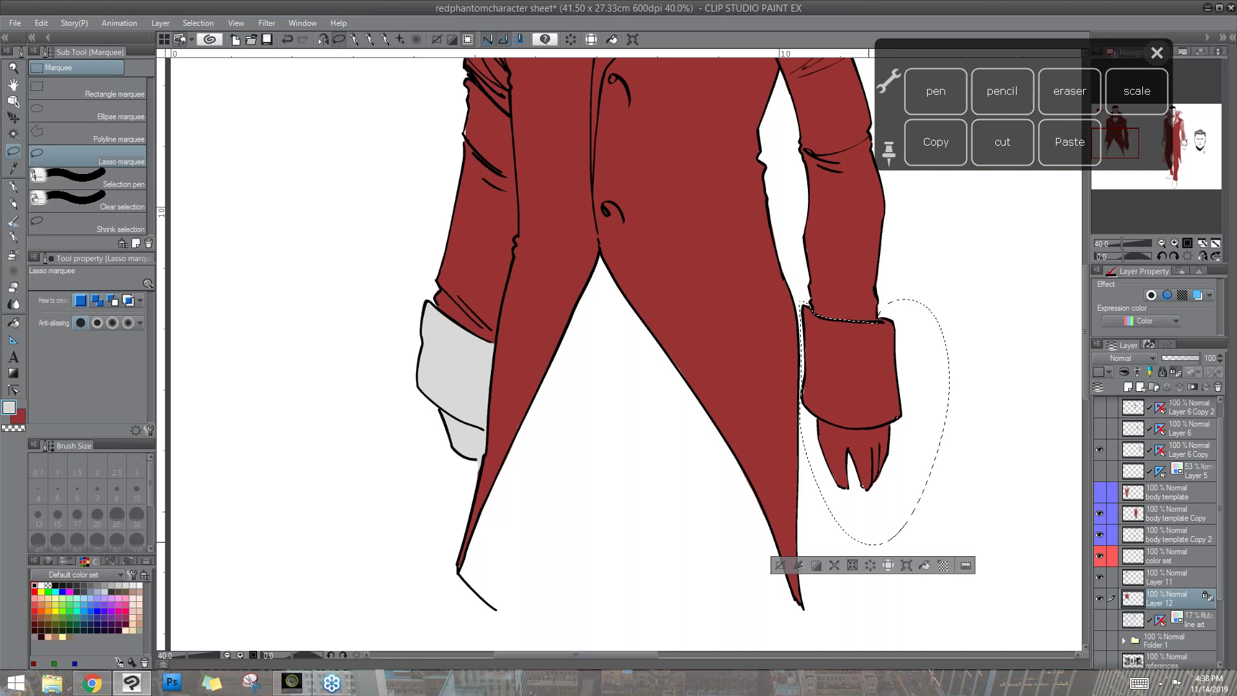
{"action": "left_click", "coordinate": [924, 565]}
{"action": "key", "text": "ctrl+d"}
- Lasso-select the flower on the lapel and fill it with the light grey swatch colour
{"action": "left_click_drag", "start_coordinate": [768, 187], "coordinate": [694, 514]}
{"action": "mouse_move", "coordinate": [659, 273]}
{"action": "left_mouse_down"}
{"action": "mouse_move", "coordinate": [634, 311]}
{"action": "mouse_move", "coordinate": [676, 298]}
{"action": "mouse_move", "coordinate": [660, 273]}
{"action": "left_mouse_up"}
{"action": "left_click", "coordinate": [702, 337]}
{"action": "key", "text": "ctrl+d"}
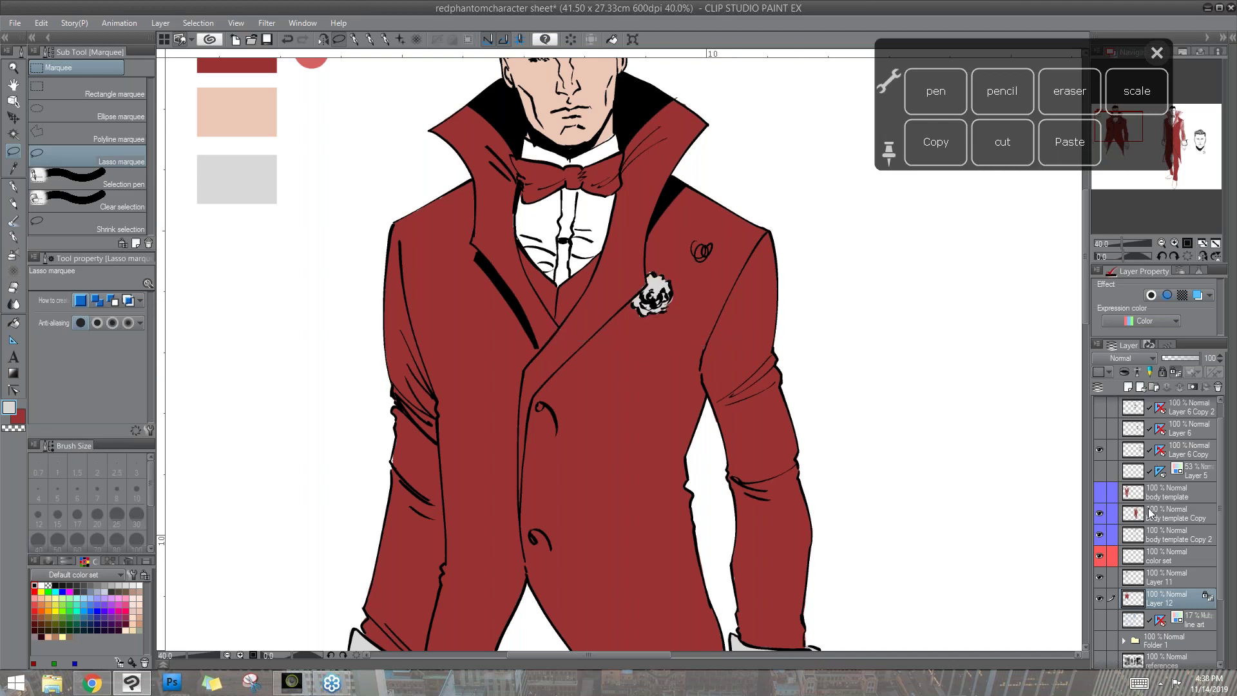
- Lasso-select the small scribble on the coat's chest beside the flower and delete it
{"action": "mouse_move", "coordinate": [714, 229]}
{"action": "left_mouse_down"}
{"action": "mouse_move", "coordinate": [690, 261]}
{"action": "mouse_move", "coordinate": [715, 266]}
{"action": "mouse_move", "coordinate": [711, 233]}
{"action": "left_mouse_up"}
{"action": "key", "text": "Delete"}
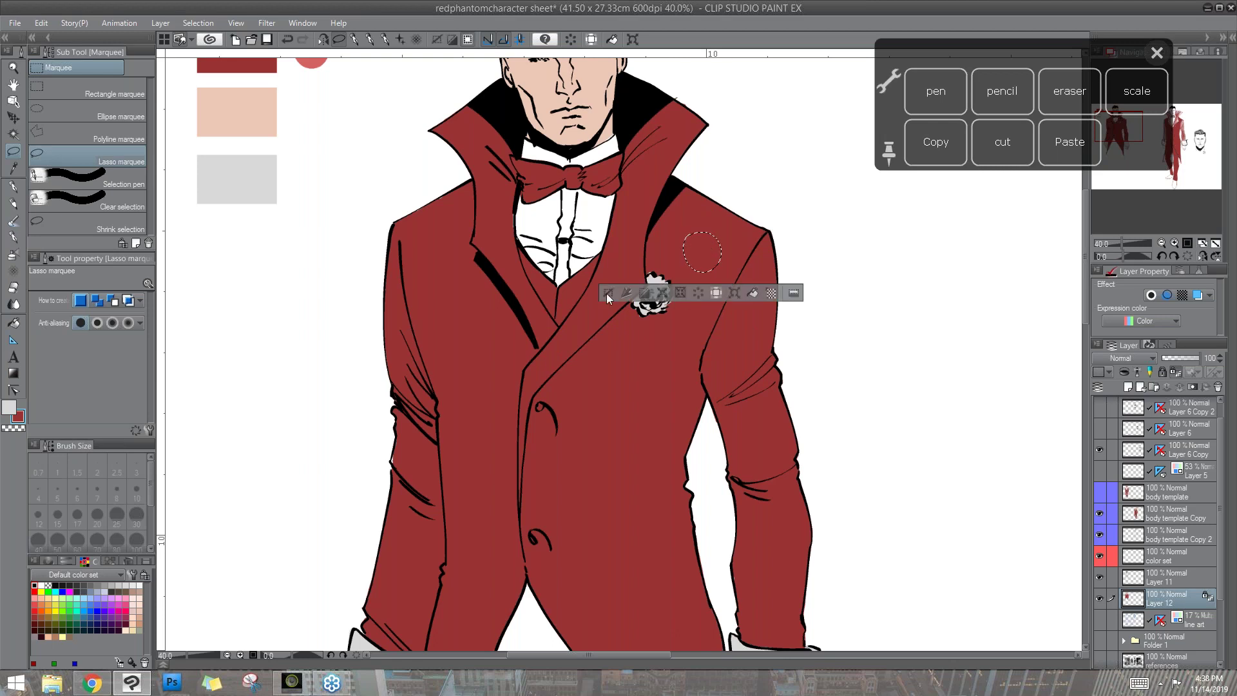
{"action": "key", "text": "ctrl+d"}
{"action": "left_click_drag", "start_coordinate": [698, 417], "coordinate": [605, 518]}
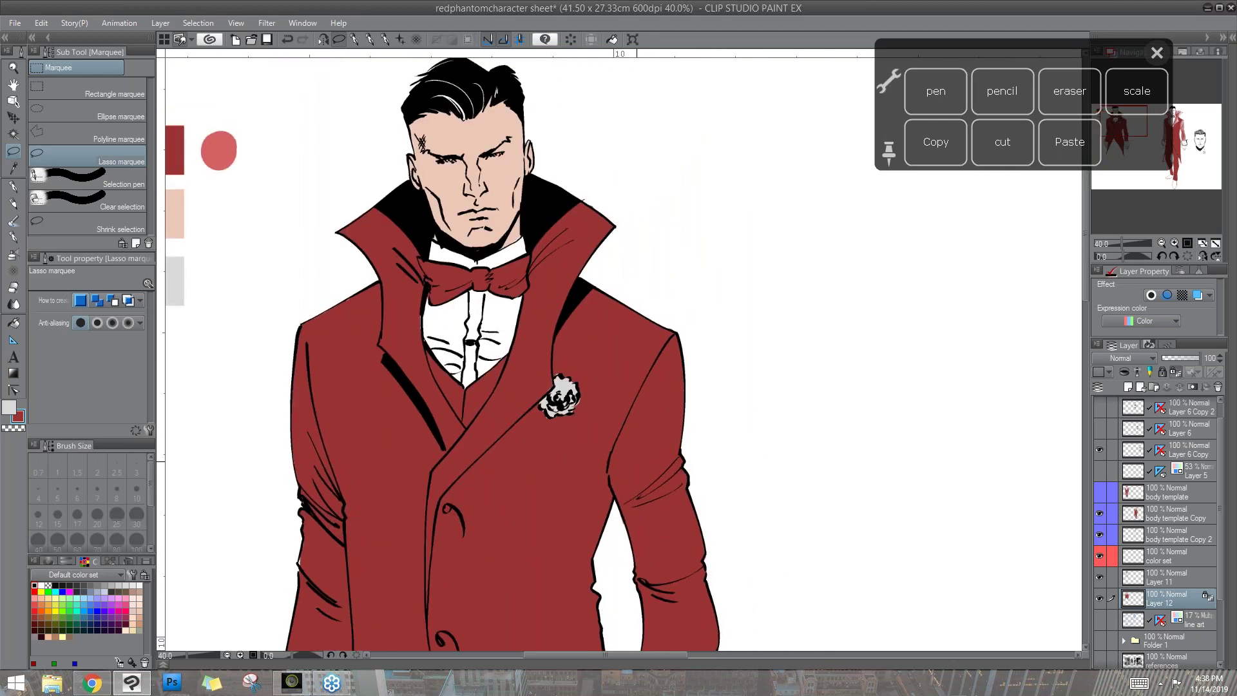
- Add a new layer above Layer 11 and set its blending mode to Multiply
{"action": "left_click", "coordinate": [1166, 578]}
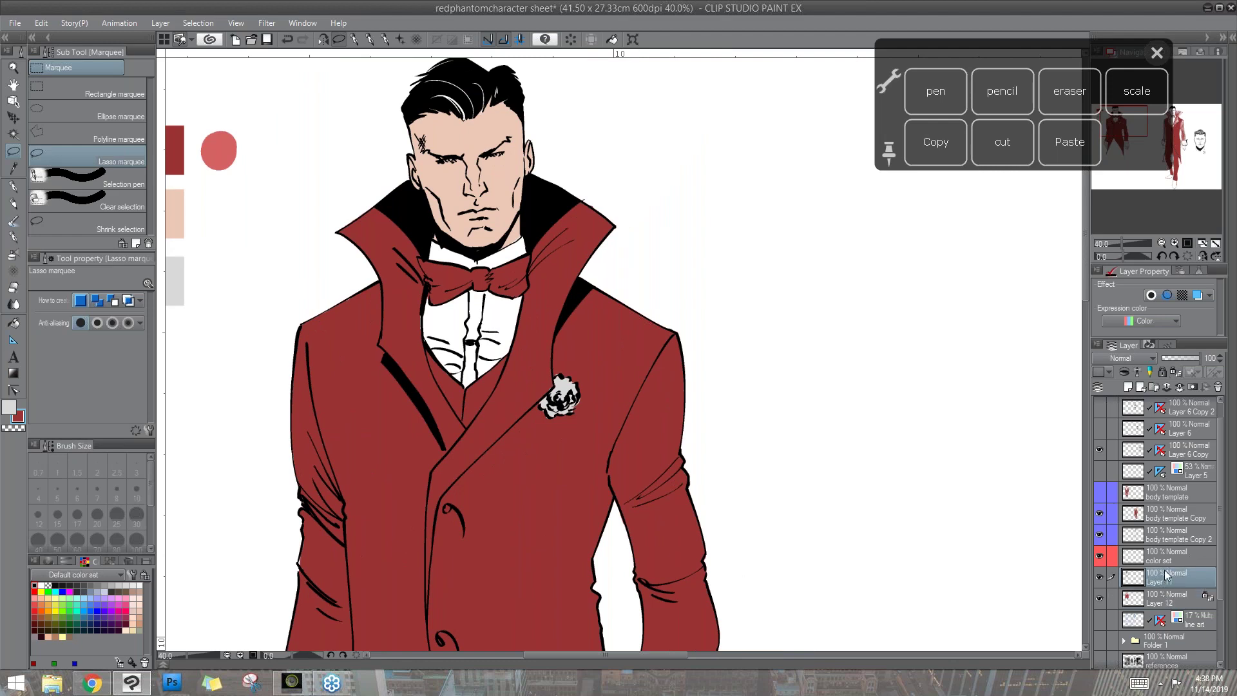
{"action": "left_click", "coordinate": [1129, 388]}
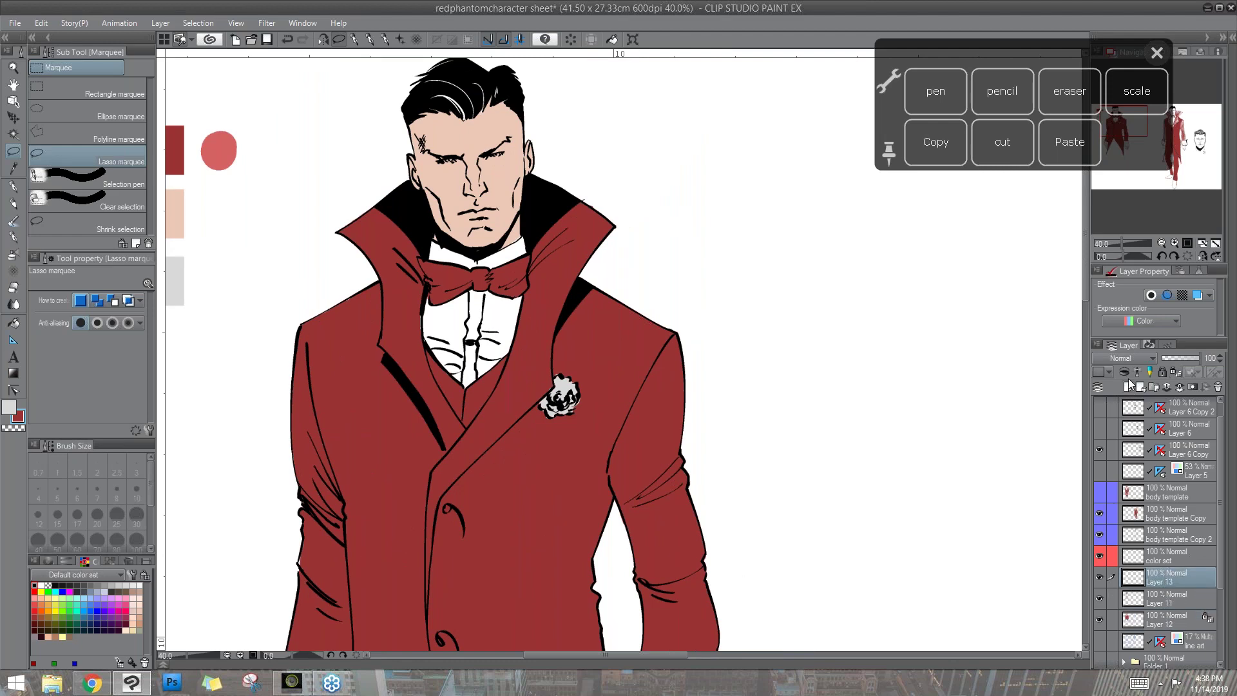
{"action": "mouse_move", "coordinate": [1084, 291]}
{"action": "left_mouse_down"}
{"action": "mouse_move", "coordinate": [1083, 319]}
{"action": "mouse_move", "coordinate": [1084, 303]}
{"action": "left_mouse_up"}
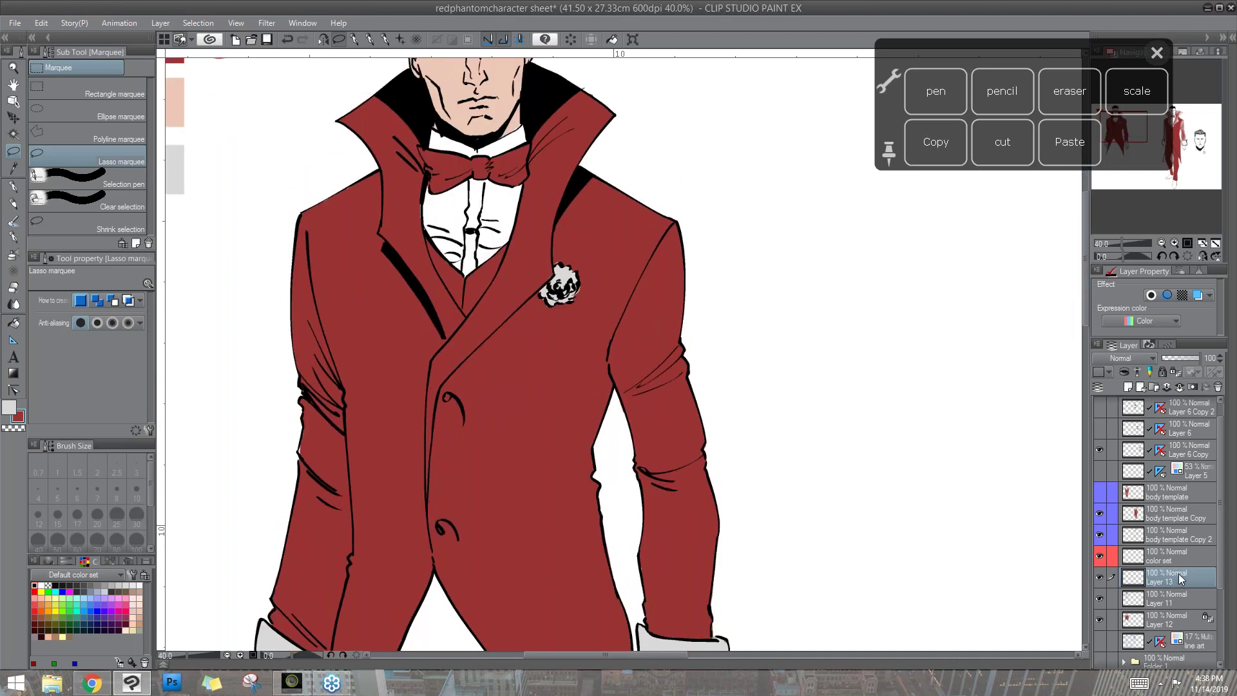
{"action": "left_click", "coordinate": [1153, 362]}
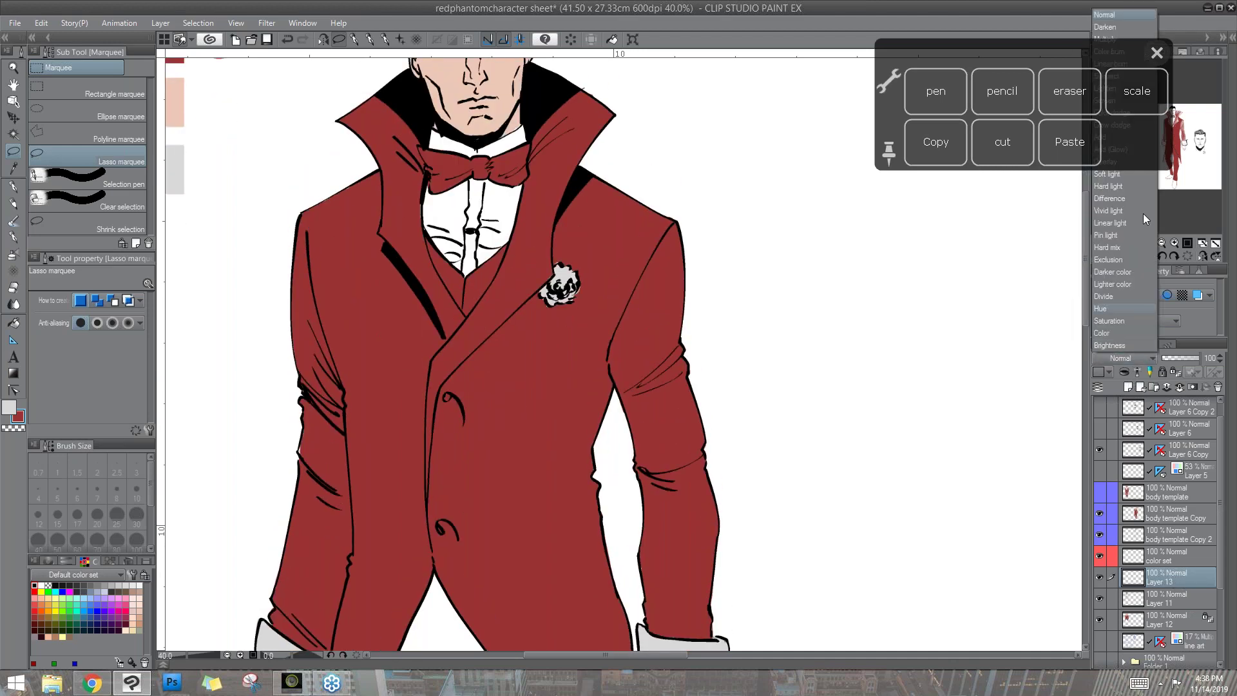
{"action": "left_click", "coordinate": [1125, 40]}
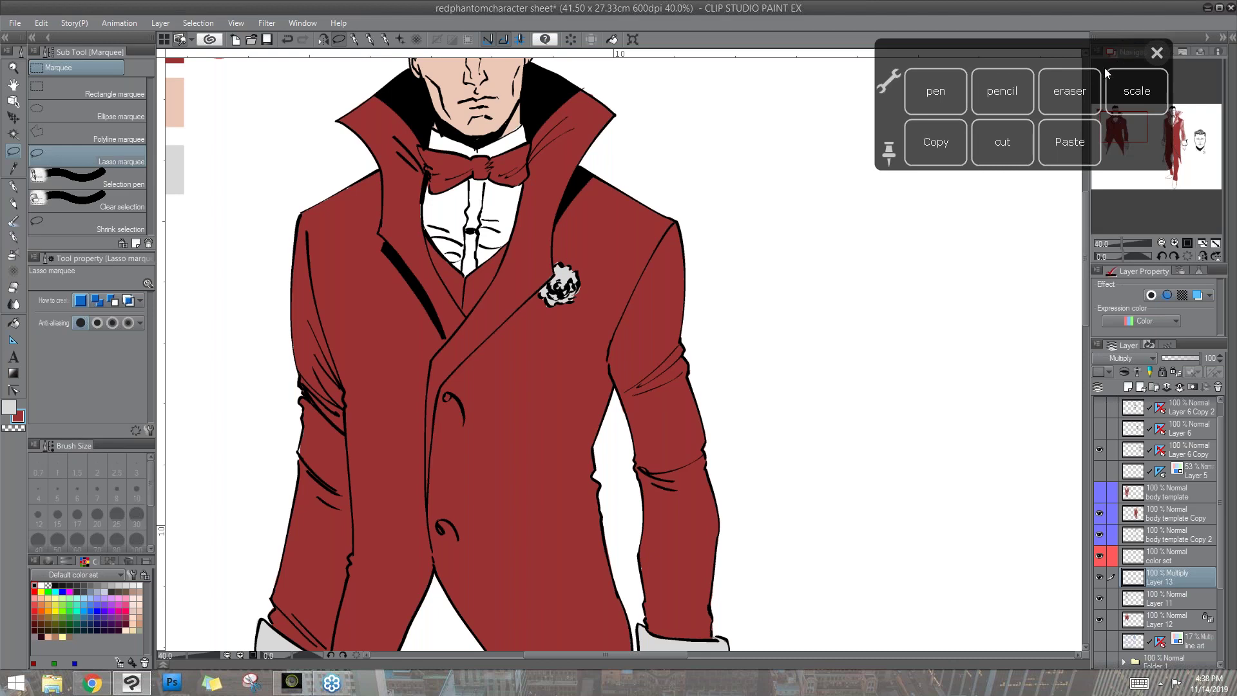
- Choose the Flat marker at size 100 and pick a grey from the colour set for shading
{"action": "left_click", "coordinate": [13, 204]}
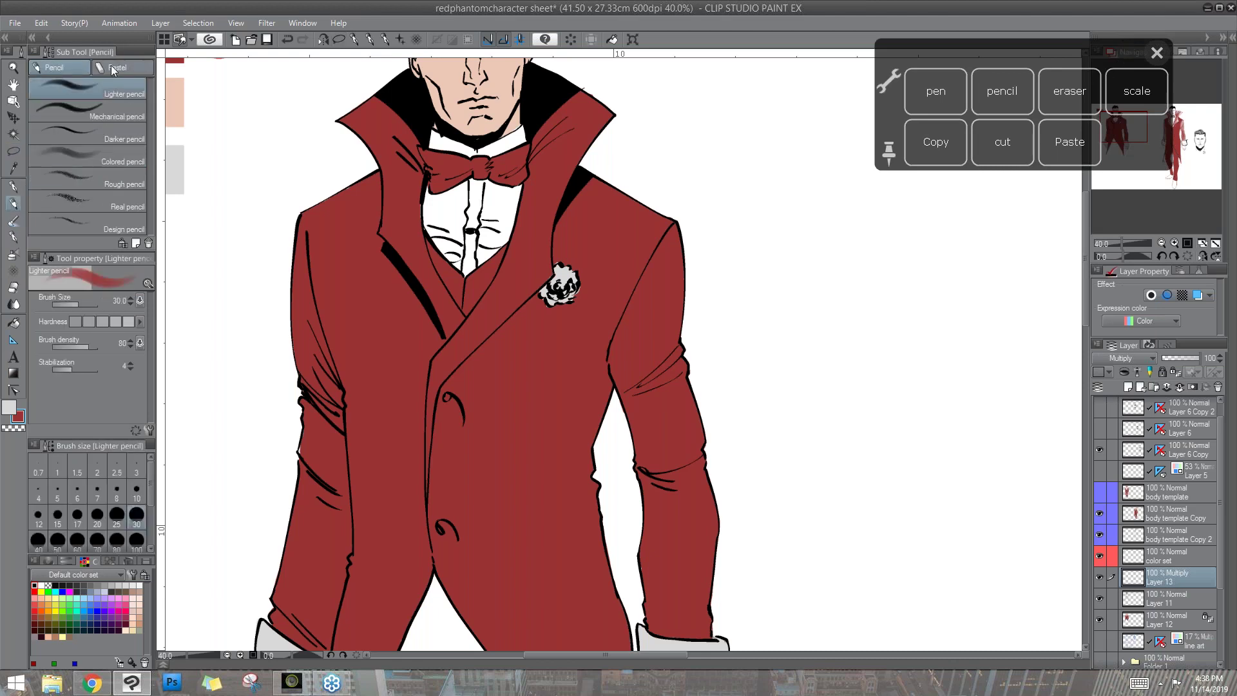
{"action": "left_click", "coordinate": [13, 187]}
{"action": "left_click", "coordinate": [96, 68]}
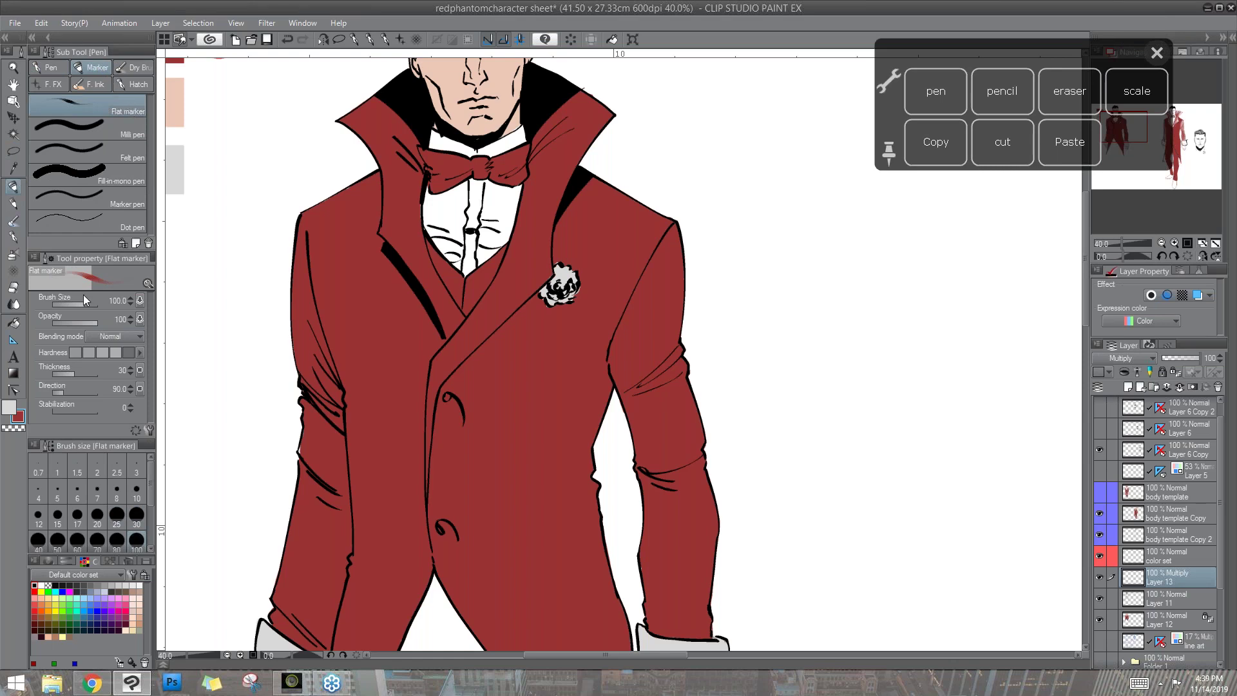
{"action": "left_click", "coordinate": [91, 584]}
{"action": "scroll", "coordinate": [808, 419], "scroll_direction": "down", "scroll_amount": 1}
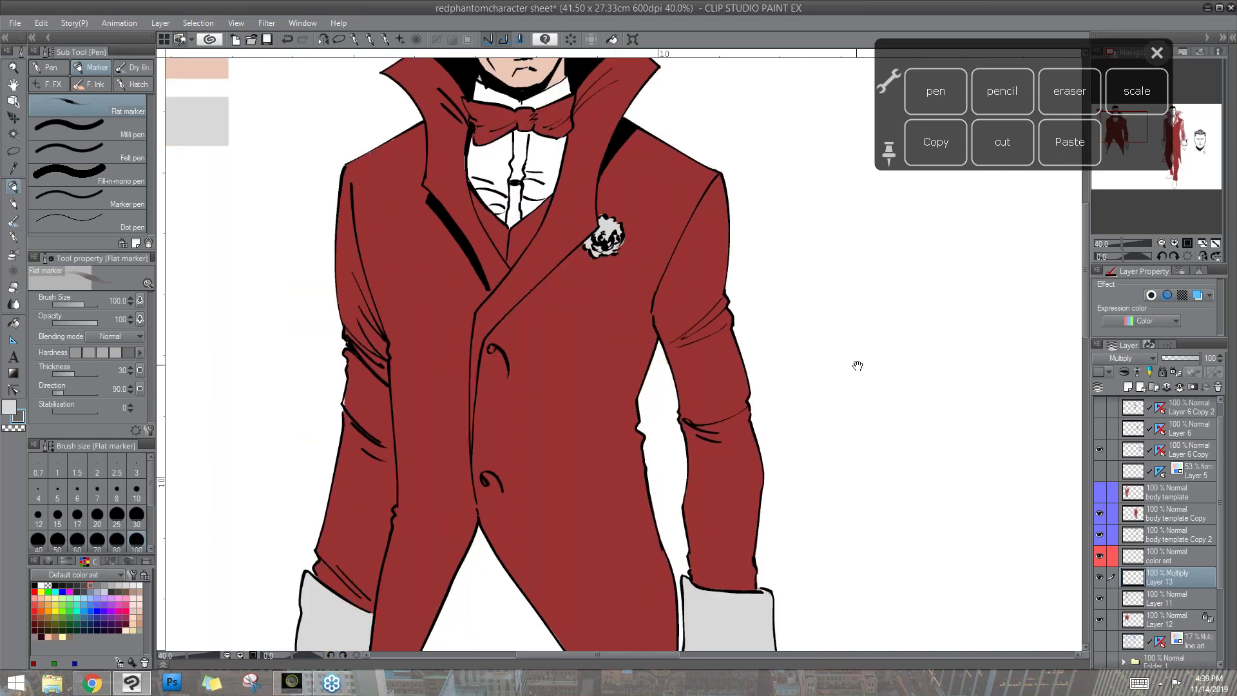
{"action": "left_click", "coordinate": [1161, 243]}
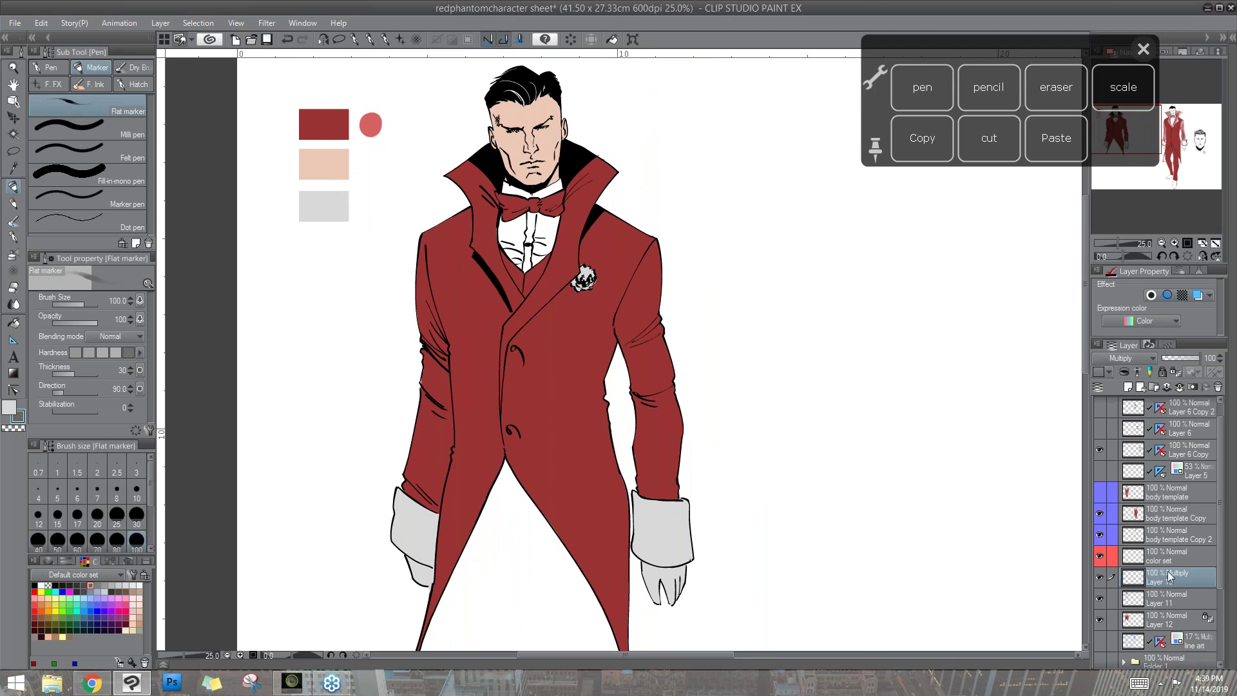
- Load the flat colour layer as a selection, hide its border, and shade the coat's sleeves, waist and collar with the grey marker
{"action": "left_click", "coordinate": [1124, 615], "text": "ctrl"}
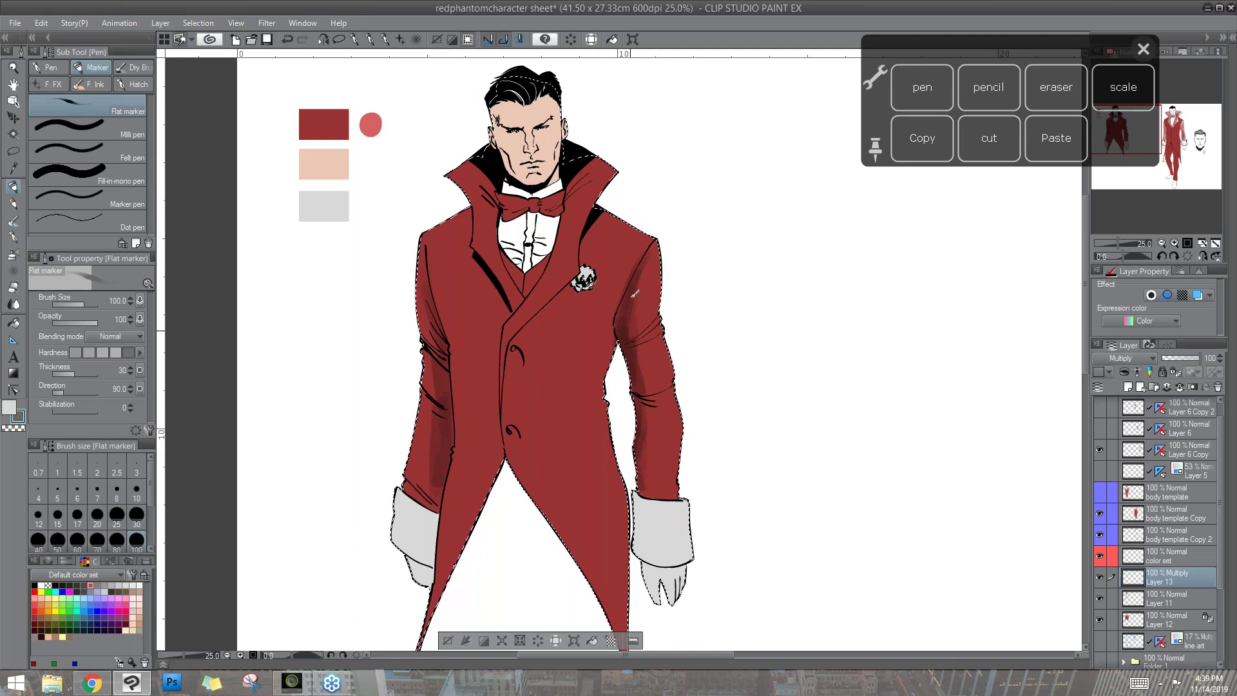
{"action": "left_click", "coordinate": [469, 43]}
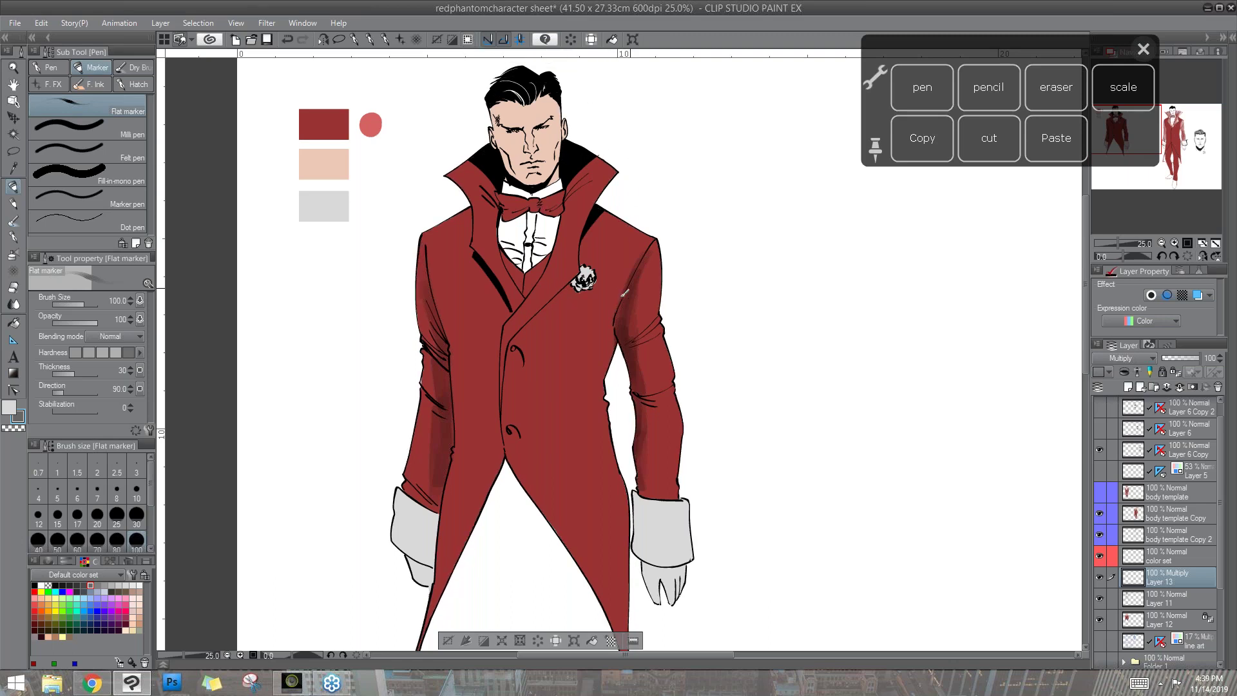
{"action": "mouse_move", "coordinate": [453, 329]}
{"action": "left_mouse_down"}
{"action": "mouse_move", "coordinate": [478, 361]}
{"action": "mouse_move", "coordinate": [458, 426]}
{"action": "mouse_move", "coordinate": [469, 387]}
{"action": "mouse_move", "coordinate": [488, 438]}
{"action": "mouse_move", "coordinate": [493, 399]}
{"action": "mouse_move", "coordinate": [500, 469]}
{"action": "mouse_move", "coordinate": [541, 400]}
{"action": "left_mouse_up"}
{"action": "mouse_move", "coordinate": [613, 362]}
{"action": "left_mouse_down"}
{"action": "mouse_move", "coordinate": [603, 395]}
{"action": "mouse_move", "coordinate": [596, 345]}
{"action": "mouse_move", "coordinate": [590, 433]}
{"action": "mouse_move", "coordinate": [583, 360]}
{"action": "mouse_move", "coordinate": [559, 420]}
{"action": "left_mouse_up"}
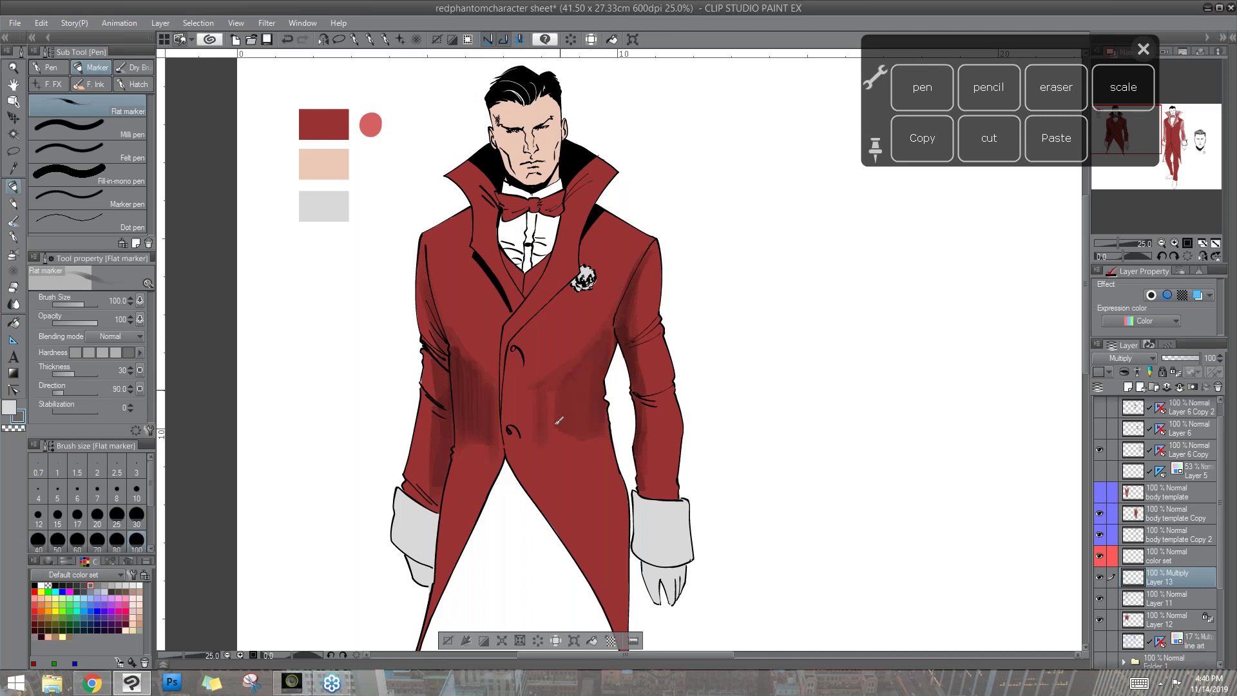
{"action": "left_click_drag", "start_coordinate": [569, 372], "coordinate": [516, 384]}
{"action": "left_click_drag", "start_coordinate": [469, 203], "coordinate": [467, 242]}
{"action": "left_click_drag", "start_coordinate": [497, 189], "coordinate": [496, 251]}
{"action": "left_click_drag", "start_coordinate": [480, 164], "coordinate": [483, 214]}
{"action": "mouse_move", "coordinate": [567, 204]}
{"action": "left_mouse_down"}
{"action": "mouse_move", "coordinate": [585, 162]}
{"action": "mouse_move", "coordinate": [549, 268]}
{"action": "left_mouse_up"}
{"action": "mouse_move", "coordinate": [618, 170]}
{"action": "left_mouse_down"}
{"action": "mouse_move", "coordinate": [610, 242]}
{"action": "mouse_move", "coordinate": [648, 265]}
{"action": "mouse_move", "coordinate": [622, 448]}
{"action": "left_mouse_up"}
{"action": "mouse_move", "coordinate": [611, 341]}
{"action": "left_mouse_down"}
{"action": "mouse_move", "coordinate": [599, 385]}
{"action": "mouse_move", "coordinate": [620, 487]}
{"action": "left_mouse_up"}
{"action": "left_click_drag", "start_coordinate": [455, 354], "coordinate": [466, 445]}
{"action": "mouse_move", "coordinate": [467, 353]}
{"action": "left_mouse_down"}
{"action": "mouse_move", "coordinate": [472, 397]}
{"action": "mouse_move", "coordinate": [455, 383]}
{"action": "mouse_move", "coordinate": [438, 489]}
{"action": "mouse_move", "coordinate": [451, 453]}
{"action": "left_mouse_up"}
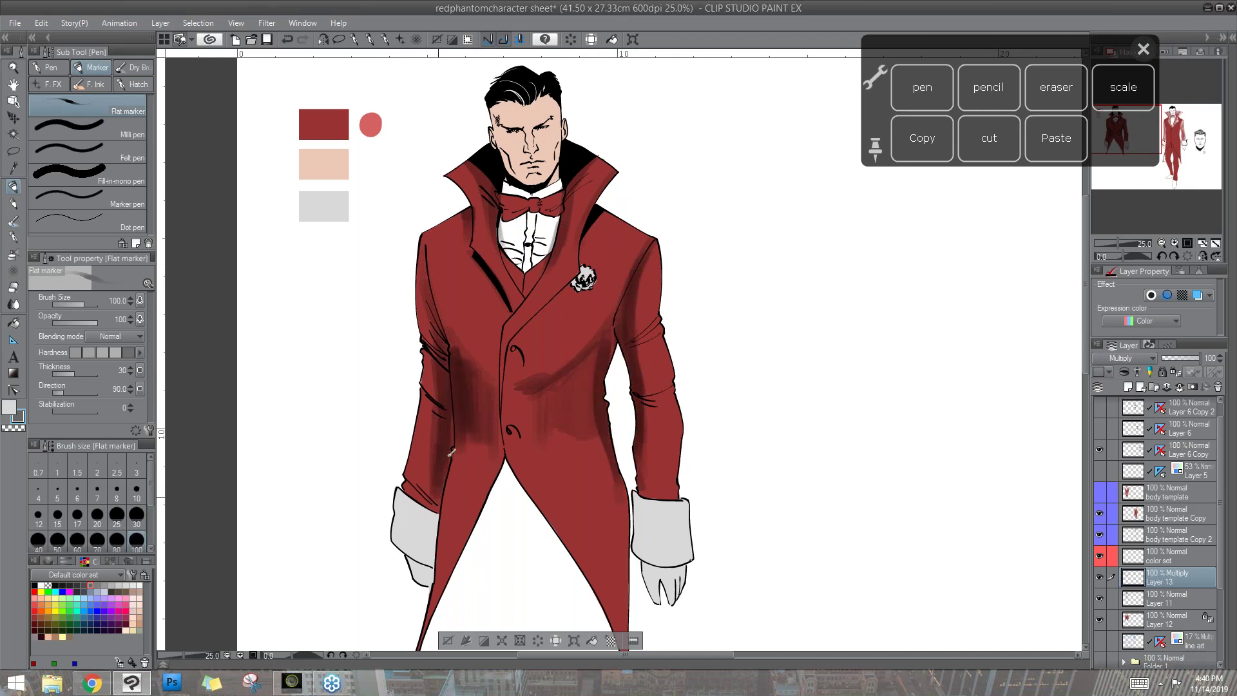
- Add grey marker shadows along the coat's lapels, front opening and upper sleeves
{"action": "mouse_move", "coordinate": [554, 294]}
{"action": "left_mouse_down"}
{"action": "mouse_move", "coordinate": [509, 361]}
{"action": "mouse_move", "coordinate": [507, 422]}
{"action": "left_mouse_up"}
{"action": "left_click_drag", "start_coordinate": [512, 281], "coordinate": [490, 315]}
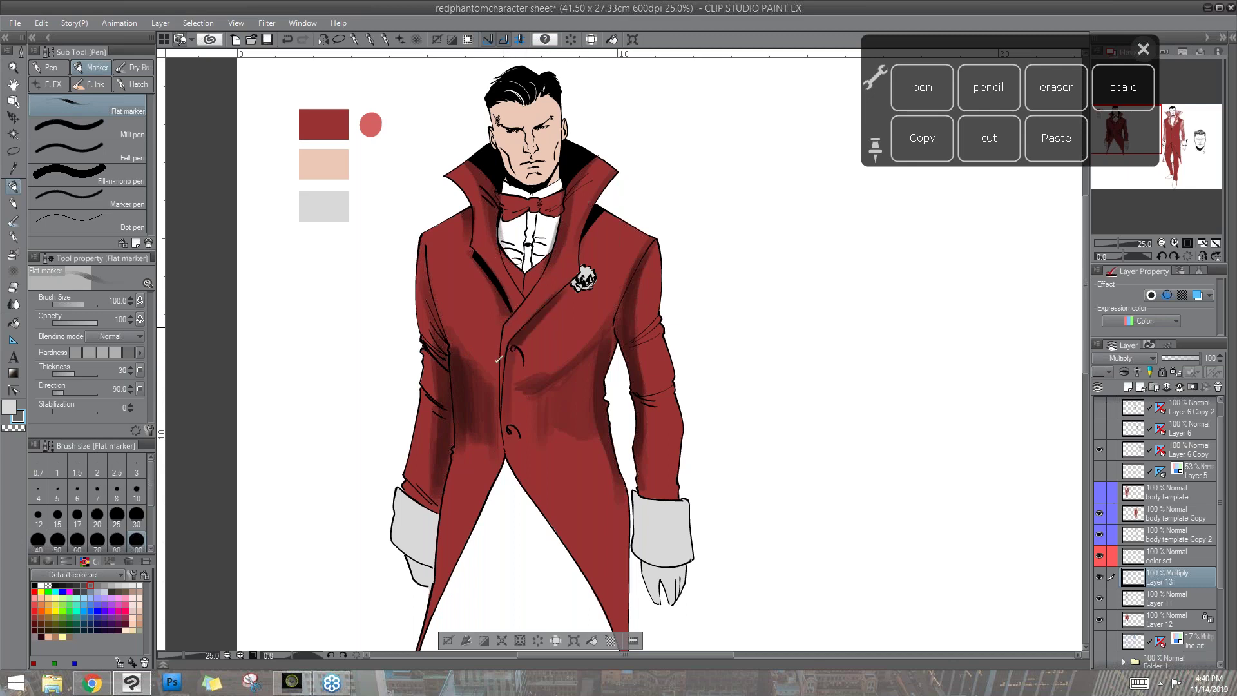
{"action": "left_click_drag", "start_coordinate": [493, 363], "coordinate": [495, 399]}
{"action": "left_click_drag", "start_coordinate": [426, 255], "coordinate": [443, 324]}
{"action": "left_click_drag", "start_coordinate": [613, 320], "coordinate": [610, 358]}
{"action": "left_click_drag", "start_coordinate": [516, 390], "coordinate": [512, 422]}
- Shade both coat tails with long grey marker strokes and darken the inner sides of the cuffs
{"action": "left_click_drag", "start_coordinate": [593, 399], "coordinate": [623, 545]}
{"action": "left_click_drag", "start_coordinate": [615, 497], "coordinate": [622, 587]}
{"action": "left_click_drag", "start_coordinate": [444, 509], "coordinate": [432, 589]}
{"action": "left_click_drag", "start_coordinate": [538, 485], "coordinate": [544, 504]}
{"action": "left_click_drag", "start_coordinate": [544, 457], "coordinate": [567, 564]}
{"action": "mouse_move", "coordinate": [516, 381]}
{"action": "left_mouse_down"}
{"action": "mouse_move", "coordinate": [512, 484]}
{"action": "mouse_move", "coordinate": [599, 583]}
{"action": "left_mouse_up"}
{"action": "left_click_drag", "start_coordinate": [534, 484], "coordinate": [543, 510]}
{"action": "left_click_drag", "start_coordinate": [600, 438], "coordinate": [630, 611]}
{"action": "left_click_drag", "start_coordinate": [614, 512], "coordinate": [631, 621]}
{"action": "left_click_drag", "start_coordinate": [642, 488], "coordinate": [636, 556]}
{"action": "mouse_move", "coordinate": [433, 505]}
{"action": "left_mouse_down"}
{"action": "mouse_move", "coordinate": [422, 562]}
{"action": "mouse_move", "coordinate": [432, 536]}
{"action": "left_mouse_up"}
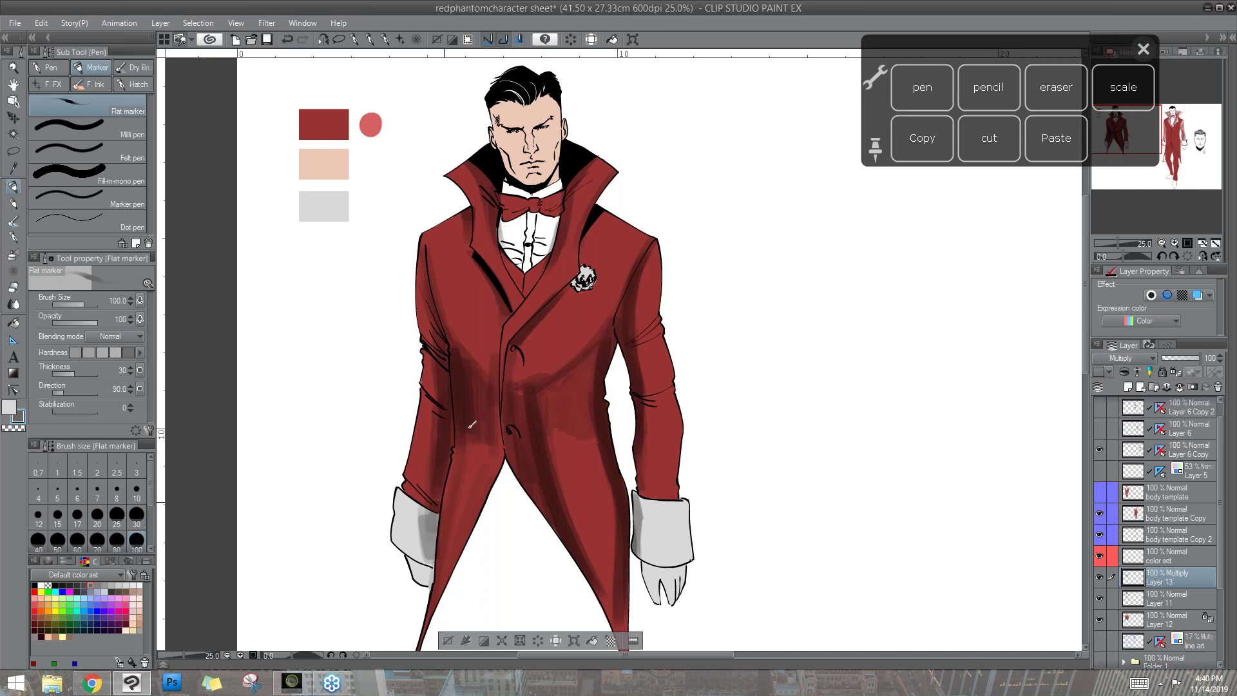
- Add a new layer above the Multiply layer, reload the flat colours as a selection, and sample the light red swatch
{"action": "left_click", "coordinate": [1127, 387]}
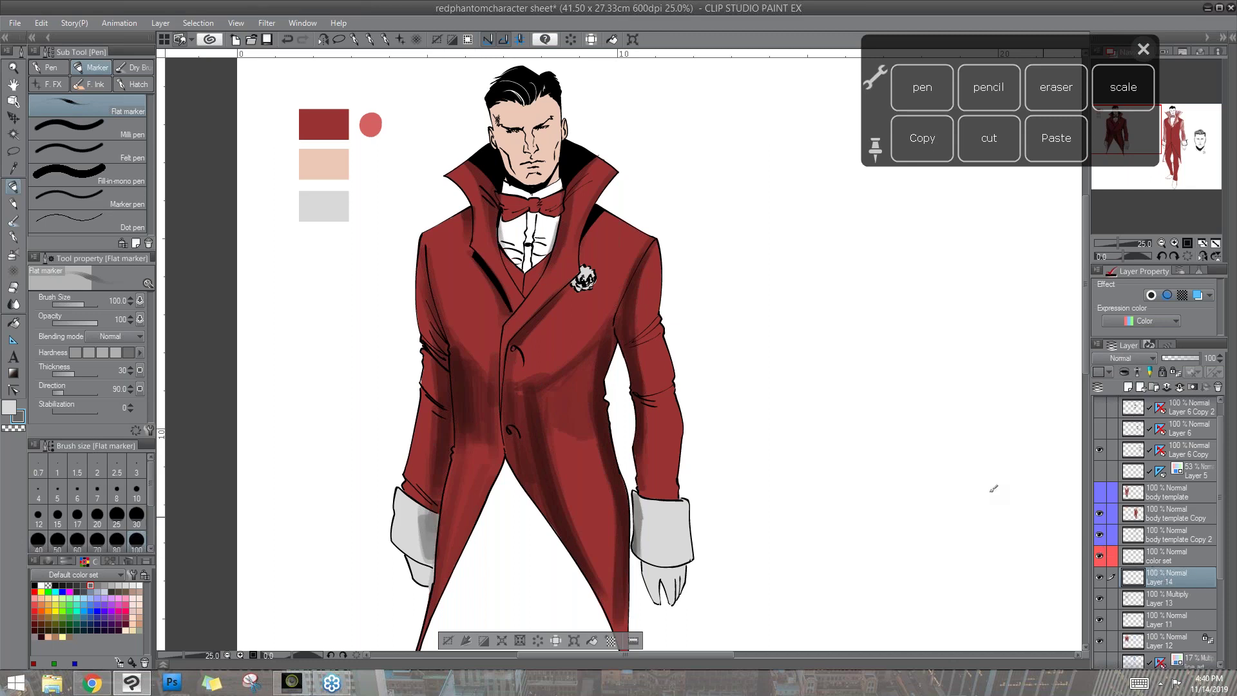
{"action": "key", "text": "ctrl+d"}
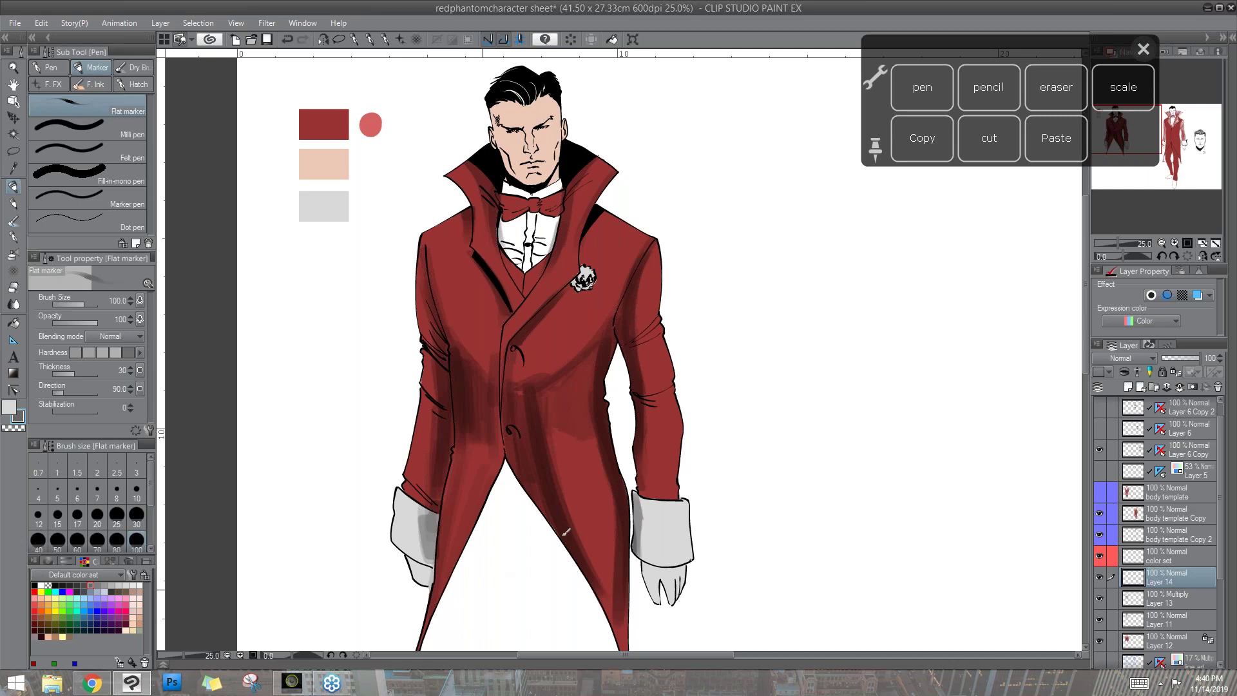
{"action": "left_click", "coordinate": [1128, 641], "text": "ctrl"}
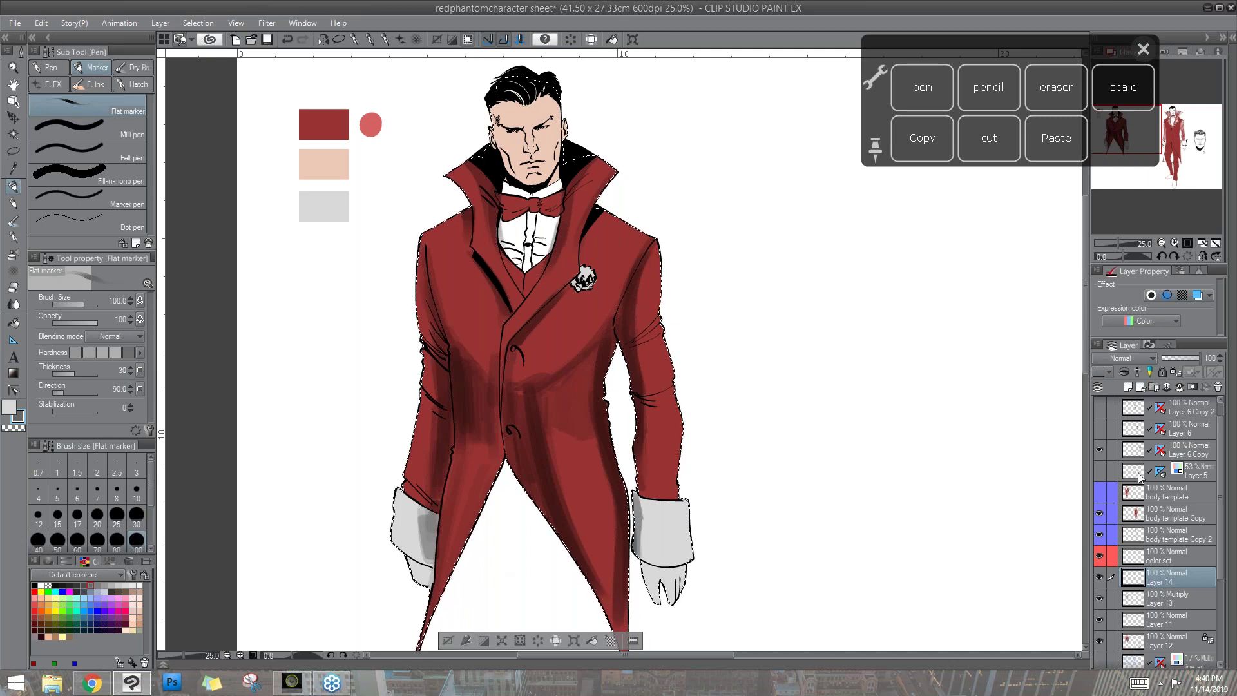
{"action": "left_click", "coordinate": [372, 122], "text": "alt"}
- Paint light red highlights along the coat's shoulders and outer sleeves, undoing the last unwanted stroke
{"action": "mouse_move", "coordinate": [603, 204]}
{"action": "left_mouse_down"}
{"action": "mouse_move", "coordinate": [658, 235]}
{"action": "mouse_move", "coordinate": [657, 313]}
{"action": "mouse_move", "coordinate": [651, 265]}
{"action": "left_mouse_up"}
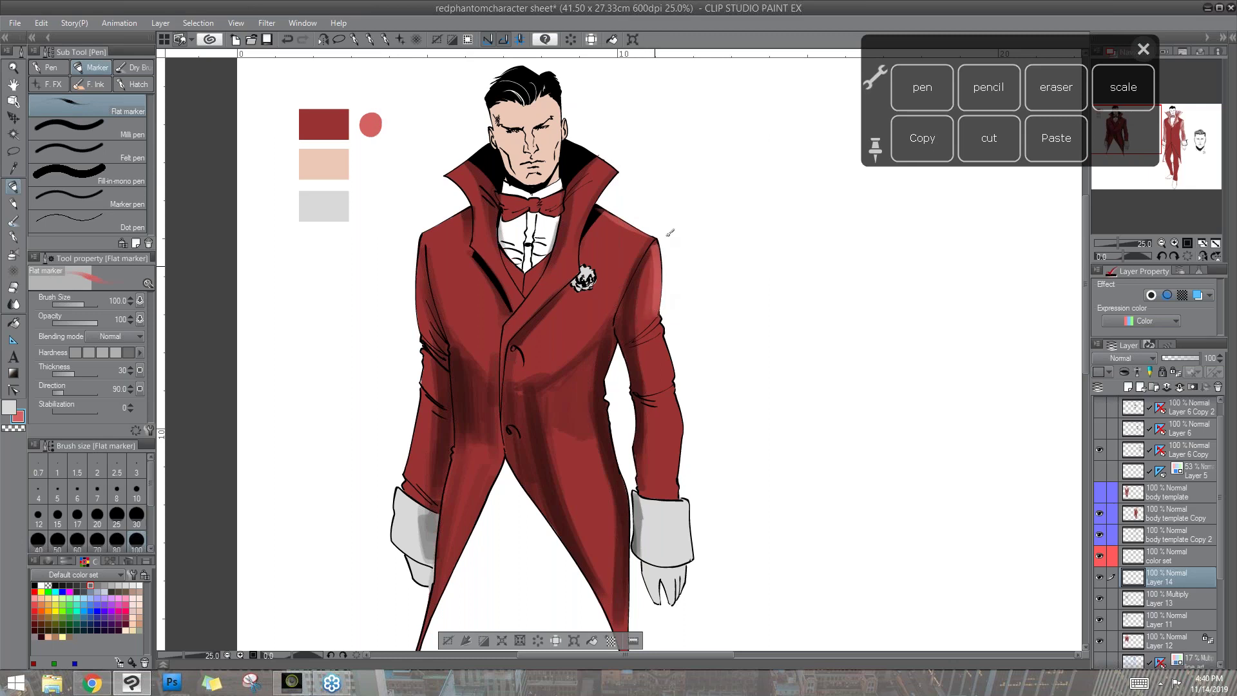
{"action": "mouse_move", "coordinate": [663, 330]}
{"action": "left_mouse_down"}
{"action": "mouse_move", "coordinate": [673, 376]}
{"action": "mouse_move", "coordinate": [647, 382]}
{"action": "mouse_move", "coordinate": [676, 380]}
{"action": "mouse_move", "coordinate": [679, 401]}
{"action": "mouse_move", "coordinate": [676, 485]}
{"action": "mouse_move", "coordinate": [673, 439]}
{"action": "left_mouse_up"}
{"action": "mouse_move", "coordinate": [463, 208]}
{"action": "left_mouse_down"}
{"action": "mouse_move", "coordinate": [424, 231]}
{"action": "mouse_move", "coordinate": [427, 321]}
{"action": "mouse_move", "coordinate": [418, 256]}
{"action": "mouse_move", "coordinate": [419, 416]}
{"action": "left_mouse_up"}
{"action": "key", "text": "ctrl+z"}
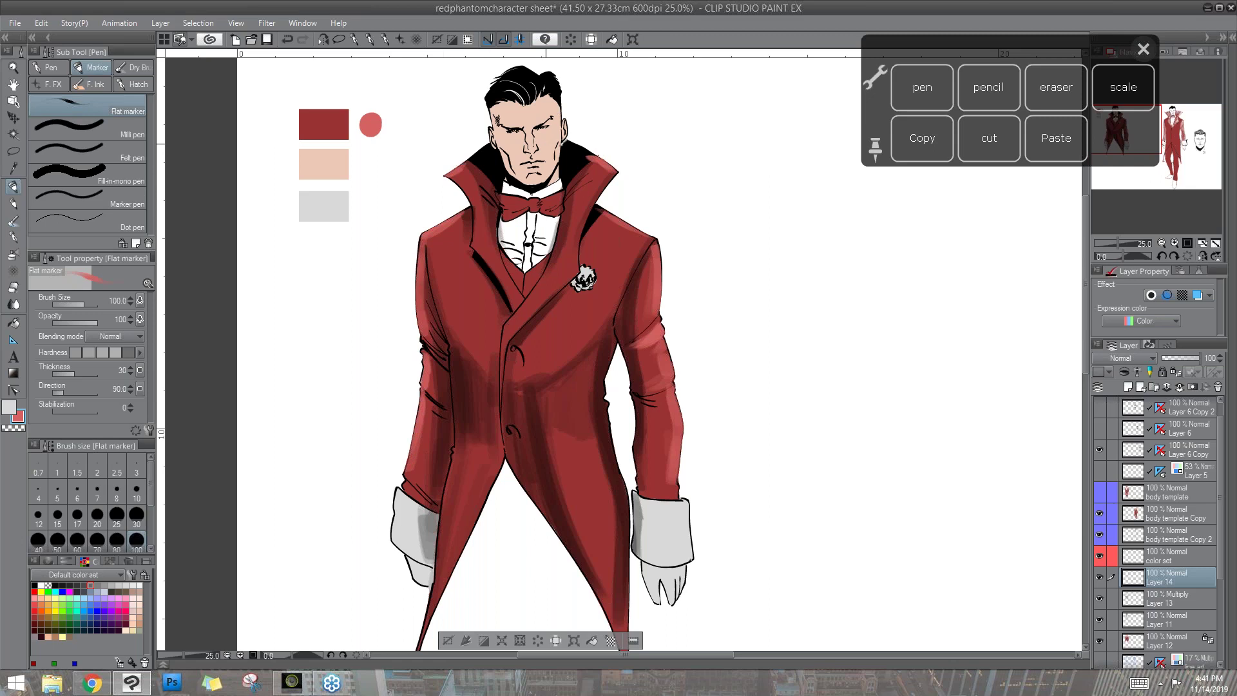
- Set the marker size to 70 and paint light red highlights on the button area, waist folds and lower sleeves
{"action": "left_click", "coordinate": [97, 542]}
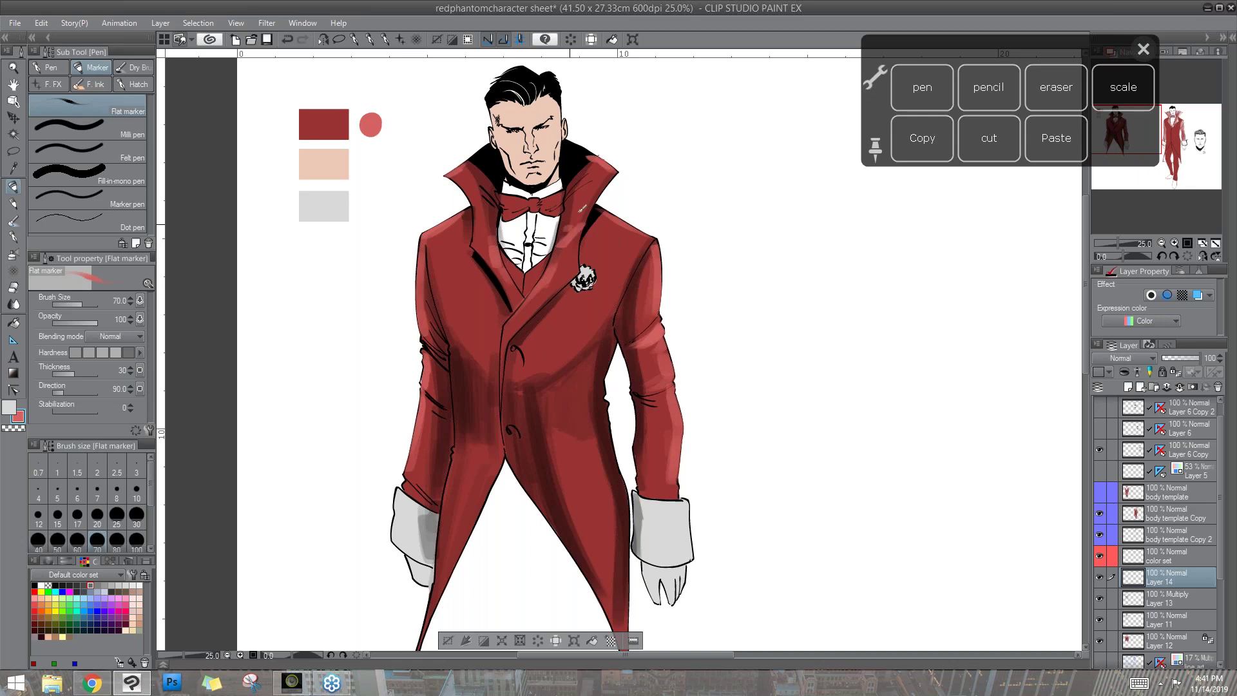
{"action": "left_click_drag", "start_coordinate": [523, 347], "coordinate": [519, 370]}
{"action": "mouse_move", "coordinate": [604, 414]}
{"action": "left_mouse_down"}
{"action": "mouse_move", "coordinate": [566, 422]}
{"action": "mouse_move", "coordinate": [557, 397]}
{"action": "left_mouse_up"}
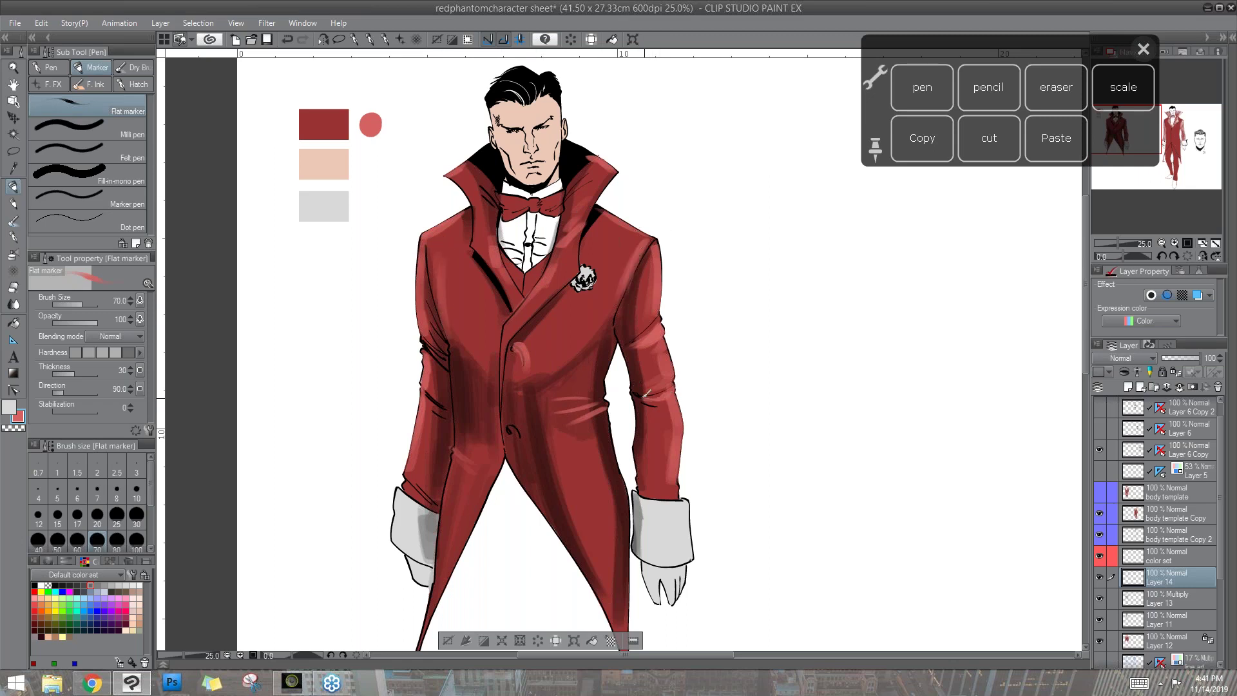
{"action": "mouse_move", "coordinate": [680, 475]}
{"action": "left_mouse_down"}
{"action": "mouse_move", "coordinate": [639, 481]}
{"action": "mouse_move", "coordinate": [641, 491]}
{"action": "left_mouse_up"}
{"action": "left_click_drag", "start_coordinate": [426, 416], "coordinate": [406, 495]}
{"action": "left_click_drag", "start_coordinate": [436, 351], "coordinate": [422, 366]}
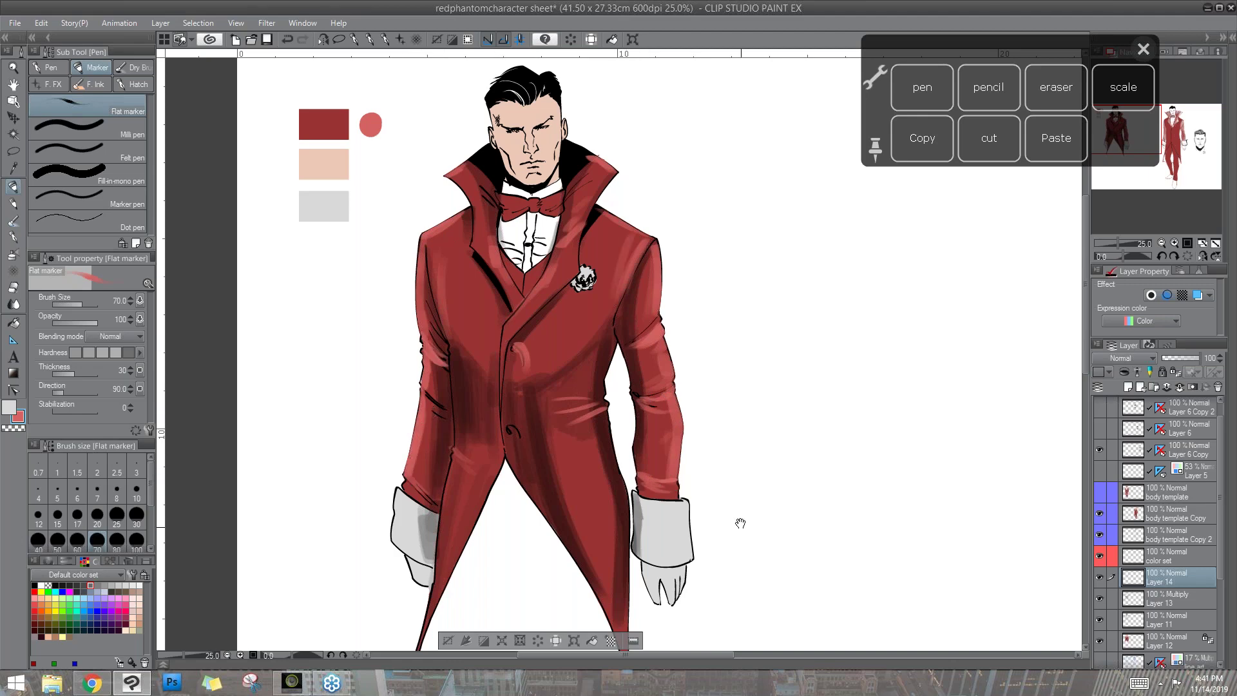
{"action": "left_click_drag", "start_coordinate": [740, 523], "coordinate": [606, 440]}
{"action": "scroll", "coordinate": [603, 451], "scroll_direction": "down", "scroll_amount": 4}
{"action": "key", "text": "h"}
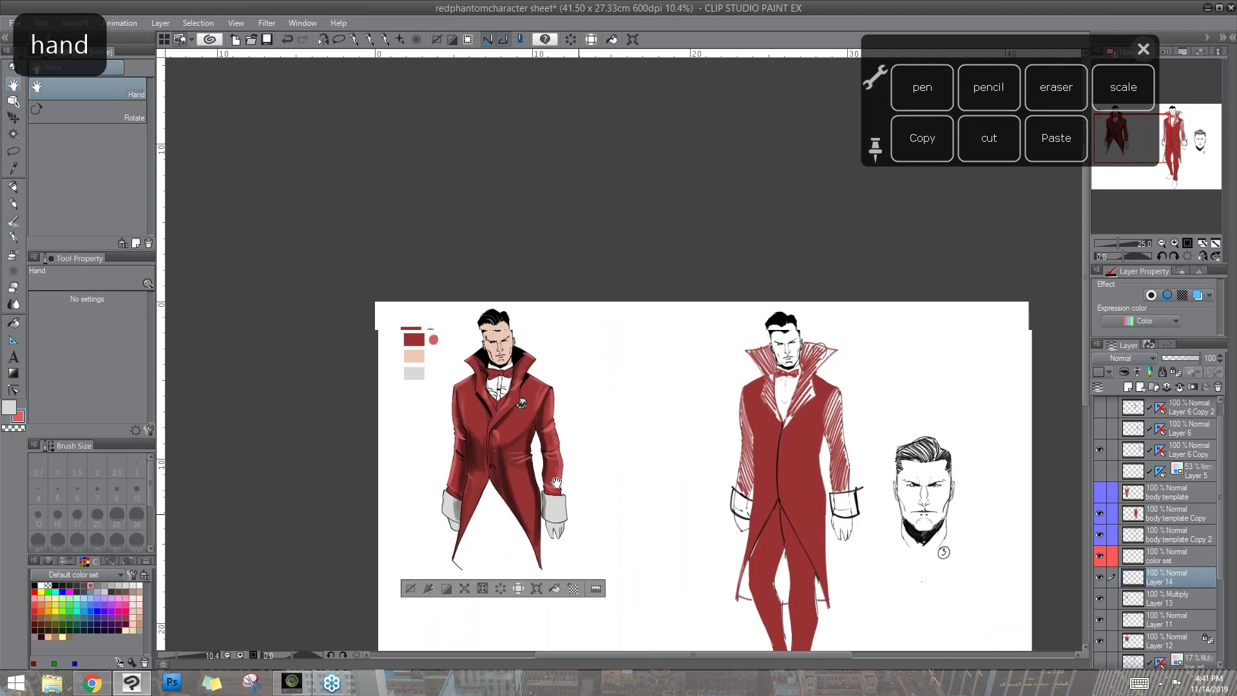
{"action": "scroll", "coordinate": [645, 558], "scroll_direction": "up", "scroll_amount": 2}
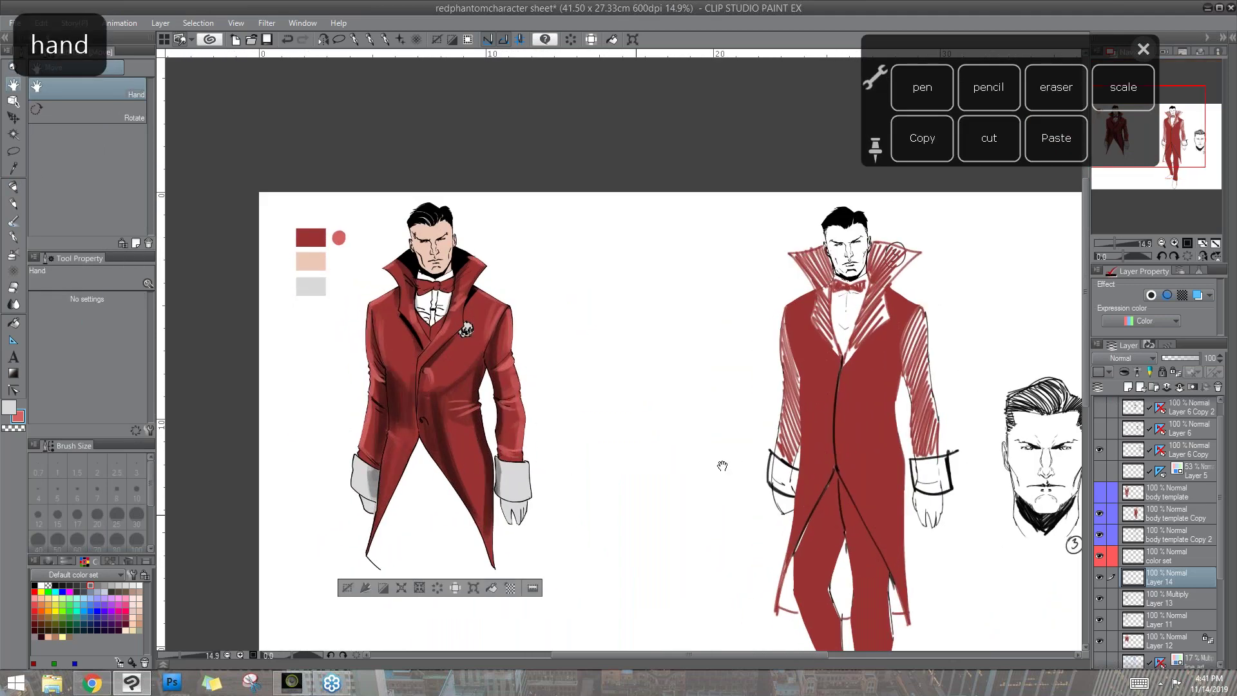
- Clear the active selection around the coloured figure's flat colours
{"action": "left_click_drag", "start_coordinate": [863, 424], "coordinate": [812, 338]}
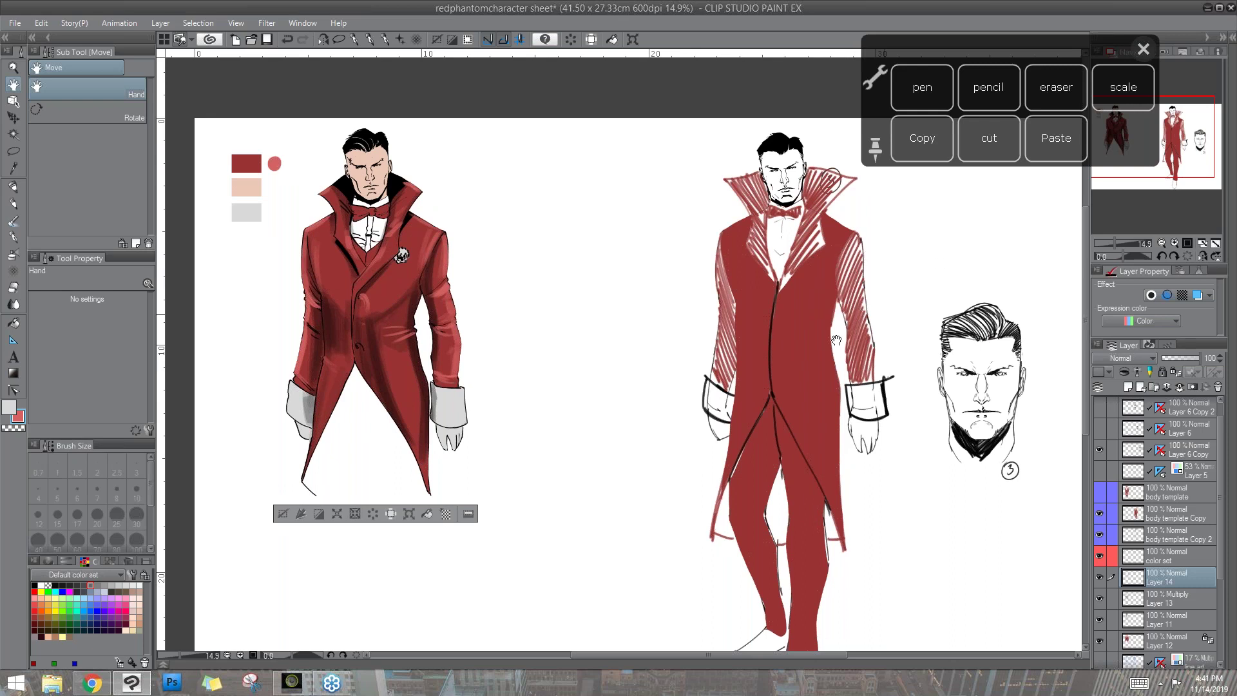
{"action": "left_click_drag", "start_coordinate": [803, 466], "coordinate": [794, 436]}
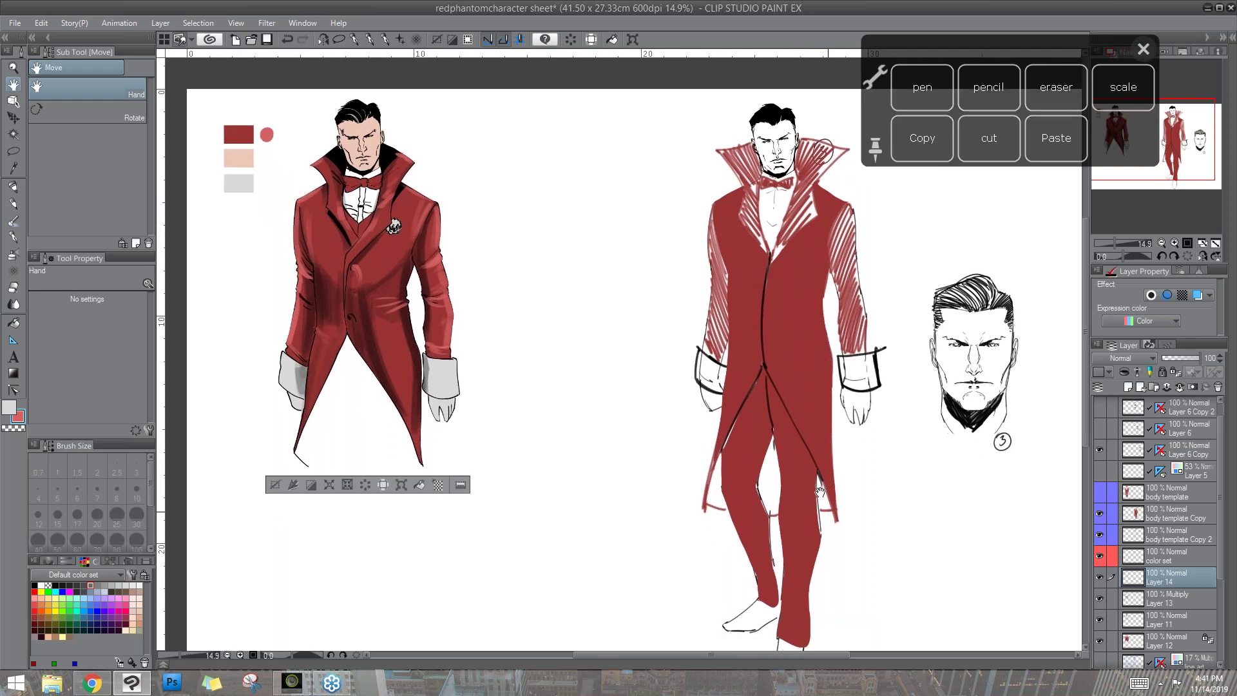
{"action": "left_click_drag", "start_coordinate": [820, 492], "coordinate": [810, 472]}
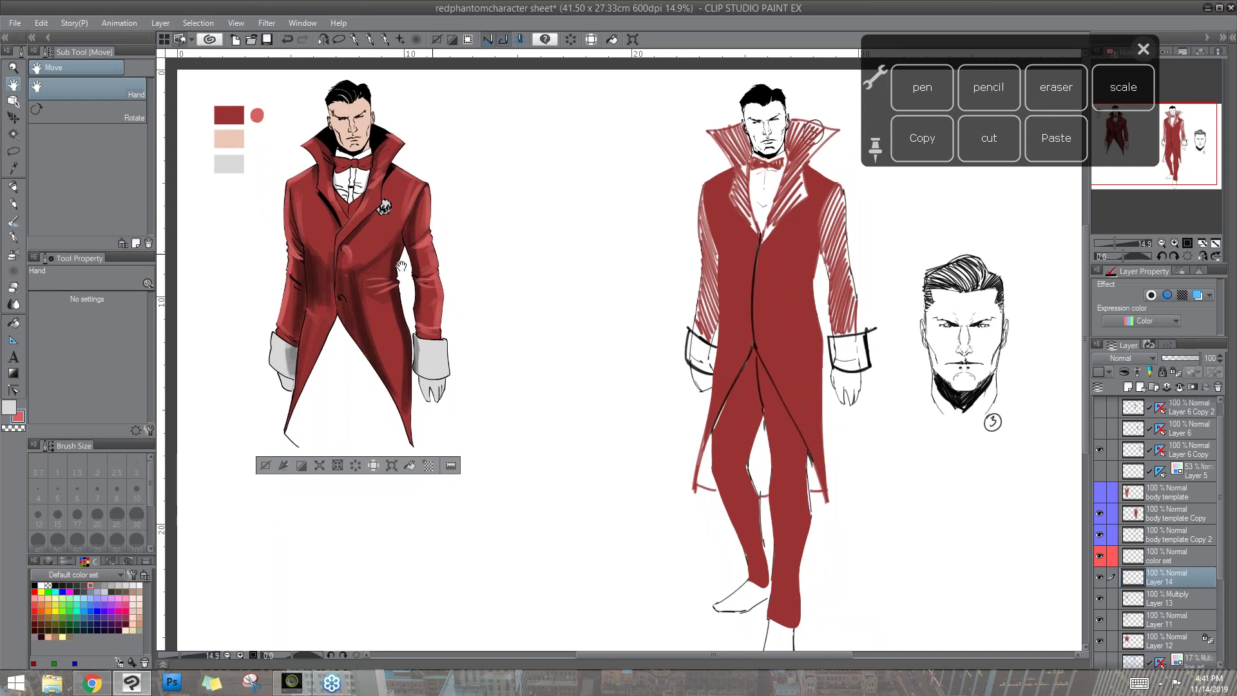
{"action": "left_click", "coordinate": [265, 465]}
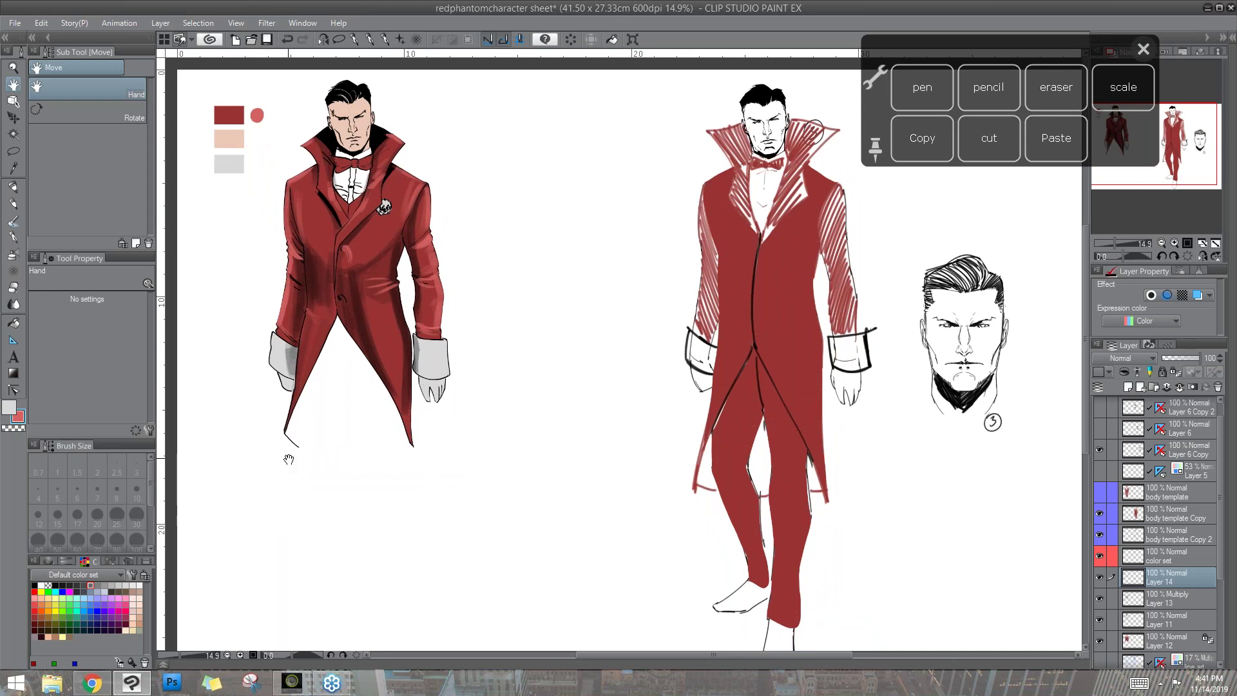
- Hide the working layers from Layer 6 Copy down, show Folder 1 with the finished style sheet, and close the floating command palette
{"action": "scroll", "coordinate": [1218, 583], "scroll_direction": "down", "scroll_amount": 2}
{"action": "scroll", "coordinate": [1218, 584], "scroll_direction": "up", "scroll_amount": 1}
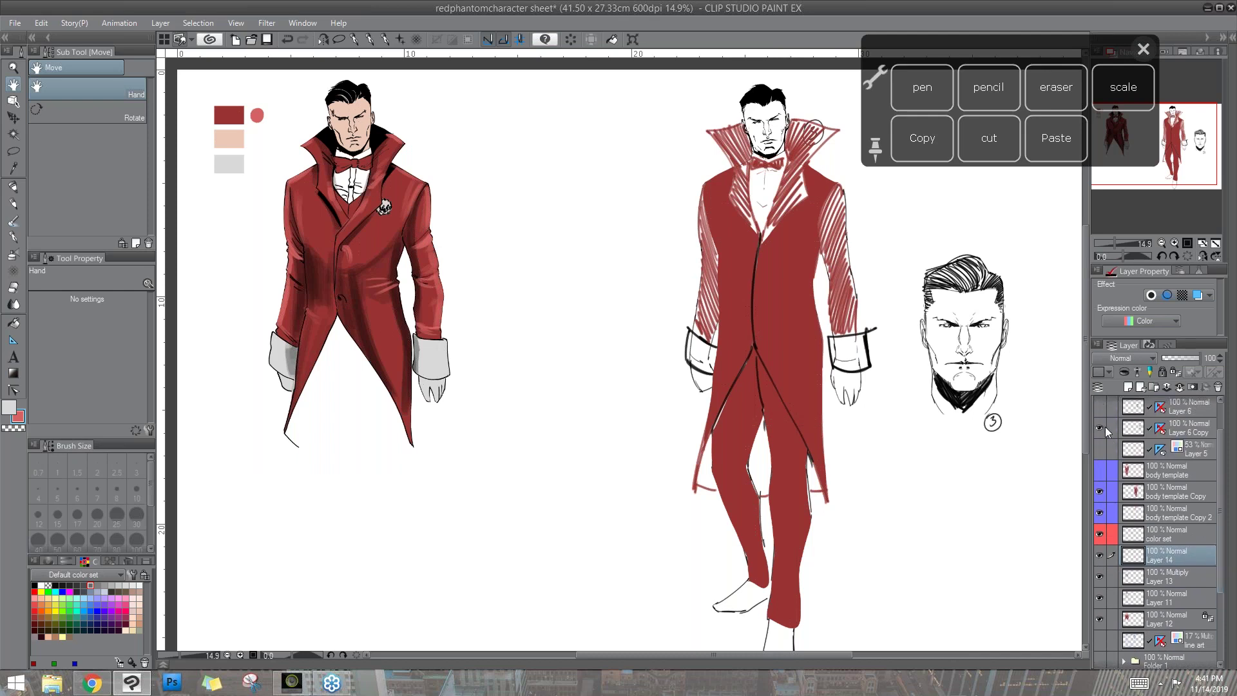
{"action": "left_click_drag", "start_coordinate": [1103, 427], "coordinate": [1104, 629]}
{"action": "scroll", "coordinate": [1208, 599], "scroll_direction": "down", "scroll_amount": 3}
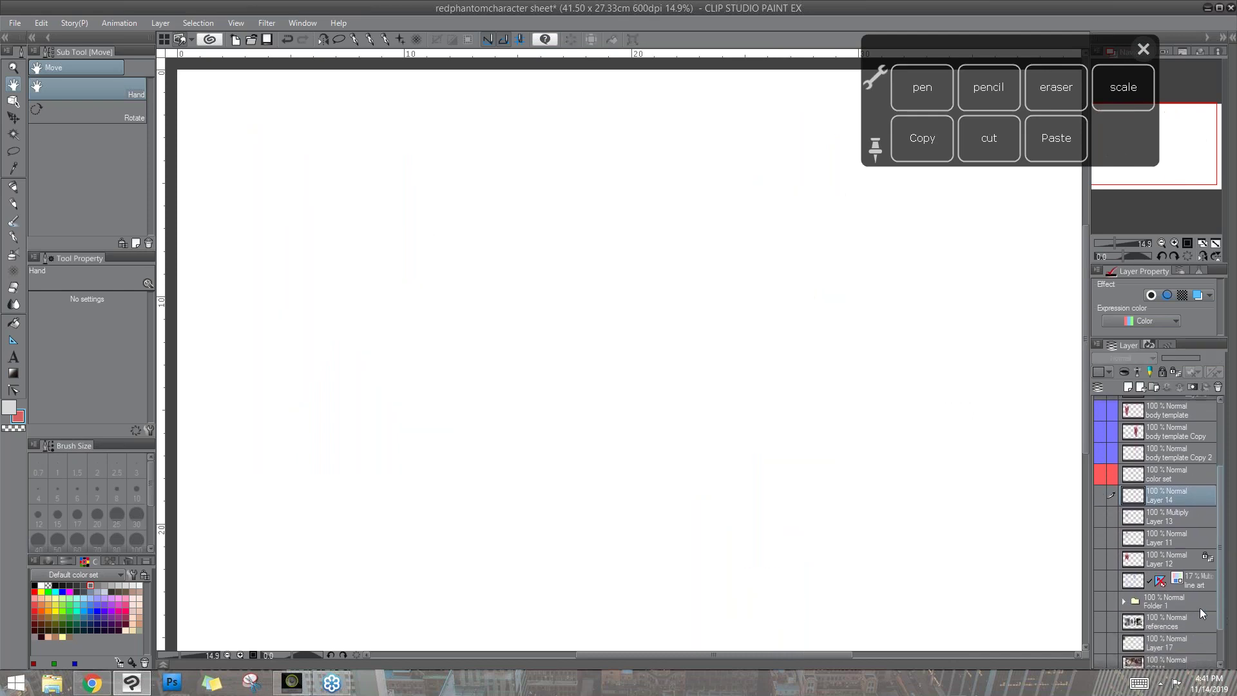
{"action": "left_click", "coordinate": [1099, 600]}
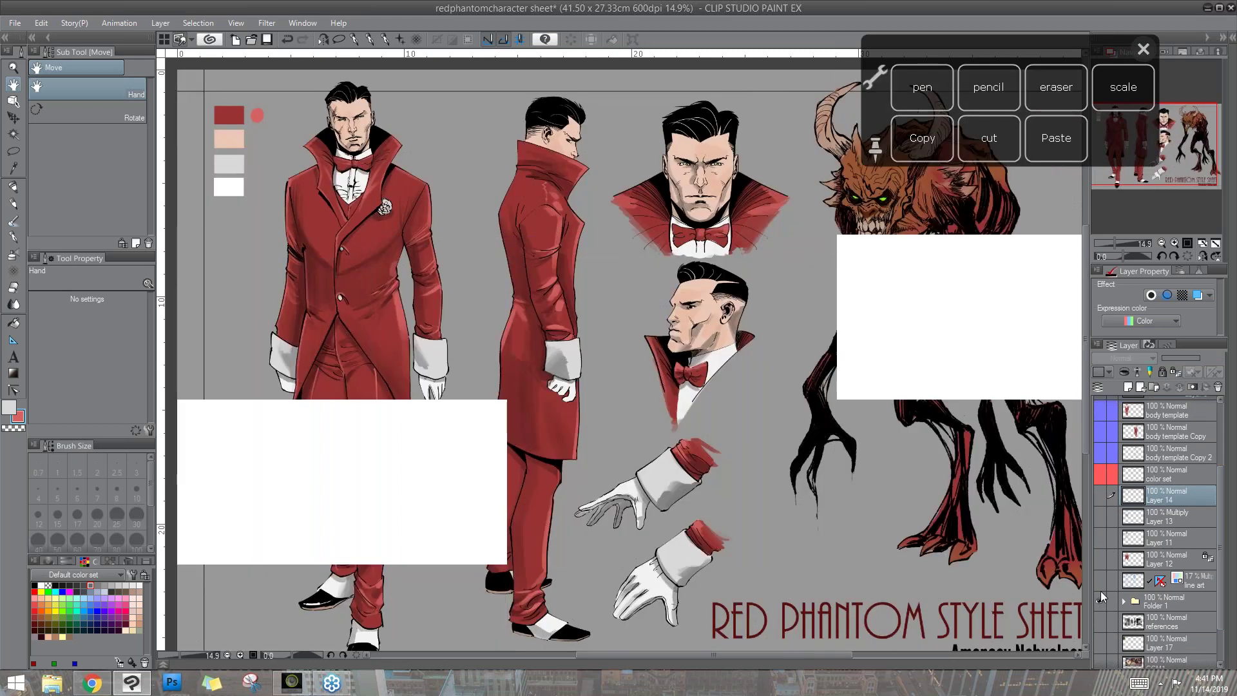
{"action": "left_click", "coordinate": [1141, 50]}
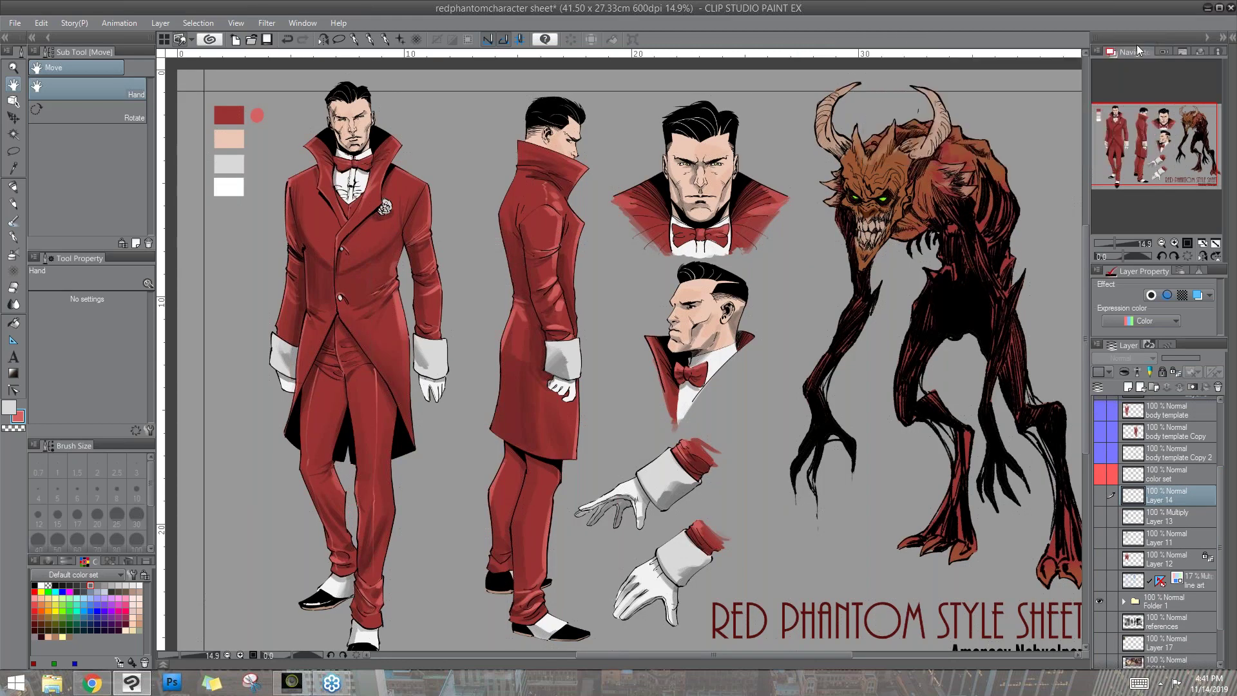
{"action": "left_click_drag", "start_coordinate": [774, 508], "coordinate": [724, 496]}
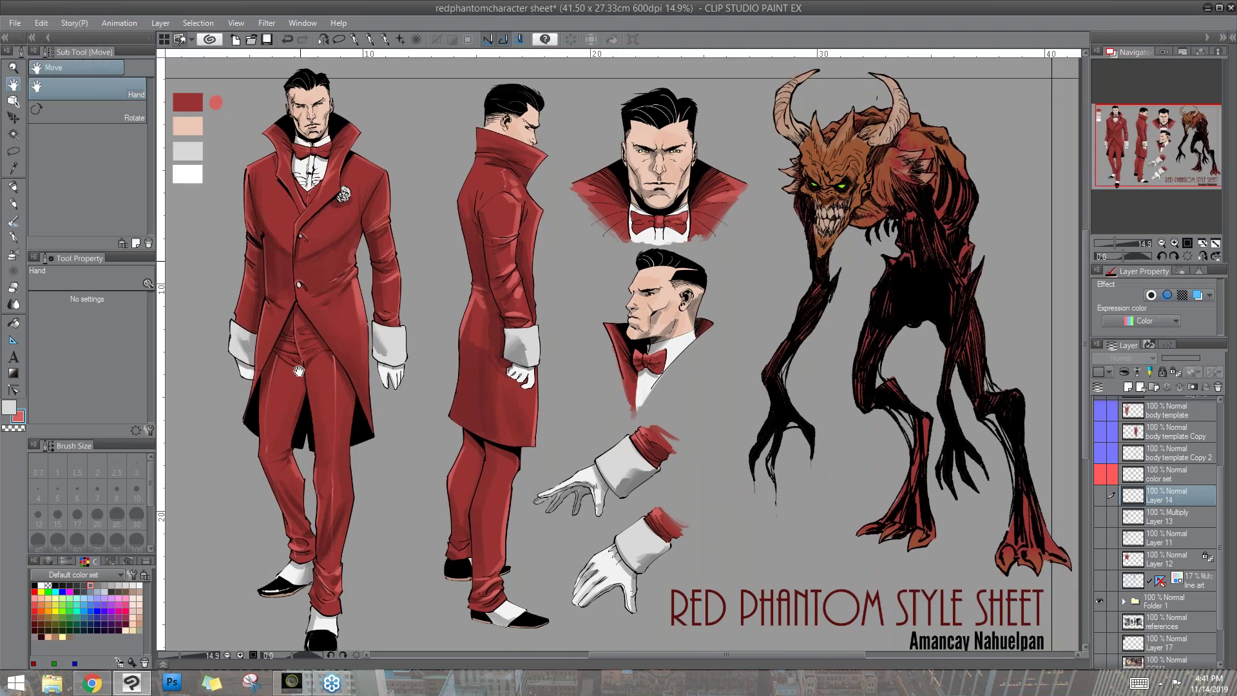
{"action": "left_click_drag", "start_coordinate": [545, 540], "coordinate": [543, 532]}
{"action": "scroll", "coordinate": [543, 532], "scroll_direction": "down", "scroll_amount": 1}
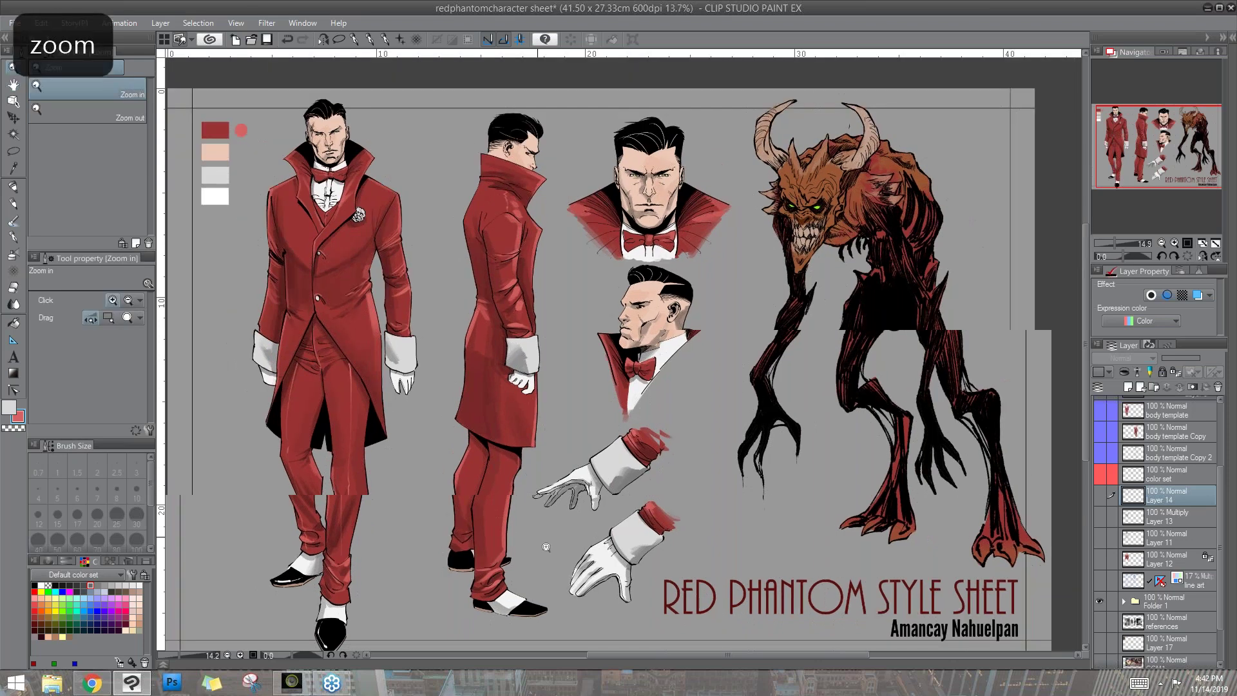
{"action": "left_click_drag", "start_coordinate": [573, 436], "coordinate": [555, 426]}
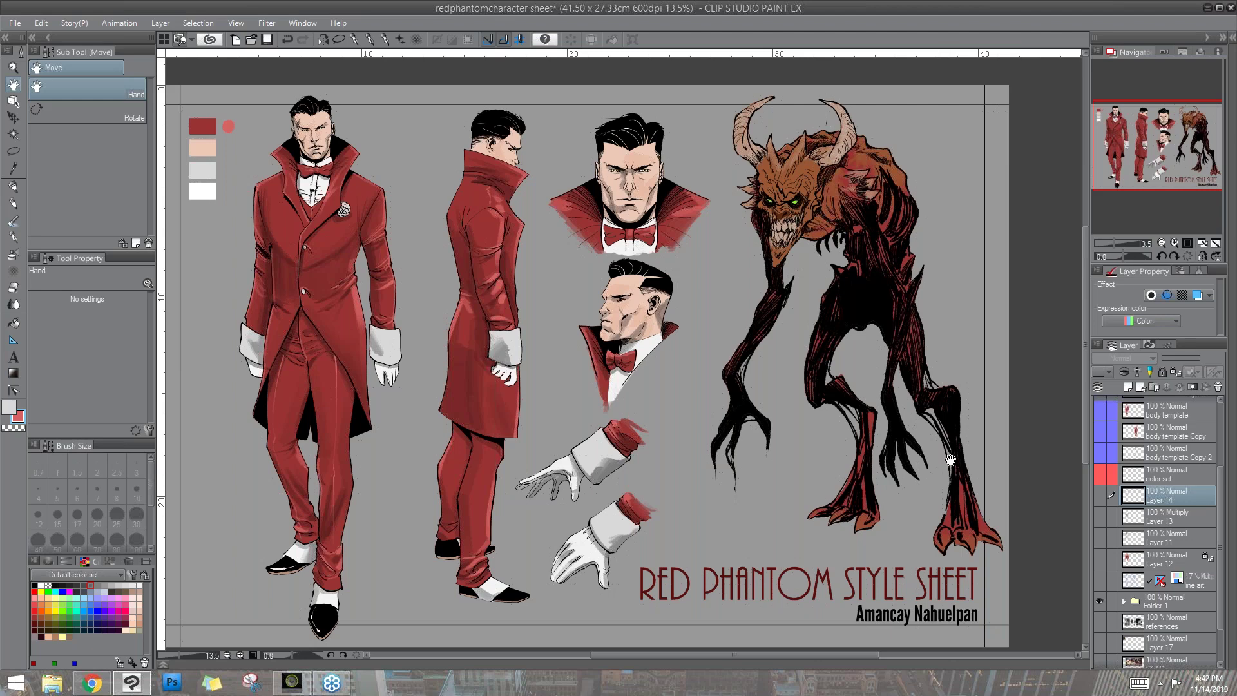
- Hide Folder 1, show the GCM1 layer, and examine the Gotham City Monsters cover and transformation panels up close
{"action": "scroll", "coordinate": [1109, 567], "scroll_direction": "down", "scroll_amount": 3}
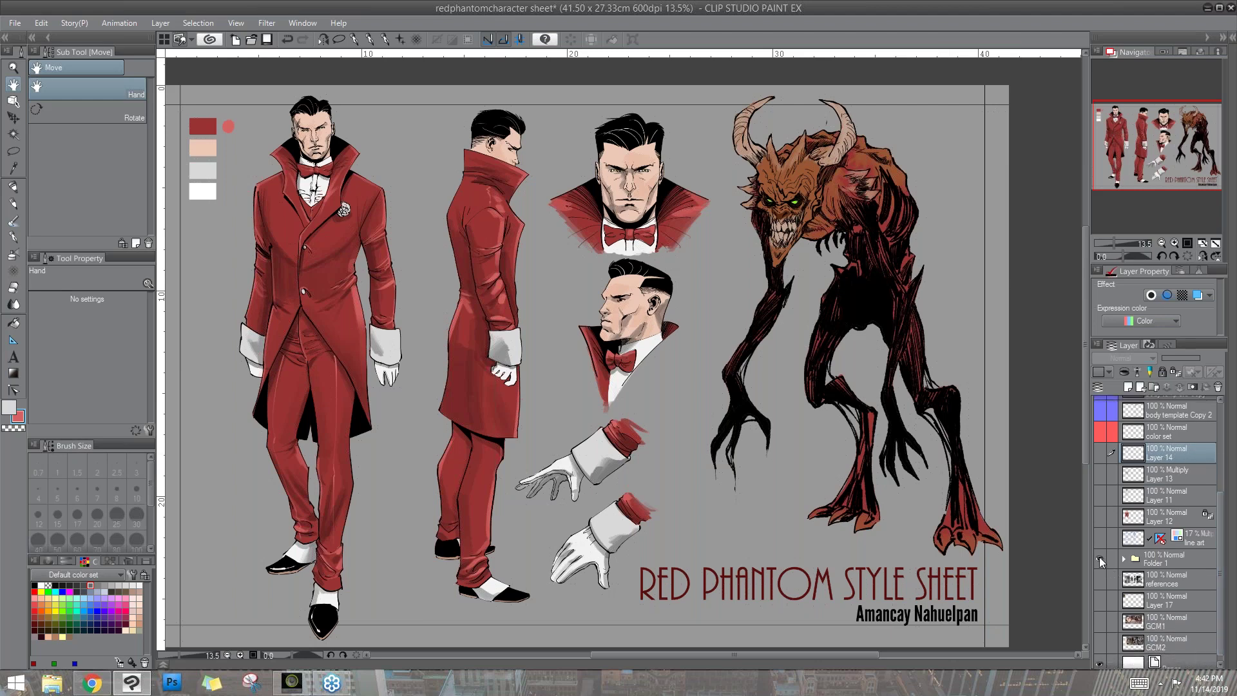
{"action": "left_click", "coordinate": [1099, 620]}
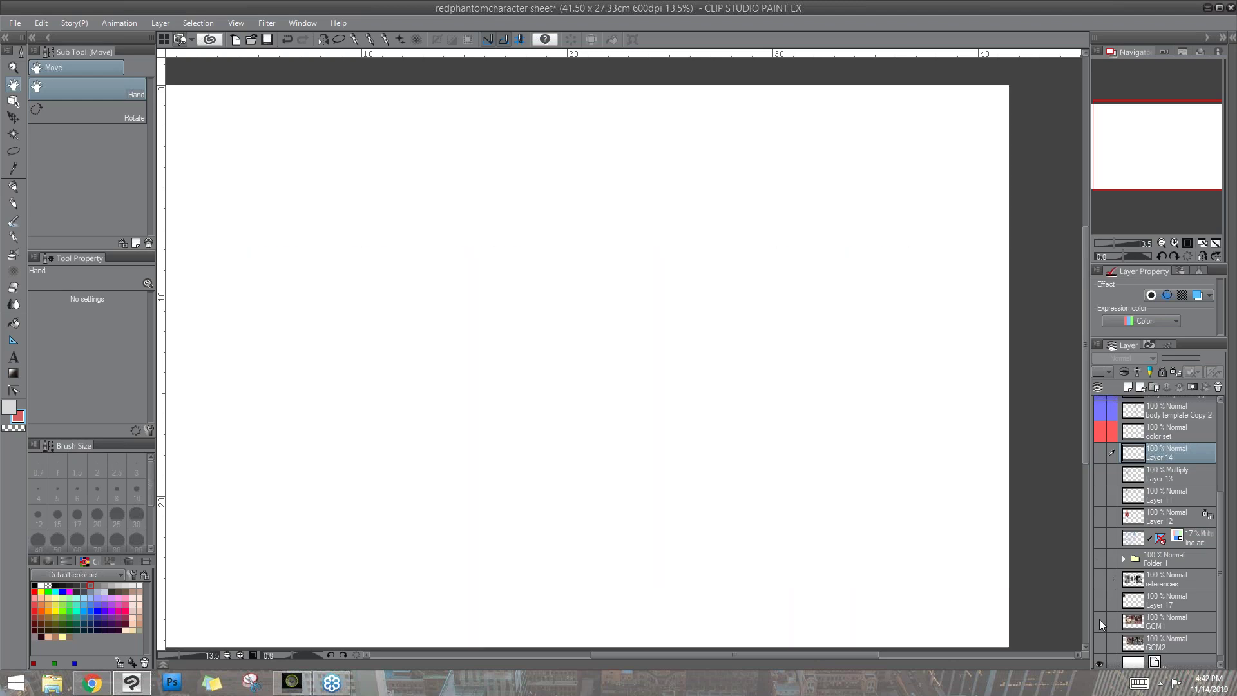
{"action": "left_click", "coordinate": [1099, 620]}
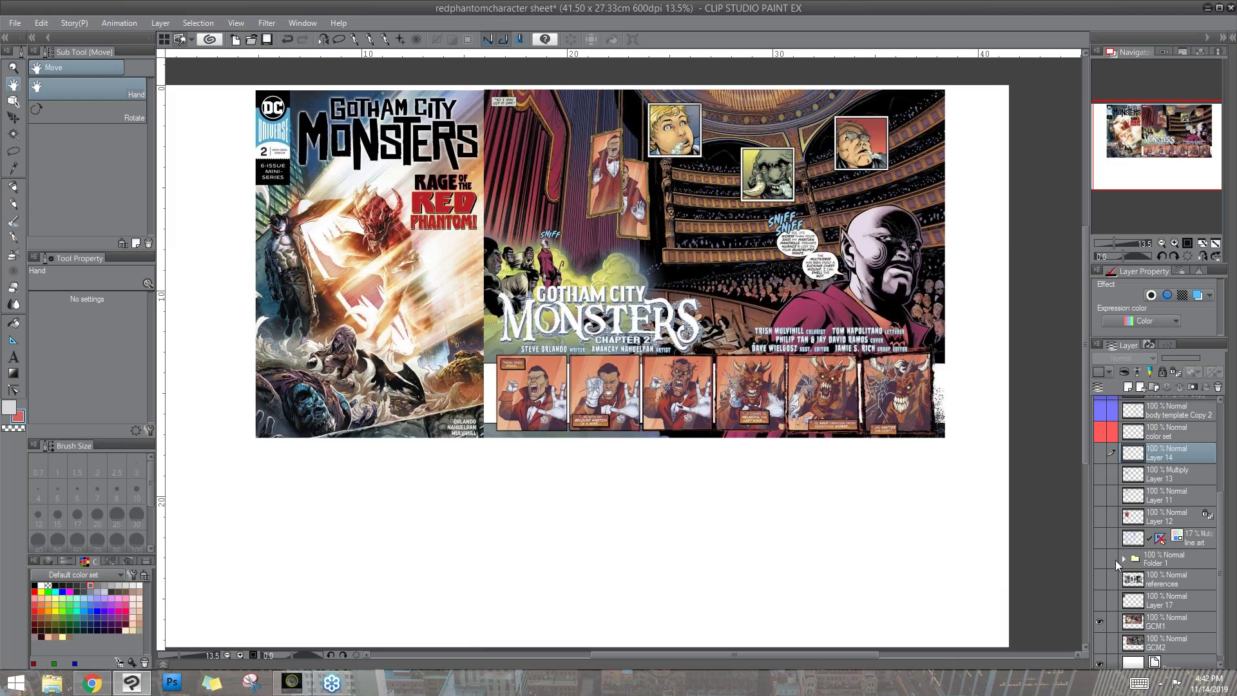
{"action": "key", "text": "slash"}
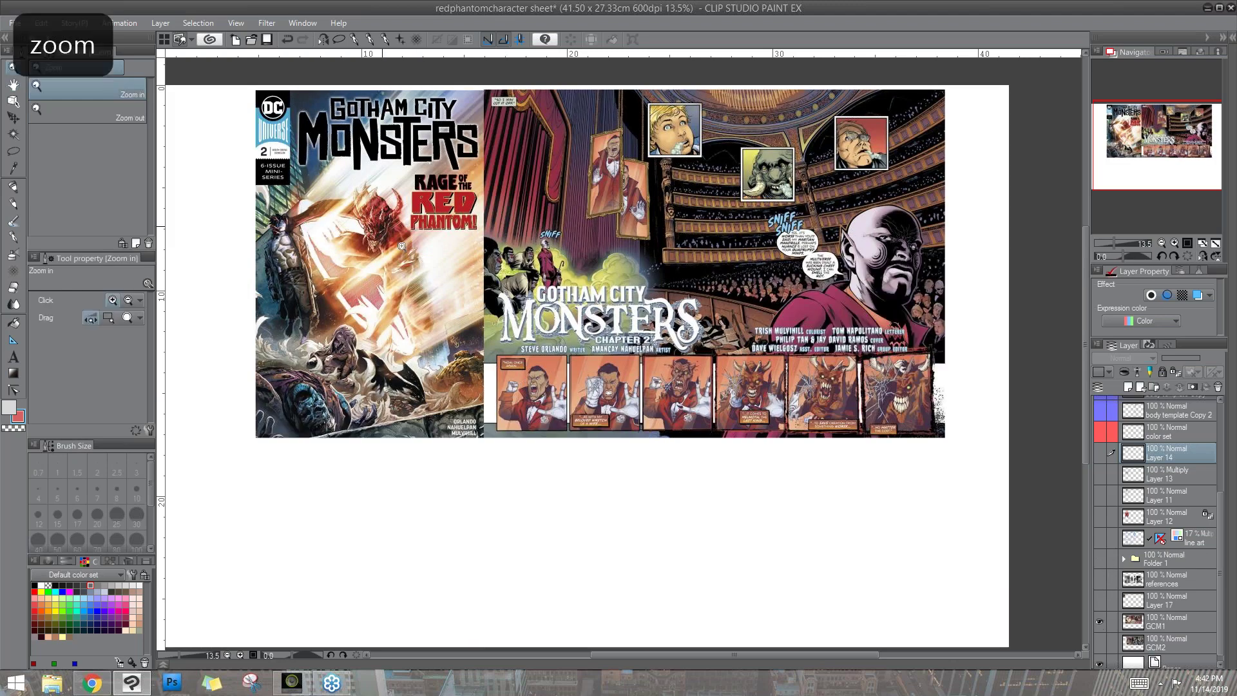
{"action": "left_click", "coordinate": [401, 246]}
{"action": "key", "text": "h"}
{"action": "left_click_drag", "start_coordinate": [404, 250], "coordinate": [589, 409]}
{"action": "key", "text": "slash"}
{"action": "key", "text": "h"}
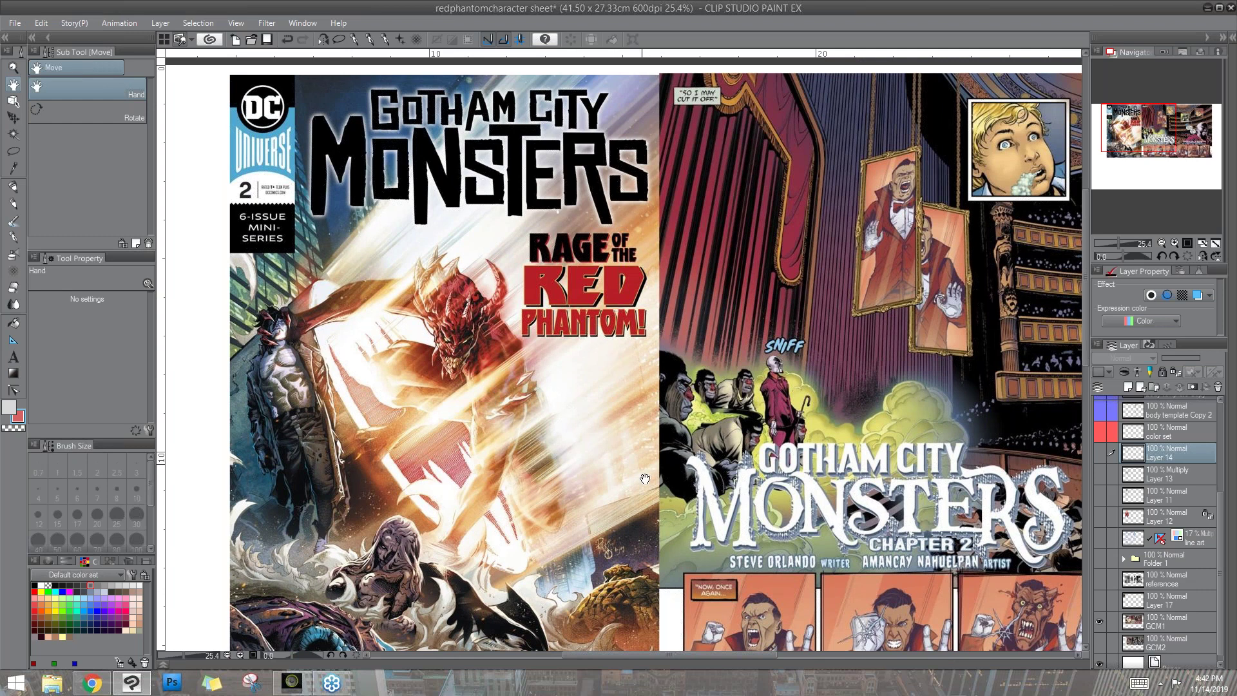
{"action": "left_click_drag", "start_coordinate": [767, 541], "coordinate": [342, 352]}
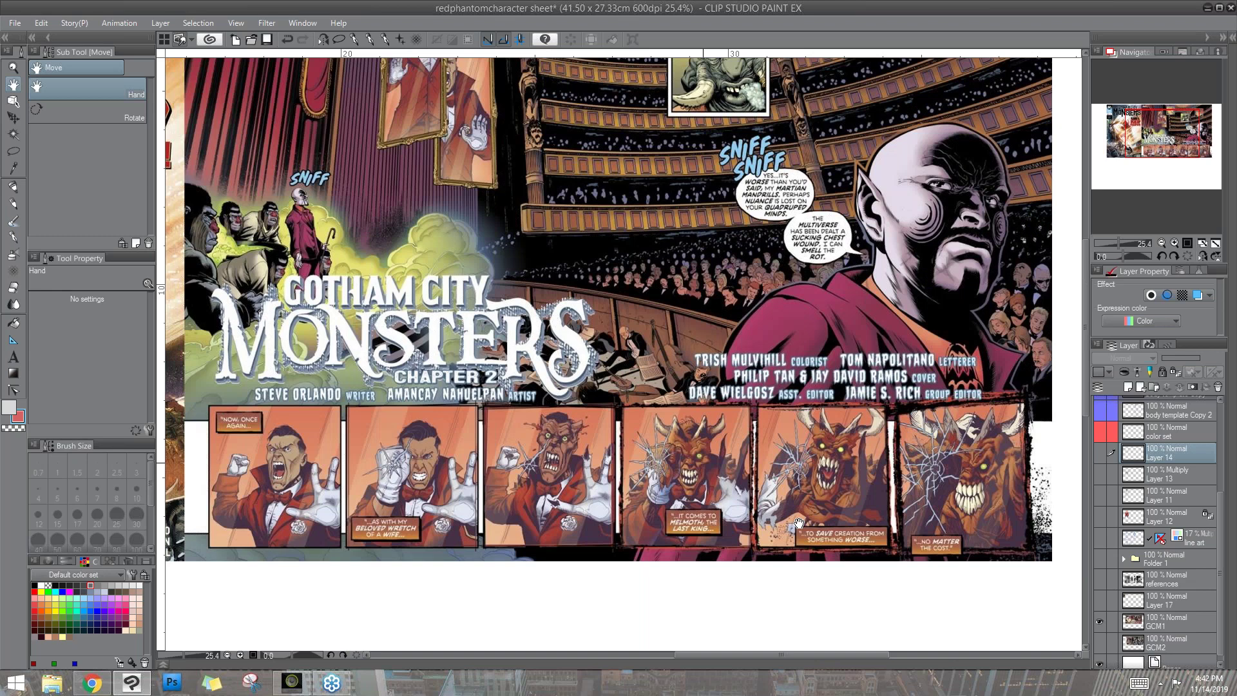
{"action": "left_click_drag", "start_coordinate": [281, 503], "coordinate": [276, 494]}
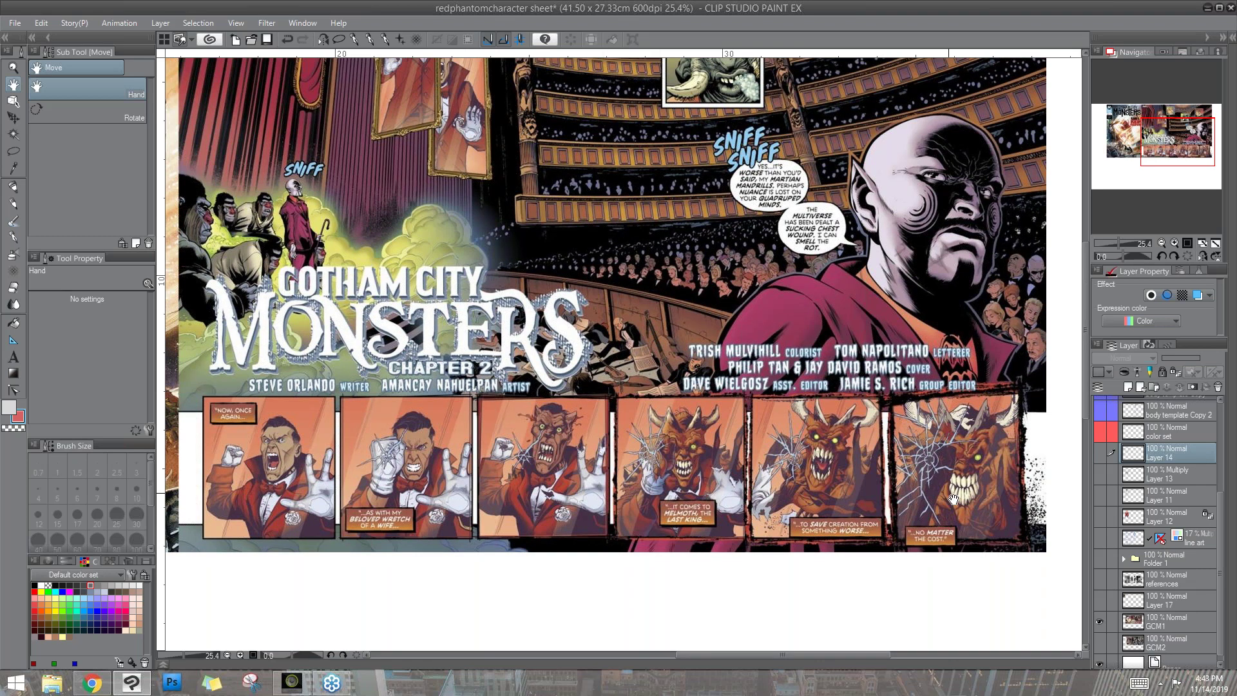
- Hide the GCM1 layer, show the GCM2 layer, and examine its comic pages across the full width
{"action": "left_click", "coordinate": [1098, 623]}
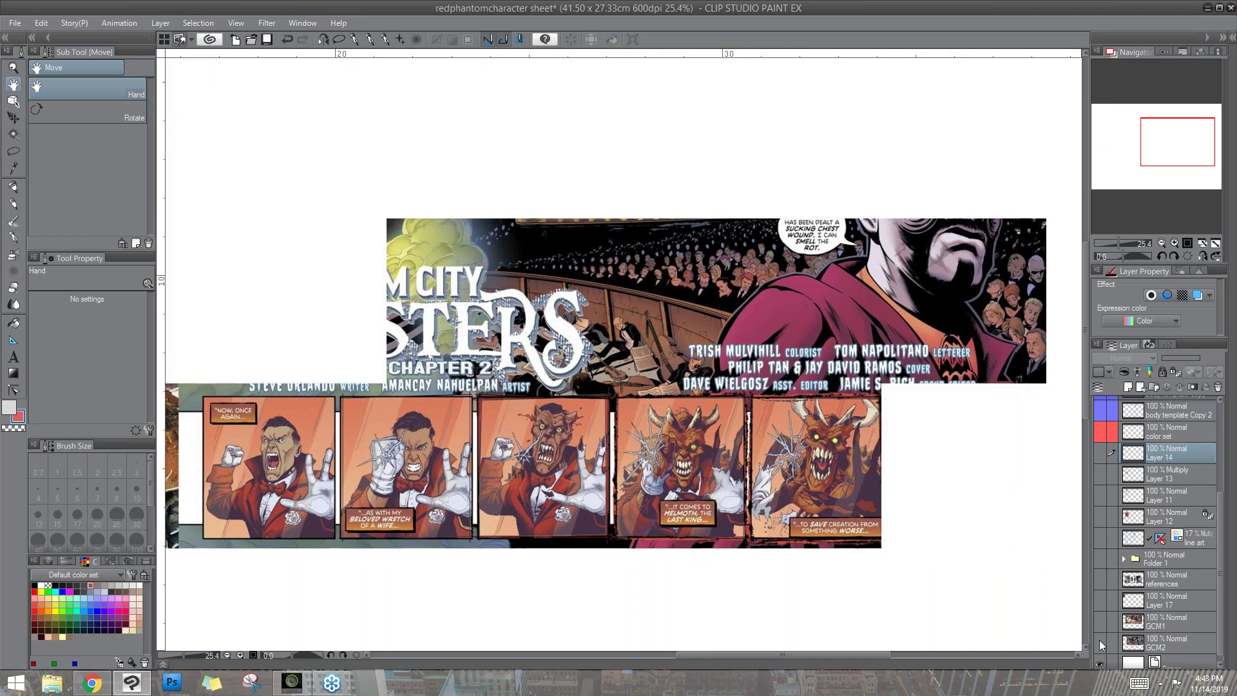
{"action": "left_click", "coordinate": [1099, 642]}
{"action": "scroll", "coordinate": [868, 391], "scroll_direction": "down", "scroll_amount": 2}
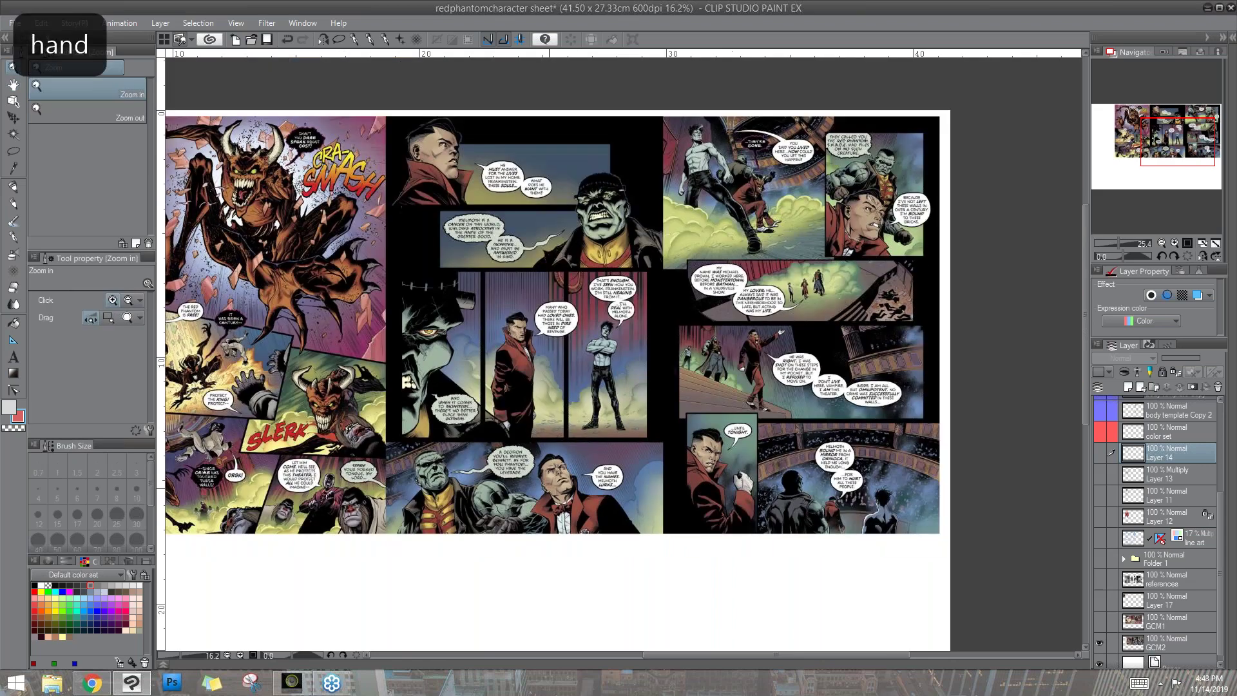
{"action": "left_click_drag", "start_coordinate": [508, 476], "coordinate": [607, 524]}
{"action": "left_click", "coordinate": [607, 524]}
{"action": "key", "text": "space"}
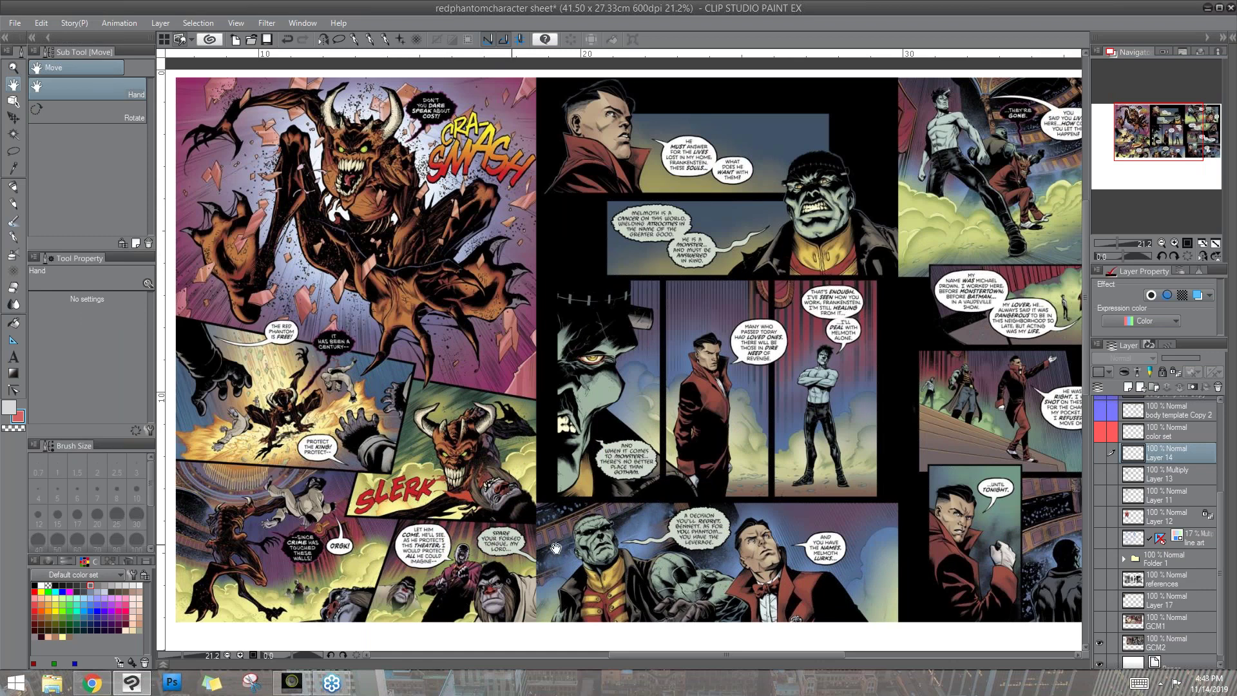
{"action": "left_click_drag", "start_coordinate": [719, 434], "coordinate": [485, 428]}
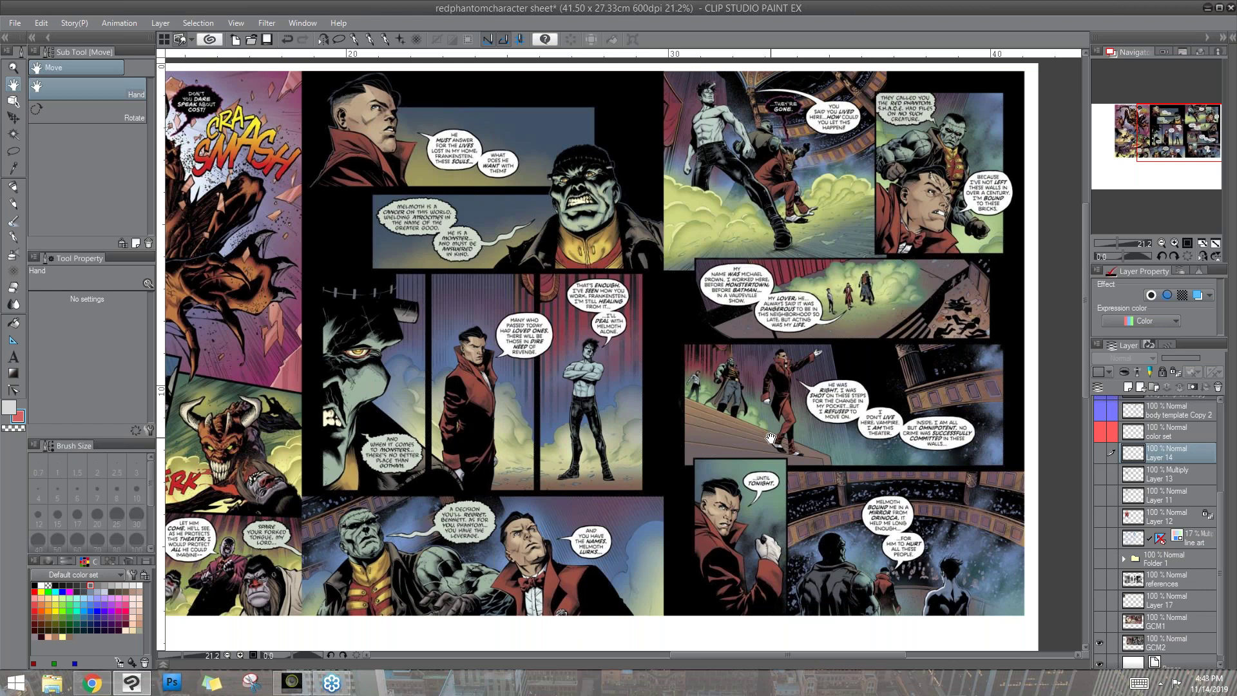
- Hide the GCM2 layer and show Folder 1 again to view the whole Red Phantom style sheet
{"action": "left_click", "coordinate": [1099, 643]}
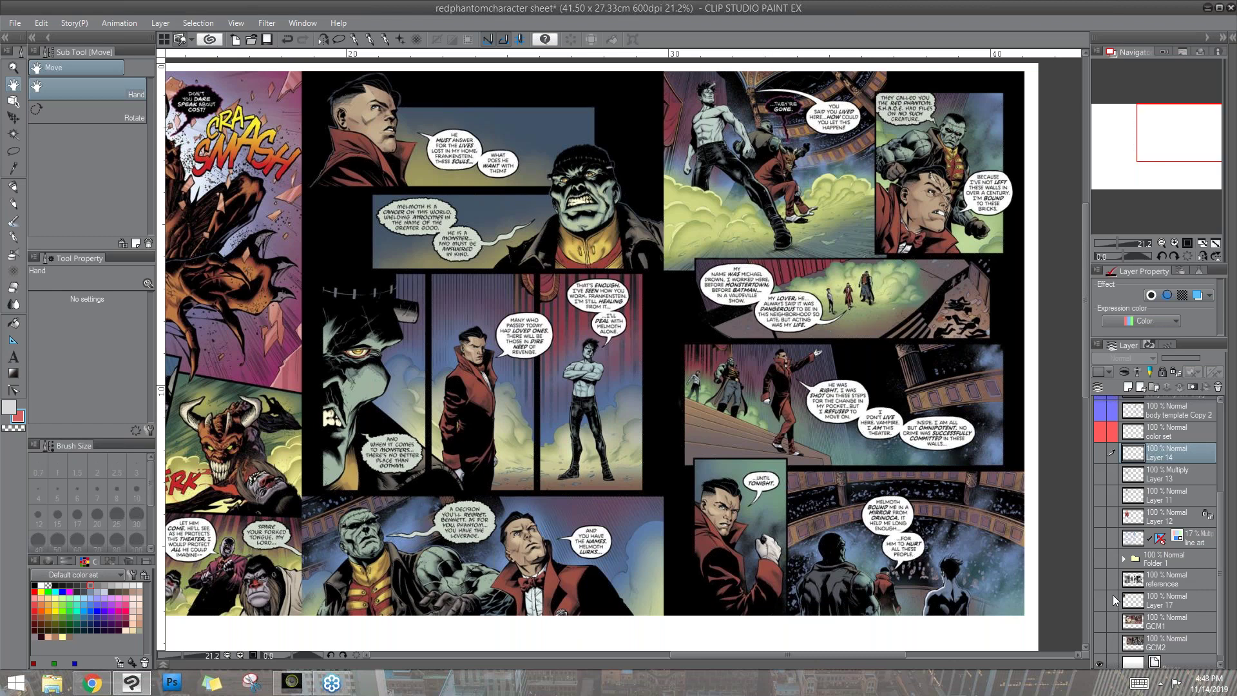
{"action": "left_click", "coordinate": [1100, 558]}
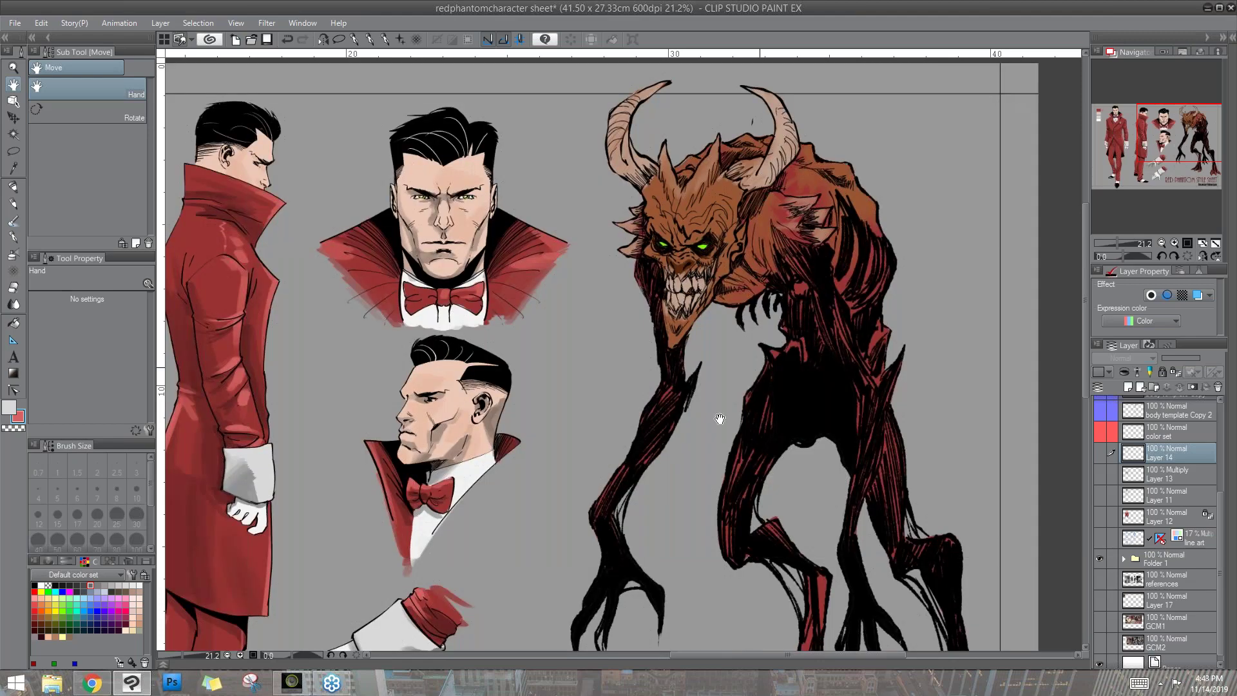
{"action": "scroll", "coordinate": [720, 418], "scroll_direction": "down", "scroll_amount": 1}
{"action": "left_click_drag", "start_coordinate": [898, 479], "coordinate": [947, 350]}
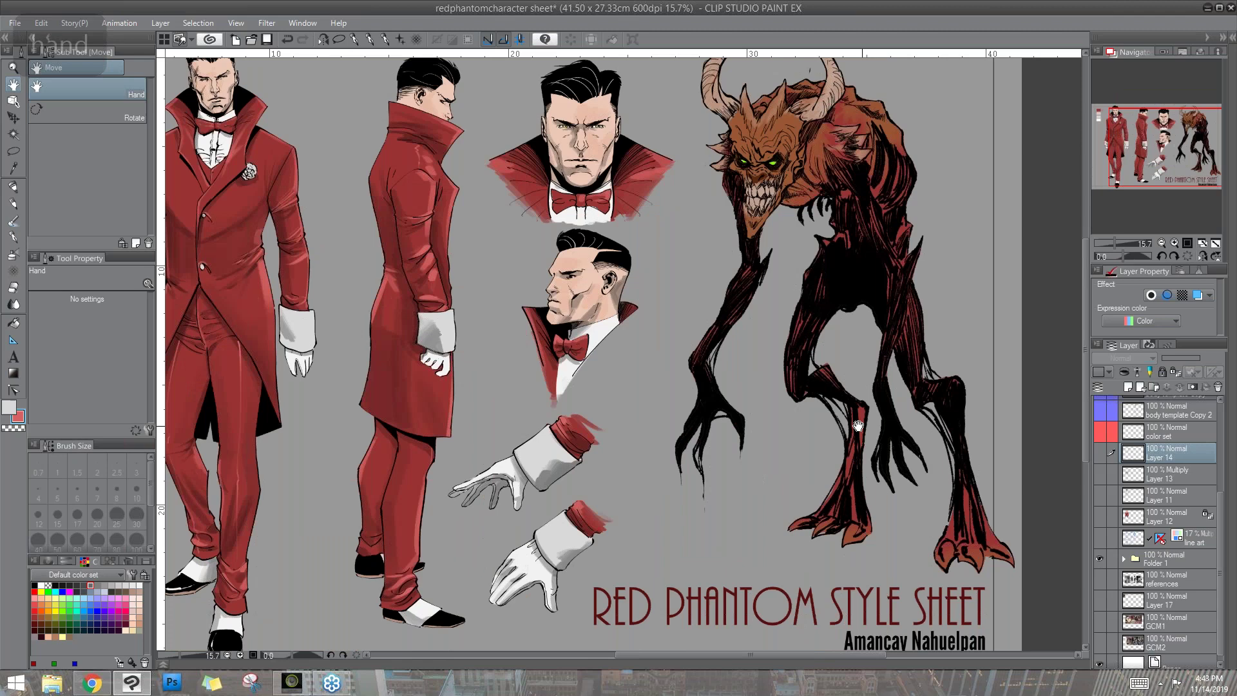
{"action": "scroll", "coordinate": [863, 433], "scroll_direction": "down", "scroll_amount": 1}
{"action": "scroll", "coordinate": [840, 428], "scroll_direction": "up", "scroll_amount": 1}
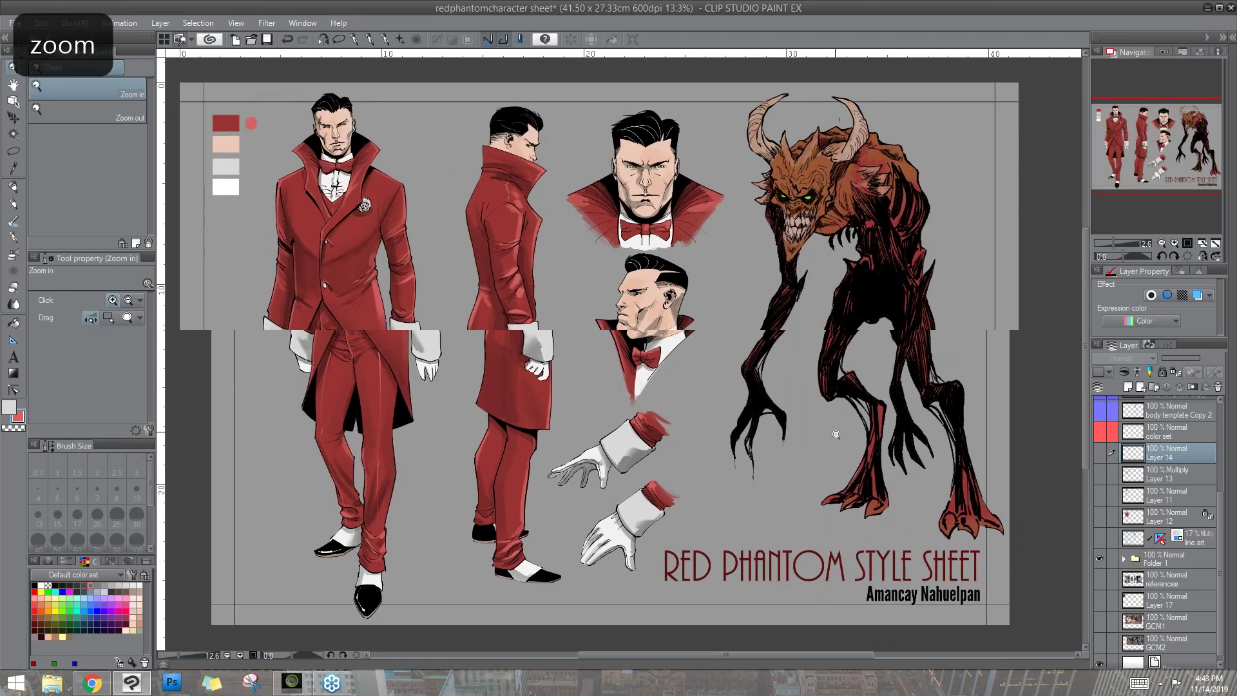
{"action": "left_click_drag", "start_coordinate": [841, 428], "coordinate": [855, 430]}
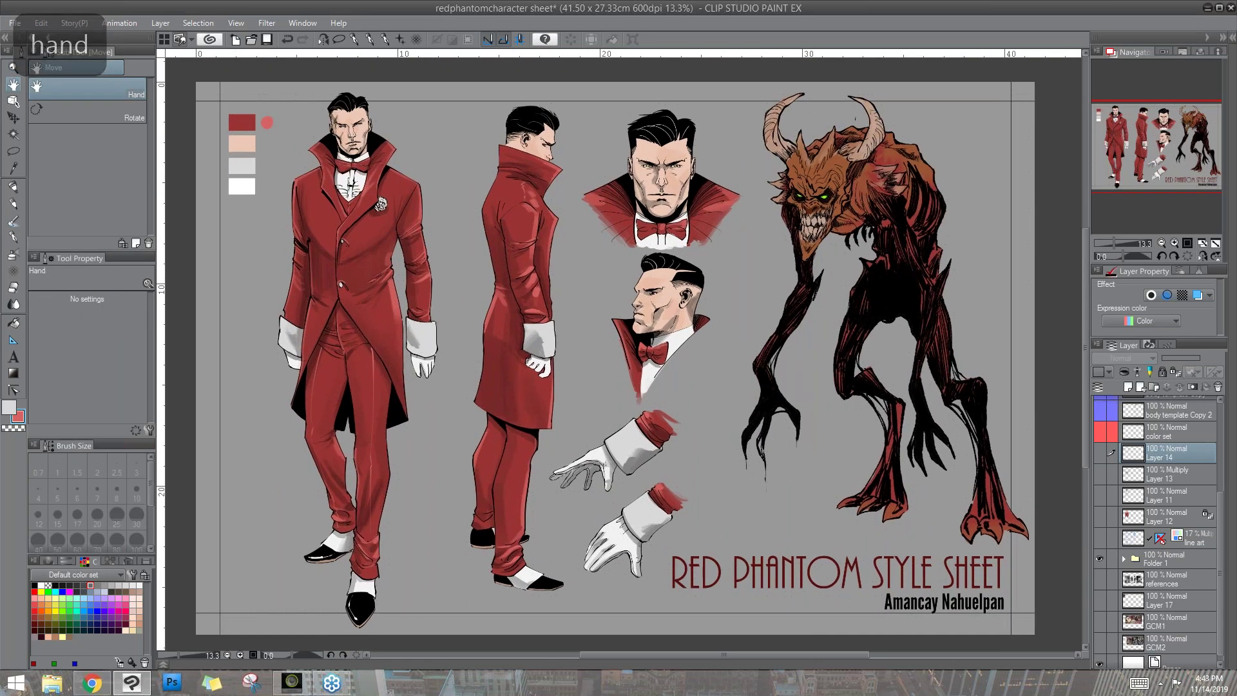
{"action": "left_click_drag", "start_coordinate": [1084, 339], "coordinate": [1084, 334]}
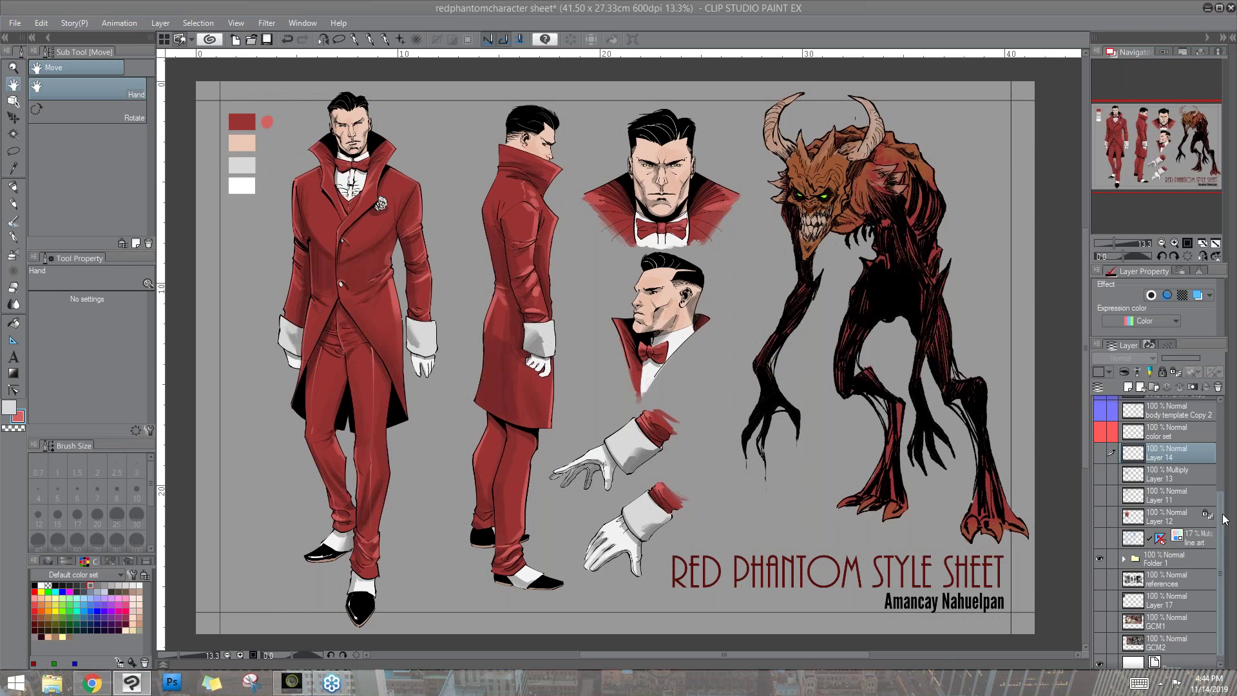
{"action": "scroll", "coordinate": [1142, 491], "scroll_direction": "up", "scroll_amount": 1}
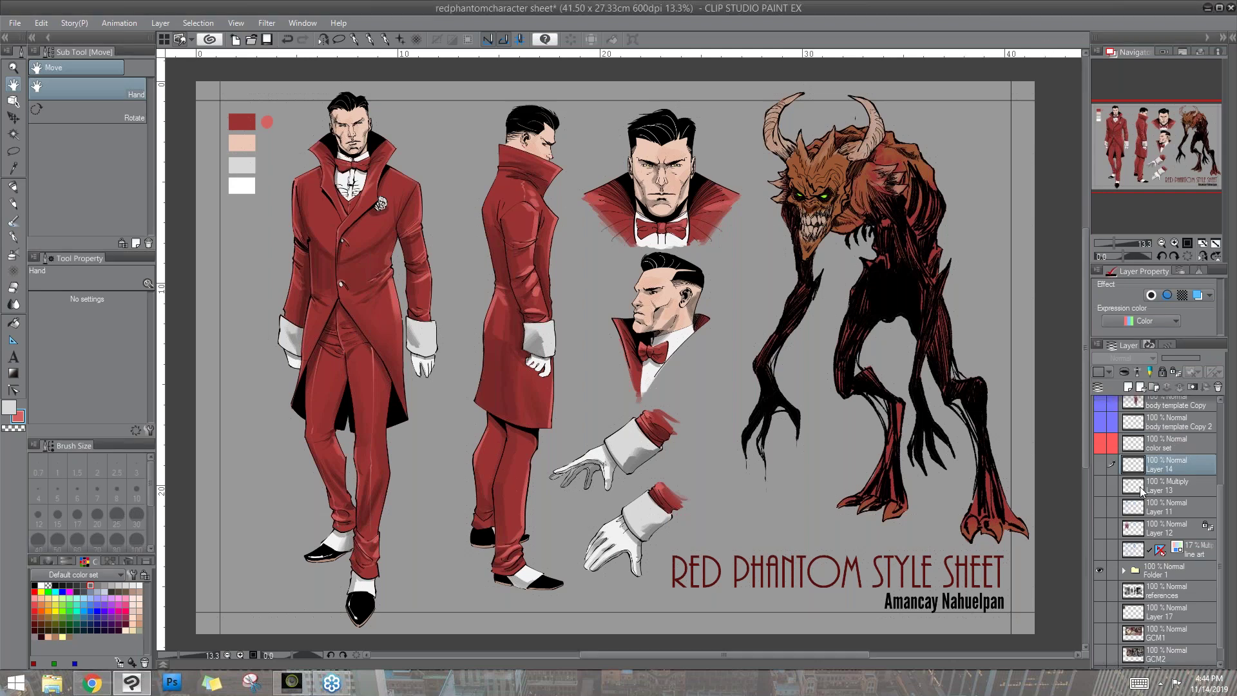
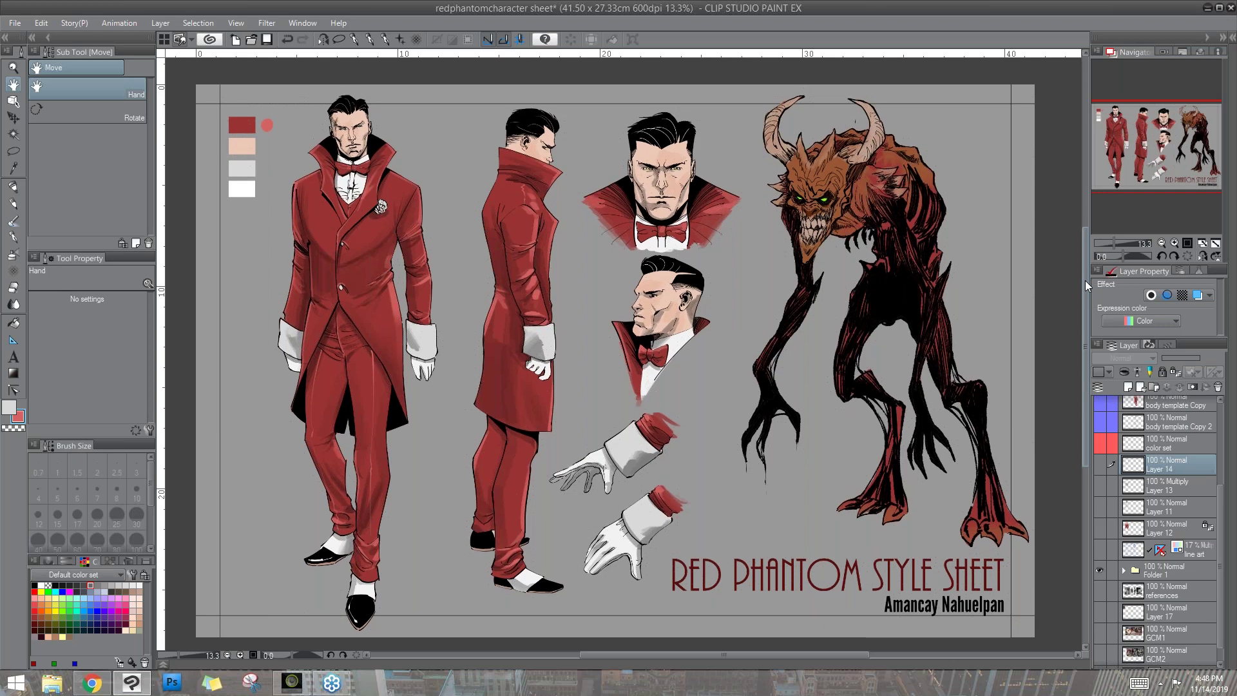
{"action": "left_click_drag", "start_coordinate": [1084, 283], "coordinate": [1084, 286]}
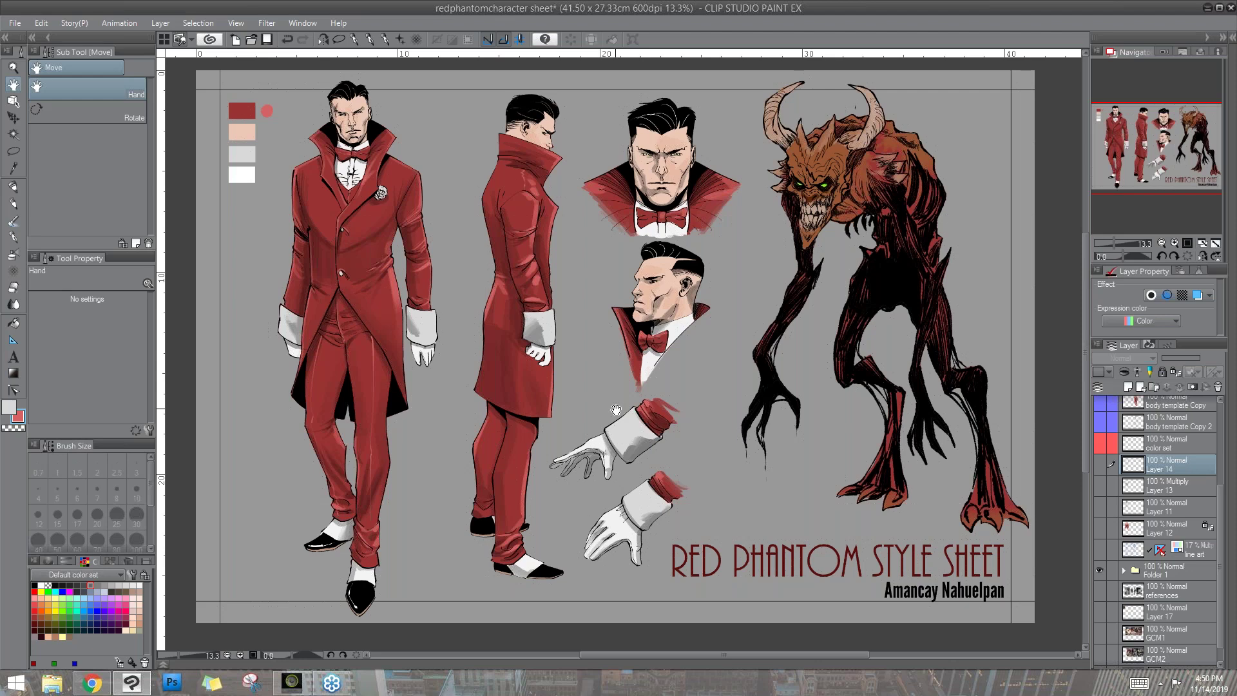
- Examine the style sheet's head studies and demon up close, and return to the front and side figures
{"action": "left_click", "coordinate": [1176, 246]}
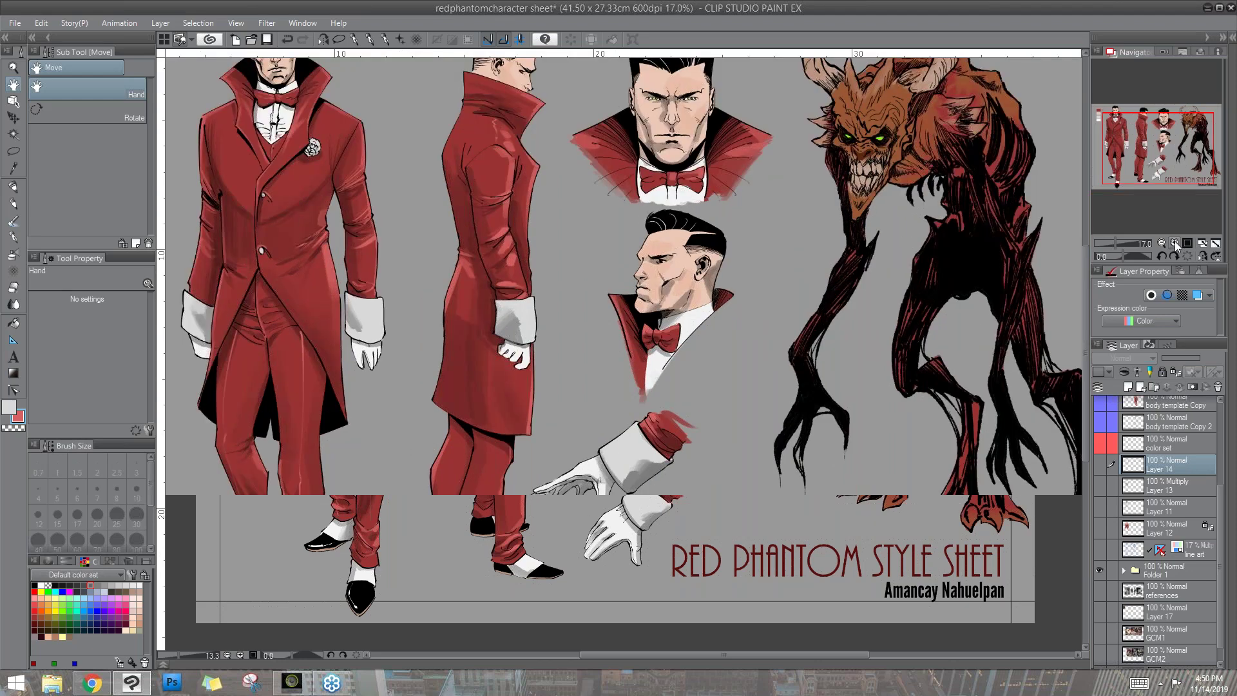
{"action": "left_click", "coordinate": [1176, 246]}
{"action": "left_click_drag", "start_coordinate": [1163, 144], "coordinate": [1172, 129]}
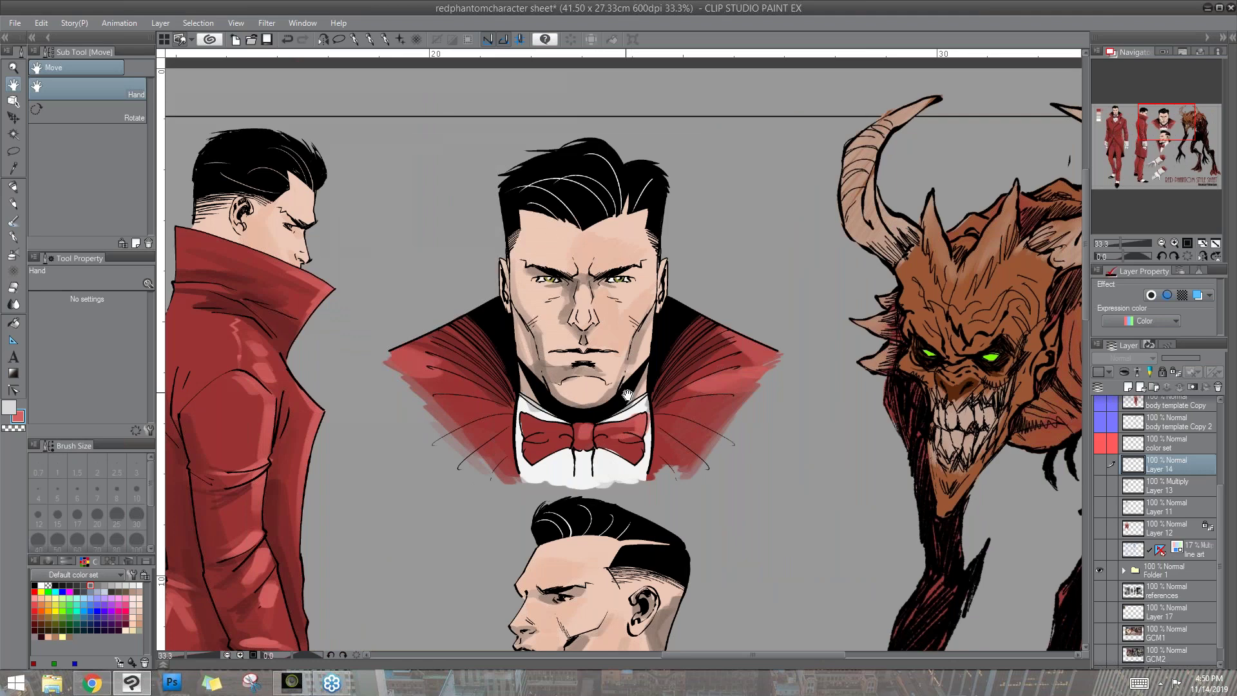
{"action": "left_click", "coordinate": [1163, 241]}
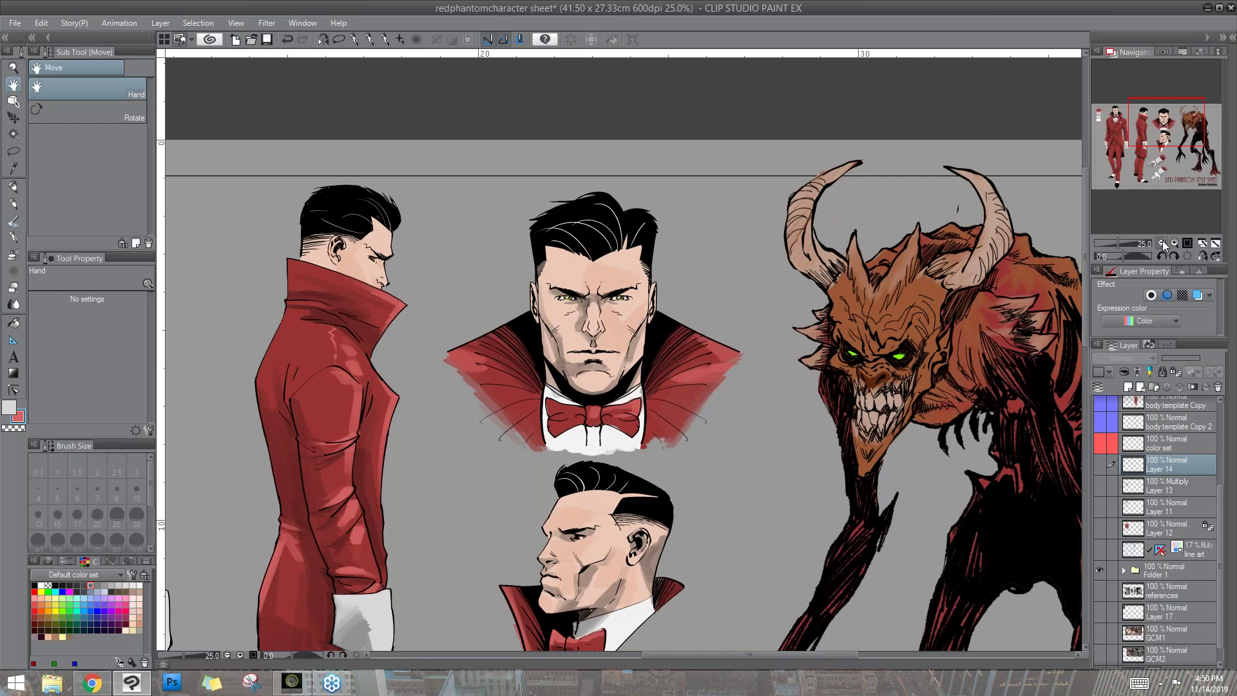
{"action": "left_click", "coordinate": [1107, 244]}
{"action": "left_click_drag", "start_coordinate": [650, 655], "coordinate": [607, 655]}
{"action": "left_click_drag", "start_coordinate": [1085, 265], "coordinate": [1081, 304]}
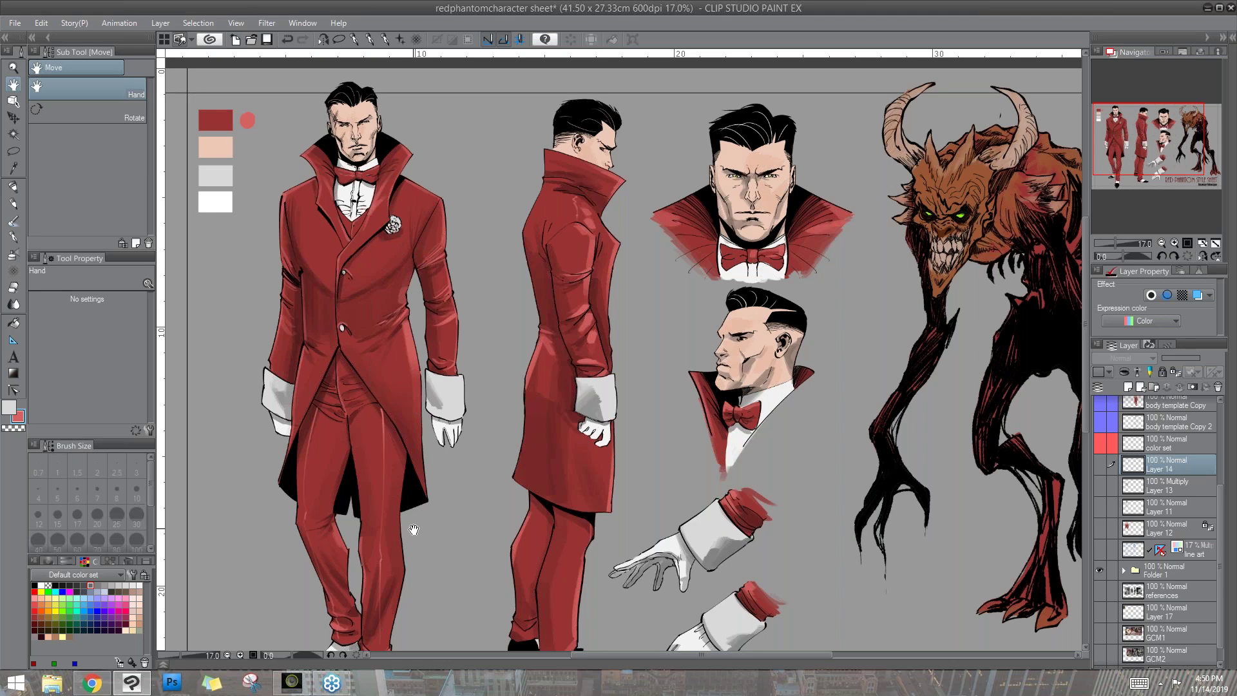
- View the whole Red Phantom style sheet, from the front figure to the demon and title
{"action": "left_click", "coordinate": [1161, 243]}
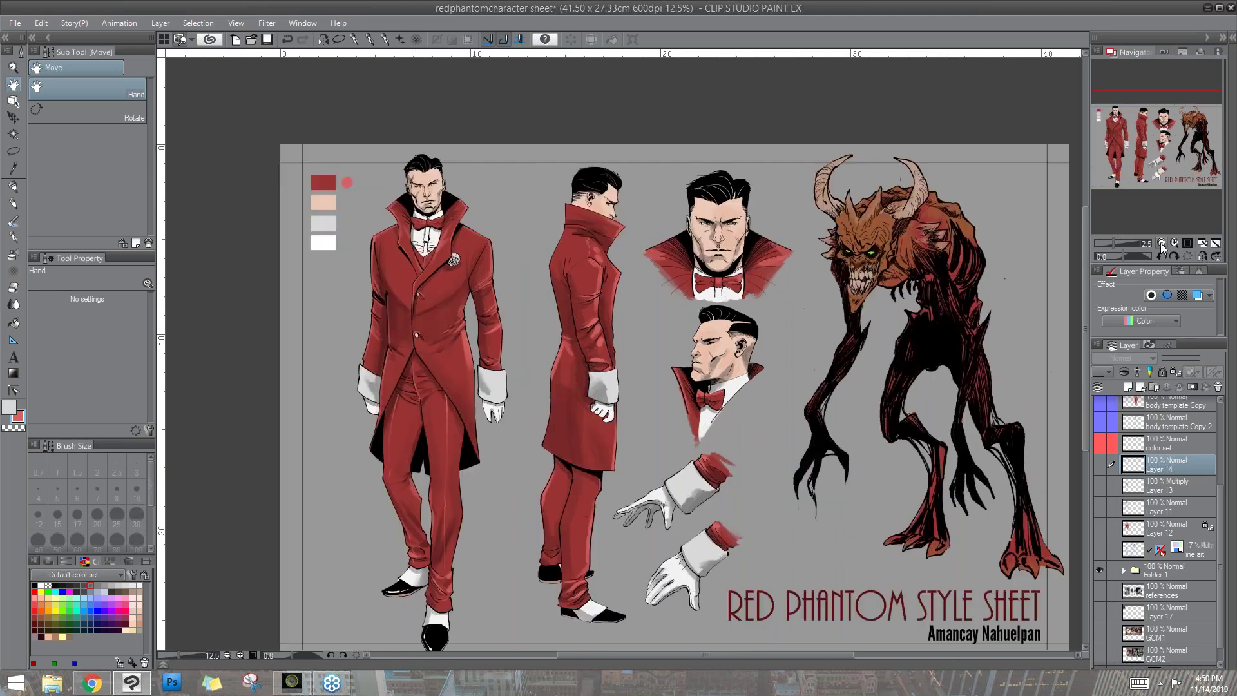
{"action": "scroll", "coordinate": [1082, 309], "scroll_direction": "down", "scroll_amount": 2}
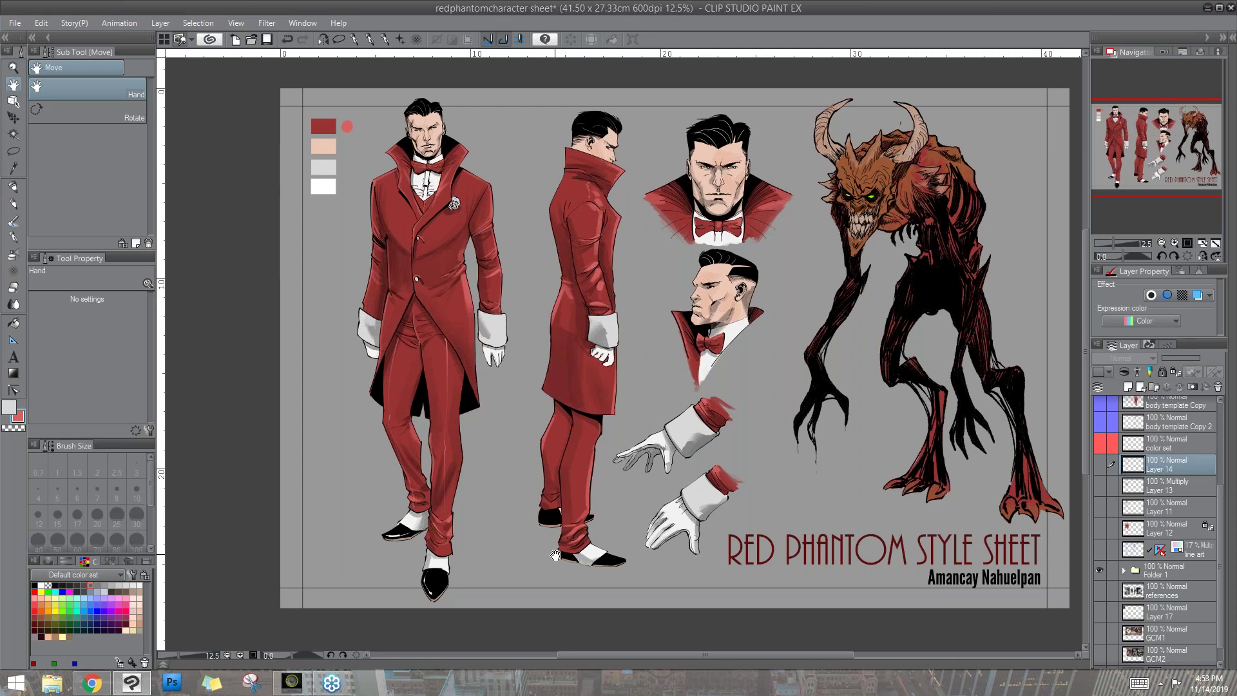
{"action": "left_click_drag", "start_coordinate": [1086, 241], "coordinate": [1086, 242]}
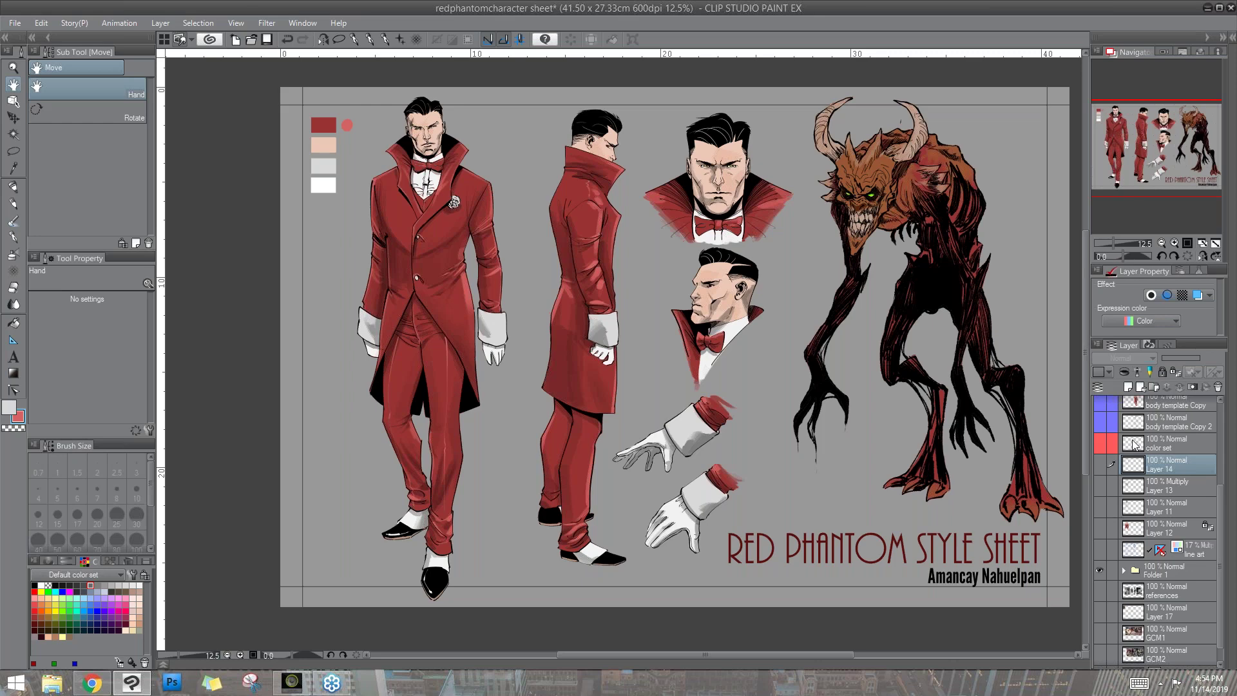
- Open the settings for a new document and switch its use of work to show all comic settings
{"action": "left_click", "coordinate": [14, 23]}
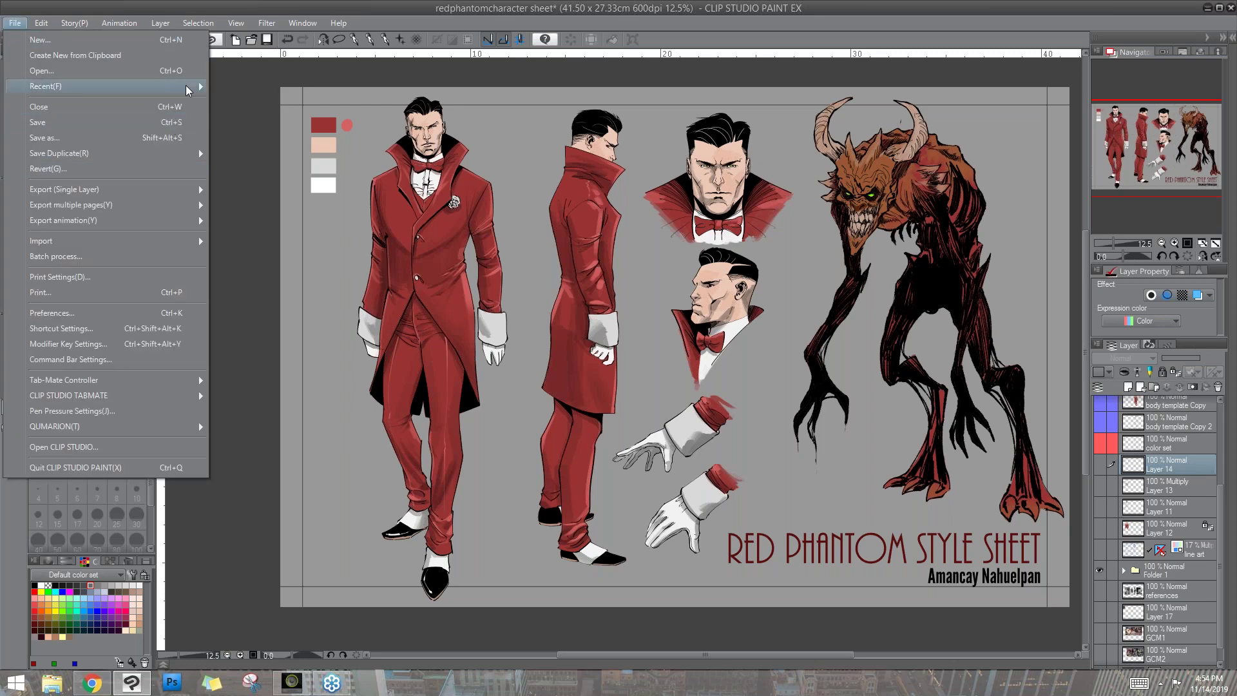
{"action": "left_click", "coordinate": [156, 40]}
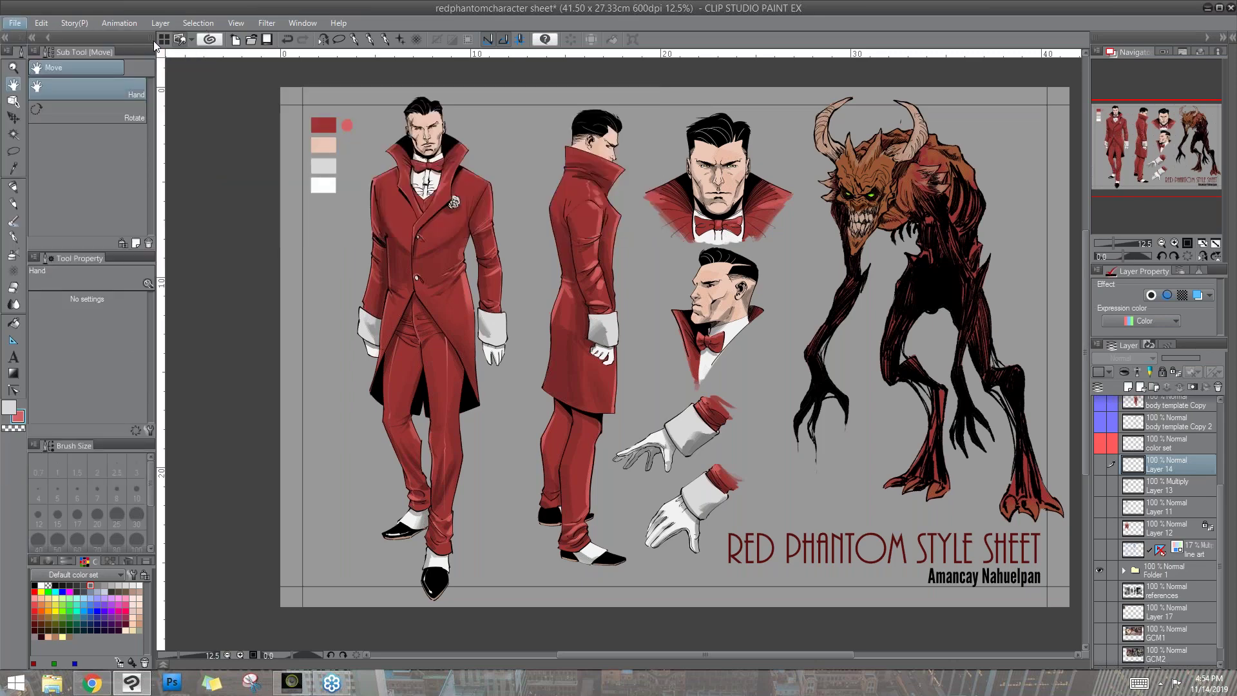
{"action": "left_click_drag", "start_coordinate": [252, 37], "coordinate": [562, 233]}
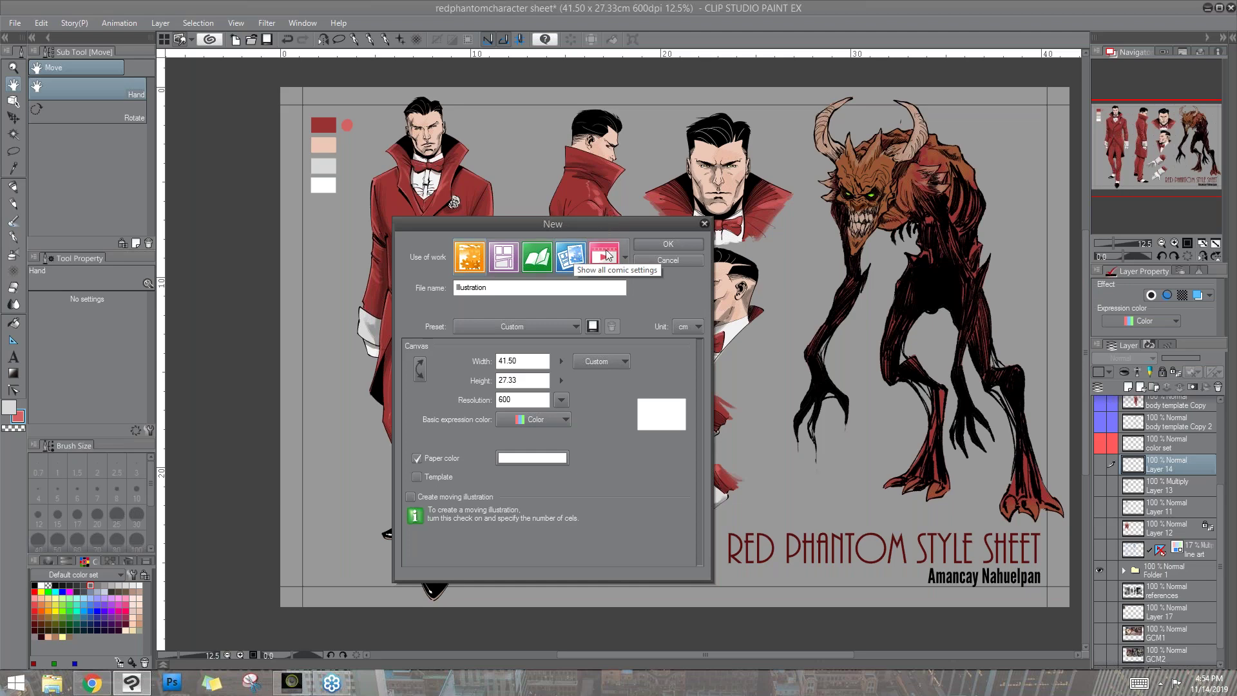
{"action": "left_click", "coordinate": [578, 245]}
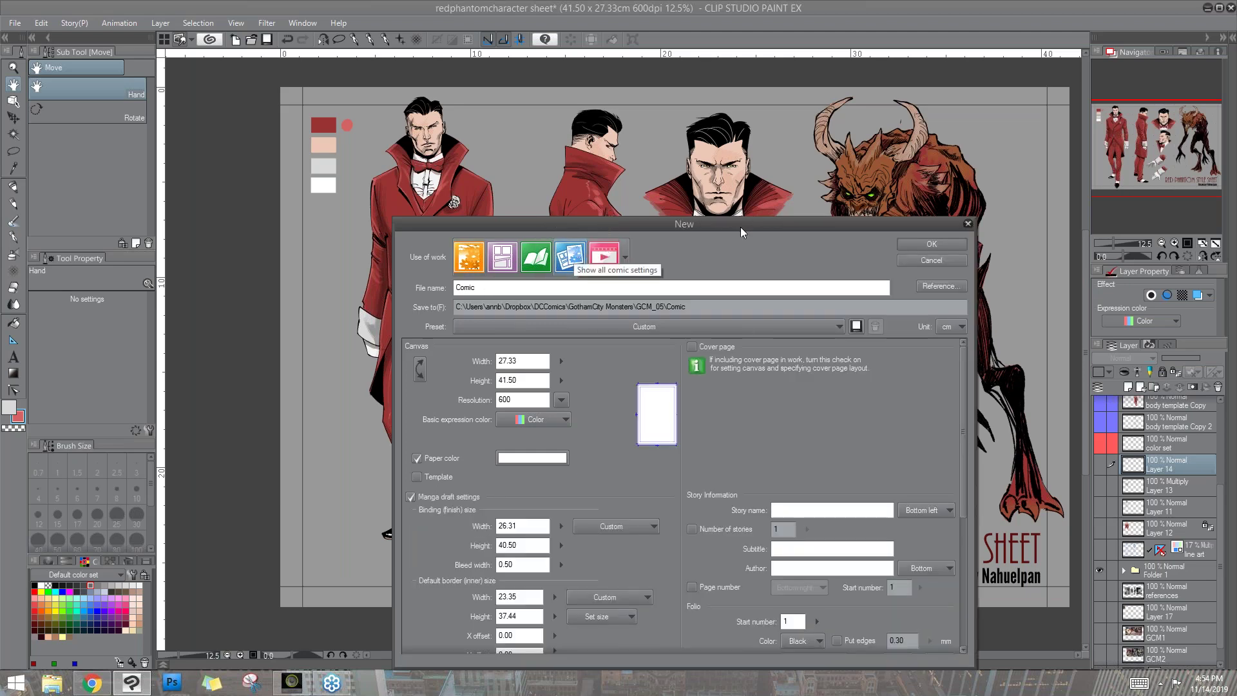
{"action": "left_click_drag", "start_coordinate": [736, 230], "coordinate": [713, 130]}
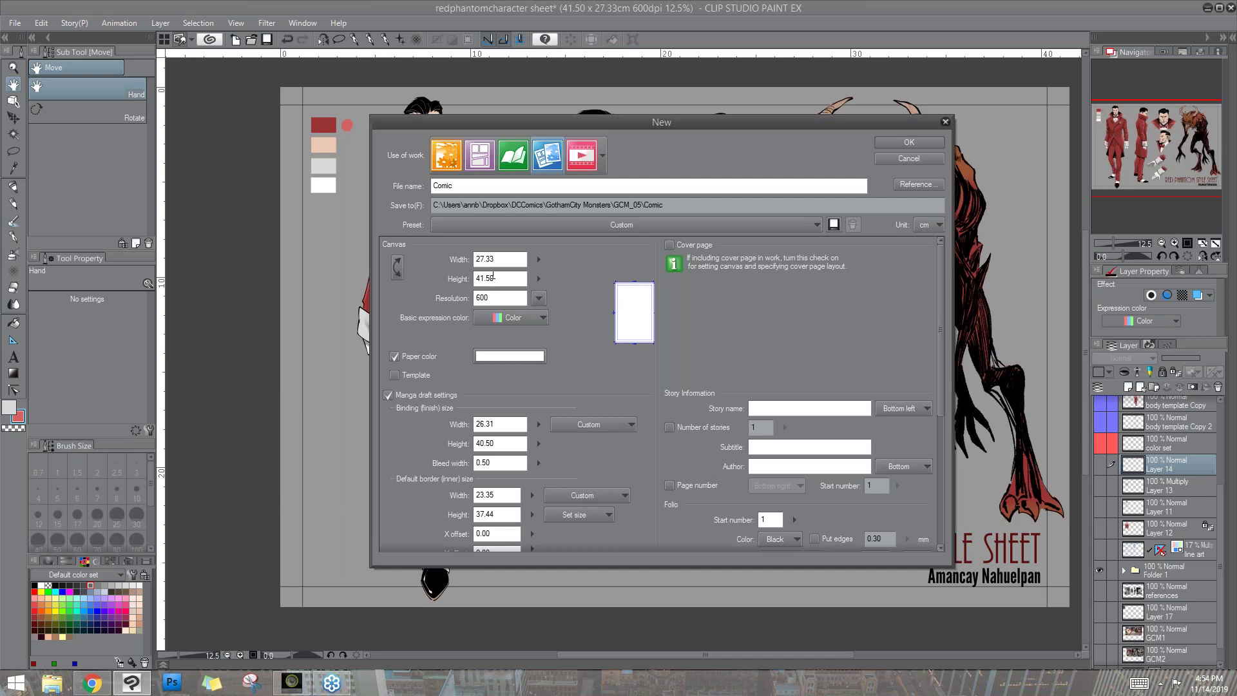
- Apply the DCCOMICS preset, return to the Illustration settings, and close them without creating a document
{"action": "left_click", "coordinate": [817, 224]}
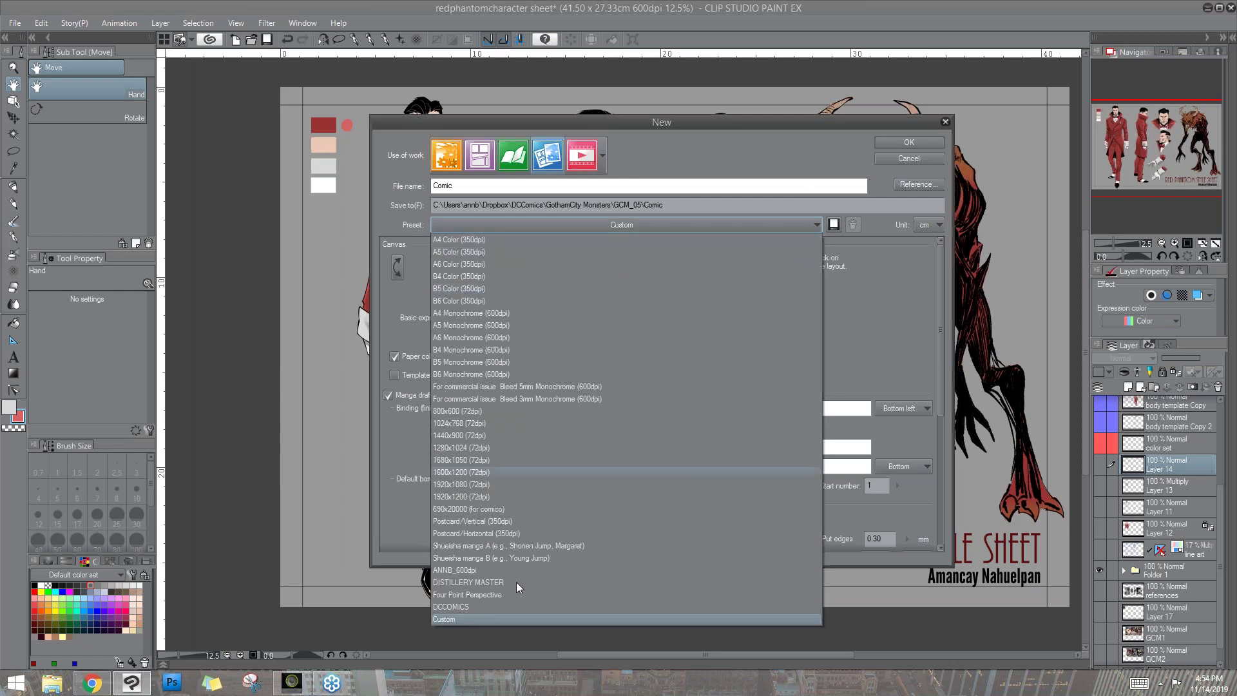
{"action": "left_click", "coordinate": [488, 608]}
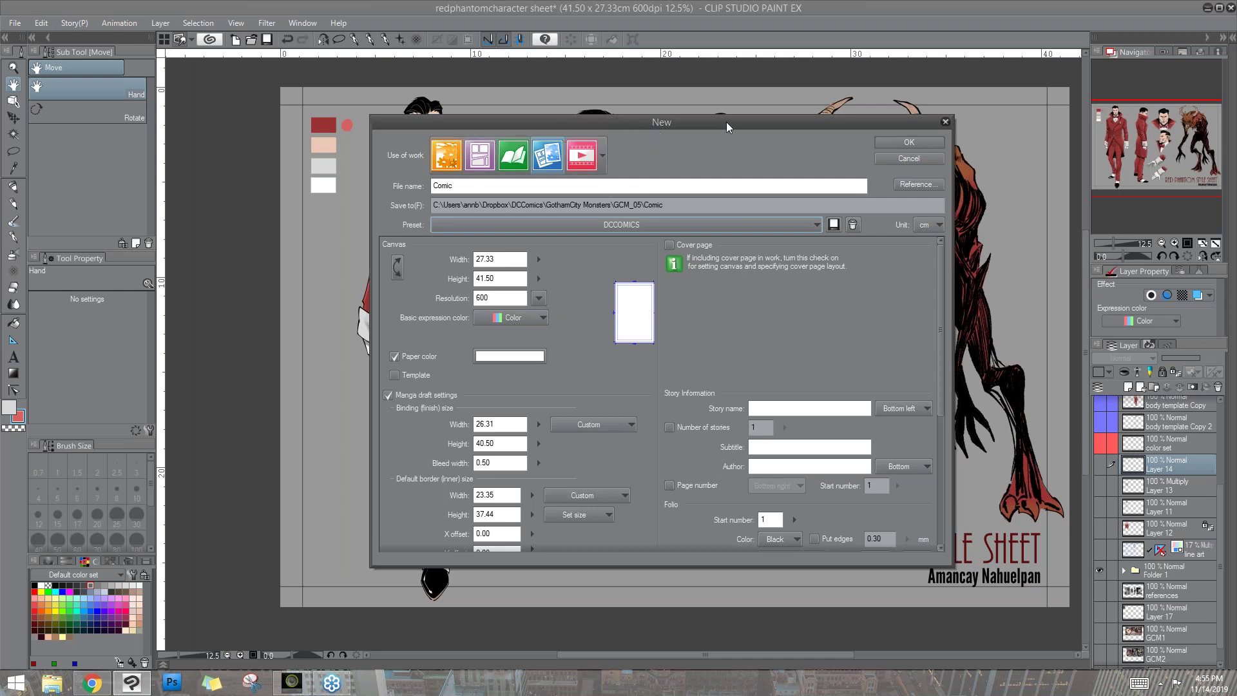
{"action": "mouse_move", "coordinate": [722, 126]}
{"action": "left_mouse_down"}
{"action": "mouse_move", "coordinate": [723, 145]}
{"action": "mouse_move", "coordinate": [714, 122]}
{"action": "left_mouse_up"}
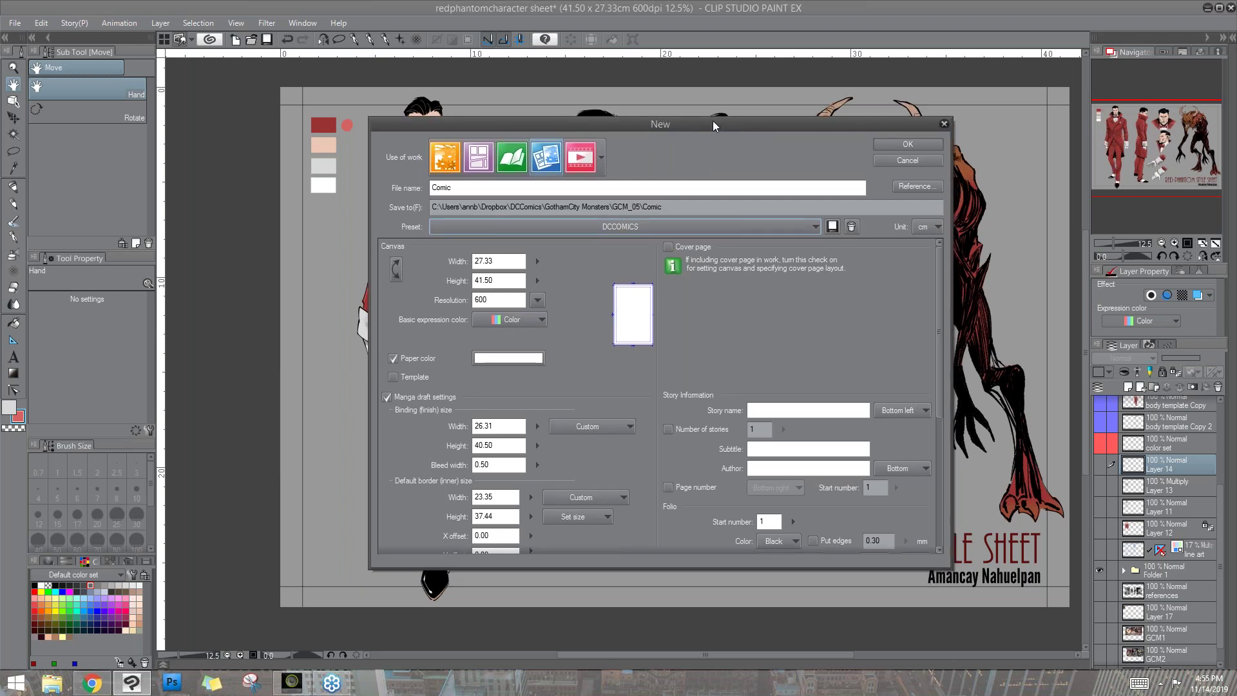
{"action": "left_click", "coordinate": [451, 151]}
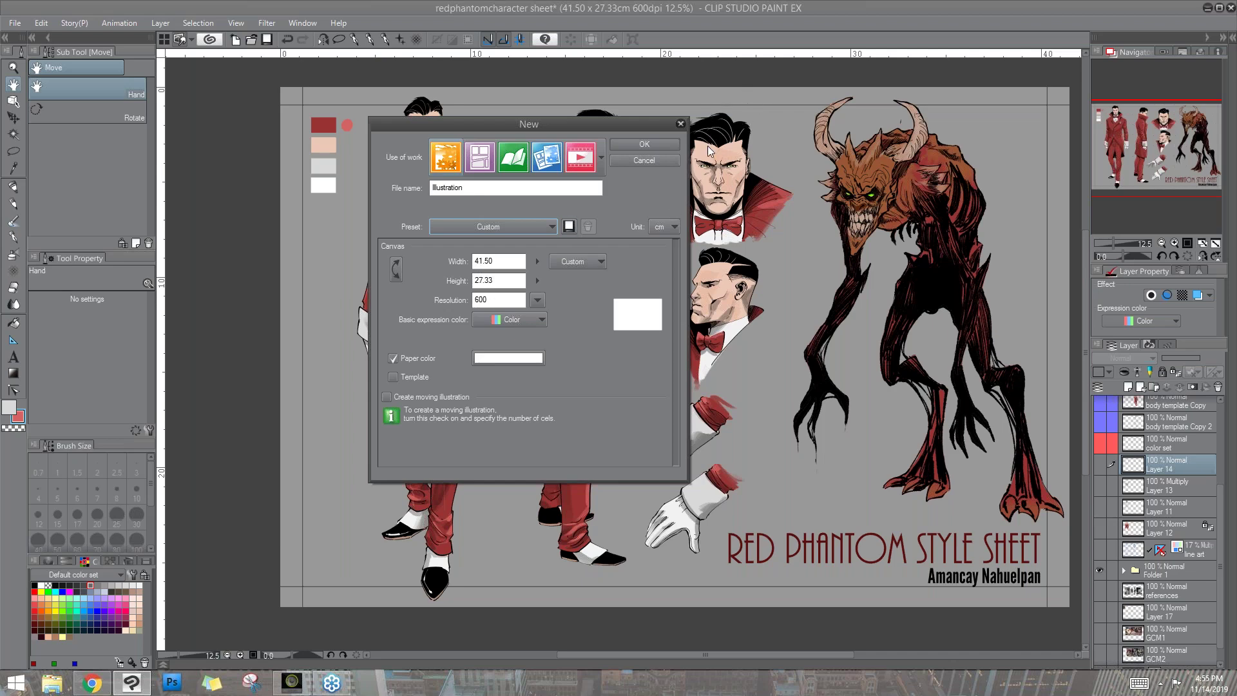
{"action": "left_click", "coordinate": [682, 125]}
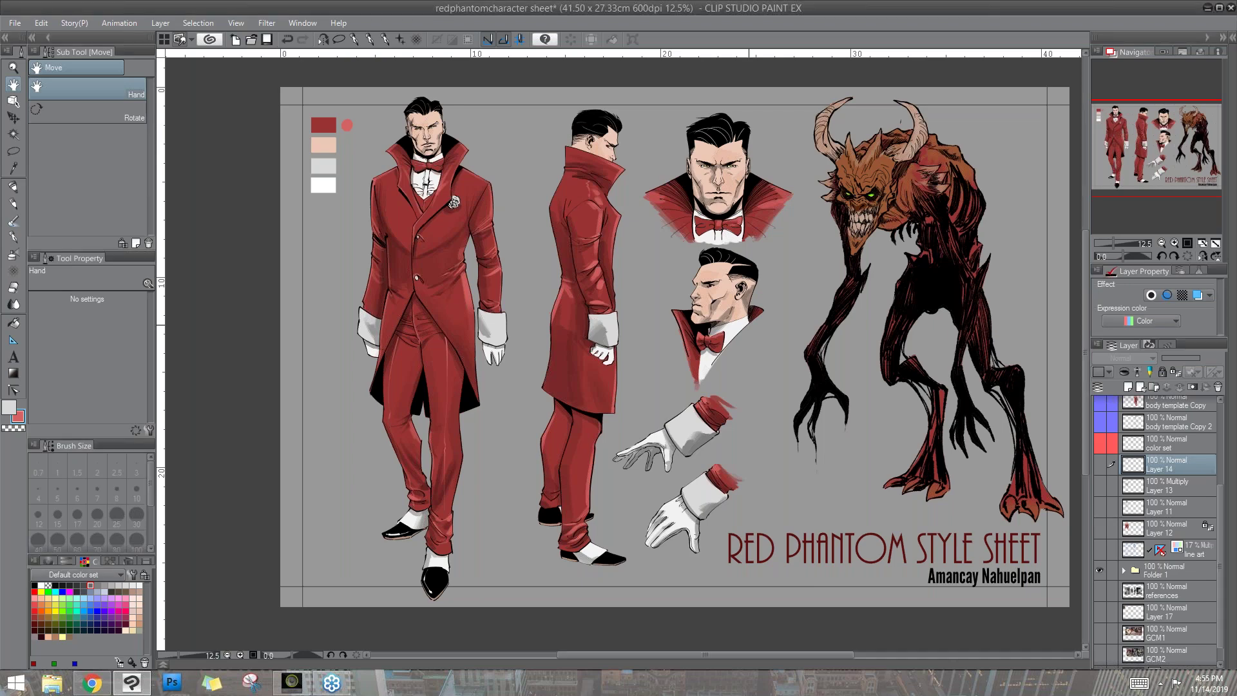
{"action": "left_click_drag", "start_coordinate": [759, 360], "coordinate": [717, 354]}
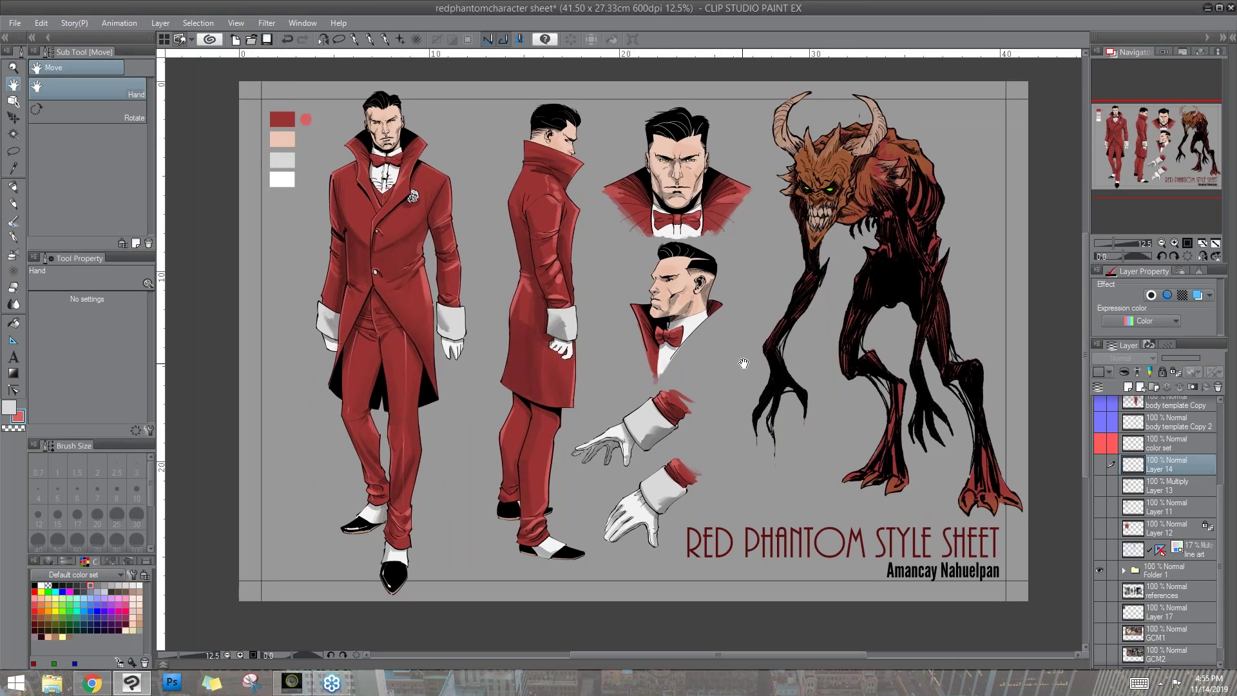
{"action": "left_click_drag", "start_coordinate": [736, 369], "coordinate": [723, 372]}
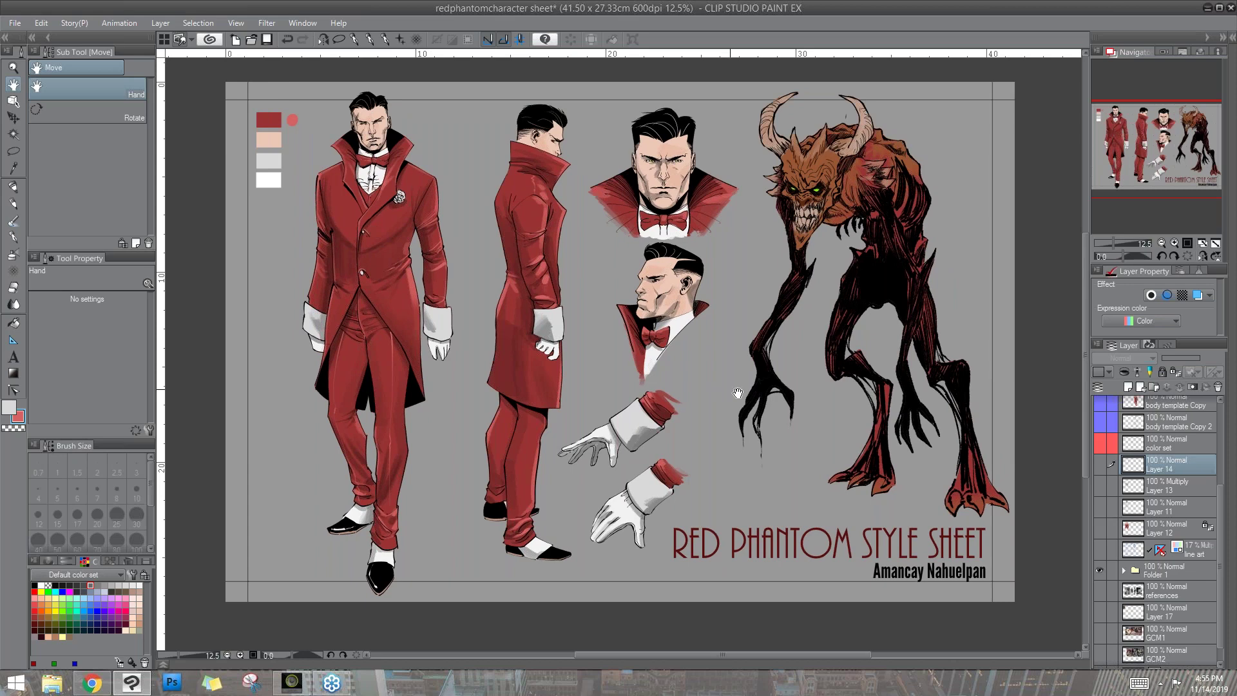
{"action": "left_click_drag", "start_coordinate": [728, 399], "coordinate": [721, 400]}
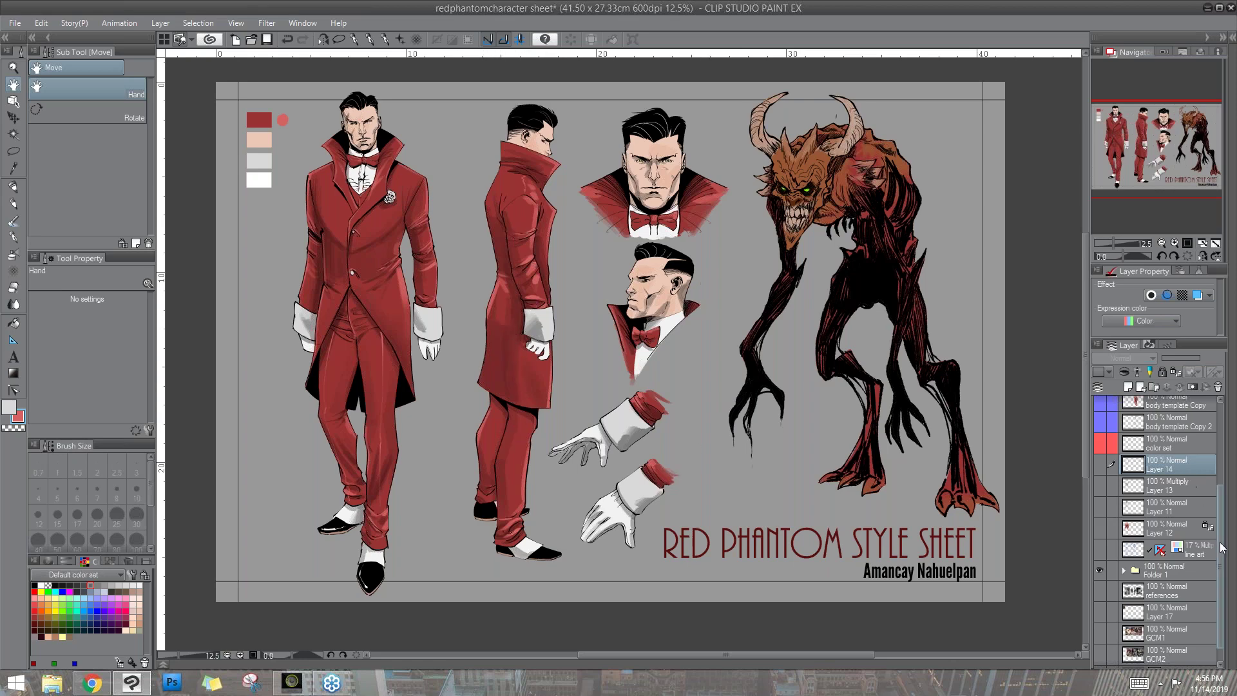
- Hide Folder 1 and toggle the GCM1 layer on and off, leaving only the blank paper displayed
{"action": "scroll", "coordinate": [1107, 568], "scroll_direction": "down", "scroll_amount": 1}
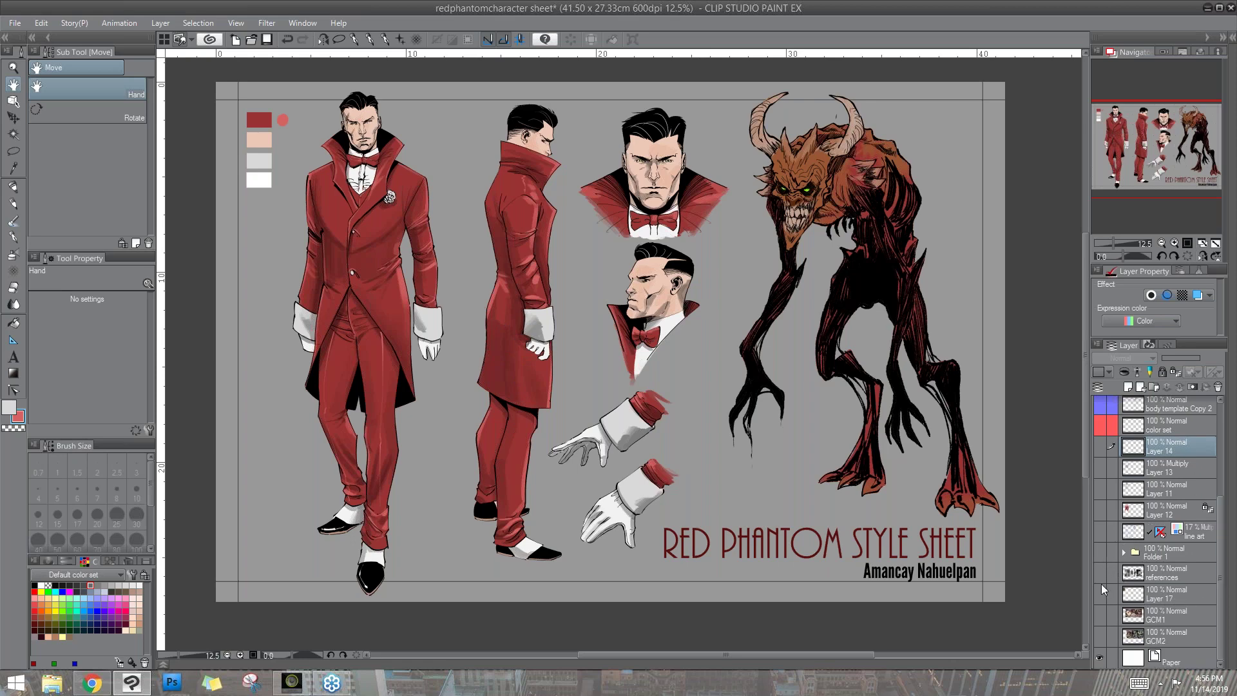
{"action": "left_click", "coordinate": [1099, 552]}
{"action": "left_click", "coordinate": [1100, 616]}
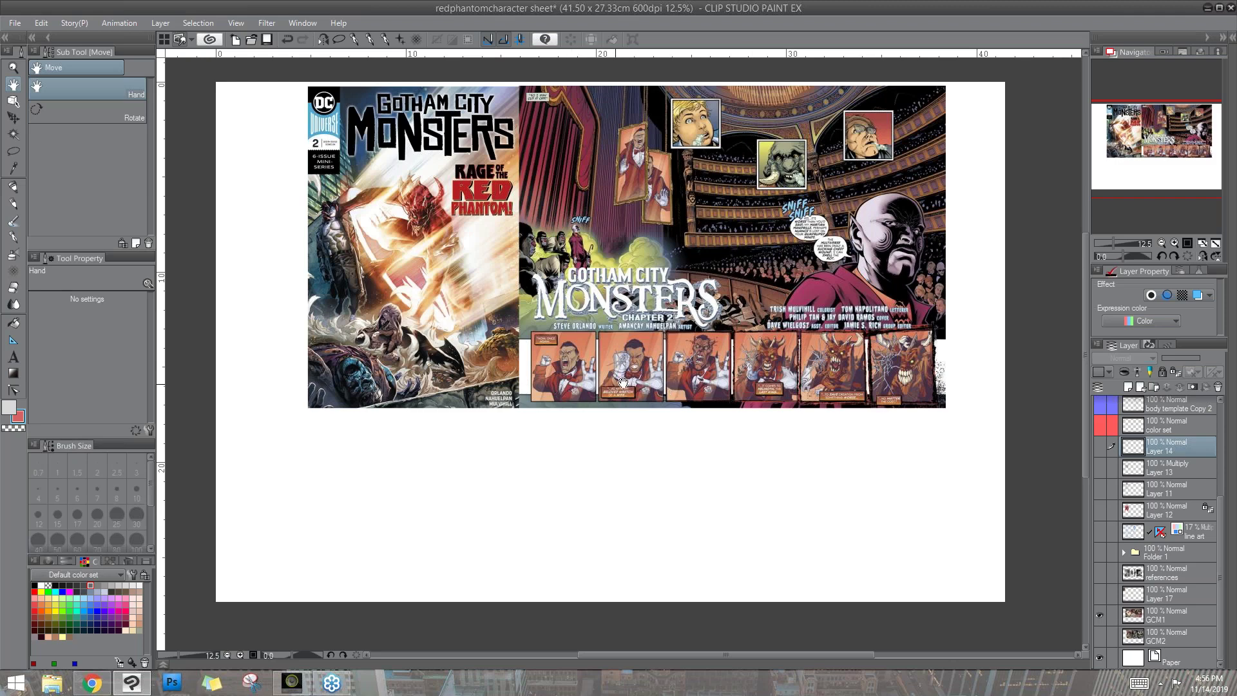
{"action": "left_click", "coordinate": [1100, 616]}
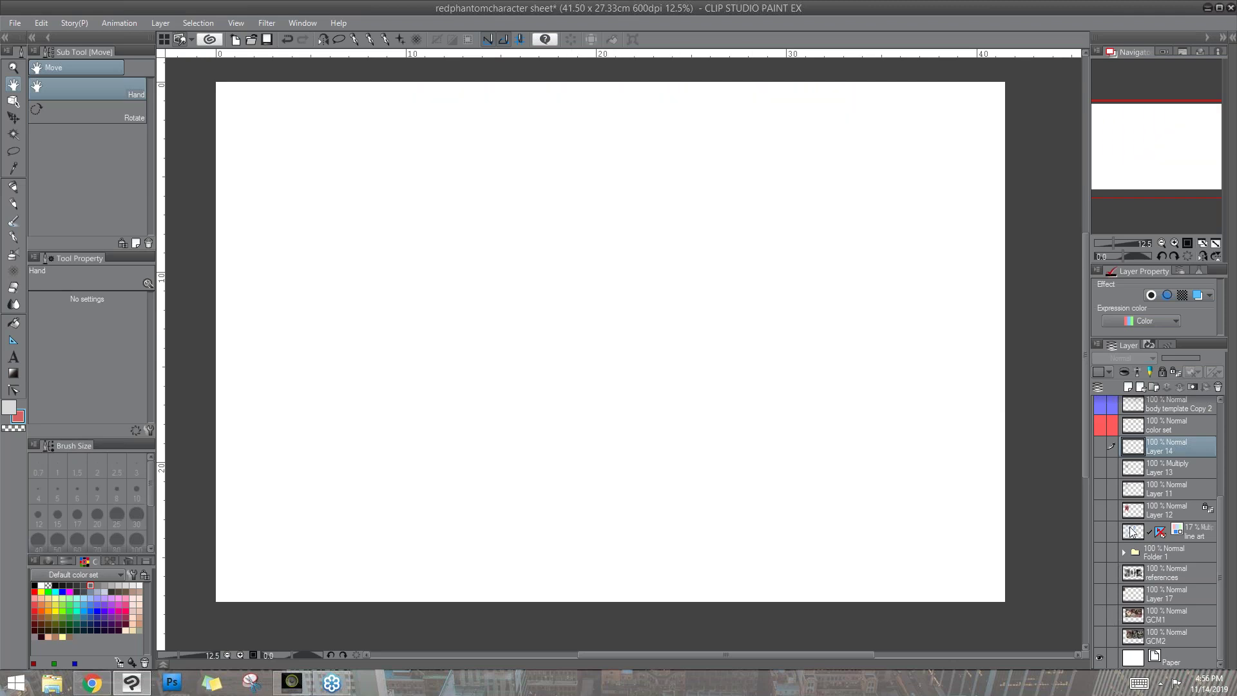
{"action": "left_click", "coordinate": [1099, 553]}
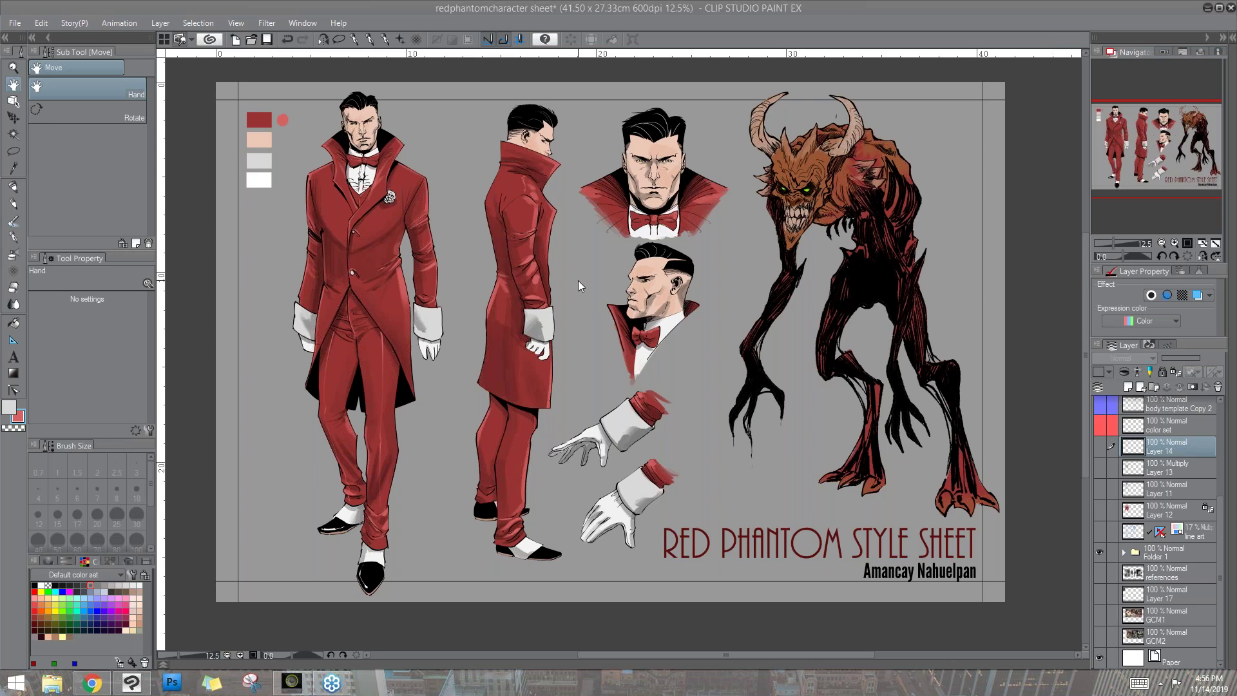
{"action": "left_click", "coordinate": [1099, 554]}
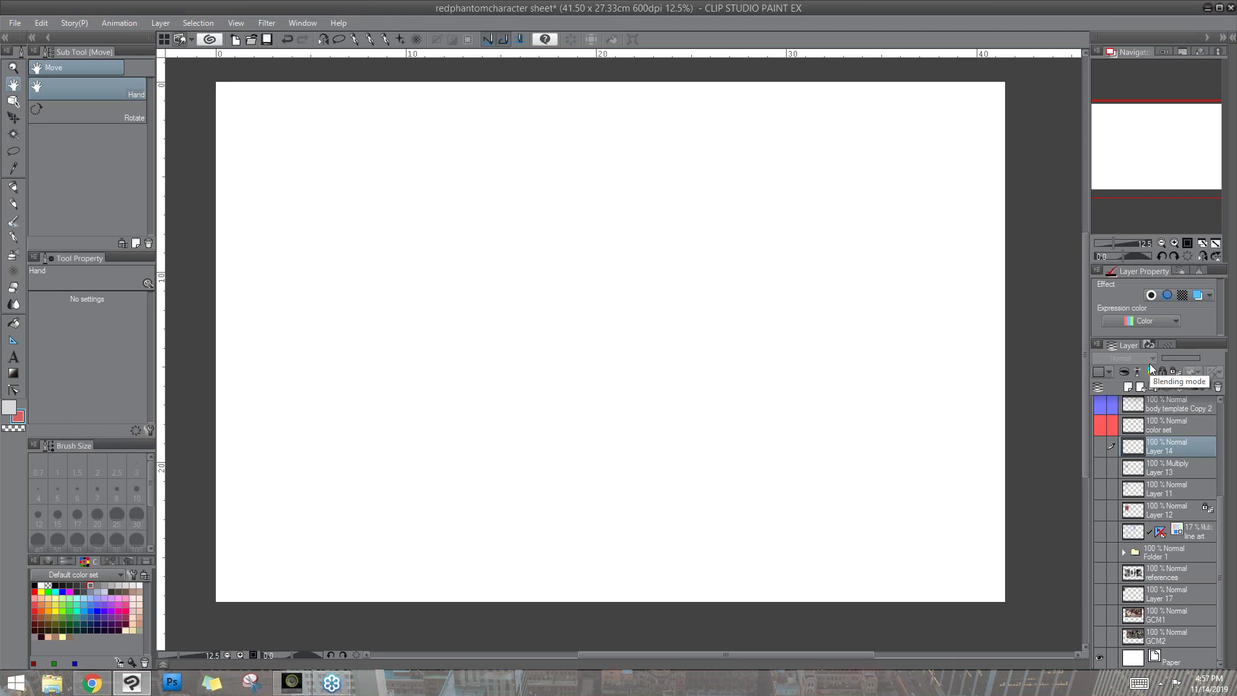
- Create a three-point perspective ruler on the blank canvas from three pairs of converging guide lines
{"action": "key", "text": "u"}
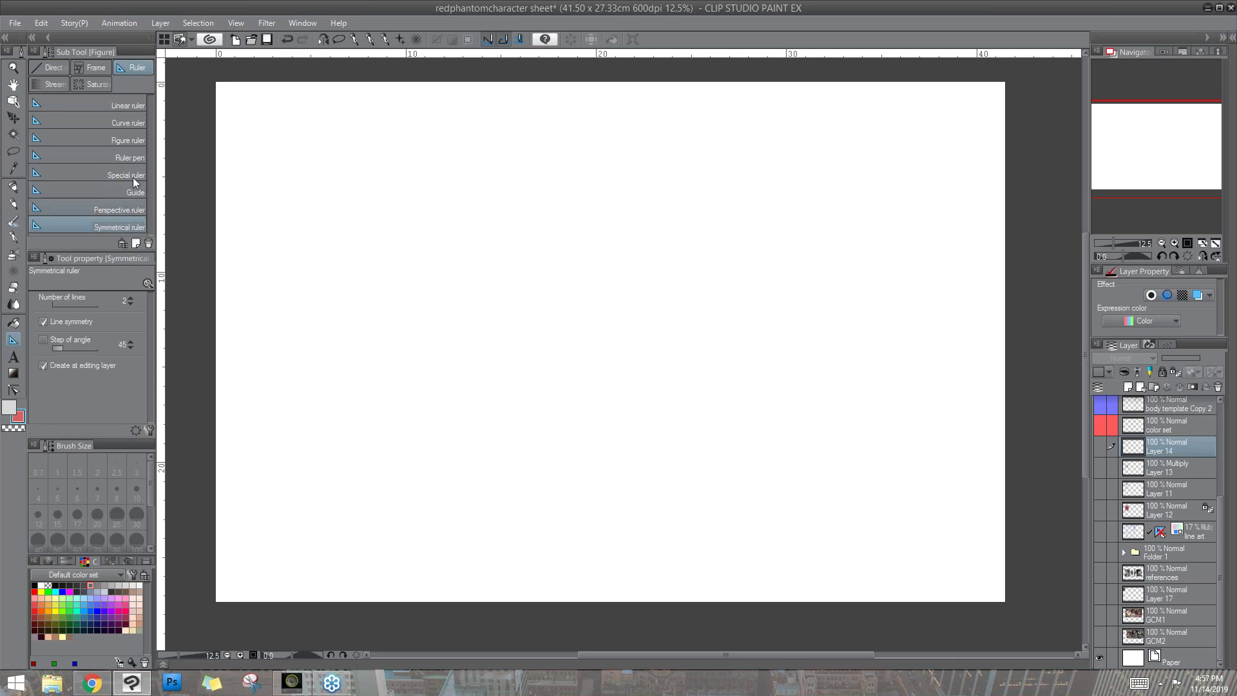
{"action": "left_click", "coordinate": [114, 210]}
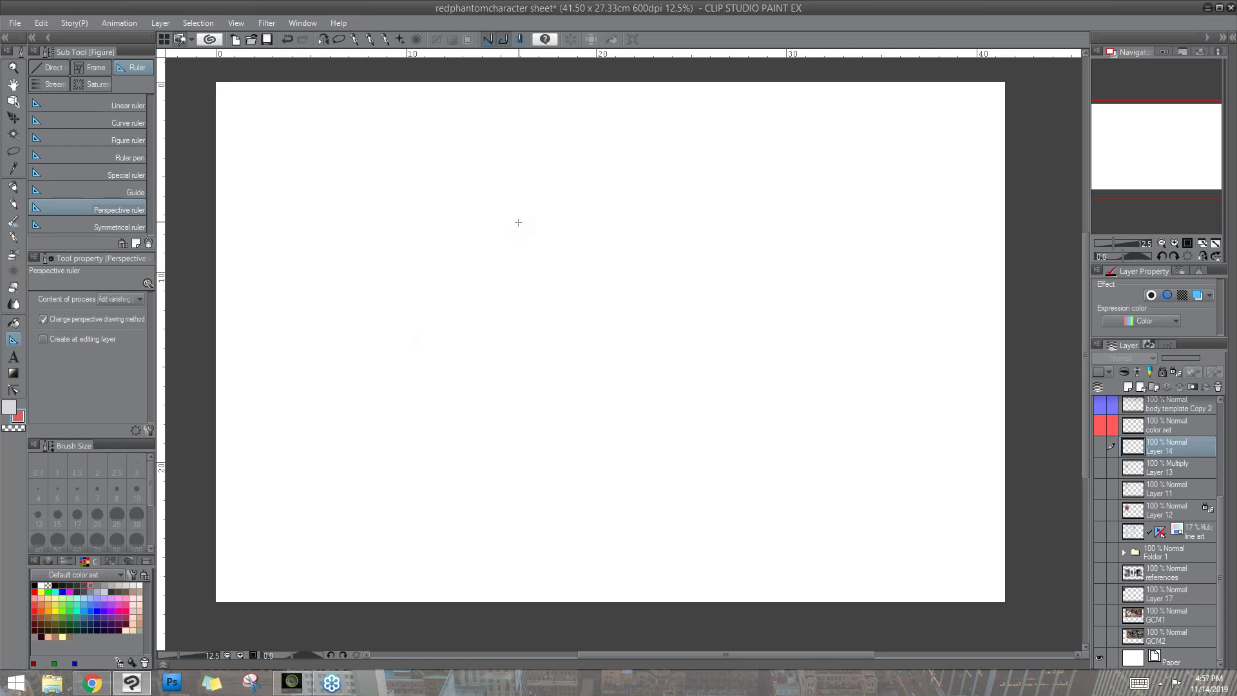
{"action": "left_click_drag", "start_coordinate": [525, 215], "coordinate": [401, 302]}
{"action": "left_click_drag", "start_coordinate": [652, 223], "coordinate": [546, 345]}
{"action": "left_click_drag", "start_coordinate": [386, 250], "coordinate": [635, 354]}
{"action": "left_click_drag", "start_coordinate": [419, 183], "coordinate": [728, 246]}
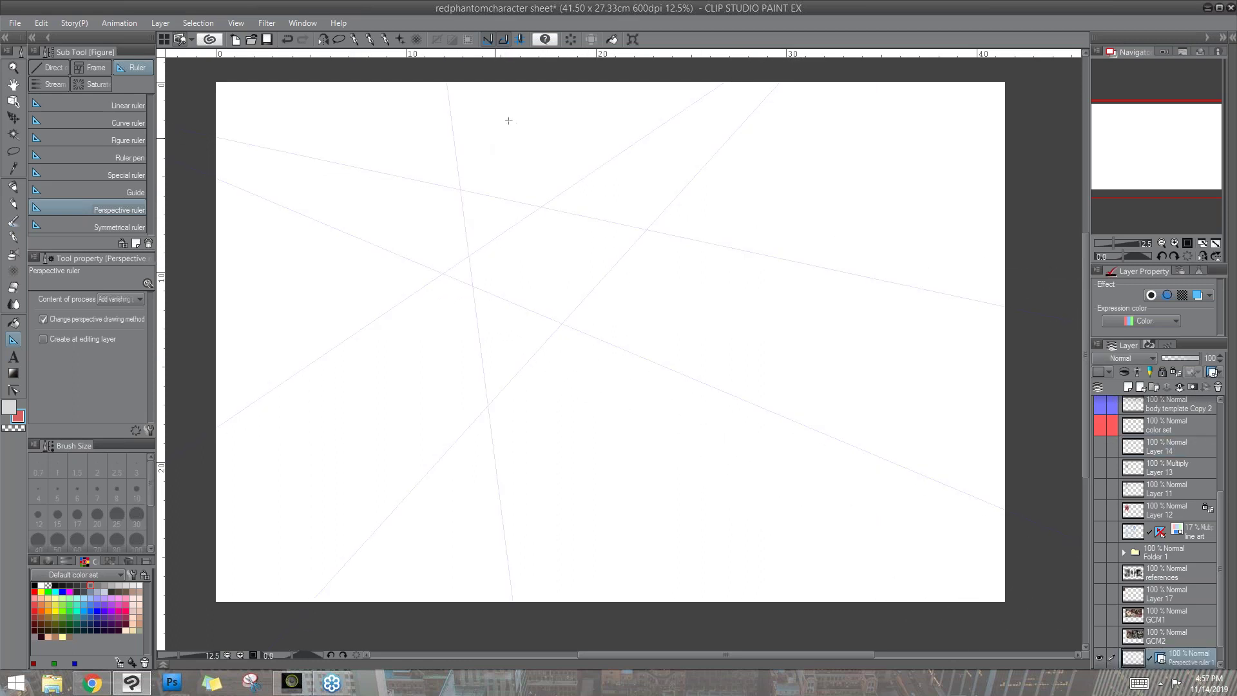
{"action": "left_click_drag", "start_coordinate": [437, 134], "coordinate": [485, 509]}
{"action": "left_click_drag", "start_coordinate": [653, 226], "coordinate": [635, 446]}
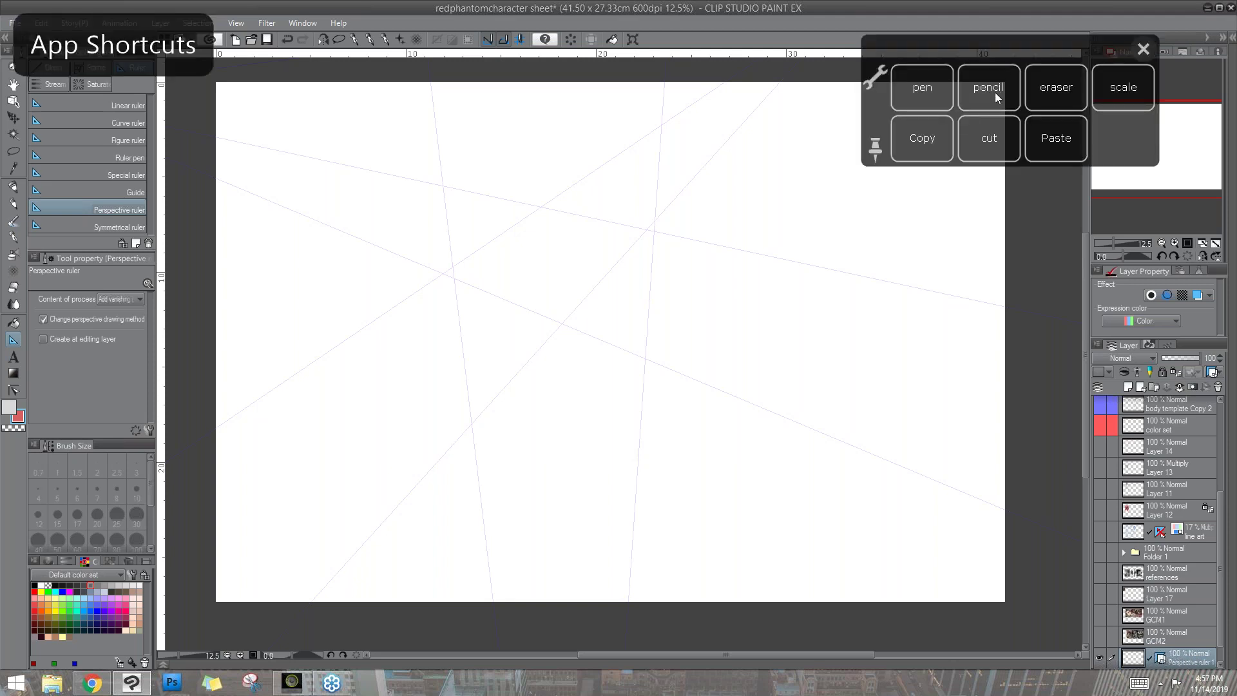
- Draw the top and upright edges of a box in perspective near the page's upper middle, using the black Lighter pencil at size 10
{"action": "left_click", "coordinate": [988, 87]}
{"action": "key", "text": "space"}
{"action": "left_click_drag", "start_coordinate": [732, 355], "coordinate": [812, 425]}
{"action": "mouse_move", "coordinate": [812, 335]}
{"action": "left_mouse_down"}
{"action": "mouse_move", "coordinate": [767, 350]}
{"action": "mouse_move", "coordinate": [760, 378]}
{"action": "mouse_move", "coordinate": [843, 414]}
{"action": "mouse_move", "coordinate": [855, 395]}
{"action": "left_mouse_up"}
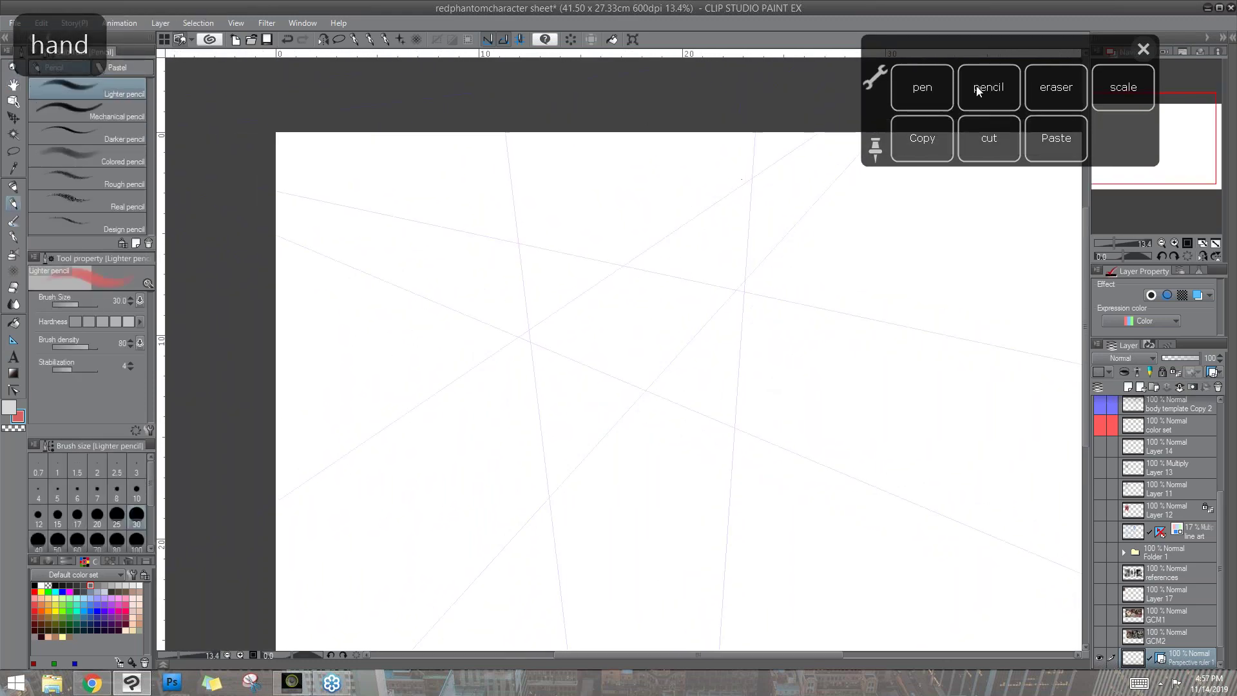
{"action": "left_click_drag", "start_coordinate": [661, 165], "coordinate": [566, 204]}
{"action": "key", "text": "ctrl+z"}
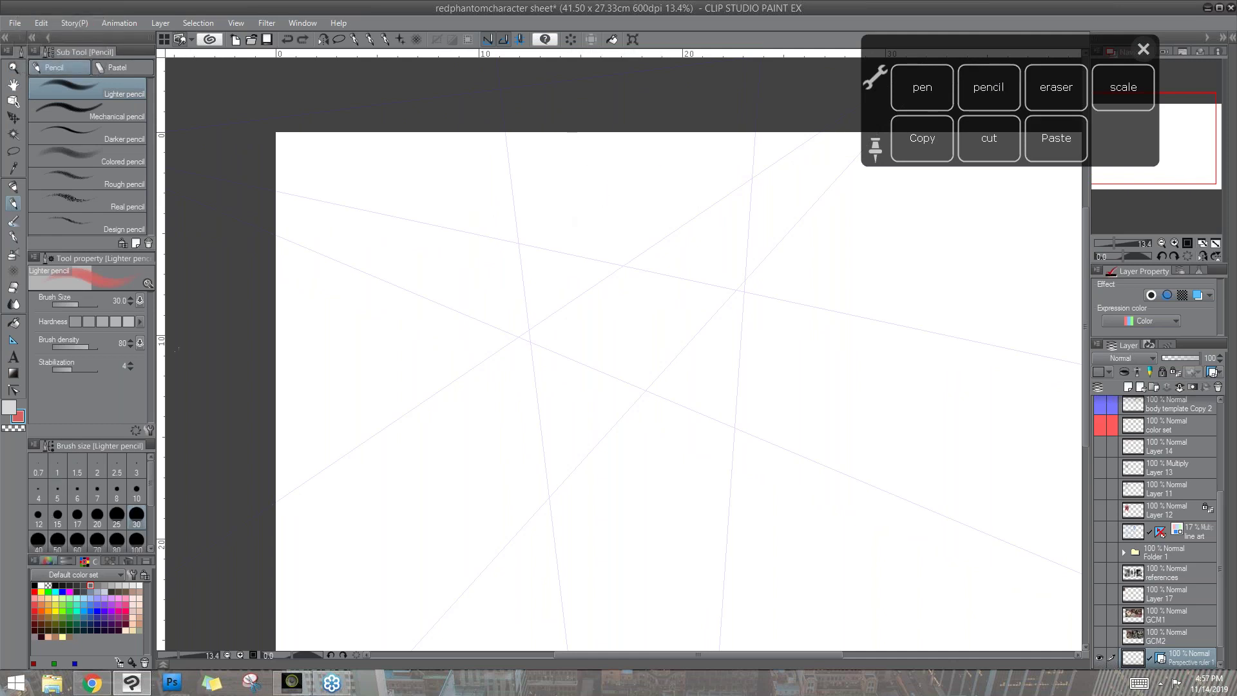
{"action": "left_click", "coordinate": [34, 585]}
{"action": "left_click", "coordinate": [137, 488]}
{"action": "mouse_move", "coordinate": [658, 171]}
{"action": "left_mouse_down"}
{"action": "mouse_move", "coordinate": [592, 211]}
{"action": "mouse_move", "coordinate": [588, 202]}
{"action": "mouse_move", "coordinate": [692, 198]}
{"action": "mouse_move", "coordinate": [650, 165]}
{"action": "mouse_move", "coordinate": [797, 170]}
{"action": "mouse_move", "coordinate": [707, 217]}
{"action": "mouse_move", "coordinate": [736, 227]}
{"action": "mouse_move", "coordinate": [589, 203]}
{"action": "mouse_move", "coordinate": [576, 217]}
{"action": "mouse_move", "coordinate": [590, 302]}
{"action": "left_mouse_up"}
{"action": "left_click_drag", "start_coordinate": [726, 224], "coordinate": [720, 342]}
{"action": "left_click_drag", "start_coordinate": [796, 170], "coordinate": [778, 350]}
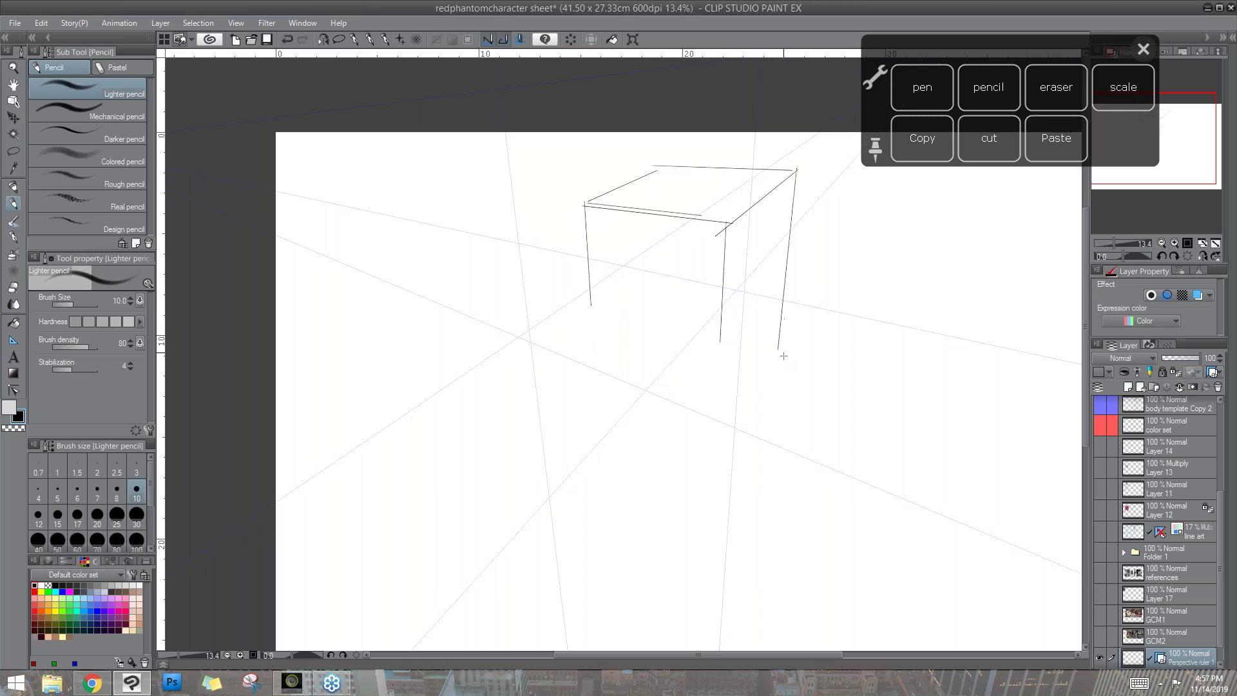
- Draw further perspective boxes below and to the left of the first, including a large one in the middle of the page
{"action": "mouse_move", "coordinate": [559, 292]}
{"action": "left_mouse_down"}
{"action": "mouse_move", "coordinate": [451, 362]}
{"action": "mouse_move", "coordinate": [711, 340]}
{"action": "mouse_move", "coordinate": [744, 352]}
{"action": "mouse_move", "coordinate": [652, 493]}
{"action": "left_mouse_up"}
{"action": "mouse_move", "coordinate": [445, 364]}
{"action": "left_mouse_down"}
{"action": "mouse_move", "coordinate": [638, 486]}
{"action": "mouse_move", "coordinate": [676, 482]}
{"action": "mouse_move", "coordinate": [655, 488]}
{"action": "mouse_move", "coordinate": [657, 555]}
{"action": "left_mouse_up"}
{"action": "left_click_drag", "start_coordinate": [752, 351], "coordinate": [743, 469]}
{"action": "left_click_drag", "start_coordinate": [777, 355], "coordinate": [748, 401]}
{"action": "mouse_move", "coordinate": [361, 336]}
{"action": "left_mouse_down"}
{"action": "mouse_move", "coordinate": [441, 388]}
{"action": "mouse_move", "coordinate": [329, 462]}
{"action": "mouse_move", "coordinate": [291, 370]}
{"action": "left_mouse_up"}
{"action": "left_click_drag", "start_coordinate": [441, 389], "coordinate": [466, 512]}
{"action": "mouse_move", "coordinate": [444, 366]}
{"action": "left_mouse_down"}
{"action": "mouse_move", "coordinate": [460, 447]}
{"action": "mouse_move", "coordinate": [391, 509]}
{"action": "left_mouse_up"}
{"action": "mouse_move", "coordinate": [479, 437]}
{"action": "left_mouse_down"}
{"action": "mouse_move", "coordinate": [577, 498]}
{"action": "mouse_move", "coordinate": [481, 622]}
{"action": "left_mouse_up"}
{"action": "left_click_drag", "start_coordinate": [388, 509], "coordinate": [477, 607]}
{"action": "left_click_drag", "start_coordinate": [576, 506], "coordinate": [584, 585]}
- Zoom in on the large middle box and draw faint vertical perspective lines down across both sides of its top face
{"action": "key", "text": "ctrl+space"}
{"action": "left_click_drag", "start_coordinate": [636, 394], "coordinate": [734, 454]}
{"action": "key", "text": "space"}
{"action": "left_click_drag", "start_coordinate": [701, 460], "coordinate": [731, 482]}
{"action": "key", "text": "ctrl+space"}
{"action": "left_click_drag", "start_coordinate": [674, 410], "coordinate": [715, 415]}
{"action": "left_click", "coordinate": [988, 87]}
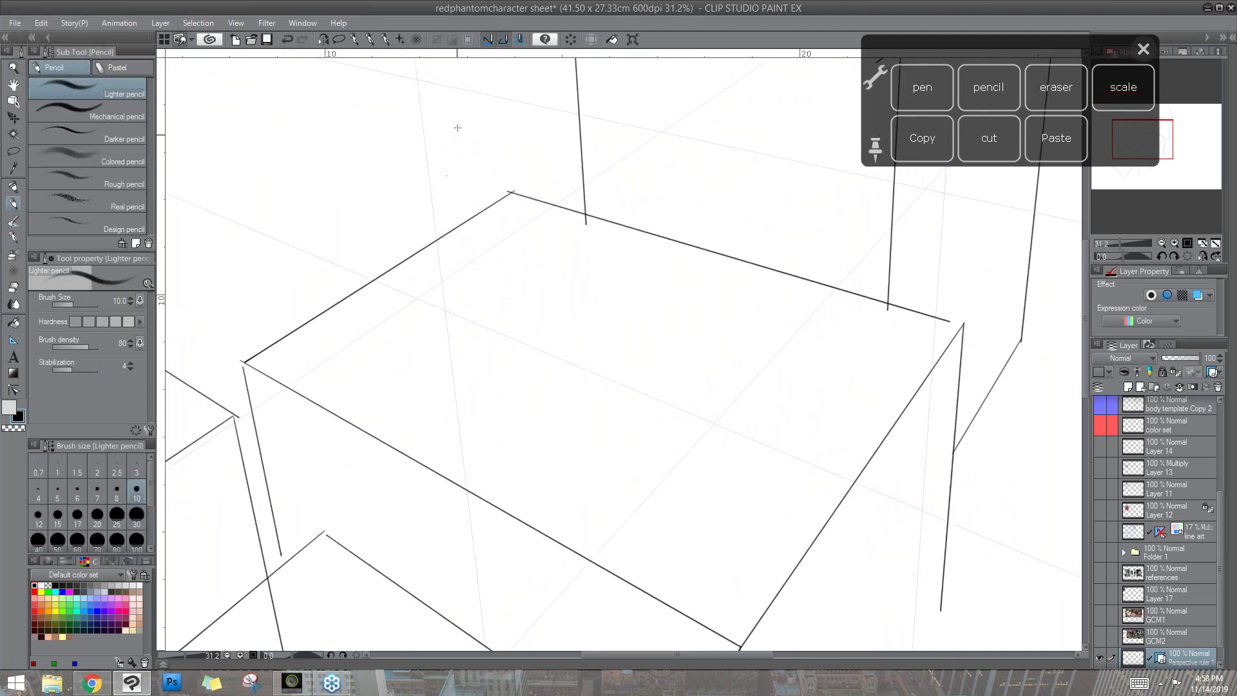
{"action": "left_click_drag", "start_coordinate": [420, 102], "coordinate": [478, 408]}
{"action": "mouse_move", "coordinate": [841, 111]}
{"action": "left_mouse_down"}
{"action": "mouse_move", "coordinate": [832, 431]}
{"action": "mouse_move", "coordinate": [822, 323]}
{"action": "mouse_move", "coordinate": [819, 406]}
{"action": "left_mouse_up"}
{"action": "left_click_drag", "start_coordinate": [464, 90], "coordinate": [500, 448]}
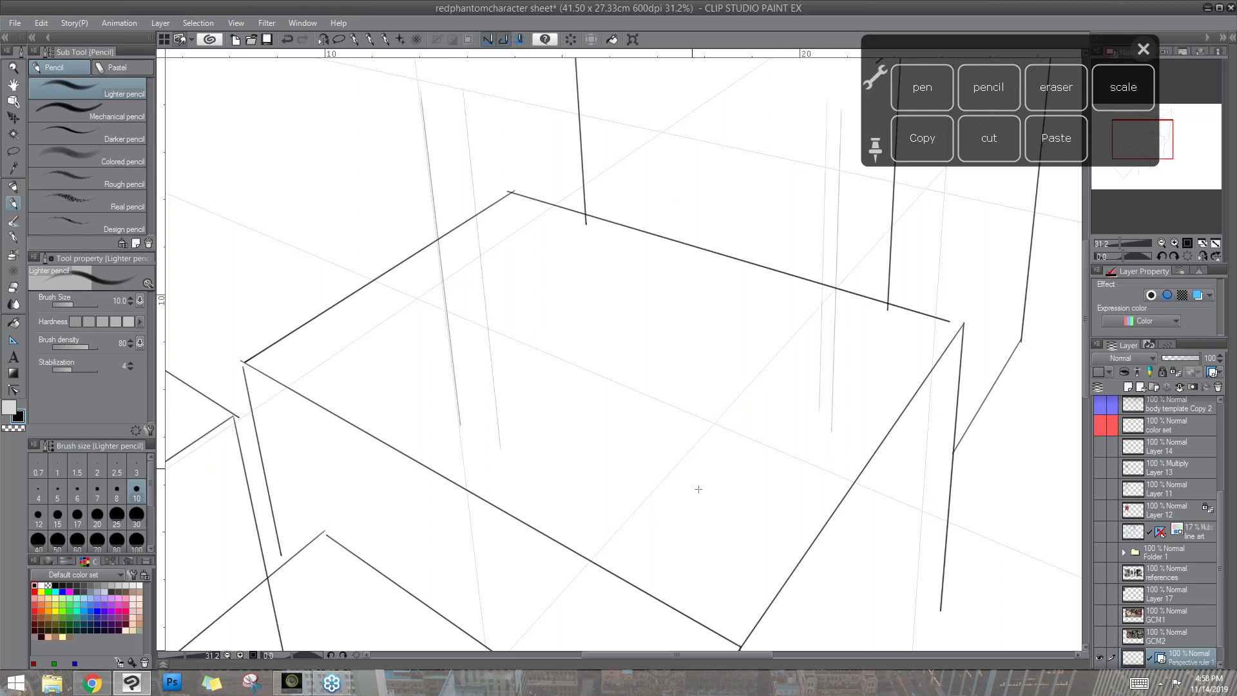
{"action": "left_click_drag", "start_coordinate": [806, 420], "coordinate": [769, 426]}
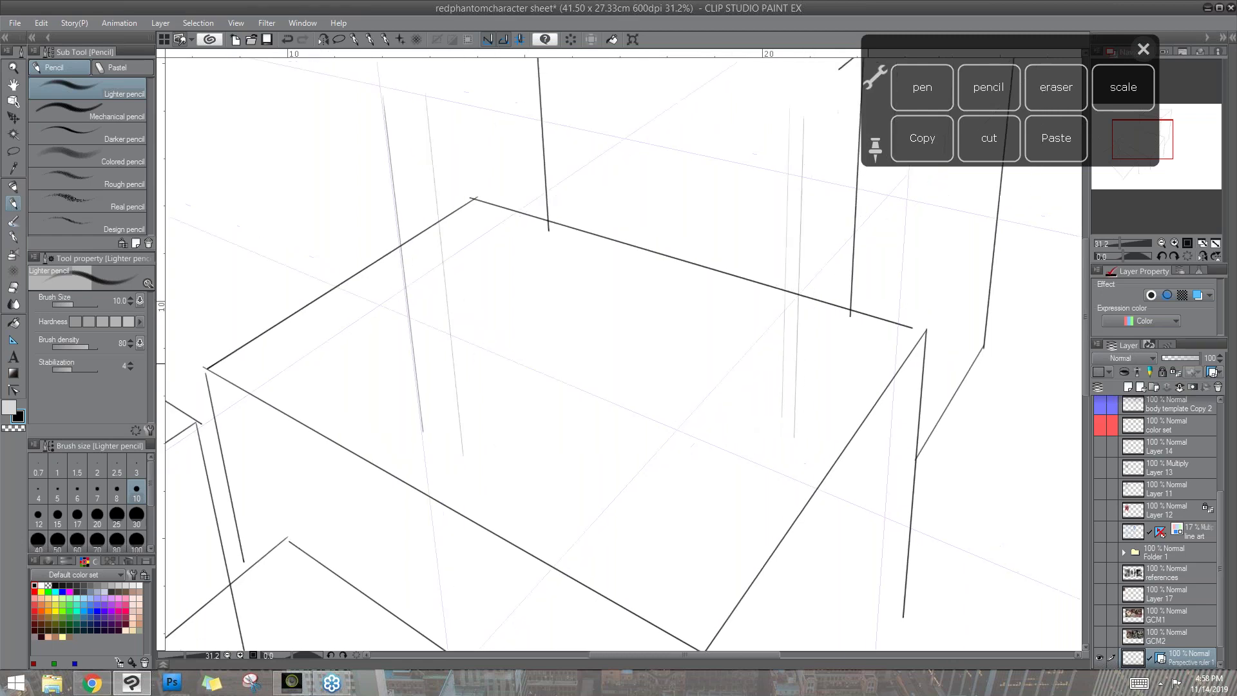
- Switch off the perspective ruler on its layer, toggling its Show Ruler option
{"action": "left_click", "coordinate": [1162, 658]}
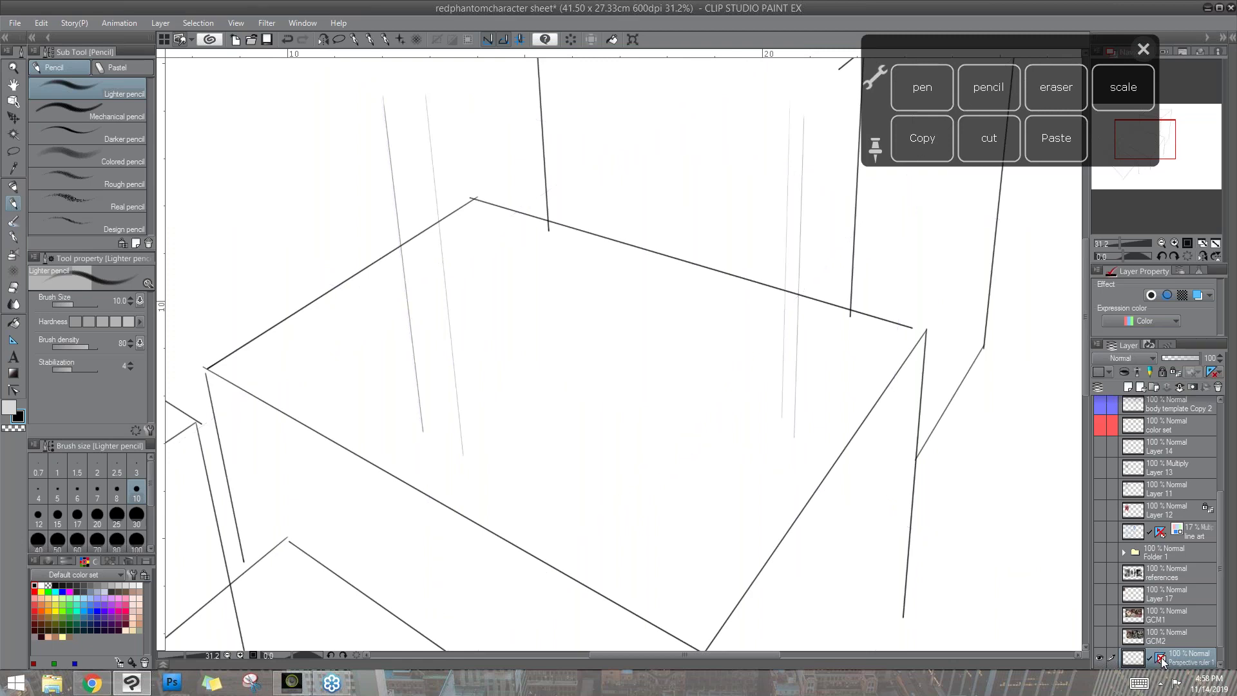
{"action": "right_click", "coordinate": [1164, 656]}
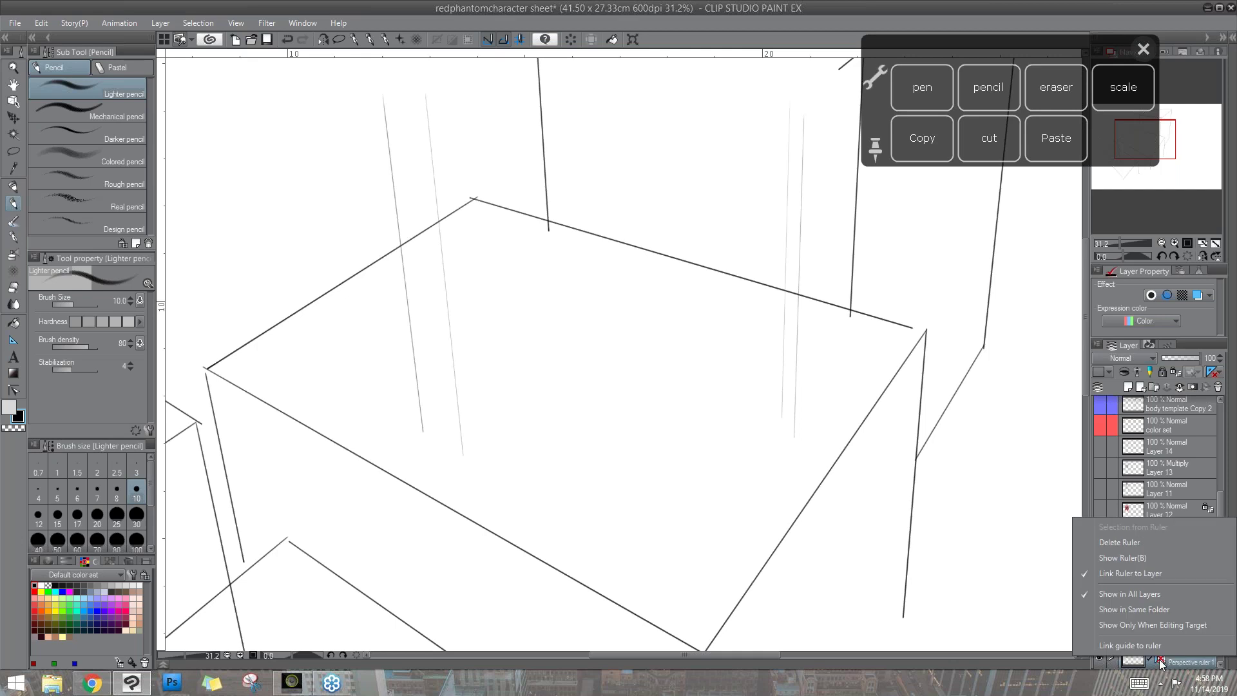
{"action": "left_click", "coordinate": [1157, 557]}
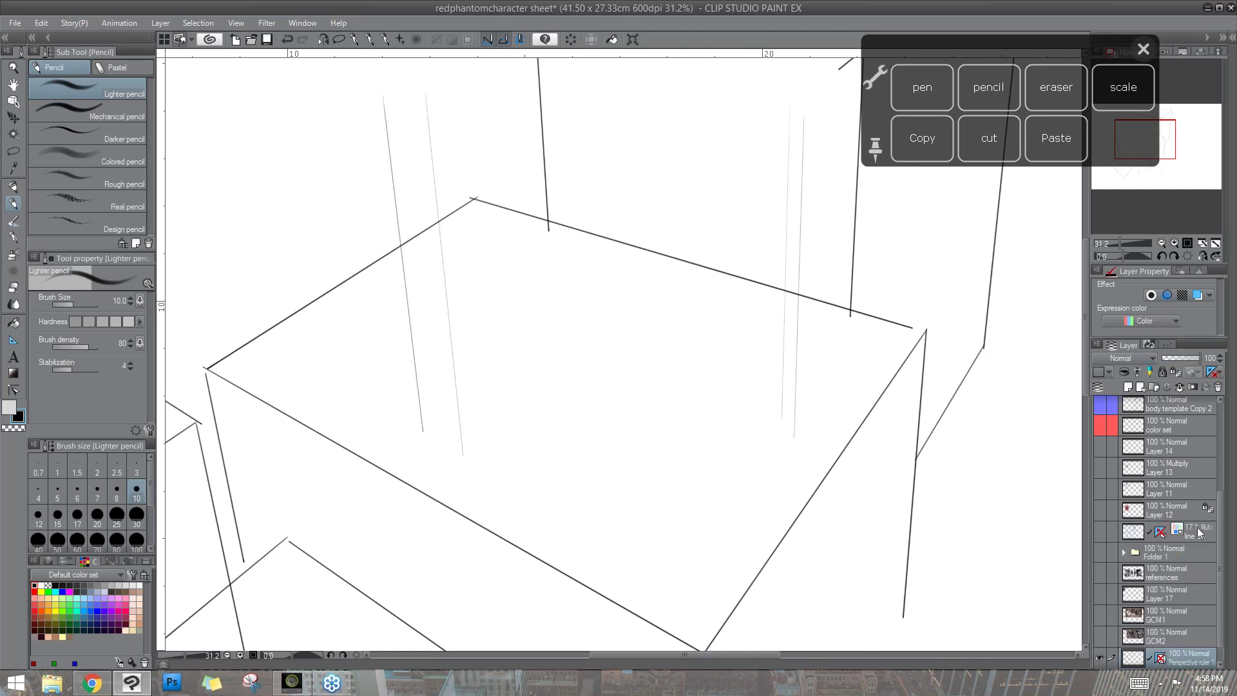
{"action": "right_click", "coordinate": [1161, 656]}
{"action": "left_click", "coordinate": [1178, 556]}
- Sketch a small standing figure's head, torso and legs near the back edge of the large middle box
{"action": "mouse_move", "coordinate": [616, 214]}
{"action": "left_mouse_down"}
{"action": "mouse_move", "coordinate": [605, 242]}
{"action": "mouse_move", "coordinate": [617, 273]}
{"action": "left_mouse_up"}
{"action": "left_click_drag", "start_coordinate": [638, 233], "coordinate": [634, 299]}
{"action": "mouse_move", "coordinate": [606, 246]}
{"action": "left_mouse_down"}
{"action": "mouse_move", "coordinate": [610, 283]}
{"action": "mouse_move", "coordinate": [628, 288]}
{"action": "mouse_move", "coordinate": [643, 261]}
{"action": "mouse_move", "coordinate": [634, 286]}
{"action": "left_mouse_up"}
{"action": "left_click_drag", "start_coordinate": [642, 236], "coordinate": [640, 288]}
{"action": "mouse_move", "coordinate": [638, 258]}
{"action": "left_mouse_down"}
{"action": "mouse_move", "coordinate": [635, 291]}
{"action": "mouse_move", "coordinate": [608, 313]}
{"action": "mouse_move", "coordinate": [607, 361]}
{"action": "left_mouse_up"}
{"action": "left_click_drag", "start_coordinate": [626, 295], "coordinate": [620, 324]}
{"action": "left_click_drag", "start_coordinate": [621, 332], "coordinate": [611, 375]}
{"action": "left_click_drag", "start_coordinate": [639, 280], "coordinate": [632, 354]}
{"action": "mouse_move", "coordinate": [635, 303]}
{"action": "left_mouse_down"}
{"action": "mouse_move", "coordinate": [630, 356]}
{"action": "mouse_move", "coordinate": [629, 339]}
{"action": "left_mouse_up"}
{"action": "left_click_drag", "start_coordinate": [631, 335], "coordinate": [638, 361]}
{"action": "mouse_move", "coordinate": [646, 308]}
{"action": "left_mouse_down"}
{"action": "mouse_move", "coordinate": [627, 373]}
{"action": "mouse_move", "coordinate": [612, 378]}
{"action": "mouse_move", "coordinate": [643, 377]}
{"action": "left_mouse_up"}
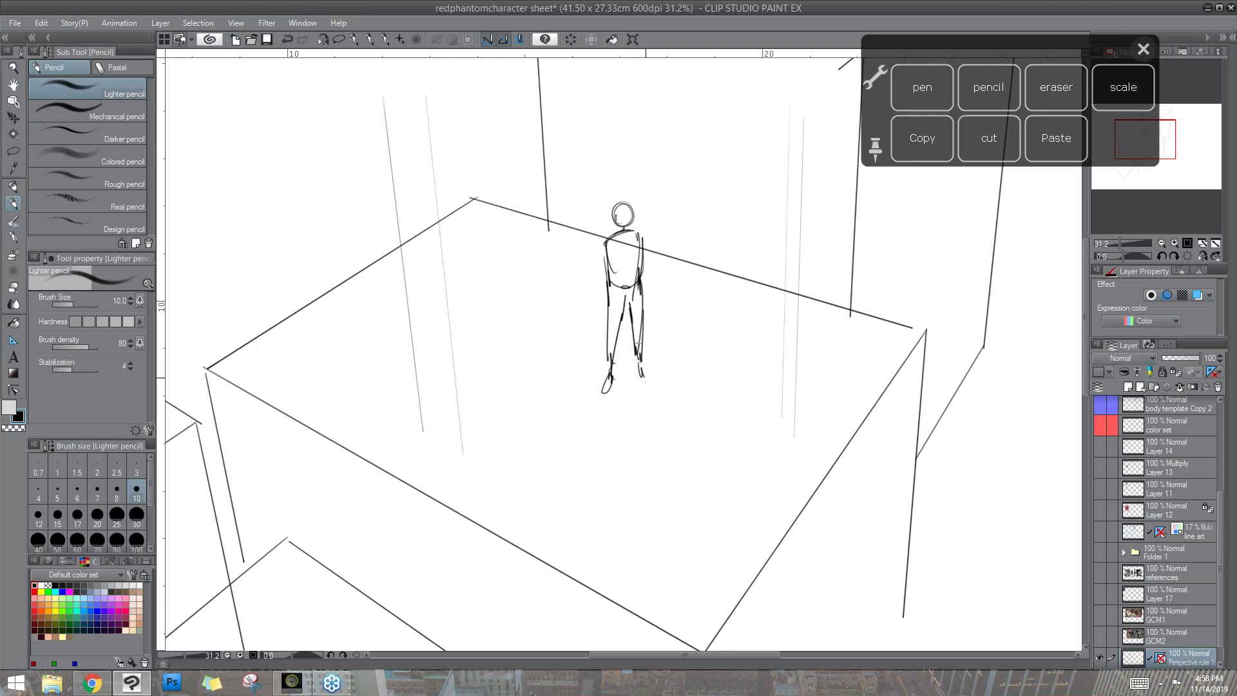
- Add both arms to the figure and strengthen its shoulders, torso and legs with extra pencil strokes
{"action": "left_click_drag", "start_coordinate": [603, 245], "coordinate": [594, 297]}
{"action": "left_click_drag", "start_coordinate": [644, 237], "coordinate": [652, 286]}
{"action": "left_click_drag", "start_coordinate": [644, 253], "coordinate": [653, 294]}
{"action": "left_click_drag", "start_coordinate": [602, 215], "coordinate": [613, 229]}
{"action": "mouse_move", "coordinate": [633, 213]}
{"action": "left_mouse_down"}
{"action": "mouse_move", "coordinate": [620, 248]}
{"action": "mouse_move", "coordinate": [602, 345]}
{"action": "left_mouse_up"}
{"action": "left_click_drag", "start_coordinate": [611, 283], "coordinate": [603, 339]}
{"action": "mouse_move", "coordinate": [647, 252]}
{"action": "left_mouse_down"}
{"action": "mouse_move", "coordinate": [639, 318]}
{"action": "mouse_move", "coordinate": [594, 316]}
{"action": "left_mouse_up"}
{"action": "mouse_move", "coordinate": [603, 277]}
{"action": "left_mouse_down"}
{"action": "mouse_move", "coordinate": [595, 311]}
{"action": "mouse_move", "coordinate": [656, 307]}
{"action": "left_mouse_up"}
{"action": "left_click_drag", "start_coordinate": [646, 243], "coordinate": [652, 286]}
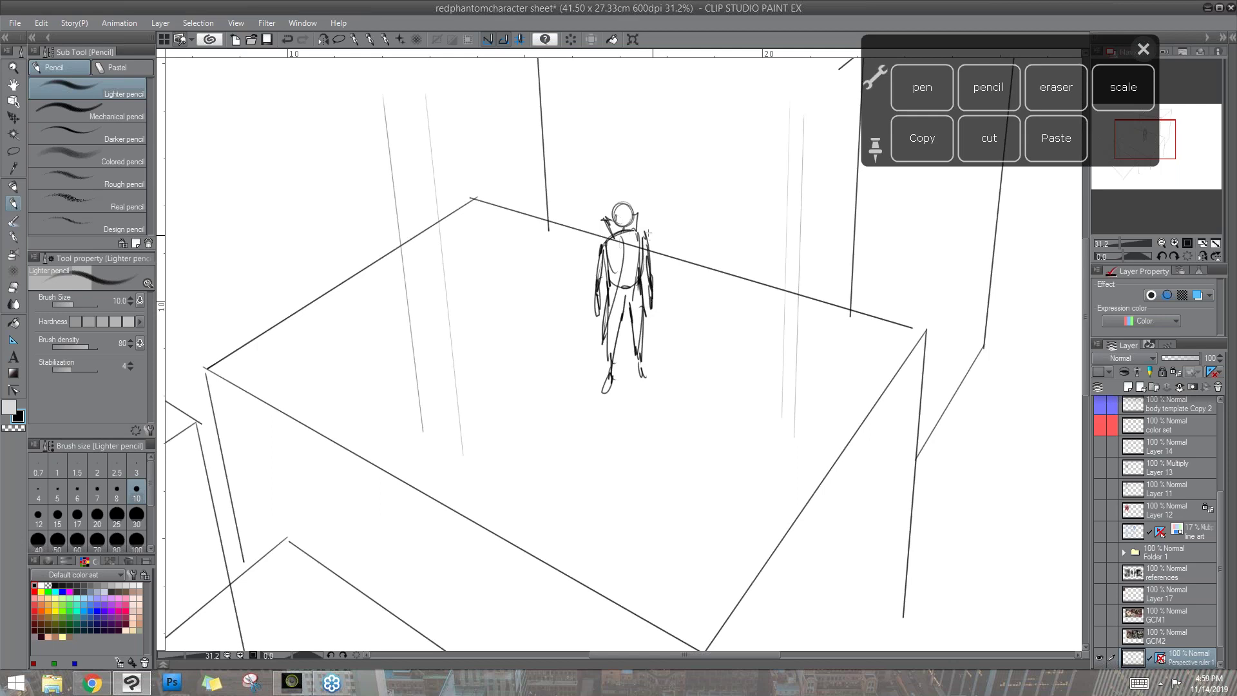
{"action": "left_click_drag", "start_coordinate": [623, 242], "coordinate": [643, 243]}
- Examine the figure's scale against the surrounding perspective boxes, from a wide view and up close
{"action": "key", "text": "ctrl+space"}
{"action": "left_click_drag", "start_coordinate": [668, 442], "coordinate": [590, 406]}
{"action": "key", "text": "space"}
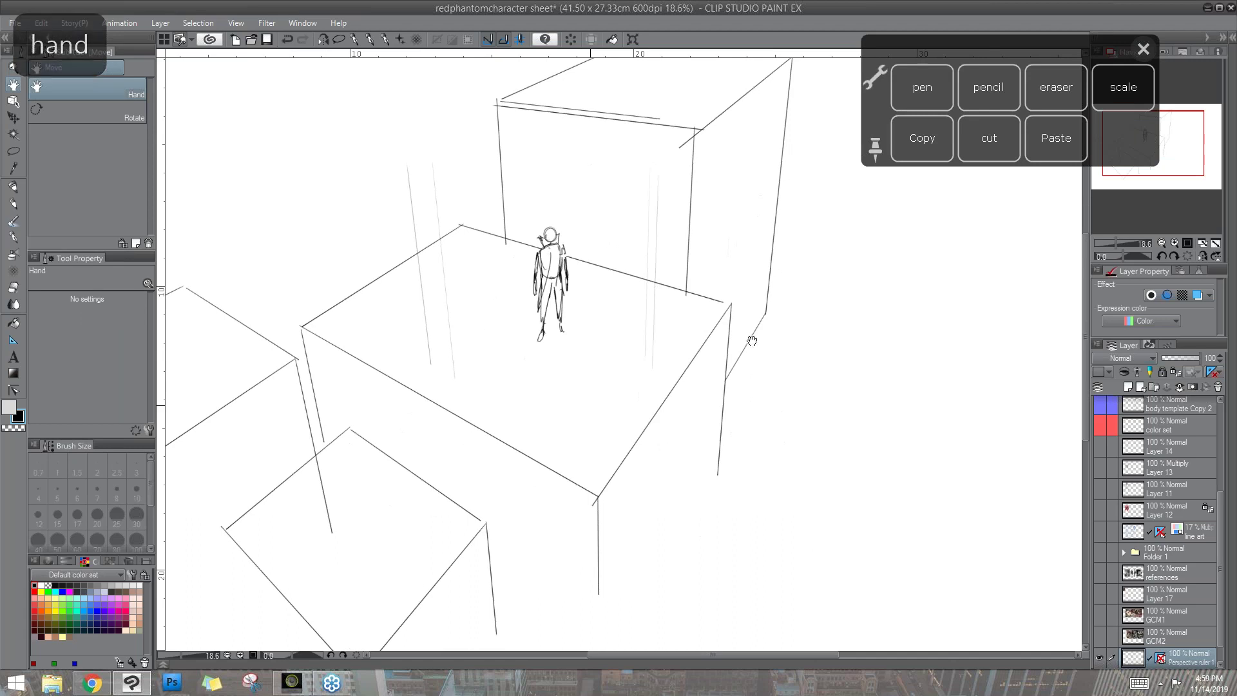
{"action": "left_click_drag", "start_coordinate": [760, 387], "coordinate": [671, 395]}
{"action": "key", "text": "ctrl+space"}
{"action": "left_click_drag", "start_coordinate": [567, 486], "coordinate": [513, 299]}
{"action": "key", "text": "space"}
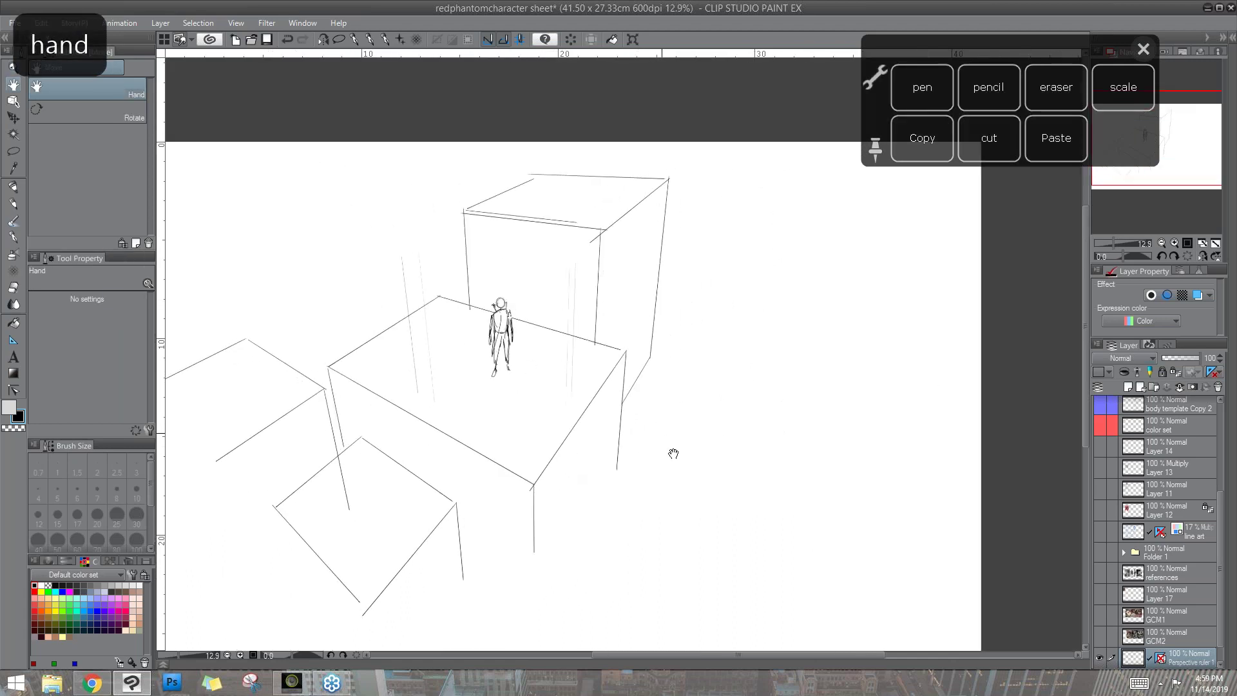
{"action": "left_click_drag", "start_coordinate": [674, 450], "coordinate": [593, 464]}
{"action": "key", "text": "ctrl+space"}
{"action": "left_click_drag", "start_coordinate": [514, 376], "coordinate": [635, 451]}
{"action": "key", "text": "space"}
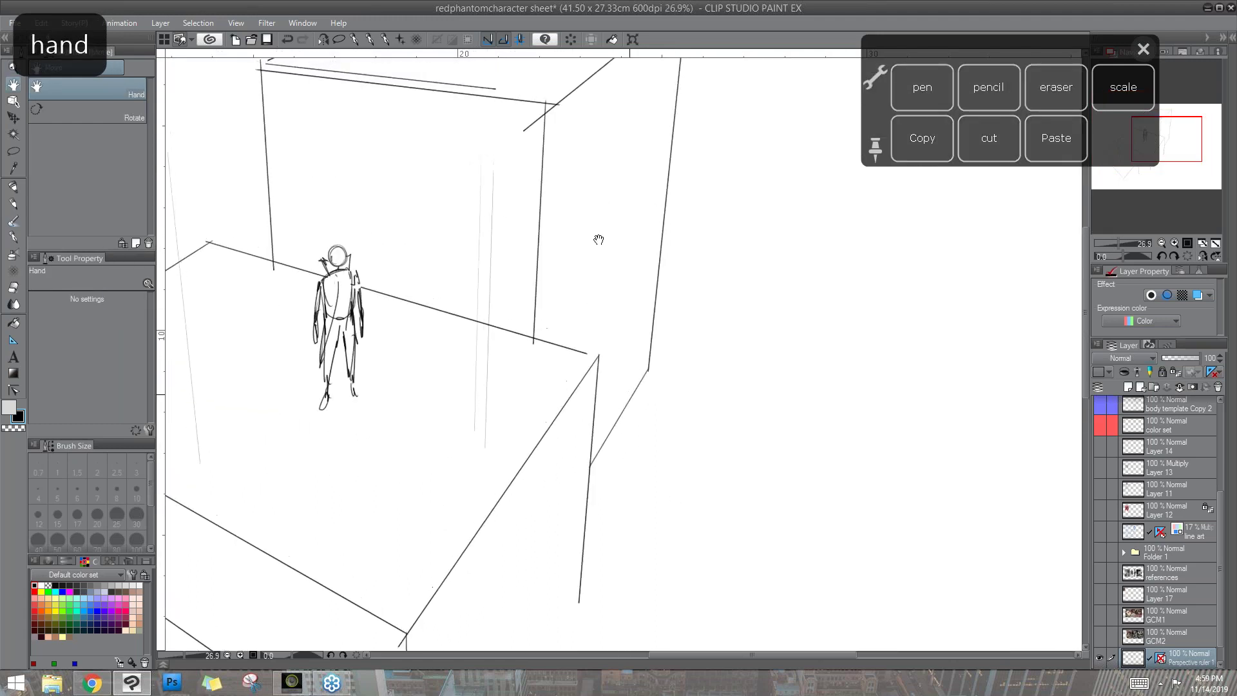
- Add a new raster layer and place a vertical 2-line symmetrical ruler in the blank area beside the boxes
{"action": "left_click_drag", "start_coordinate": [709, 477], "coordinate": [544, 423]}
{"action": "key", "text": "ctrl+space"}
{"action": "key", "text": "space"}
{"action": "key", "text": "ctrl+space"}
{"action": "left_click_drag", "start_coordinate": [657, 477], "coordinate": [698, 473]}
{"action": "key", "text": "space"}
{"action": "left_click", "coordinate": [1129, 387]}
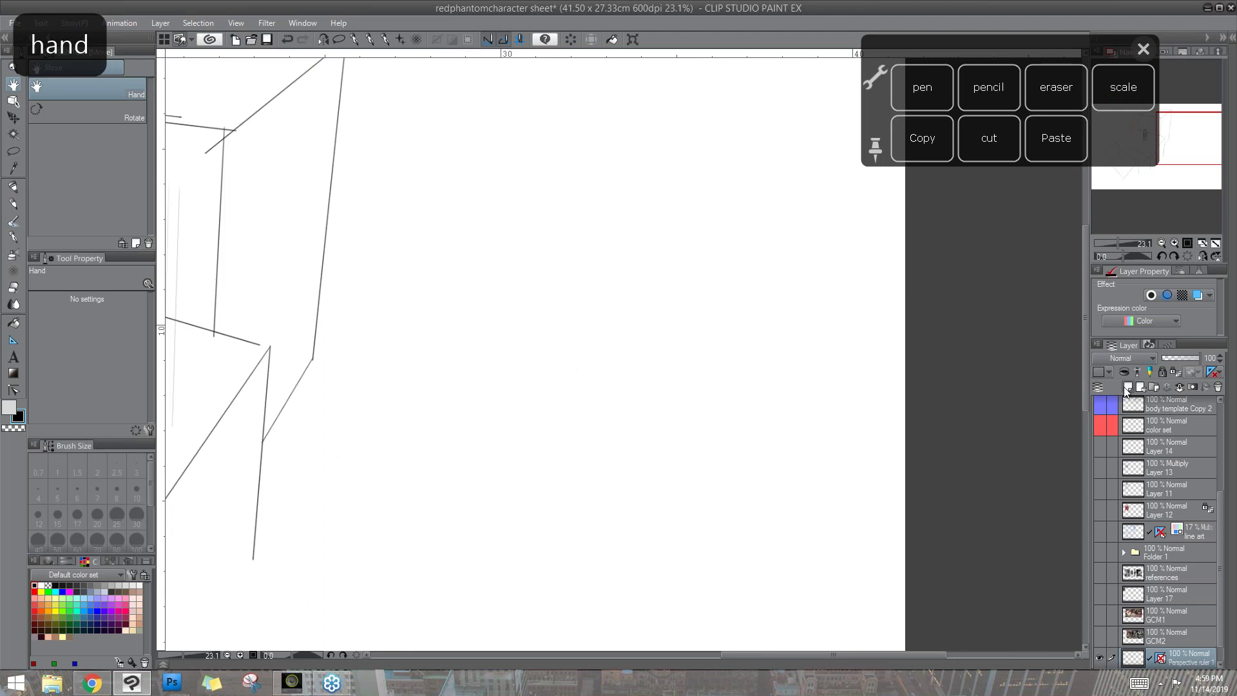
{"action": "left_click", "coordinate": [17, 345]}
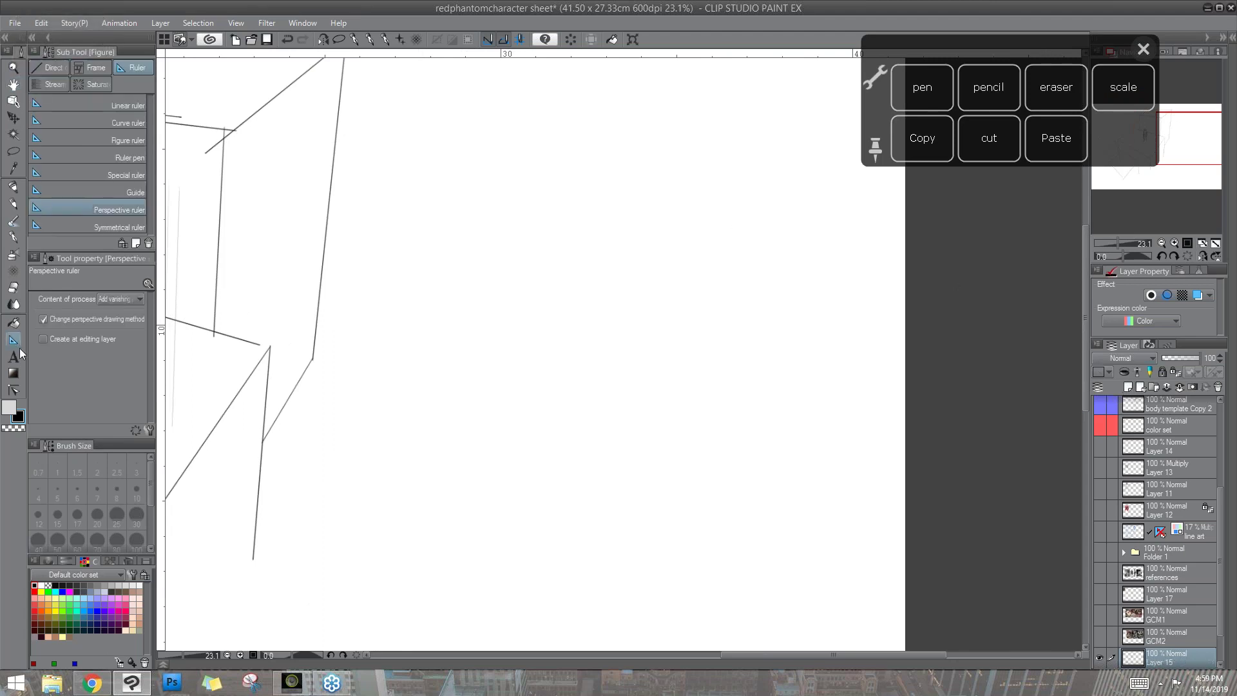
{"action": "left_click", "coordinate": [127, 226]}
{"action": "left_click_drag", "start_coordinate": [595, 218], "coordinate": [594, 470]}
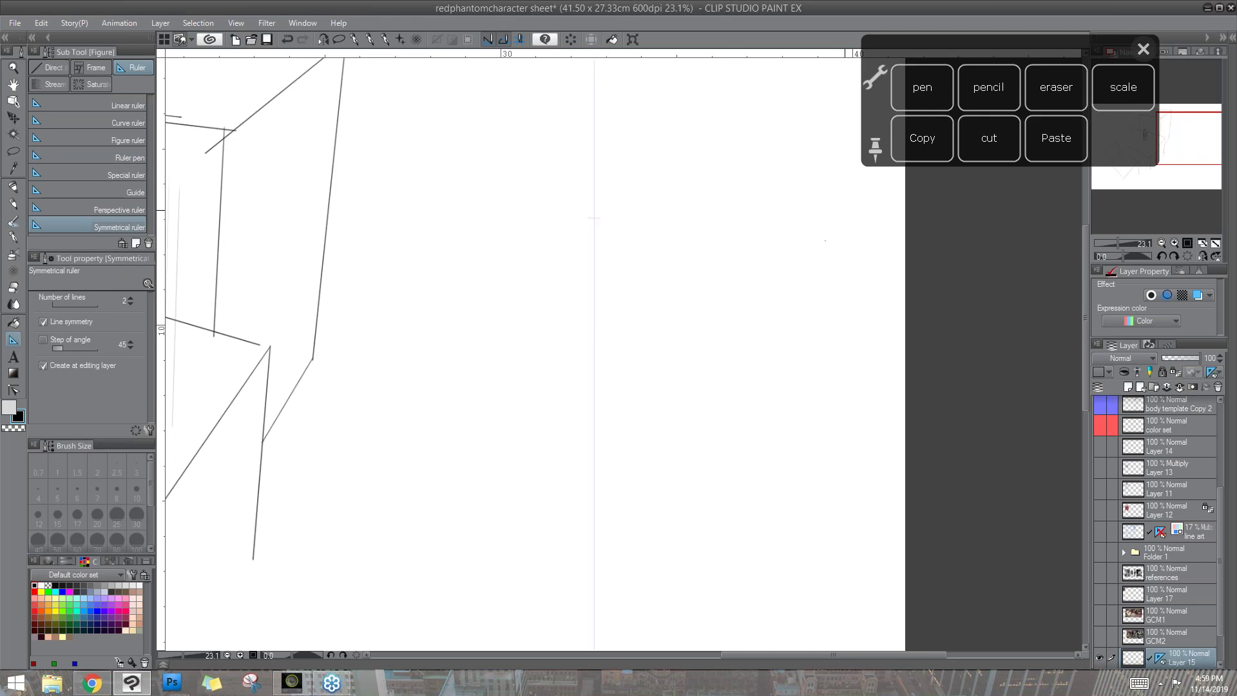
- Sketch a symmetrical face over the vertical ruler with the Lighter pencil, including head outline, jaw, eyes, brows, nose and mouth
{"action": "left_click", "coordinate": [991, 93]}
{"action": "mouse_move", "coordinate": [581, 212]}
{"action": "left_mouse_down"}
{"action": "mouse_move", "coordinate": [517, 346]}
{"action": "mouse_move", "coordinate": [621, 378]}
{"action": "mouse_move", "coordinate": [620, 390]}
{"action": "mouse_move", "coordinate": [588, 208]}
{"action": "left_mouse_up"}
{"action": "mouse_move", "coordinate": [513, 309]}
{"action": "left_mouse_down"}
{"action": "mouse_move", "coordinate": [551, 425]}
{"action": "mouse_move", "coordinate": [593, 446]}
{"action": "left_mouse_up"}
{"action": "left_click_drag", "start_coordinate": [538, 396], "coordinate": [583, 441]}
{"action": "left_click_drag", "start_coordinate": [583, 333], "coordinate": [547, 330]}
{"action": "left_click_drag", "start_coordinate": [548, 331], "coordinate": [578, 335]}
{"action": "left_click_drag", "start_coordinate": [536, 320], "coordinate": [574, 318]}
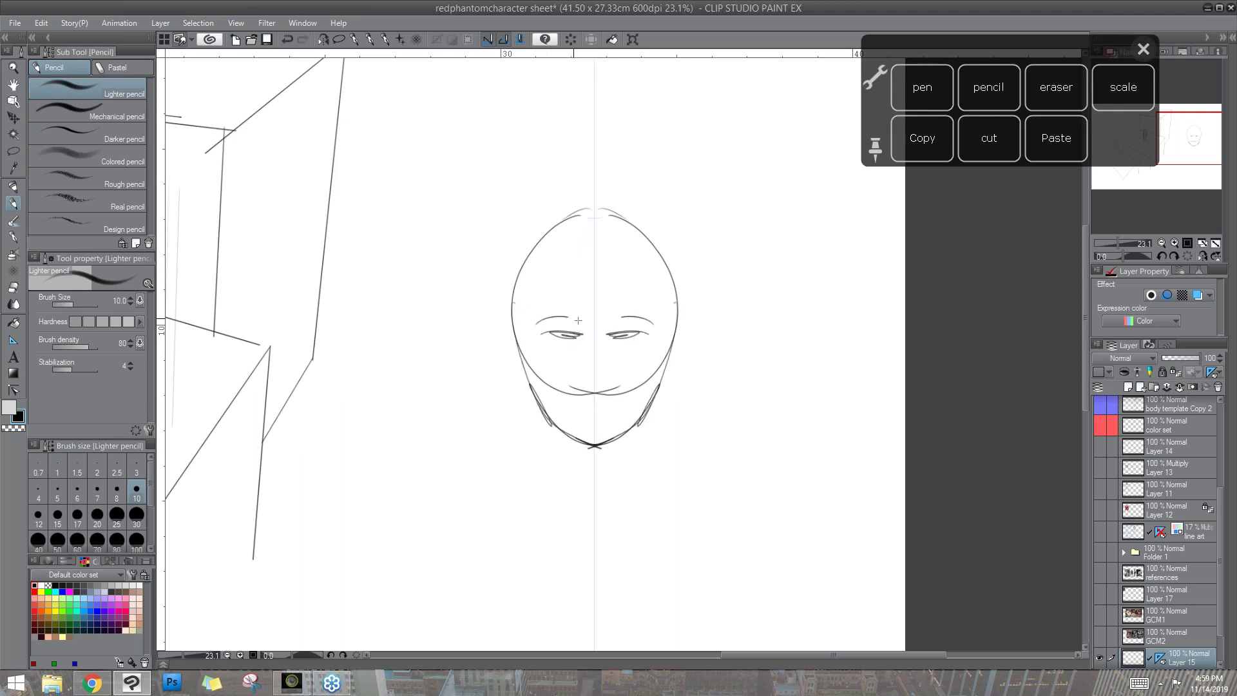
{"action": "left_click_drag", "start_coordinate": [578, 364], "coordinate": [593, 405]}
- Hide the symmetrical ruler and scribble unmirrored test marks beside the top of the head
{"action": "right_click", "coordinate": [1159, 656]}
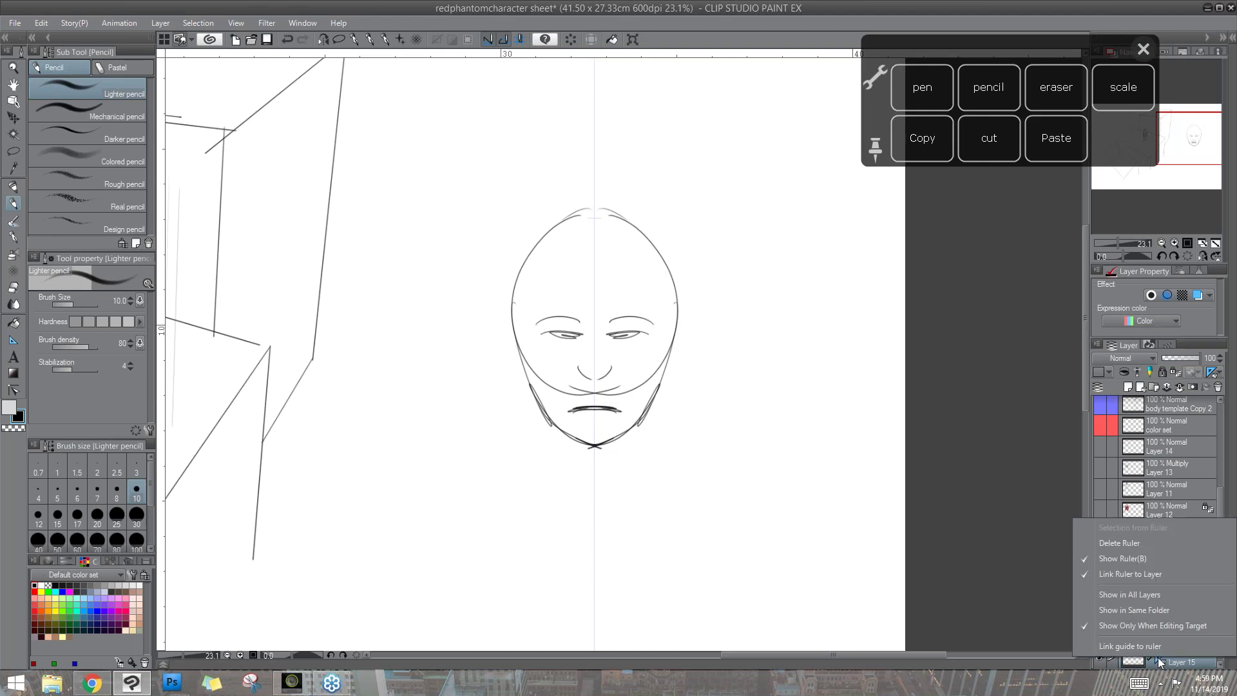
{"action": "left_click", "coordinate": [1138, 558]}
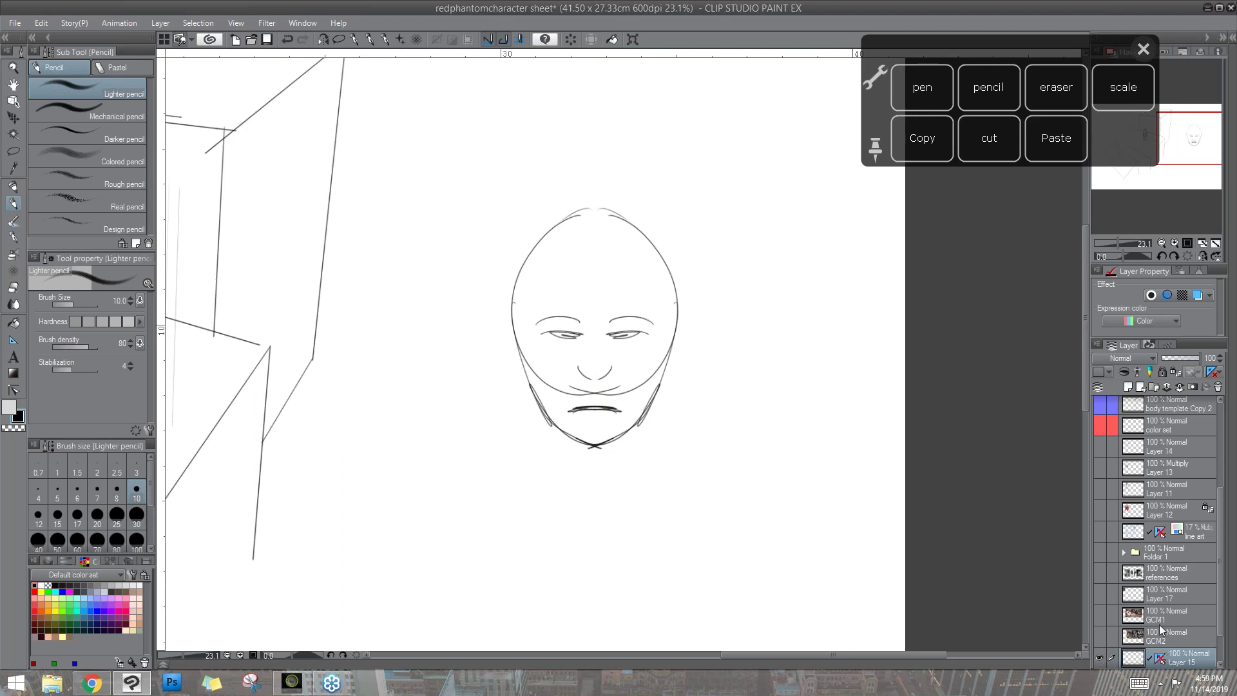
{"action": "mouse_move", "coordinate": [658, 199]}
{"action": "left_mouse_down"}
{"action": "mouse_move", "coordinate": [703, 239]}
{"action": "mouse_move", "coordinate": [663, 203]}
{"action": "left_mouse_up"}
{"action": "left_click_drag", "start_coordinate": [509, 209], "coordinate": [513, 211]}
- Show the symmetrical ruler again and draw mirrored small circles around the head and stubble on the chin
{"action": "right_click", "coordinate": [1161, 656]}
{"action": "left_click", "coordinate": [1151, 558]}
{"action": "mouse_move", "coordinate": [646, 146]}
{"action": "left_mouse_down"}
{"action": "mouse_move", "coordinate": [669, 154]}
{"action": "mouse_move", "coordinate": [652, 147]}
{"action": "mouse_move", "coordinate": [676, 138]}
{"action": "mouse_move", "coordinate": [667, 146]}
{"action": "left_mouse_up"}
{"action": "left_click_drag", "start_coordinate": [702, 356], "coordinate": [703, 354]}
{"action": "left_click_drag", "start_coordinate": [682, 457], "coordinate": [680, 453]}
{"action": "mouse_move", "coordinate": [609, 430]}
{"action": "left_mouse_down"}
{"action": "mouse_move", "coordinate": [615, 442]}
{"action": "mouse_move", "coordinate": [621, 433]}
{"action": "mouse_move", "coordinate": [606, 446]}
{"action": "left_mouse_up"}
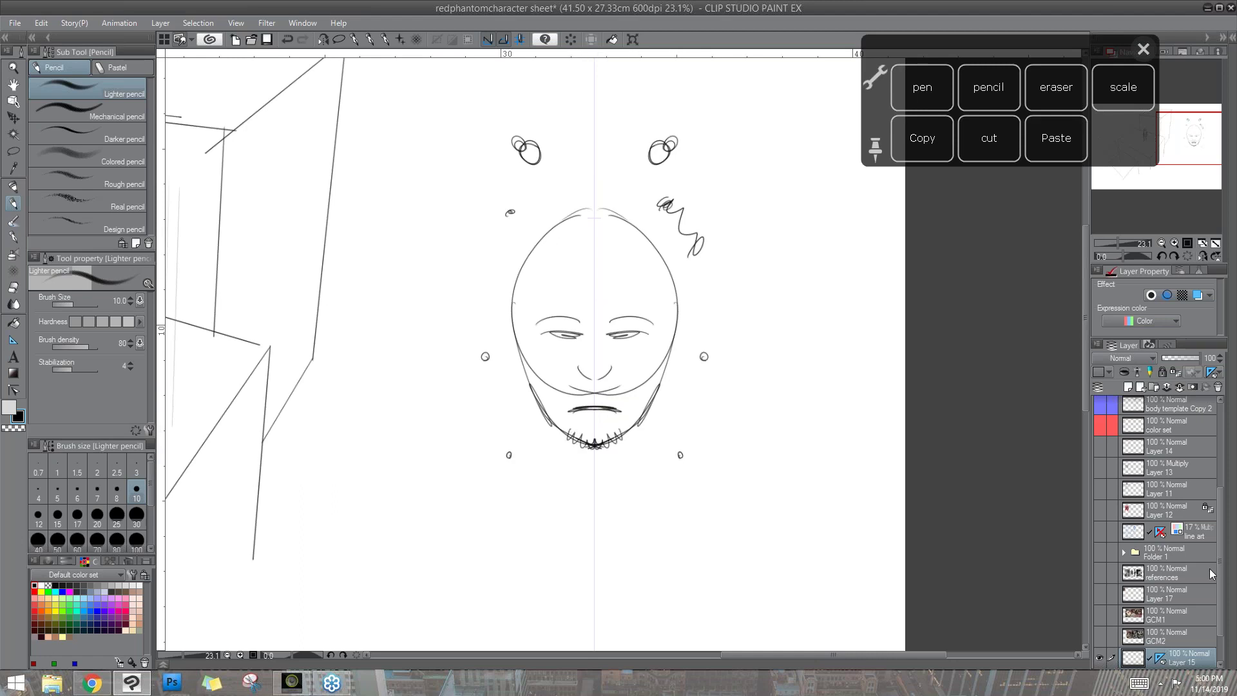
- Look up the shortcut assigned to Show Ruler under Ruler - Frame in the Shortcut Settings
{"action": "scroll", "coordinate": [1218, 580], "scroll_direction": "down", "scroll_amount": 2}
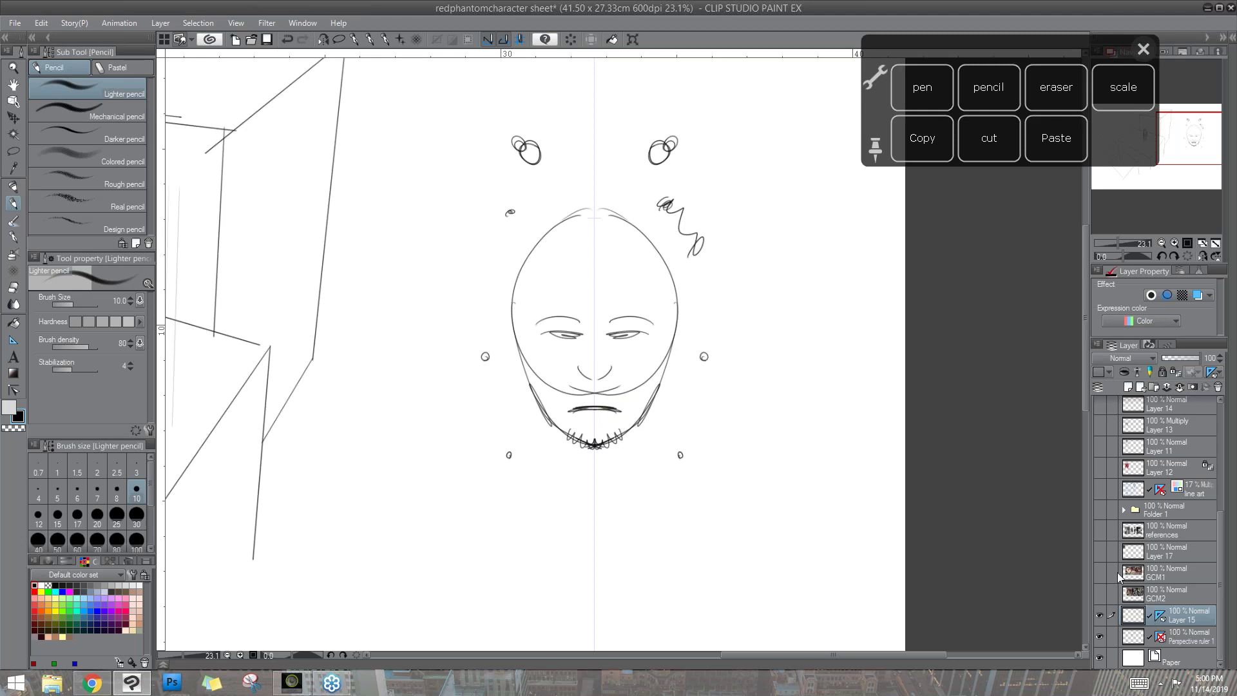
{"action": "left_click", "coordinate": [14, 22]}
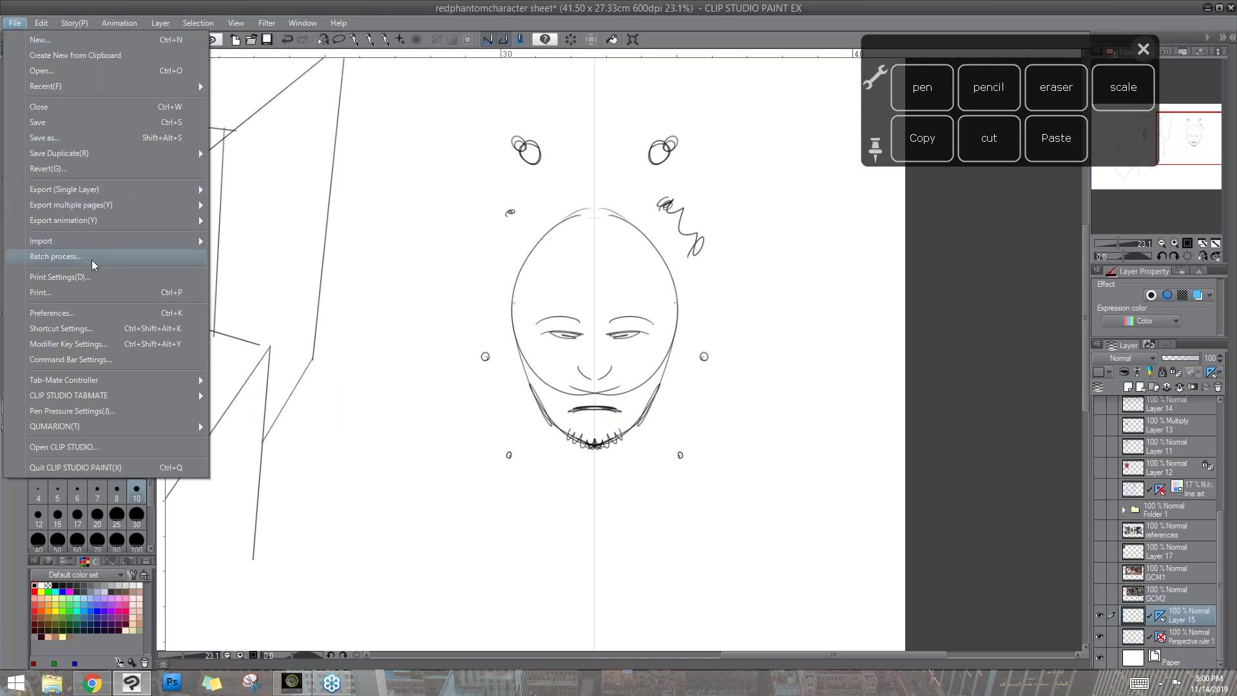
{"action": "left_click", "coordinate": [77, 330]}
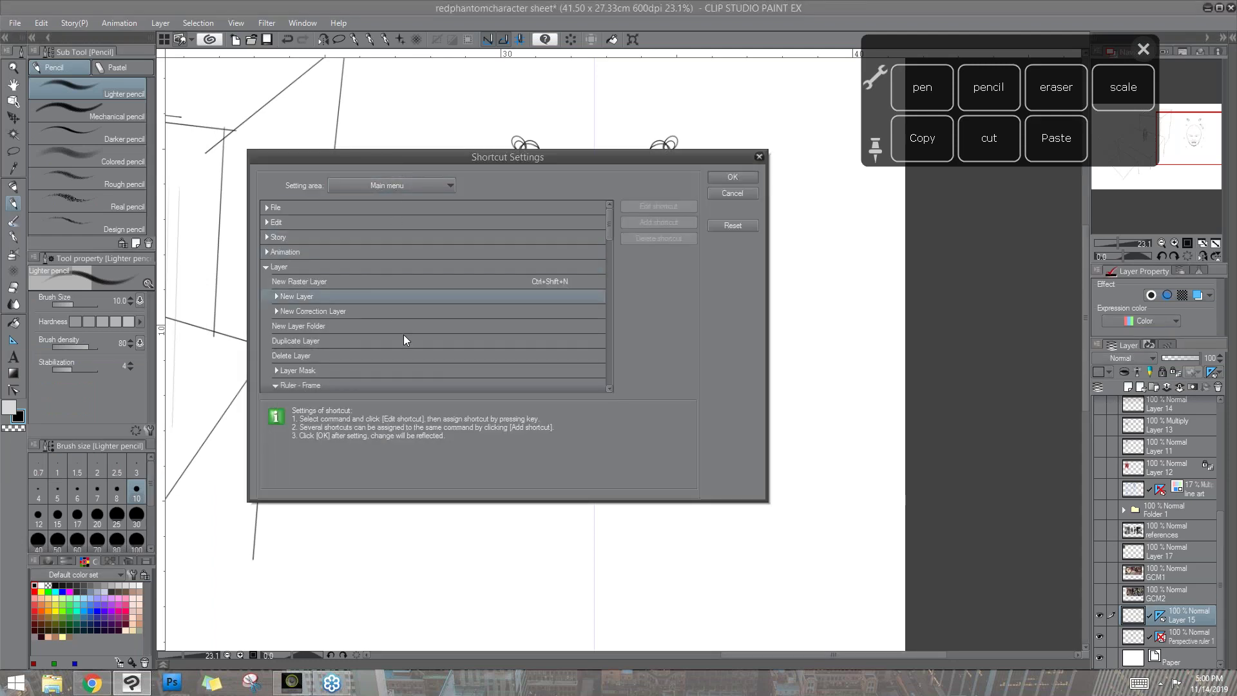
{"action": "scroll", "coordinate": [609, 232], "scroll_direction": "down", "scroll_amount": 4}
{"action": "left_click_drag", "start_coordinate": [609, 232], "coordinate": [610, 249]}
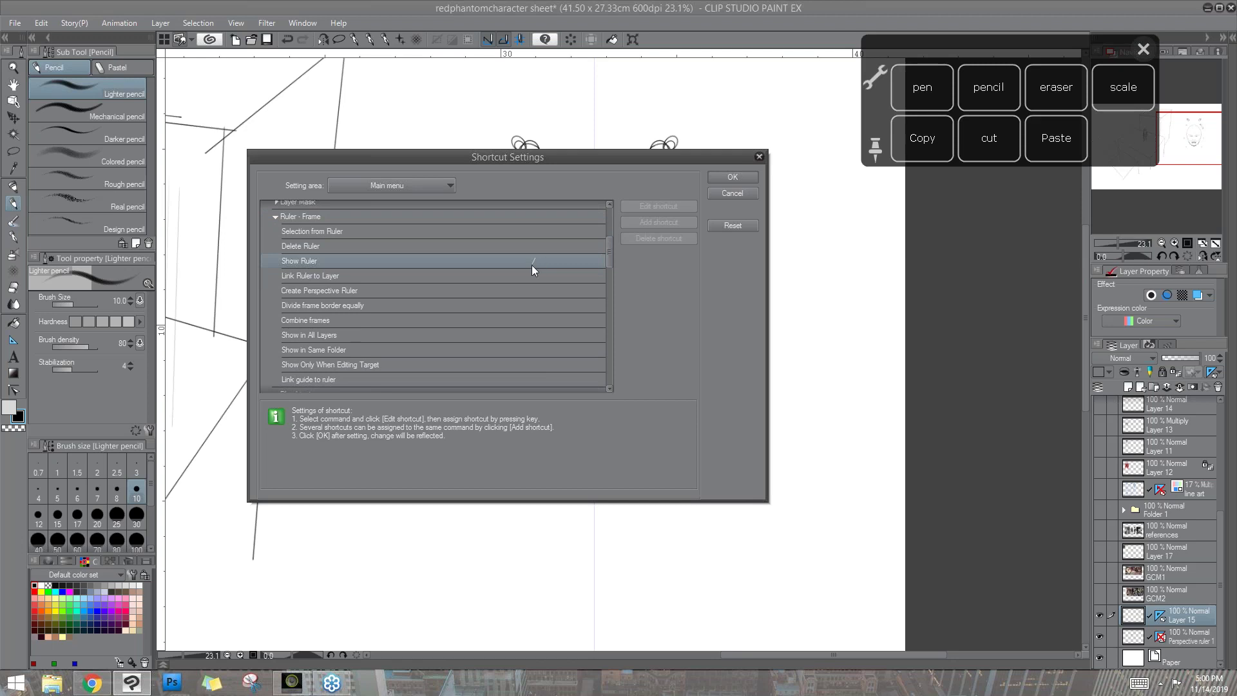
{"action": "left_click", "coordinate": [733, 176]}
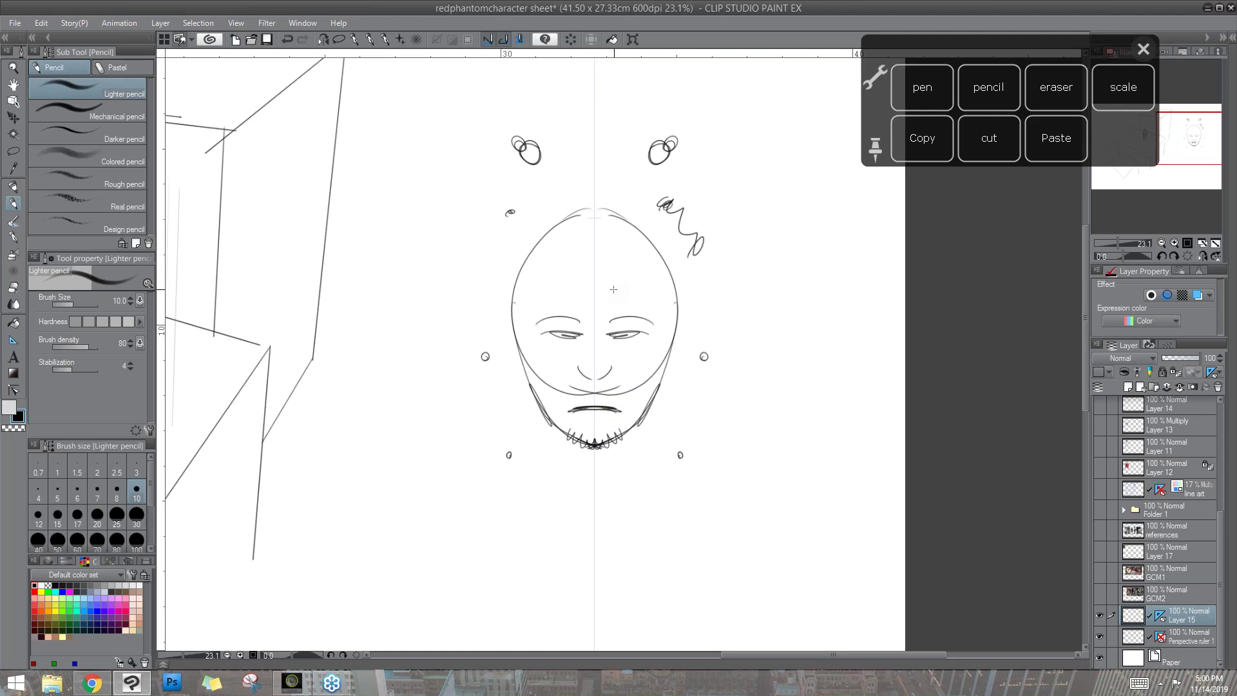
- Using the Flat marker at size 70, paint one stroke with the ruler hidden and a mirrored pair above the head with it shown
{"action": "left_click", "coordinate": [923, 87]}
{"action": "left_click_drag", "start_coordinate": [622, 178], "coordinate": [640, 210]}
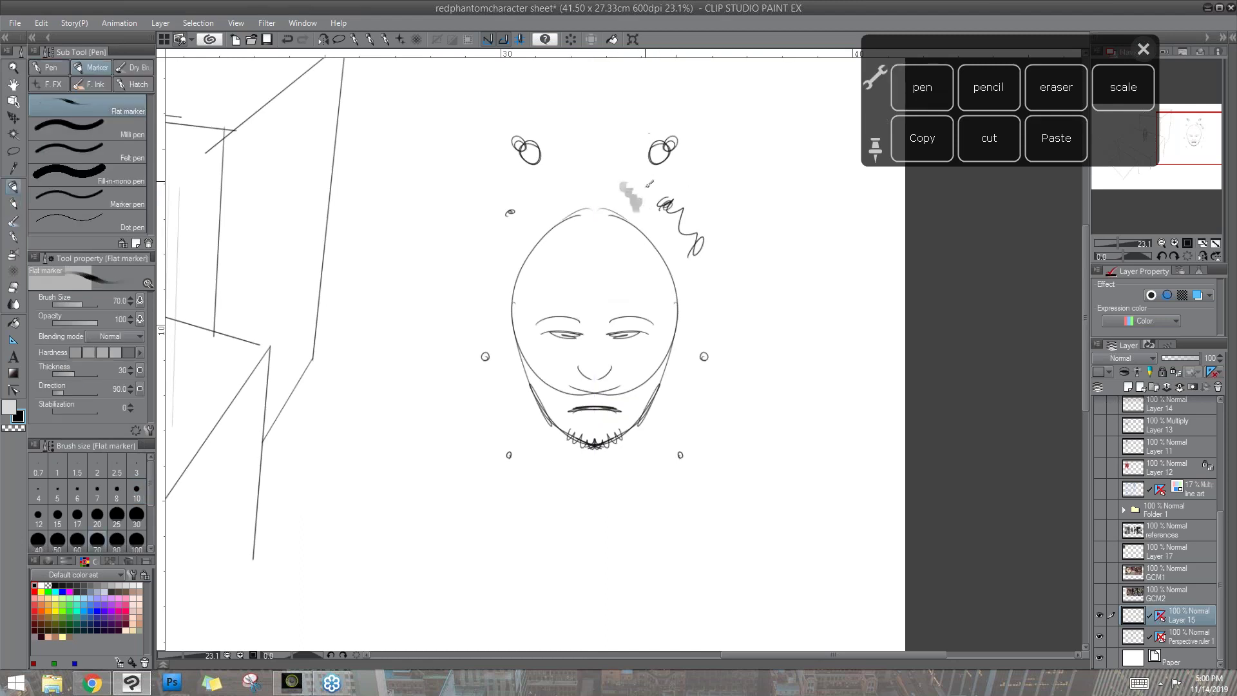
{"action": "mouse_move", "coordinate": [623, 145]}
{"action": "left_mouse_down"}
{"action": "mouse_move", "coordinate": [624, 173]}
{"action": "mouse_move", "coordinate": [622, 124]}
{"action": "left_mouse_up"}
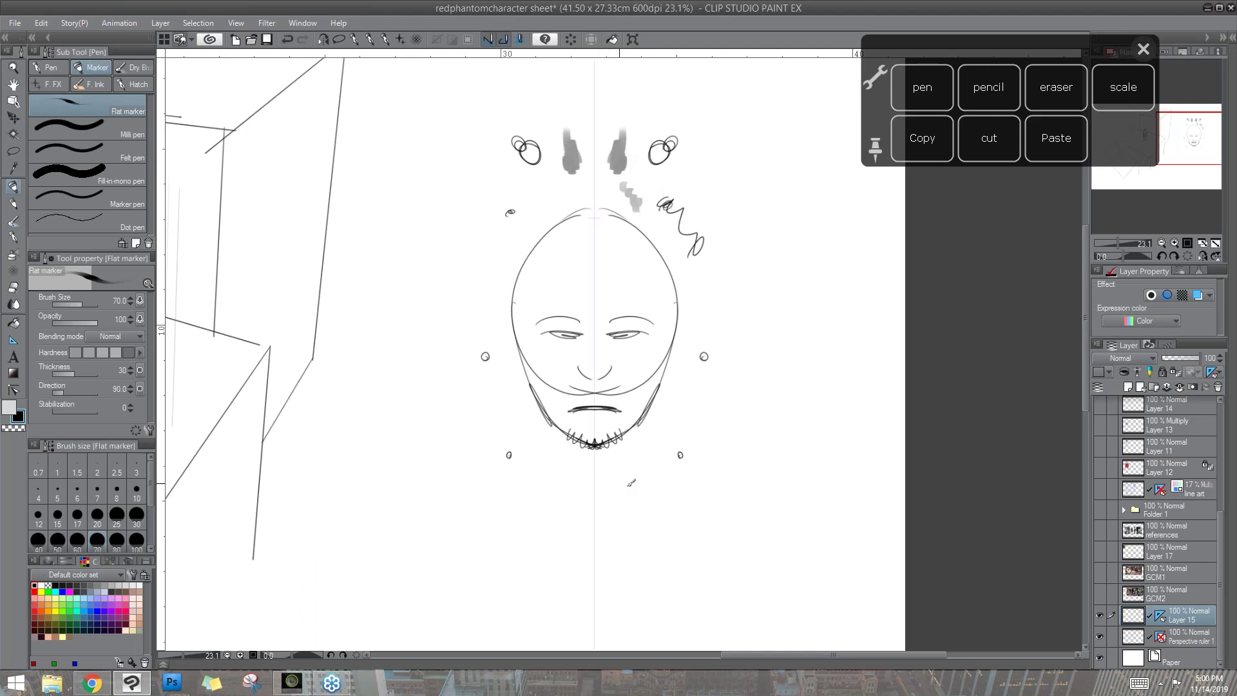
- Delete the vertical symmetrical ruler and place a diagonal 2-line one across the blank area beside and below the face
{"action": "left_click_drag", "start_coordinate": [649, 522], "coordinate": [617, 543]}
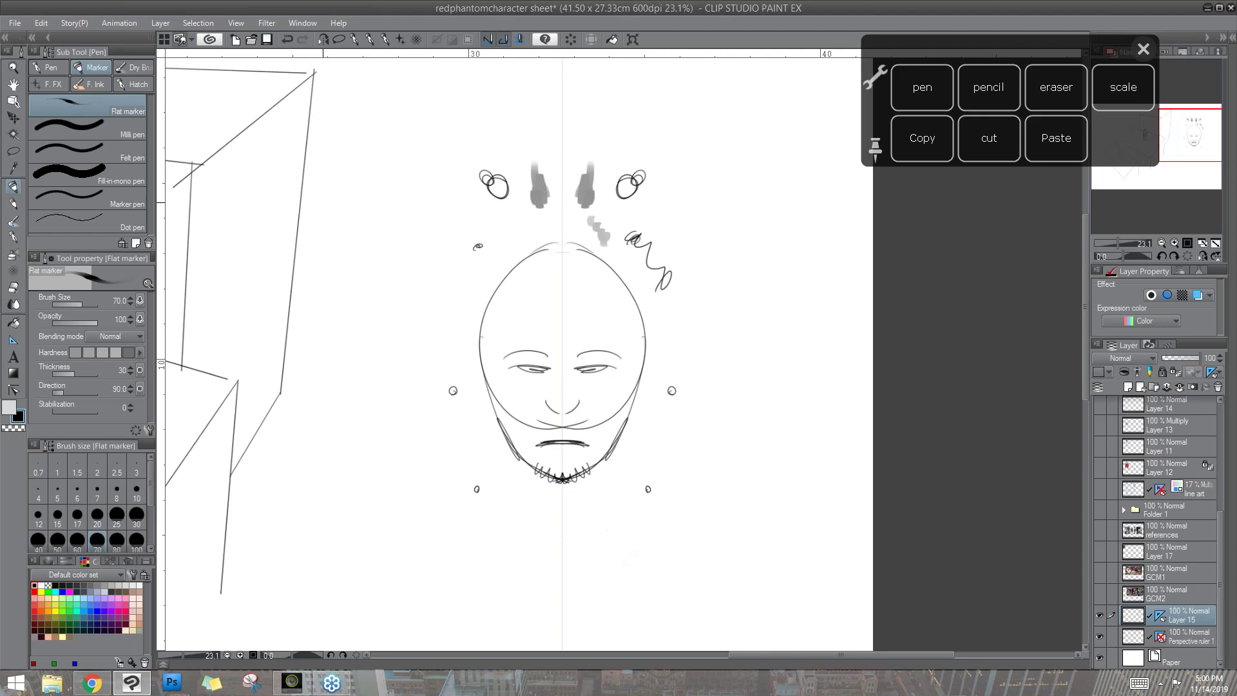
{"action": "left_click", "coordinate": [15, 99]}
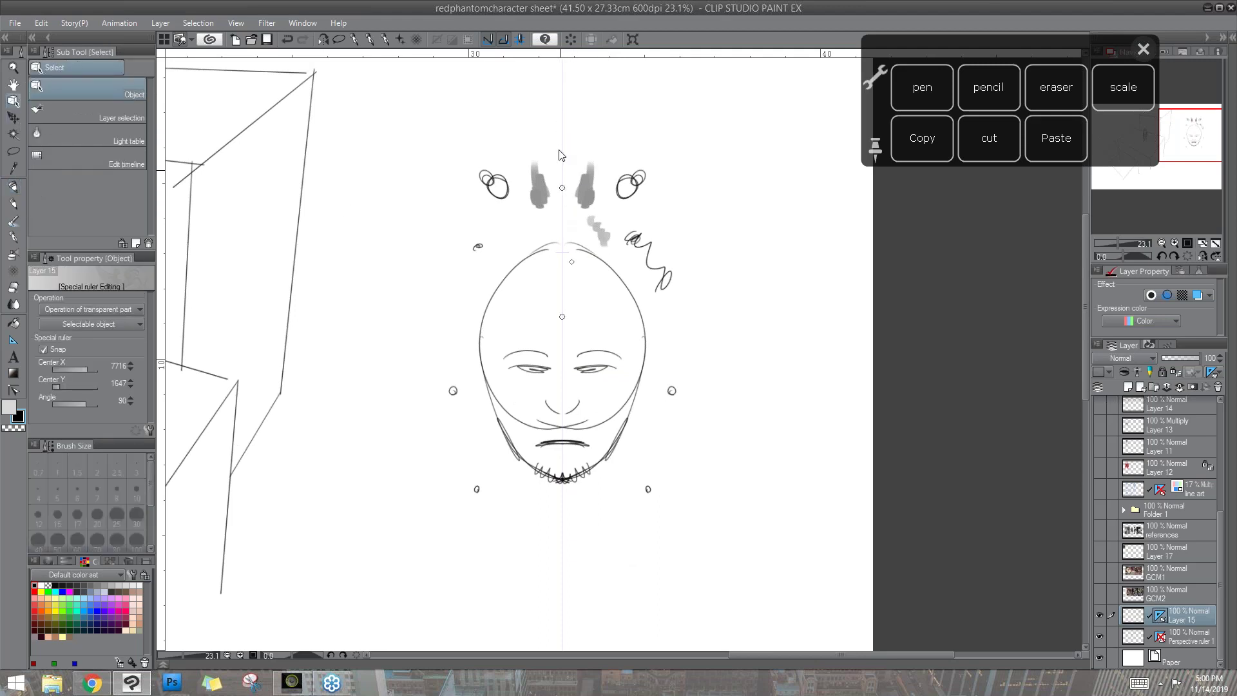
{"action": "left_click", "coordinate": [590, 516]}
{"action": "left_click_drag", "start_coordinate": [644, 506], "coordinate": [538, 433]}
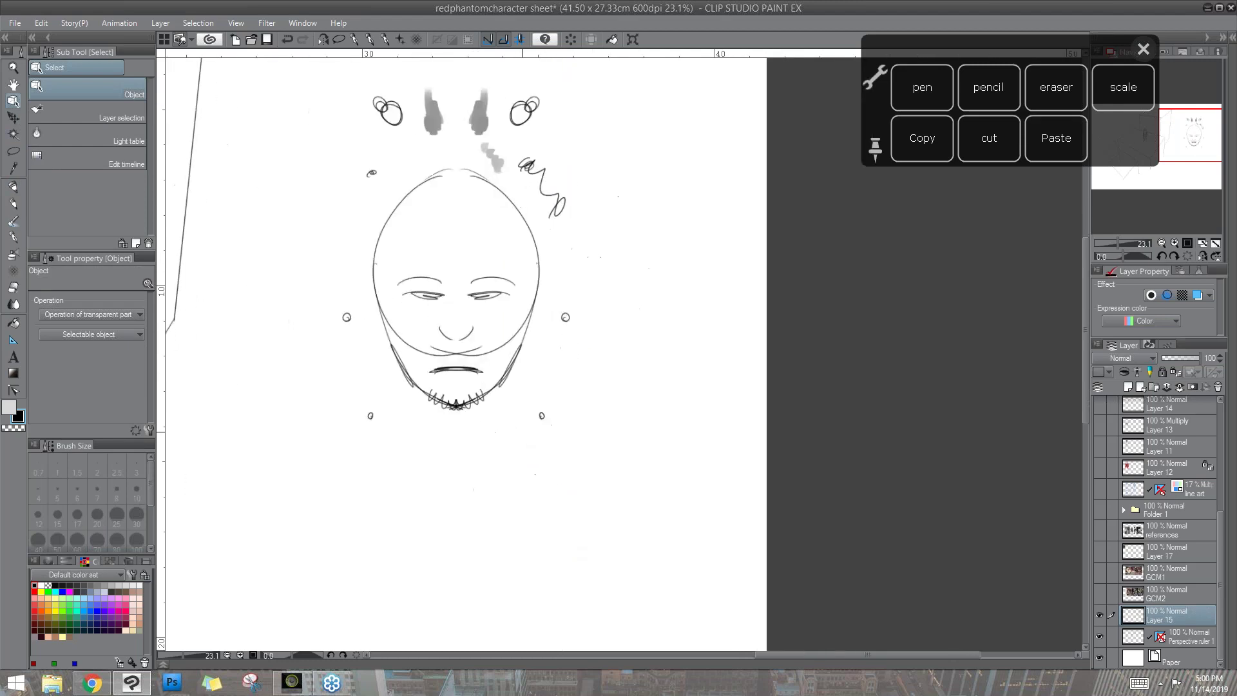
{"action": "left_click", "coordinate": [13, 341]}
{"action": "left_click_drag", "start_coordinate": [694, 324], "coordinate": [522, 480]}
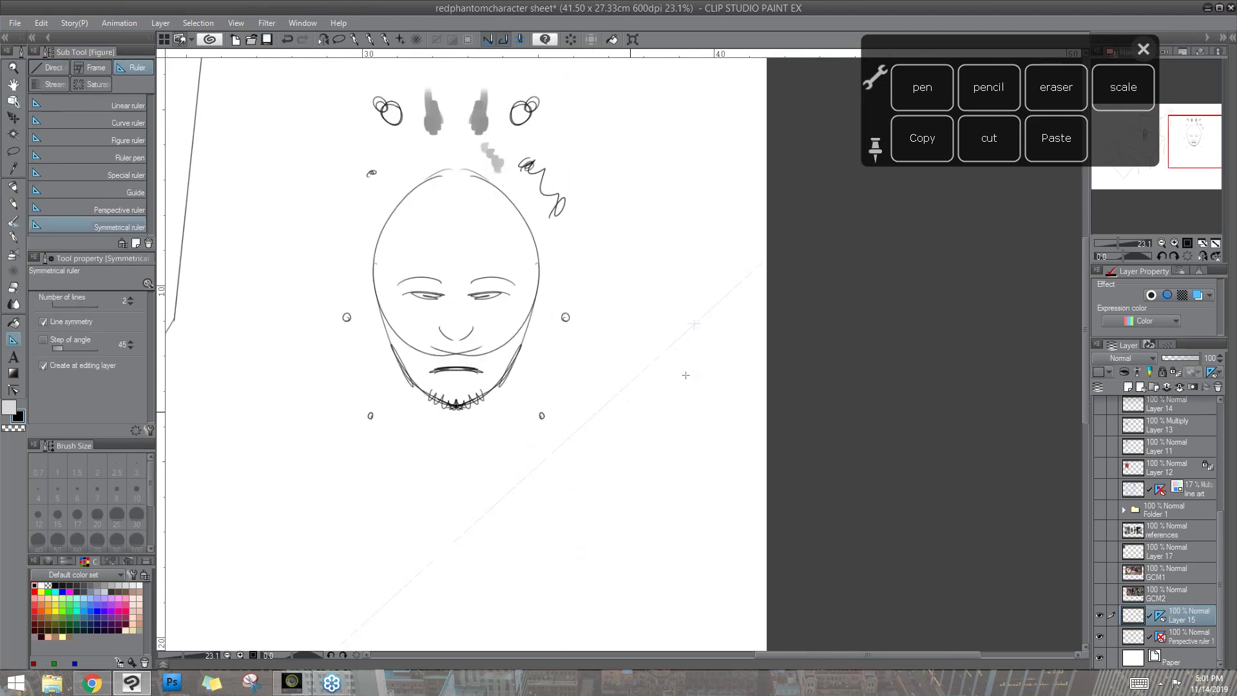
- Paint mirrored Flat marker curves and dabs across the diagonal symmetrical ruler beside the face
{"action": "key", "text": "p"}
{"action": "mouse_move", "coordinate": [677, 374]}
{"action": "left_mouse_down"}
{"action": "mouse_move", "coordinate": [670, 404]}
{"action": "mouse_move", "coordinate": [616, 436]}
{"action": "mouse_move", "coordinate": [659, 412]}
{"action": "mouse_move", "coordinate": [678, 339]}
{"action": "left_mouse_up"}
{"action": "left_click_drag", "start_coordinate": [683, 294], "coordinate": [684, 306]}
- Set the symmetrical ruler to 9 lines and place it centred just below the face's chin
{"action": "left_click_drag", "start_coordinate": [622, 527], "coordinate": [746, 422]}
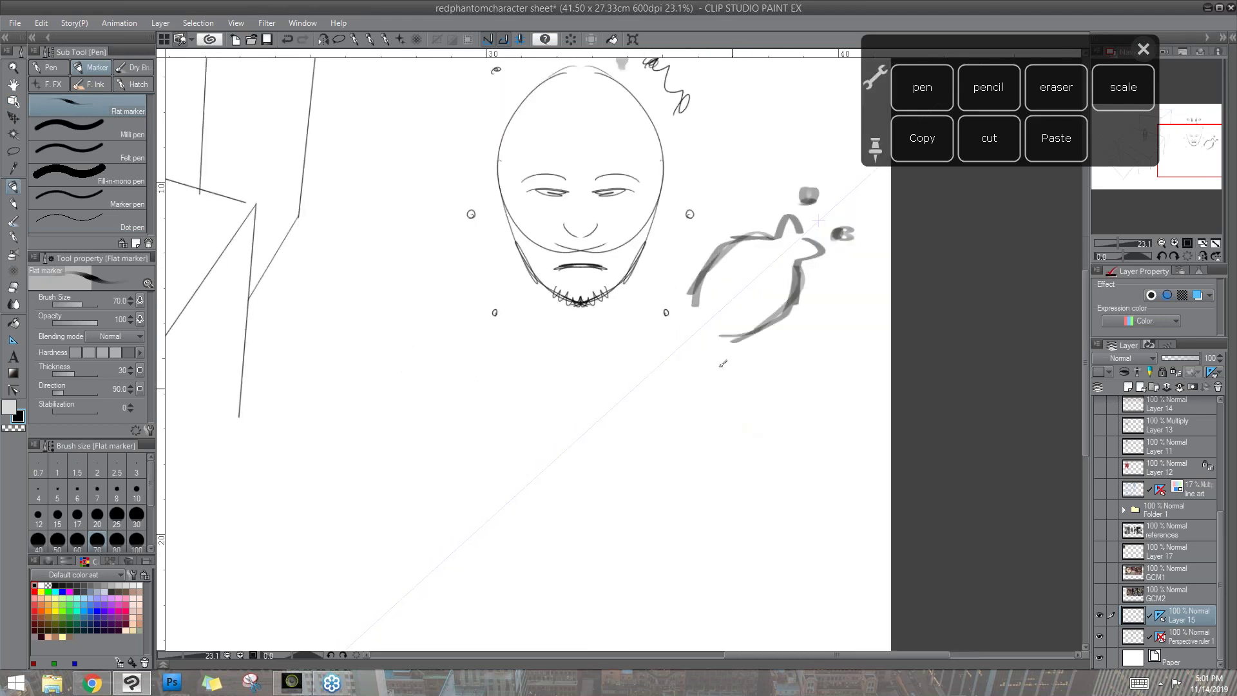
{"action": "left_click", "coordinate": [13, 339]}
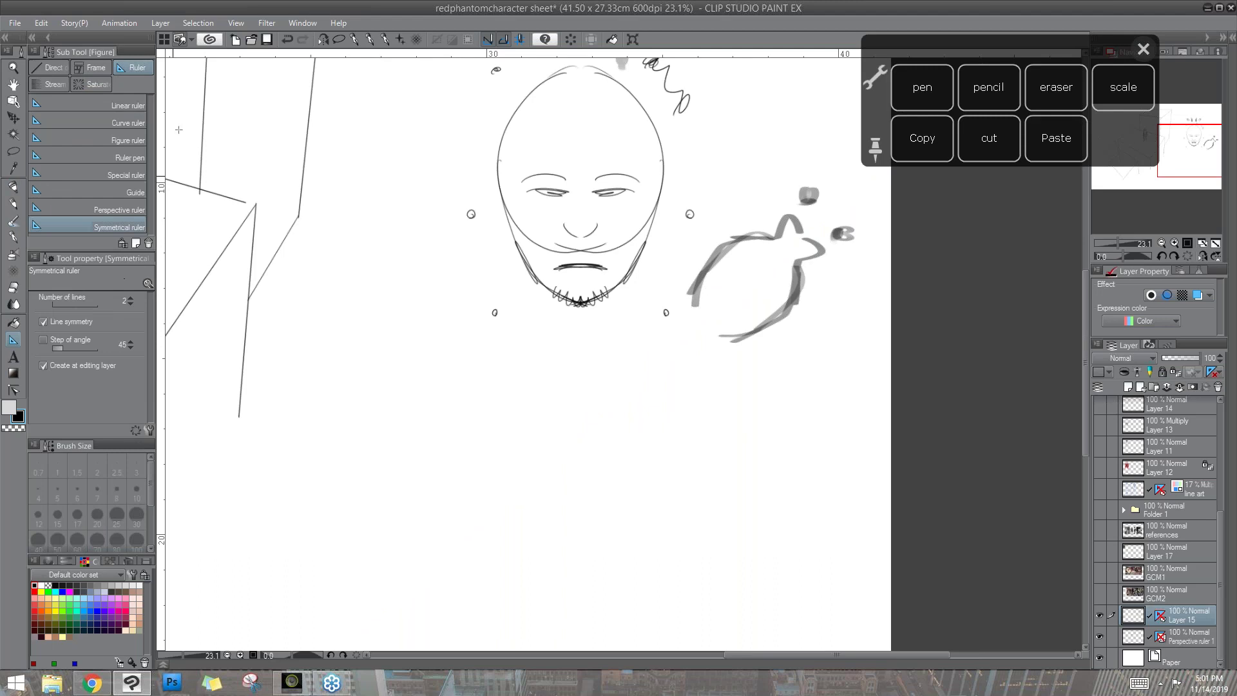
{"action": "left_click", "coordinate": [130, 297]}
{"action": "left_click", "coordinate": [130, 298]}
{"action": "left_click", "coordinate": [129, 297]}
{"action": "left_click", "coordinate": [130, 298]}
{"action": "left_click", "coordinate": [130, 298]}
{"action": "left_click", "coordinate": [131, 298]}
{"action": "left_click", "coordinate": [130, 298]}
{"action": "left_click_drag", "start_coordinate": [580, 386], "coordinate": [603, 503]}
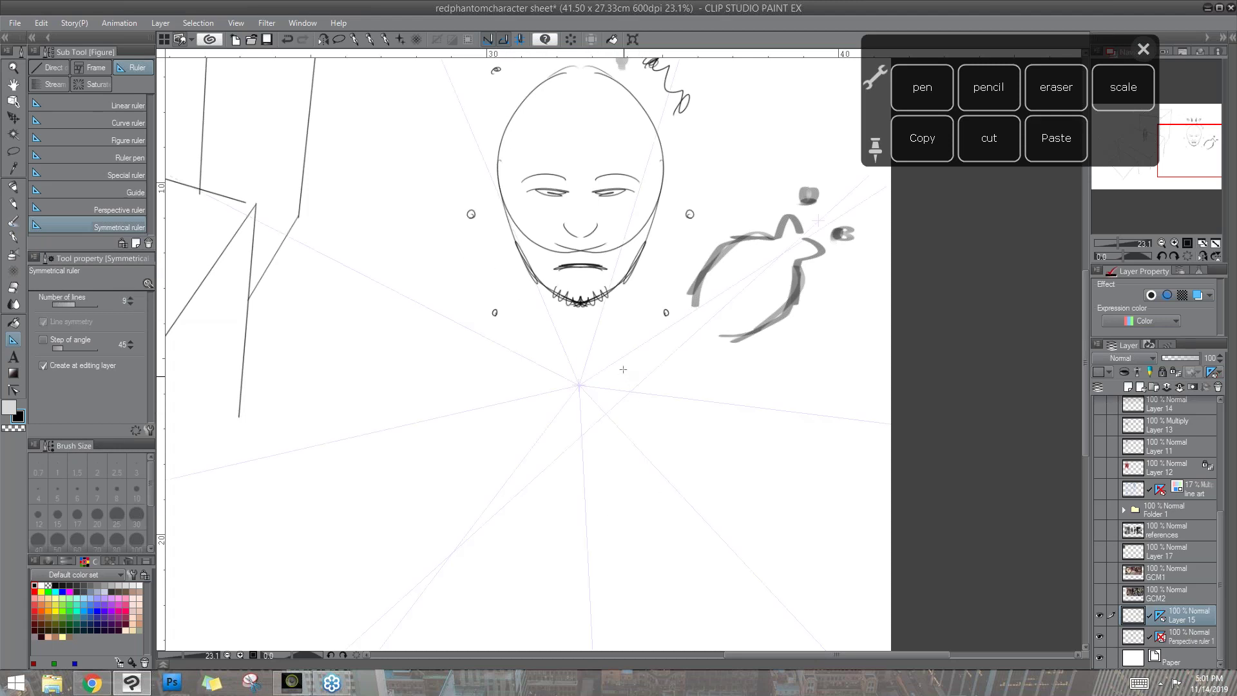
- Paint several short Flat marker strokes around the centre of the 9-line symmetrical ruler
{"action": "key", "text": "p"}
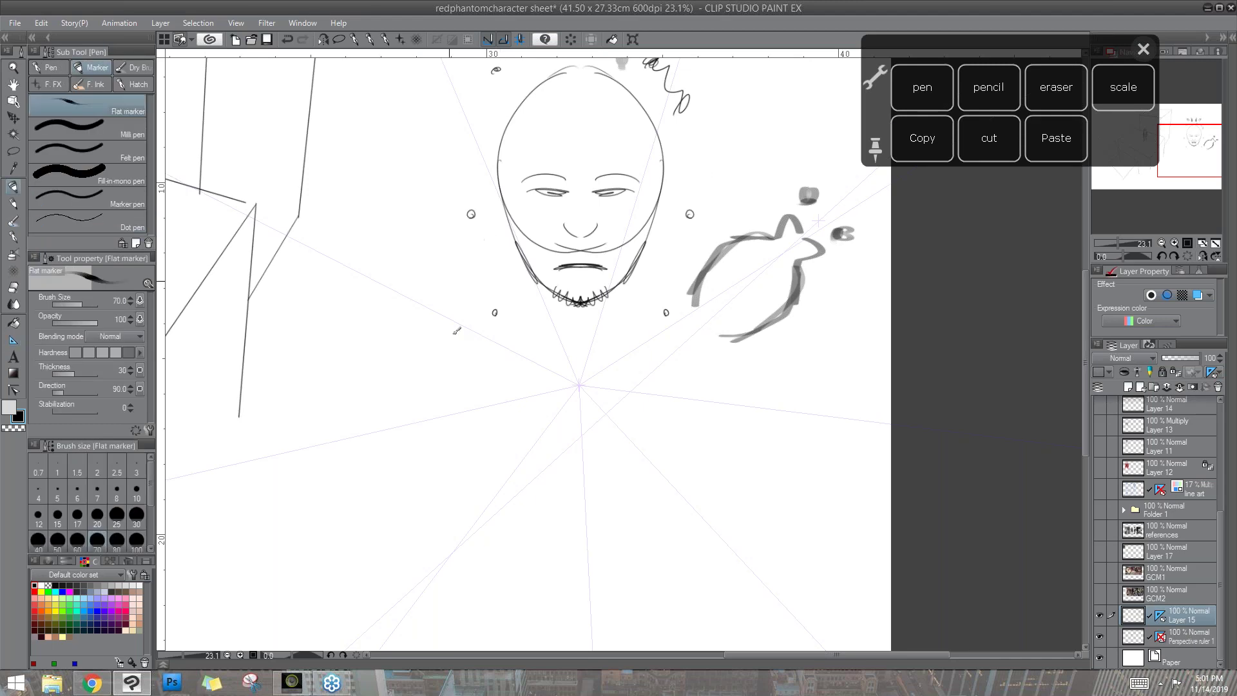
{"action": "left_click_drag", "start_coordinate": [457, 357], "coordinate": [413, 374]}
{"action": "left_click_drag", "start_coordinate": [592, 276], "coordinate": [573, 313]}
{"action": "left_click_drag", "start_coordinate": [420, 464], "coordinate": [477, 461]}
{"action": "left_click_drag", "start_coordinate": [463, 255], "coordinate": [430, 280]}
{"action": "left_click_drag", "start_coordinate": [404, 323], "coordinate": [392, 369]}
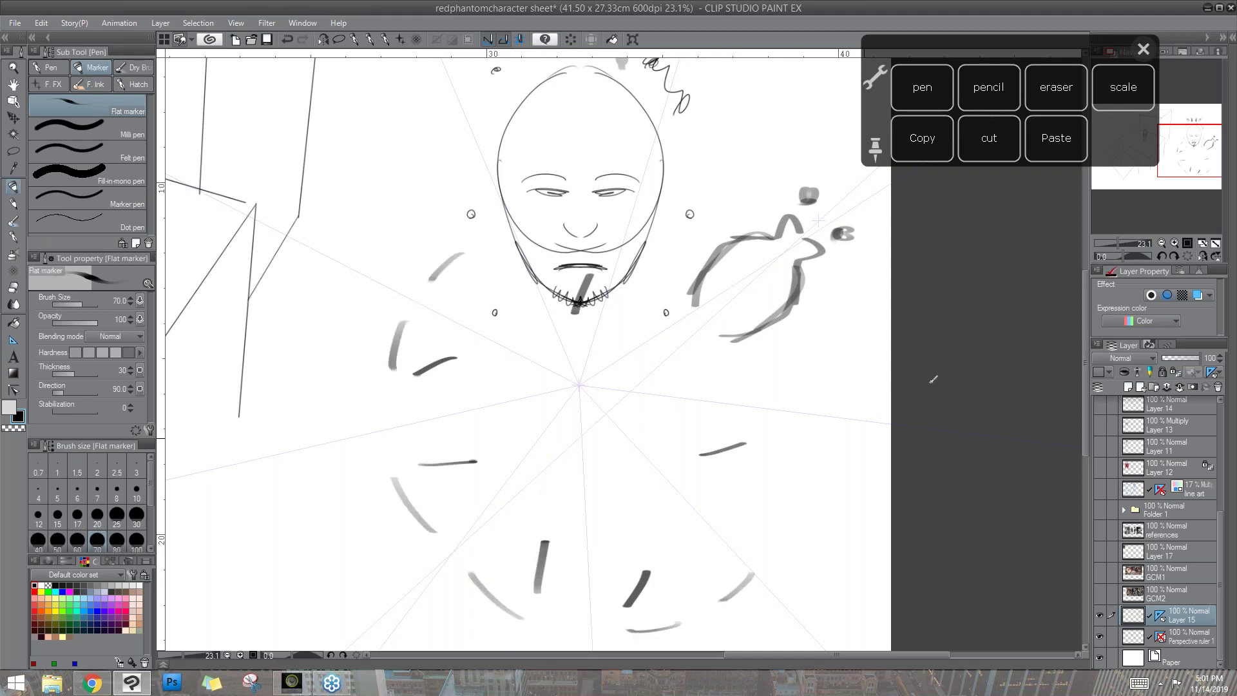
- Set the Symmetrical ruler tool's number of lines to 4
{"action": "left_click_drag", "start_coordinate": [746, 475], "coordinate": [838, 428]}
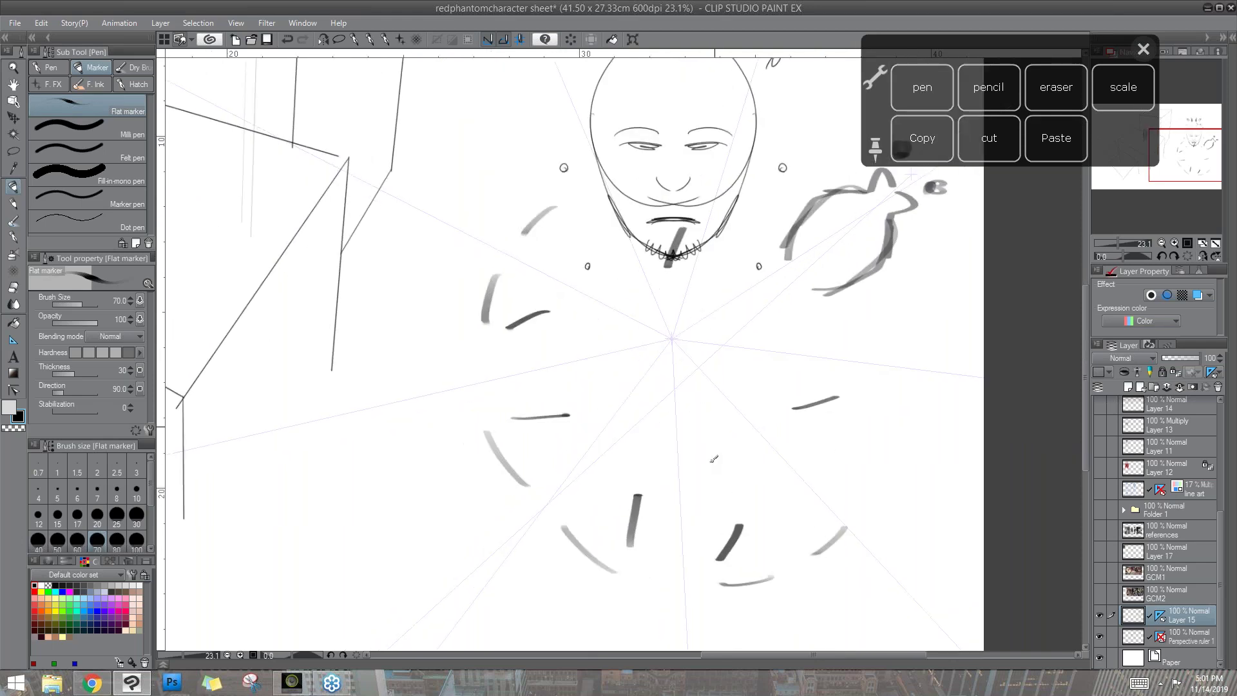
{"action": "key", "text": "ctrl+space"}
{"action": "left_click_drag", "start_coordinate": [693, 474], "coordinate": [612, 474]}
{"action": "key", "text": "space"}
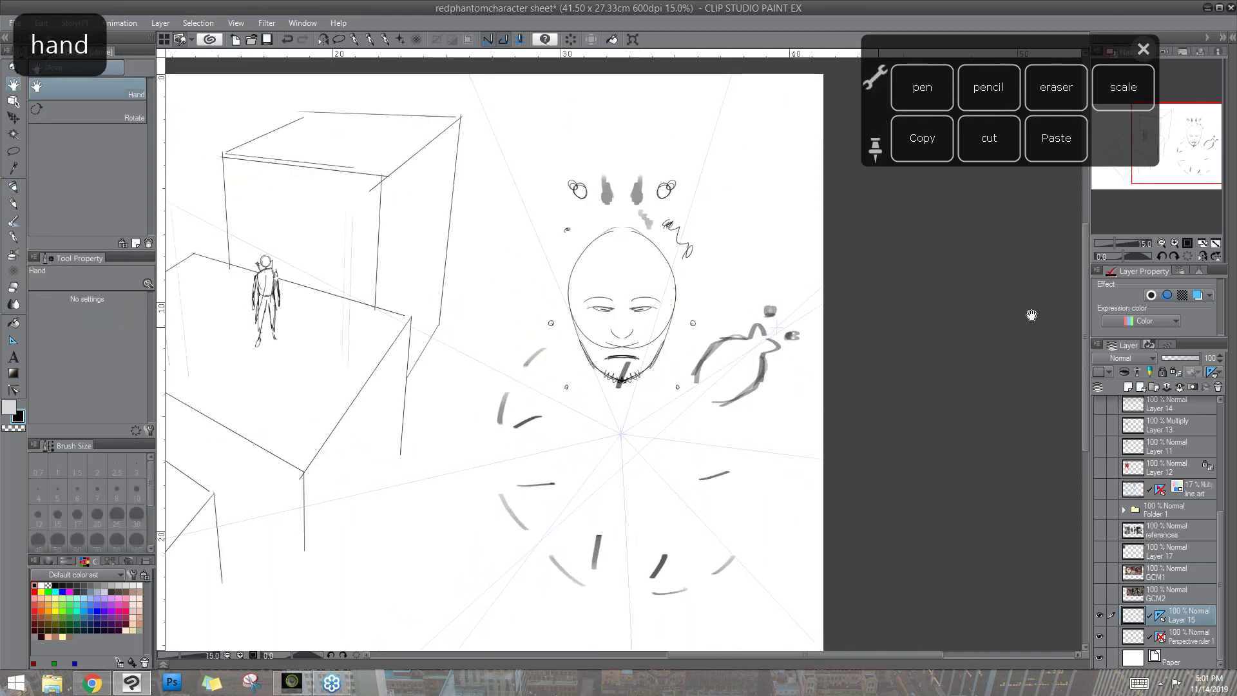
{"action": "key", "text": "u"}
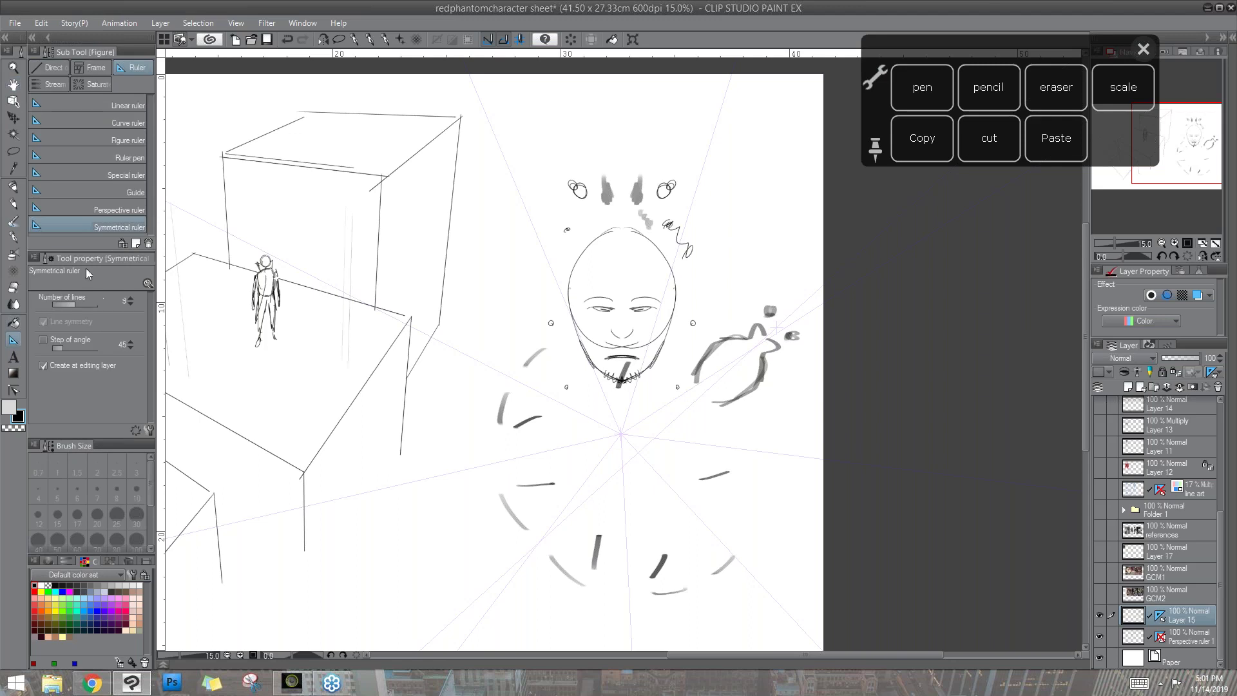
{"action": "left_click", "coordinate": [129, 304]}
{"action": "left_click", "coordinate": [129, 303]}
{"action": "left_click", "coordinate": [129, 304]}
{"action": "left_click", "coordinate": [129, 304]}
{"action": "left_click", "coordinate": [129, 305]}
- Hide the rulers on the current layer, then lasso and delete the face and all test strokes, clearing the selection
{"action": "right_click", "coordinate": [1161, 617]}
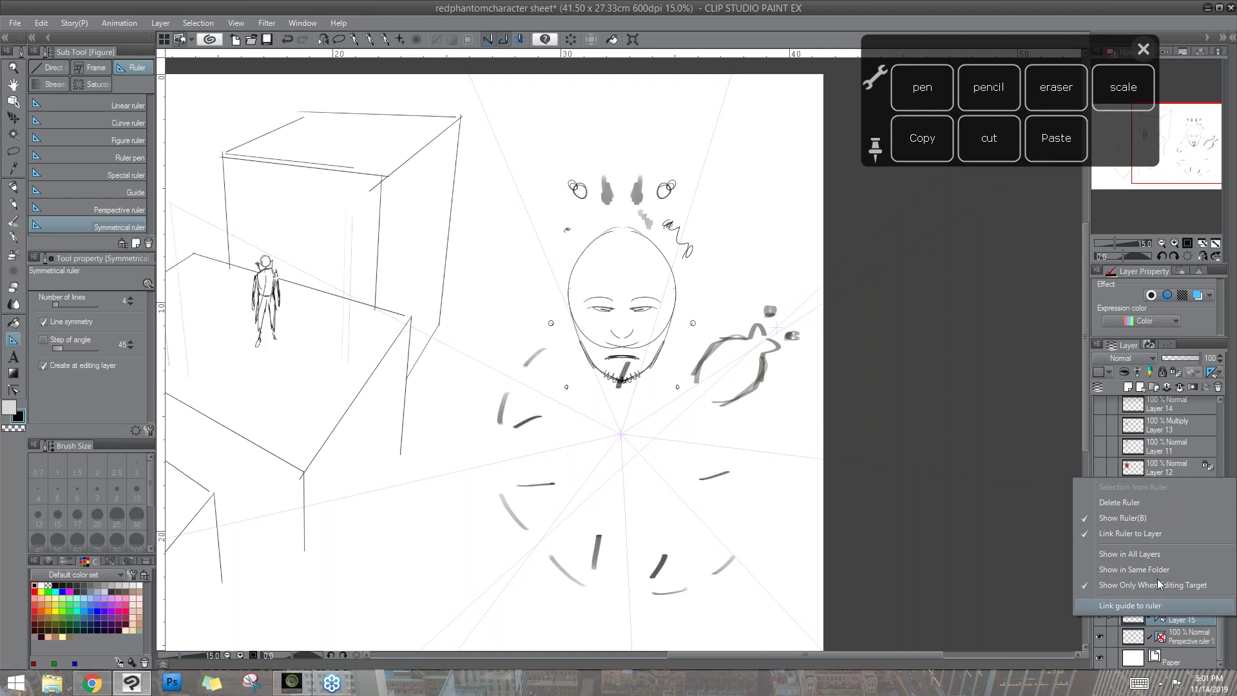
{"action": "left_click", "coordinate": [1153, 519]}
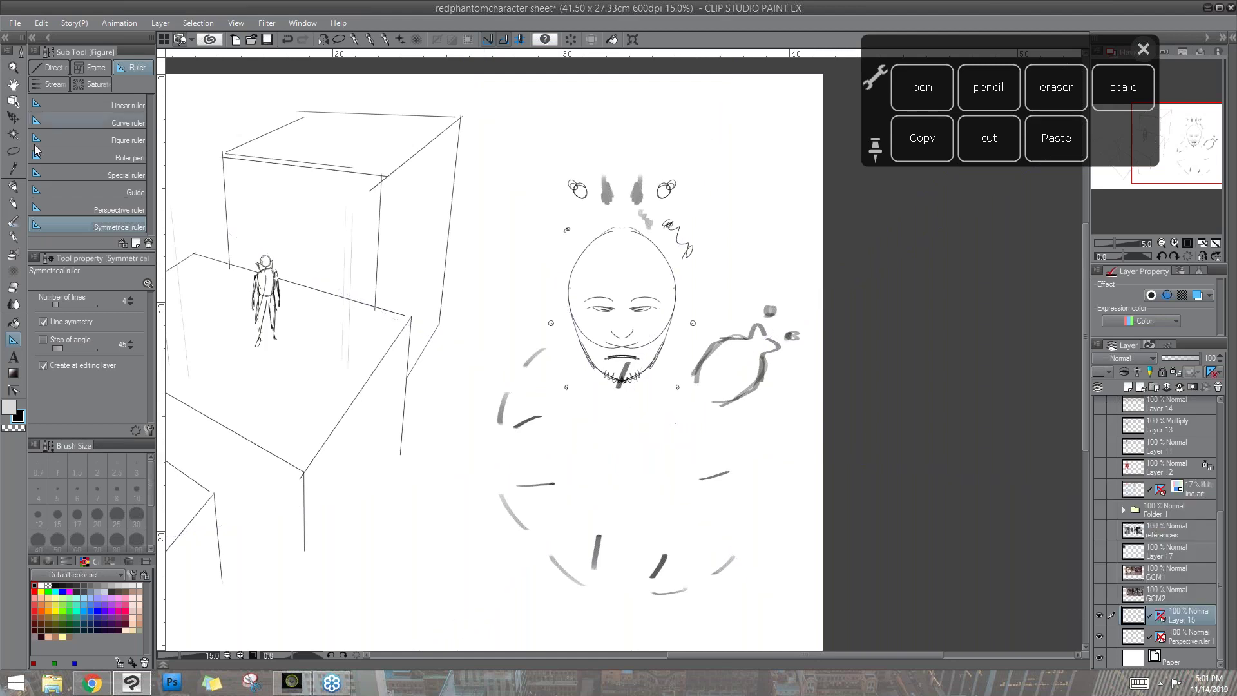
{"action": "key", "text": "m"}
{"action": "mouse_move", "coordinate": [617, 132]}
{"action": "left_mouse_down"}
{"action": "mouse_move", "coordinate": [545, 176]}
{"action": "mouse_move", "coordinate": [690, 610]}
{"action": "mouse_move", "coordinate": [838, 502]}
{"action": "mouse_move", "coordinate": [835, 516]}
{"action": "left_mouse_up"}
{"action": "key", "text": "Delete"}
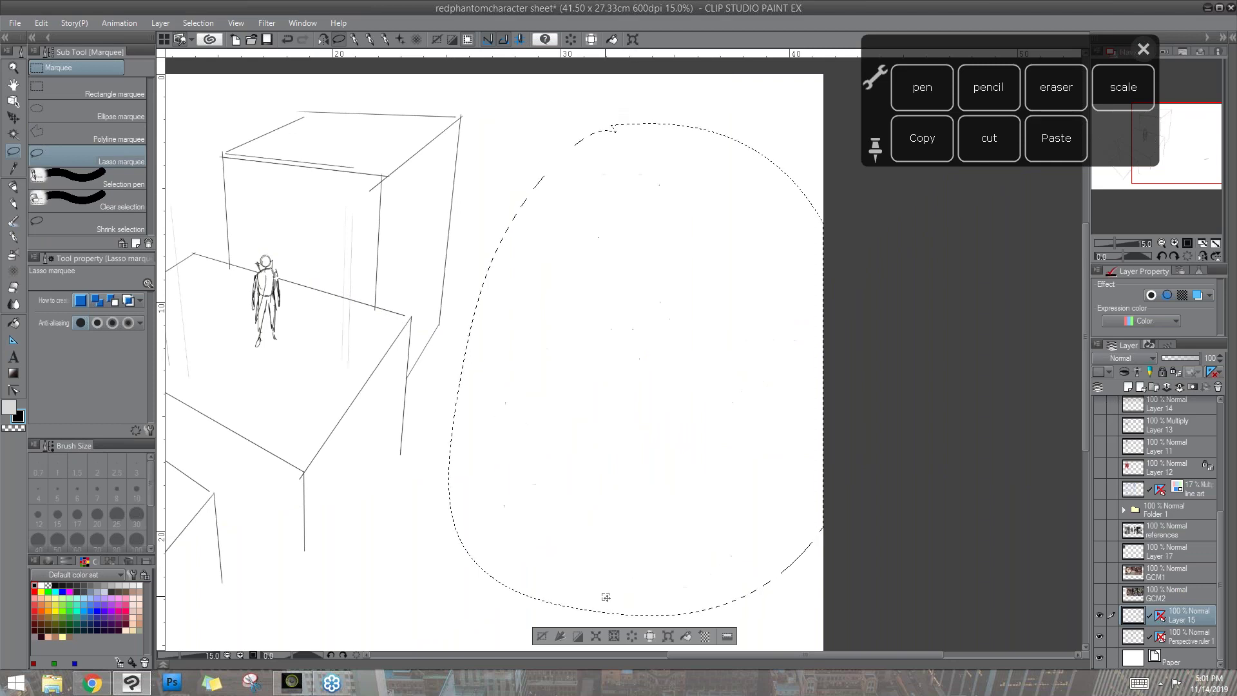
{"action": "key", "text": "ctrl+d"}
{"action": "key", "text": "space"}
{"action": "mouse_move", "coordinate": [661, 503]}
{"action": "left_mouse_down"}
{"action": "mouse_move", "coordinate": [811, 529]}
{"action": "mouse_move", "coordinate": [671, 516]}
{"action": "mouse_move", "coordinate": [669, 491]}
{"action": "mouse_move", "coordinate": [654, 516]}
{"action": "mouse_move", "coordinate": [664, 535]}
{"action": "mouse_move", "coordinate": [696, 519]}
{"action": "left_mouse_up"}
{"action": "key", "text": "ctrl+space"}
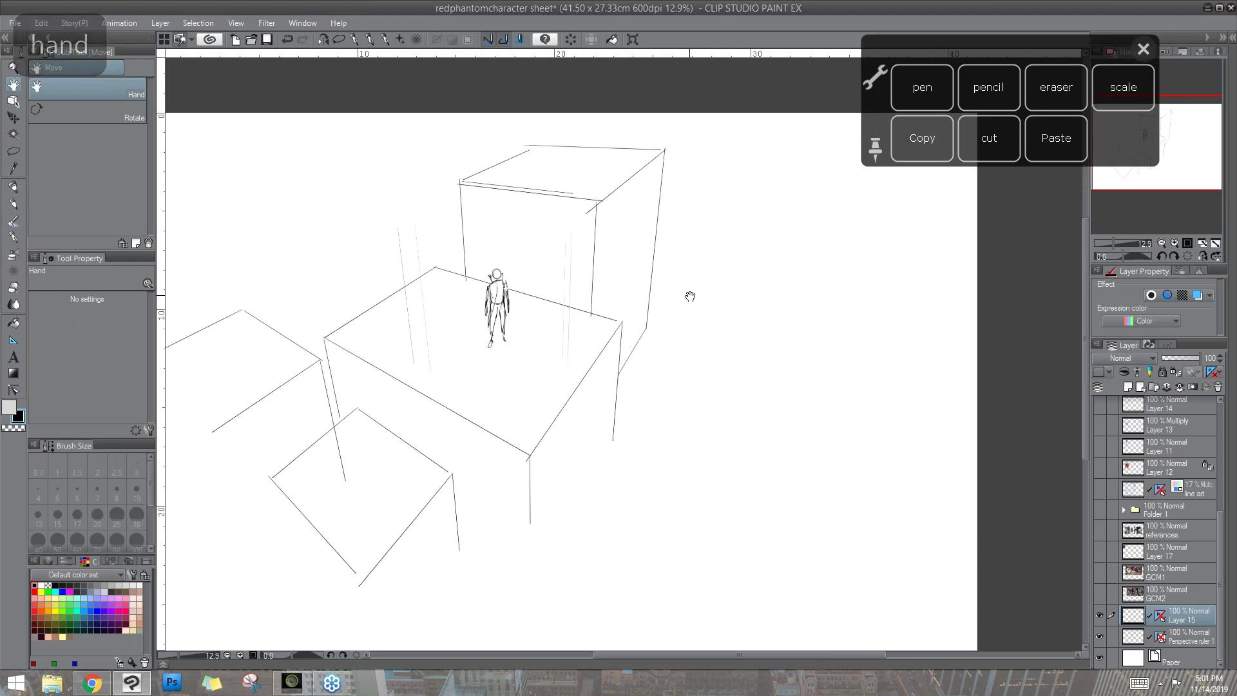
- Hide the sketch layer Layer 15 and the Perspective ruler 1 layer
{"action": "left_click", "coordinate": [1099, 616]}
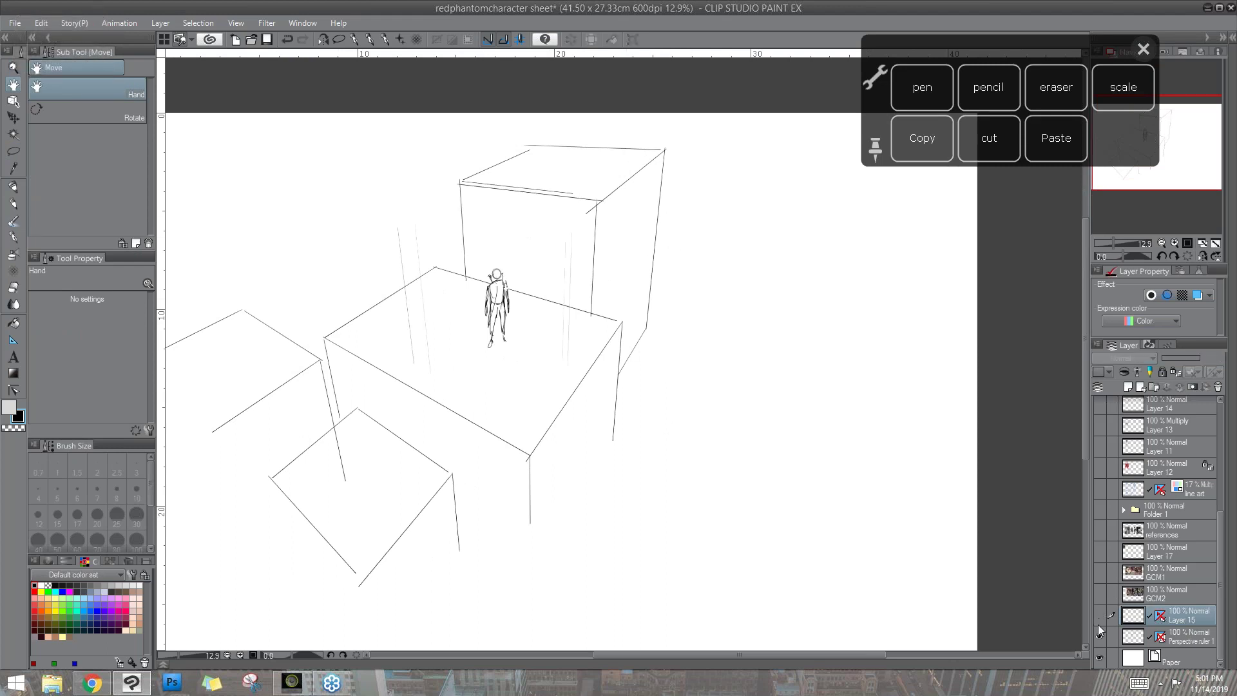
{"action": "left_click", "coordinate": [1099, 636]}
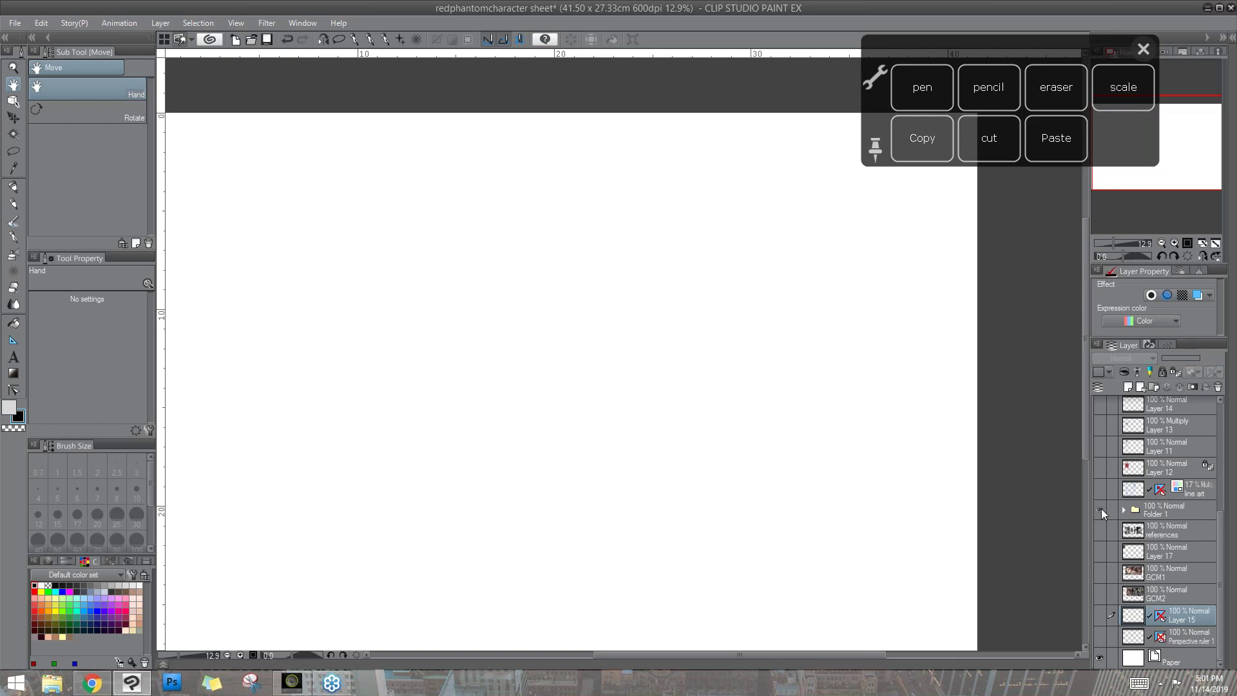
- Show Folder 1 to view the finished character style sheet, and hide the folder again
{"action": "left_click", "coordinate": [1100, 509]}
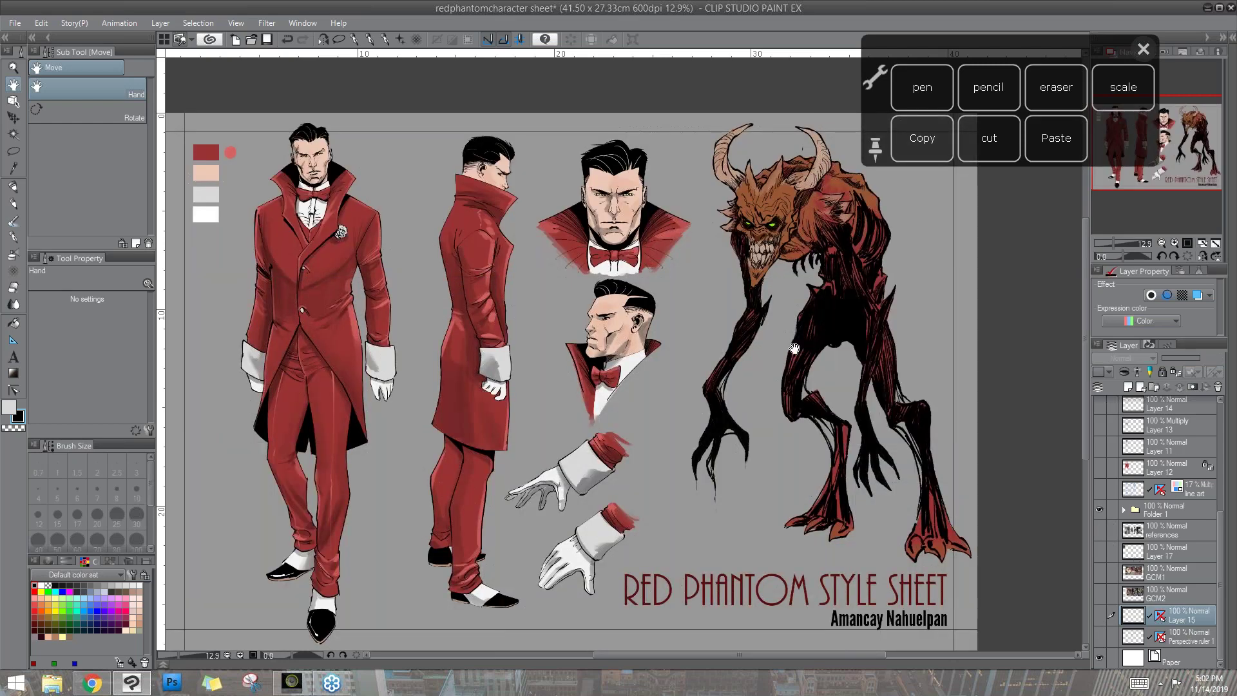
{"action": "left_click_drag", "start_coordinate": [741, 529], "coordinate": [773, 501]}
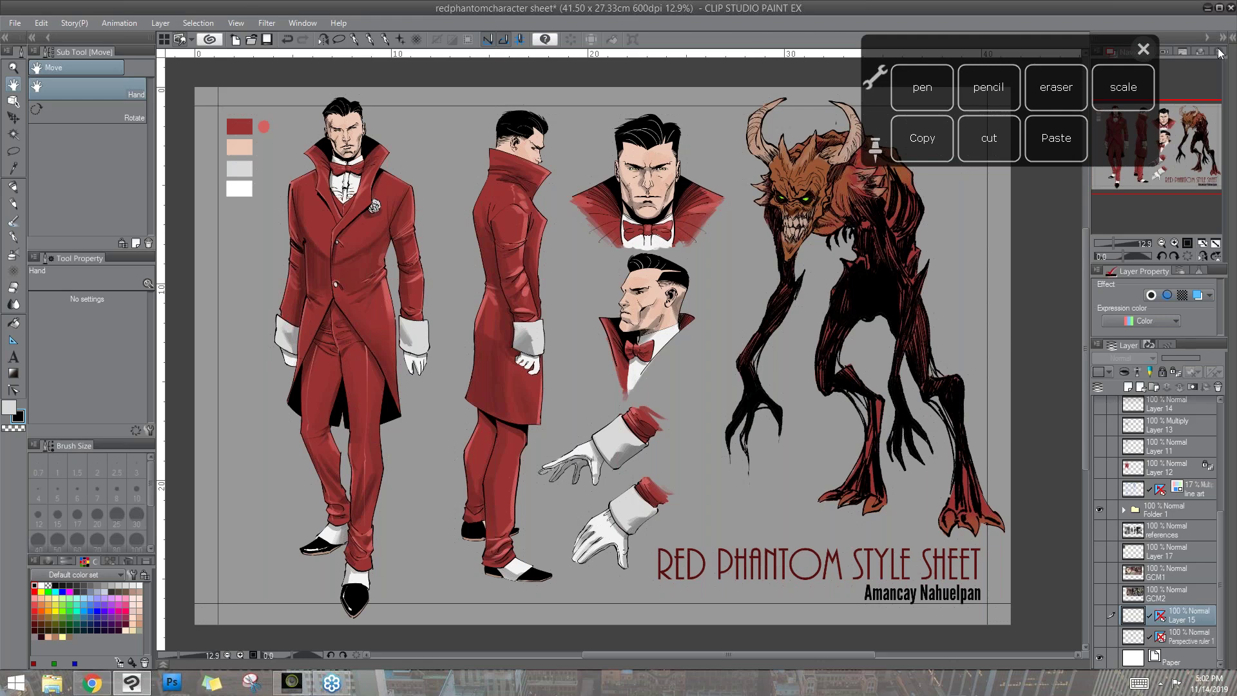
{"action": "left_click_drag", "start_coordinate": [1098, 50], "coordinate": [958, 37]}
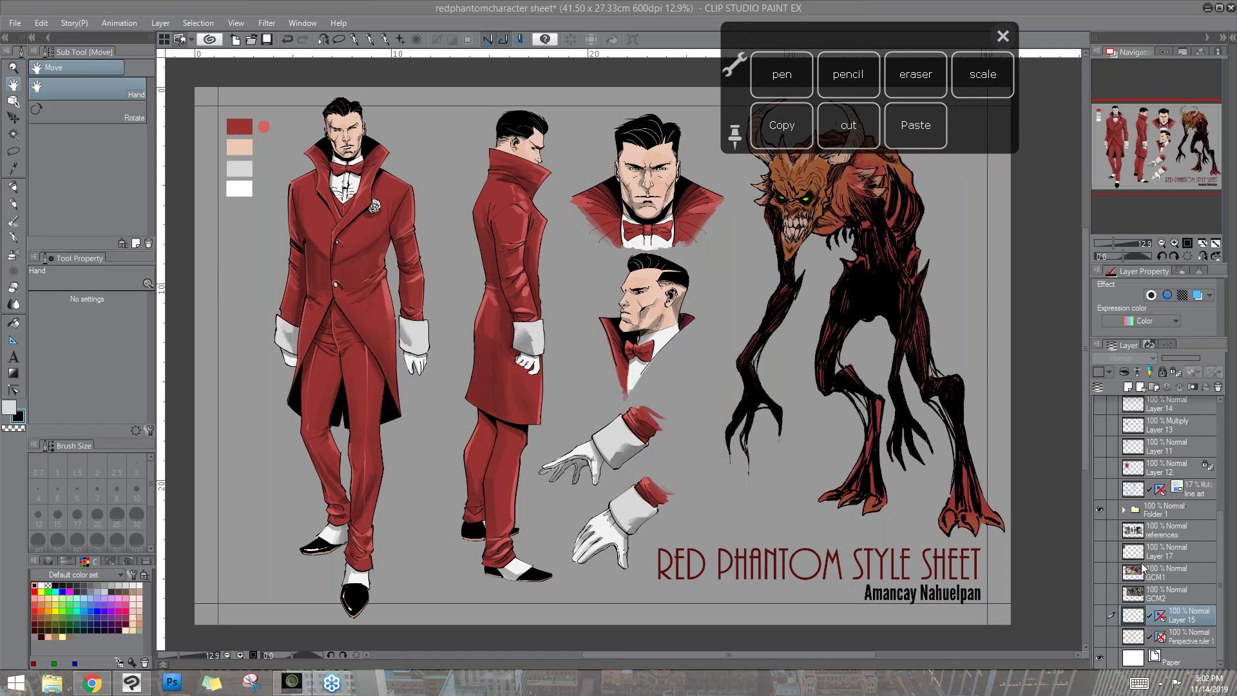
{"action": "left_click", "coordinate": [1099, 509]}
- Duplicate the G-pen sub tool under the name "pincel webinar"
{"action": "left_click", "coordinate": [12, 188]}
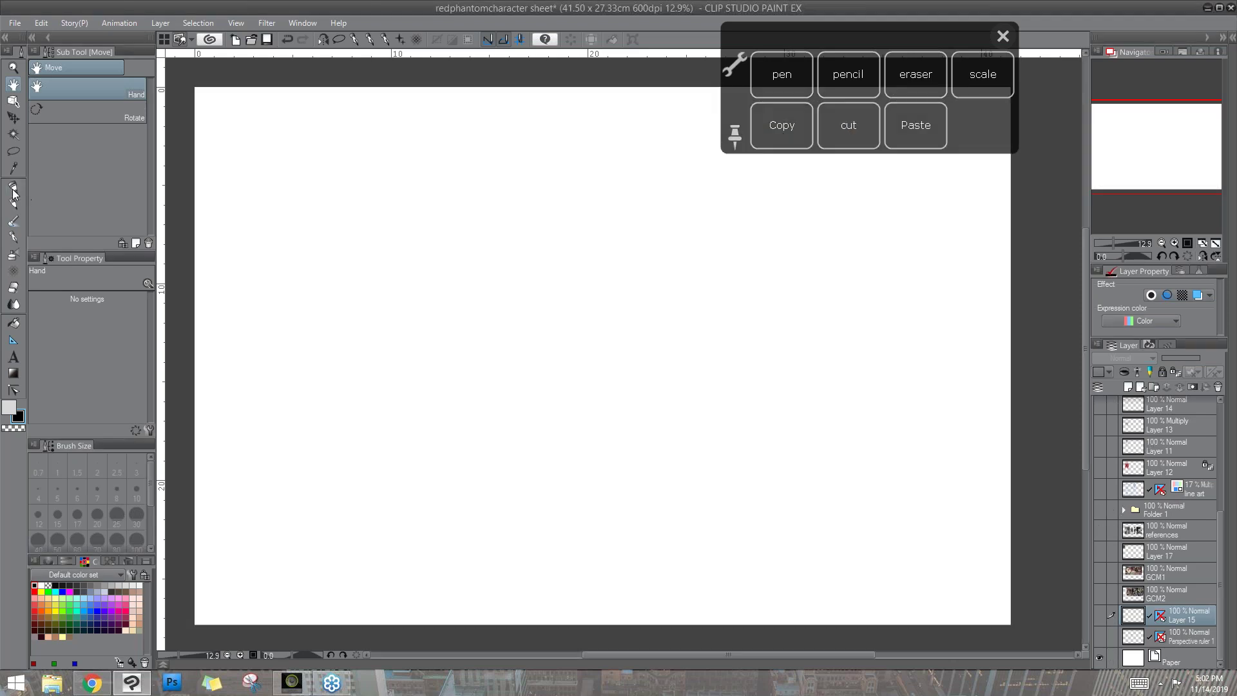
{"action": "left_click", "coordinate": [56, 69]}
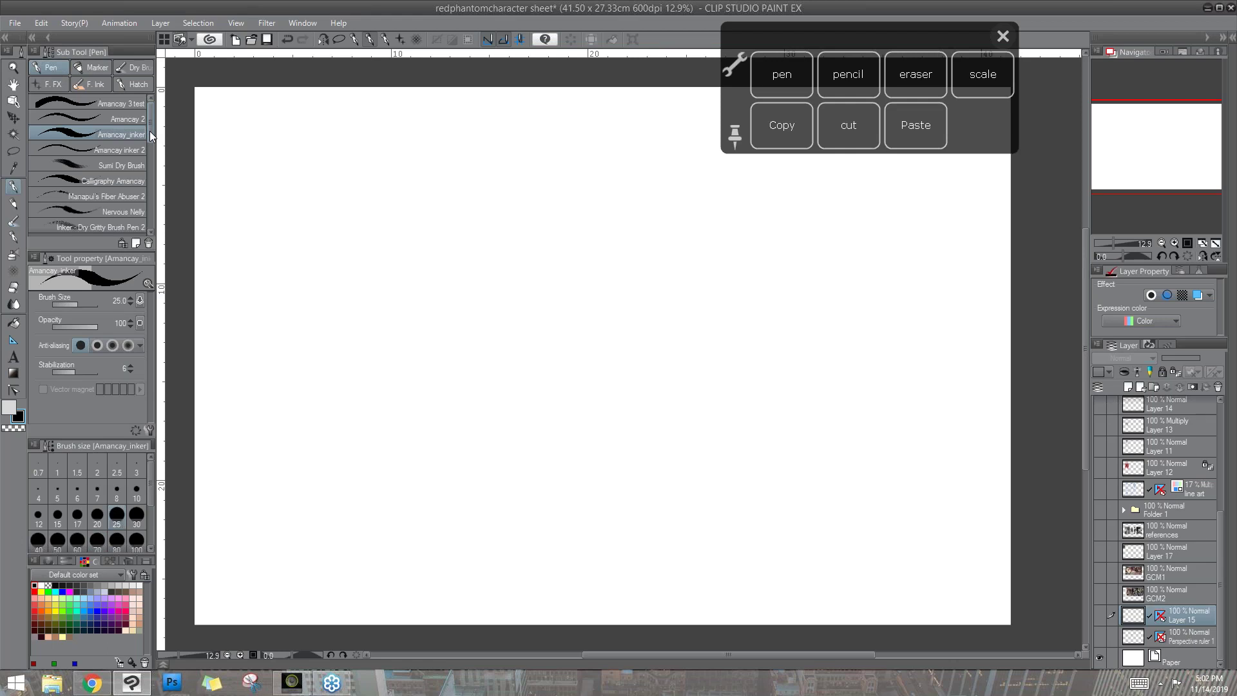
{"action": "scroll", "coordinate": [149, 139], "scroll_direction": "down", "scroll_amount": 3}
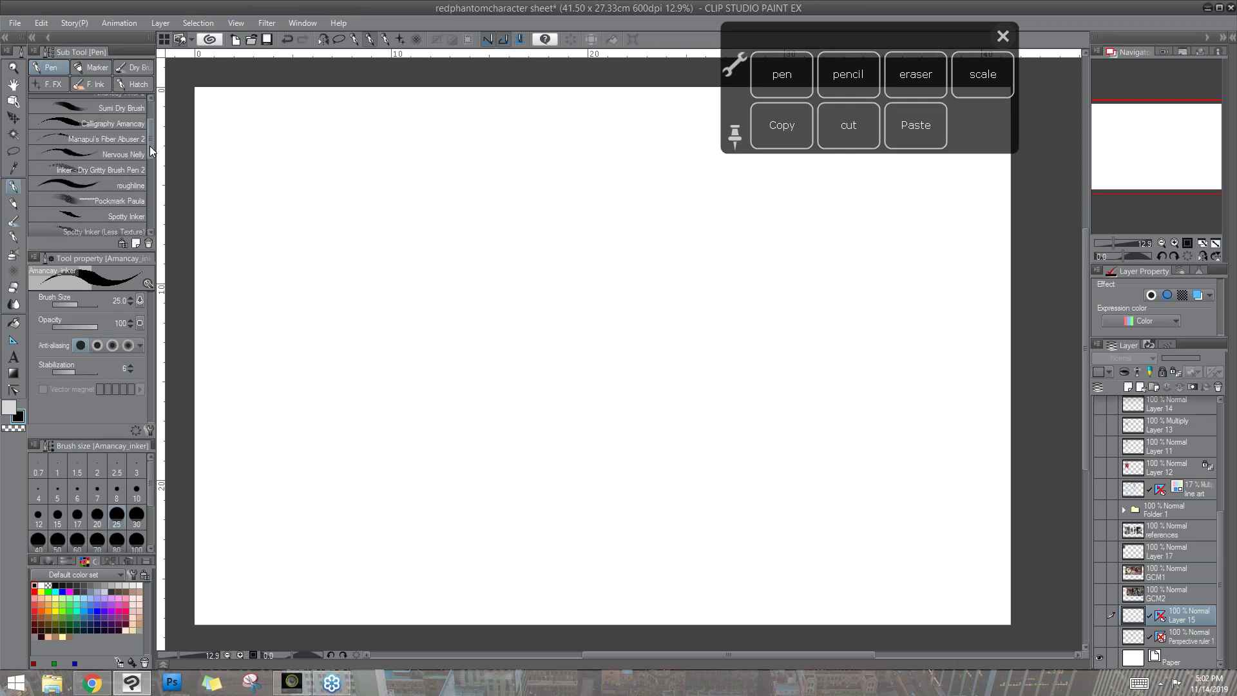
{"action": "scroll", "coordinate": [149, 141], "scroll_direction": "up", "scroll_amount": 3}
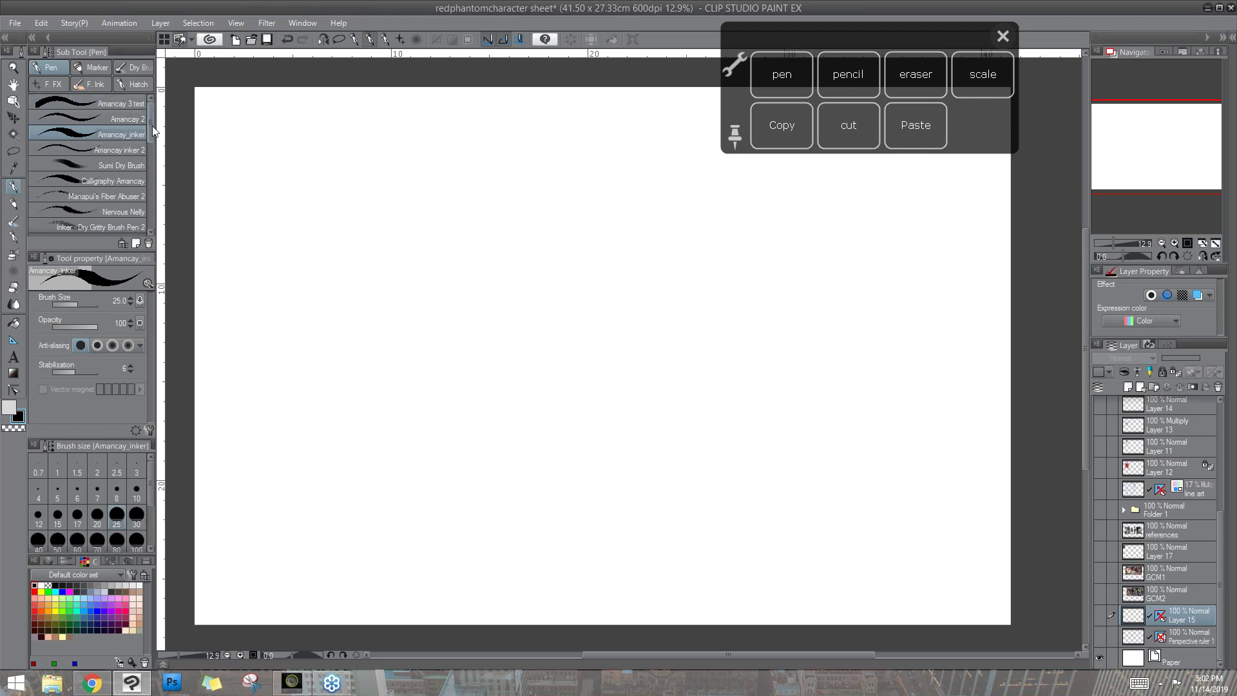
{"action": "scroll", "coordinate": [150, 127], "scroll_direction": "down", "scroll_amount": 5}
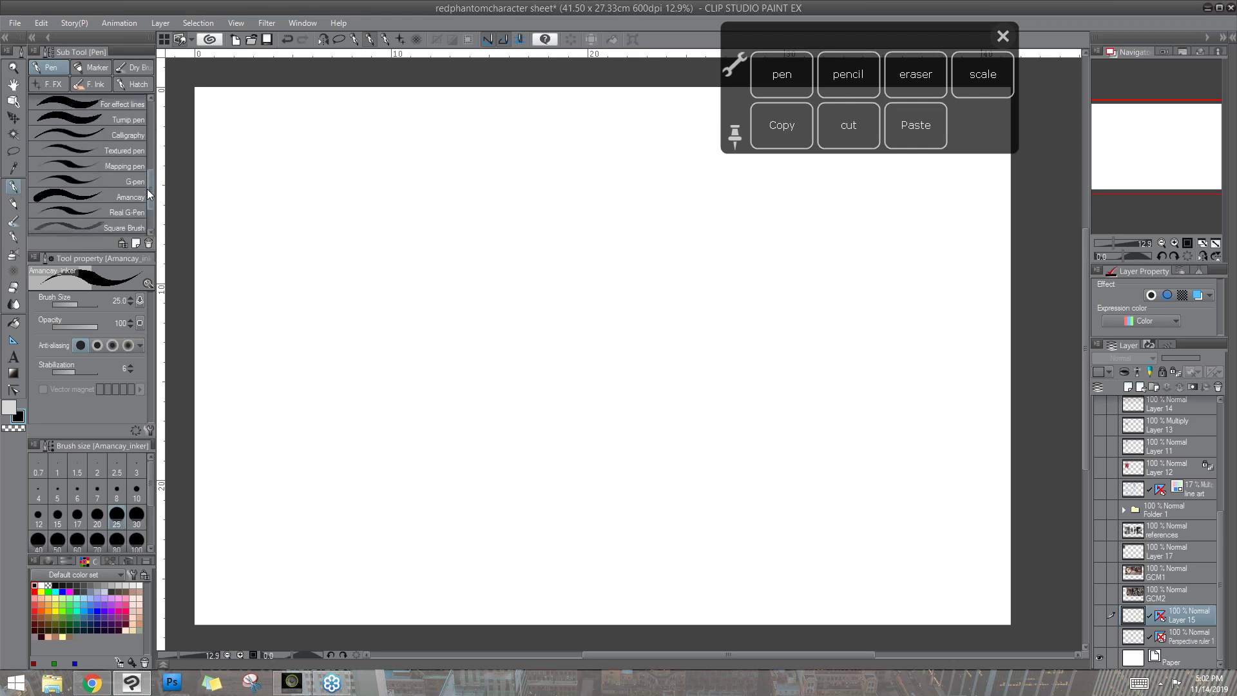
{"action": "scroll", "coordinate": [147, 187], "scroll_direction": "down", "scroll_amount": 1}
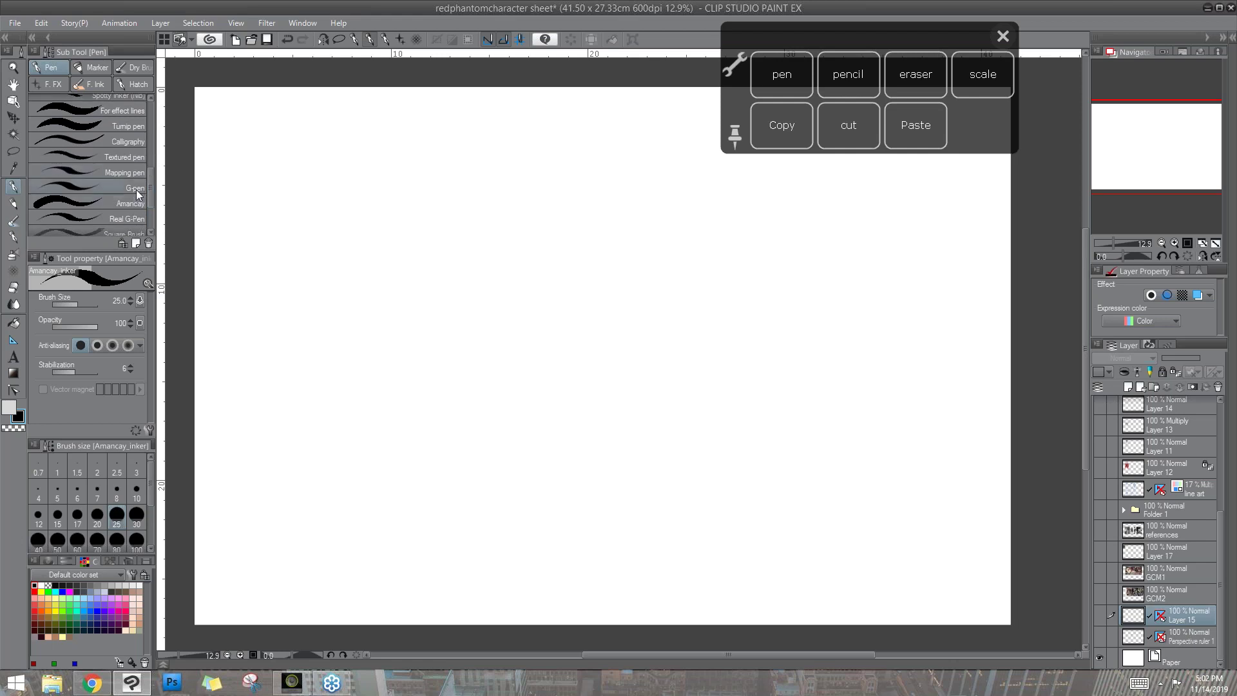
{"action": "left_click", "coordinate": [134, 188]}
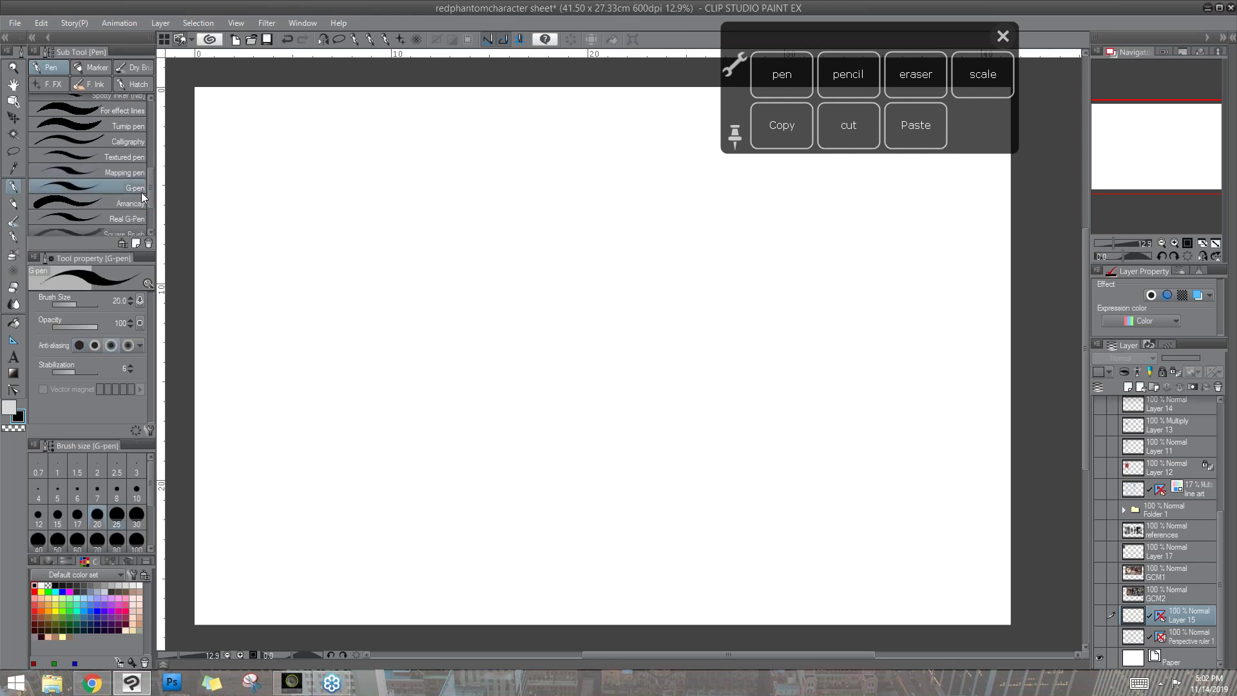
{"action": "left_click", "coordinate": [136, 244]}
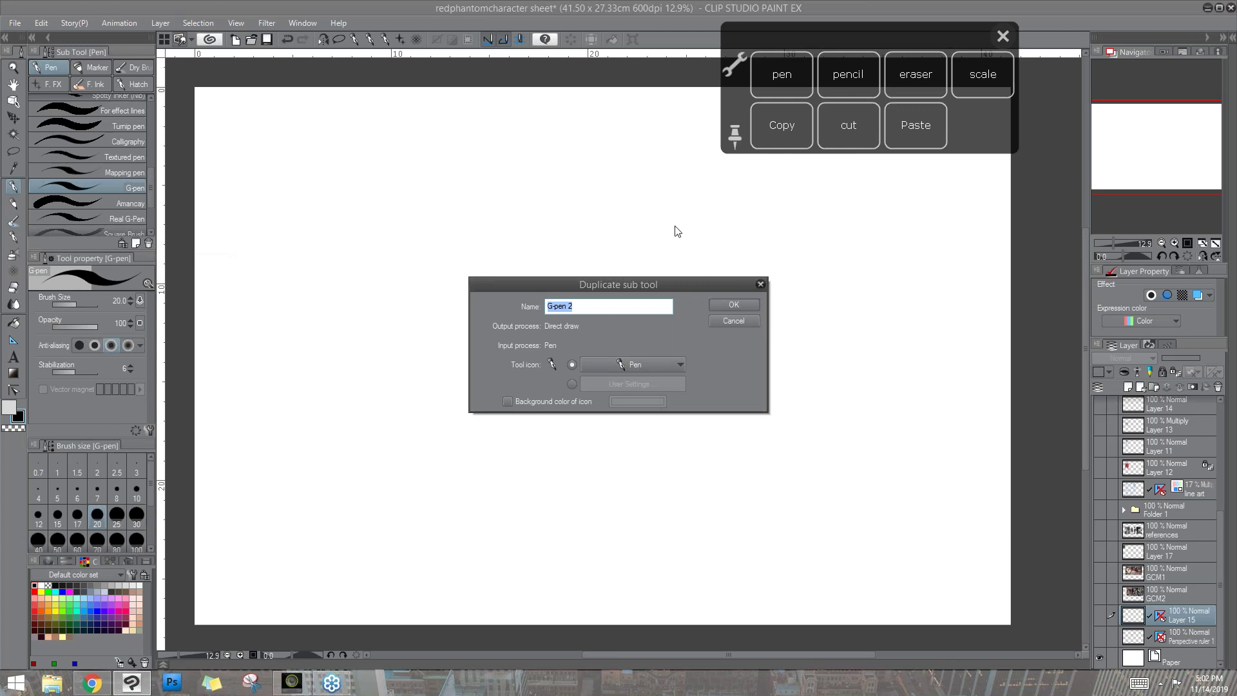
{"action": "type", "text": "pincel webinar"}
{"action": "left_click", "coordinate": [734, 305]}
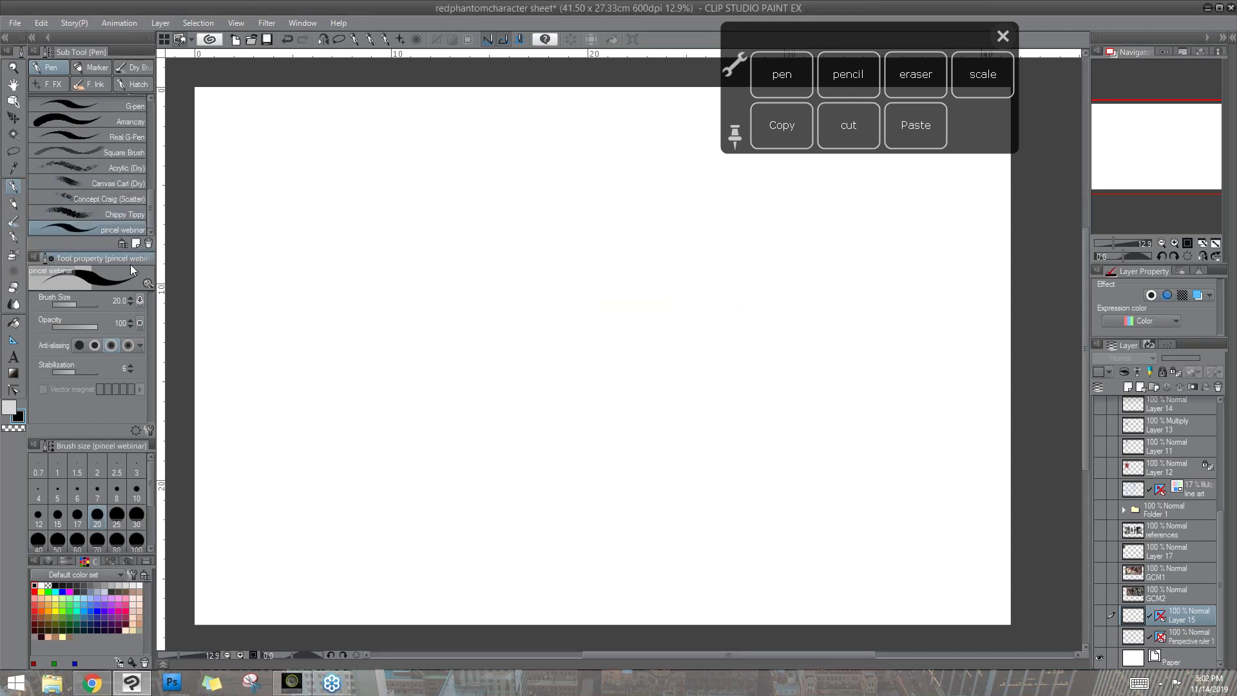
- Review the new brush's detailed brush tip, texture and anti-aliasing settings
{"action": "left_click", "coordinate": [150, 431]}
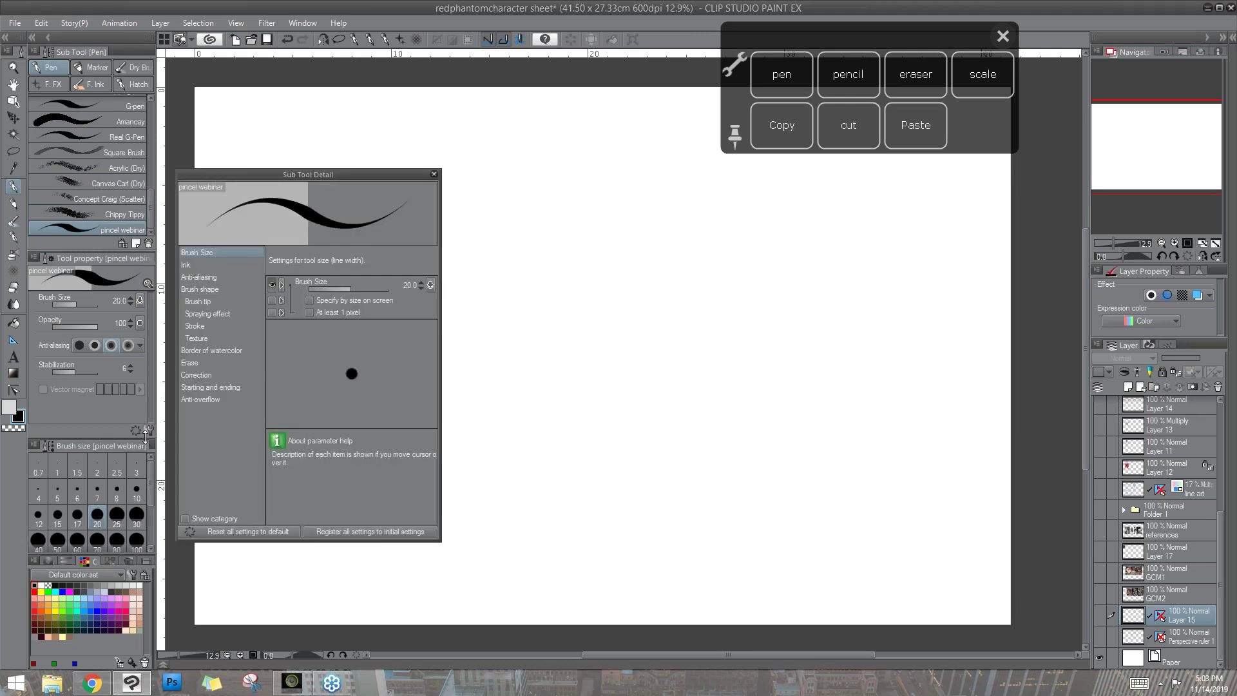
{"action": "left_click", "coordinate": [223, 301]}
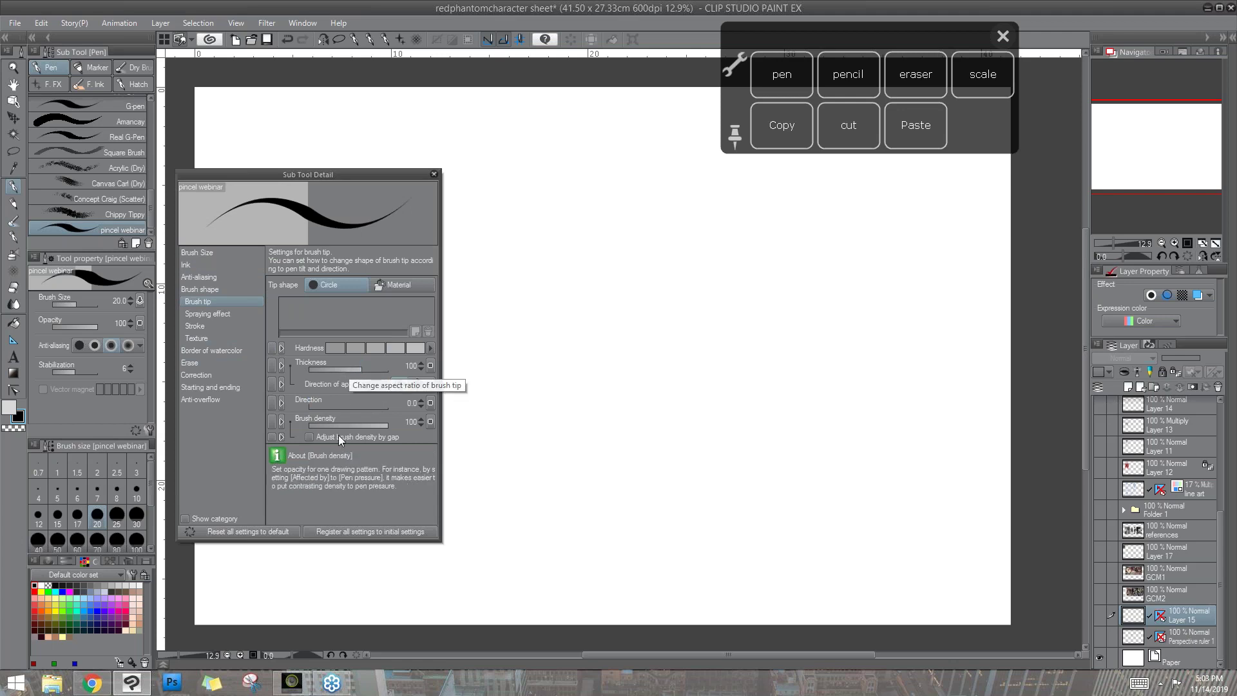
{"action": "left_click", "coordinate": [215, 339]}
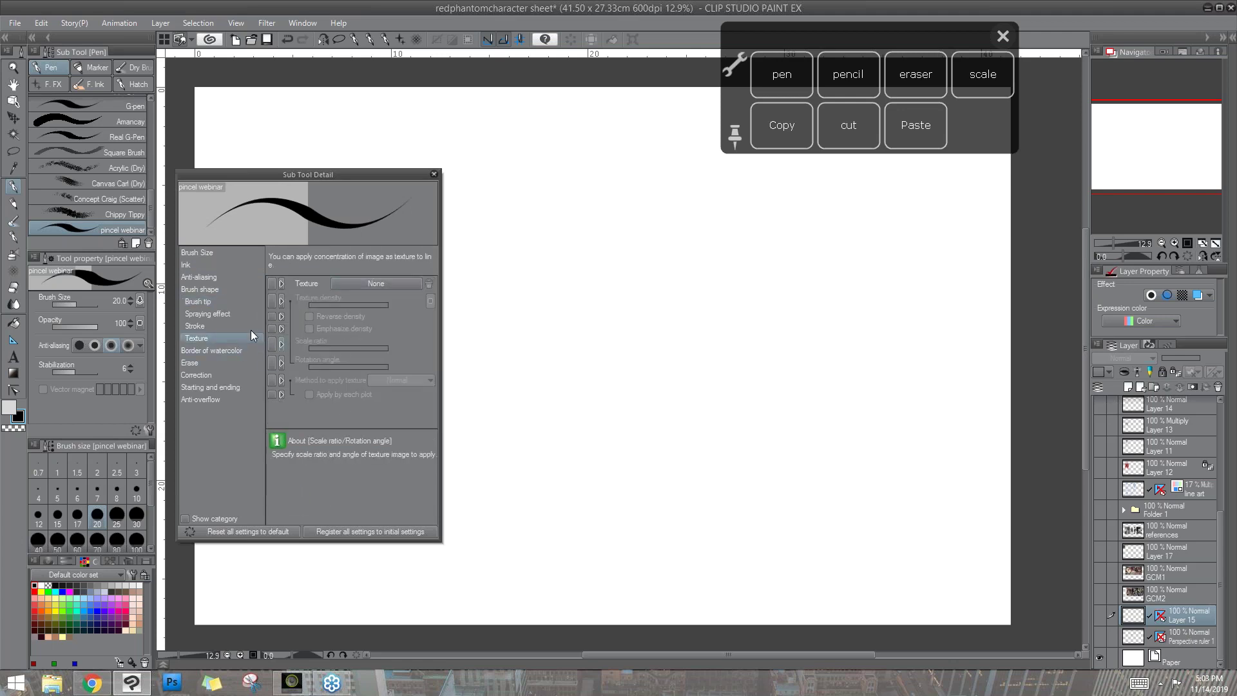
{"action": "left_click", "coordinate": [210, 279]}
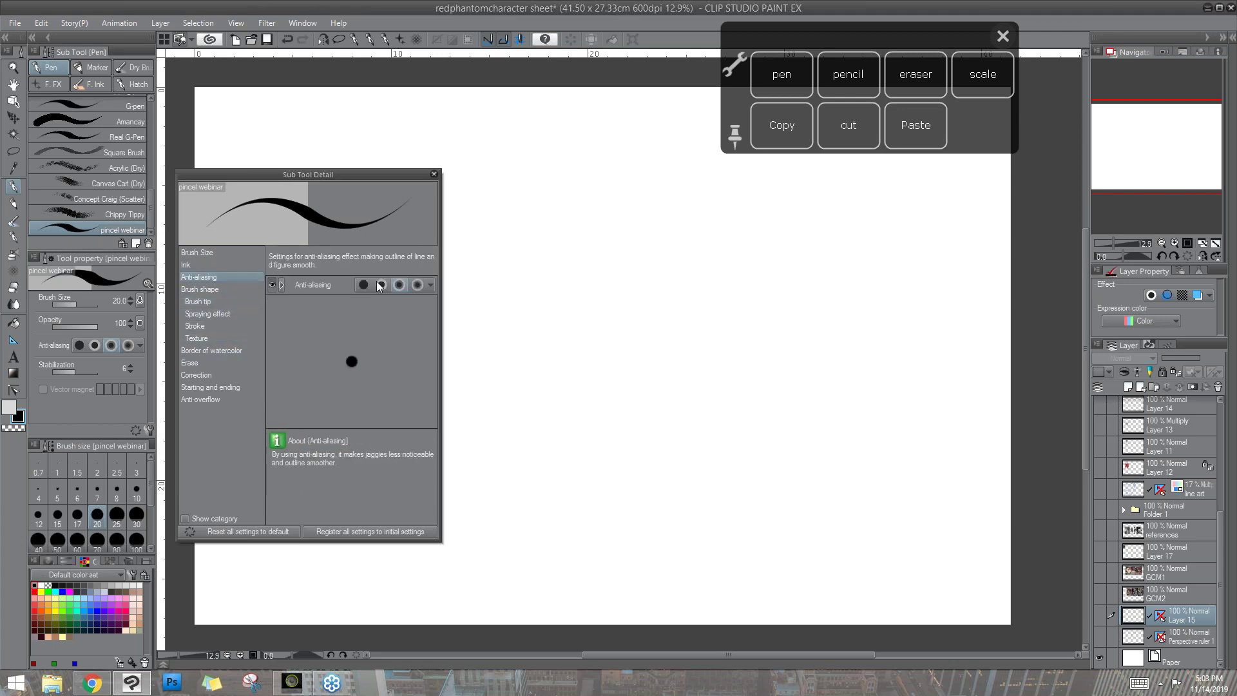
{"action": "left_click", "coordinate": [434, 175]}
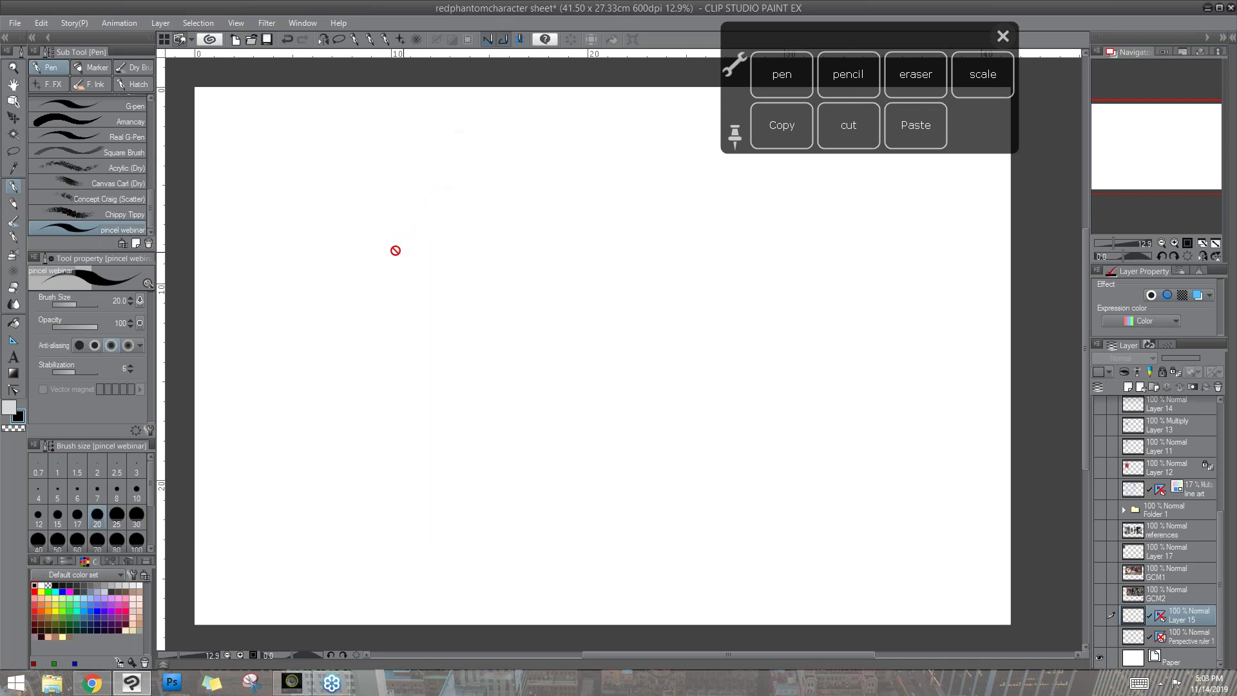
- On a new layer, draw a small black leaf-like shape with the new pen at brush size 25 and lasso around it
{"action": "left_click", "coordinate": [1128, 387]}
{"action": "left_click_drag", "start_coordinate": [810, 36], "coordinate": [844, 31]}
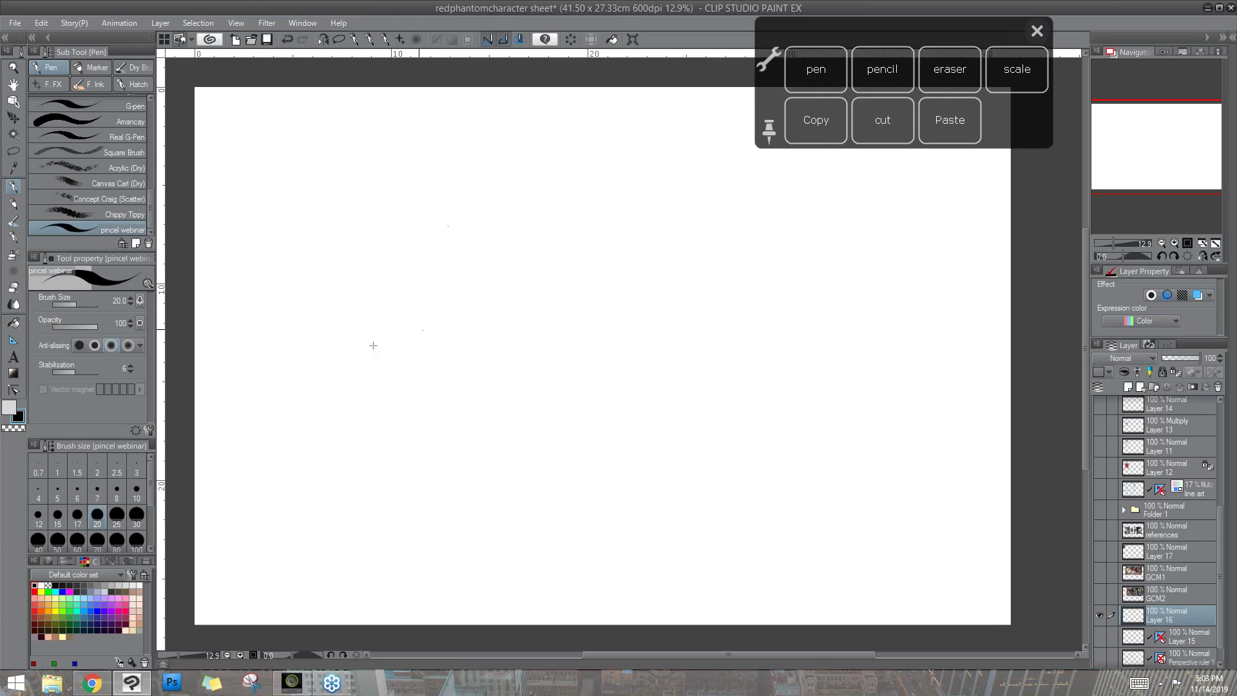
{"action": "left_click", "coordinate": [77, 516]}
{"action": "left_click", "coordinate": [116, 516]}
{"action": "mouse_move", "coordinate": [466, 263]}
{"action": "left_mouse_down"}
{"action": "mouse_move", "coordinate": [467, 291]}
{"action": "mouse_move", "coordinate": [466, 281]}
{"action": "left_mouse_up"}
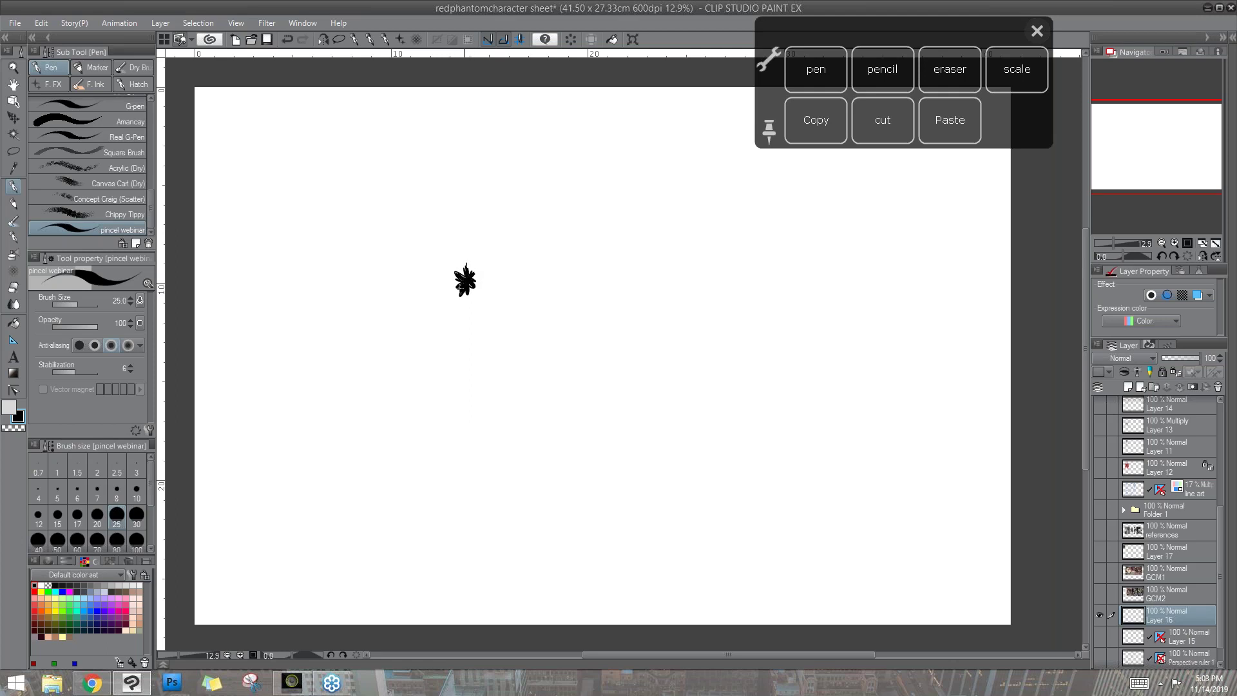
{"action": "key", "text": "m"}
{"action": "left_click_drag", "start_coordinate": [446, 257], "coordinate": [438, 266]}
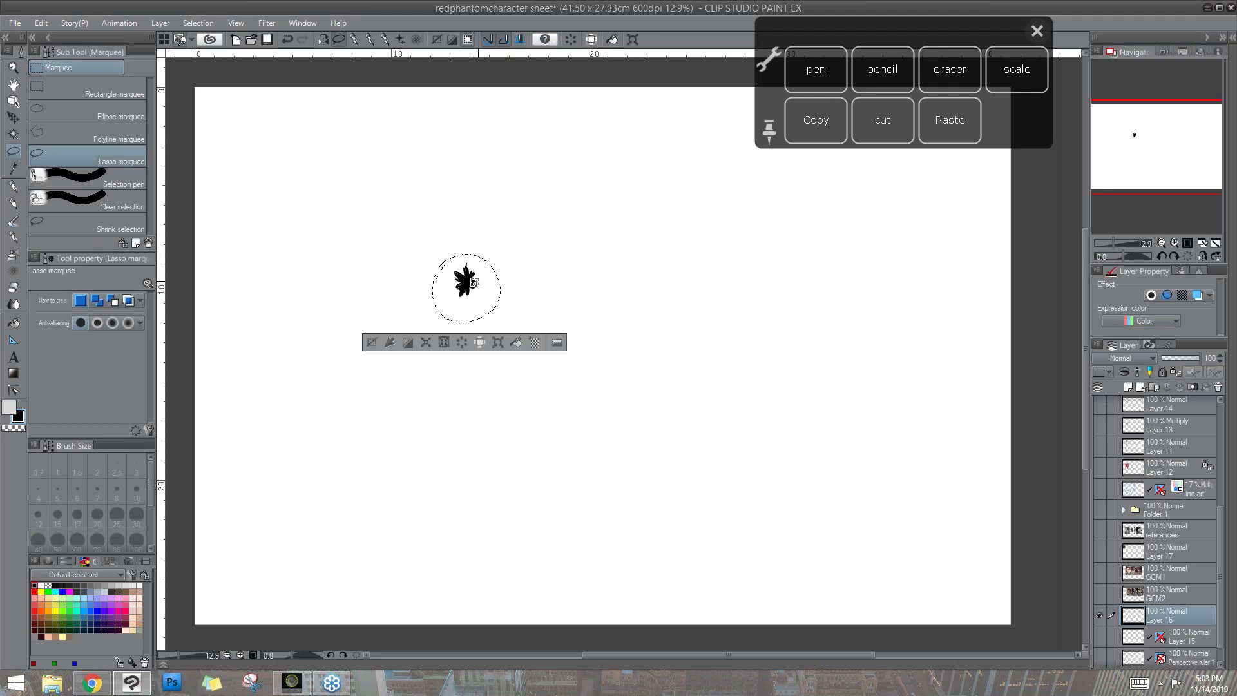
{"action": "left_click", "coordinate": [45, 26]}
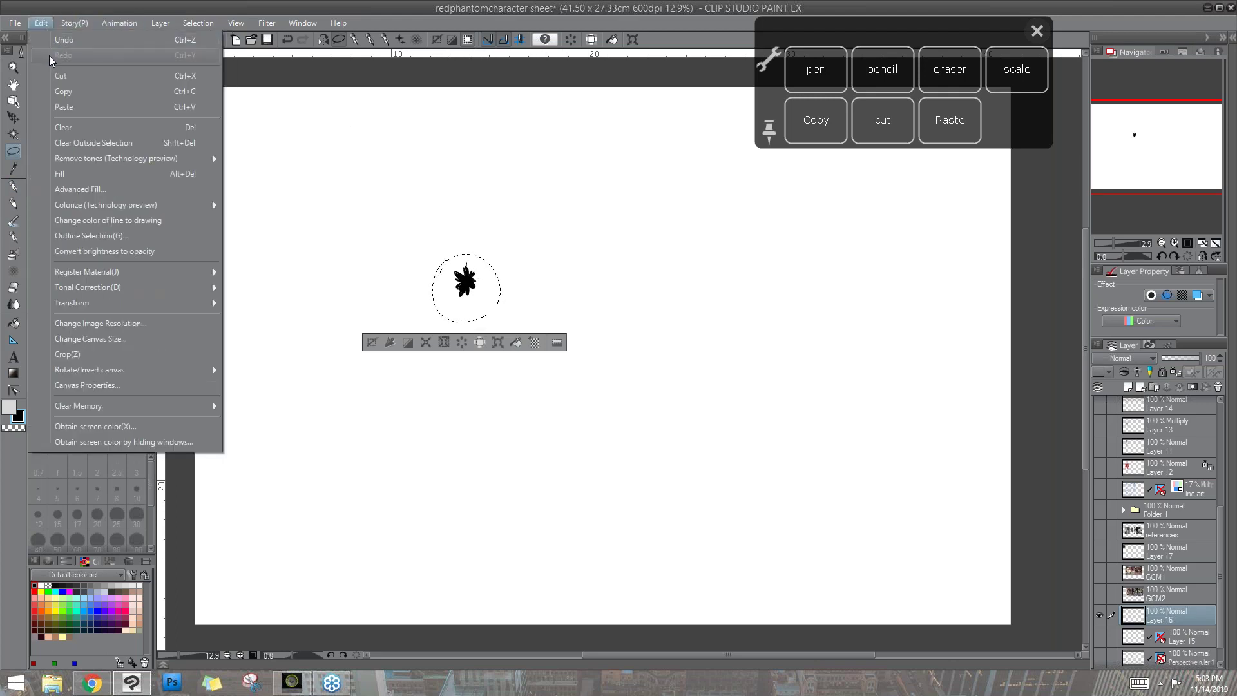
{"action": "mouse_move", "coordinate": [175, 272]}
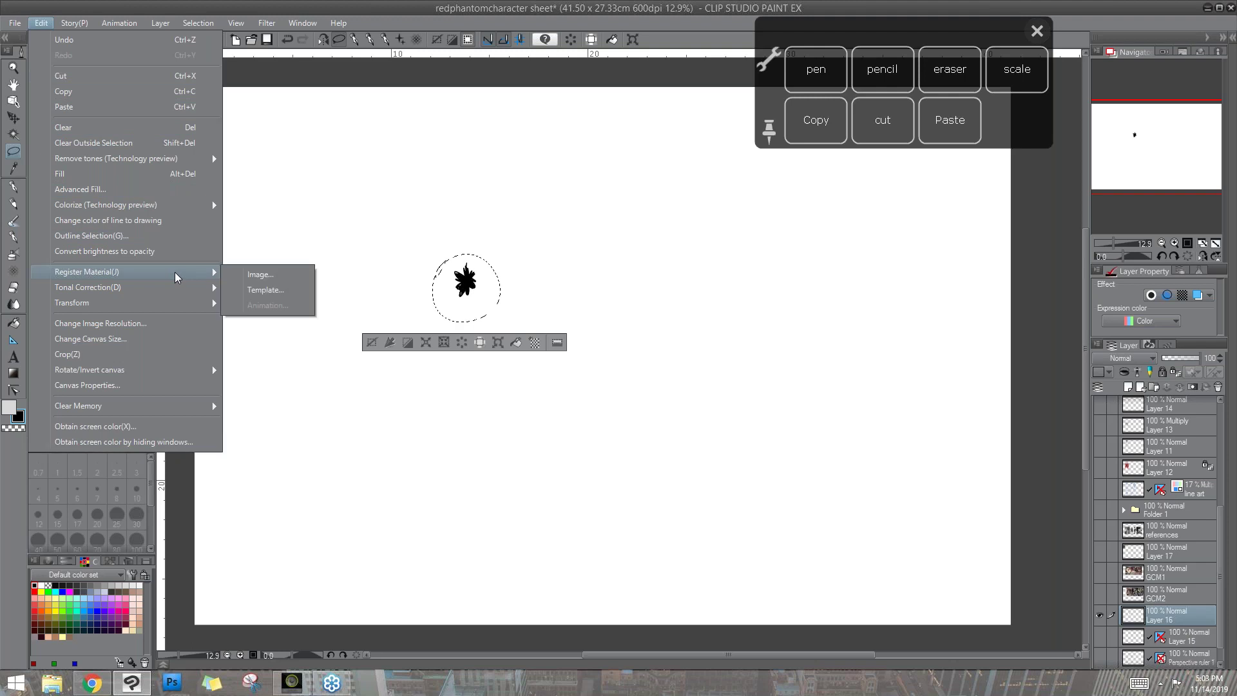
{"action": "left_click", "coordinate": [268, 273]}
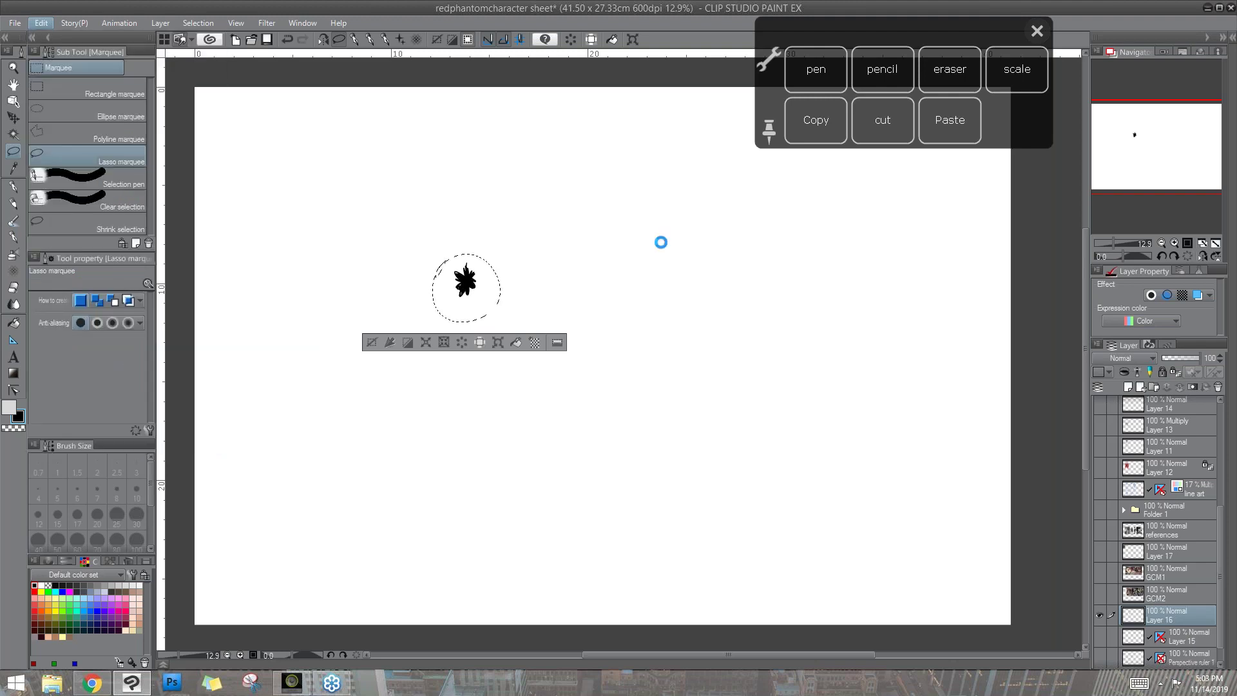
{"action": "left_click_drag", "start_coordinate": [840, 203], "coordinate": [802, 327]}
{"action": "left_click", "coordinate": [854, 321]}
- Start registering the lassoed shape as an image material named "figurawebinar", enabled for use as a brush tip shape
{"action": "left_click", "coordinate": [41, 24]}
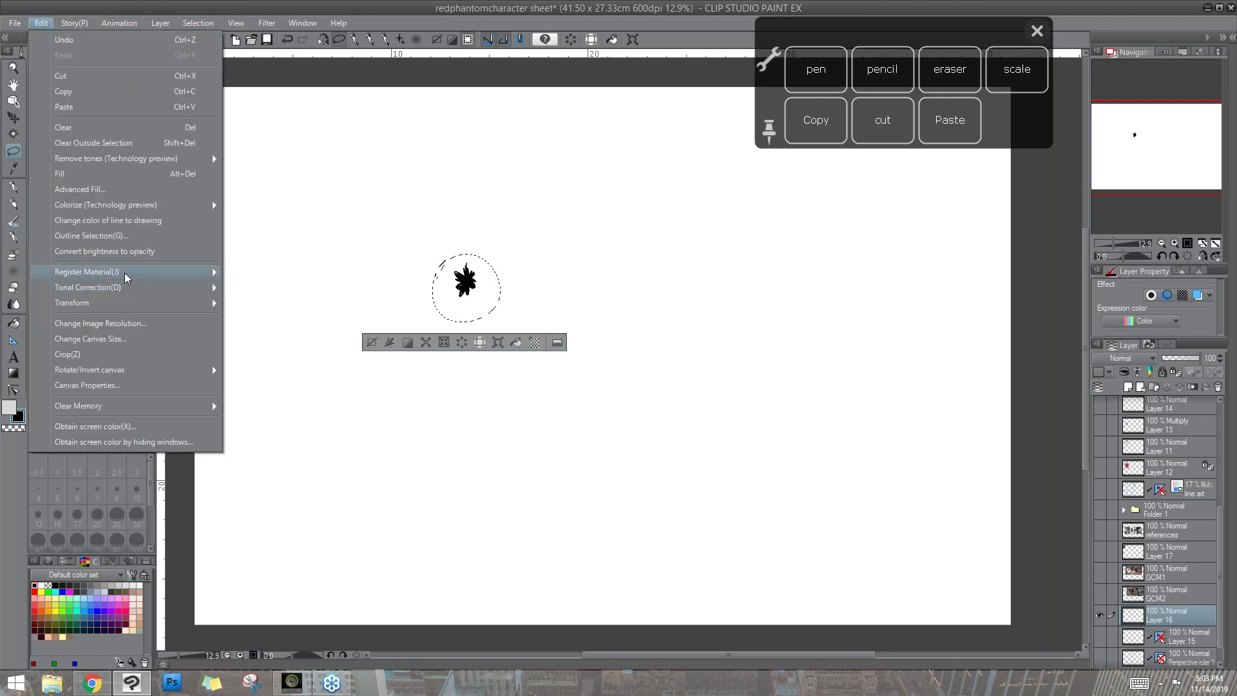
{"action": "mouse_move", "coordinate": [109, 278]}
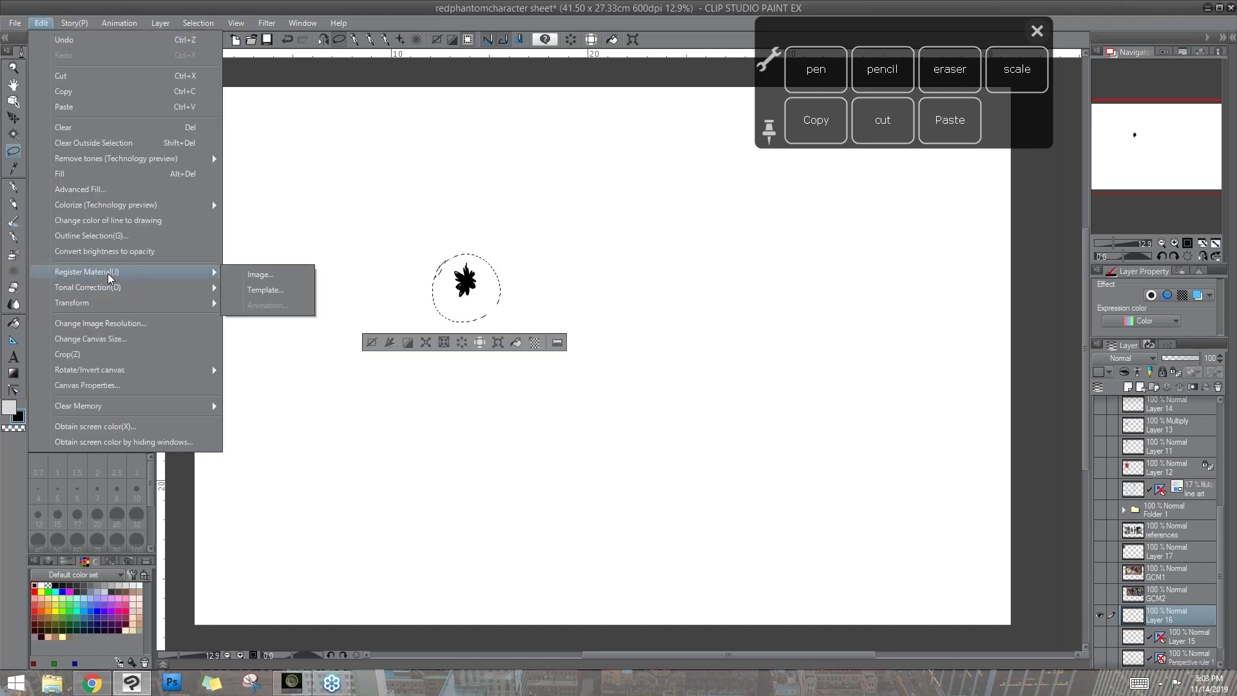
{"action": "left_click", "coordinate": [261, 275]}
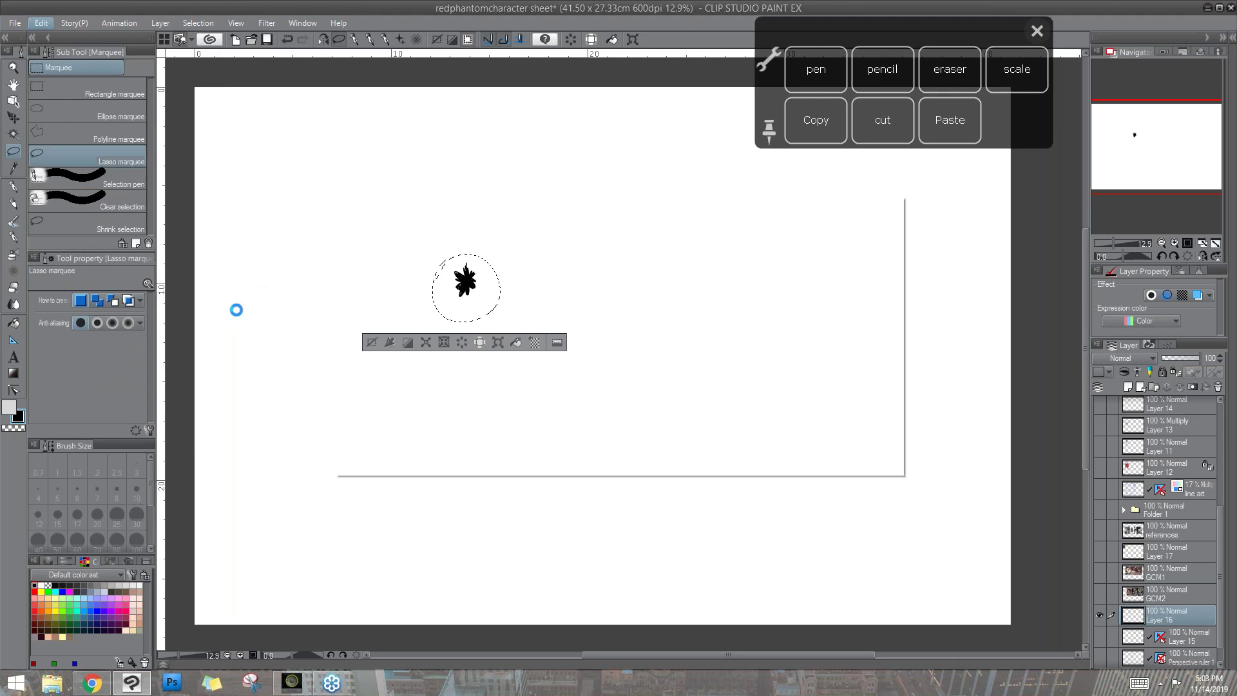
{"action": "left_click_drag", "start_coordinate": [515, 207], "coordinate": [717, 226]}
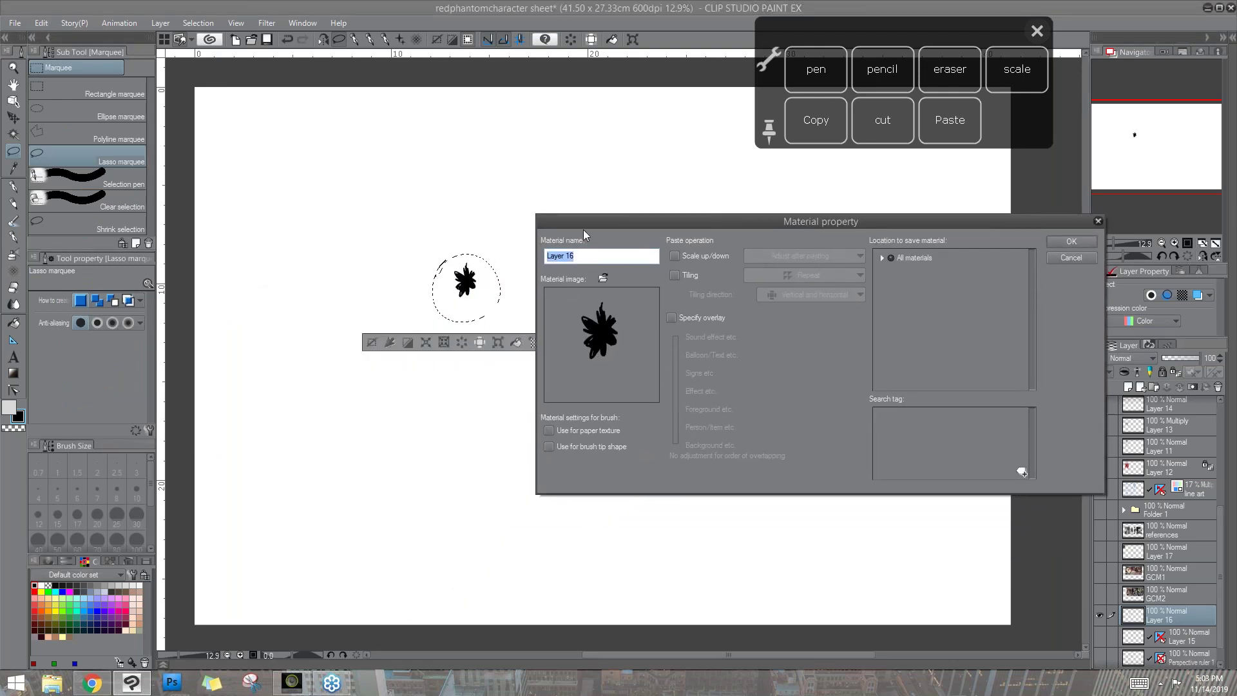
{"action": "type", "text": "figurawebinar"}
{"action": "left_click", "coordinate": [550, 449]}
{"action": "left_click_drag", "start_coordinate": [894, 225], "coordinate": [851, 223]}
- Browse the material folders and choose All materials as the save location
{"action": "double_click", "coordinate": [863, 256]}
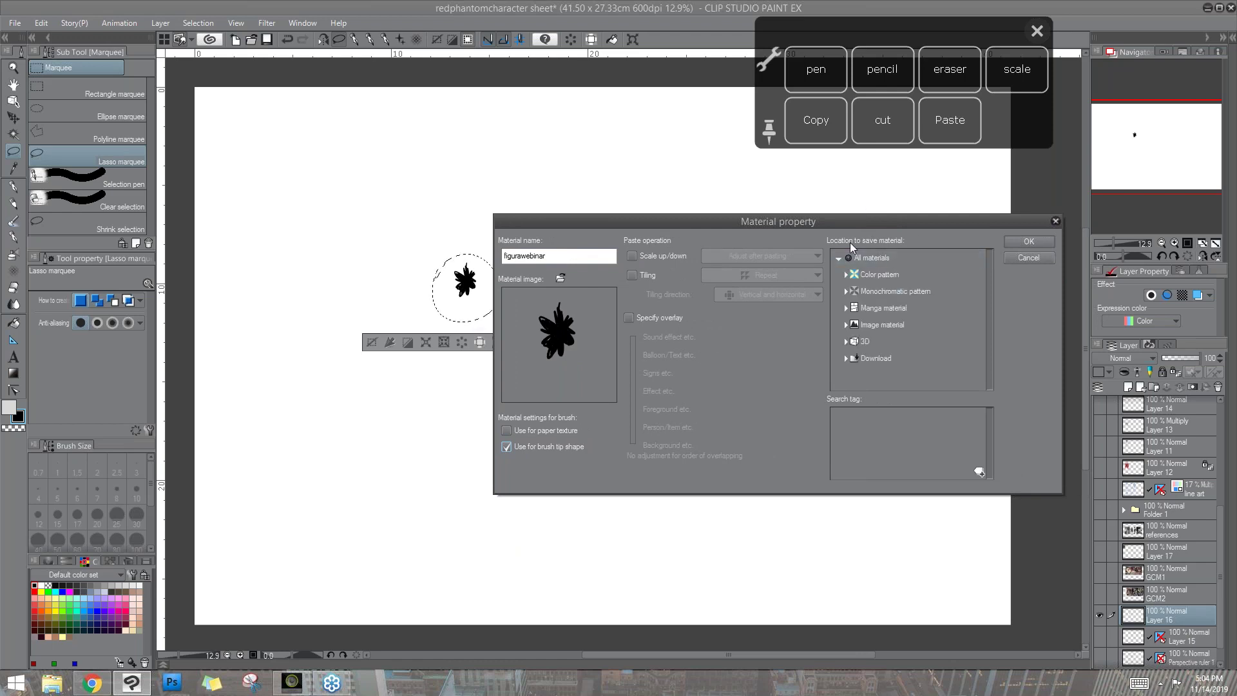
{"action": "double_click", "coordinate": [853, 259]}
{"action": "left_click", "coordinate": [909, 258]}
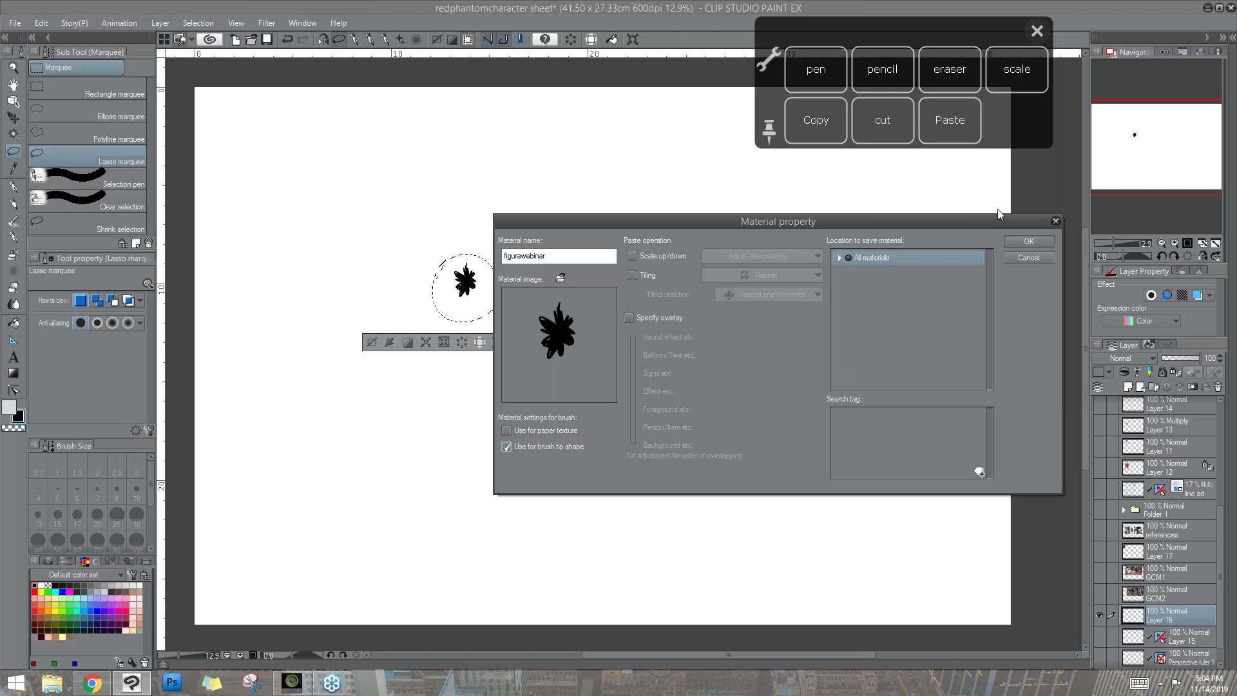
{"action": "left_click", "coordinate": [840, 257]}
{"action": "left_click", "coordinate": [840, 258]}
- Rename the material "01figurawebinar" and try to save it directly under All materials
{"action": "left_click_drag", "start_coordinate": [552, 255], "coordinate": [488, 267]}
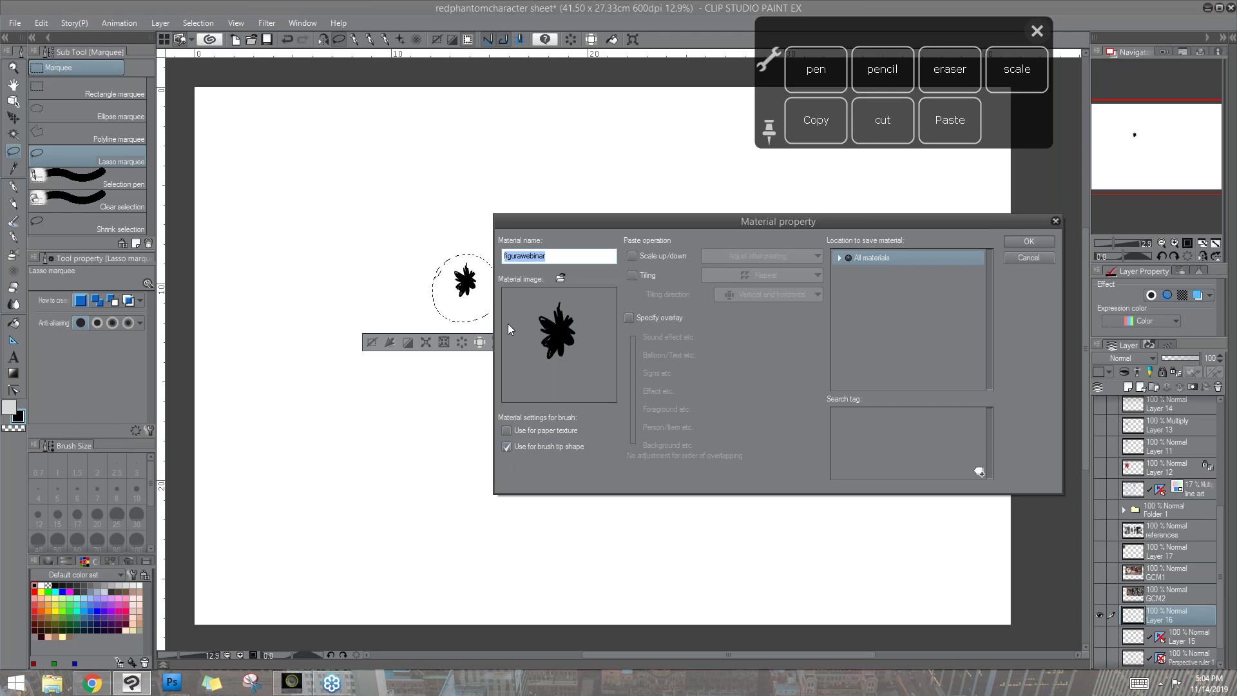
{"action": "key", "text": "Left"}
{"action": "type", "text": "01"}
{"action": "left_click", "coordinate": [1029, 241]}
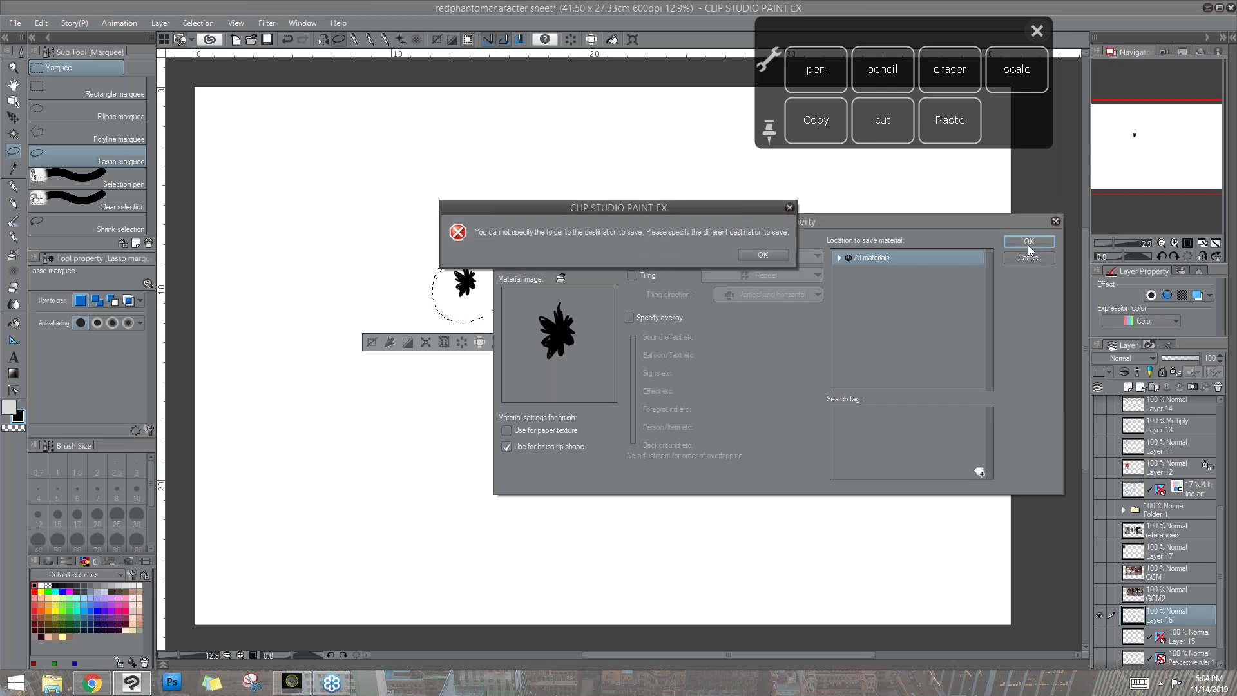
{"action": "left_click", "coordinate": [761, 256]}
- Choose the Download folder as the save location and register the 01figurawebinar material there
{"action": "left_click", "coordinate": [847, 257]}
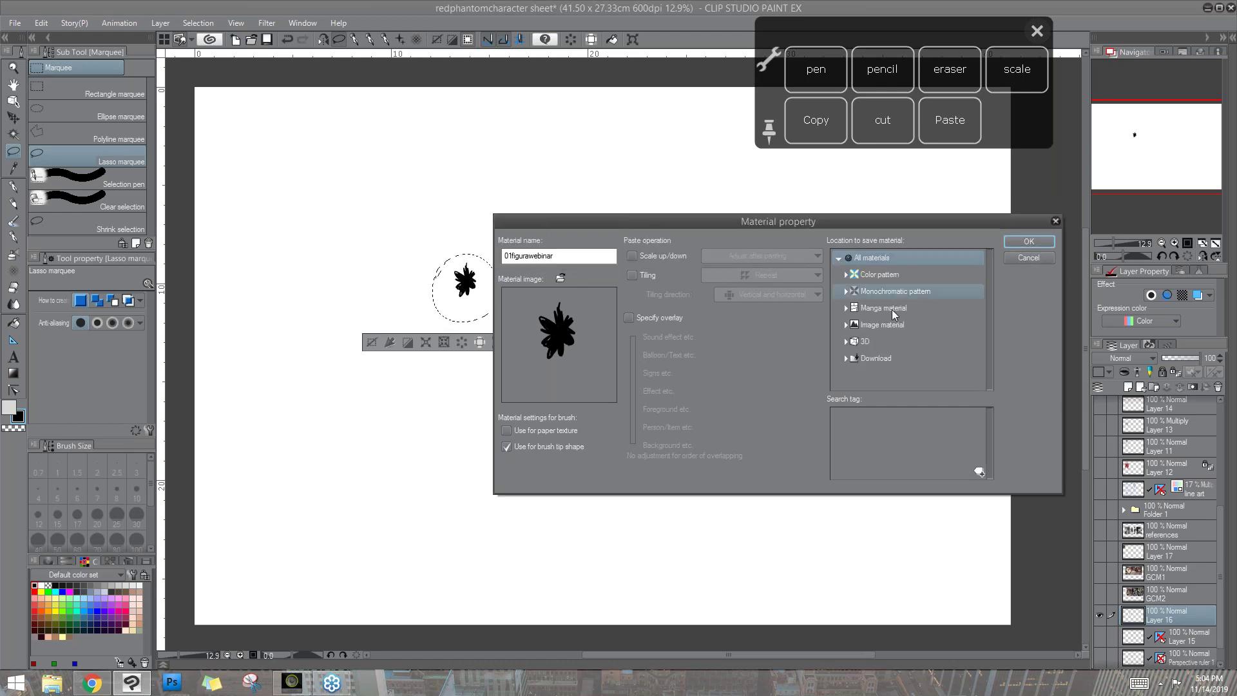
{"action": "left_click", "coordinate": [884, 359]}
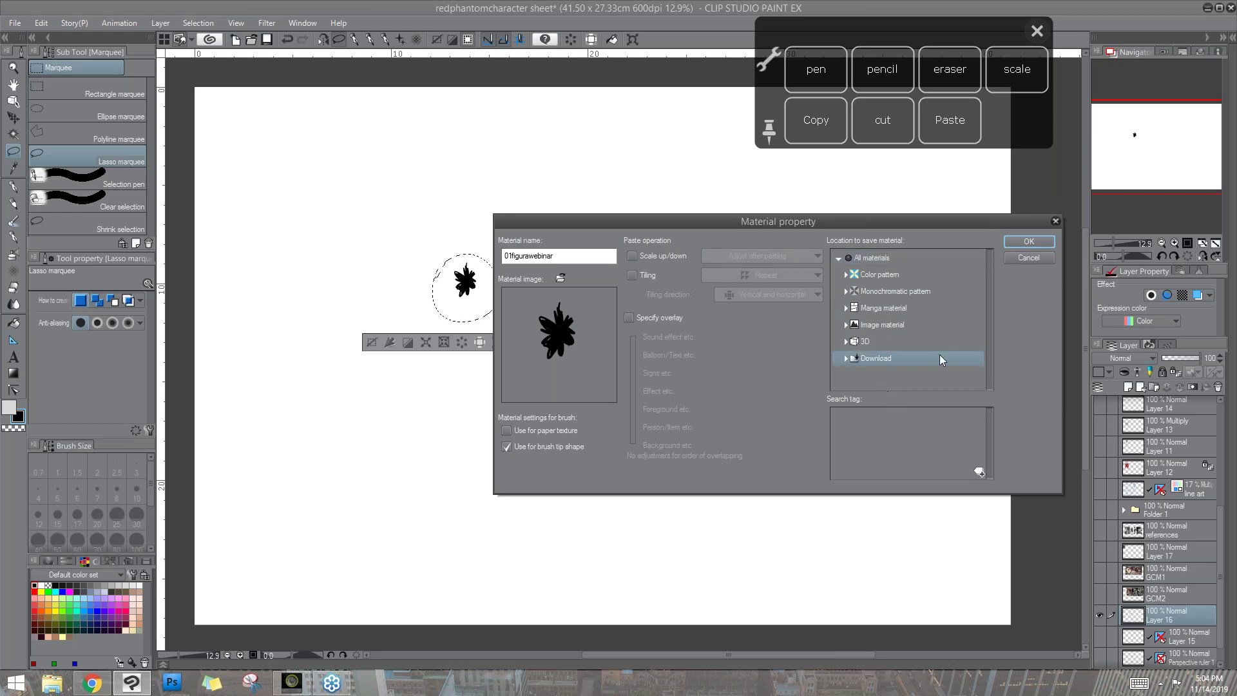
{"action": "left_click", "coordinate": [1029, 242]}
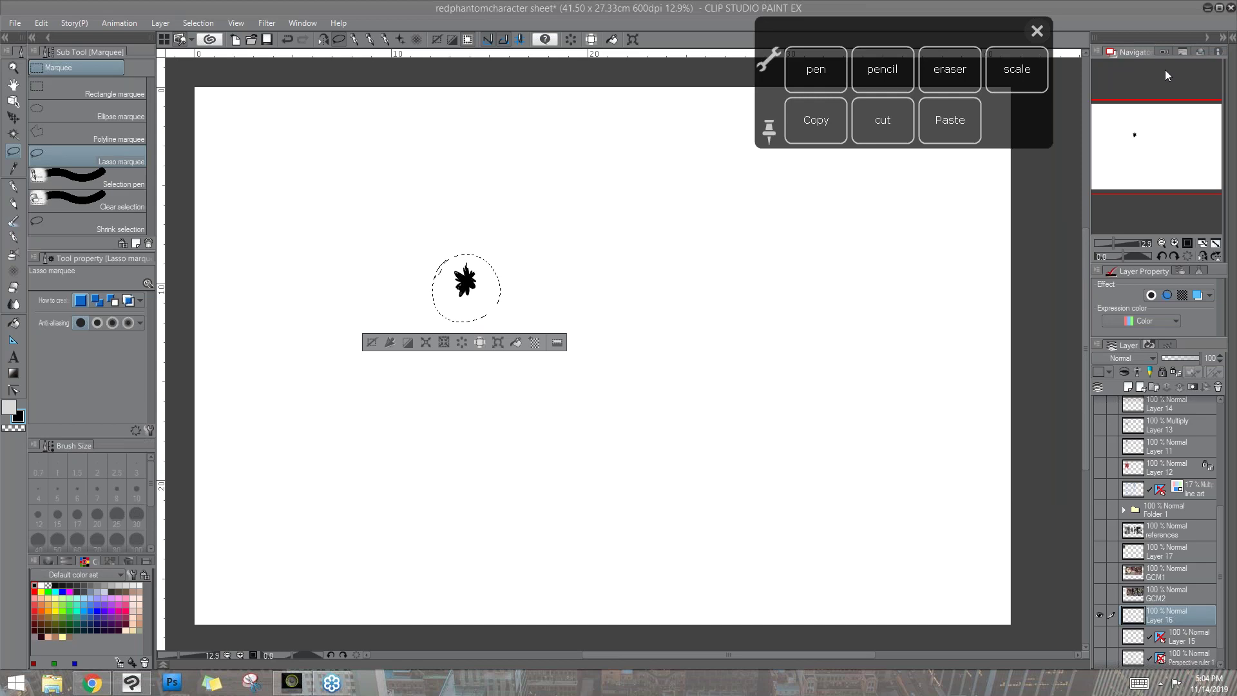
- Find and select the 01figurawebinar material in the Download materials folder, and clear the lasso selection on the canvas
{"action": "left_click", "coordinate": [1232, 40]}
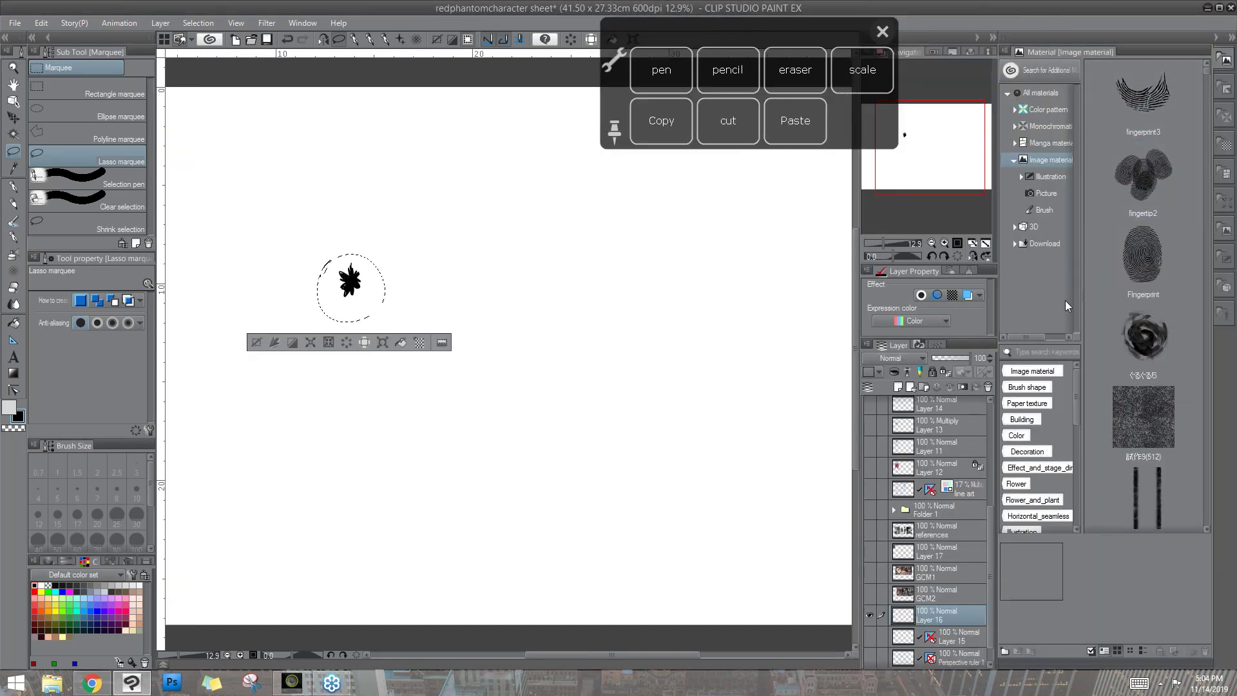
{"action": "left_click", "coordinate": [1044, 244]}
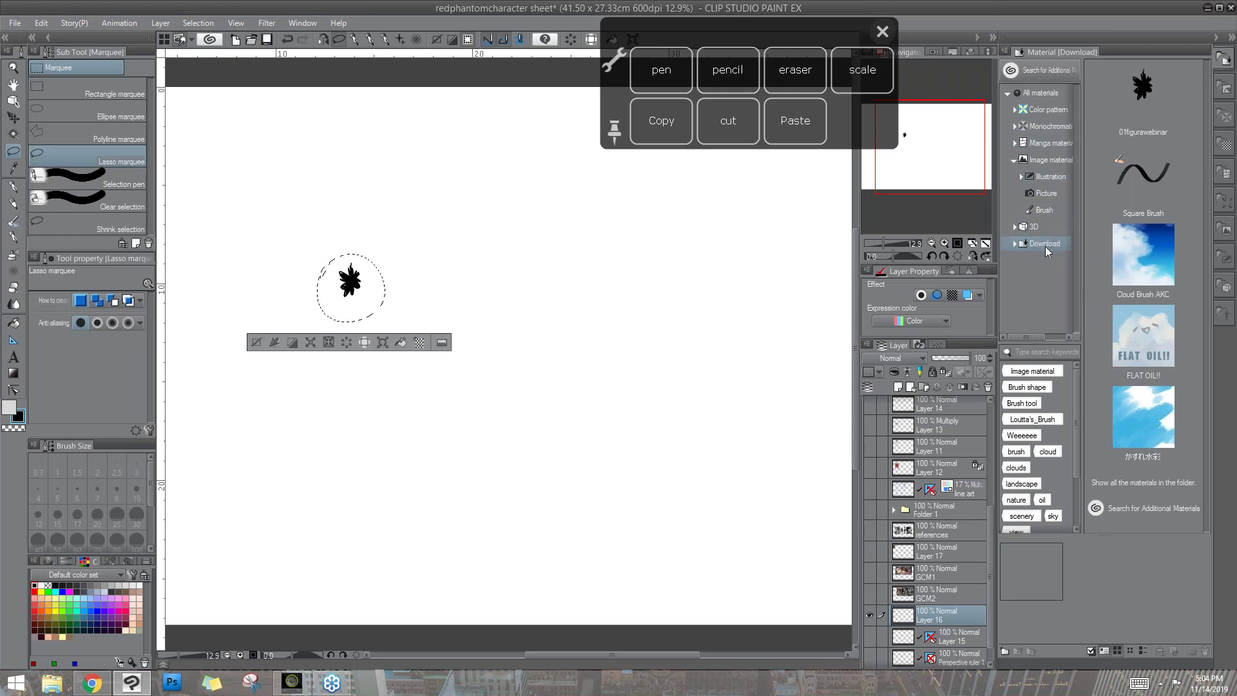
{"action": "left_click", "coordinate": [1144, 110]}
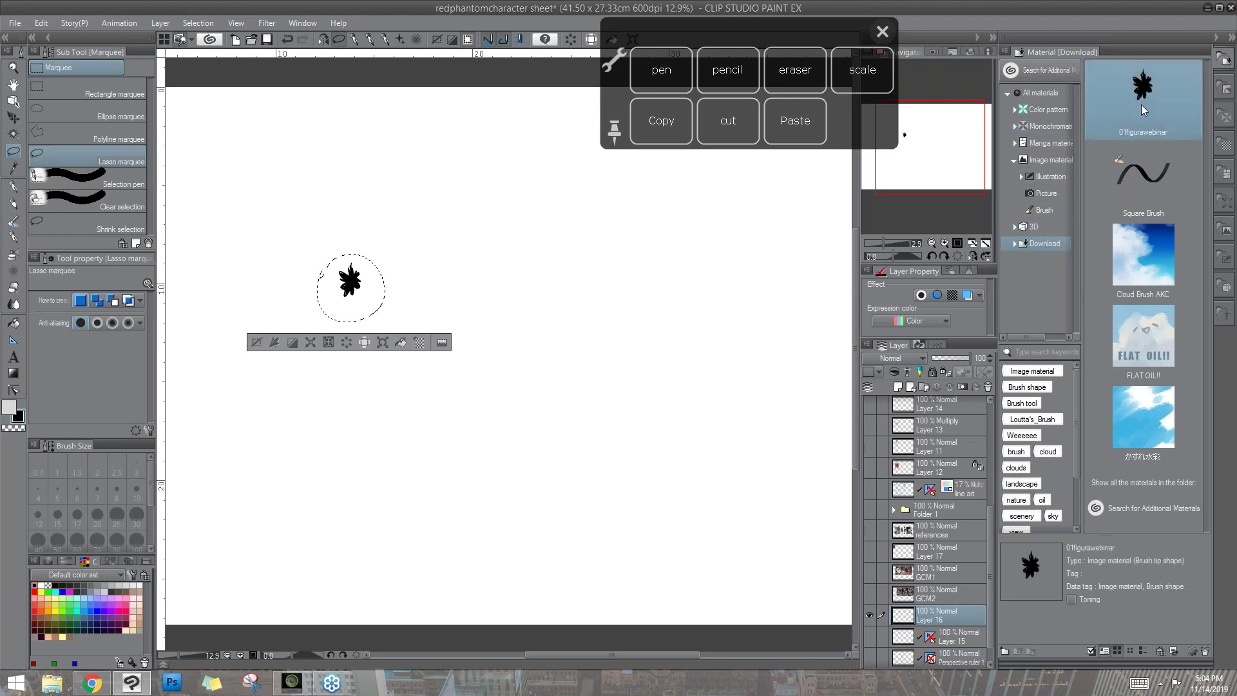
{"action": "left_click", "coordinate": [276, 364]}
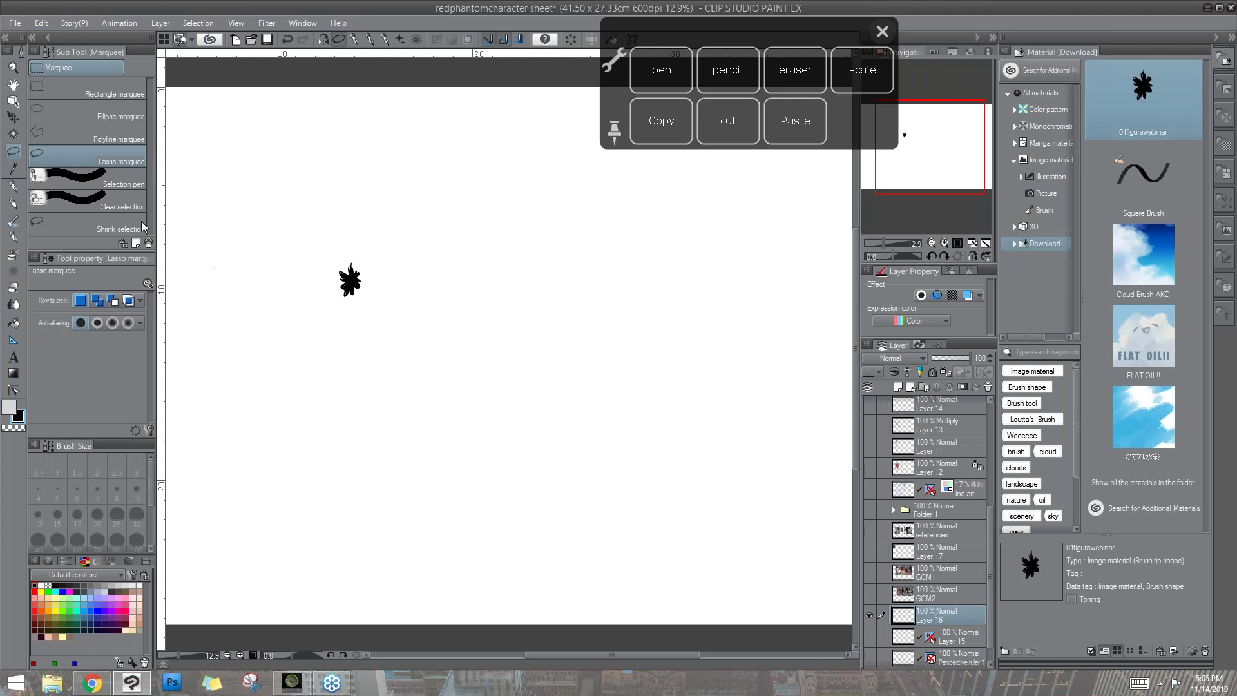
- Change the pincel webinar pen's brush tip from circle to material, using the 01figurawebinar shape
{"action": "left_click", "coordinate": [14, 186]}
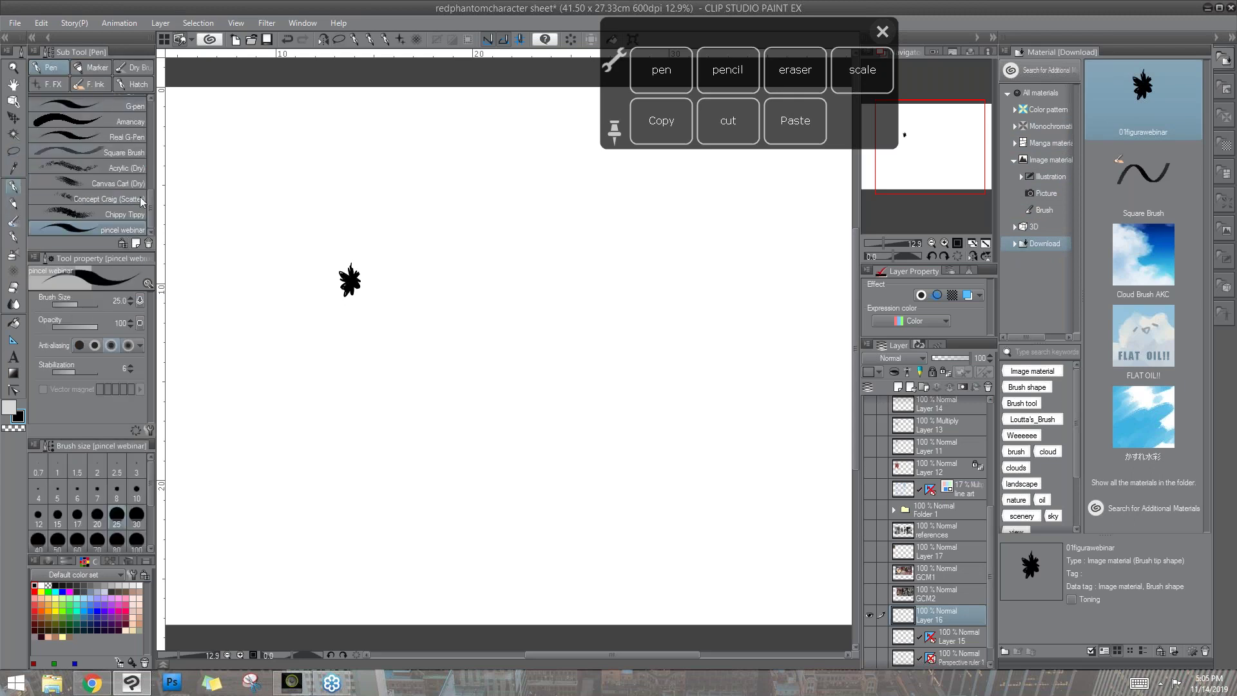
{"action": "left_click", "coordinate": [150, 430]}
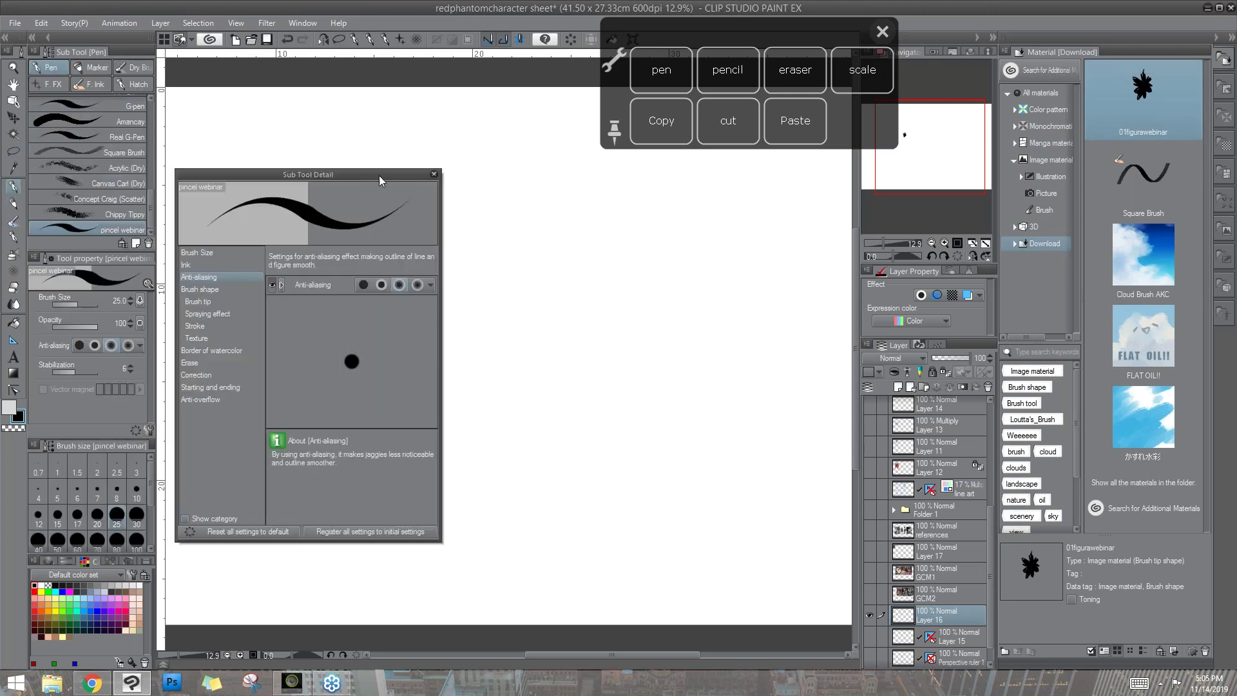
{"action": "left_click_drag", "start_coordinate": [382, 180], "coordinate": [595, 188]}
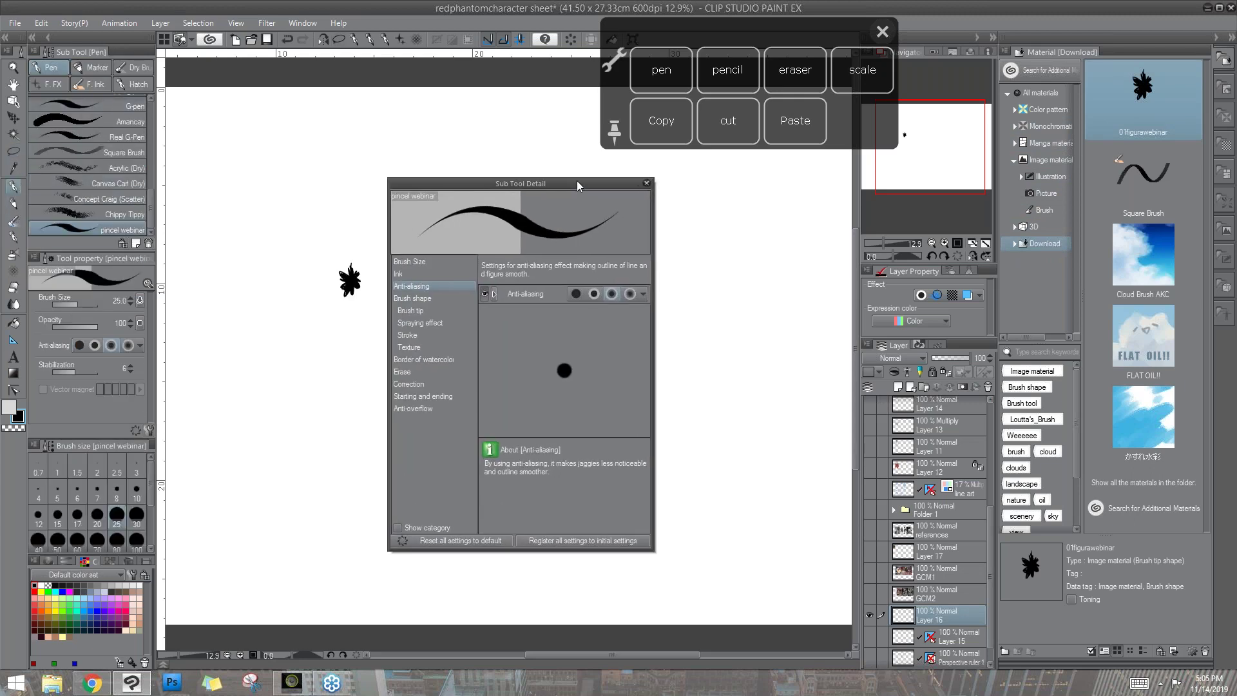
{"action": "left_click", "coordinate": [426, 298]}
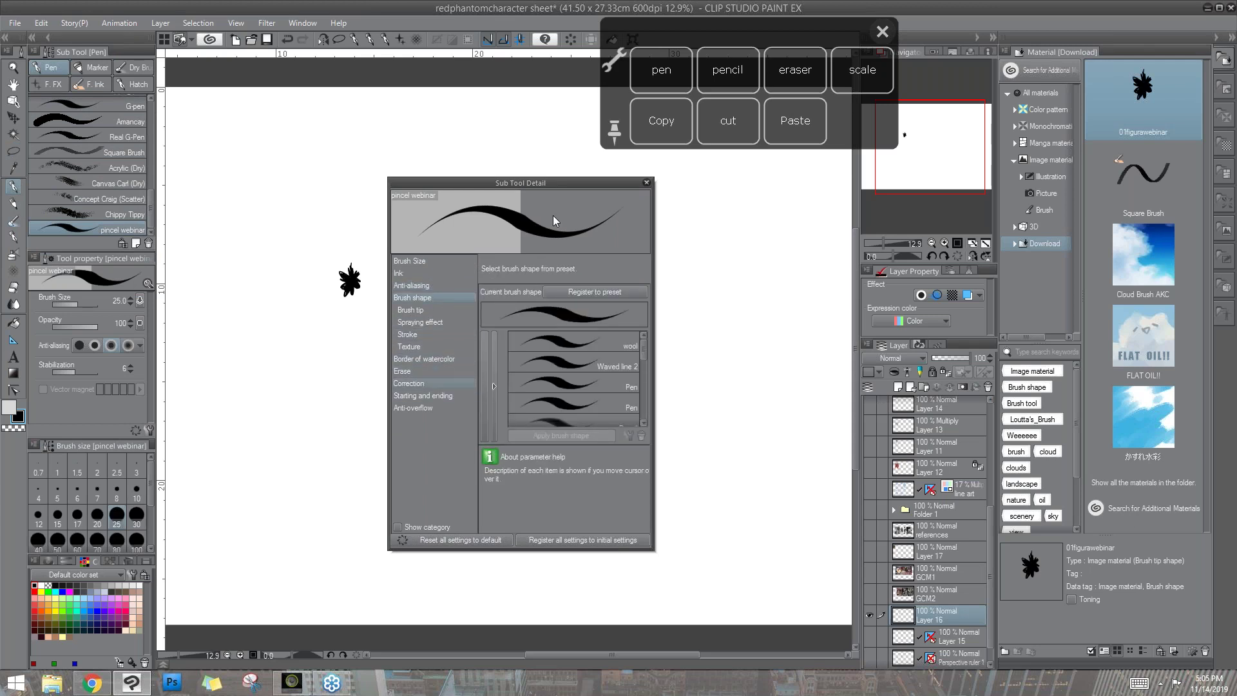
{"action": "left_click", "coordinate": [443, 311]}
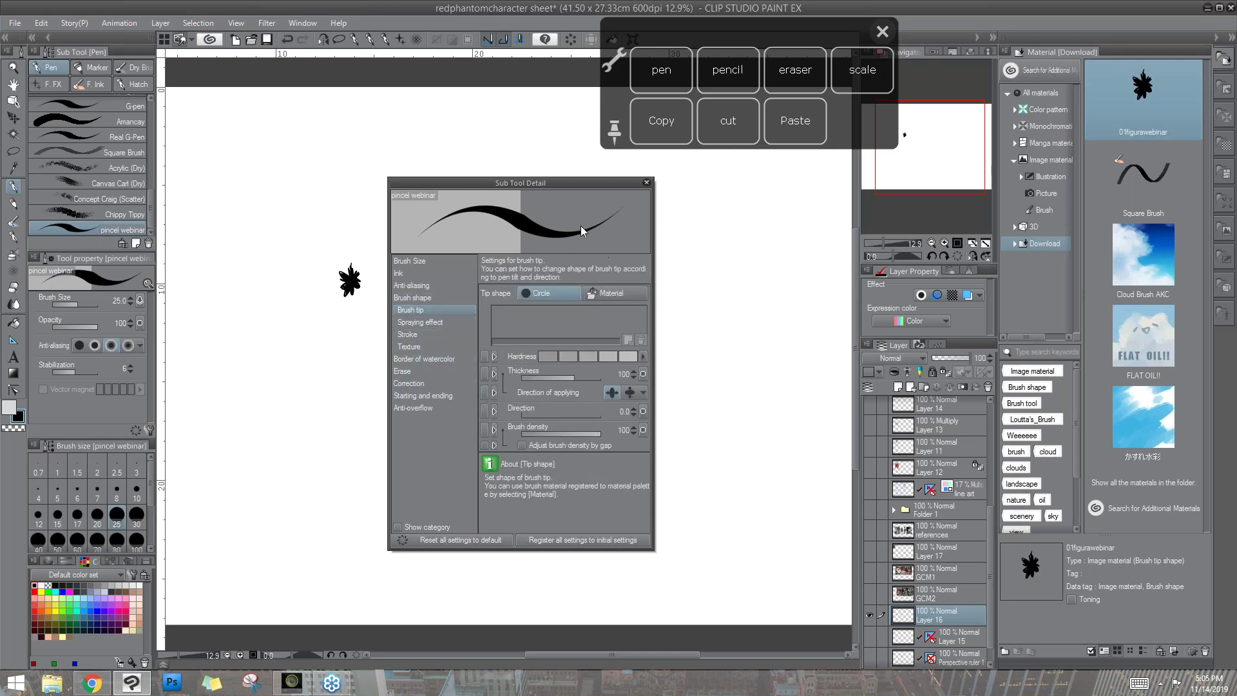
{"action": "left_click", "coordinate": [611, 297]}
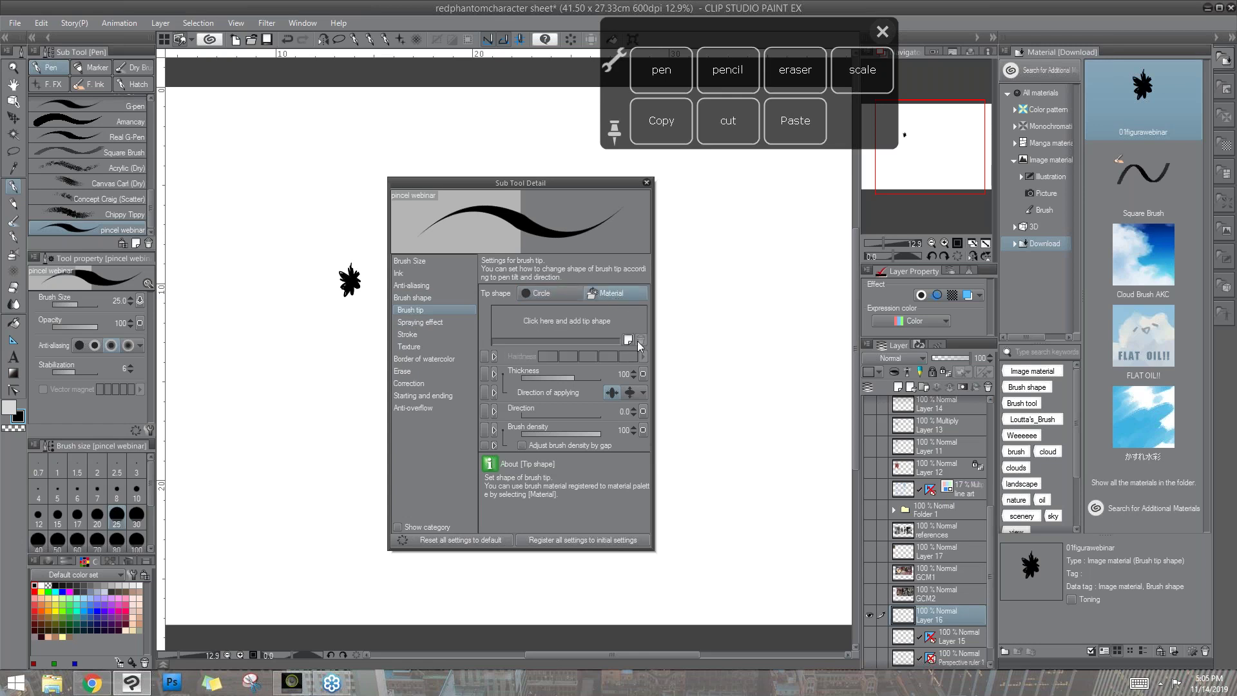
{"action": "left_click", "coordinate": [629, 340]}
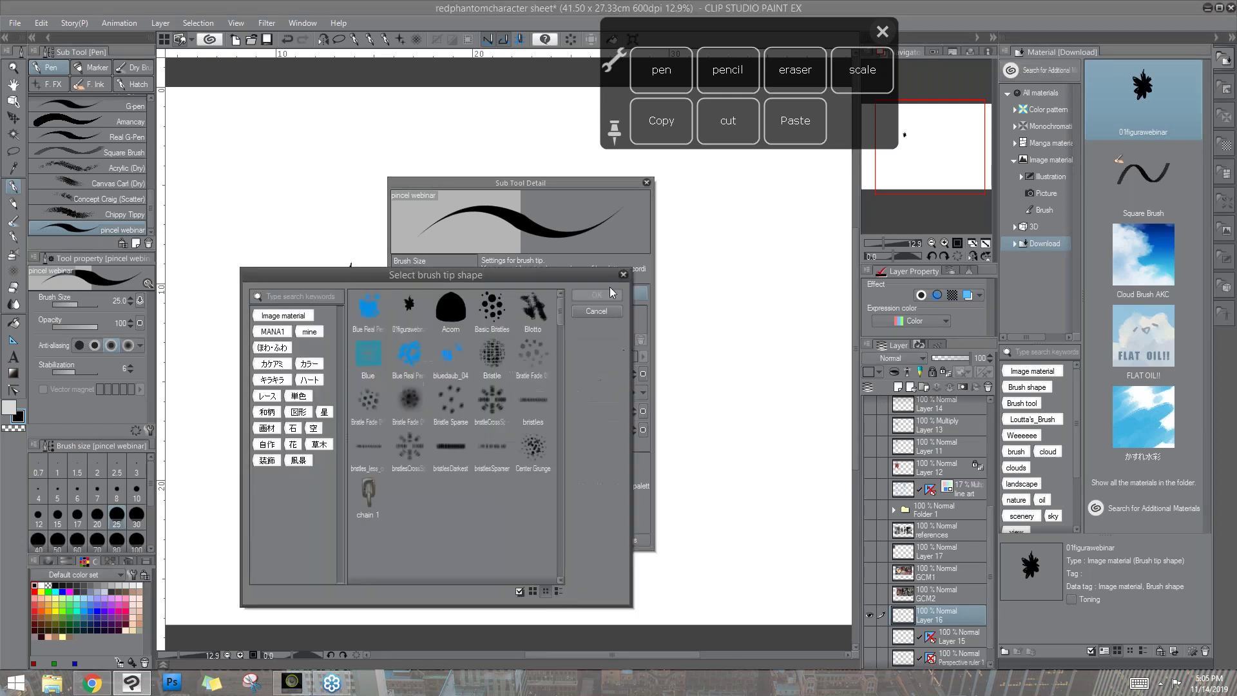
{"action": "left_click", "coordinate": [409, 310]}
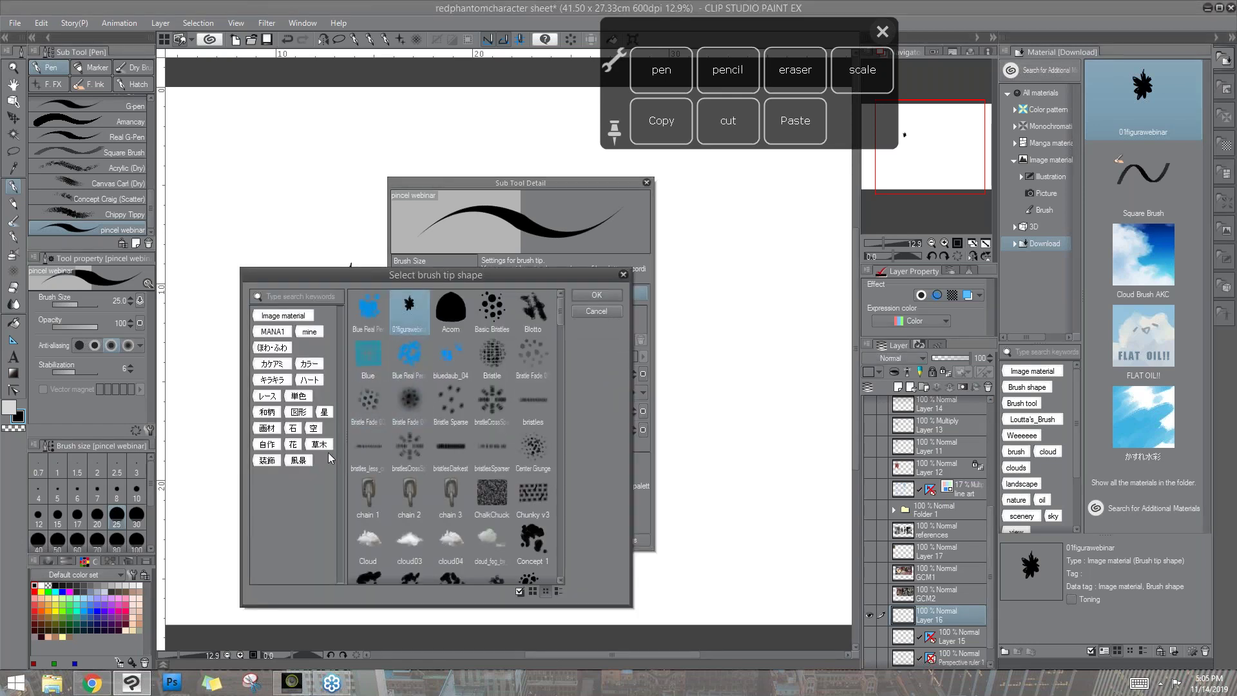
{"action": "left_click", "coordinate": [598, 298]}
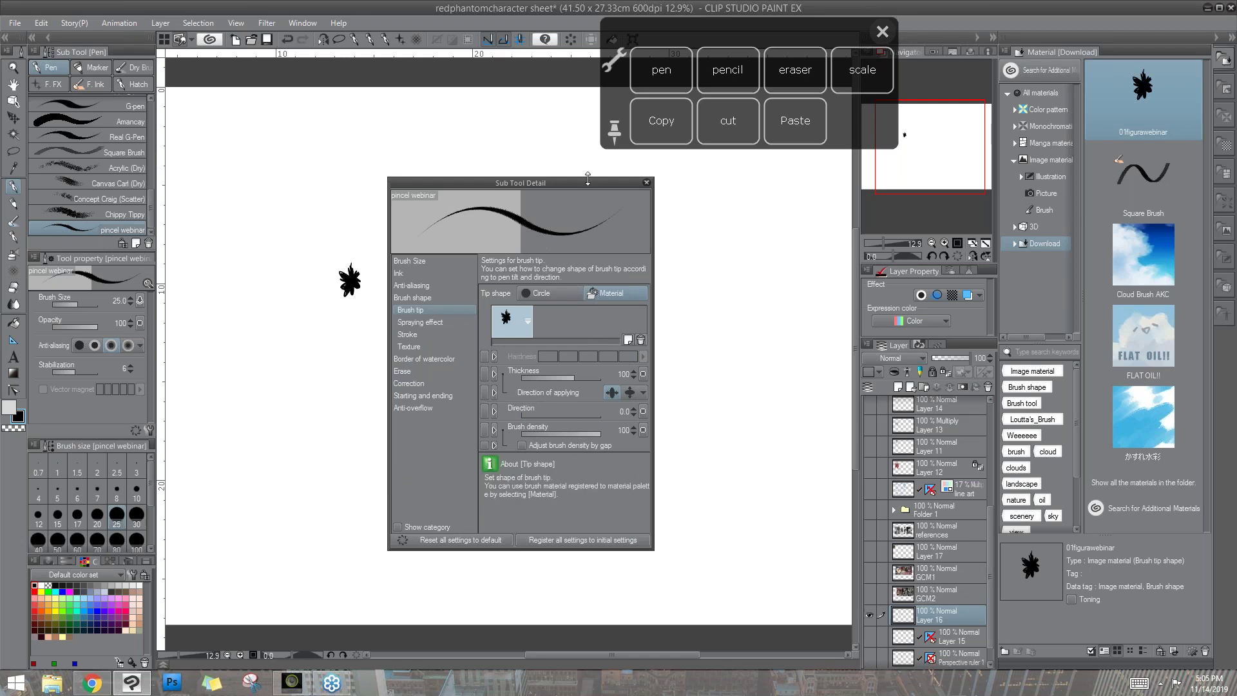
- Test the new tip with a stroke at brush size 25 and two curved strokes at size 250 below the leaf shape
{"action": "left_click_drag", "start_coordinate": [588, 182], "coordinate": [618, 181]}
{"action": "left_click_drag", "start_coordinate": [361, 372], "coordinate": [308, 459]}
{"action": "scroll", "coordinate": [118, 528], "scroll_direction": "down", "scroll_amount": 2}
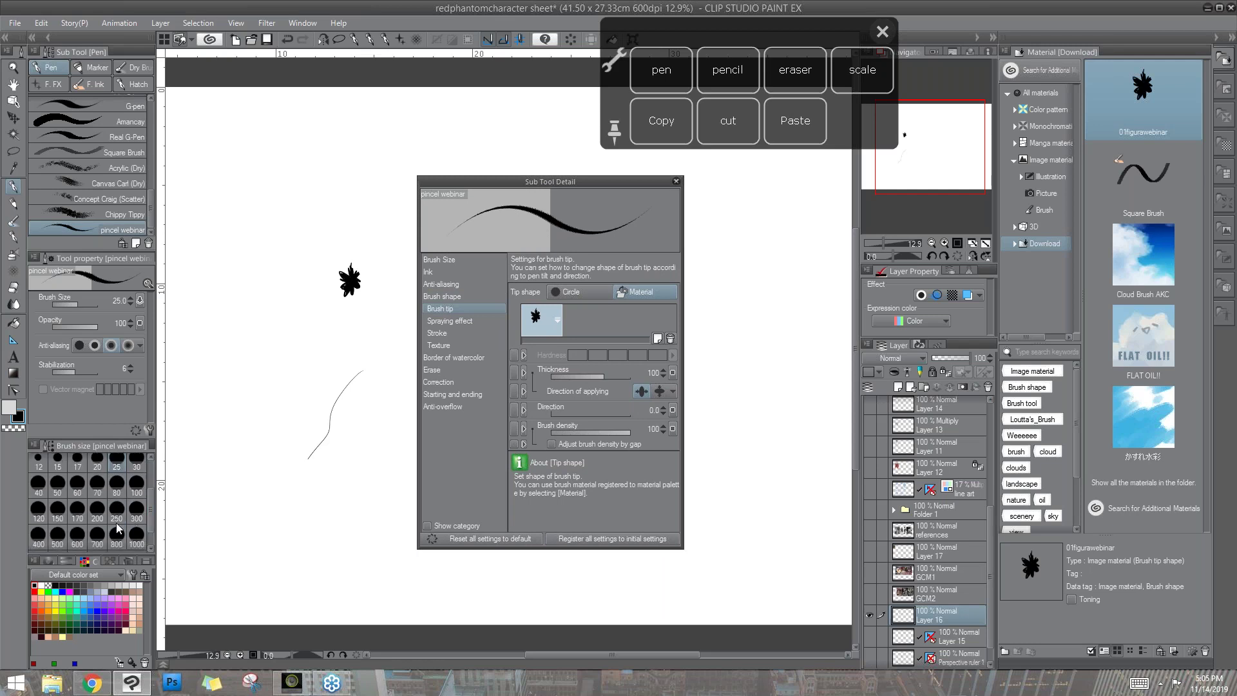
{"action": "left_click", "coordinate": [117, 524]}
{"action": "left_click_drag", "start_coordinate": [294, 388], "coordinate": [264, 448]}
{"action": "mouse_move", "coordinate": [276, 371]}
{"action": "left_mouse_down"}
{"action": "mouse_move", "coordinate": [258, 400]}
{"action": "mouse_move", "coordinate": [258, 443]}
{"action": "left_mouse_up"}
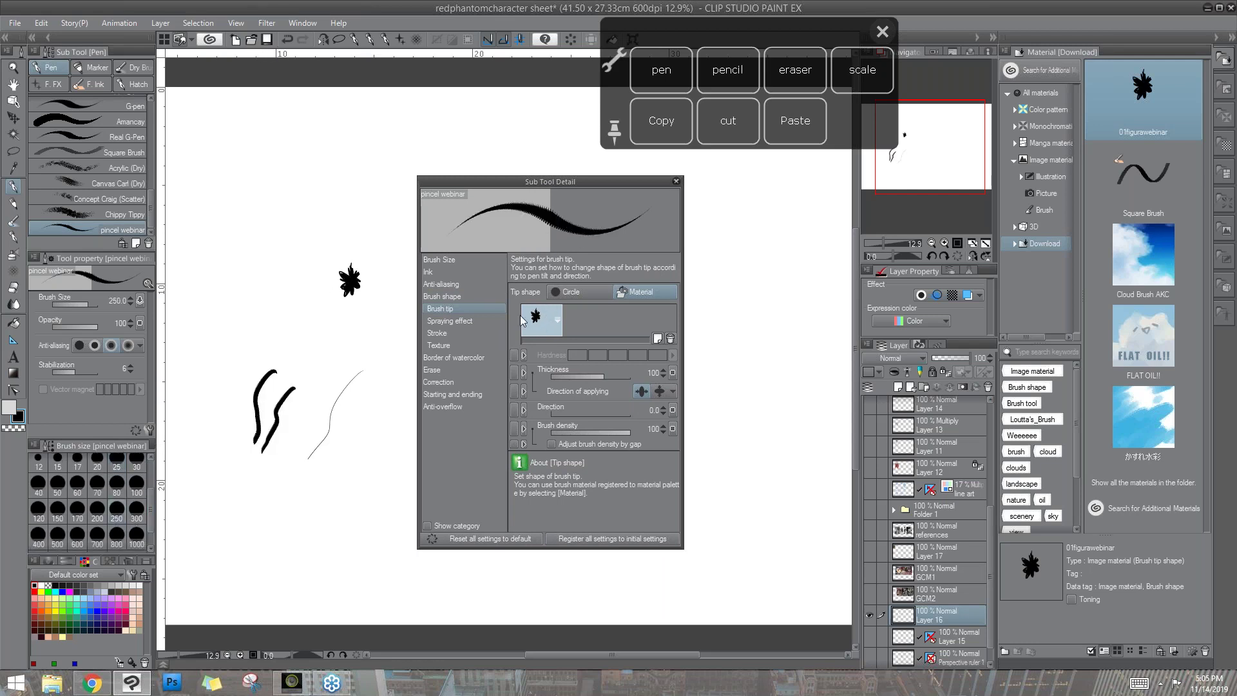
- Enable the spraying effect with a particle size of about 39.9 and spray test strokes below the leaf shape
{"action": "left_click", "coordinate": [450, 320]}
{"action": "left_click", "coordinate": [542, 290]}
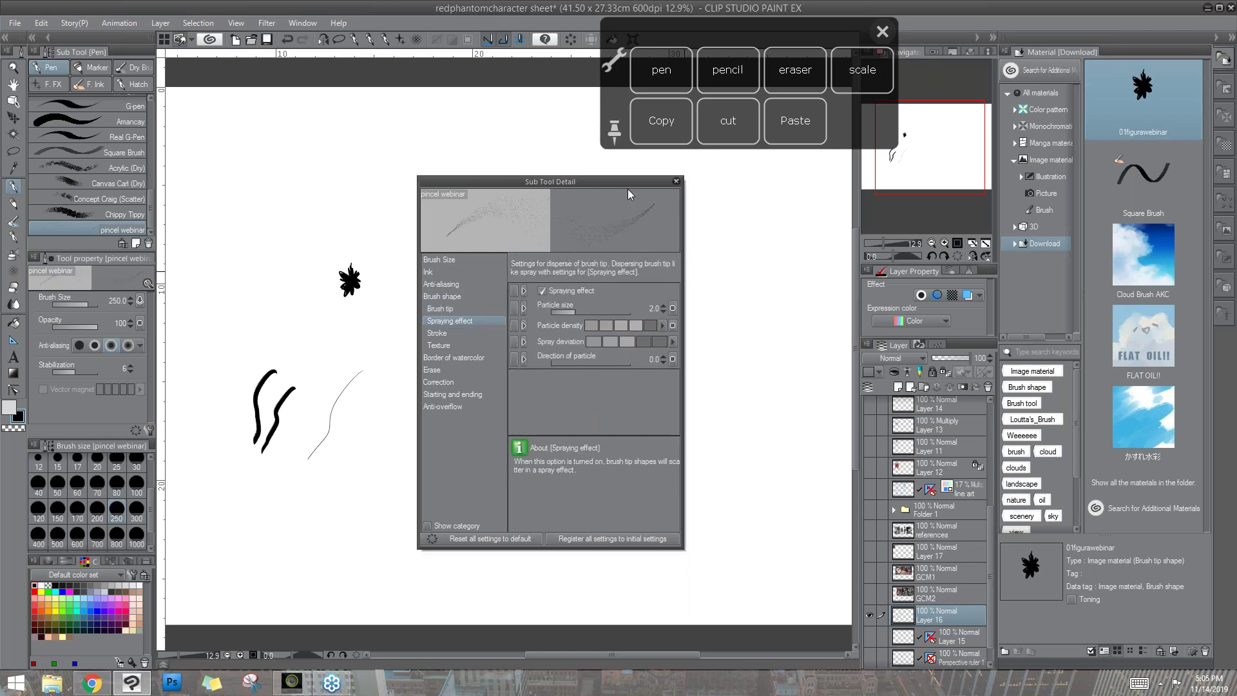
{"action": "left_click", "coordinate": [597, 310]}
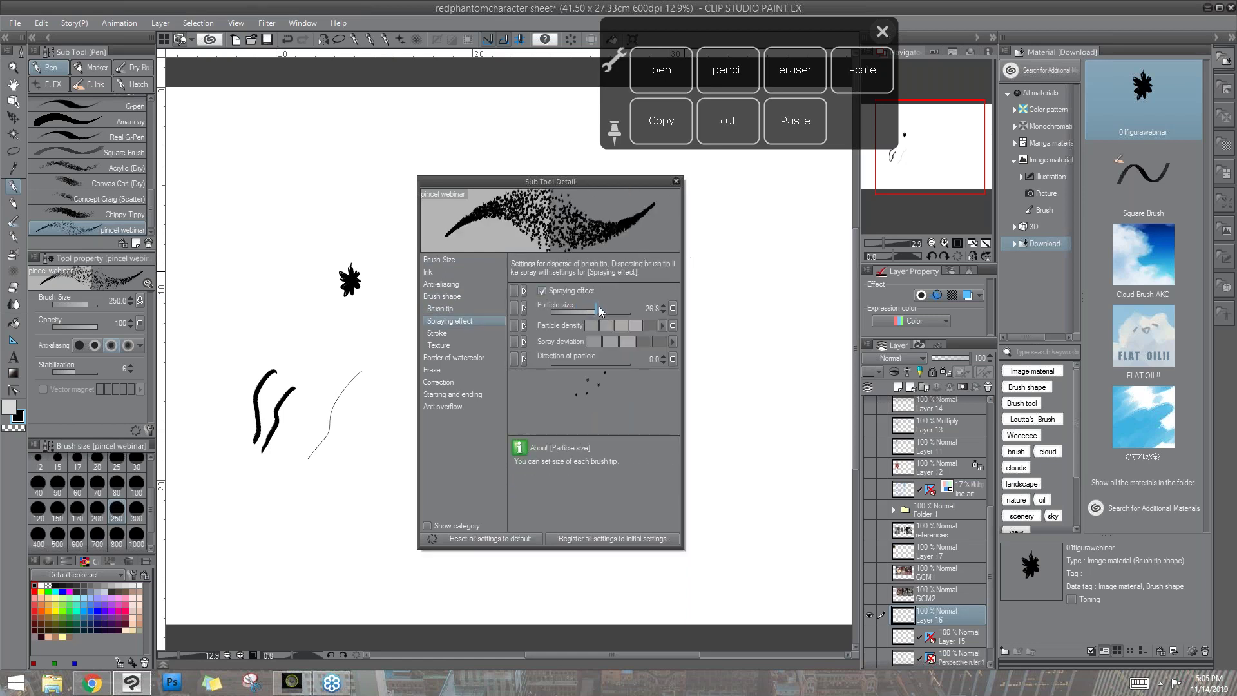
{"action": "left_click", "coordinate": [599, 311]}
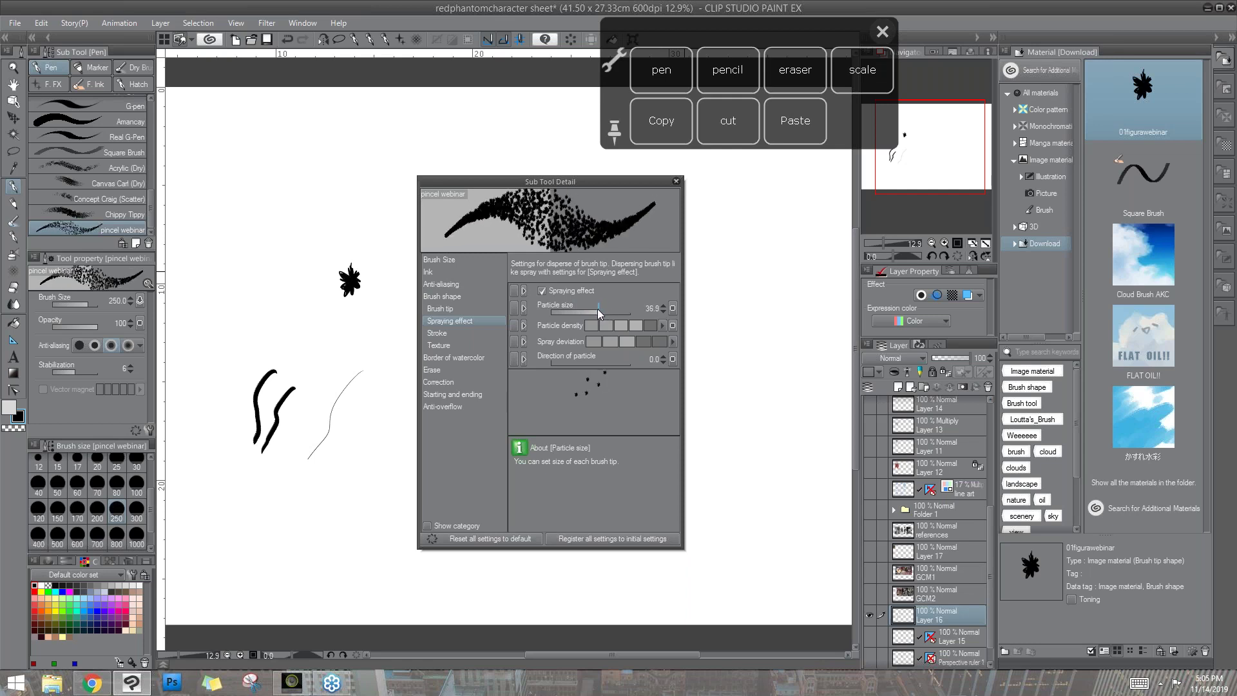
{"action": "left_click", "coordinate": [596, 310]}
{"action": "mouse_move", "coordinate": [312, 327]}
{"action": "left_mouse_down"}
{"action": "mouse_move", "coordinate": [317, 358]}
{"action": "mouse_move", "coordinate": [345, 350]}
{"action": "mouse_move", "coordinate": [358, 372]}
{"action": "mouse_move", "coordinate": [313, 391]}
{"action": "left_mouse_up"}
{"action": "left_click", "coordinate": [603, 311]}
{"action": "left_click", "coordinate": [599, 310]}
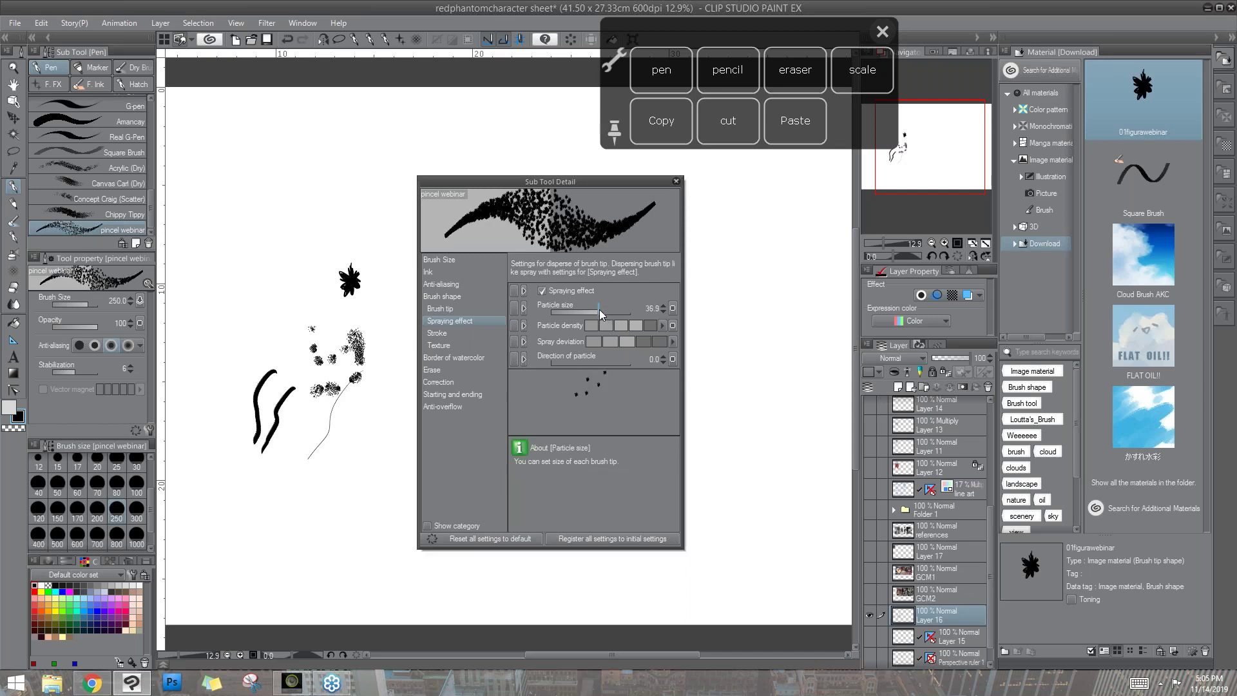
- Raise the brush tip's thickness to 108
{"action": "left_click", "coordinate": [471, 297]}
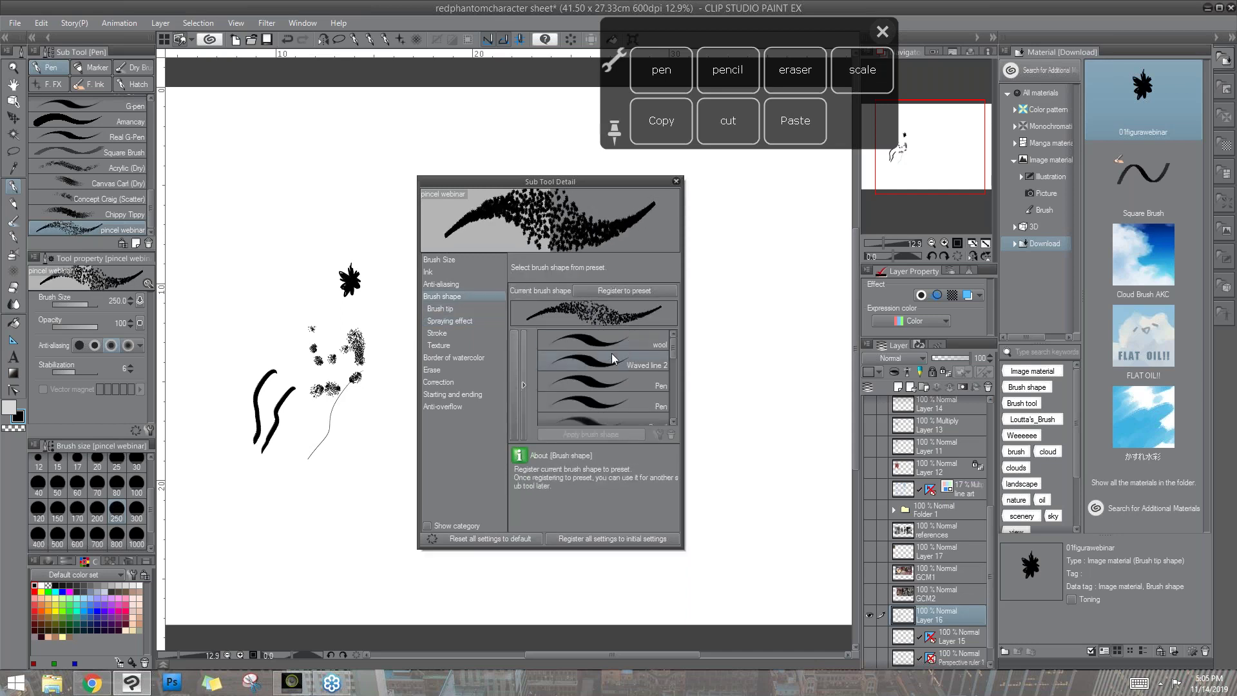
{"action": "left_click", "coordinate": [440, 309]}
{"action": "left_click", "coordinate": [612, 378]}
{"action": "left_click", "coordinate": [605, 377]}
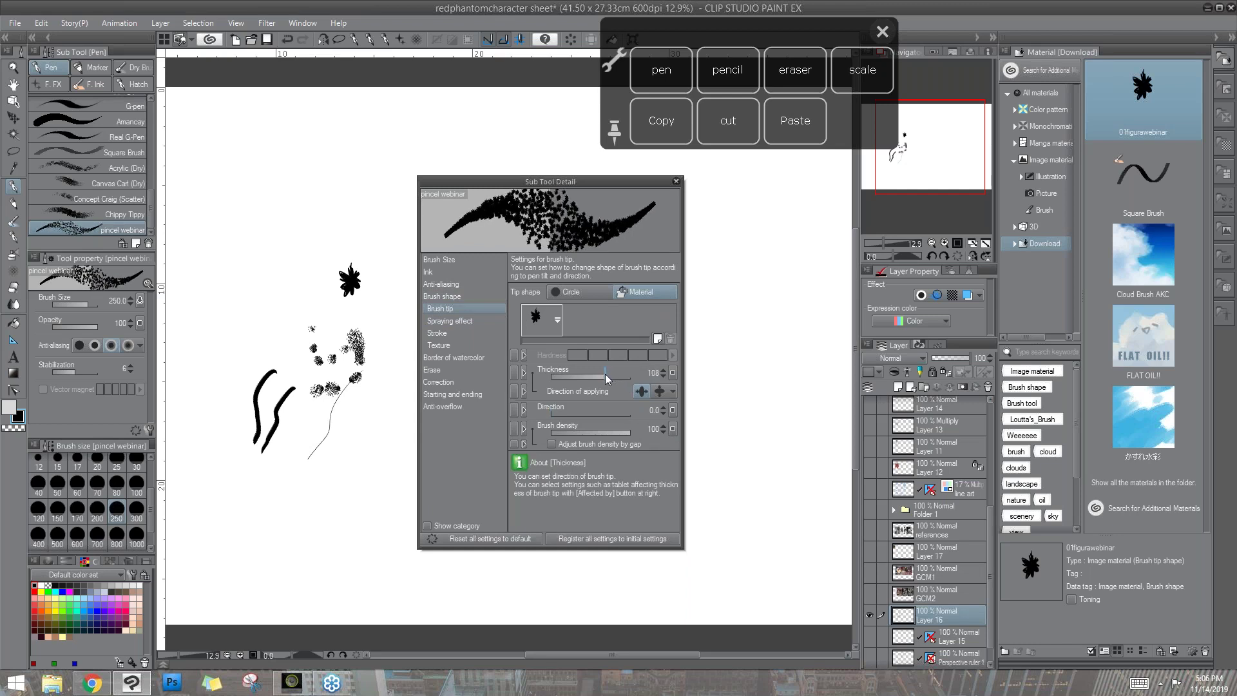
- Try the stroke gap options for the brush and set the gap to Fixed
{"action": "left_click", "coordinate": [468, 321]}
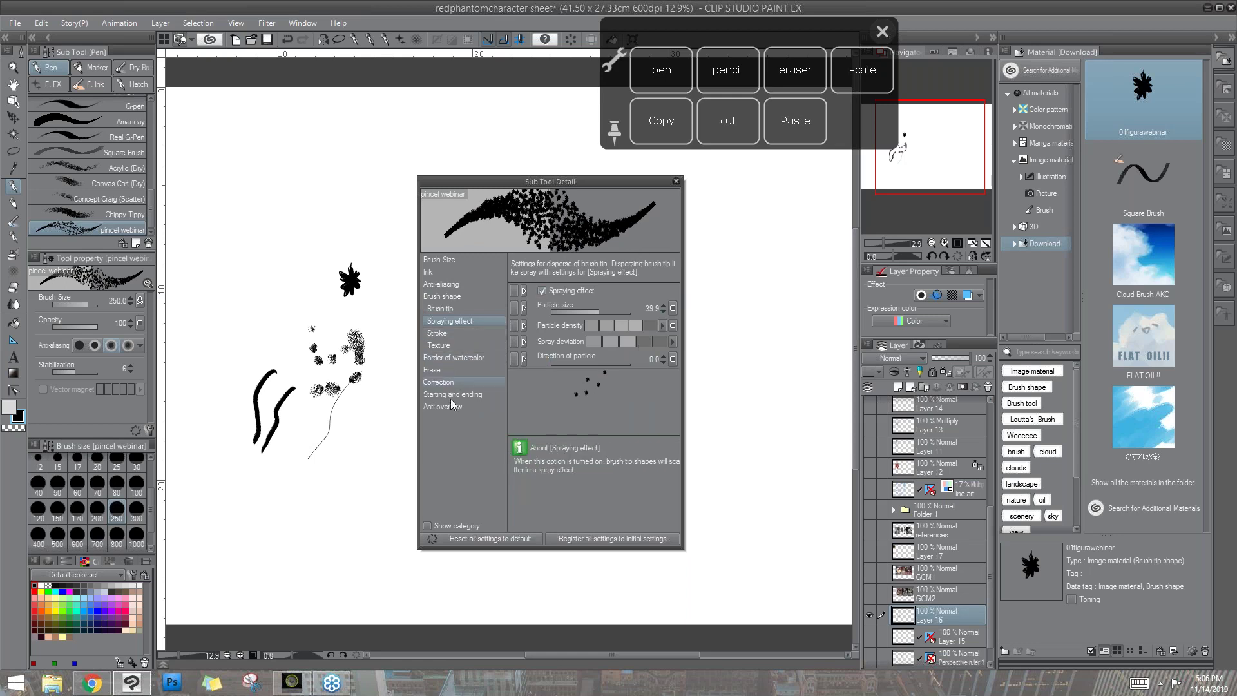
{"action": "left_click", "coordinate": [459, 310]}
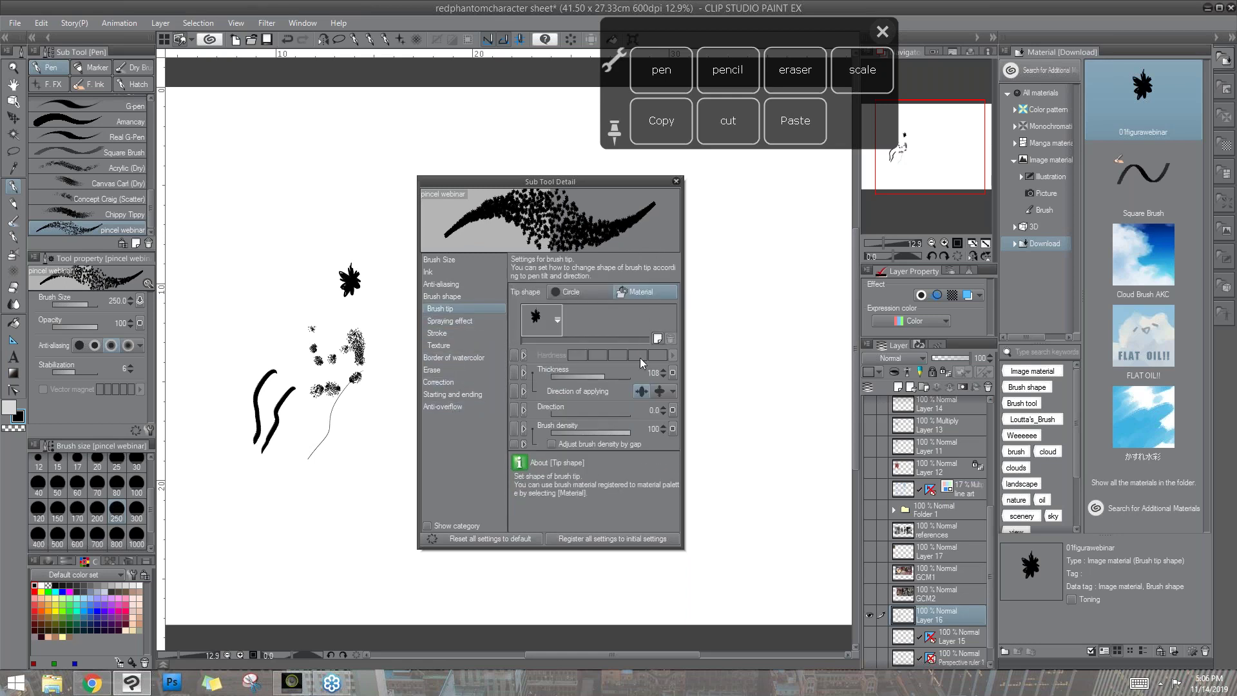
{"action": "left_click", "coordinate": [465, 329]}
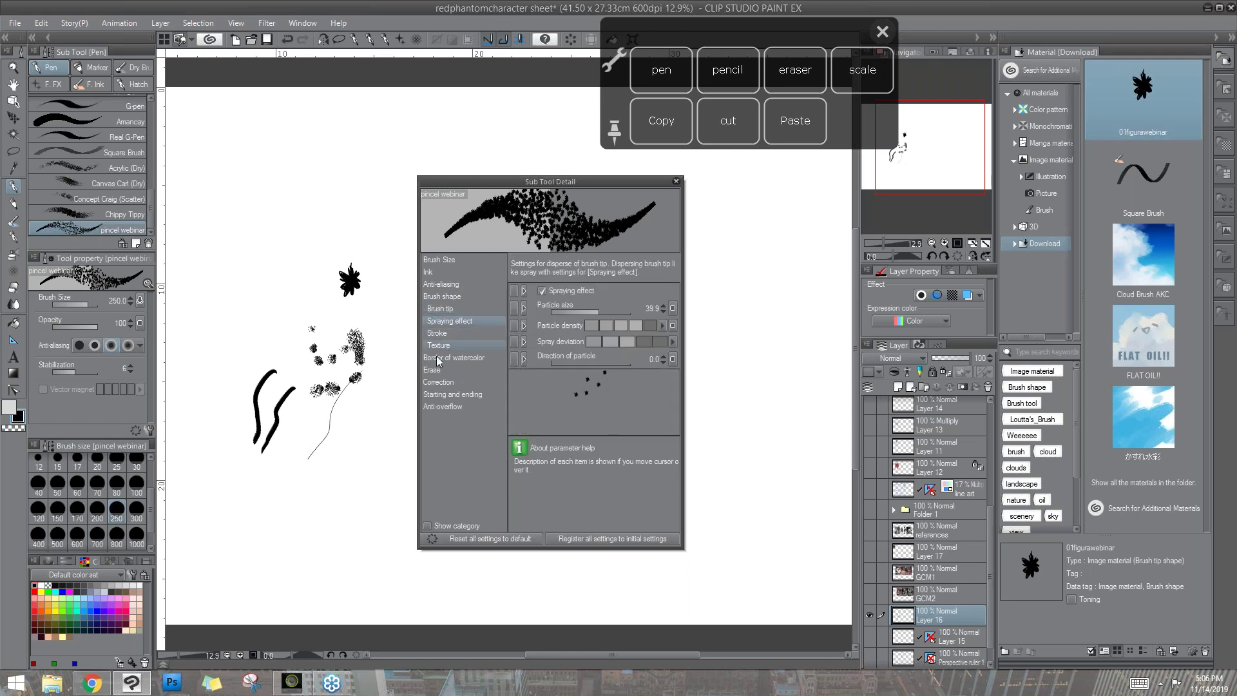
{"action": "left_click", "coordinate": [453, 343]}
{"action": "left_click", "coordinate": [457, 332]}
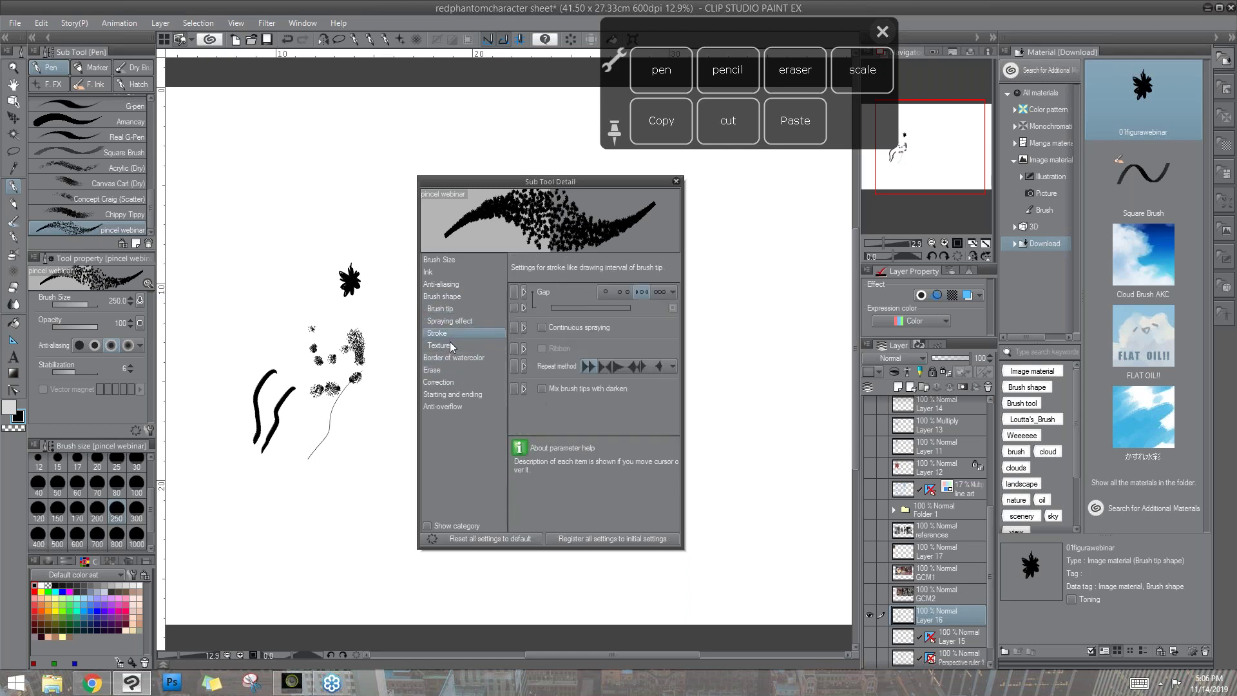
{"action": "left_click", "coordinate": [610, 290]}
{"action": "left_click", "coordinate": [622, 292]}
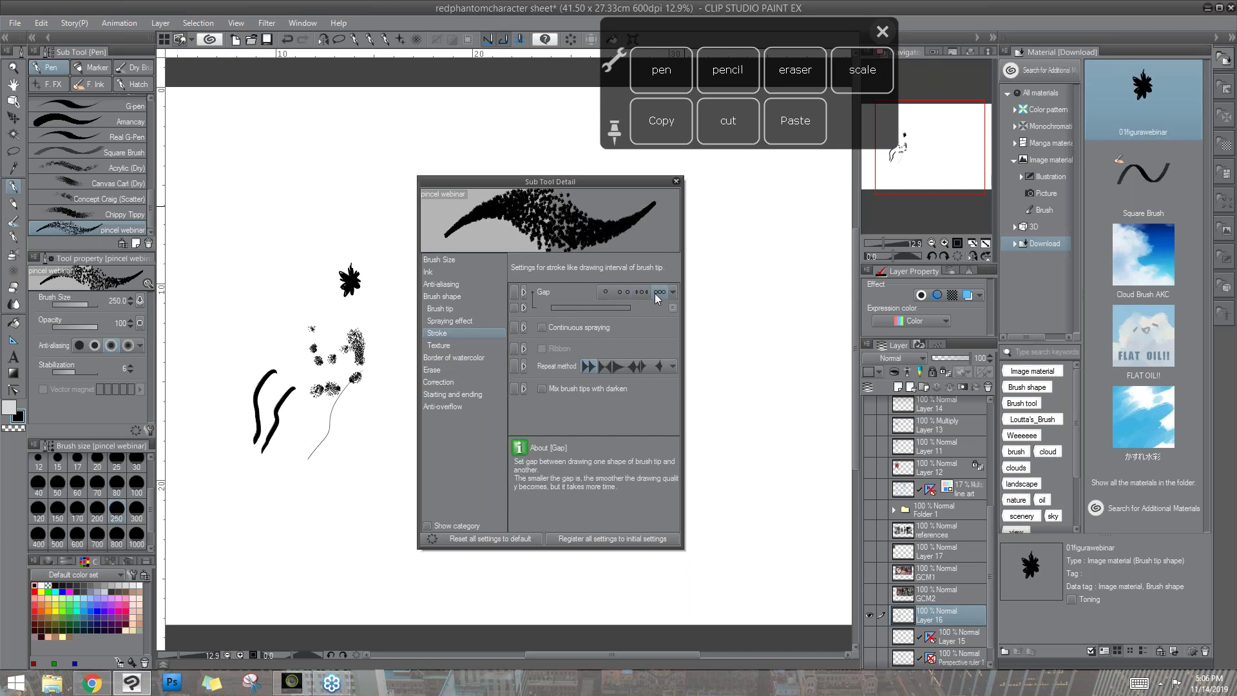
{"action": "left_click", "coordinate": [605, 293]}
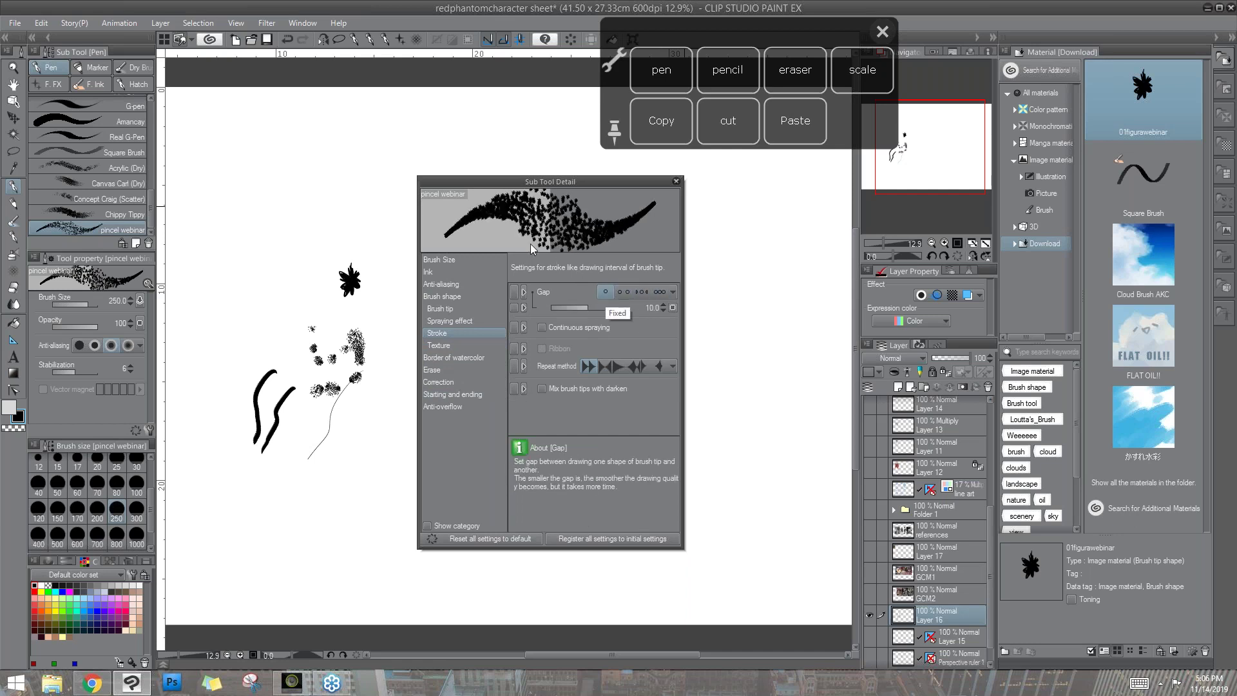
{"action": "left_click", "coordinate": [473, 271]}
{"action": "key", "text": "Up"}
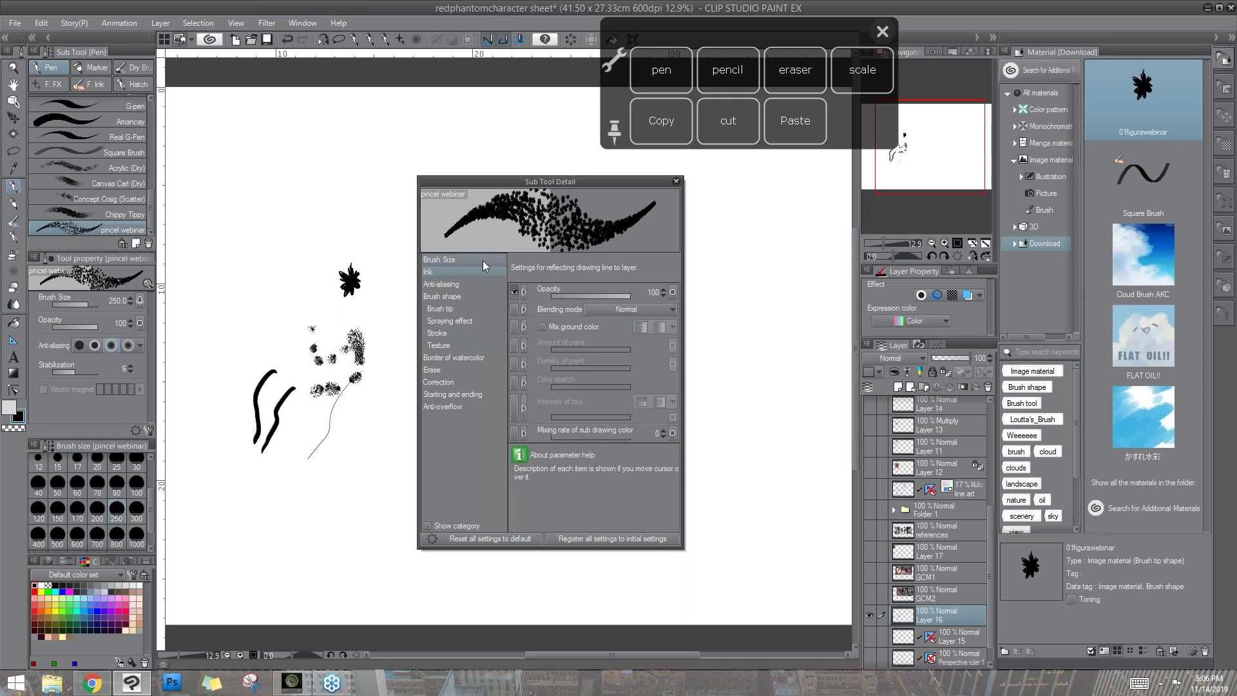
{"action": "left_click", "coordinate": [451, 346]}
{"action": "left_click", "coordinate": [483, 294]}
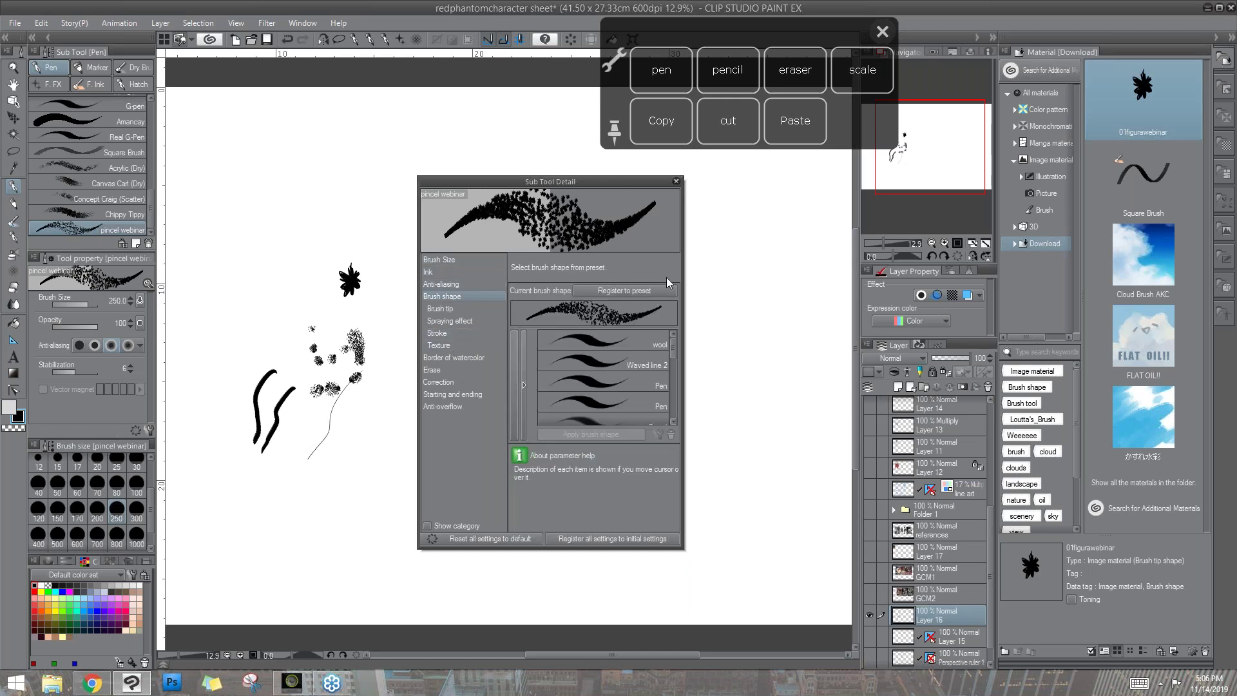
- Spray leaf dabs across the canvas's upper area, continuing with the brush size set to 1000
{"action": "left_click", "coordinate": [349, 219]}
{"action": "left_click", "coordinate": [327, 240]}
{"action": "left_click", "coordinate": [307, 255]}
{"action": "left_click", "coordinate": [286, 271]}
{"action": "left_click", "coordinate": [136, 540]}
{"action": "mouse_move", "coordinate": [302, 253]}
{"action": "left_mouse_down"}
{"action": "mouse_move", "coordinate": [329, 274]}
{"action": "mouse_move", "coordinate": [308, 272]}
{"action": "mouse_move", "coordinate": [278, 235]}
{"action": "left_mouse_up"}
- Inspect the scattered leaf particles up close and spray more of them on both sides of the canvas at brush size 1000
{"action": "key", "text": "ctrl+space"}
{"action": "left_click_drag", "start_coordinate": [328, 291], "coordinate": [354, 362]}
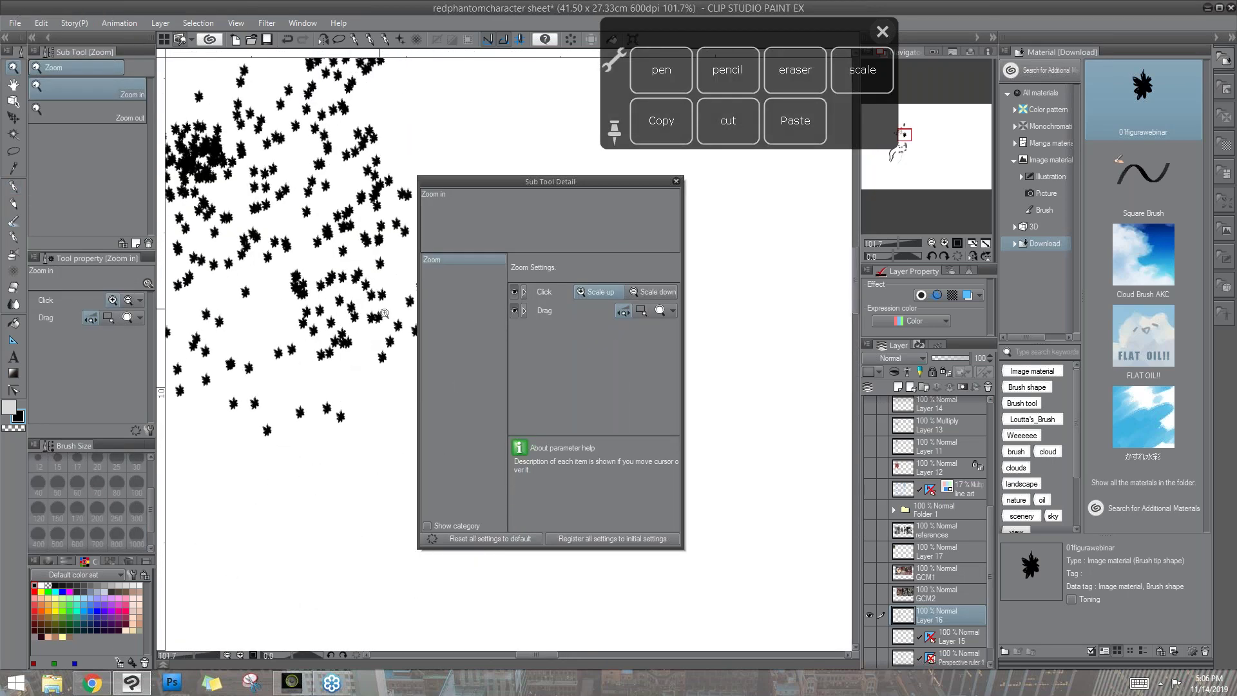
{"action": "left_click", "coordinate": [354, 420]}
{"action": "left_click_drag", "start_coordinate": [563, 185], "coordinate": [579, 183]}
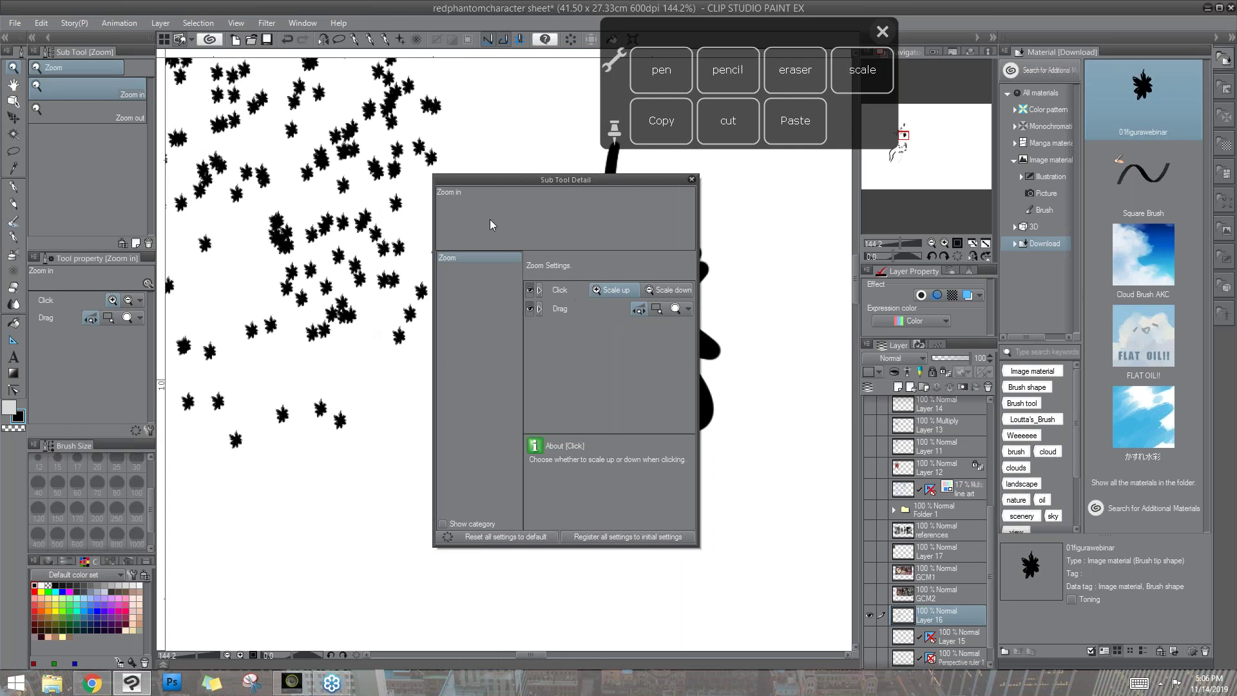
{"action": "left_click", "coordinate": [13, 186]}
{"action": "mouse_move", "coordinate": [345, 403]}
{"action": "left_mouse_down"}
{"action": "mouse_move", "coordinate": [322, 490]}
{"action": "mouse_move", "coordinate": [309, 464]}
{"action": "mouse_move", "coordinate": [790, 327]}
{"action": "mouse_move", "coordinate": [799, 384]}
{"action": "left_mouse_up"}
{"action": "left_click_drag", "start_coordinate": [565, 179], "coordinate": [342, 243]}
{"action": "left_click_drag", "start_coordinate": [441, 243], "coordinate": [672, 228]}
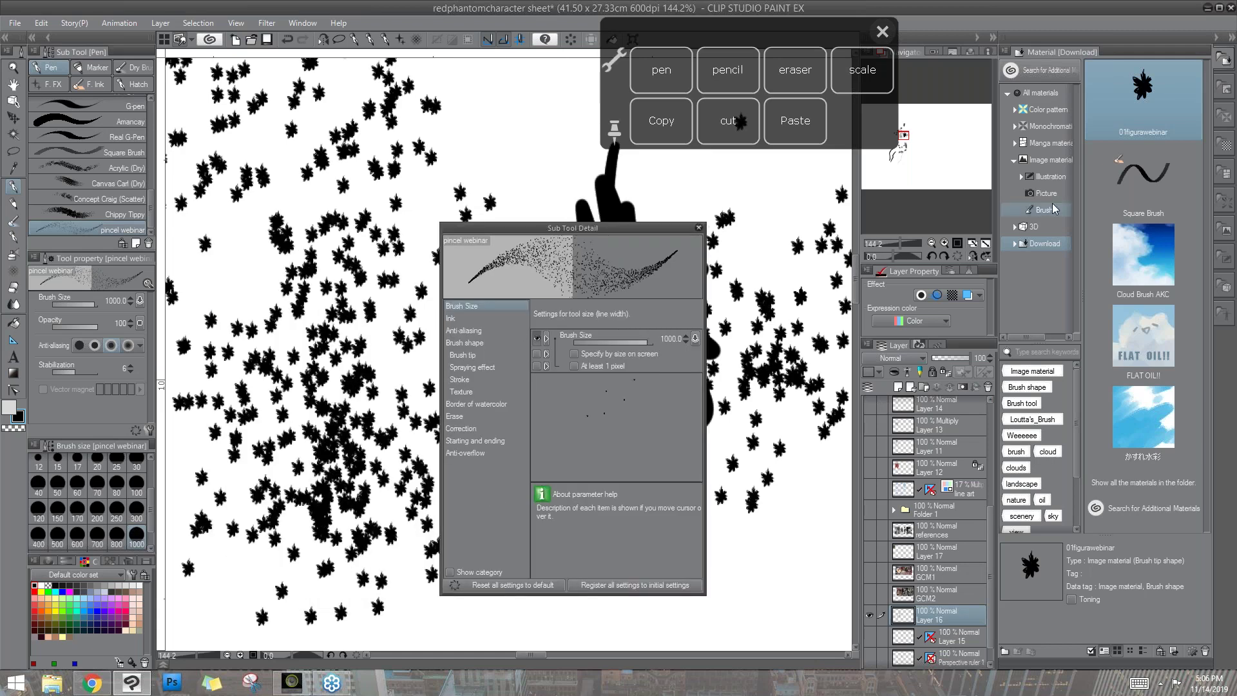
- Turn off the Spraying effect for the pincel webinar brush
{"action": "left_click", "coordinate": [228, 656]}
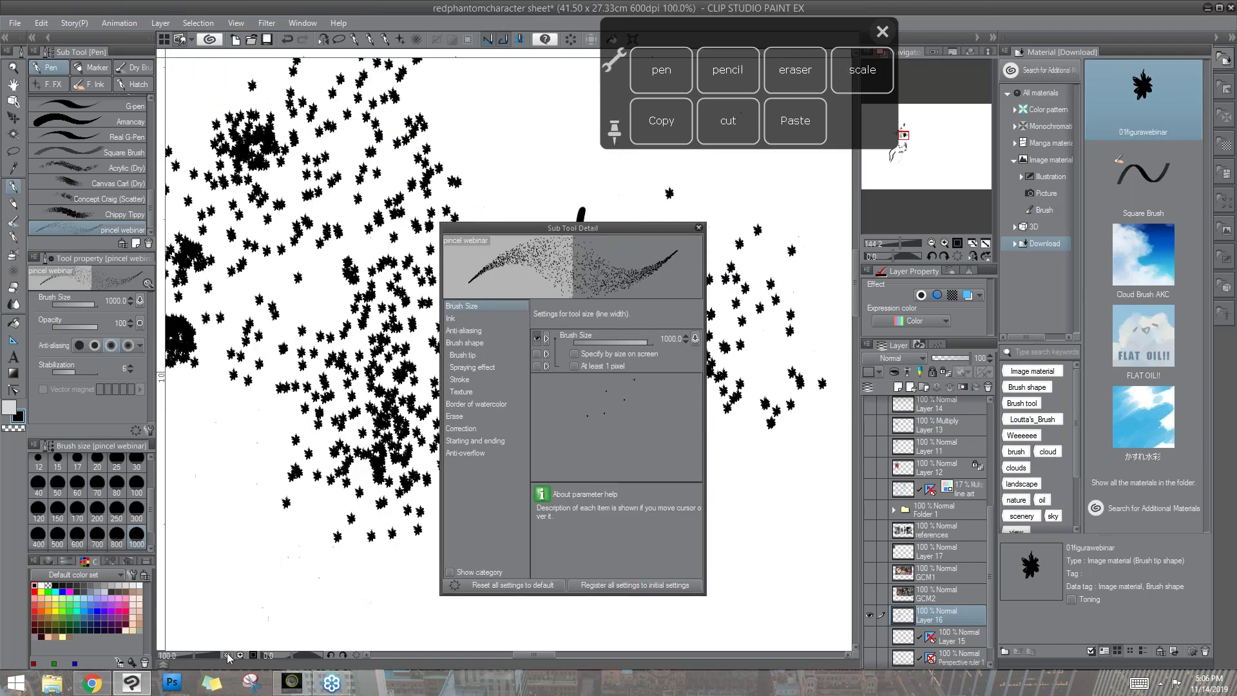
{"action": "left_click", "coordinate": [228, 655]}
{"action": "left_click_drag", "start_coordinate": [282, 458], "coordinate": [280, 386]}
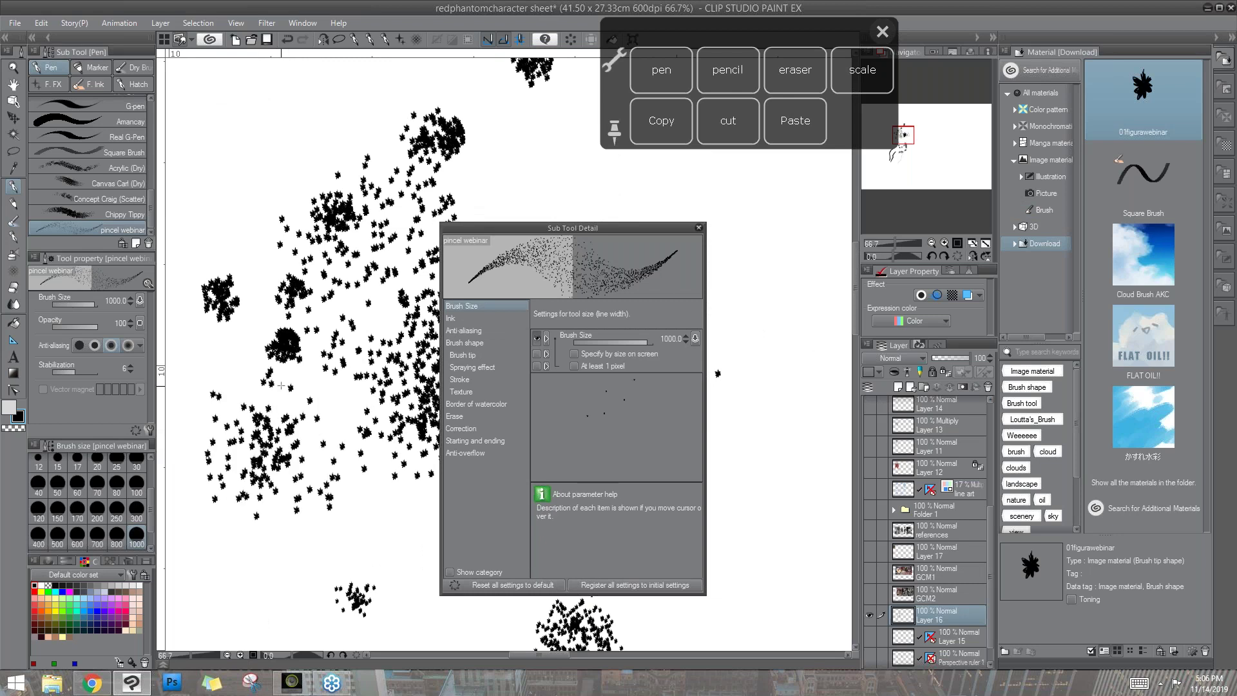
{"action": "left_click", "coordinate": [477, 331]}
{"action": "left_click", "coordinate": [462, 392]}
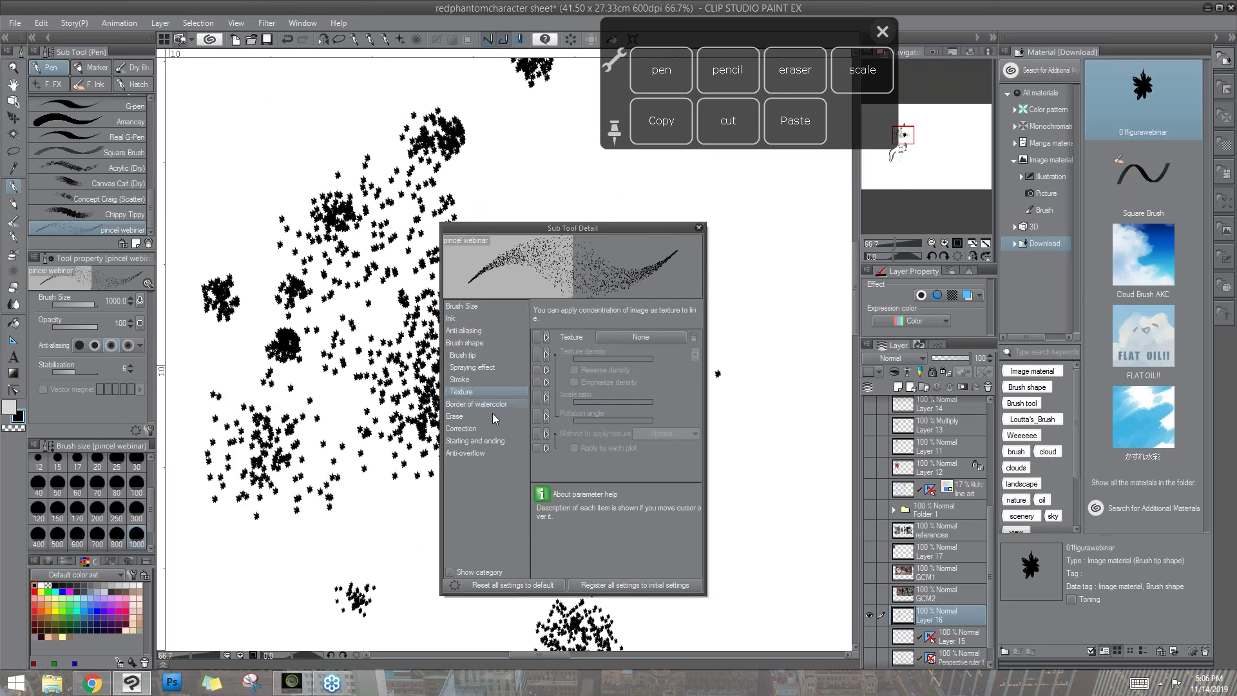
{"action": "left_click", "coordinate": [476, 367]}
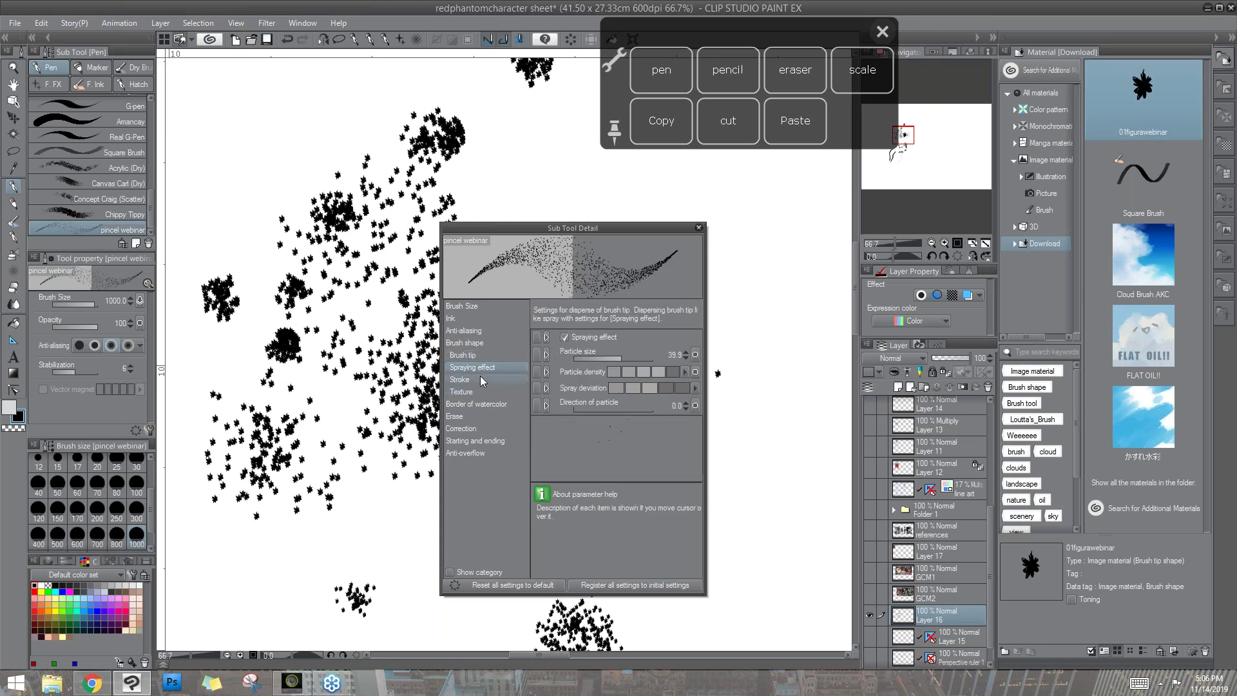
{"action": "left_click", "coordinate": [565, 337]}
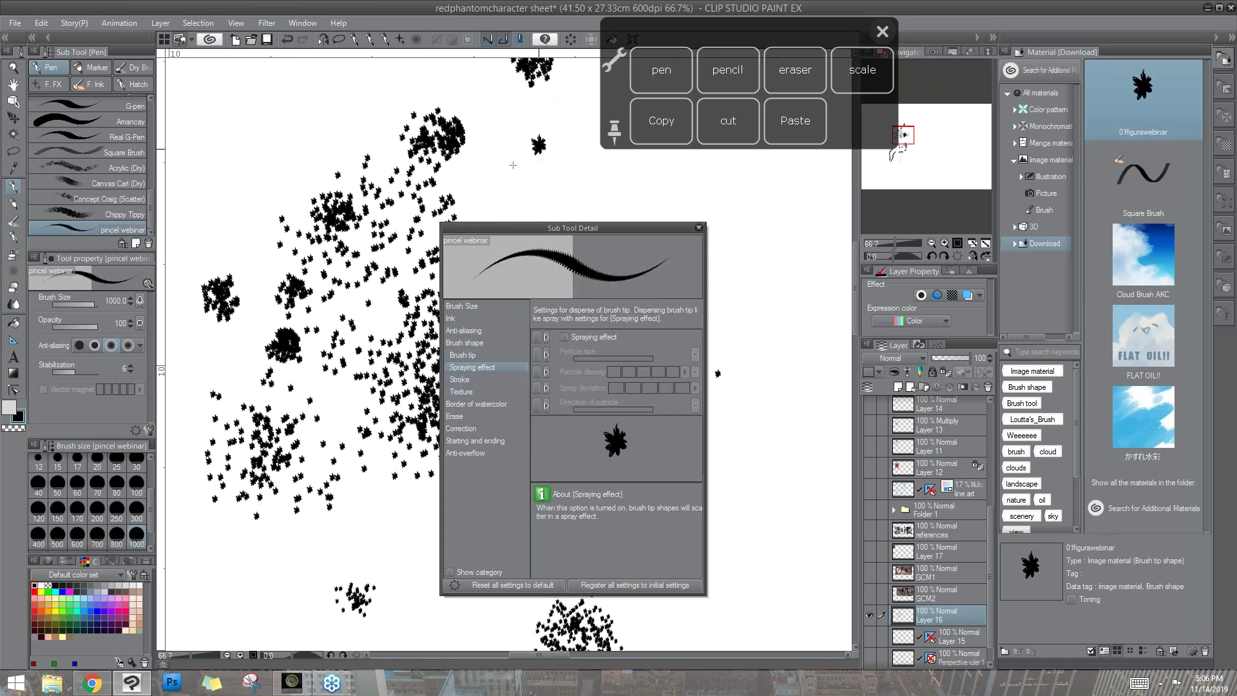
- Paint test strokes of overlapping and separate leaves across the upper canvas and down its left side with the unsprayed brush
{"action": "left_click_drag", "start_coordinate": [528, 129], "coordinate": [464, 193]}
{"action": "mouse_move", "coordinate": [293, 134]}
{"action": "left_mouse_down"}
{"action": "mouse_move", "coordinate": [237, 239]}
{"action": "mouse_move", "coordinate": [214, 223]}
{"action": "mouse_move", "coordinate": [194, 383]}
{"action": "mouse_move", "coordinate": [256, 303]}
{"action": "mouse_move", "coordinate": [204, 179]}
{"action": "mouse_move", "coordinate": [406, 87]}
{"action": "left_mouse_up"}
{"action": "mouse_move", "coordinate": [761, 222]}
{"action": "left_mouse_down"}
{"action": "mouse_move", "coordinate": [738, 212]}
{"action": "mouse_move", "coordinate": [779, 222]}
{"action": "mouse_move", "coordinate": [759, 175]}
{"action": "left_mouse_up"}
{"action": "mouse_move", "coordinate": [663, 192]}
{"action": "left_mouse_down"}
{"action": "mouse_move", "coordinate": [619, 203]}
{"action": "mouse_move", "coordinate": [601, 196]}
{"action": "mouse_move", "coordinate": [609, 174]}
{"action": "mouse_move", "coordinate": [627, 178]}
{"action": "mouse_move", "coordinate": [578, 184]}
{"action": "left_mouse_up"}
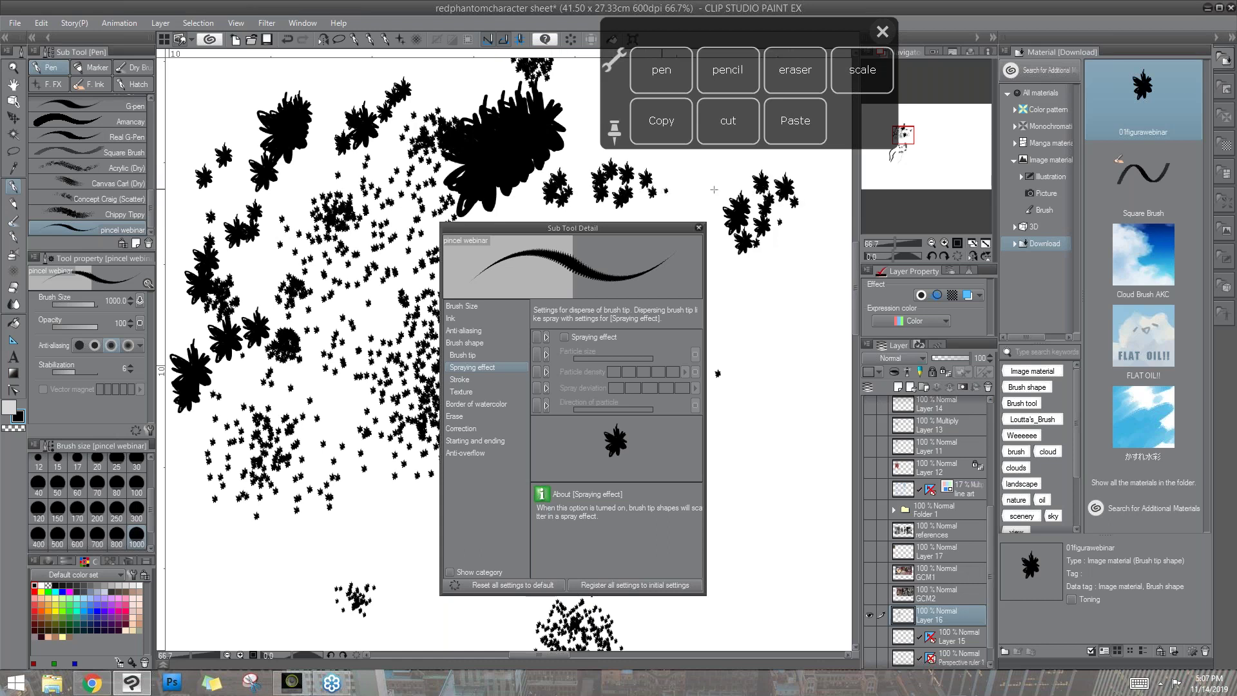
- Stamp clusters of leaves on the canvas's right side and among the sprayed particles on its left side
{"action": "left_click", "coordinate": [758, 306]}
{"action": "left_click", "coordinate": [777, 344]}
{"action": "left_click", "coordinate": [771, 384]}
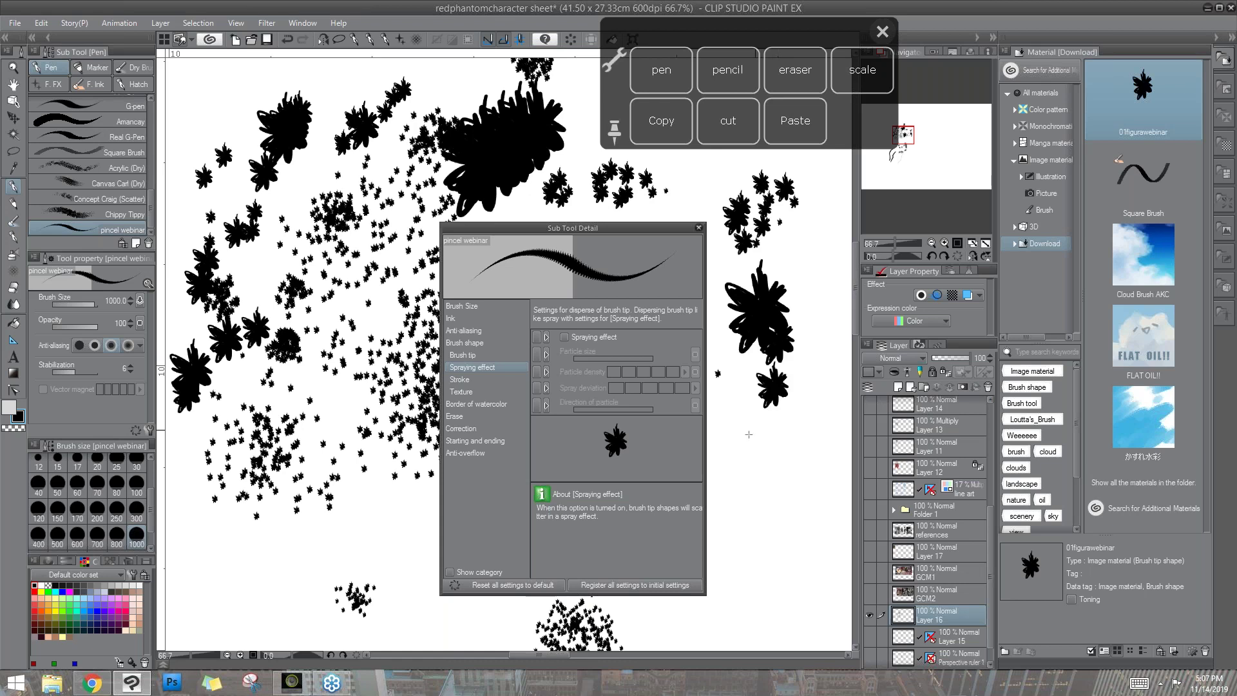
{"action": "left_click", "coordinate": [750, 420]}
{"action": "left_click", "coordinate": [371, 503]}
{"action": "left_click", "coordinate": [342, 499]}
{"action": "left_click", "coordinate": [332, 416]}
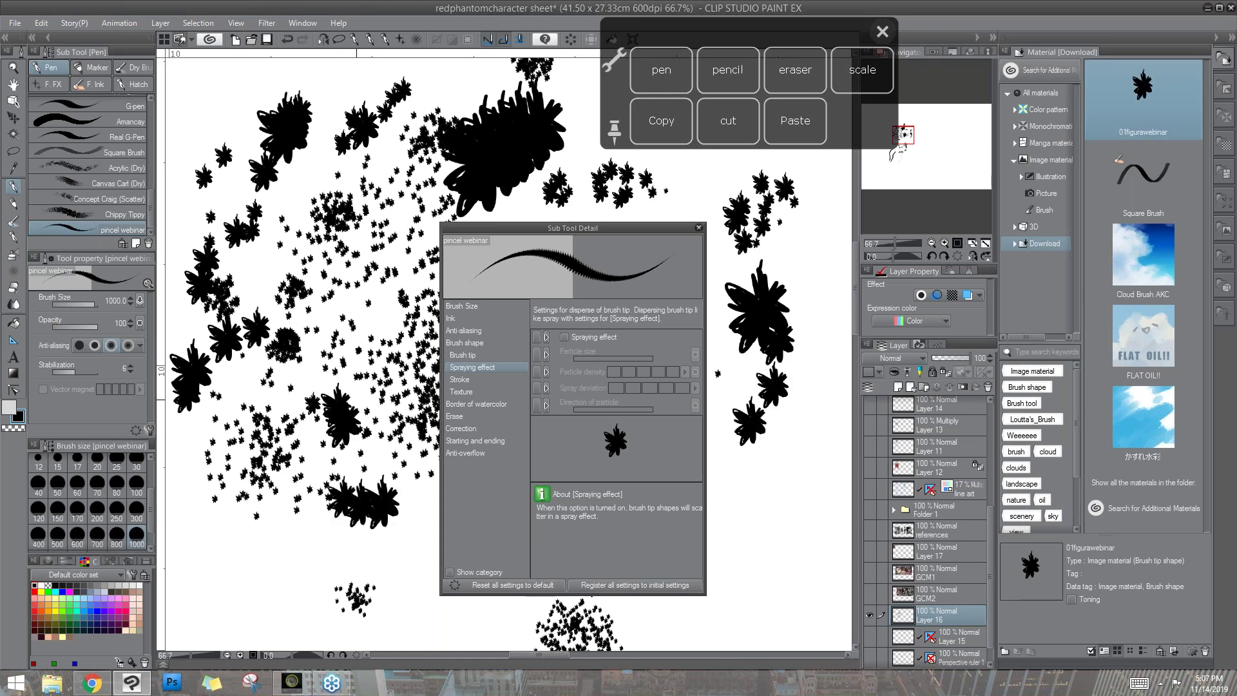
{"action": "left_click", "coordinate": [354, 323]}
{"action": "left_click", "coordinate": [371, 302]}
{"action": "left_click", "coordinate": [311, 348]}
- Close the brush's detailed settings and zoom out to see the test marks together
{"action": "mouse_move", "coordinate": [668, 229]}
{"action": "left_mouse_down"}
{"action": "mouse_move", "coordinate": [683, 221]}
{"action": "mouse_move", "coordinate": [667, 218]}
{"action": "mouse_move", "coordinate": [676, 212]}
{"action": "left_mouse_up"}
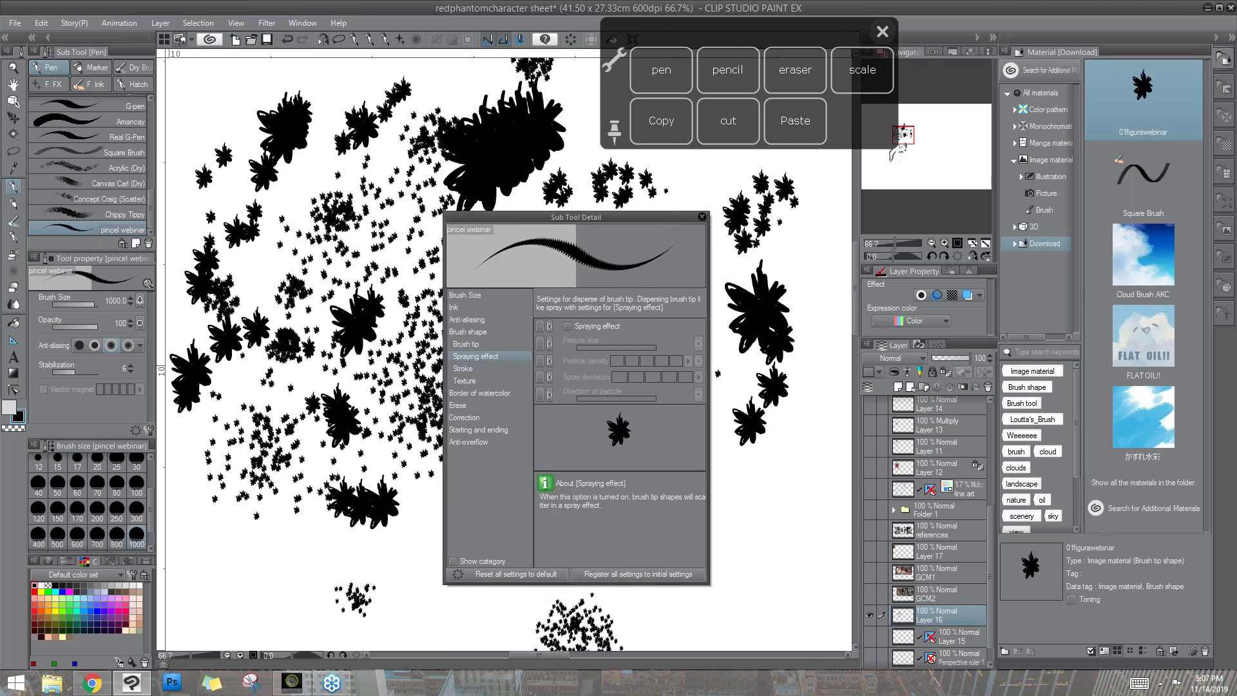
{"action": "left_click", "coordinate": [702, 217]}
{"action": "key", "text": "ctrl+space"}
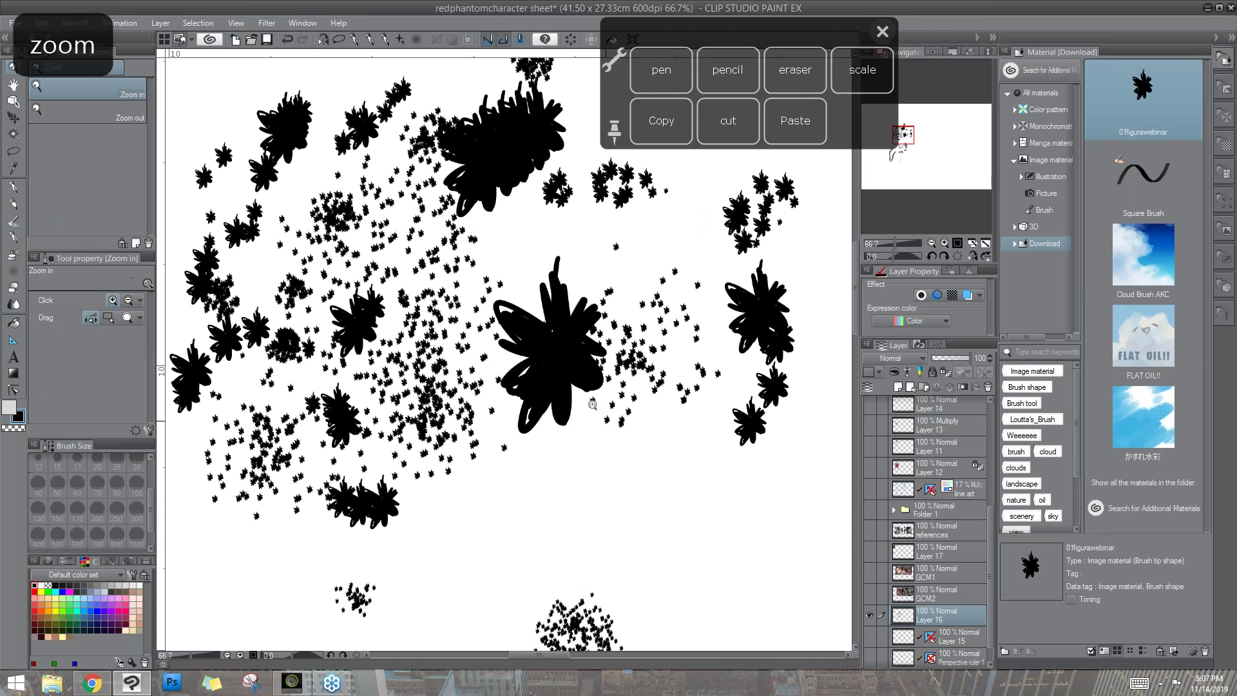
{"action": "left_click_drag", "start_coordinate": [595, 408], "coordinate": [559, 412]}
{"action": "key", "text": "space"}
{"action": "mouse_move", "coordinate": [625, 475]}
{"action": "left_mouse_down"}
{"action": "mouse_move", "coordinate": [599, 442]}
{"action": "mouse_move", "coordinate": [567, 446]}
{"action": "left_mouse_up"}
{"action": "key", "text": "ctrl+space"}
{"action": "key", "text": "space"}
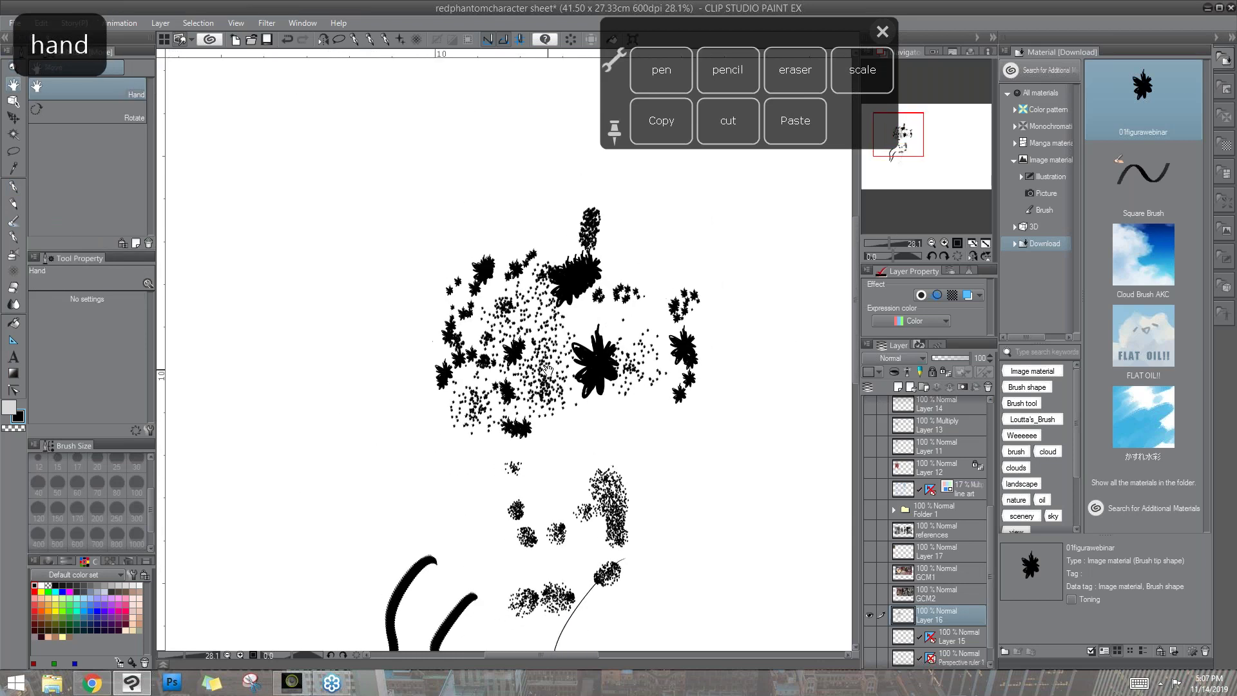
- Collapse the material palette and stamp separate leaves of varied sizes in the blank area left of the test marks with the pen brush
{"action": "left_click", "coordinate": [13, 187]}
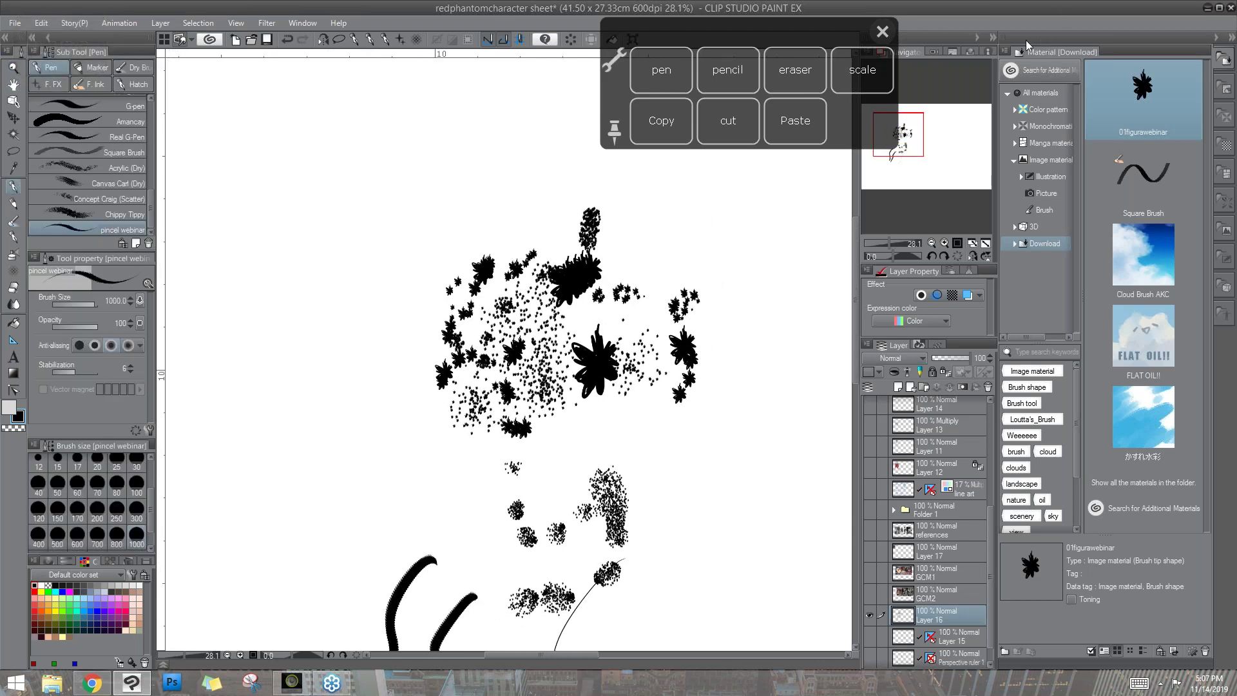
{"action": "left_click", "coordinate": [1217, 39]}
{"action": "left_click", "coordinate": [404, 260]}
{"action": "left_click", "coordinate": [435, 271]}
{"action": "left_click", "coordinate": [410, 309]}
{"action": "left_click", "coordinate": [365, 325]}
{"action": "left_click", "coordinate": [417, 407]}
{"action": "left_click", "coordinate": [383, 437]}
{"action": "left_click", "coordinate": [326, 416]}
{"action": "left_click", "coordinate": [374, 375]}
{"action": "left_click", "coordinate": [400, 349]}
{"action": "left_click", "coordinate": [344, 353]}
{"action": "left_click", "coordinate": [376, 291]}
{"action": "left_click", "coordinate": [437, 308]}
{"action": "left_click", "coordinate": [459, 342]}
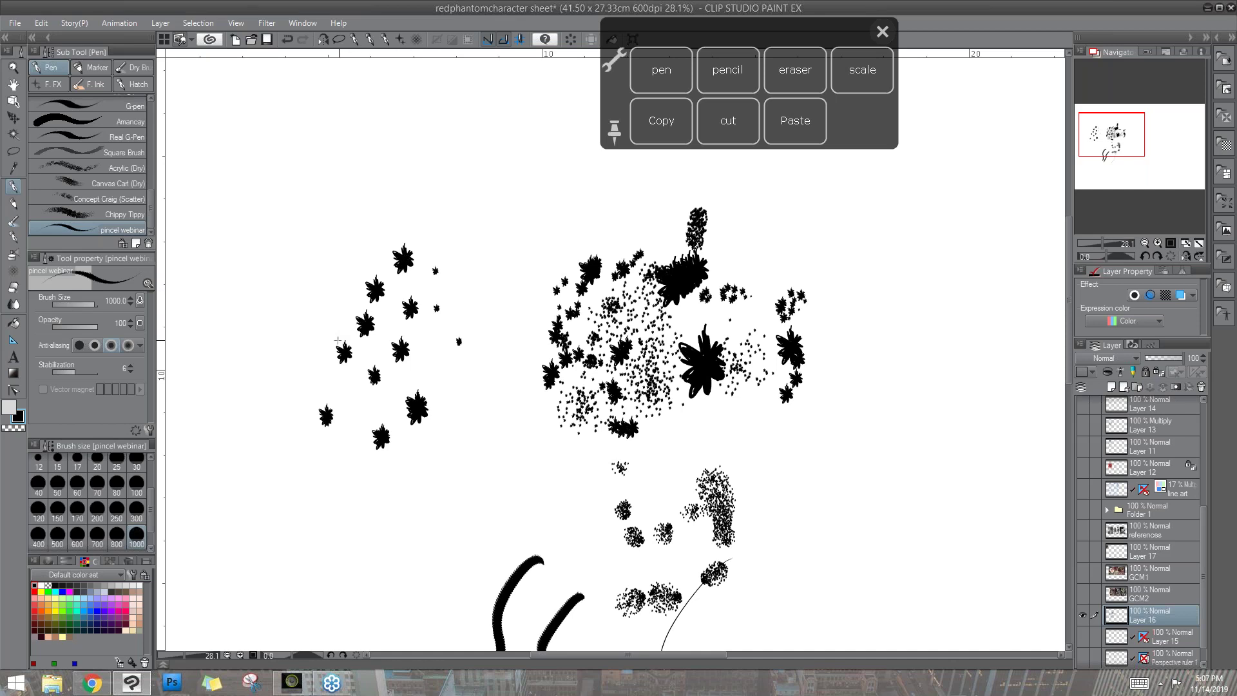
- Stamp more small and large leaves above, below and beside the new group, ending with one at its far left
{"action": "mouse_move", "coordinate": [460, 216]}
{"action": "left_mouse_down"}
{"action": "mouse_move", "coordinate": [517, 237]}
{"action": "mouse_move", "coordinate": [494, 294]}
{"action": "mouse_move", "coordinate": [500, 383]}
{"action": "mouse_move", "coordinate": [451, 476]}
{"action": "mouse_move", "coordinate": [418, 483]}
{"action": "mouse_move", "coordinate": [389, 522]}
{"action": "mouse_move", "coordinate": [459, 497]}
{"action": "mouse_move", "coordinate": [469, 535]}
{"action": "mouse_move", "coordinate": [503, 496]}
{"action": "mouse_move", "coordinate": [500, 441]}
{"action": "mouse_move", "coordinate": [551, 429]}
{"action": "left_mouse_up"}
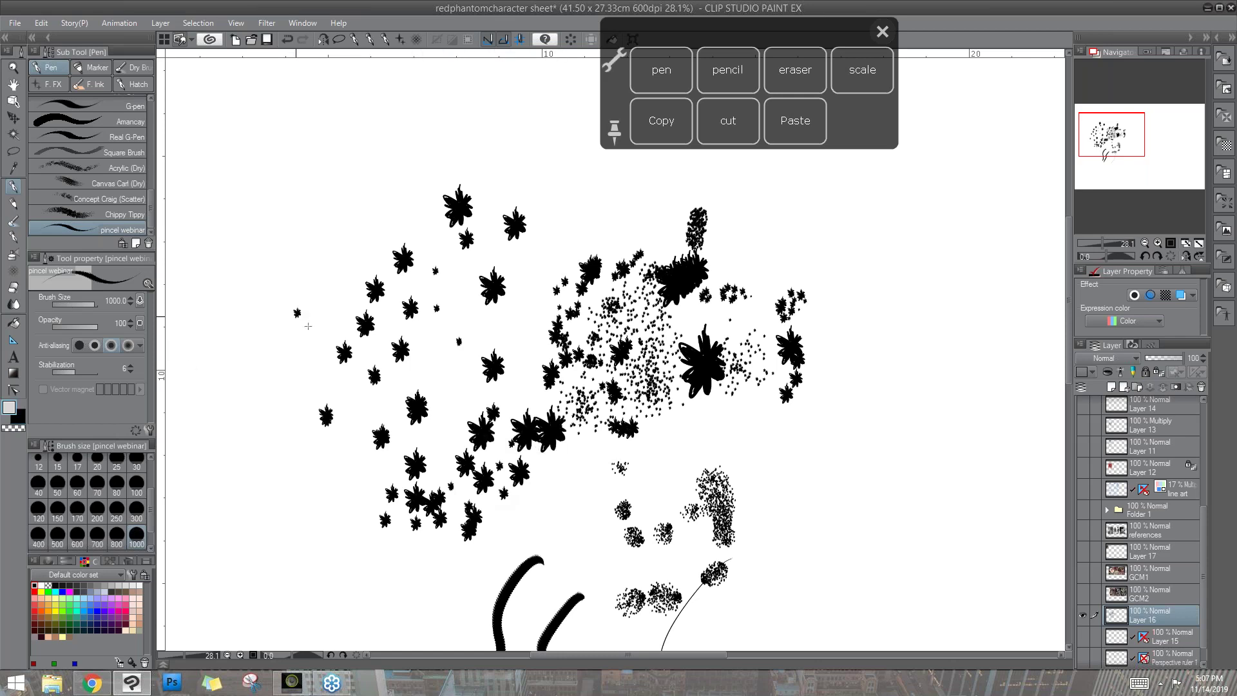
{"action": "left_click", "coordinate": [295, 308]}
{"action": "key", "text": "ctrl+space"}
{"action": "left_click_drag", "start_coordinate": [705, 437], "coordinate": [644, 439]}
{"action": "key", "text": "space"}
{"action": "left_click_drag", "start_coordinate": [821, 503], "coordinate": [473, 460]}
{"action": "key", "text": "ctrl+space"}
{"action": "key", "text": "space"}
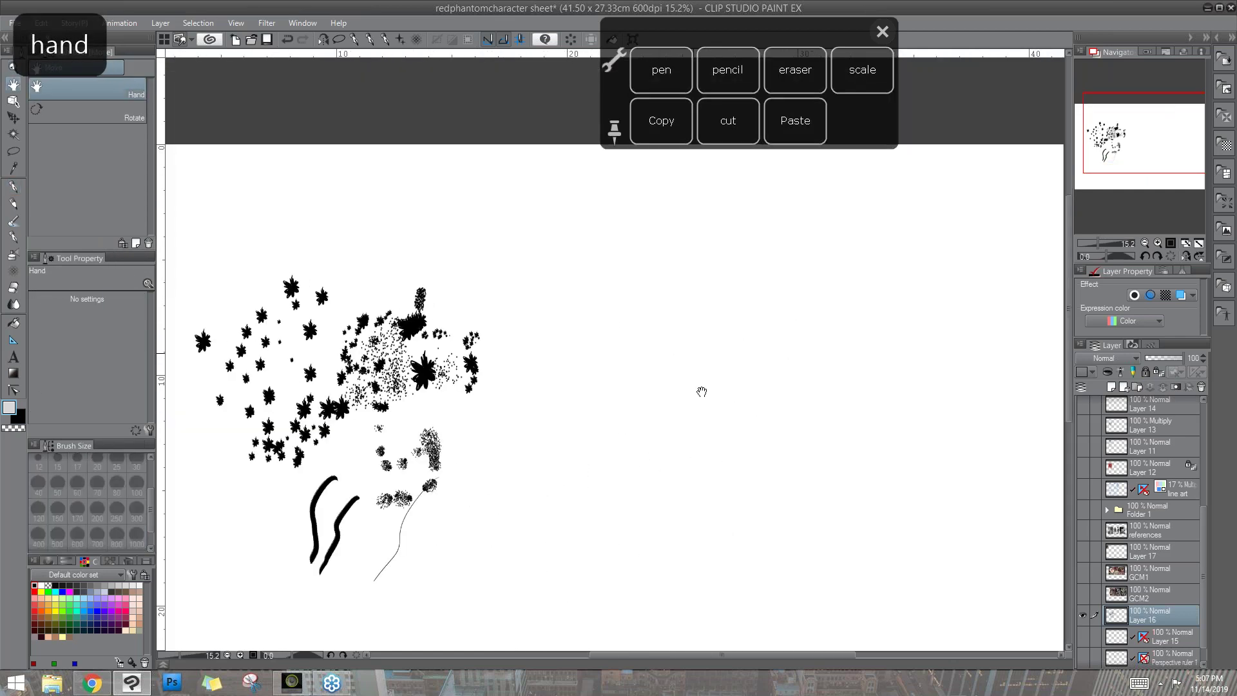